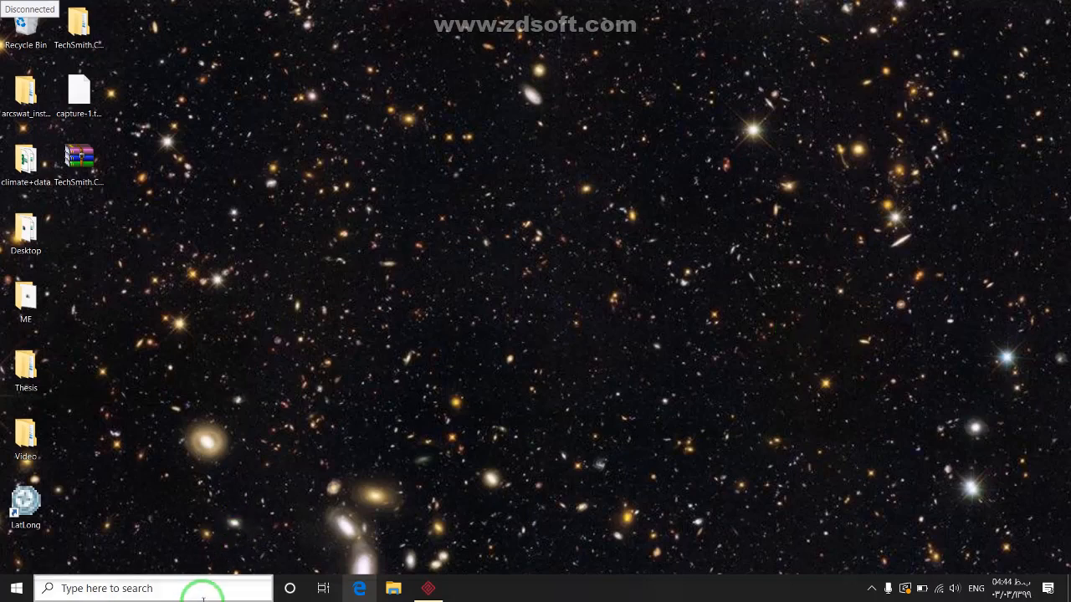
Launch Google Chrome and load earthexplorer.usgs.gov
click(220, 588)
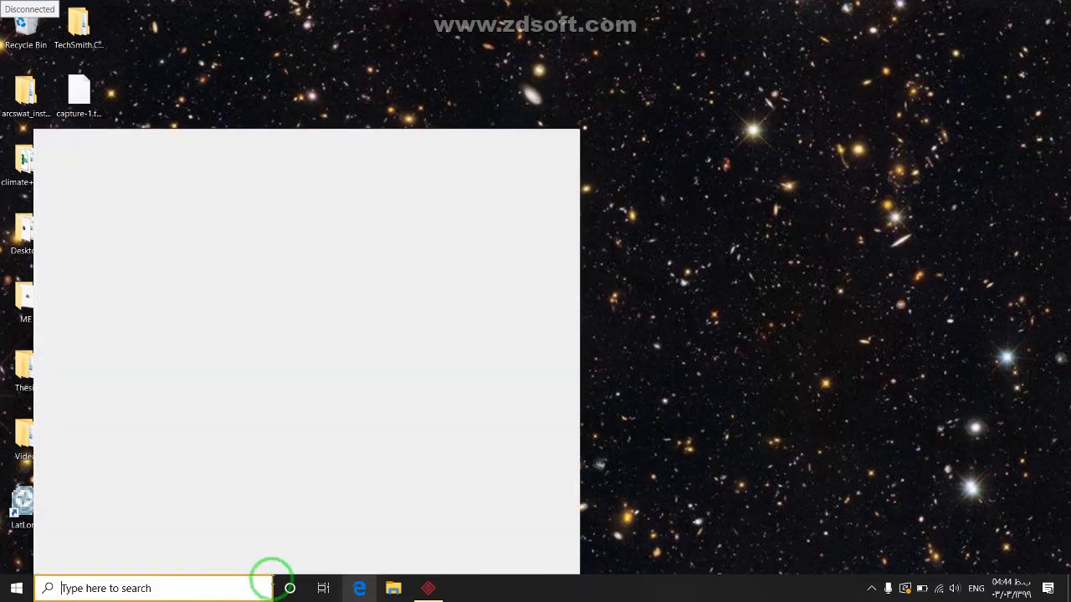
text(ch)
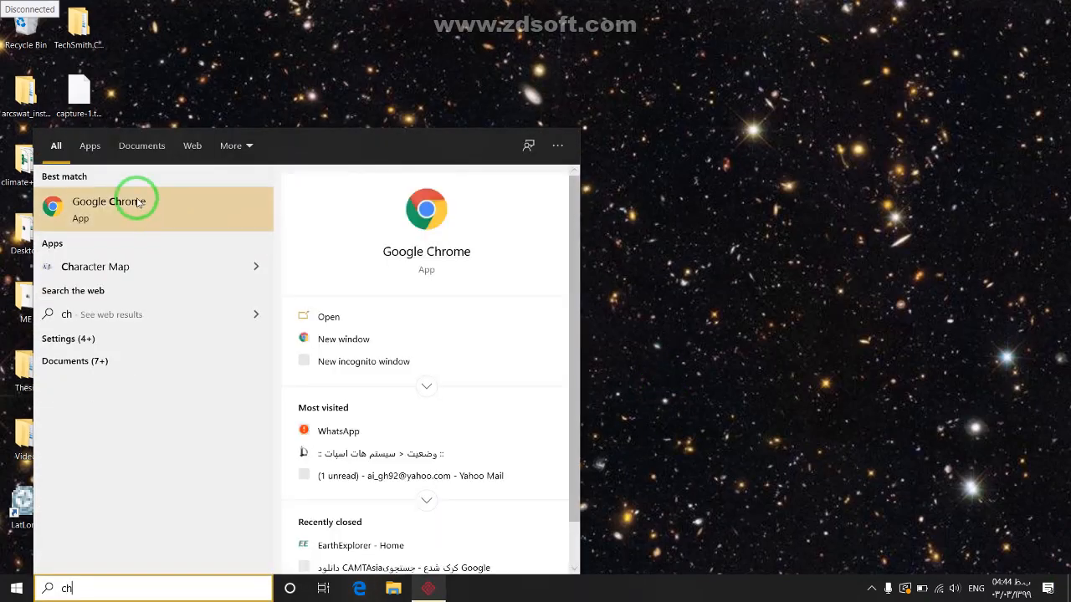
click(137, 200)
click(272, 35)
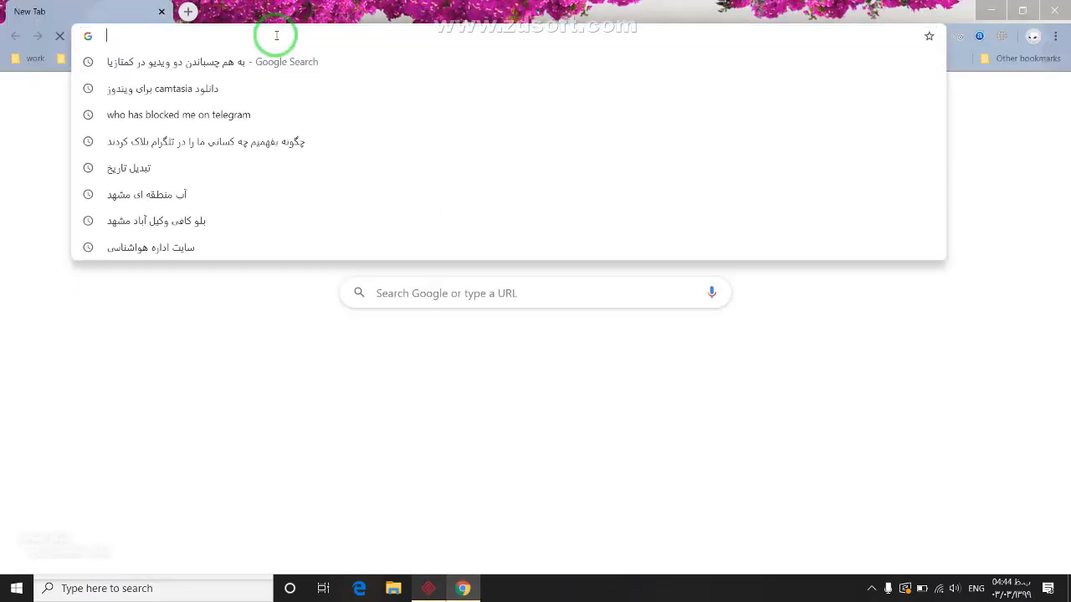
text(e)
click(286, 72)
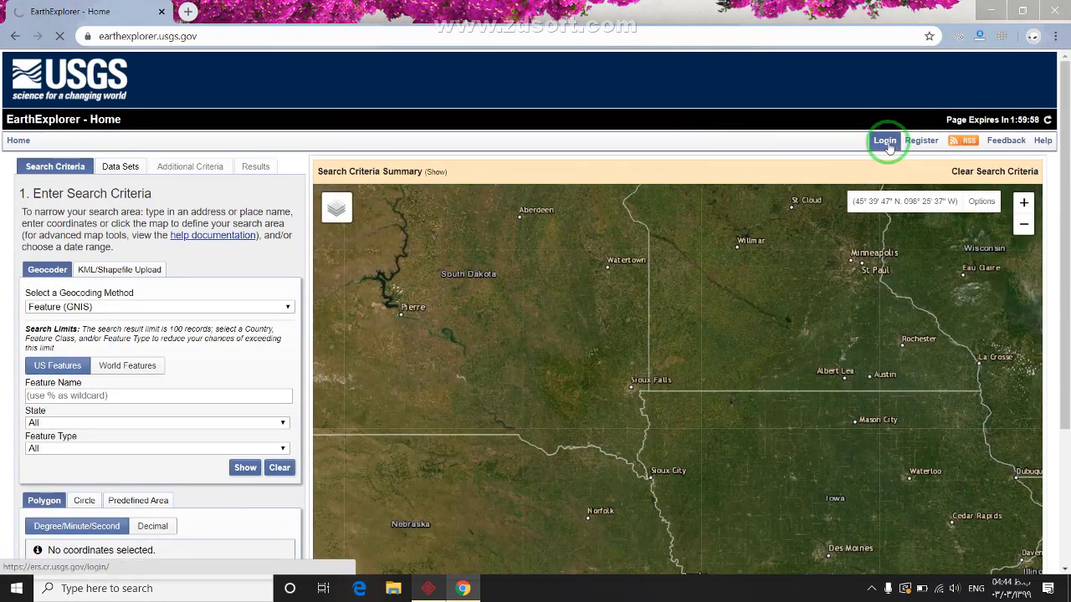
Sign in to EarthExplorer with the saved credentials and pan the map
click(886, 142)
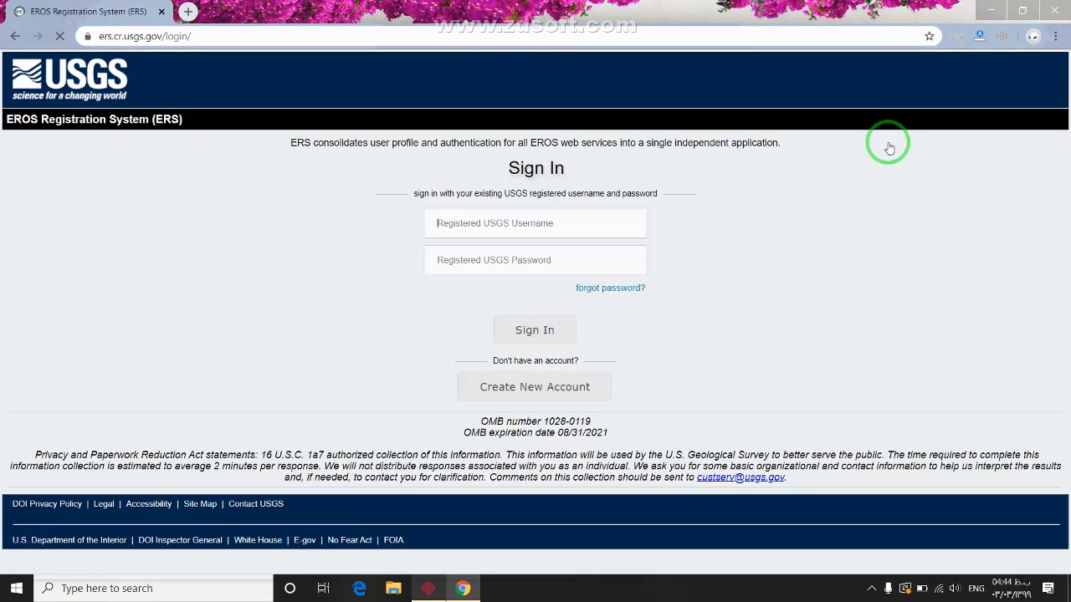
click(569, 263)
click(534, 330)
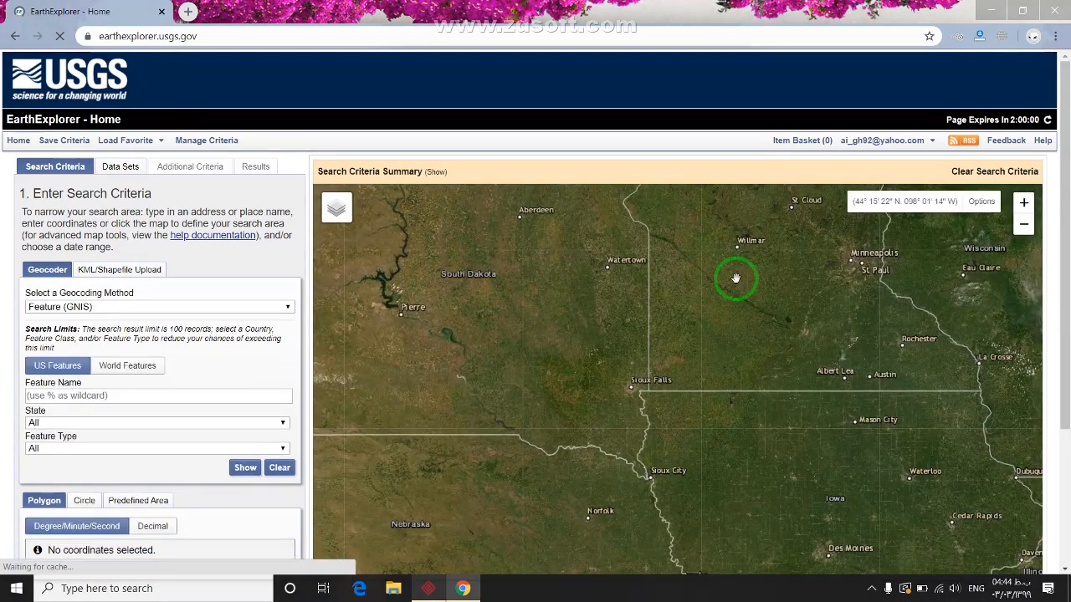
drag(590, 308, 361, 237)
Upload Desktop\Thesis\USGS upload\Export_Output.zip as a Shapefile search area
click(94, 271)
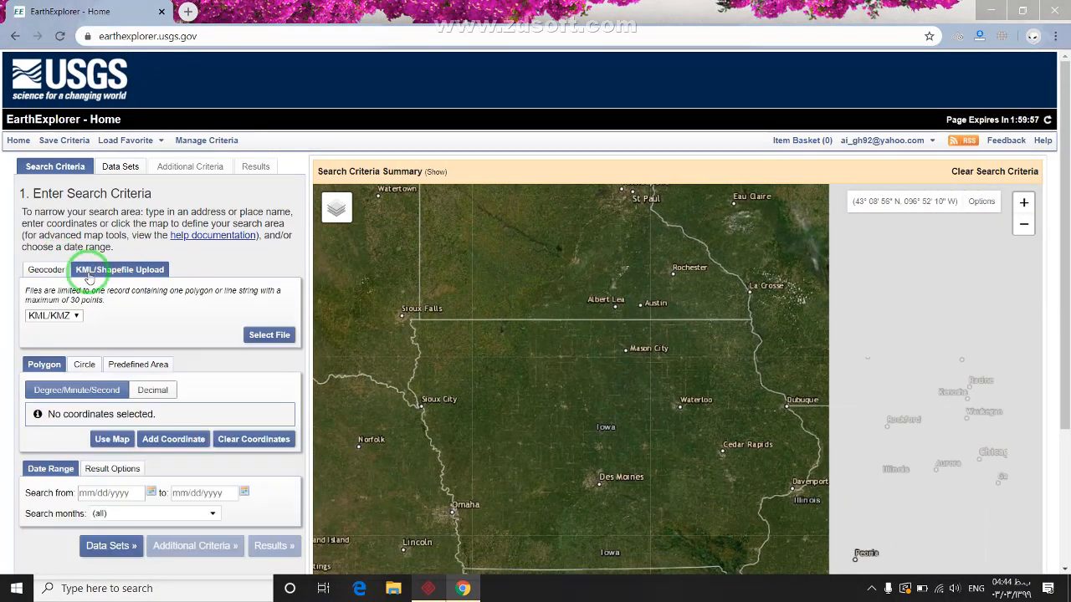
click(56, 316)
click(50, 356)
click(281, 337)
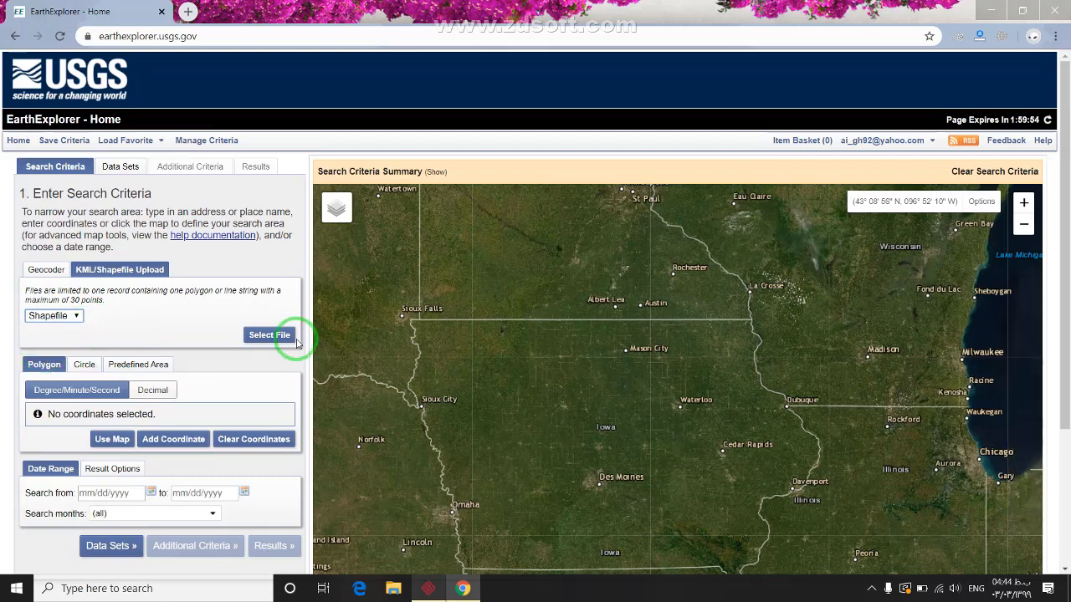
click(73, 104)
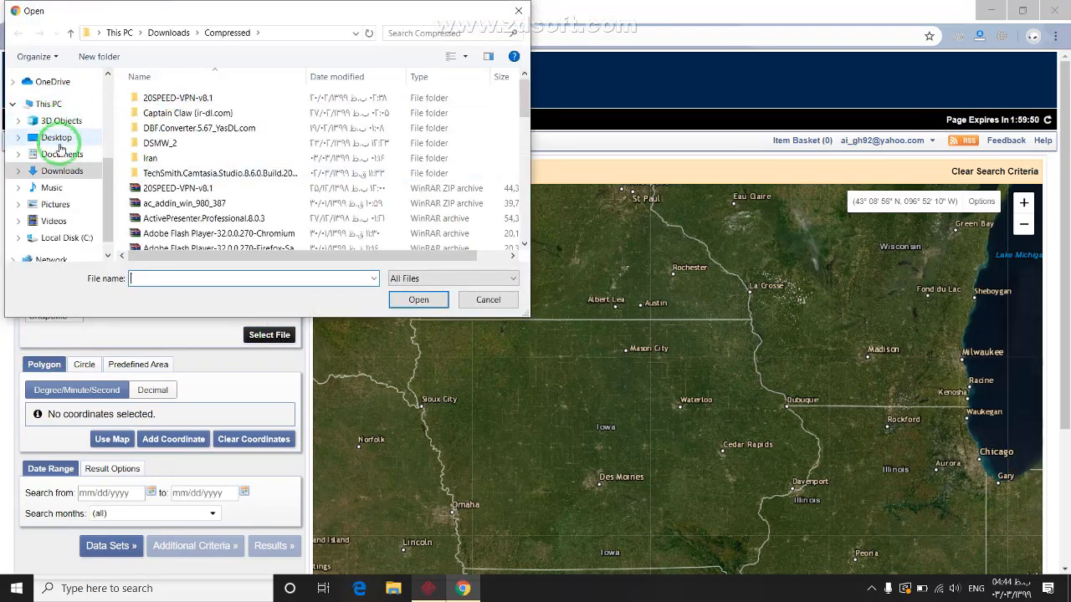
click(58, 139)
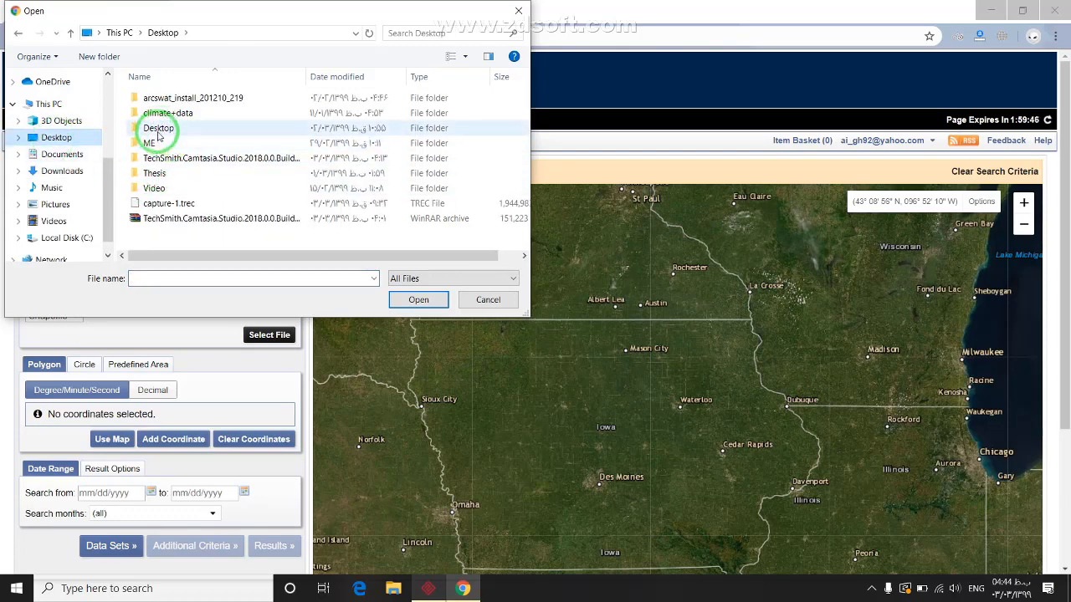
double_click(154, 174)
double_click(151, 113)
click(204, 32)
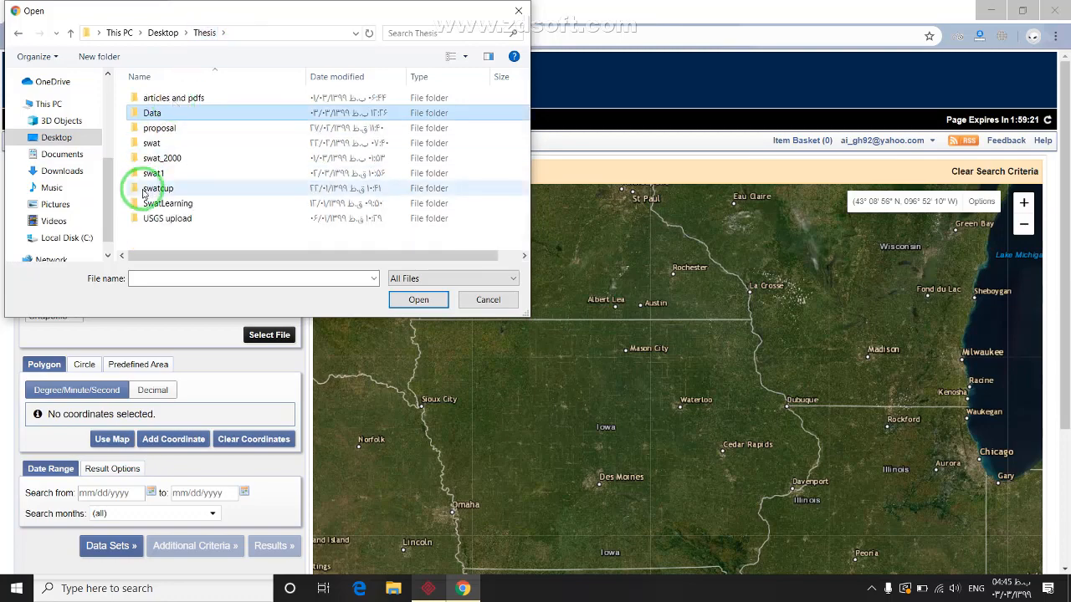
click(150, 221)
double_click(153, 219)
double_click(173, 98)
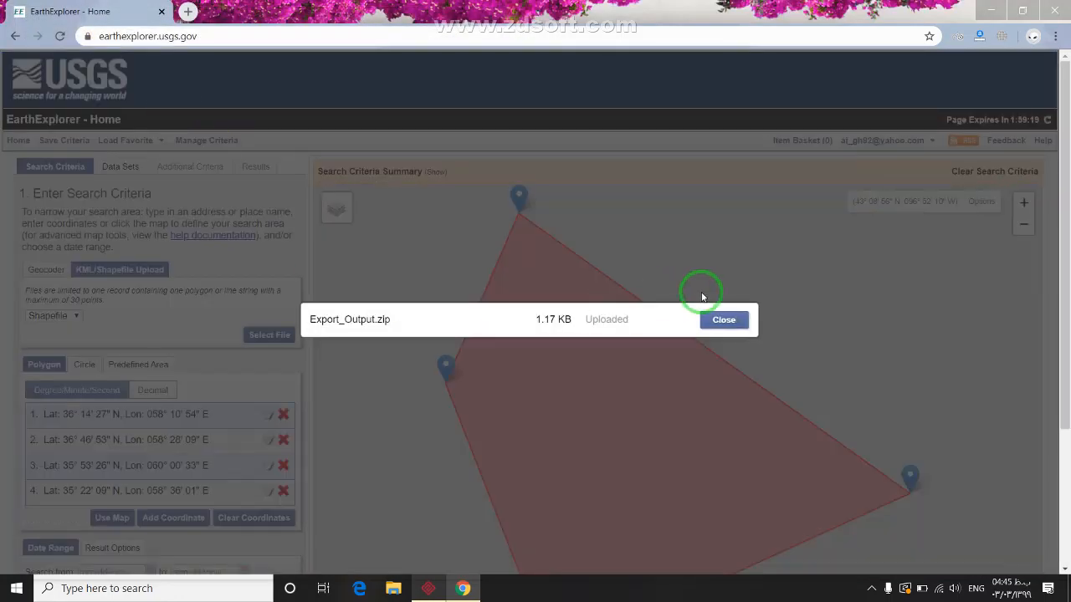
click(721, 319)
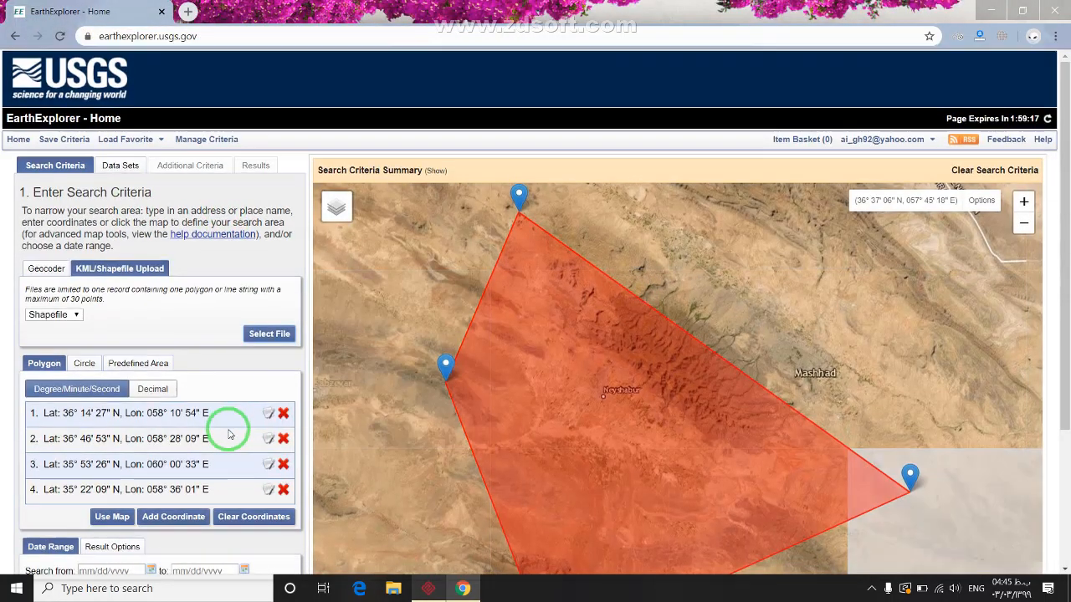
Set the search date range from 05/01/2018 to 05/31/2018
scroll(217, 427, down, 3)
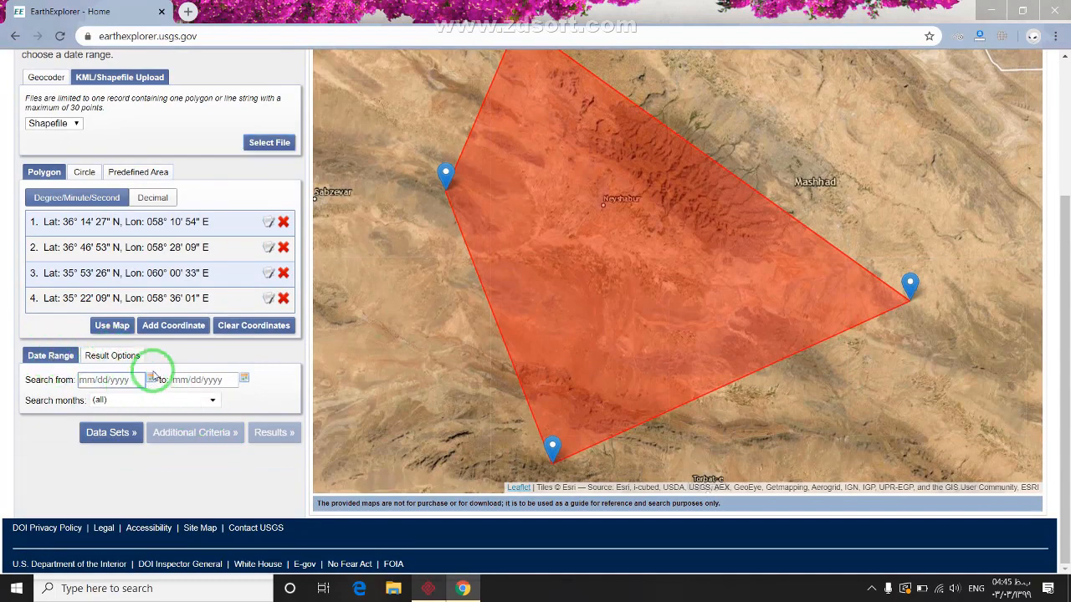
click(153, 378)
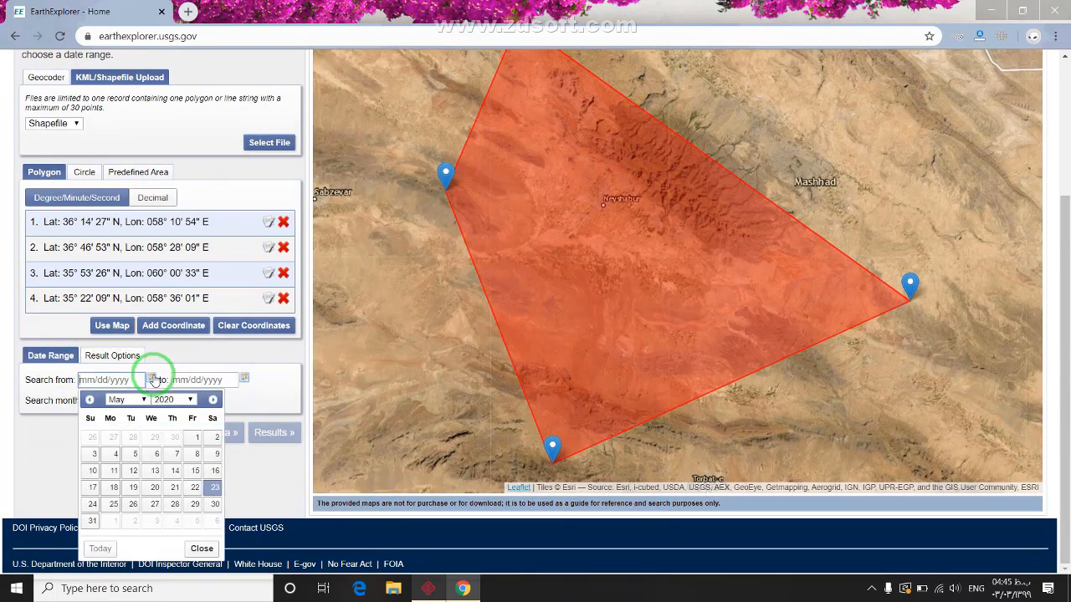
click(191, 400)
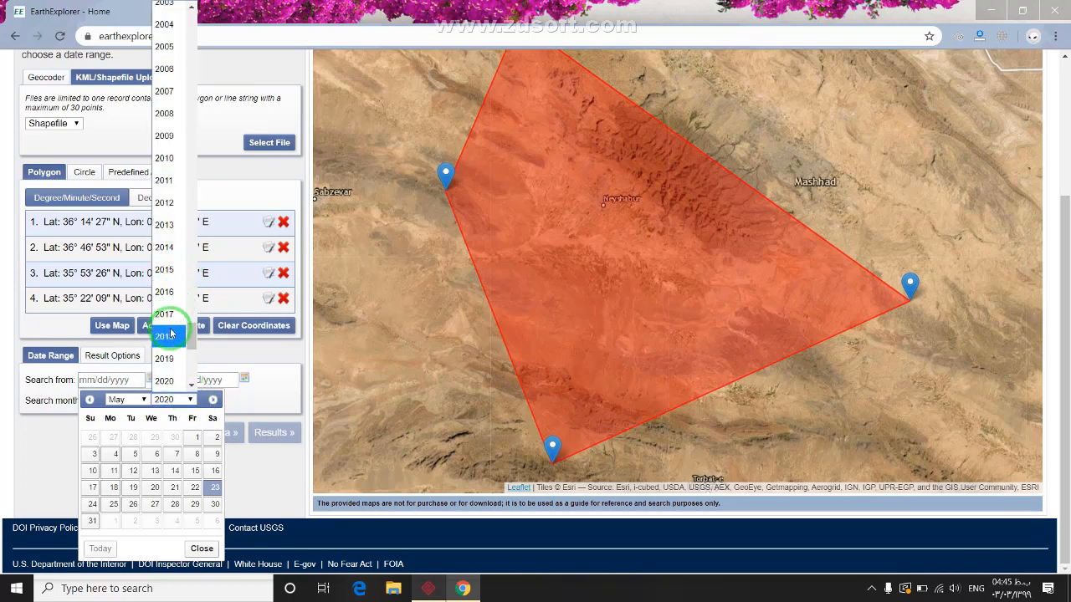
click(167, 333)
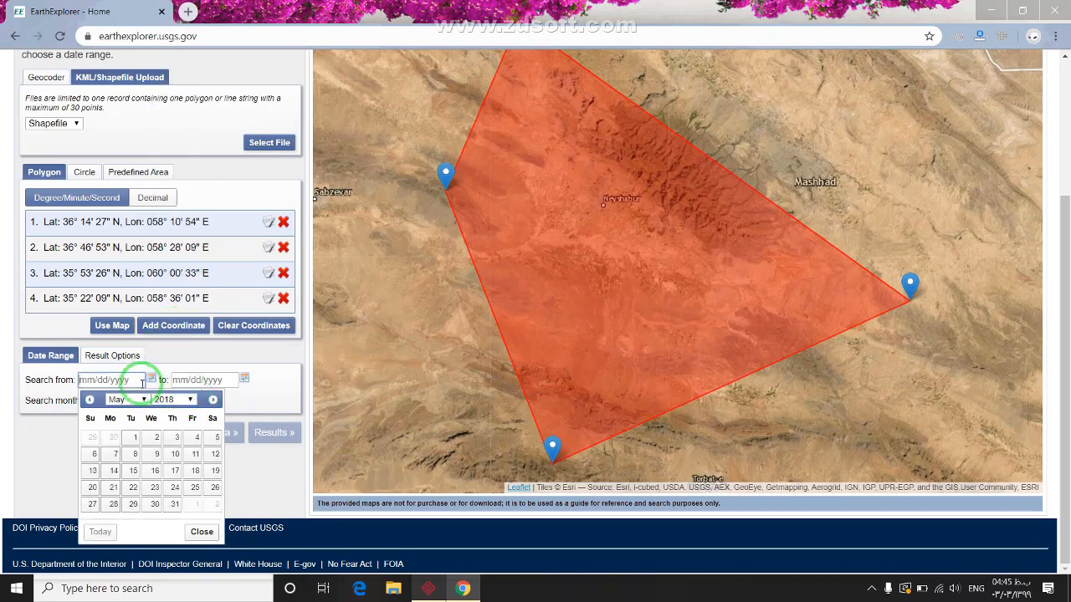
click(135, 439)
click(243, 378)
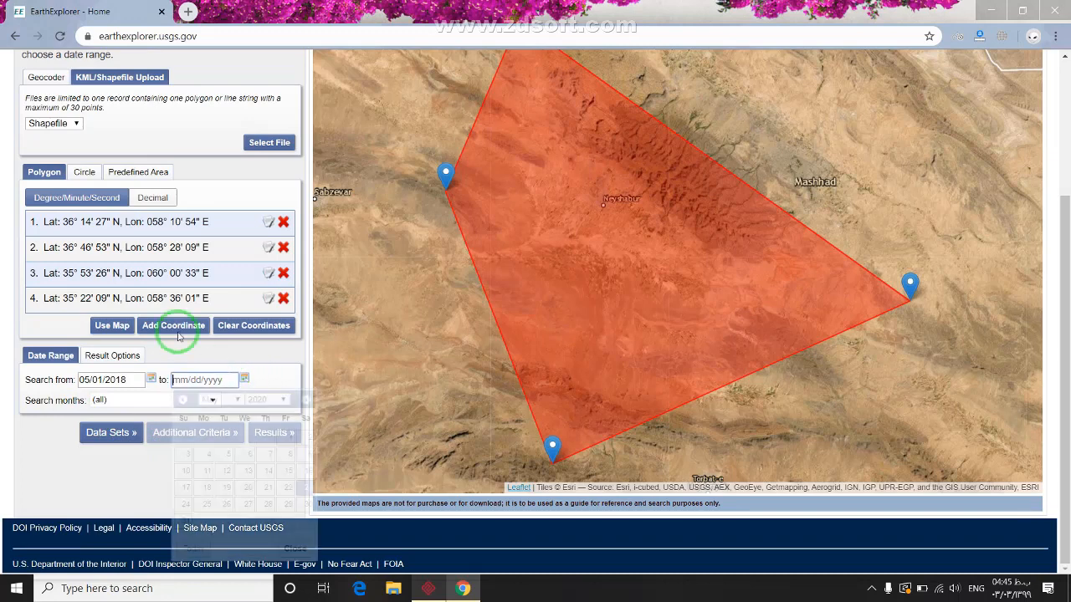
click(257, 401)
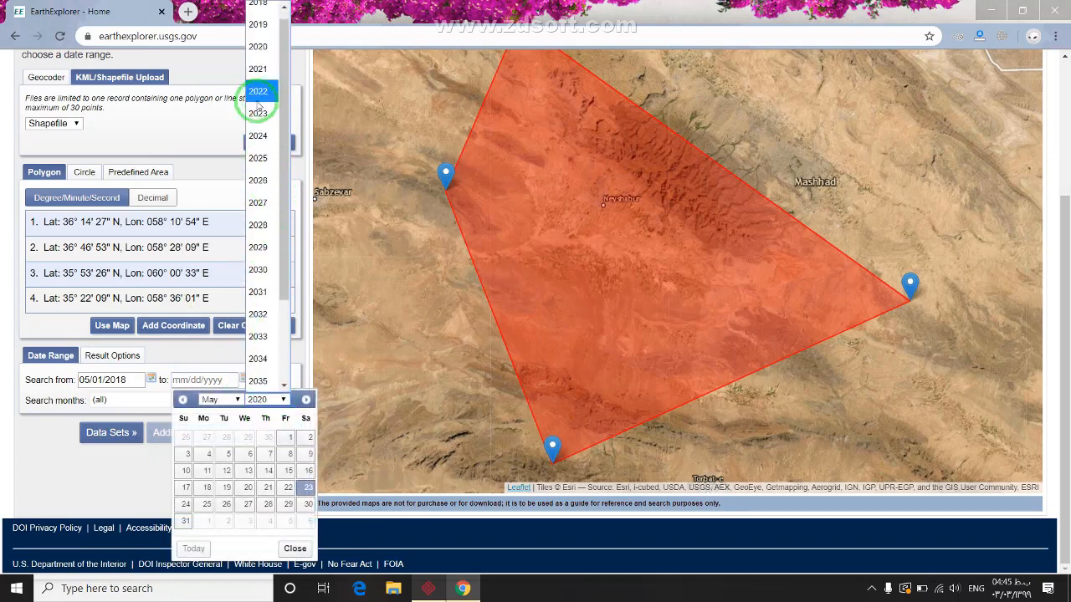
click(258, 12)
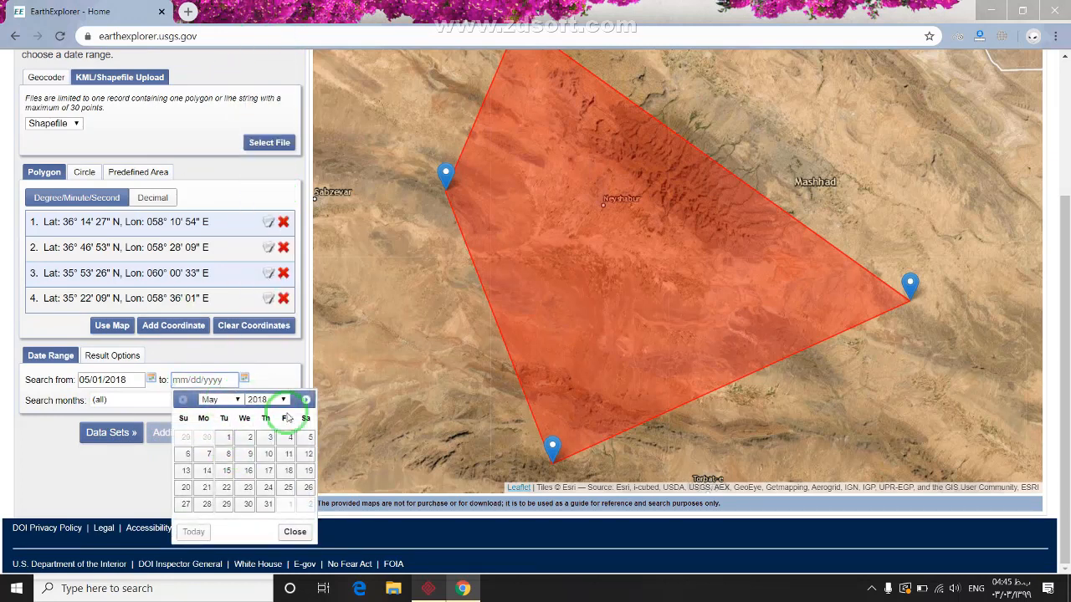
click(269, 505)
scroll(142, 434, up, 3)
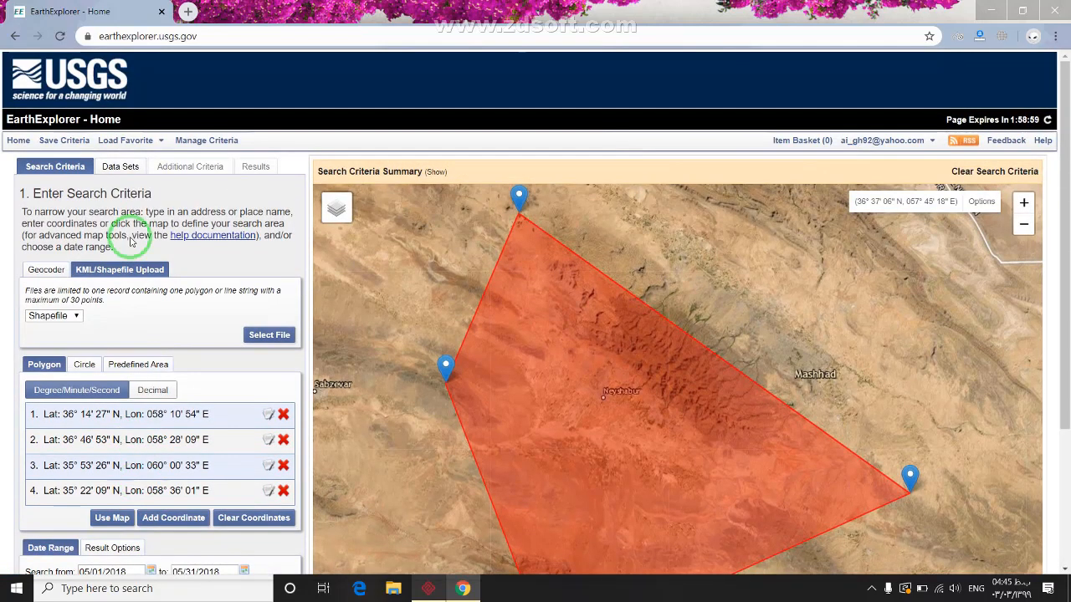
Choose Landsat 8 OLI/TIRS C1 Level-2 as the data set and run the search
click(119, 166)
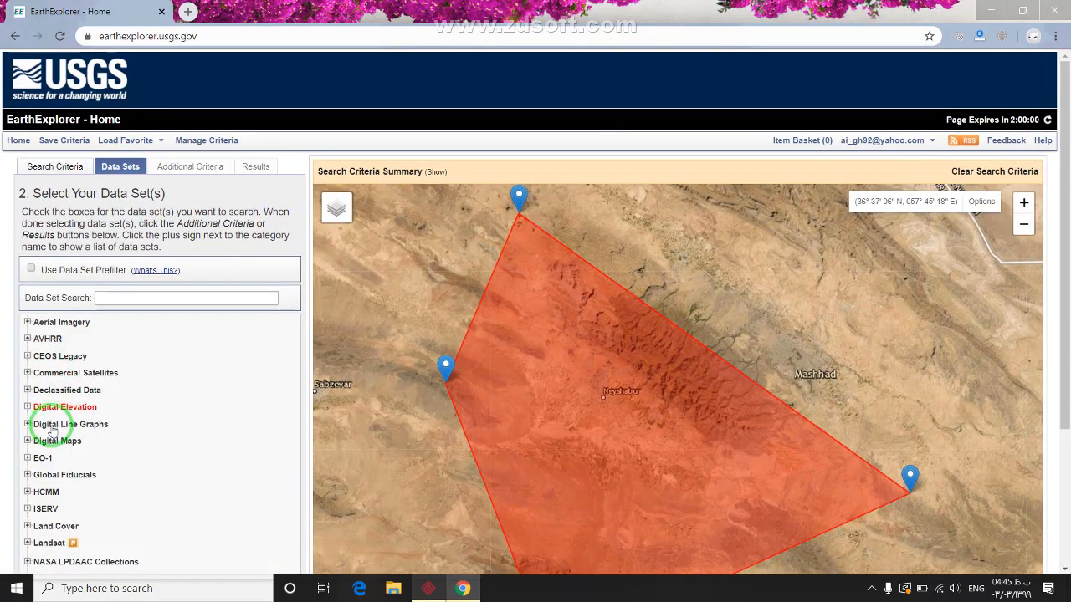
scroll(42, 410, down, 2)
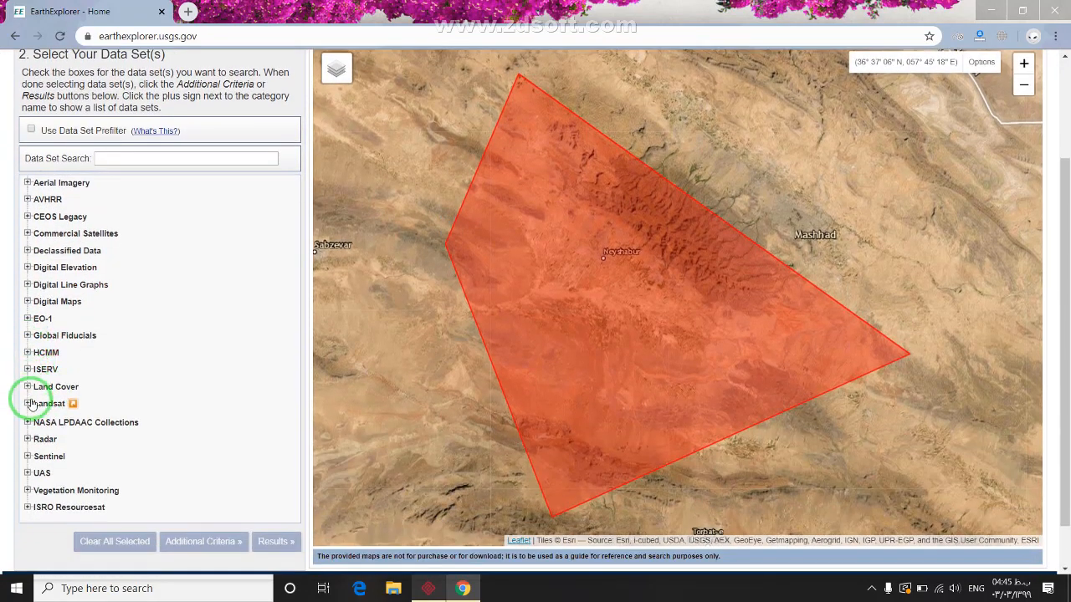
click(28, 404)
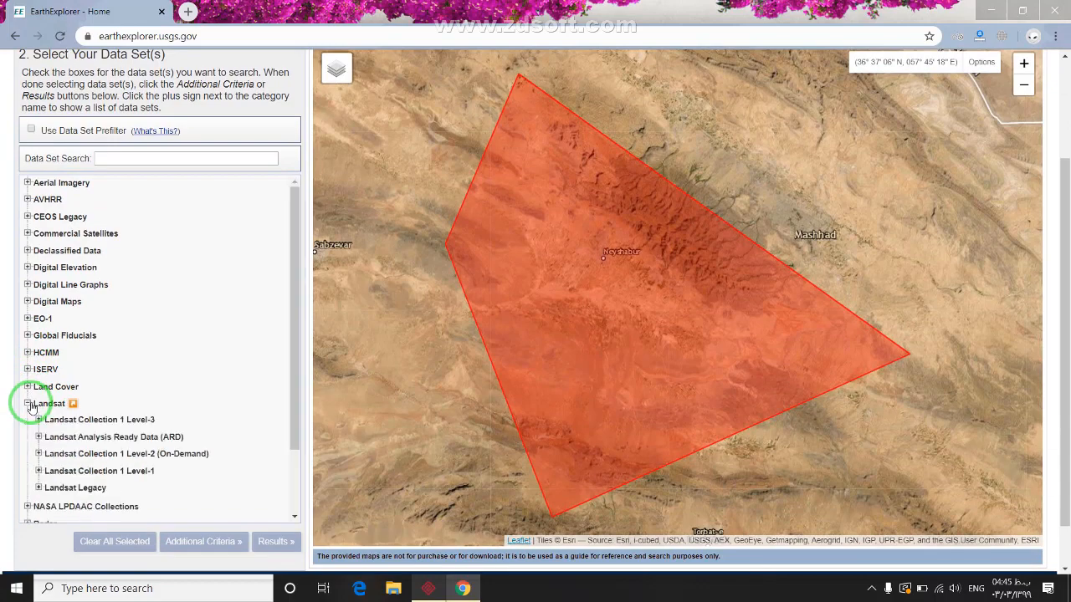
click(39, 453)
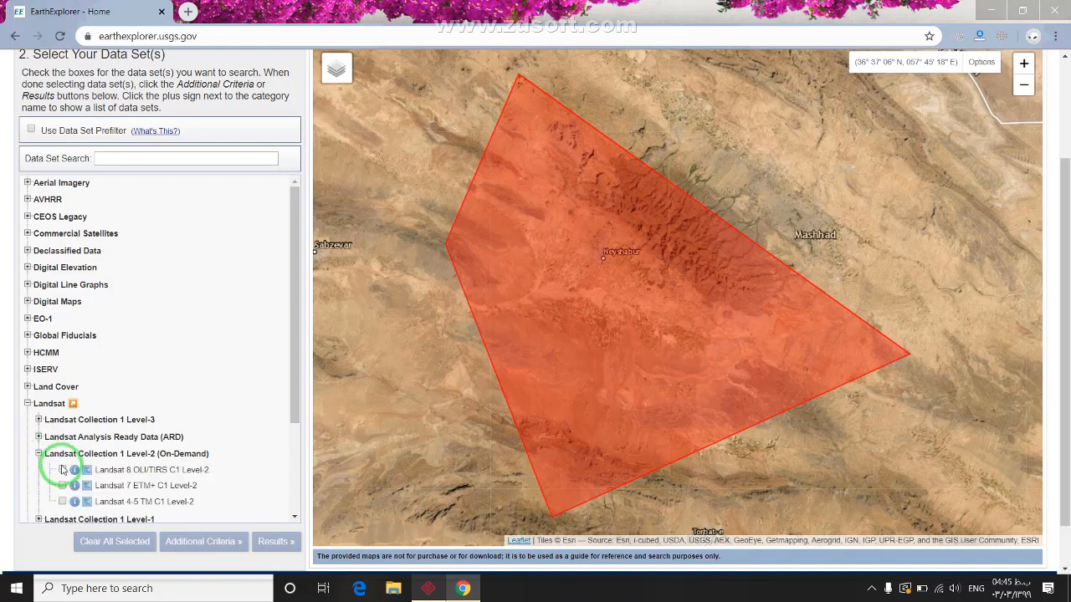
click(62, 470)
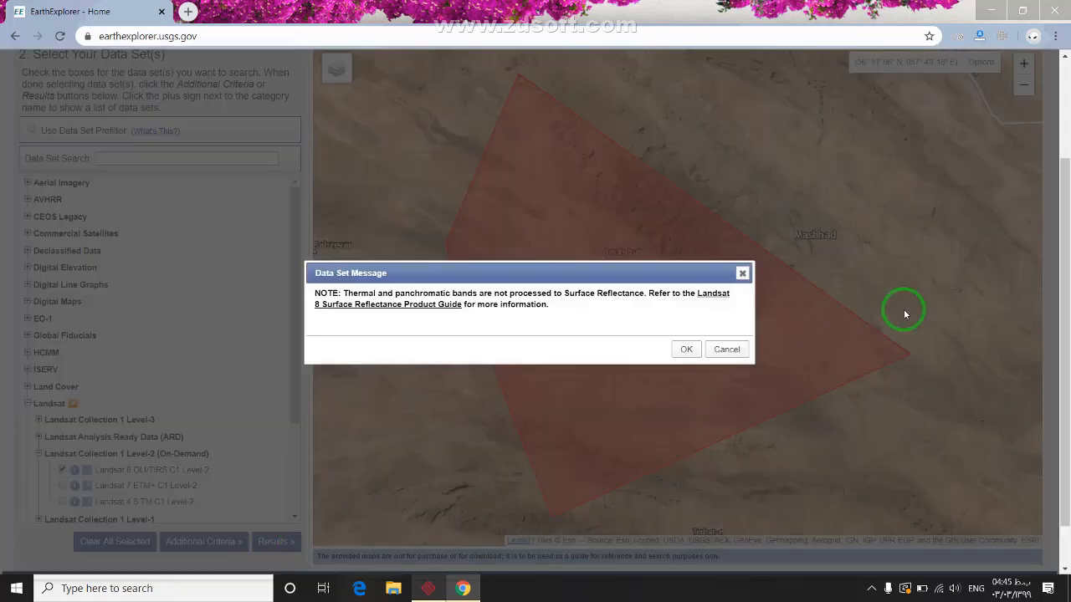
click(725, 349)
click(276, 541)
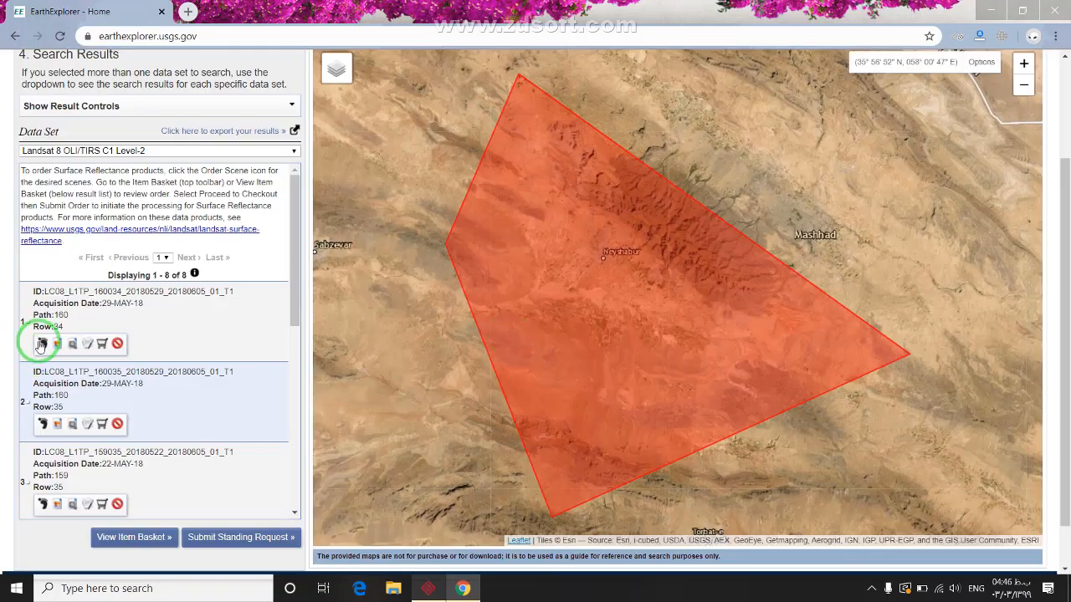
Show the path 160 and path 159 row 35 scene footprints, then minimize Chrome
click(41, 344)
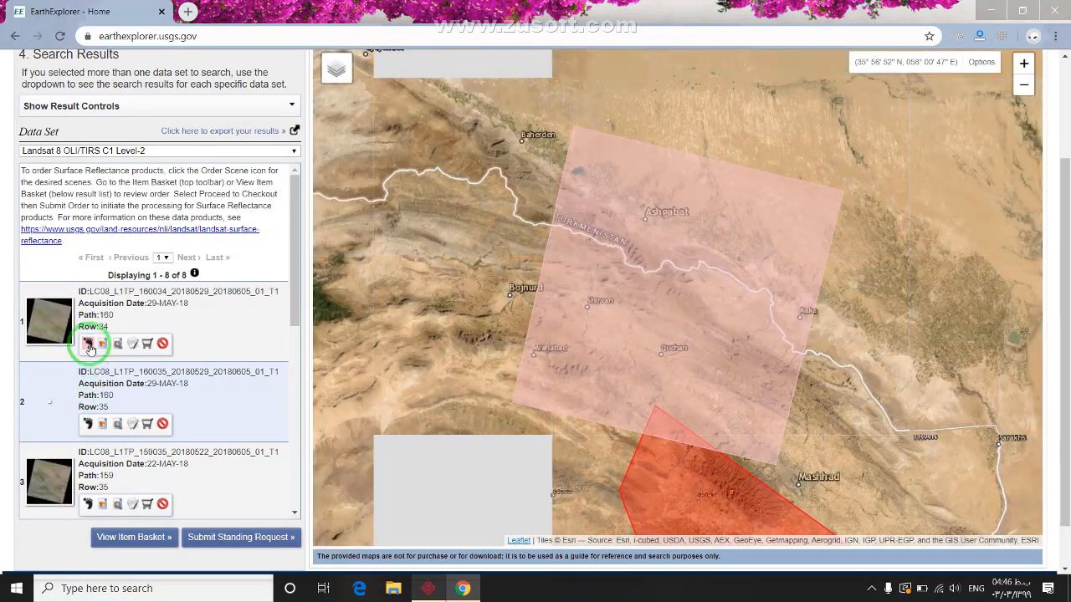
click(88, 423)
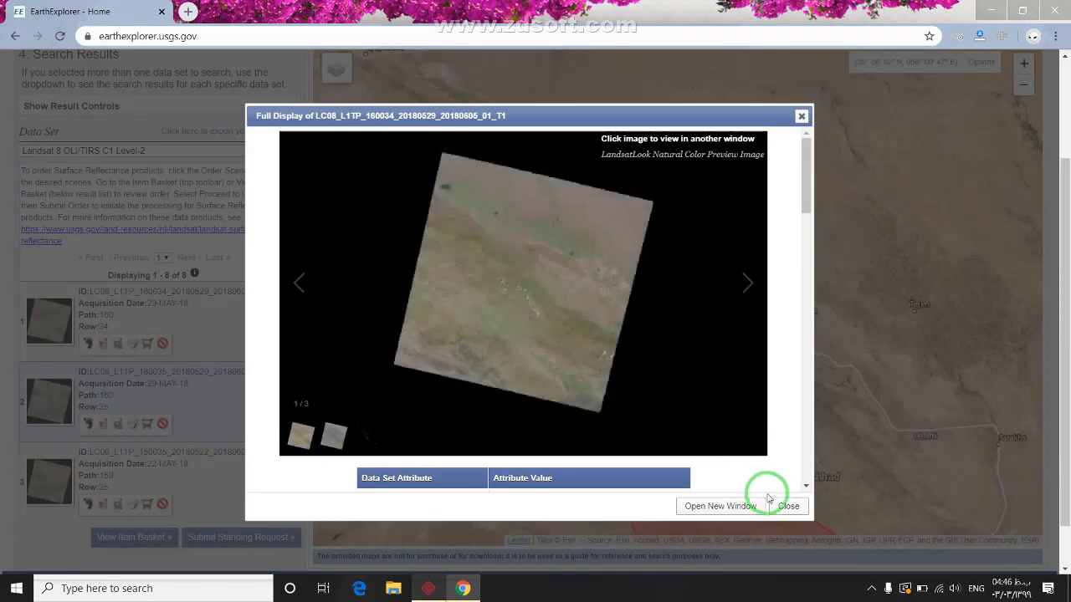
click(767, 500)
click(88, 424)
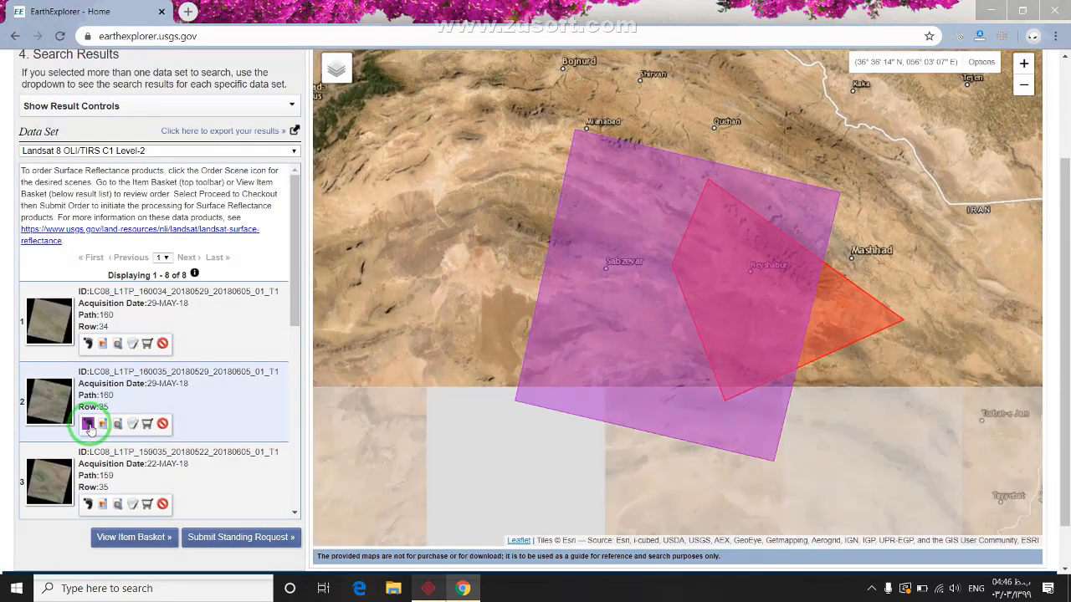
click(88, 504)
click(562, 260)
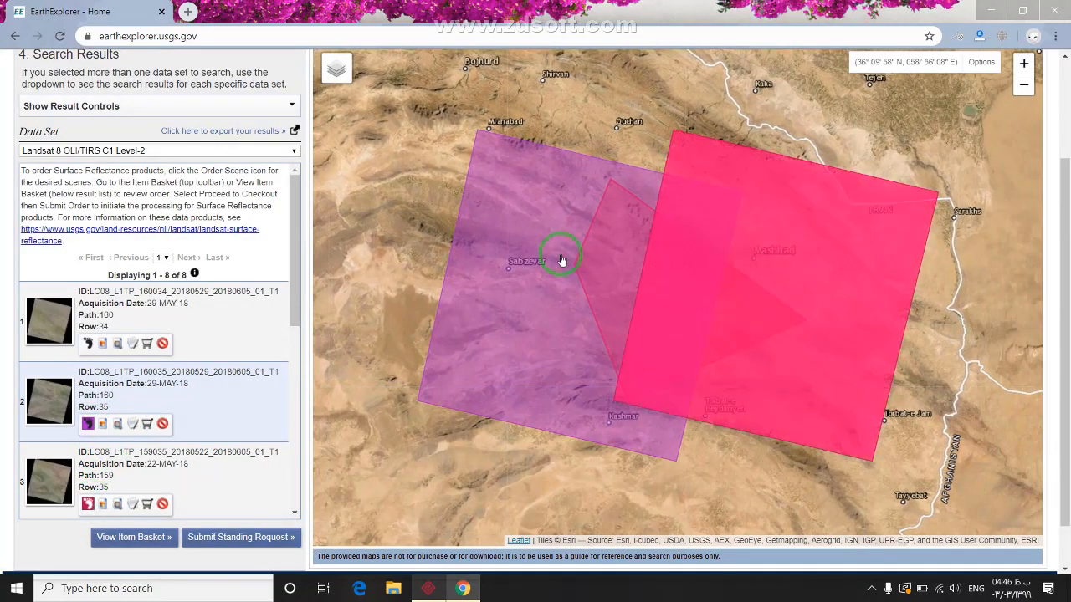
click(550, 245)
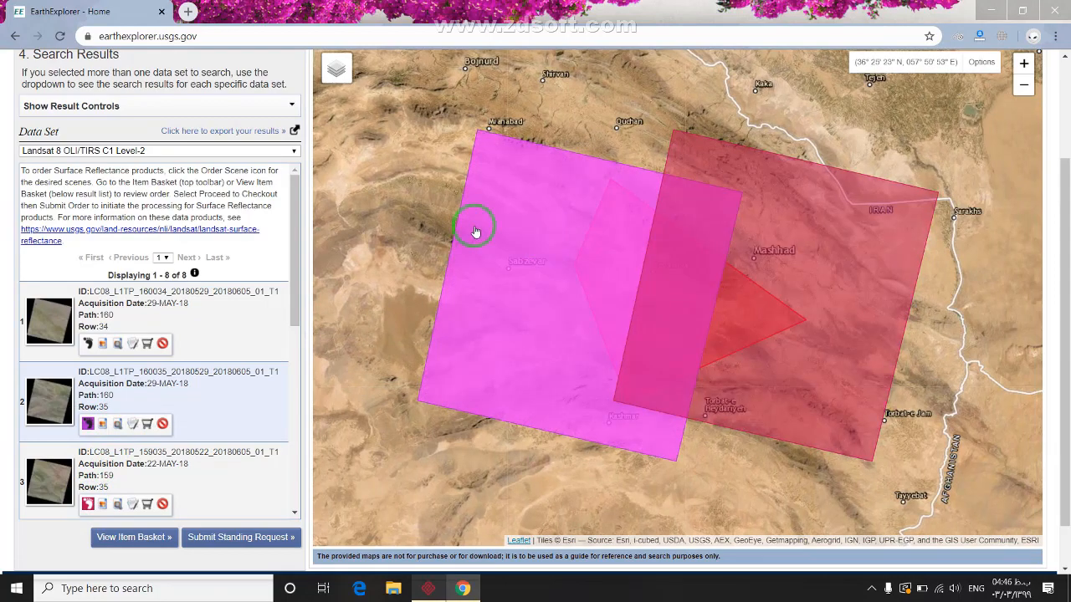
click(831, 66)
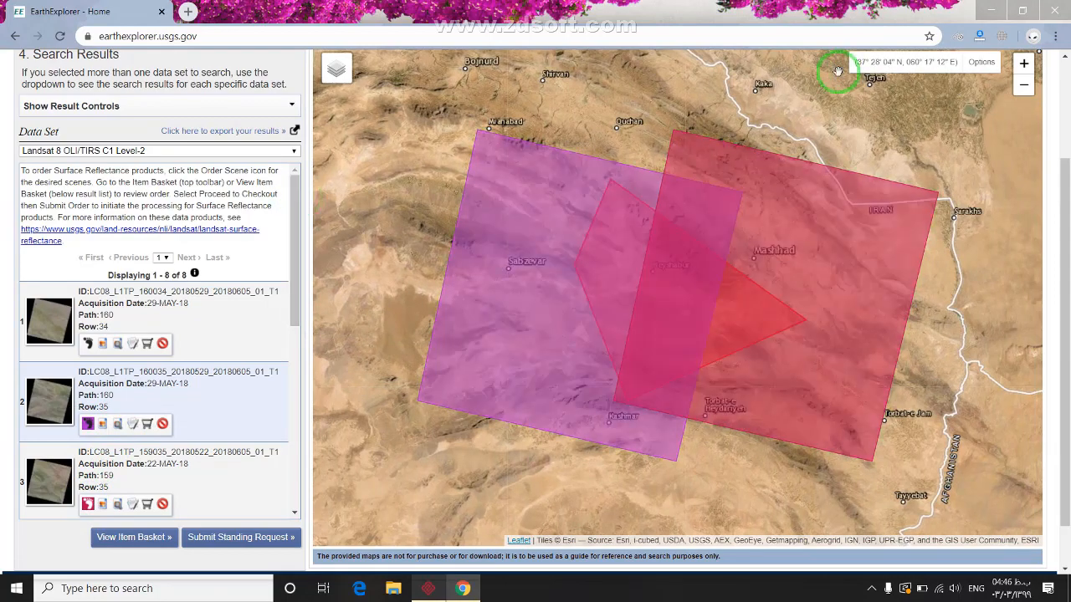
click(986, 8)
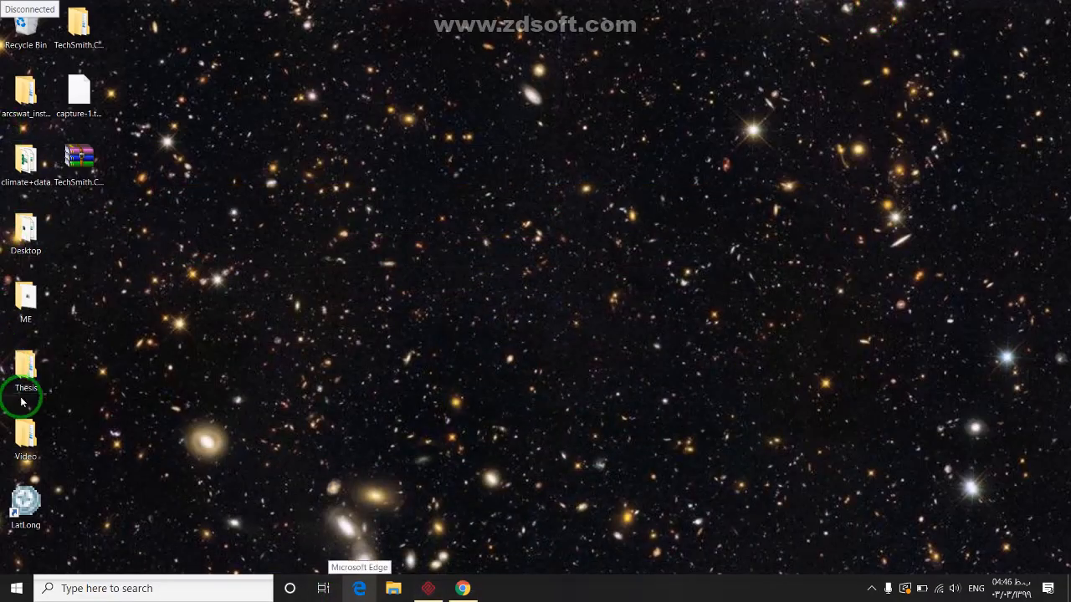
double_click(25, 433)
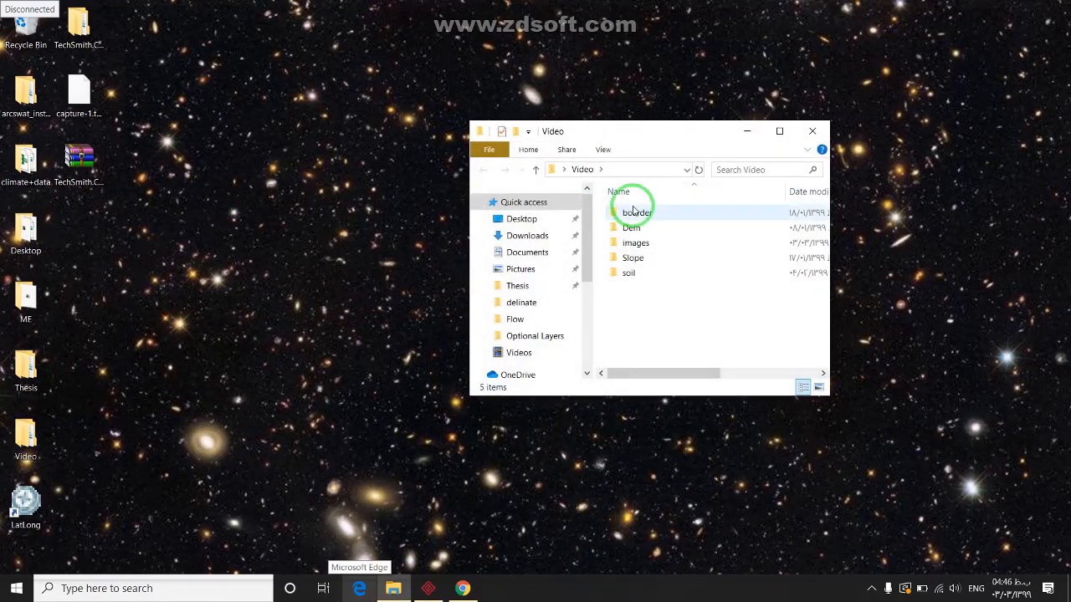
click(779, 131)
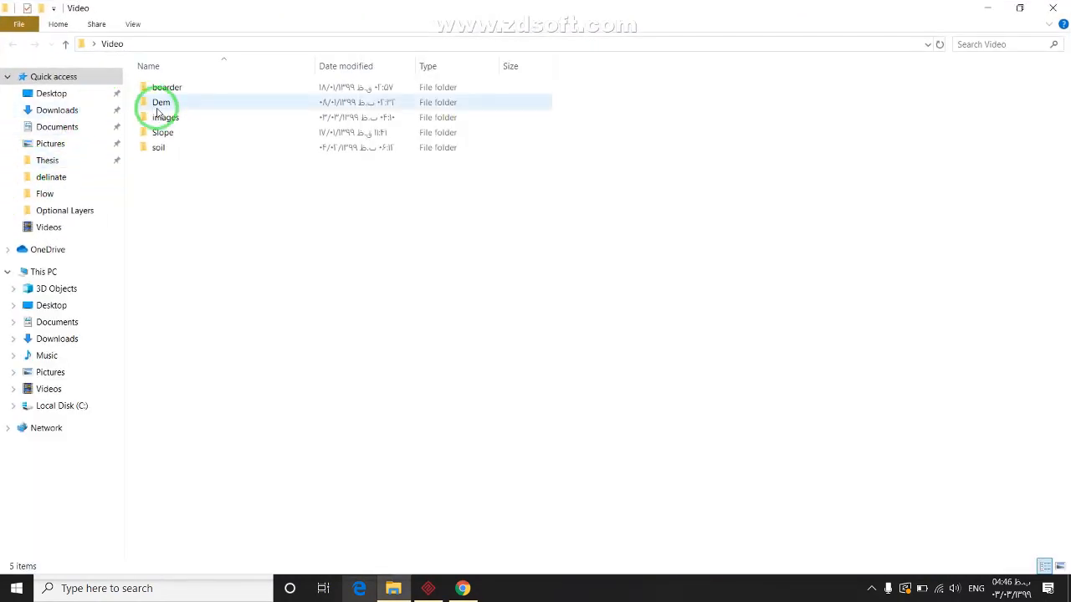
double_click(159, 118)
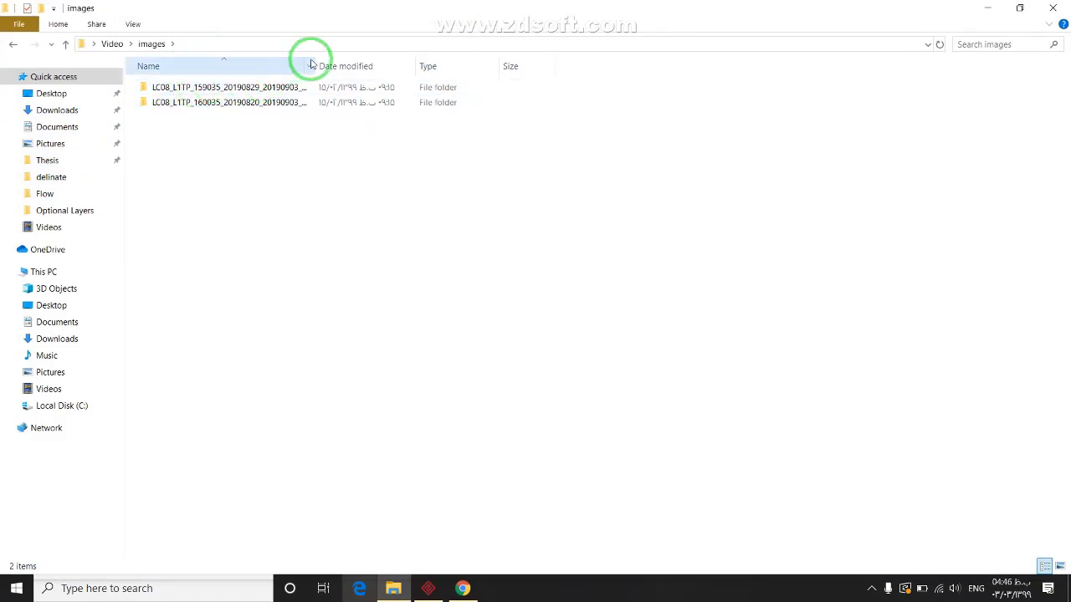
drag(311, 64, 402, 58)
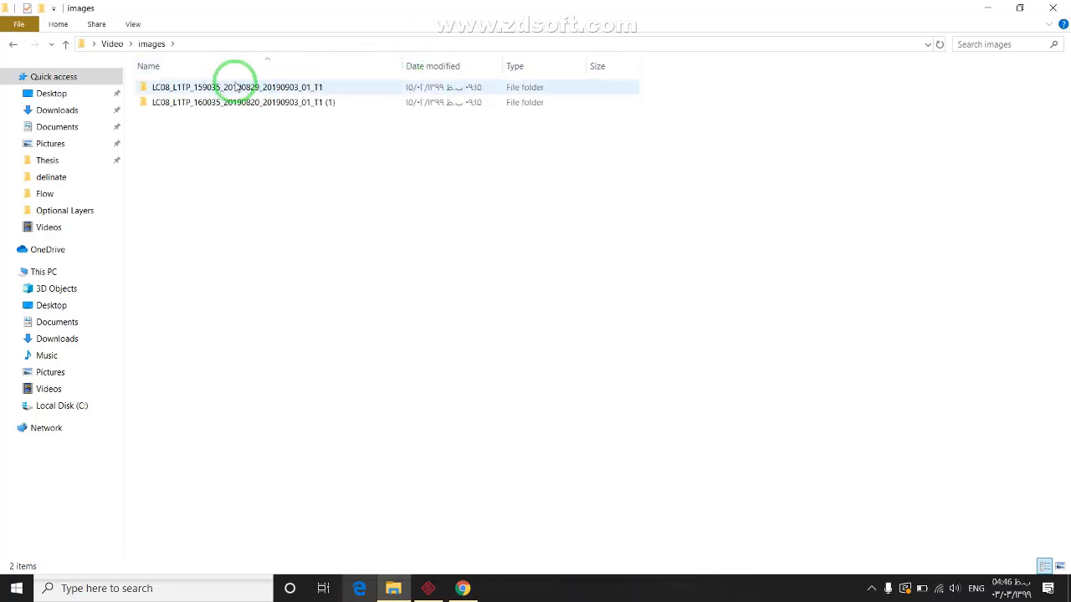
double_click(237, 87)
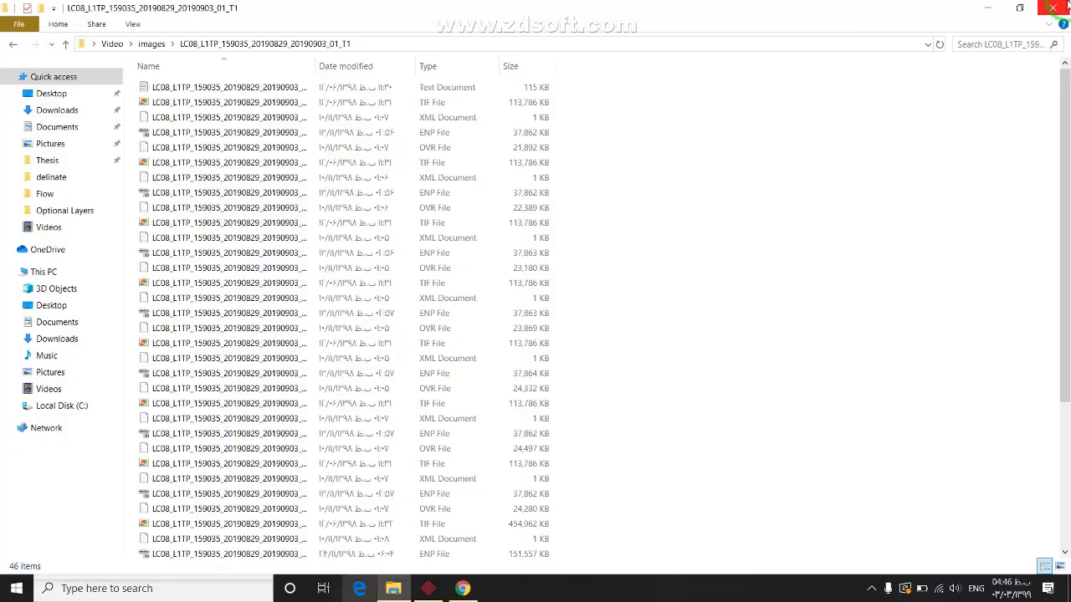
click(1067, 5)
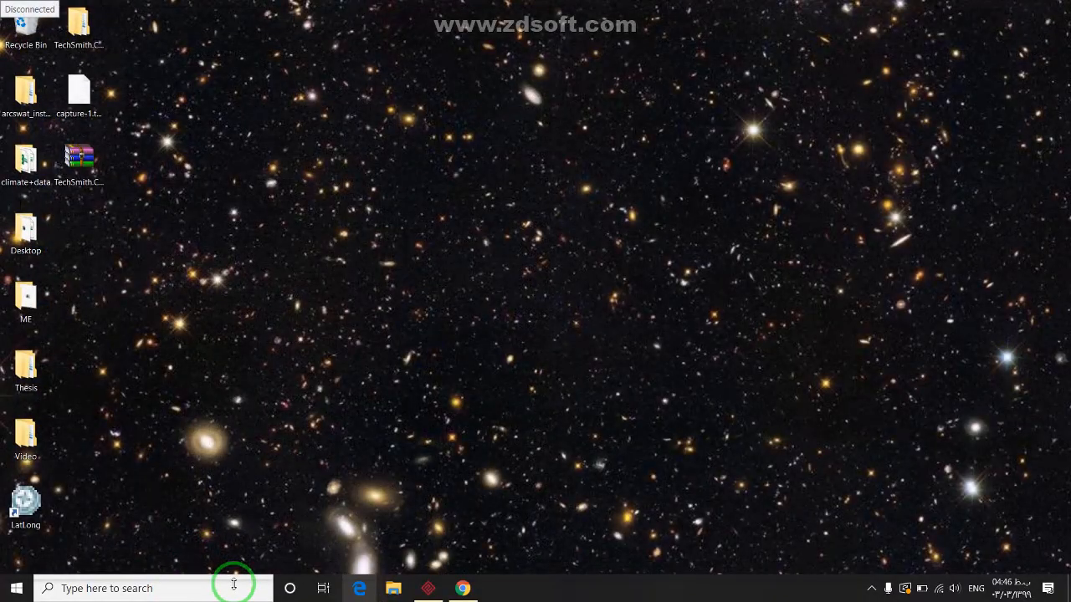
Launch ArcMap 10.2, cancel the Getting Started dialog and close the floating toolbar
click(115, 588)
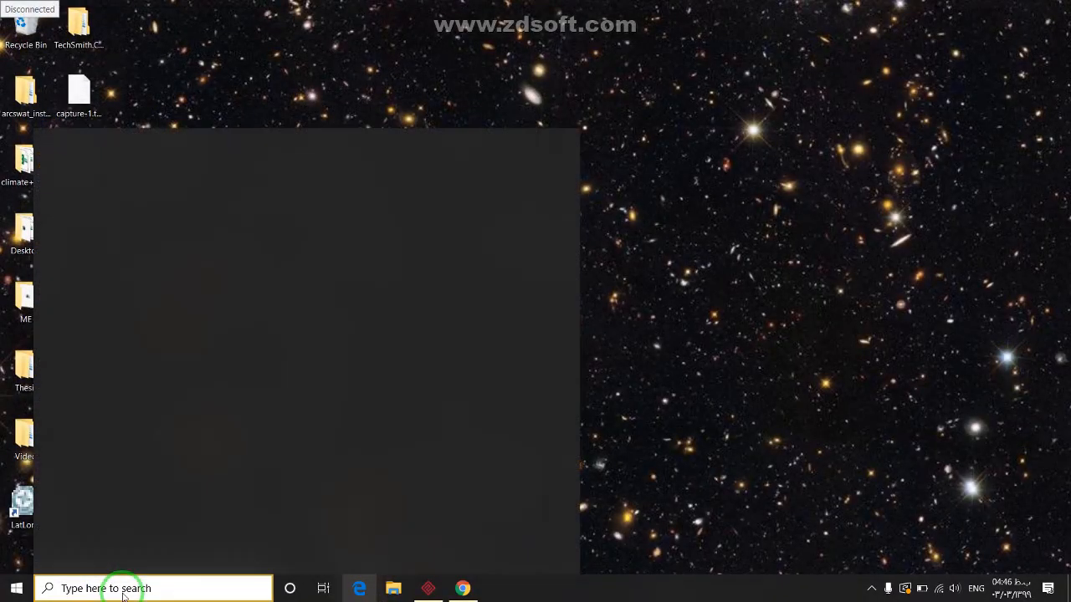
text(arcMap 10.2)
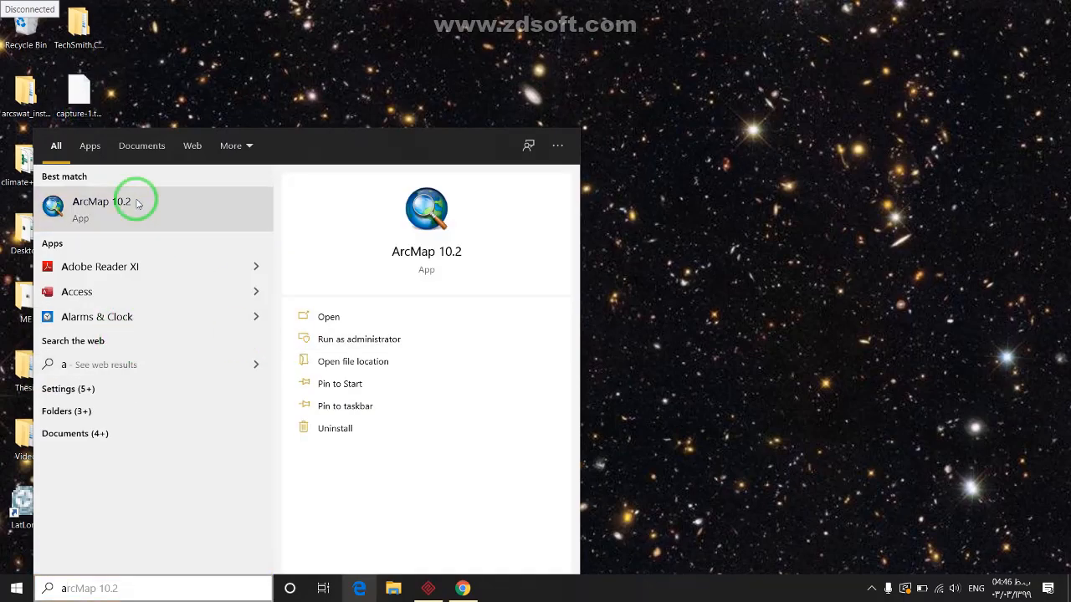
click(138, 203)
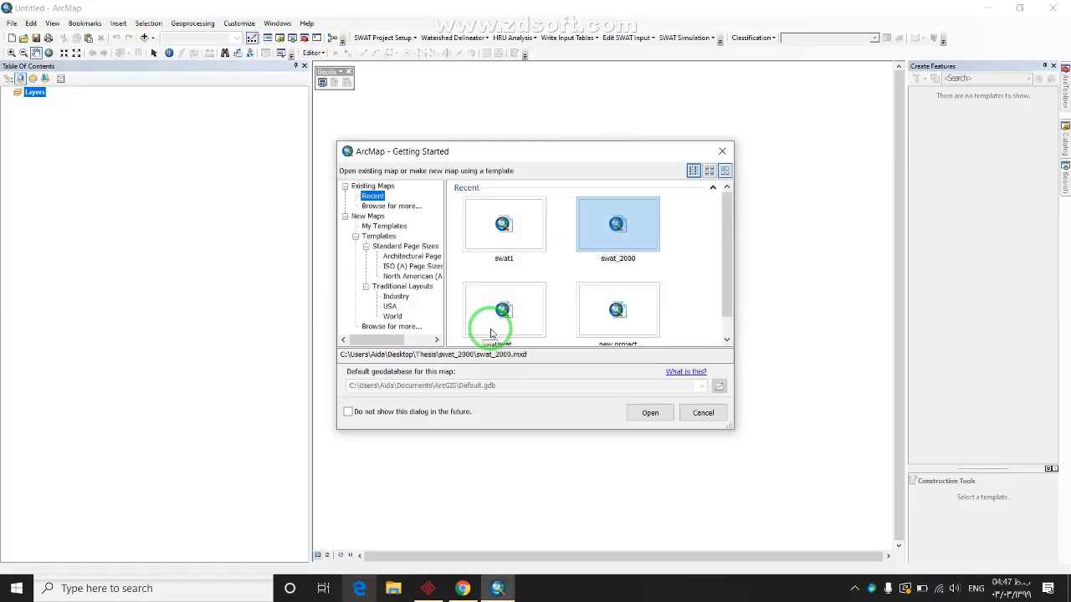
click(722, 410)
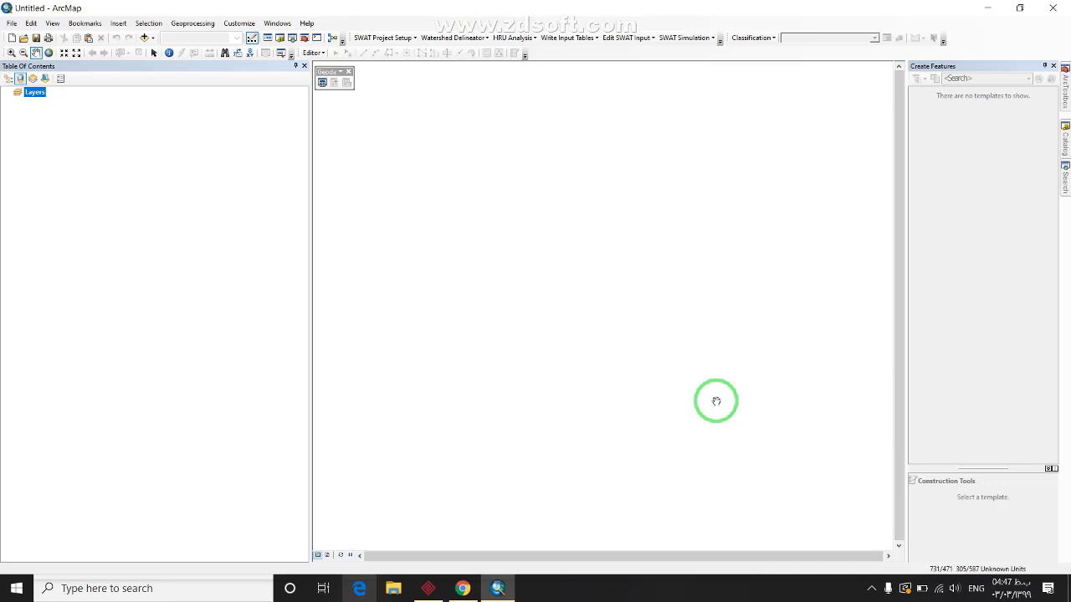
click(349, 71)
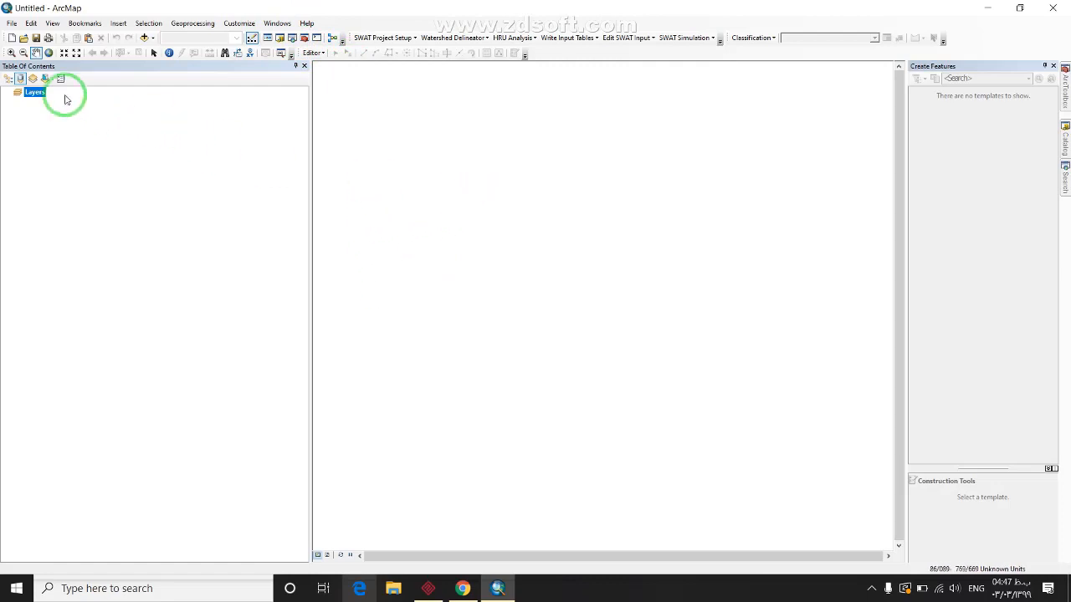
In Add Data, browse to Desktop\Video\images\LC08_L1TP_159035_20190829_20190903_01_T1 to list its band TIFs
click(143, 38)
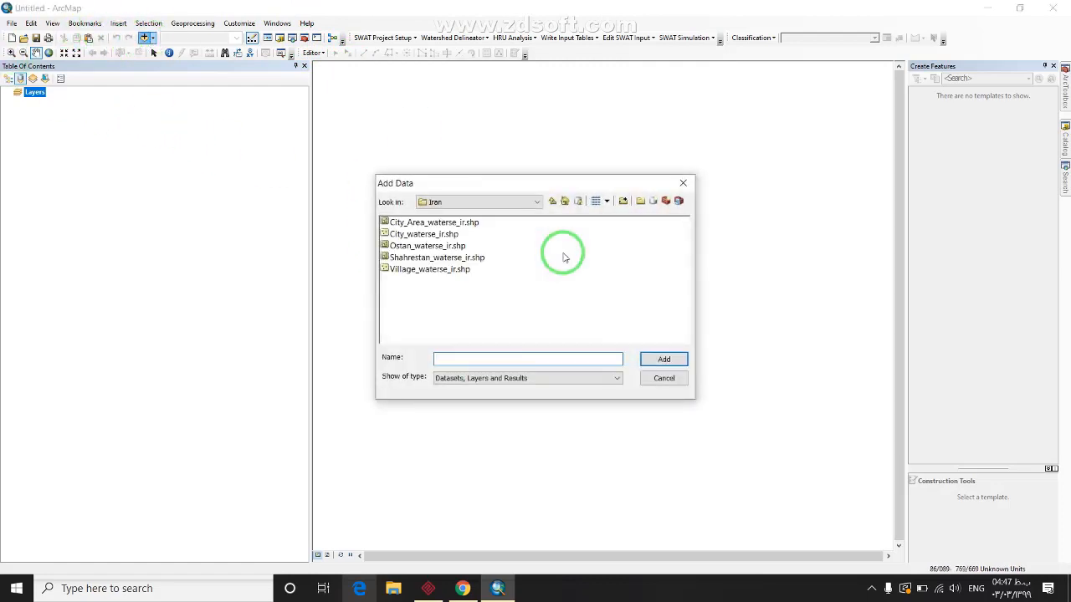
click(553, 204)
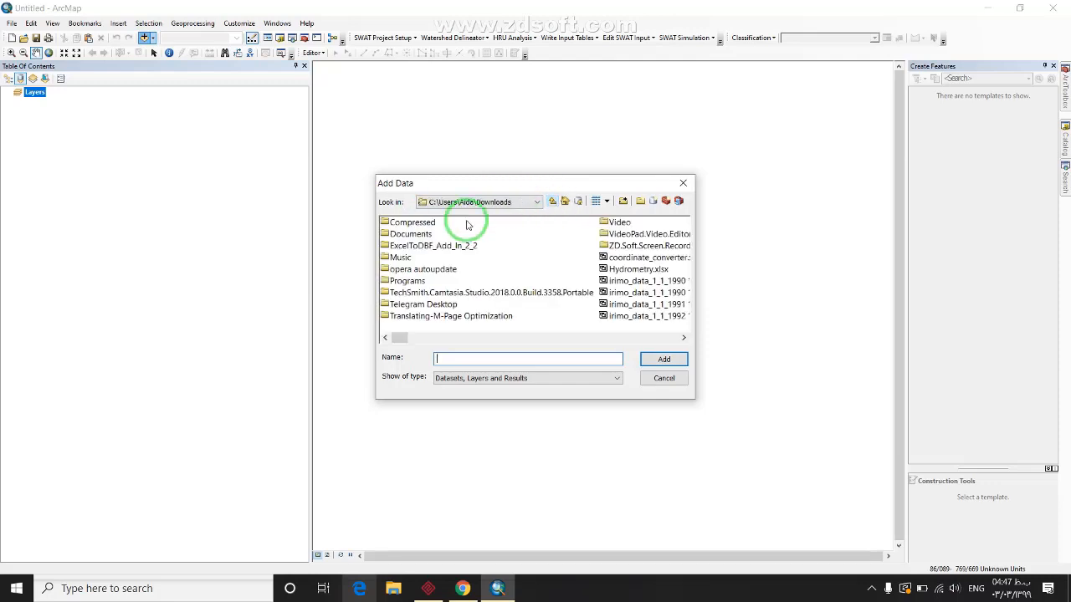
click(552, 203)
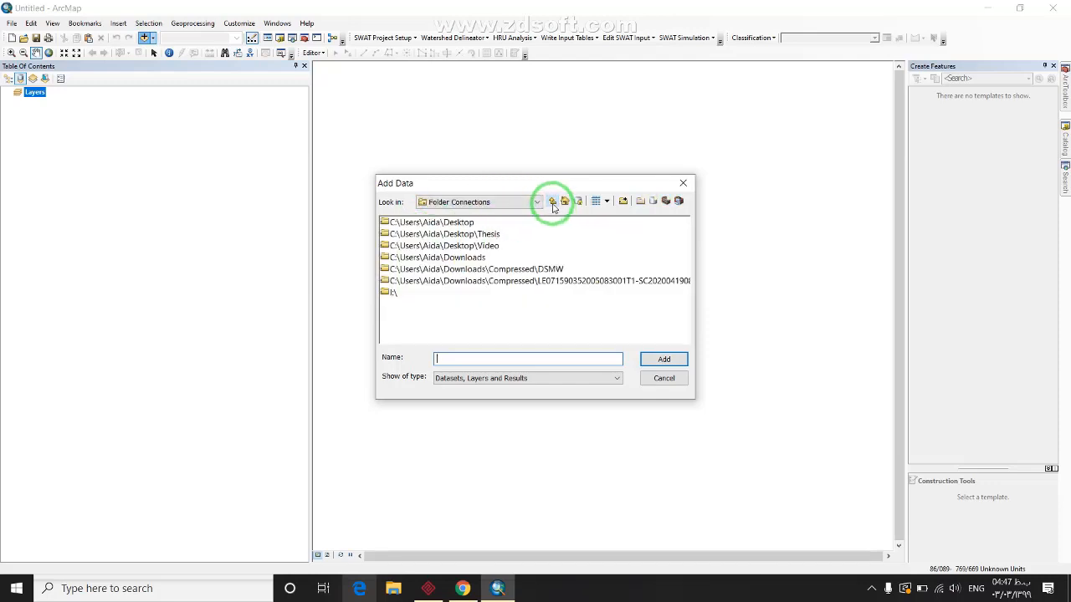
double_click(473, 245)
click(401, 248)
double_click(401, 249)
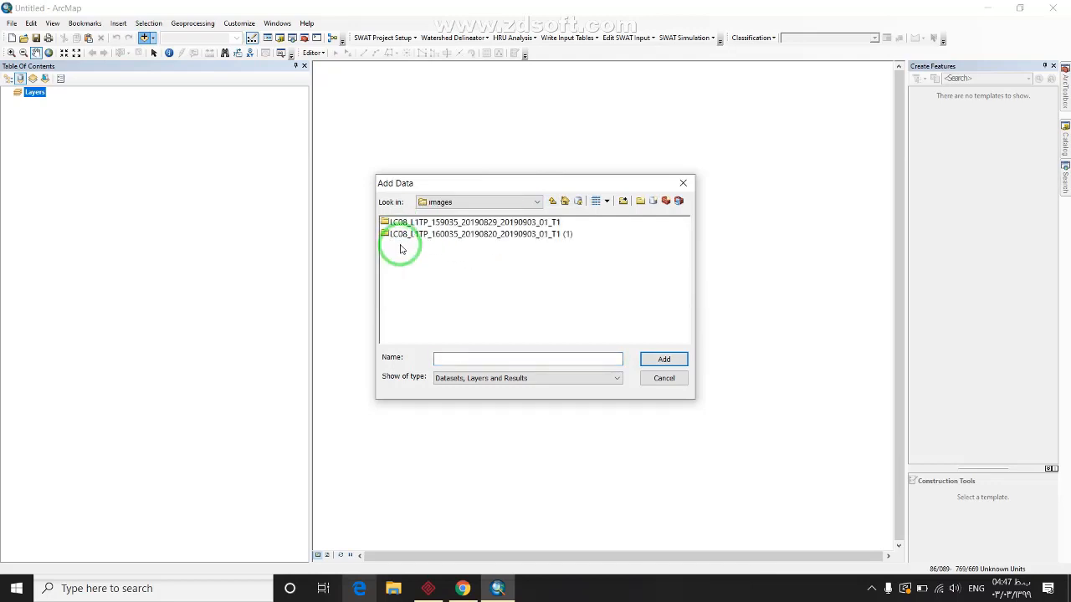
click(425, 223)
double_click(429, 223)
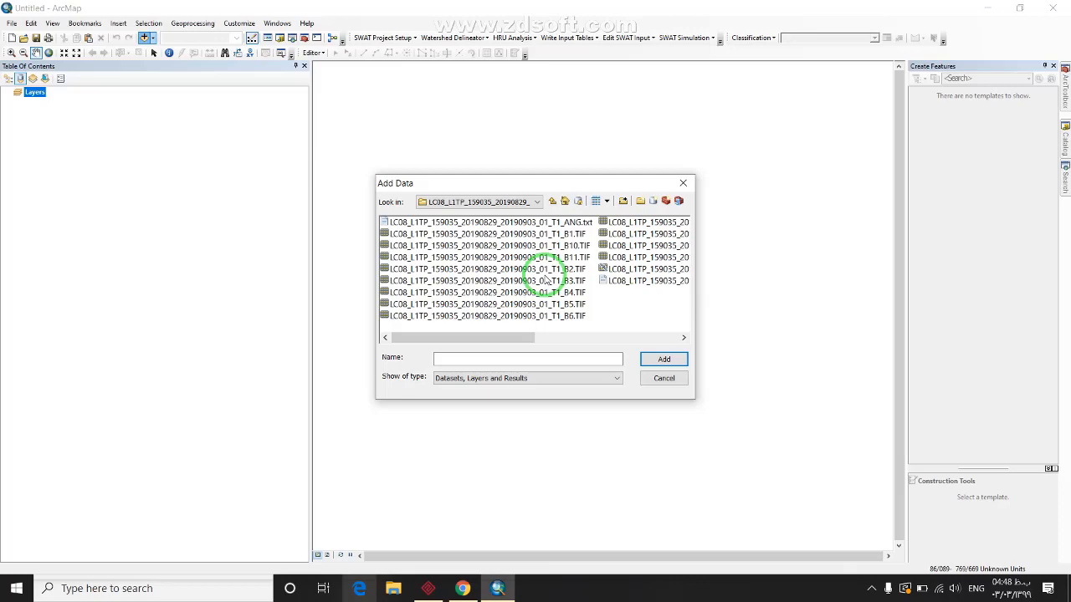
Search 'landsat 8' in a new Chrome tab and open the GIS Geography bands article
click(462, 588)
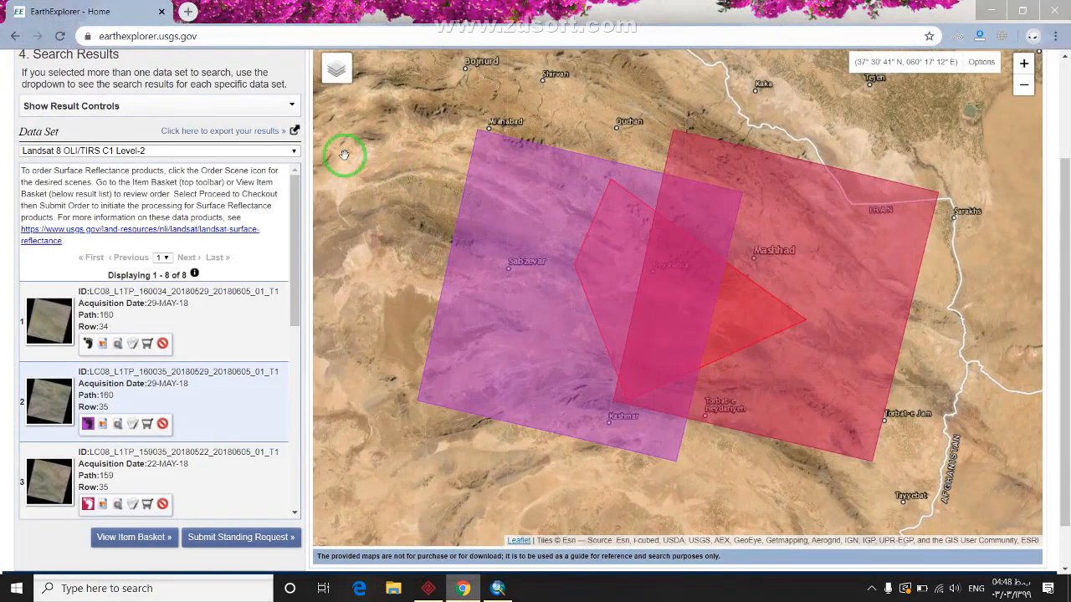
click(187, 11)
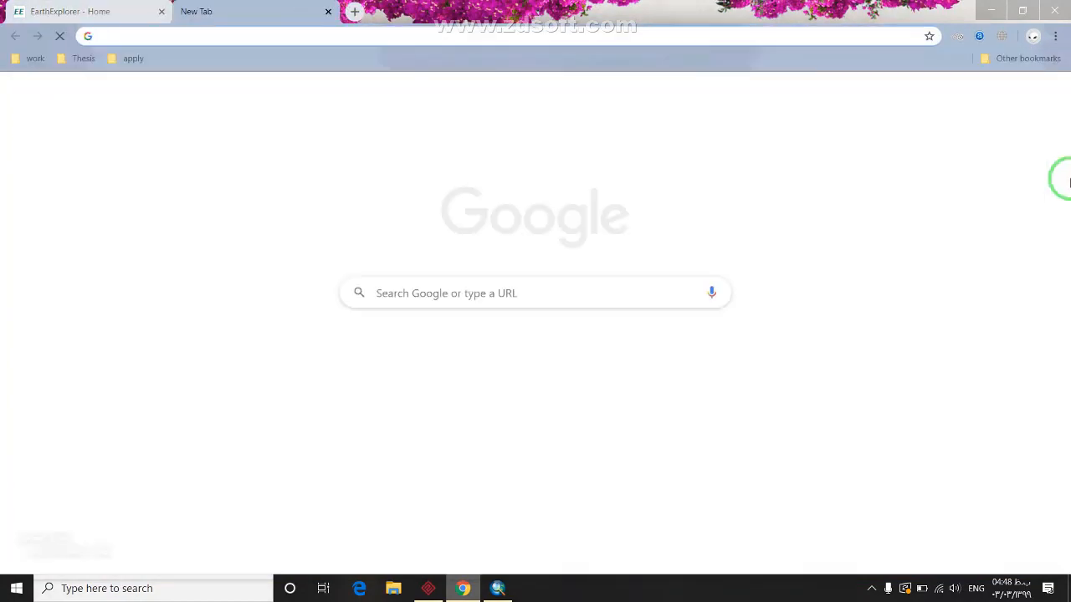
text(natu)
key(BackSpace)
key(BackSpace)
key(BackSpace)
key(BackSpace)
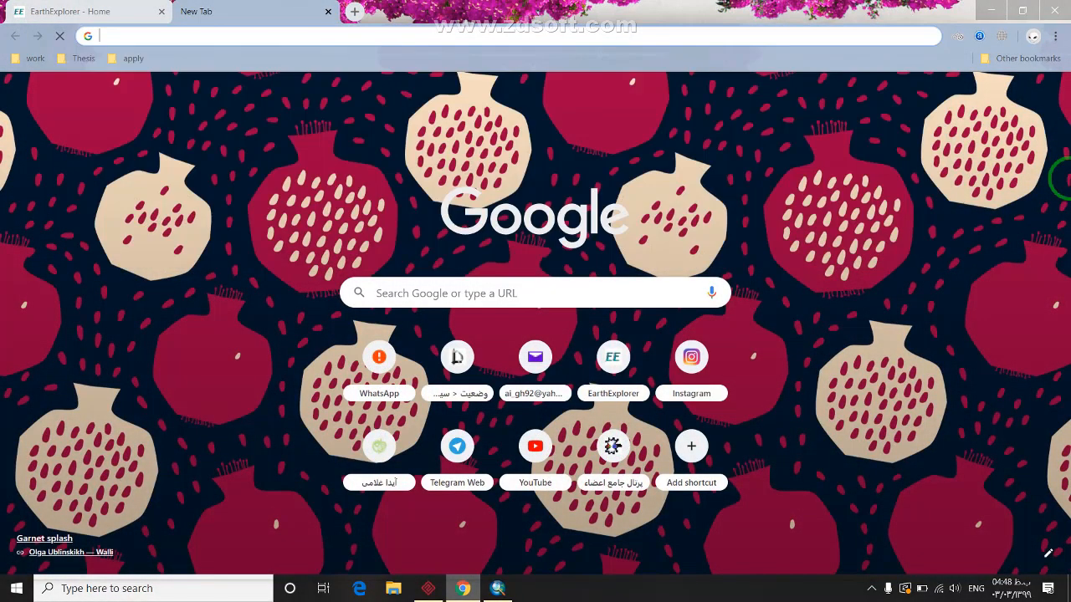
text(landat)
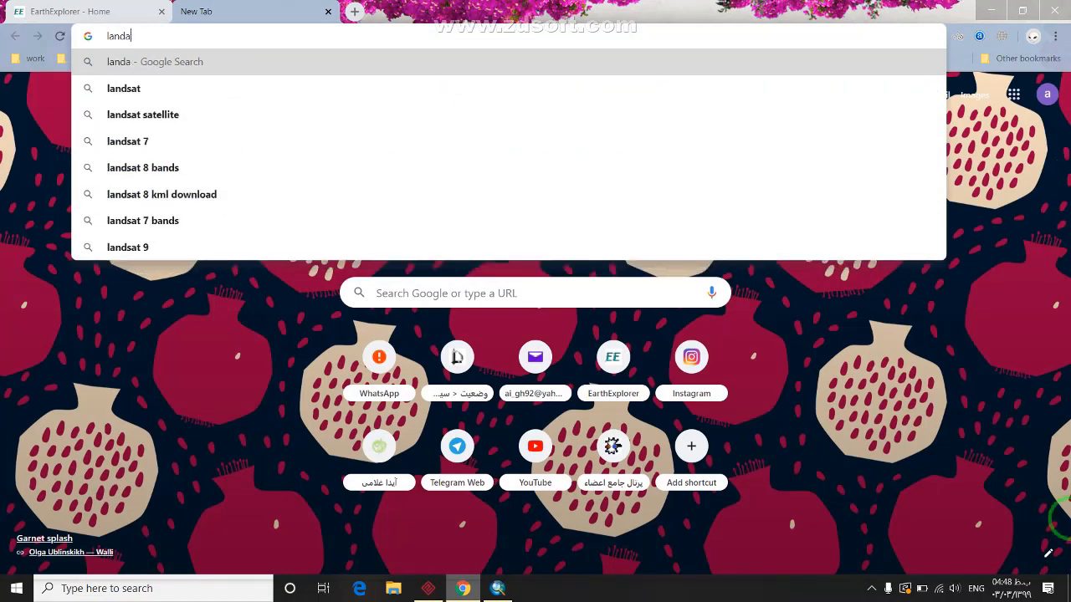
key(BackSpace)
text(sat )
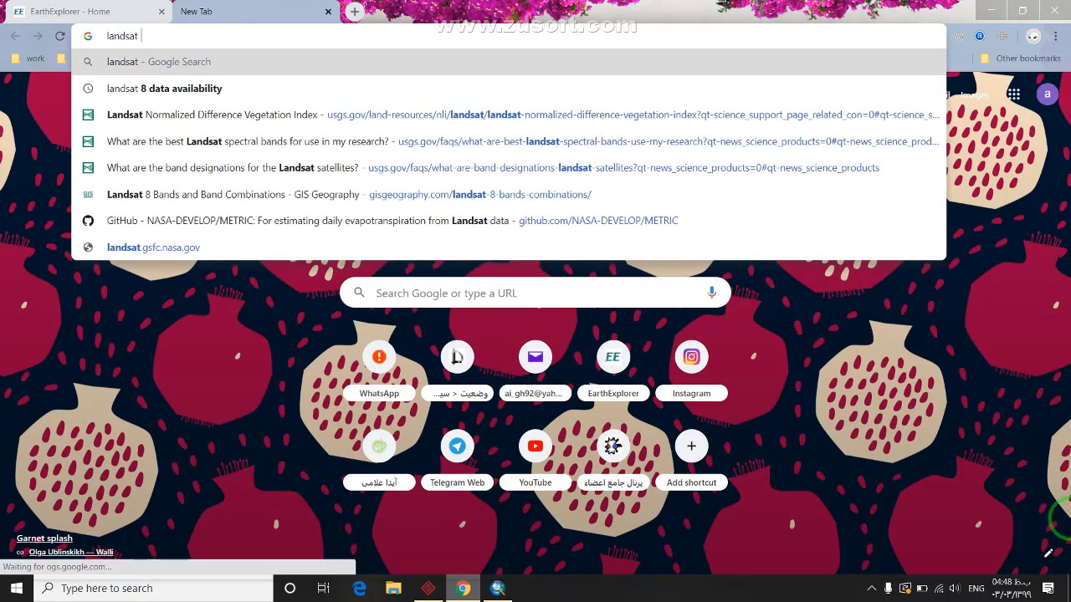
text(8)
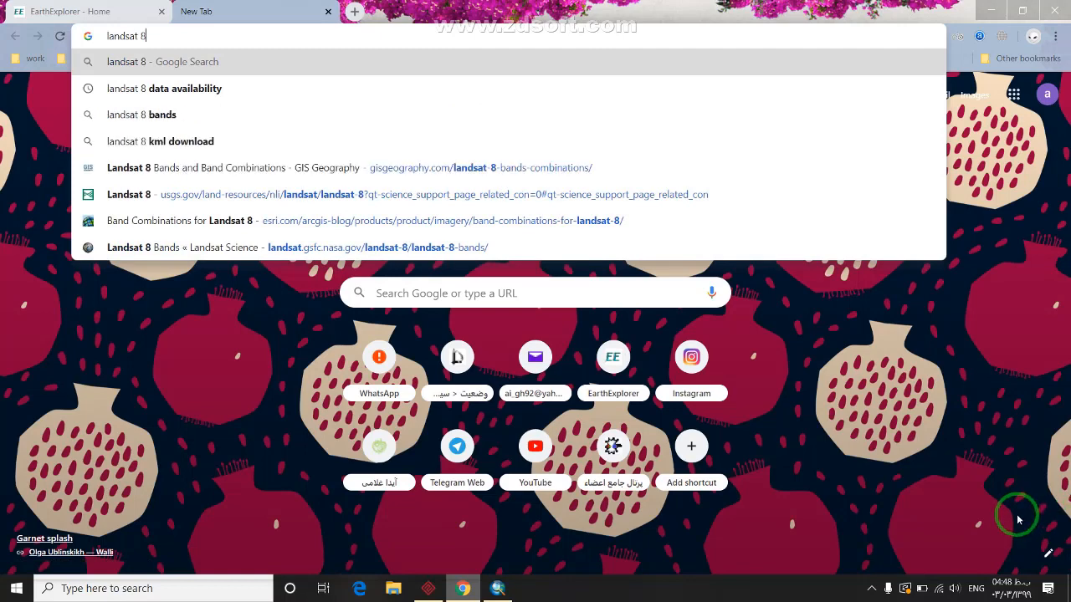
click(387, 166)
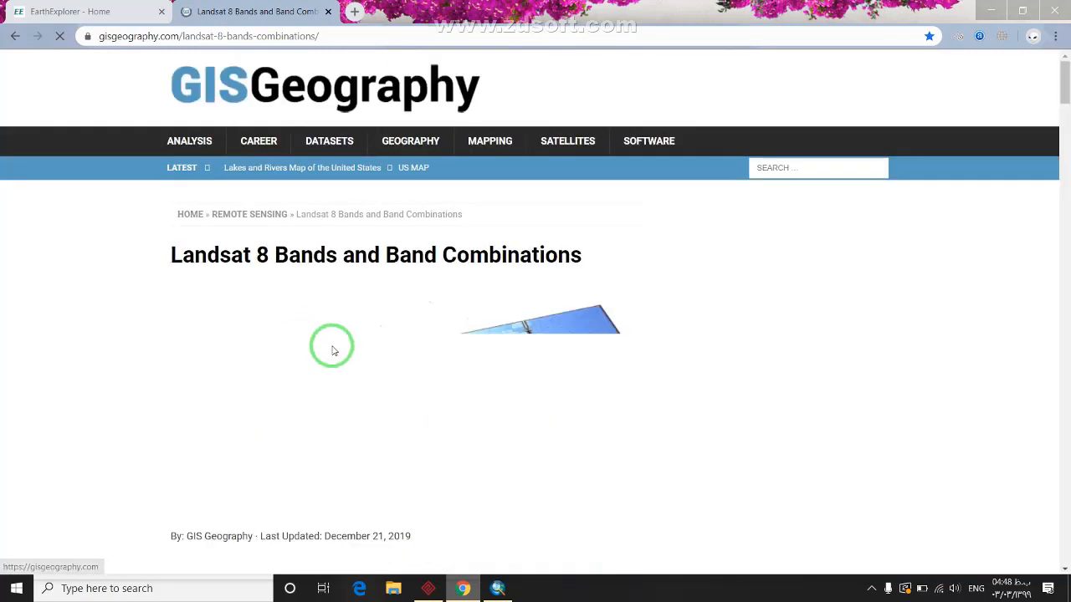
Find the Natural Color (4, 3, 2) band combination, then minimize Chrome
scroll(467, 307, down, 15)
scroll(462, 302, up, 4)
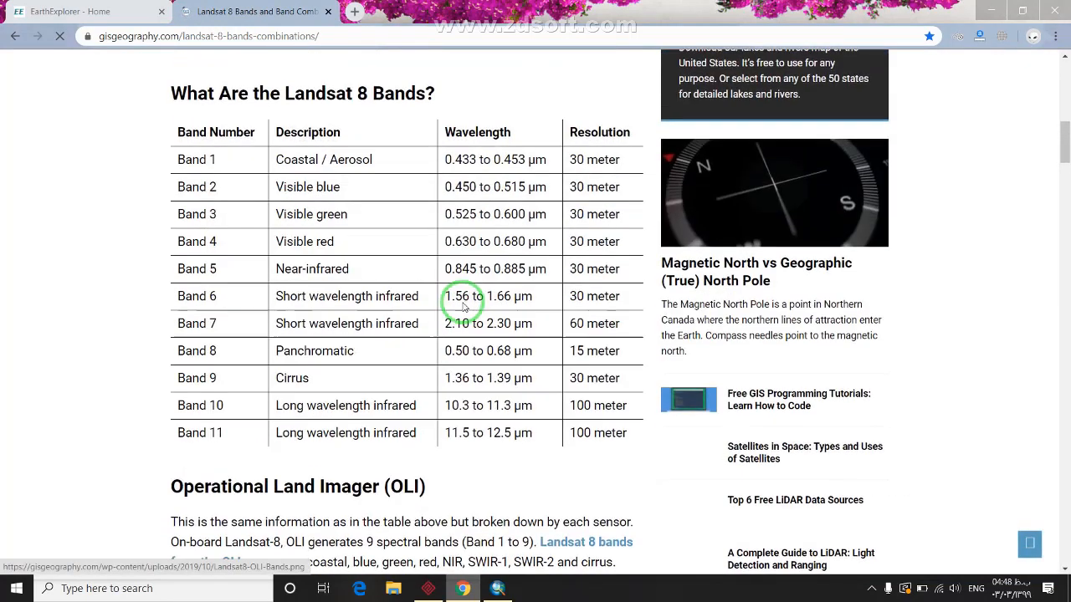
scroll(463, 307, down, 10)
scroll(462, 308, down, 6)
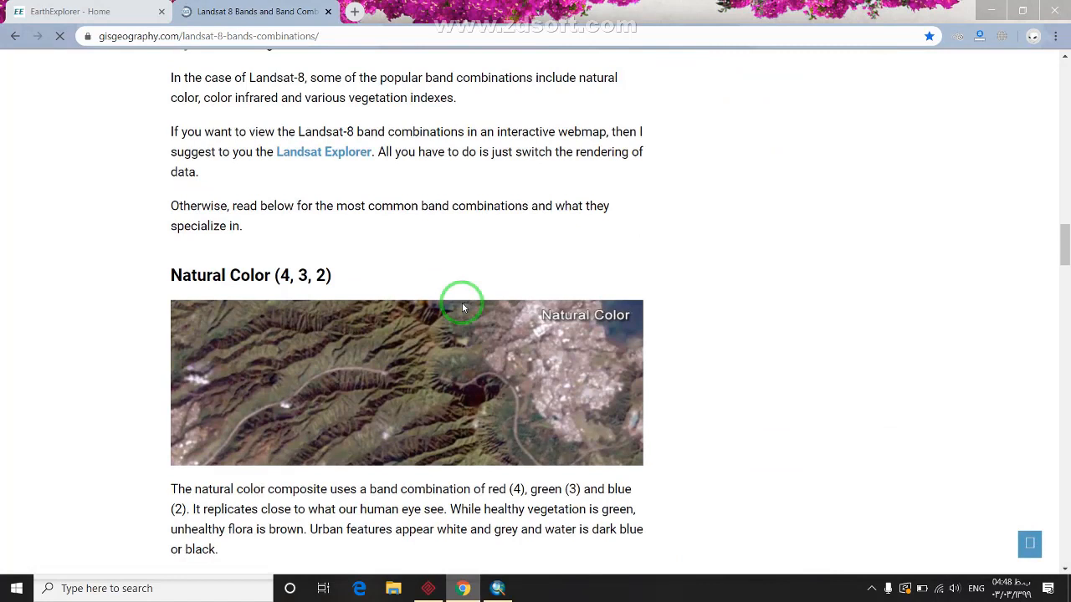
drag(179, 276, 346, 275)
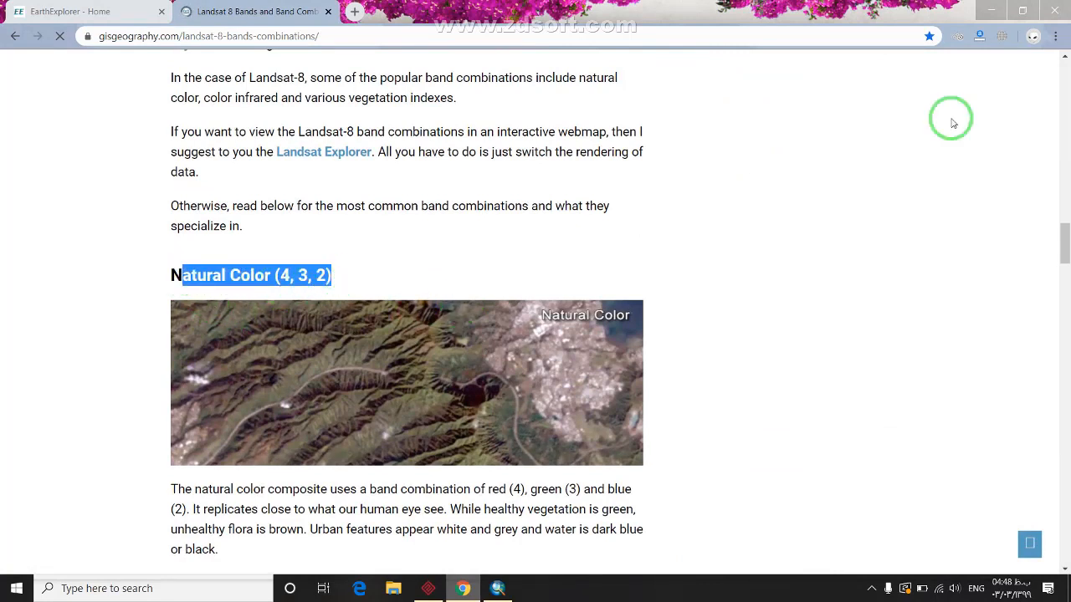
click(990, 11)
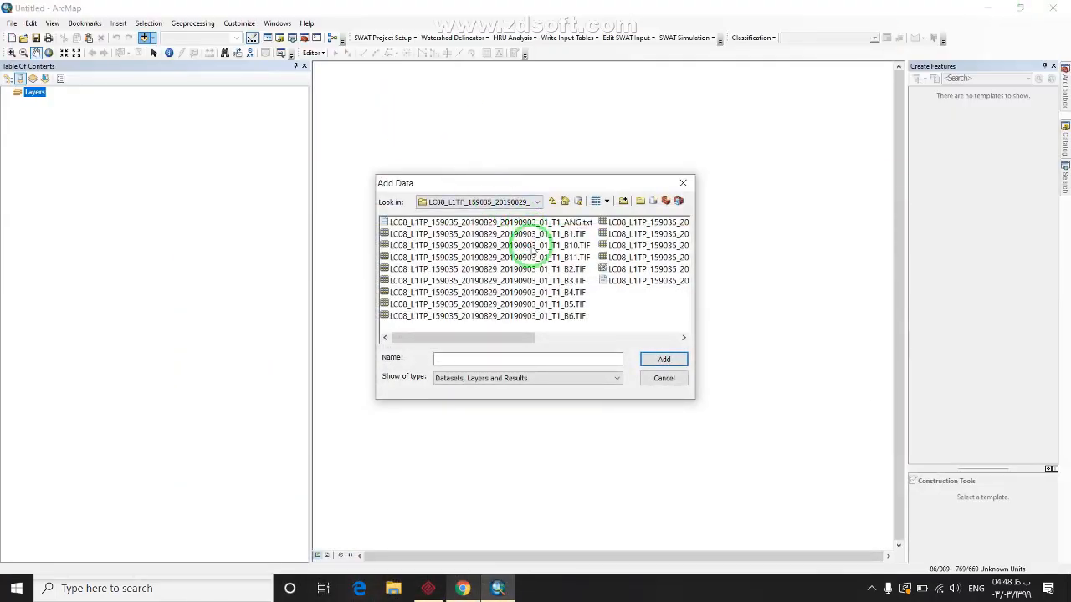
Add the B4, B3 and B2 TIFs to the map and open the Search panel
click(568, 291)
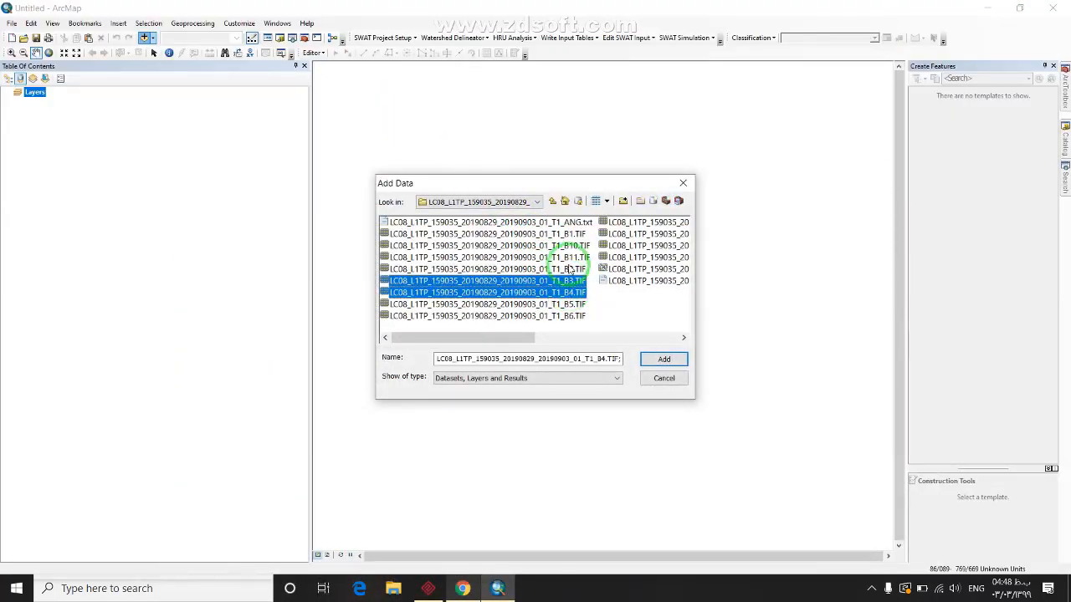
shift+click(569, 245)
click(647, 357)
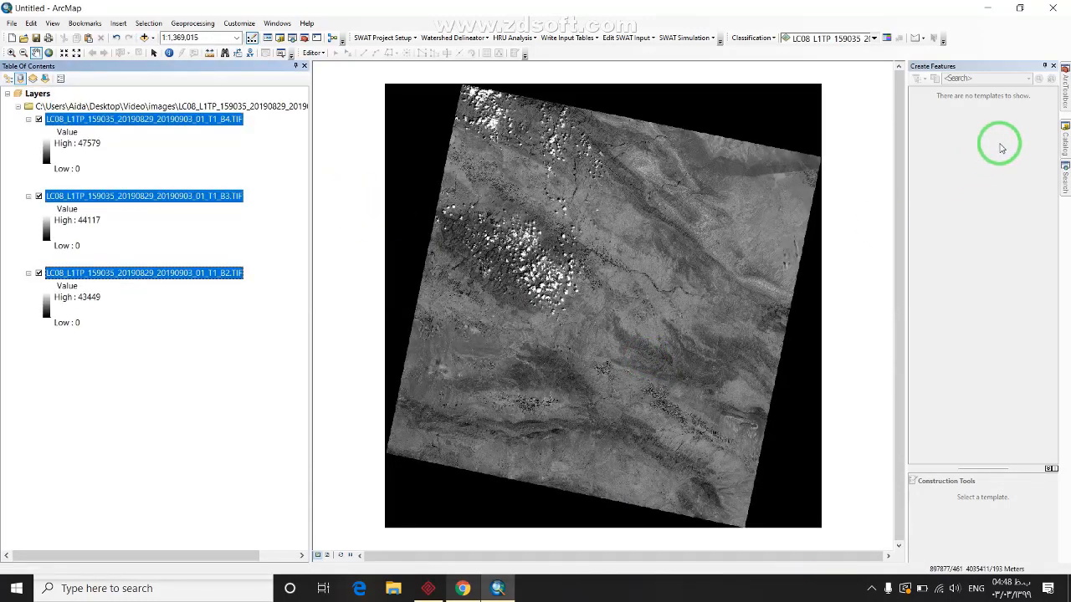
click(1064, 178)
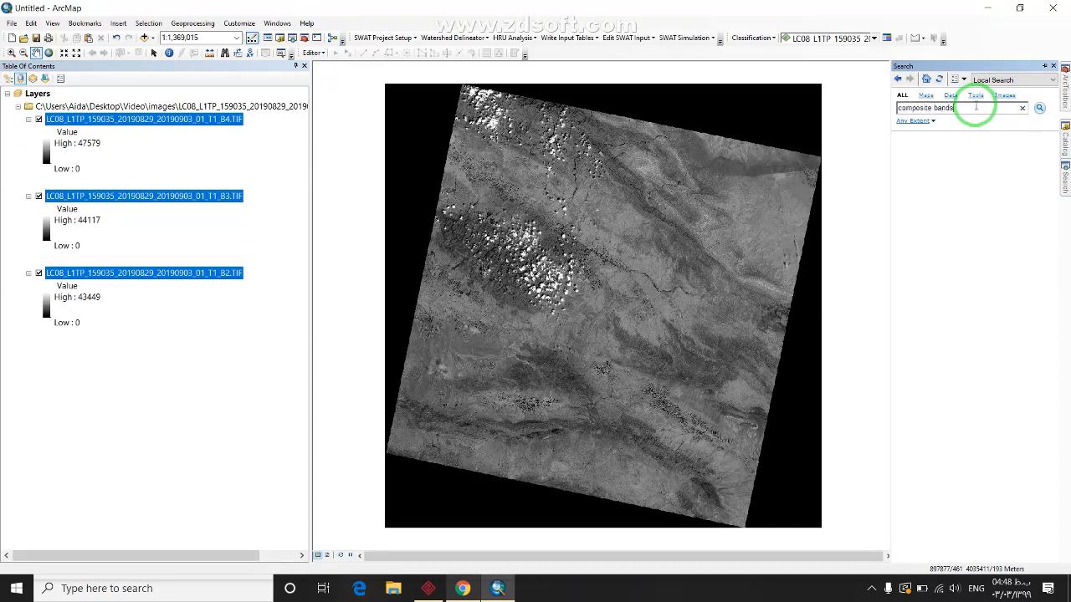
Search for and open the Composite Bands tool
key(Return)
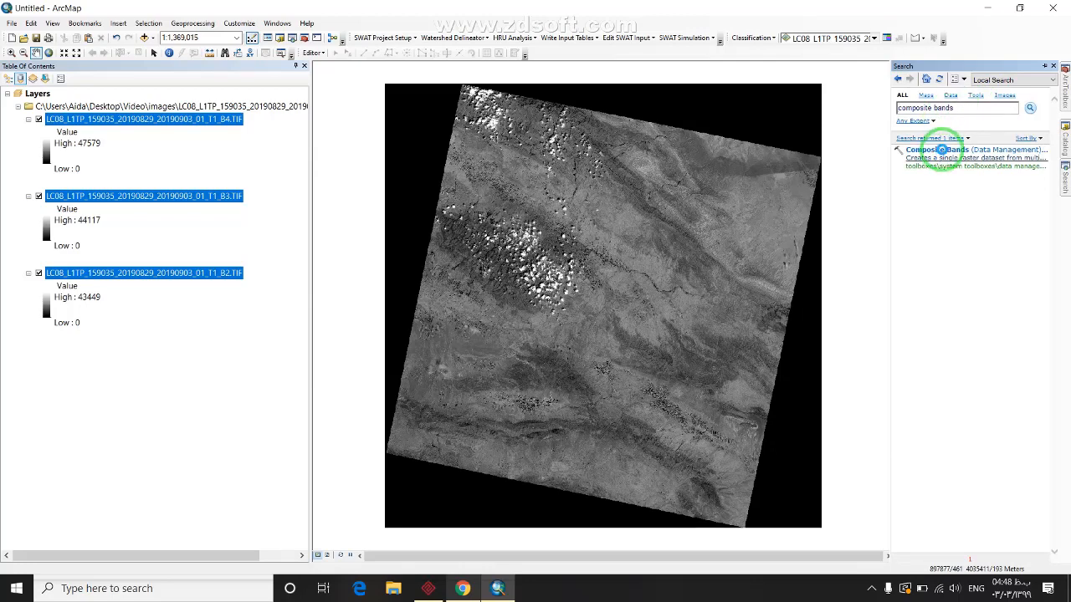
click(943, 152)
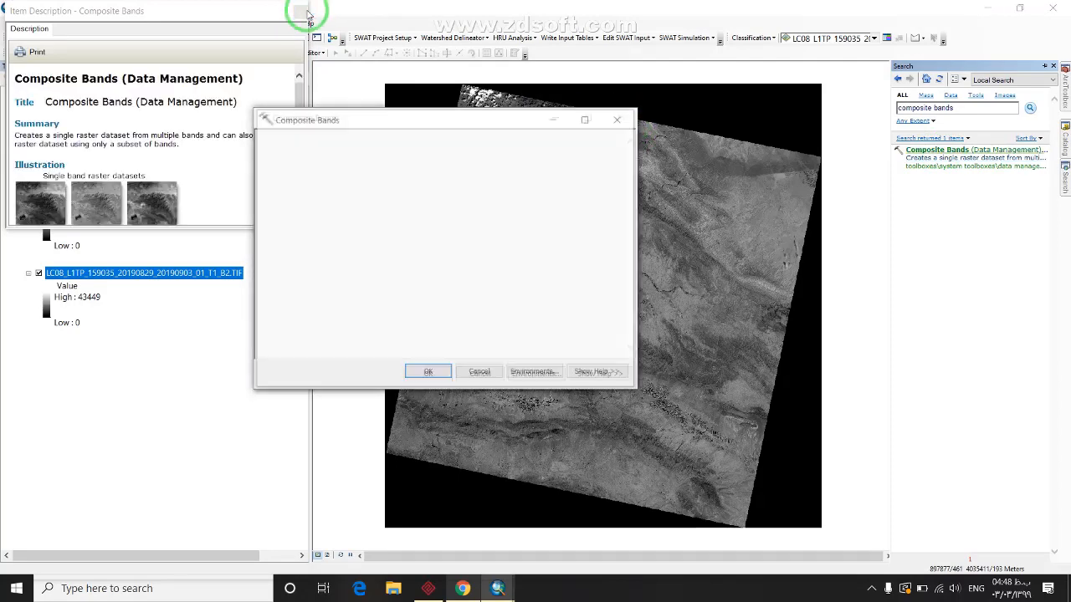
click(302, 12)
click(614, 120)
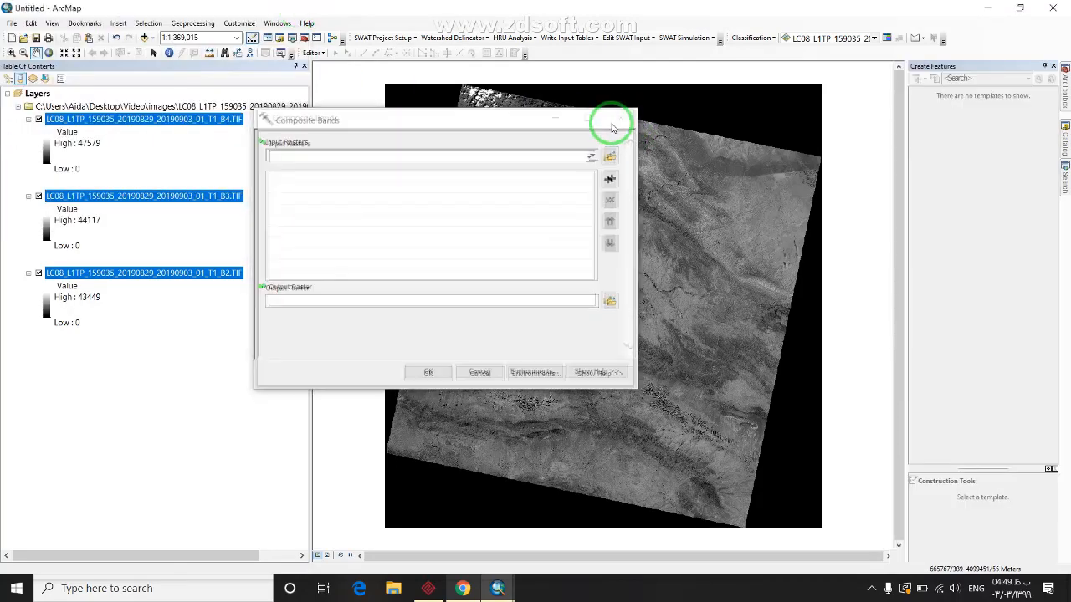
drag(477, 120, 492, 181)
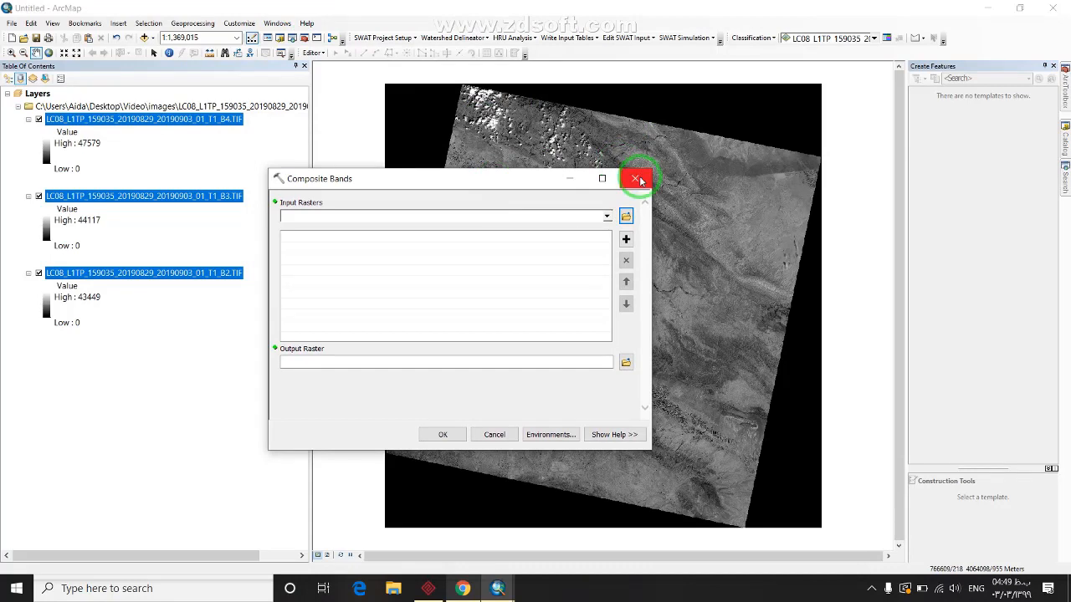
Set B4, B3 and B2 as the input rasters and browse for the output location
click(596, 216)
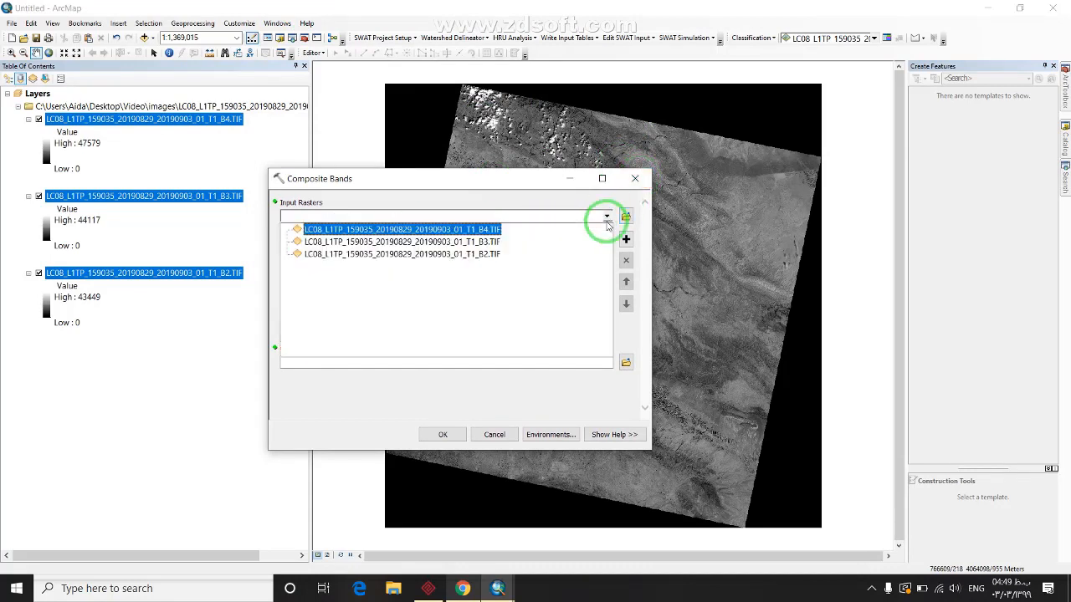
click(401, 241)
click(402, 229)
click(626, 215)
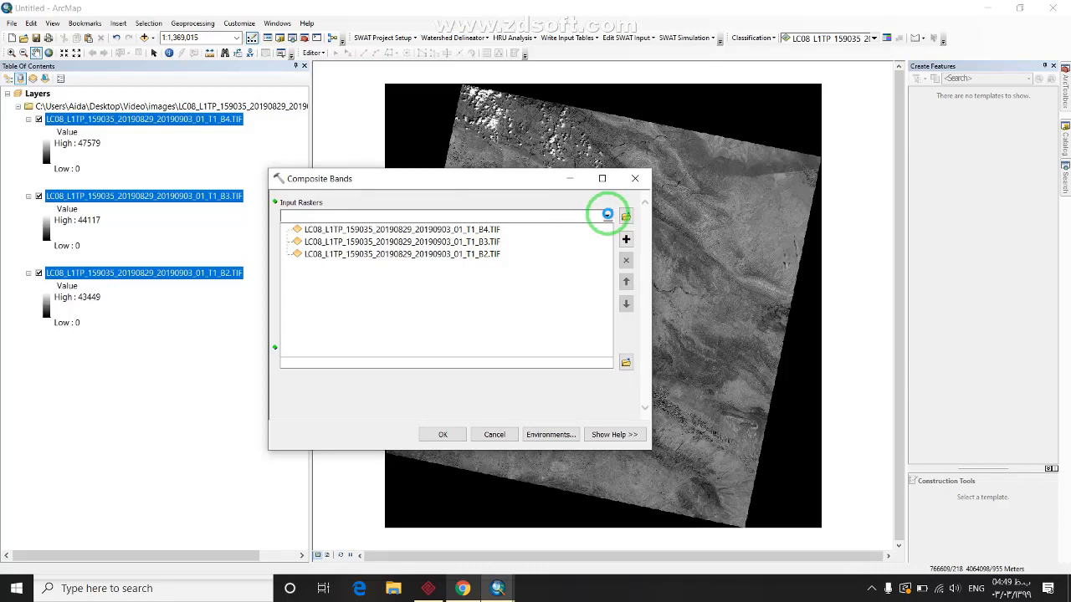
click(521, 245)
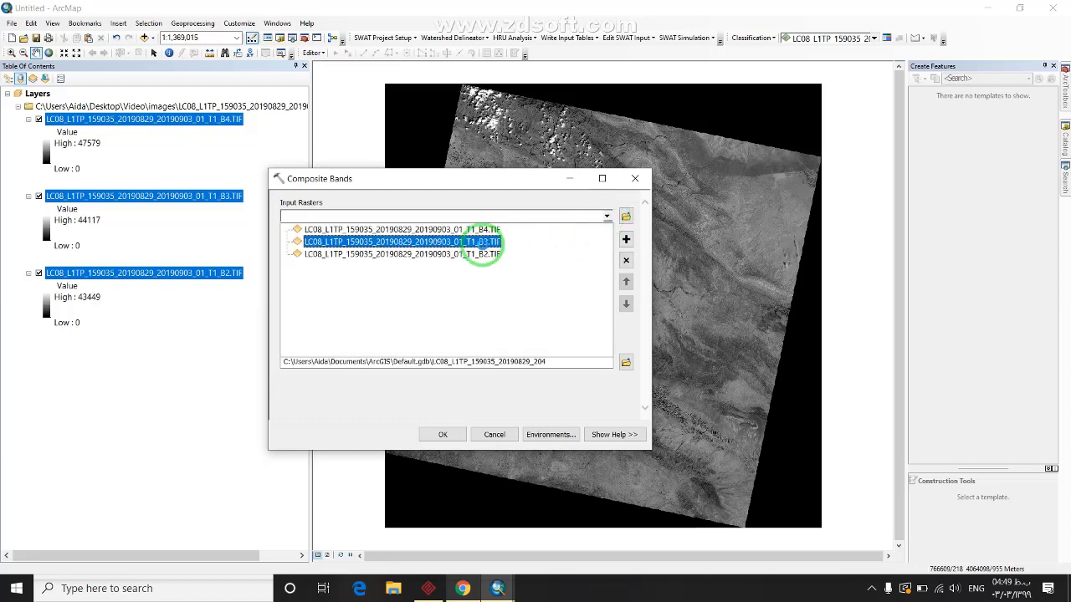
key(Delete)
click(606, 217)
click(477, 254)
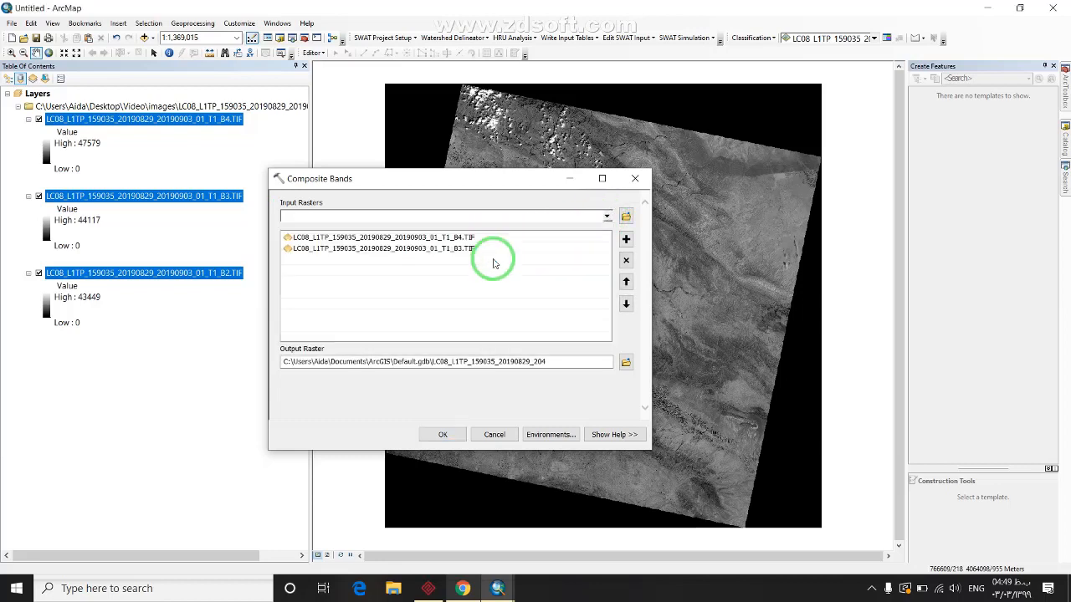
click(625, 361)
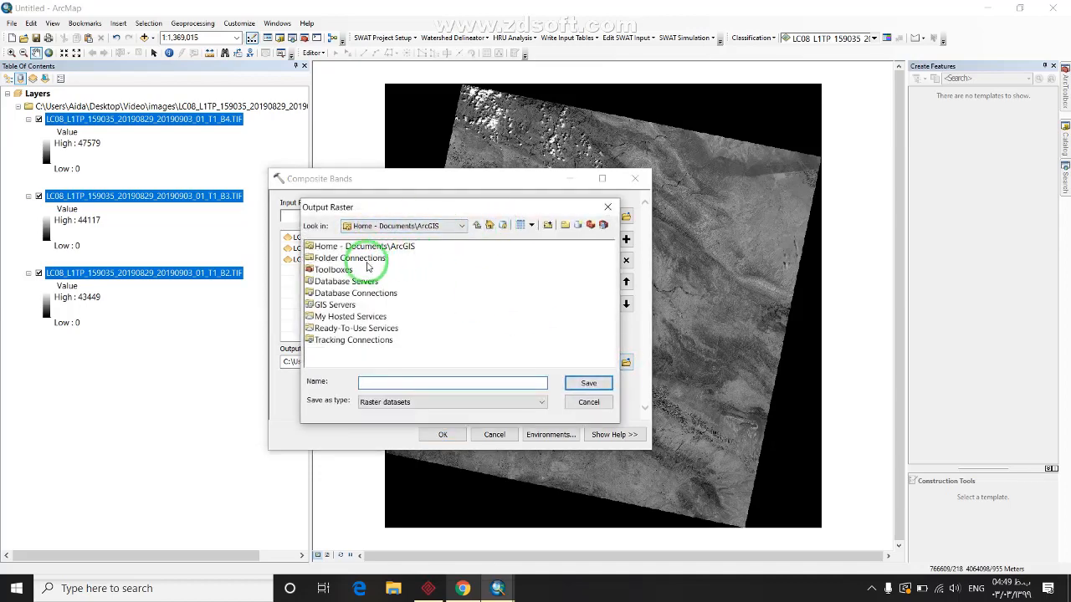
Under Desktop\Video\images, create a 'natural color' folder with a '159' subfolder
click(365, 260)
double_click(363, 261)
double_click(338, 268)
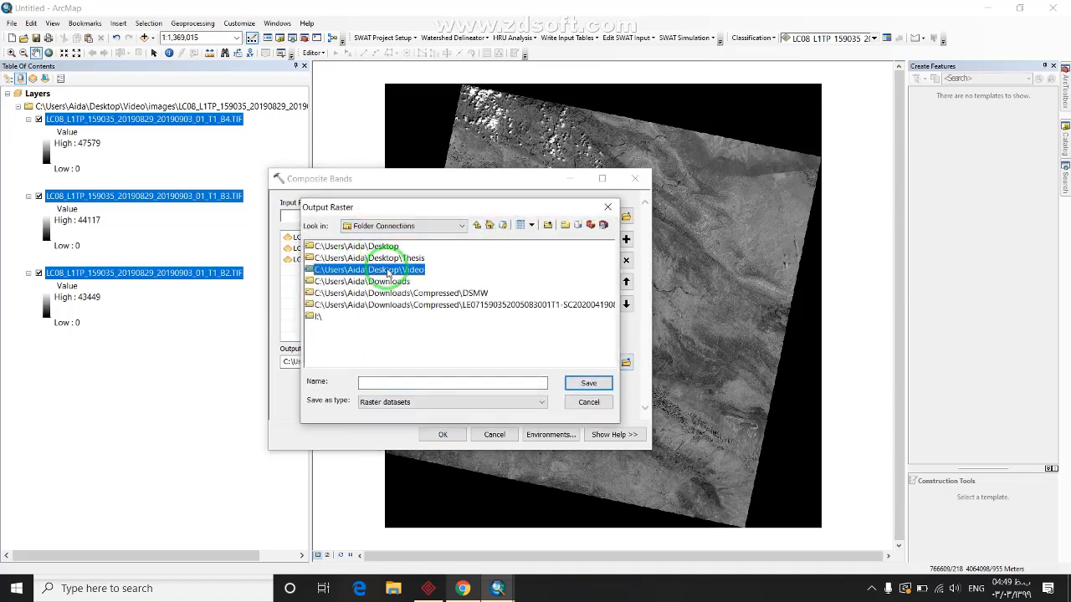
double_click(329, 269)
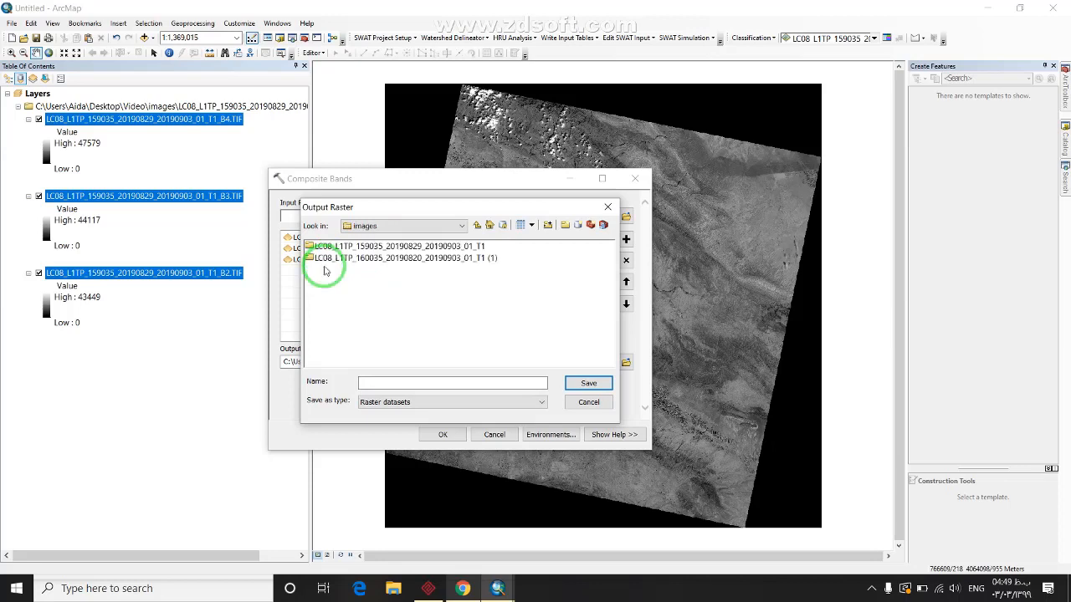
click(566, 226)
text(natural color)
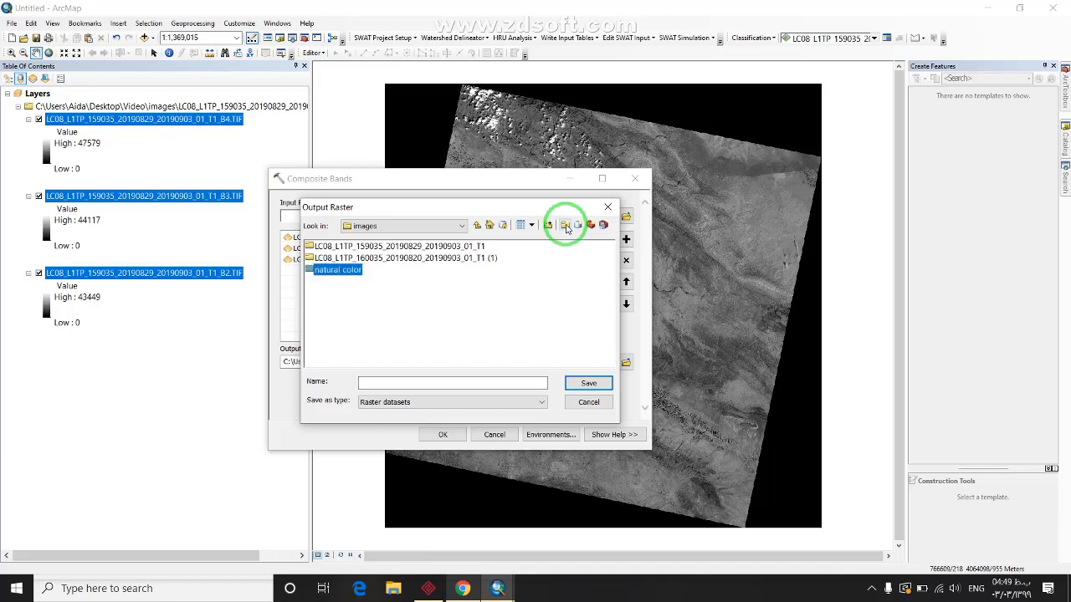
double_click(343, 270)
click(572, 231)
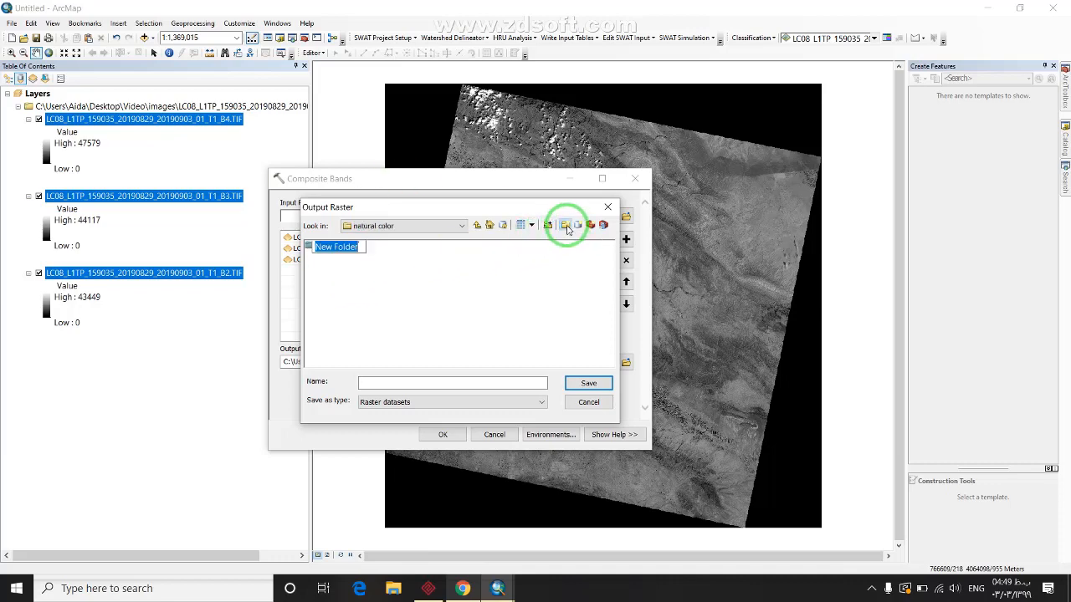
drag(520, 206, 771, 247)
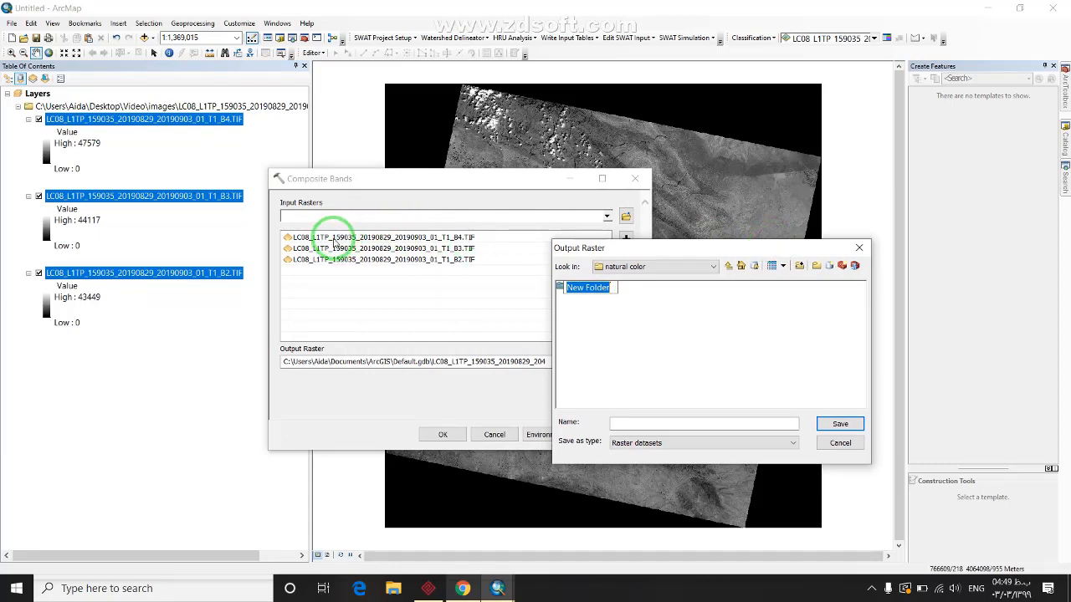
drag(662, 251, 534, 254)
text(159)
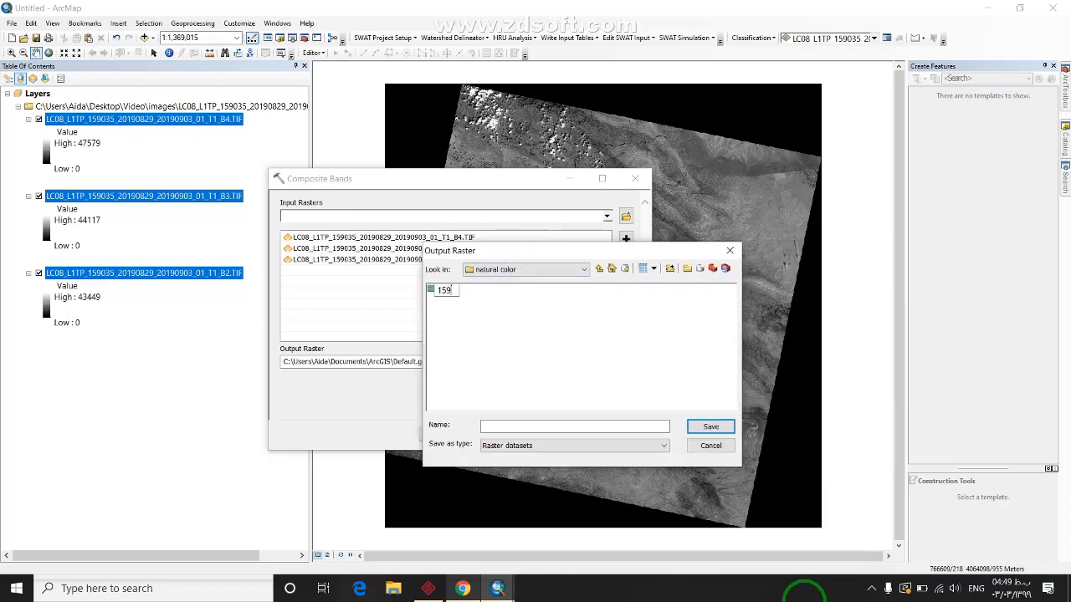
key(Return)
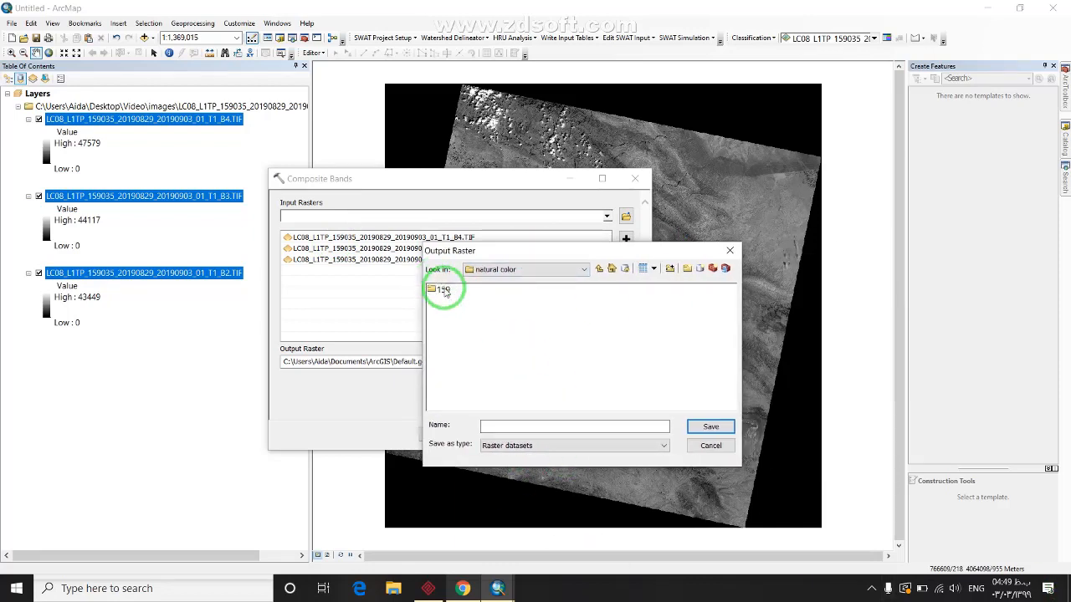
Save the composite as natural159 in the 159 folder and run the tool
double_click(433, 289)
click(525, 425)
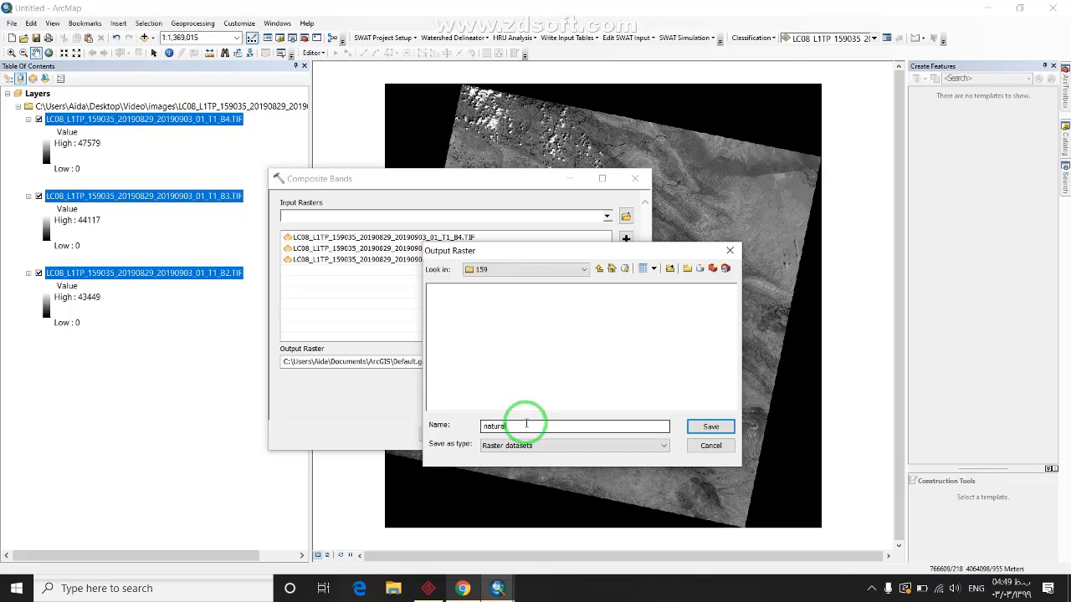
click(702, 426)
key(Return)
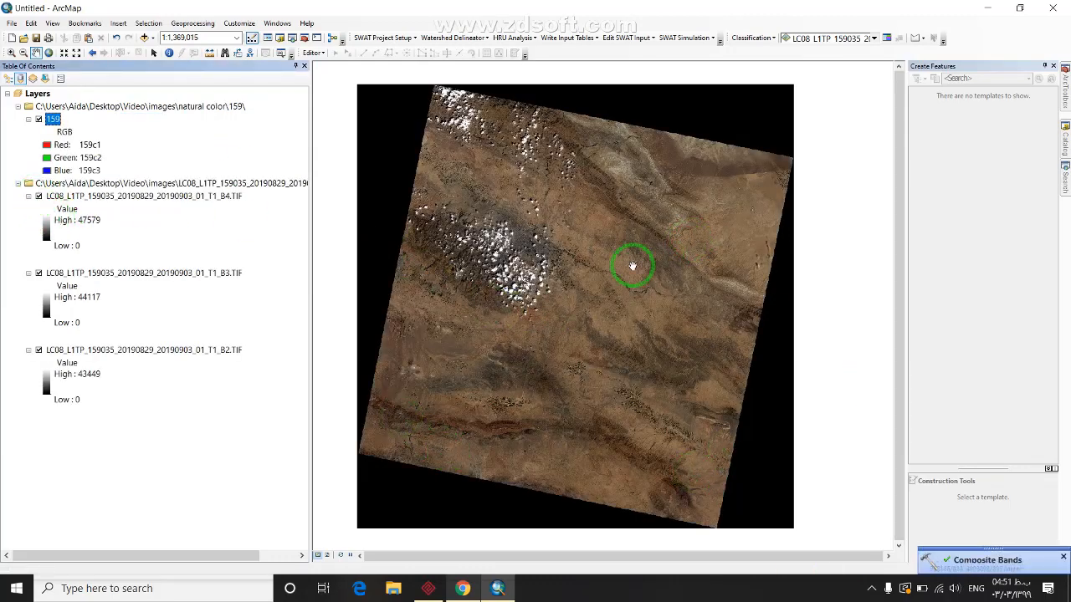
Hide the 160035 band 4, 3 and 2 layers and remove the 160035 band group
scroll(611, 276, up, 2)
scroll(454, 418, down, 2)
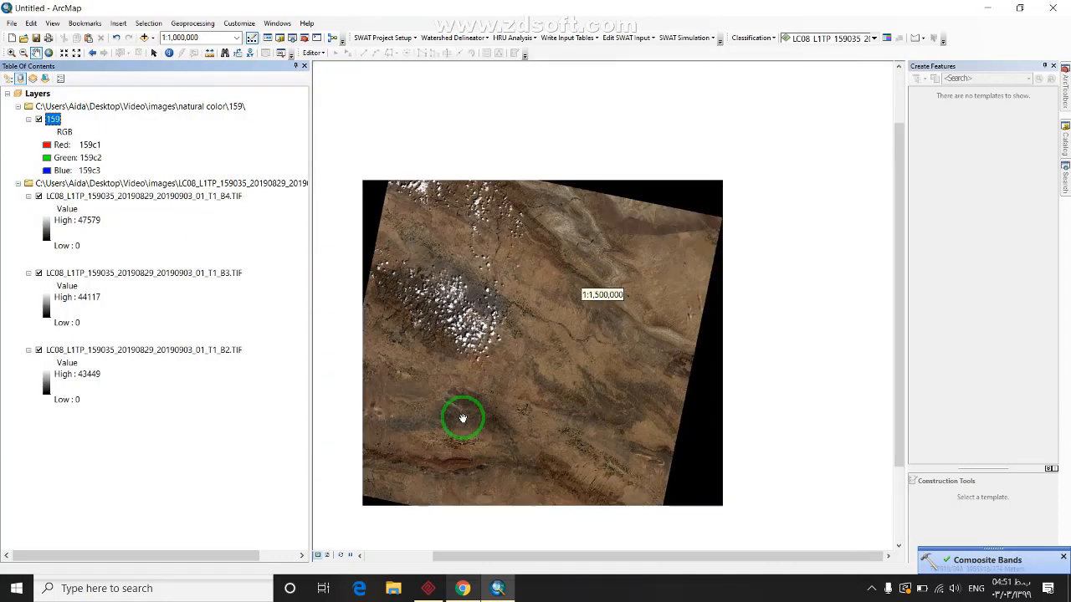
drag(491, 364, 534, 323)
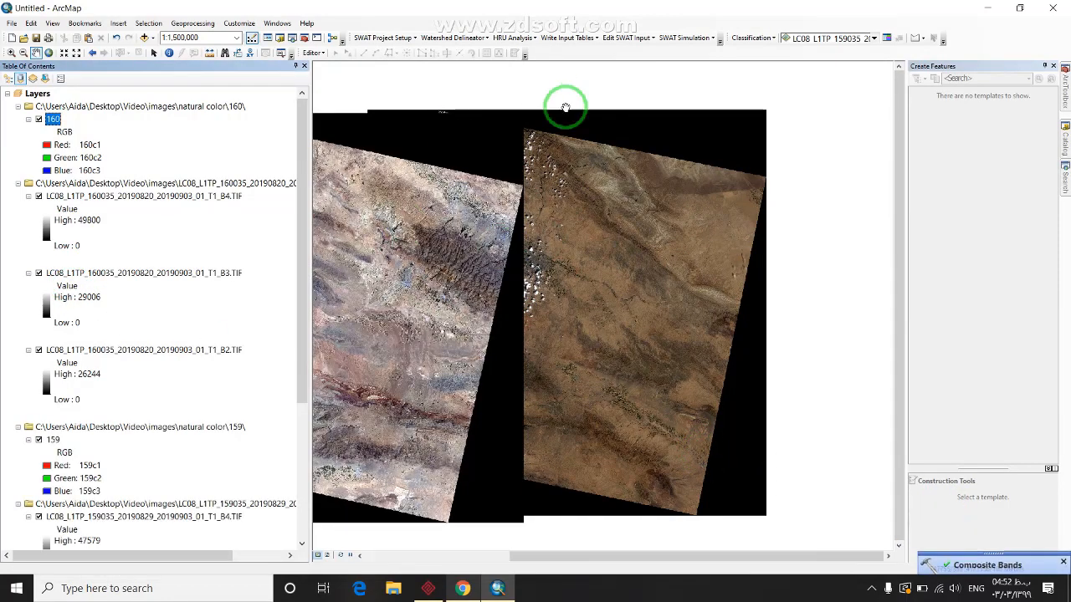
click(38, 195)
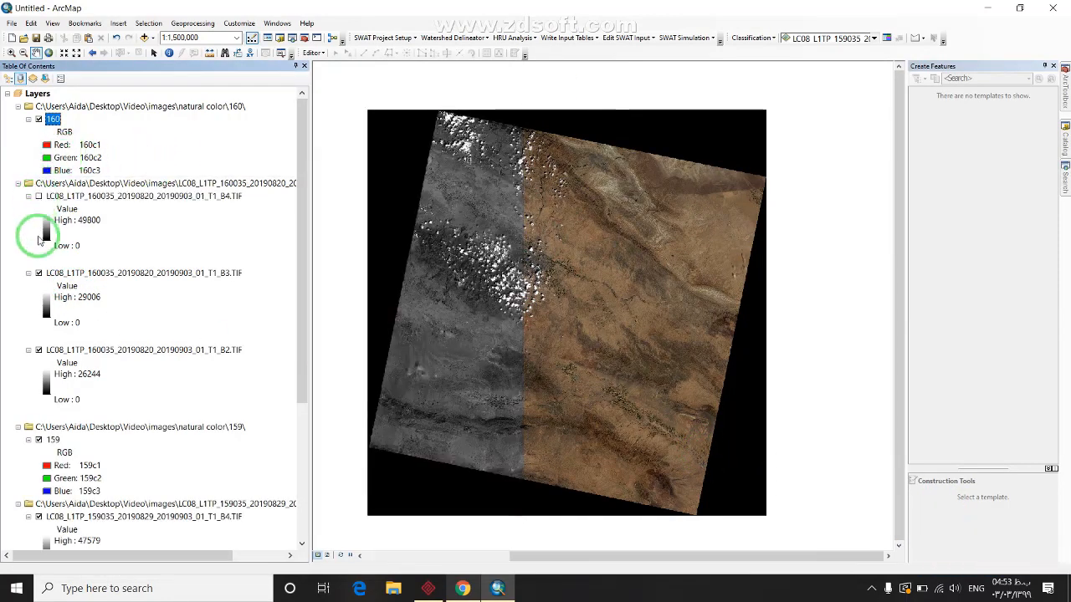
click(43, 276)
click(38, 273)
click(38, 349)
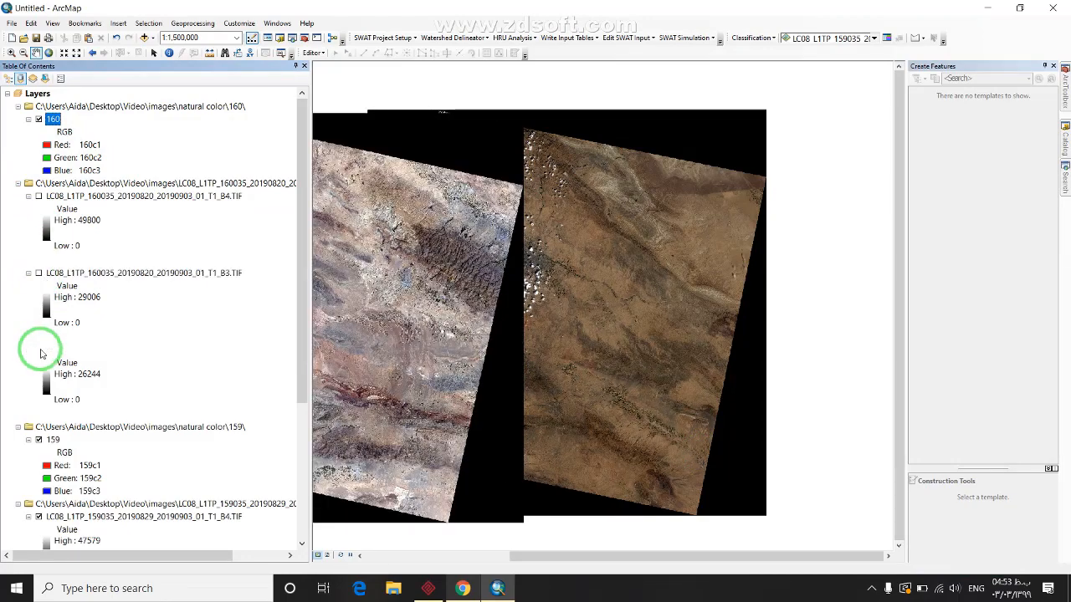
right_click(73, 185)
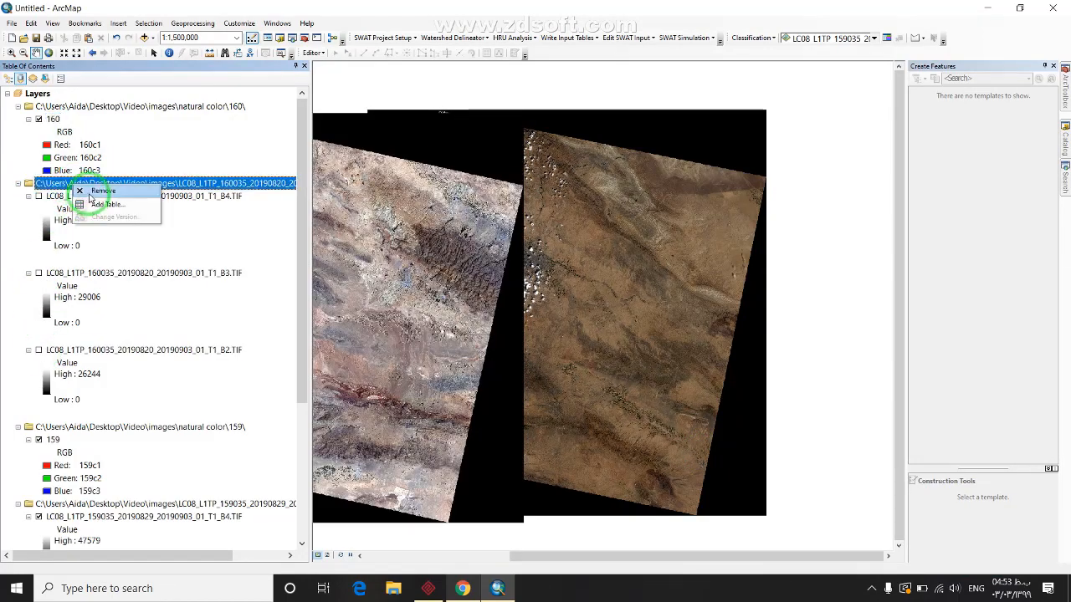
click(94, 205)
click(426, 226)
drag(508, 244, 627, 229)
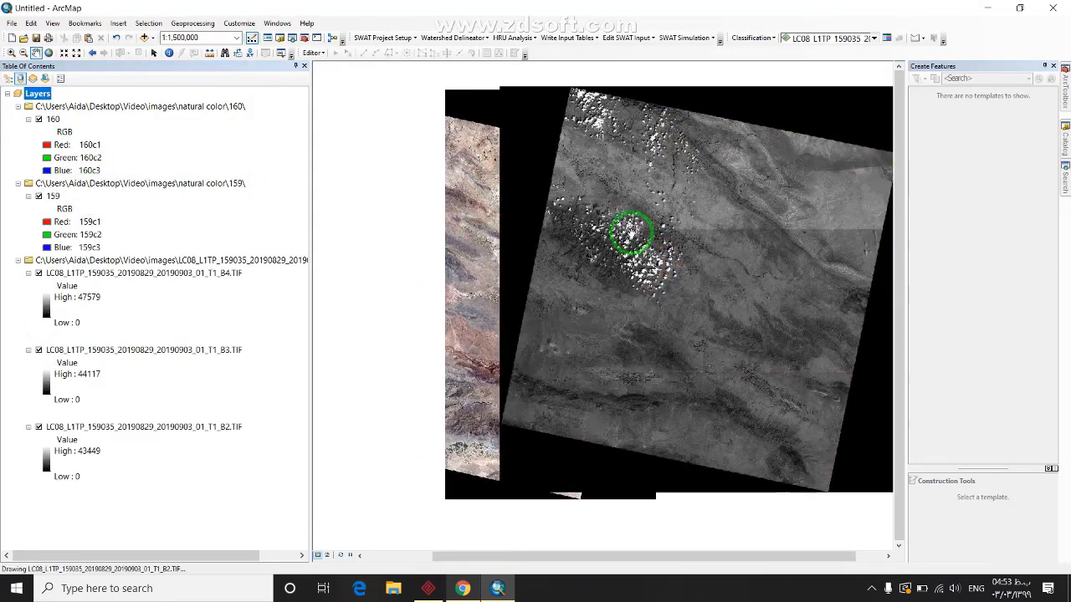
scroll(629, 231, down, 4)
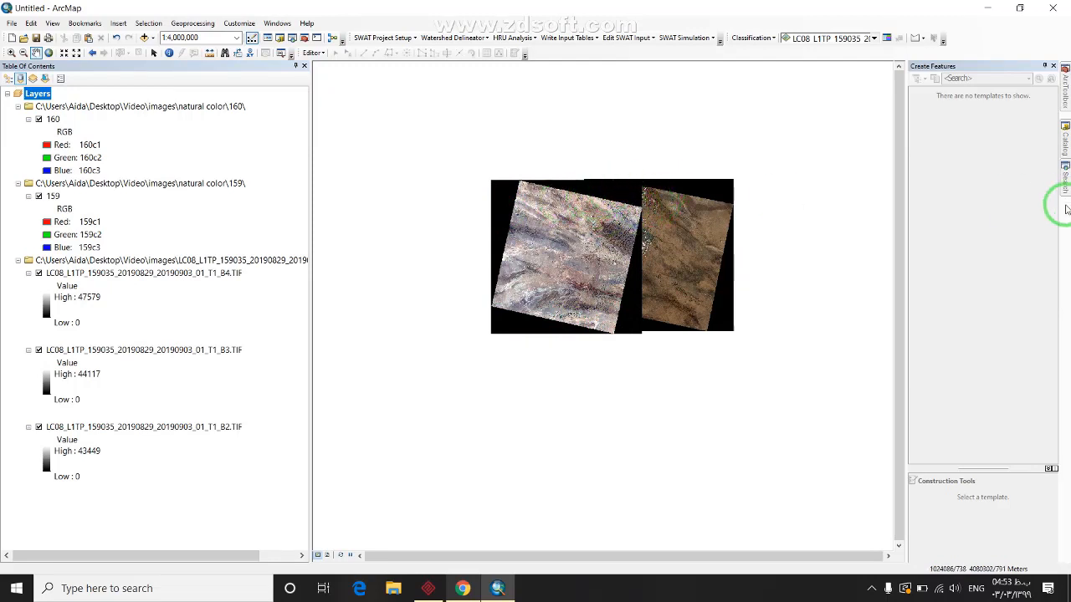
Switch from the Search panel to Catalog and back to the tool search
click(1065, 172)
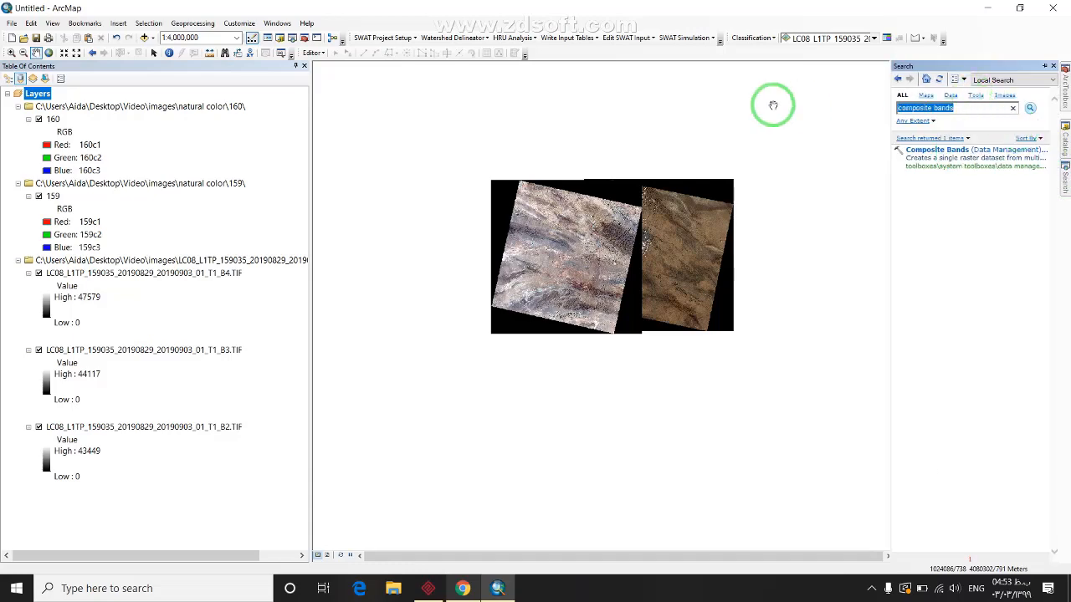
click(1065, 142)
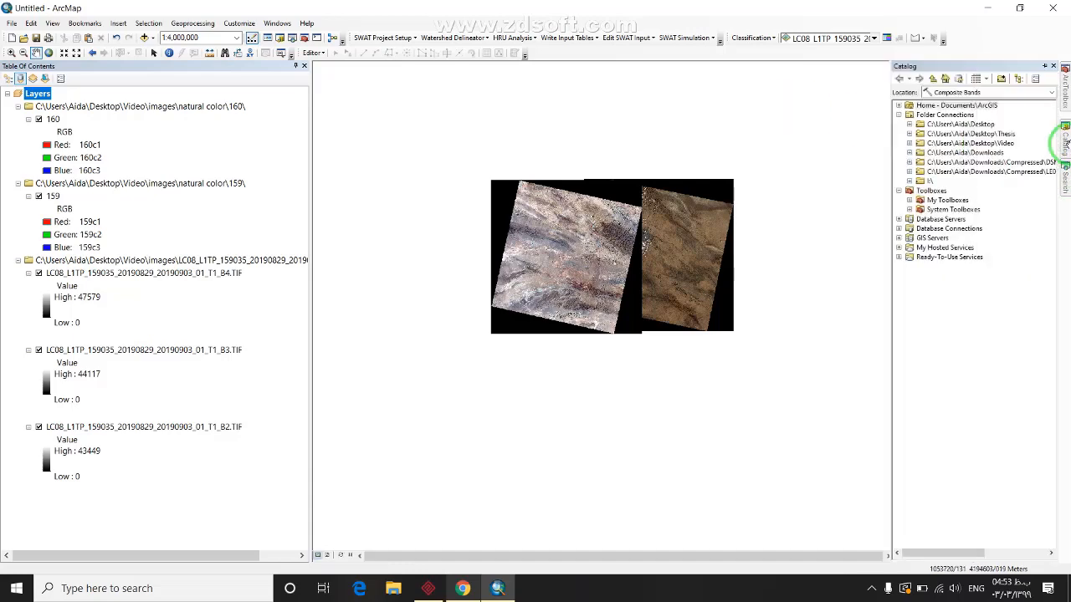
click(1063, 174)
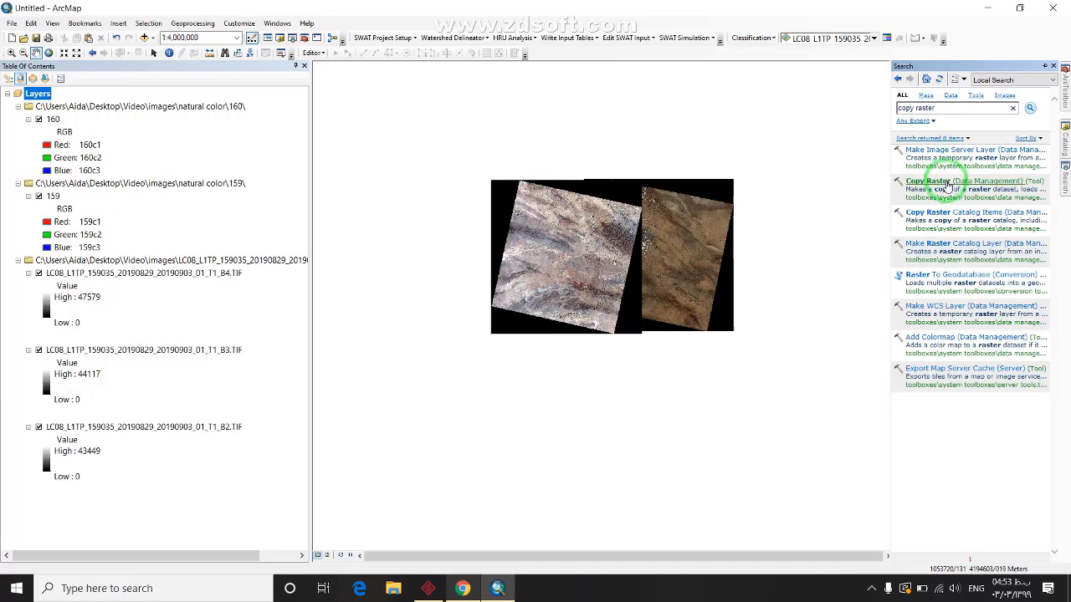
In Copy Raster, choose raster 160 as the input with a NoData value of 0
click(968, 183)
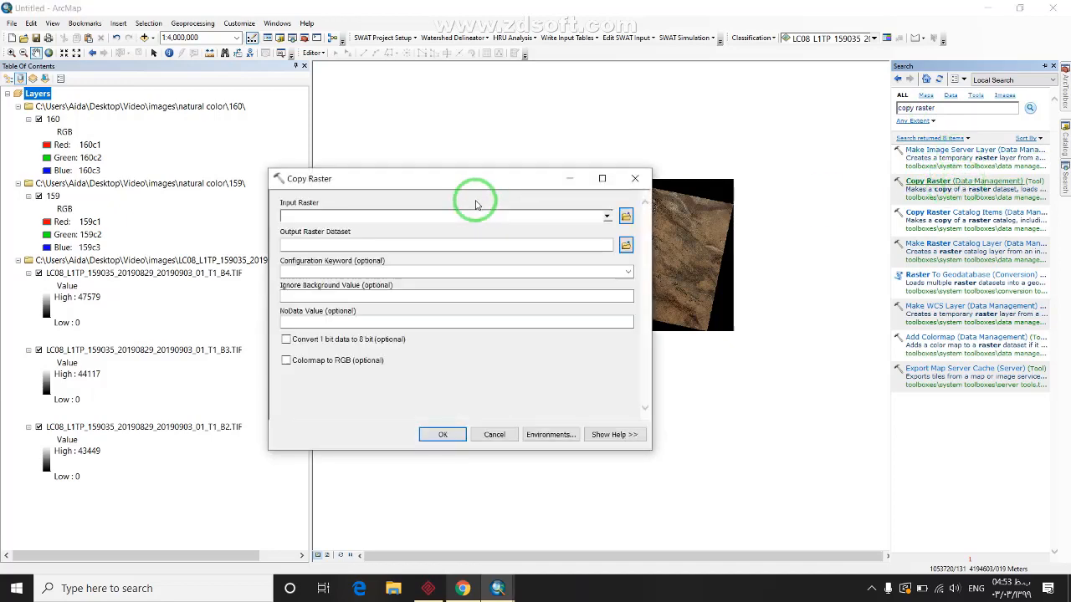
click(605, 216)
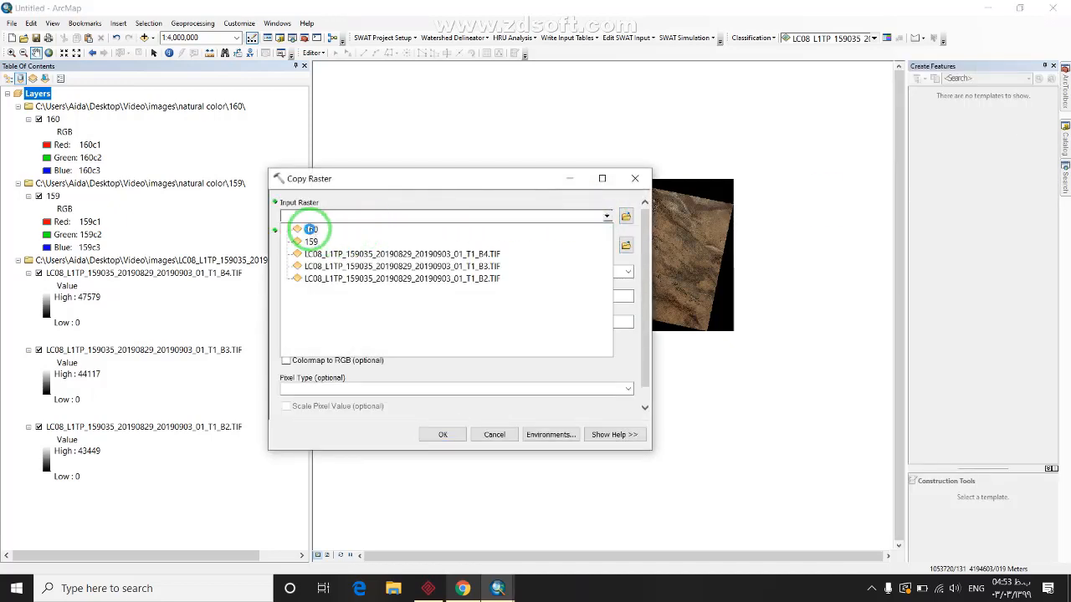
click(322, 228)
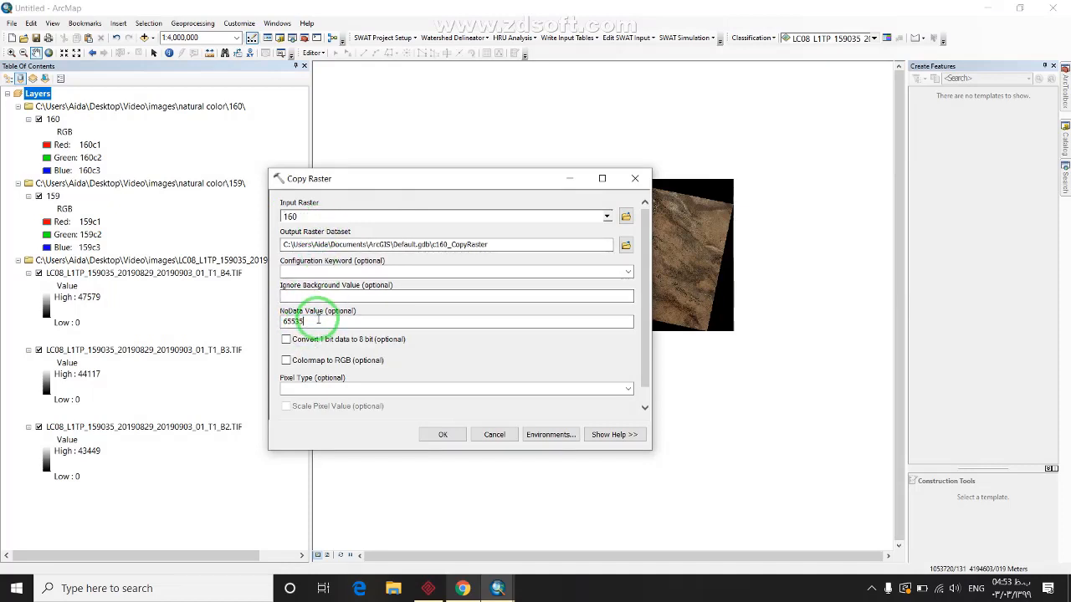
double_click(293, 322)
text(0)
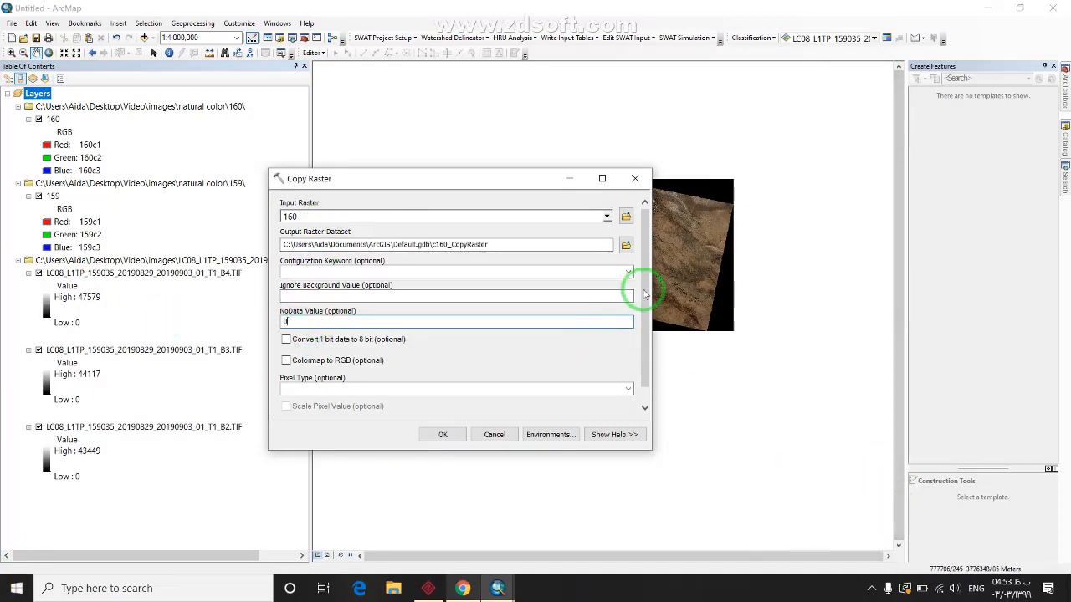
Try an output named nomargin, then back out of the save location dialog
click(626, 246)
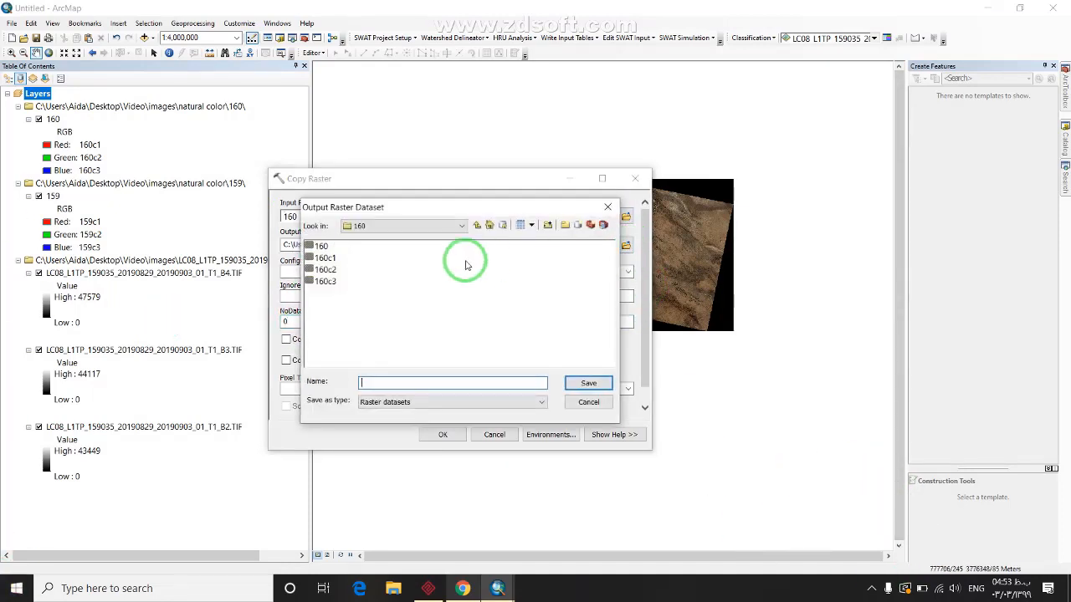
drag(470, 208, 508, 219)
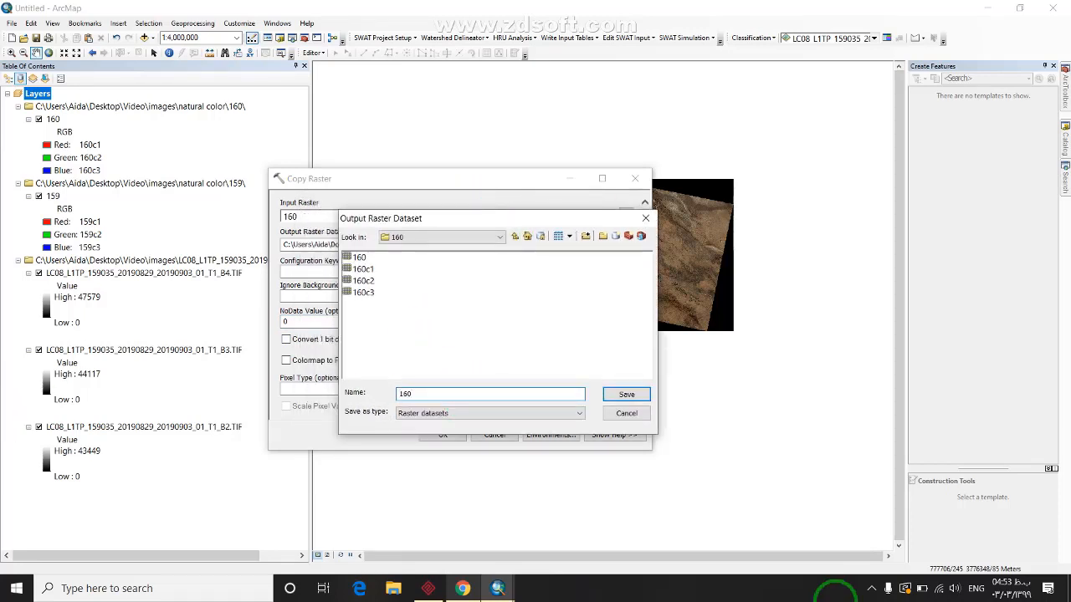
text(nomar)
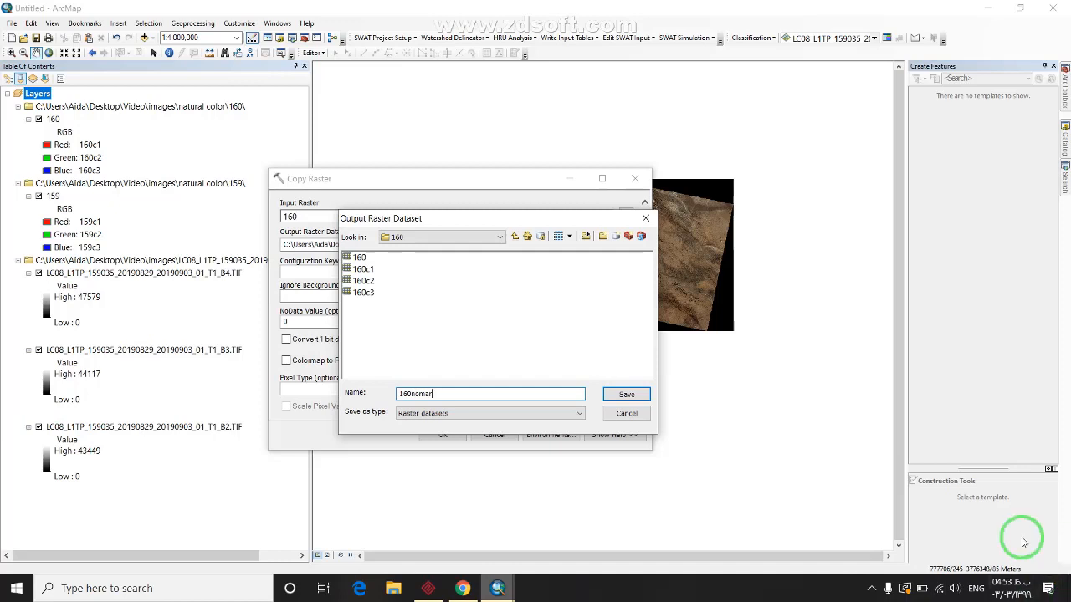
text(gin)
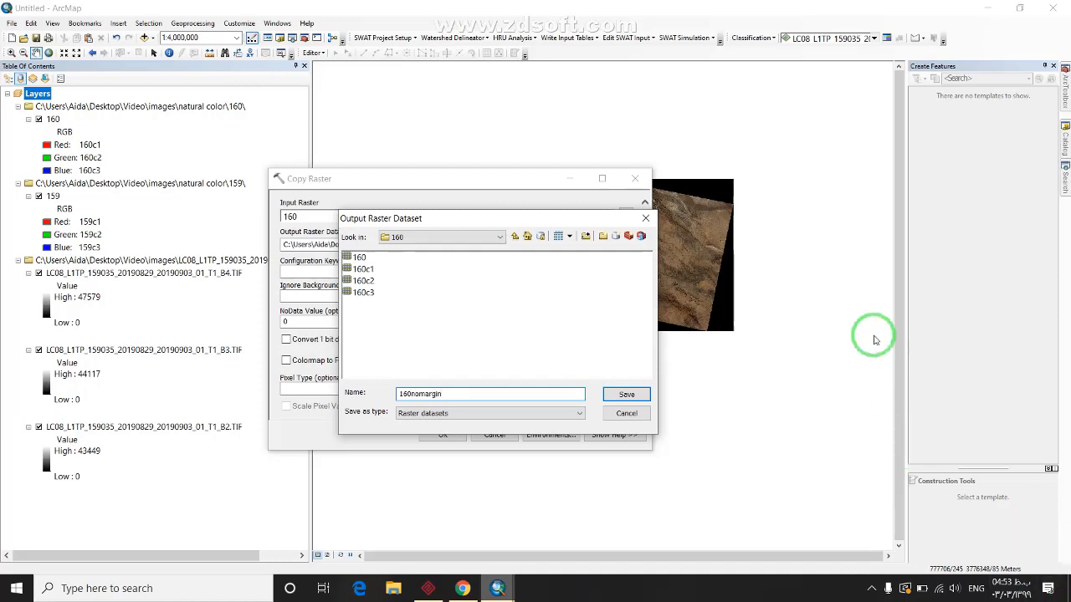
click(606, 401)
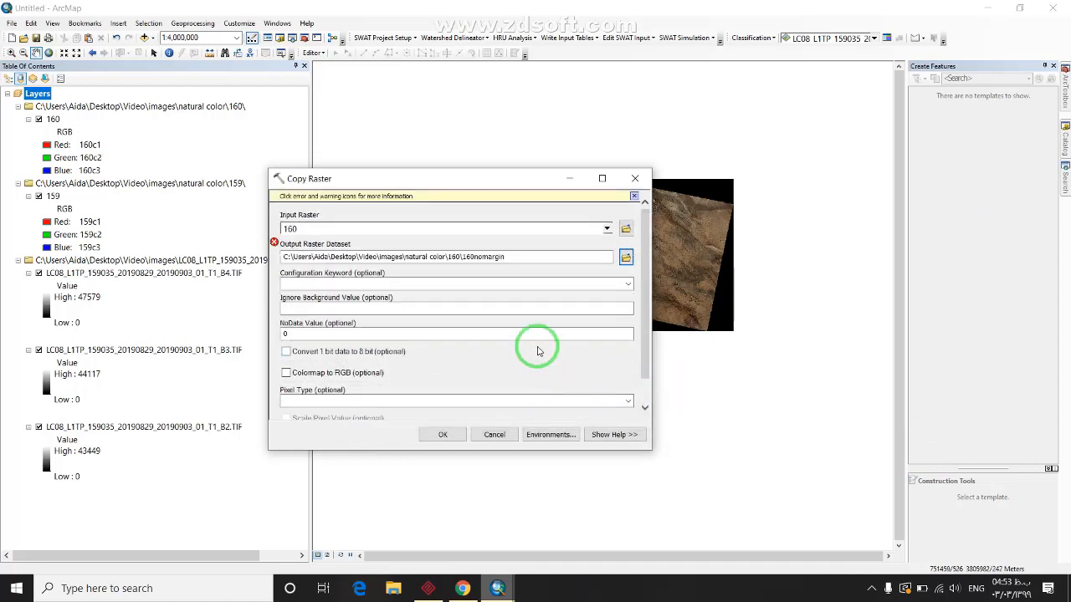
click(626, 257)
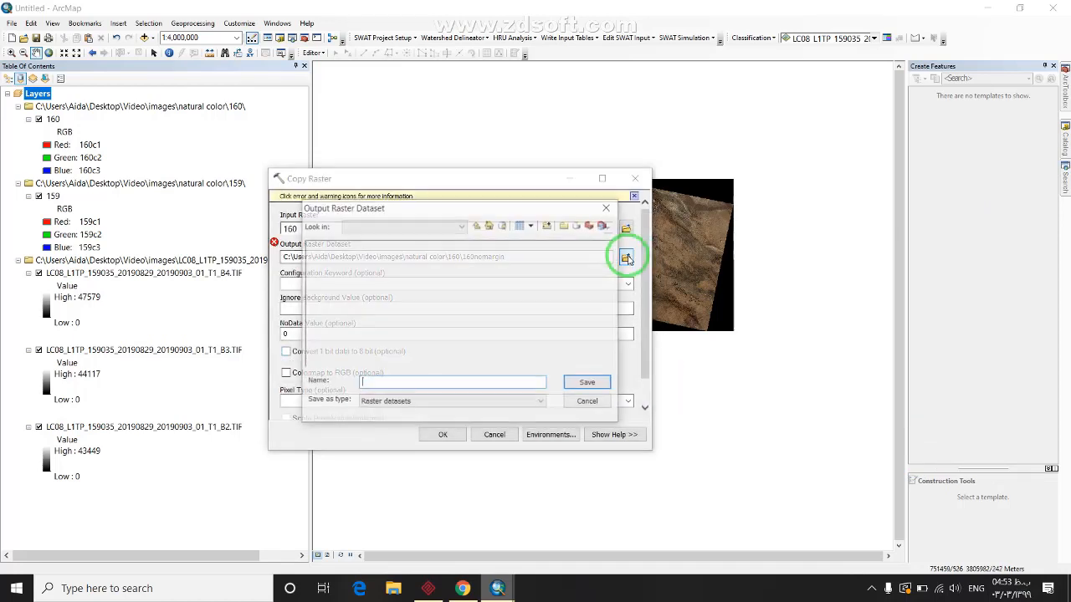
click(610, 208)
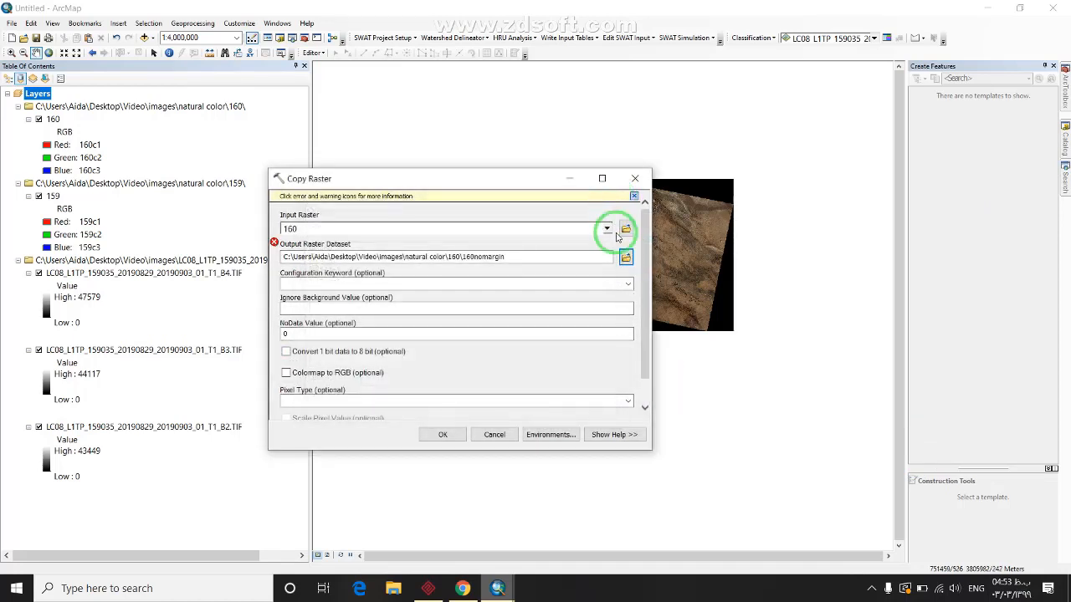
Save the output as 160_0 in the natural color\160 folder and run the copy
click(625, 258)
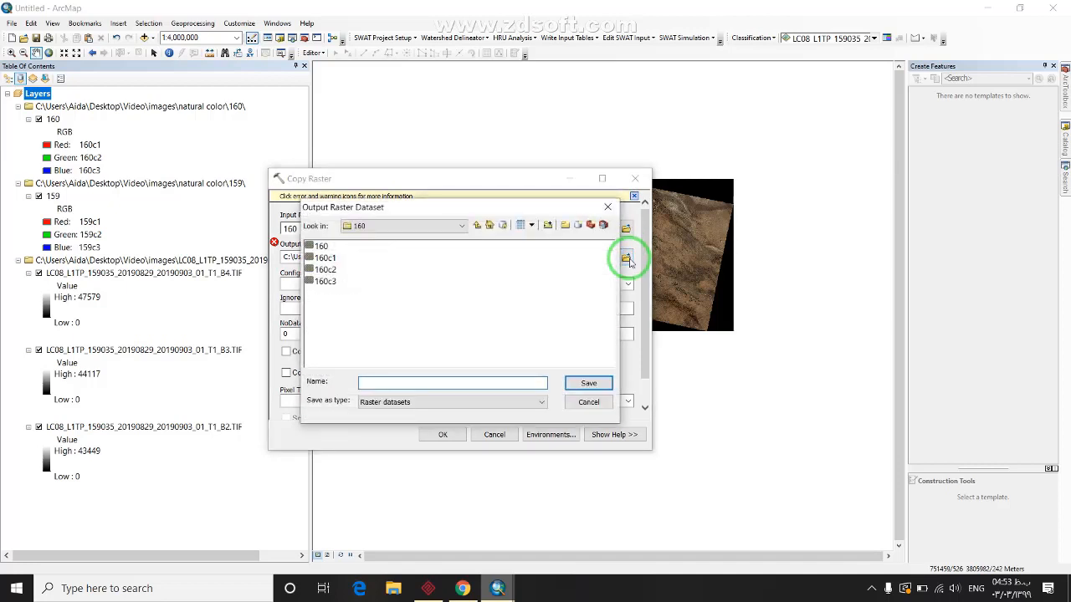
click(476, 224)
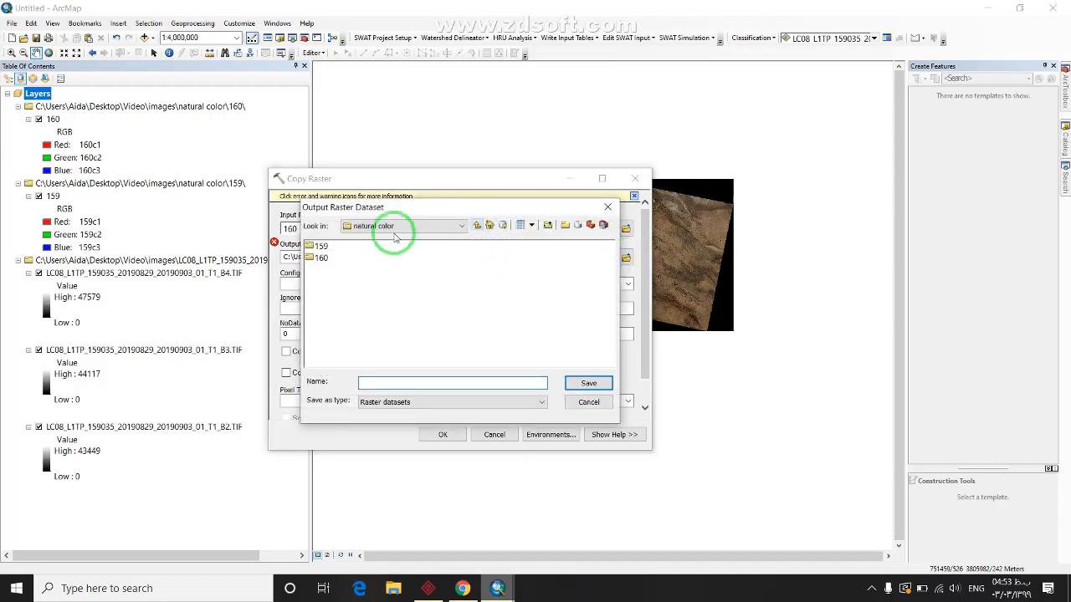
double_click(321, 257)
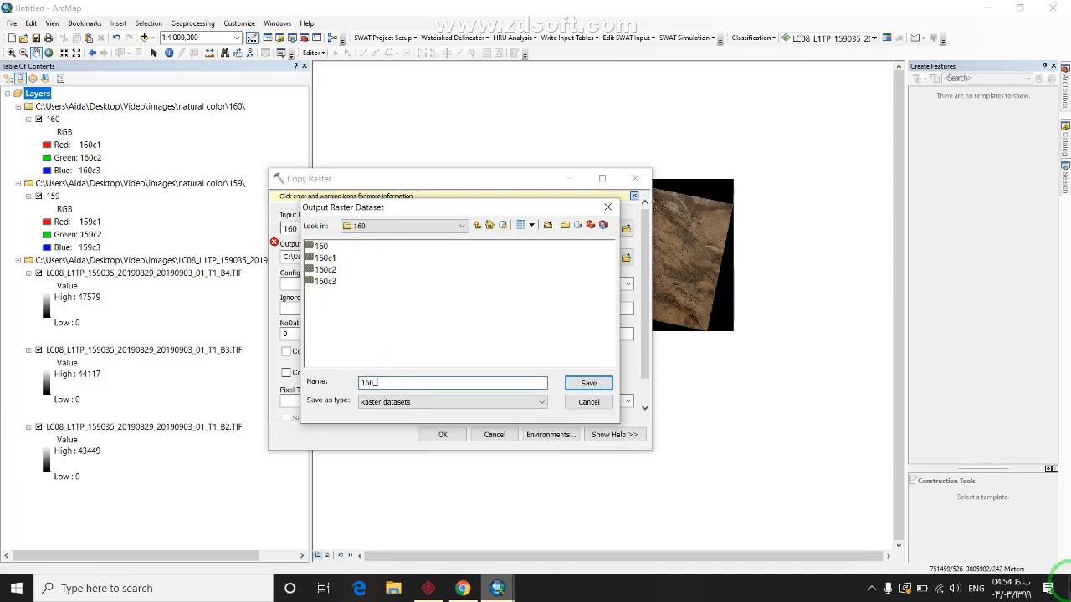
text(0)
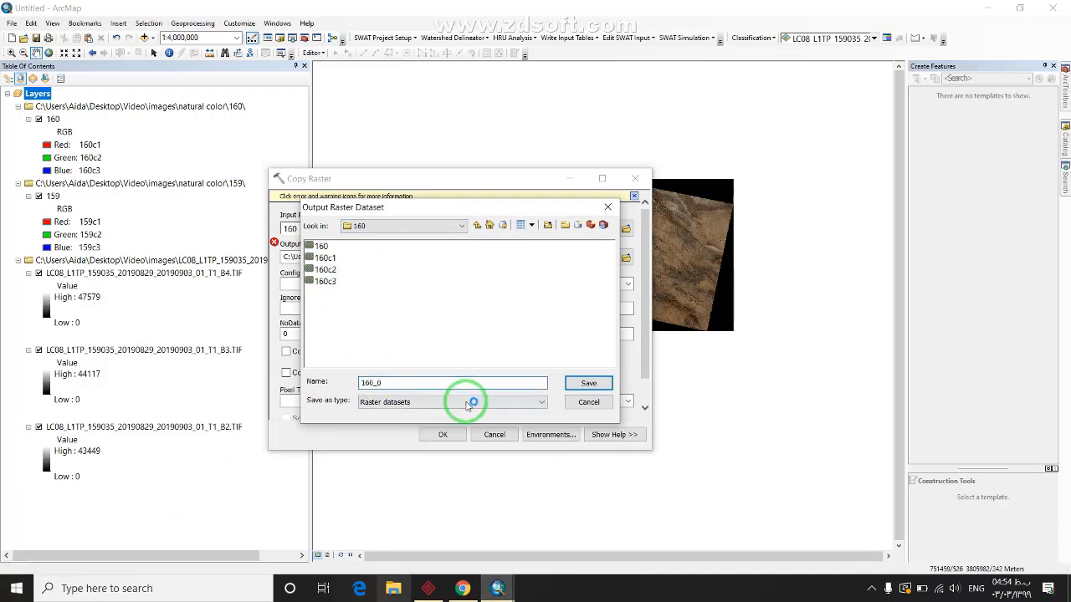
click(588, 382)
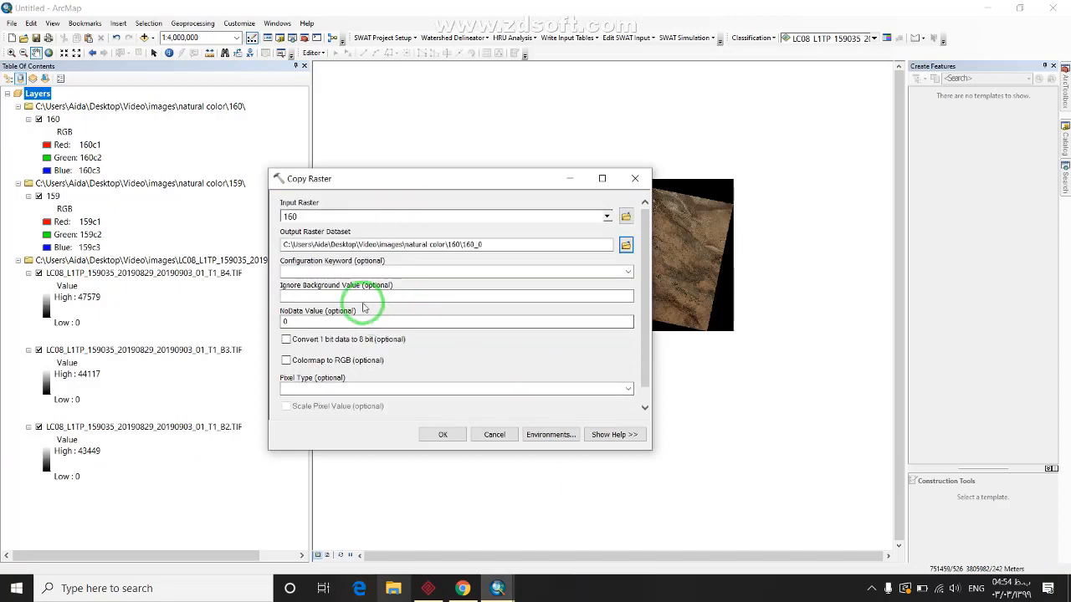
scroll(640, 342, down, 1)
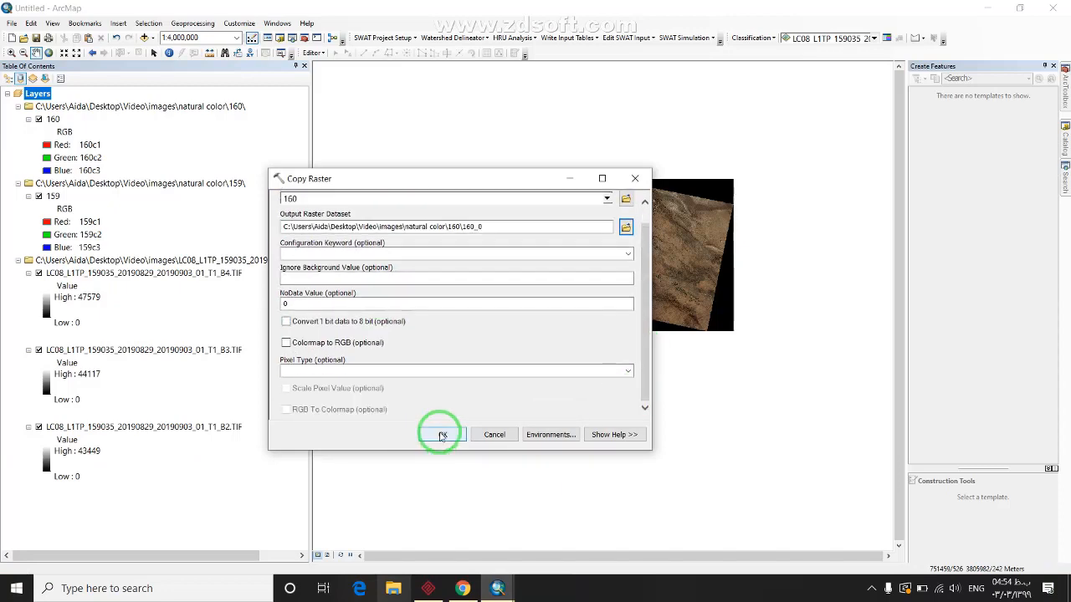
click(442, 435)
scroll(603, 200, up, 2)
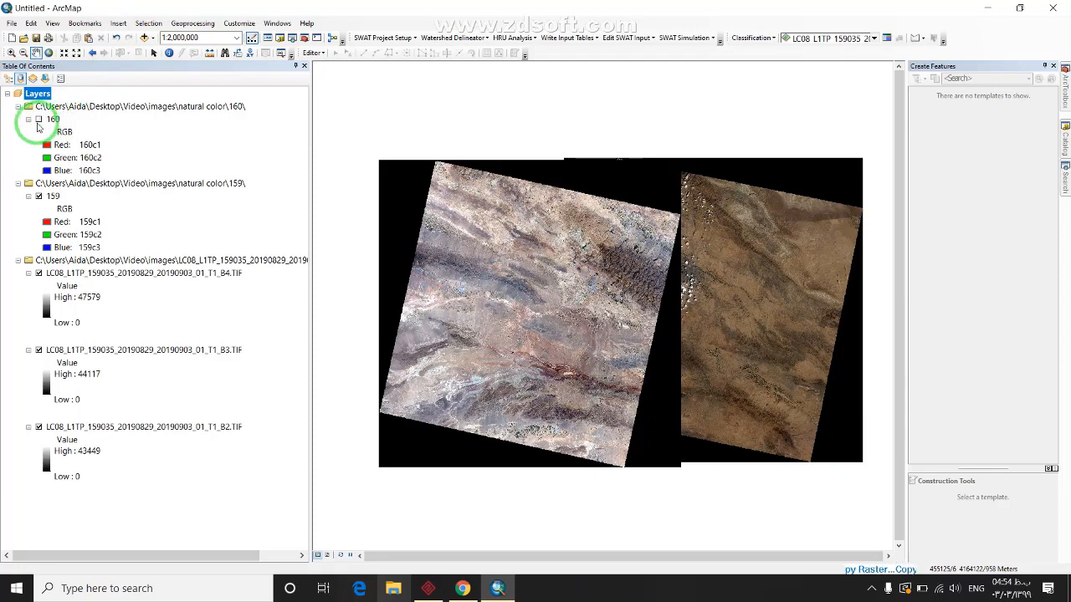
Turn off the original 160 layer so the 160_0 copy displays without its black margin
click(39, 119)
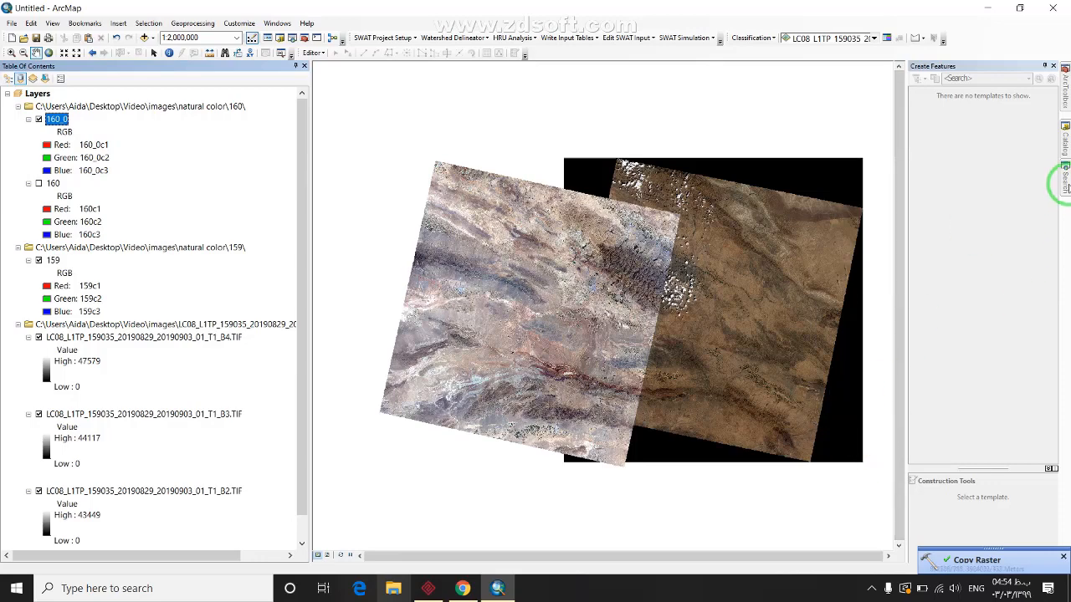
mouse_move(1066, 185)
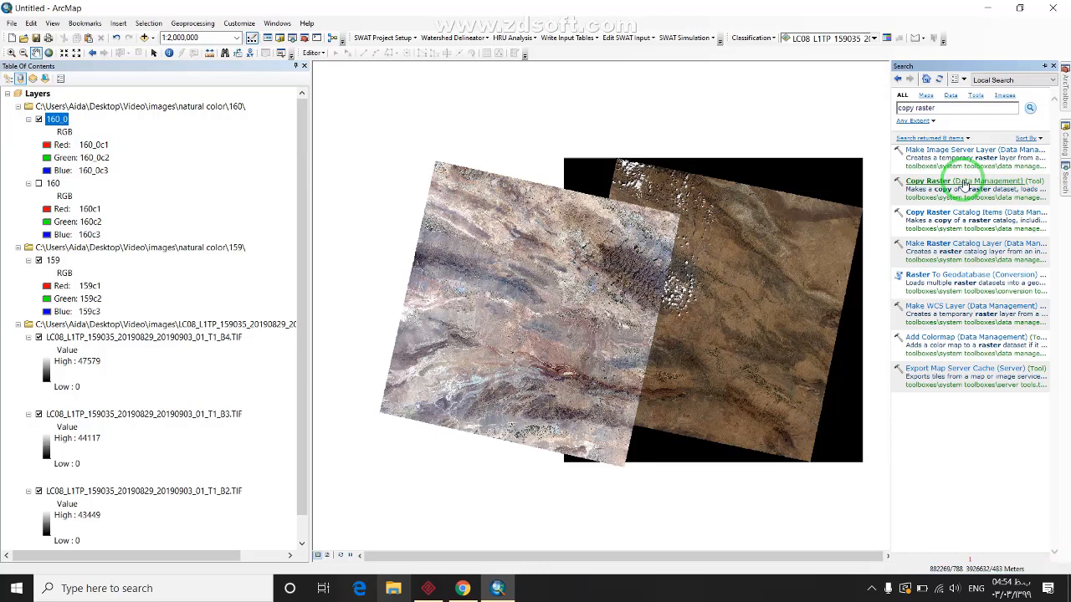
In Copy Raster, take raster 159 as input and output to natural color\159\159_0
click(964, 188)
click(606, 216)
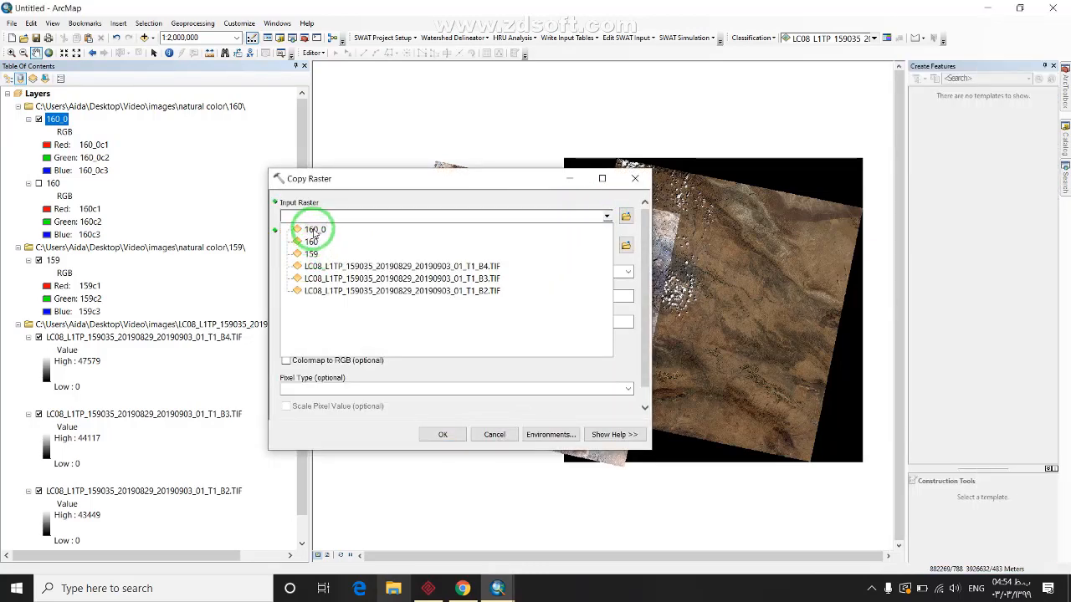
click(307, 253)
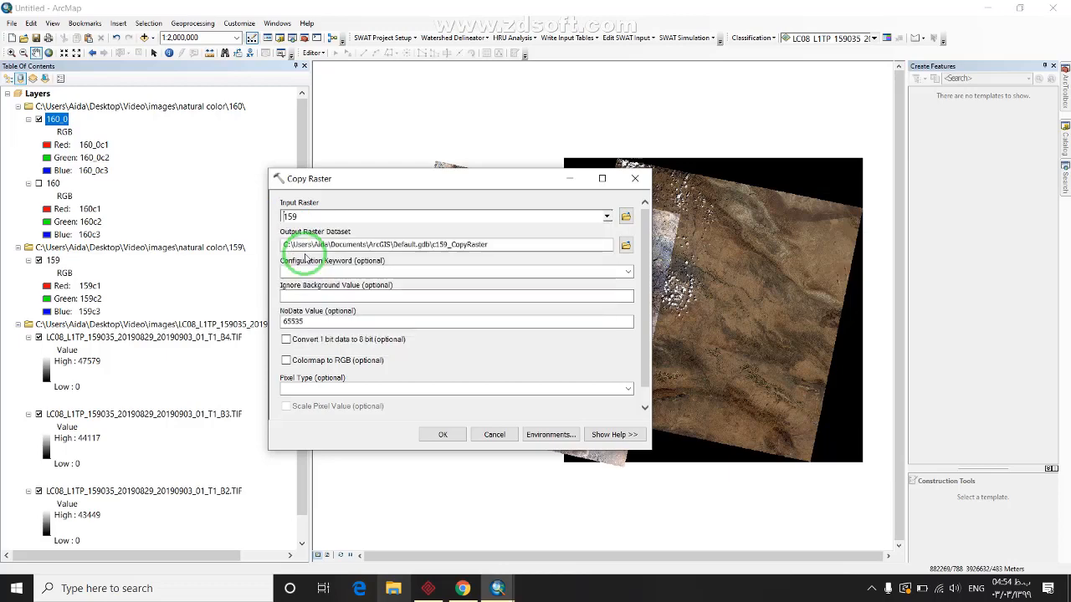
click(626, 244)
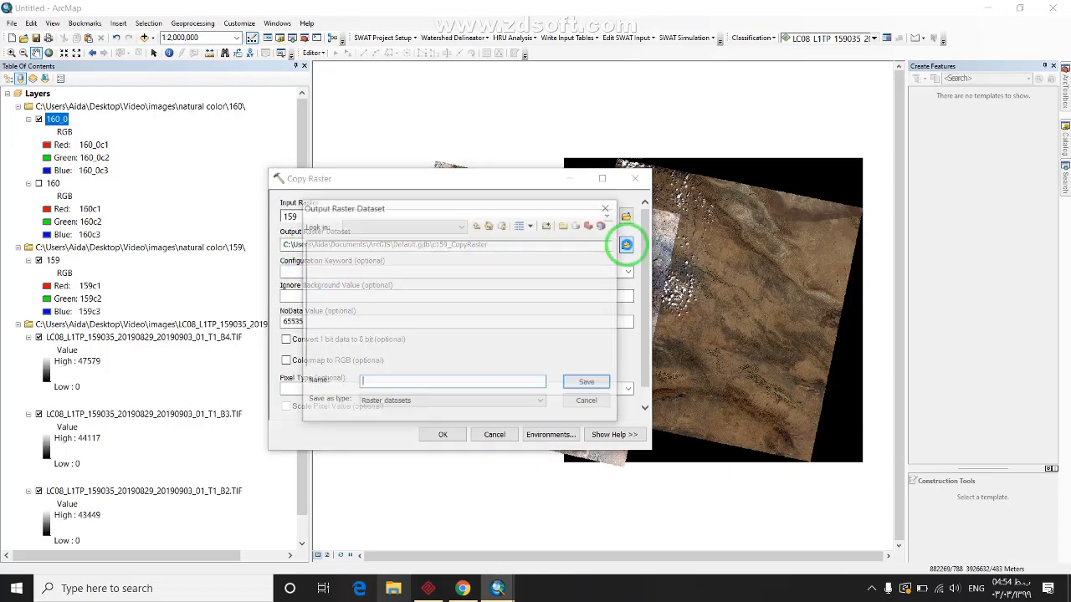
click(476, 225)
double_click(322, 251)
click(371, 382)
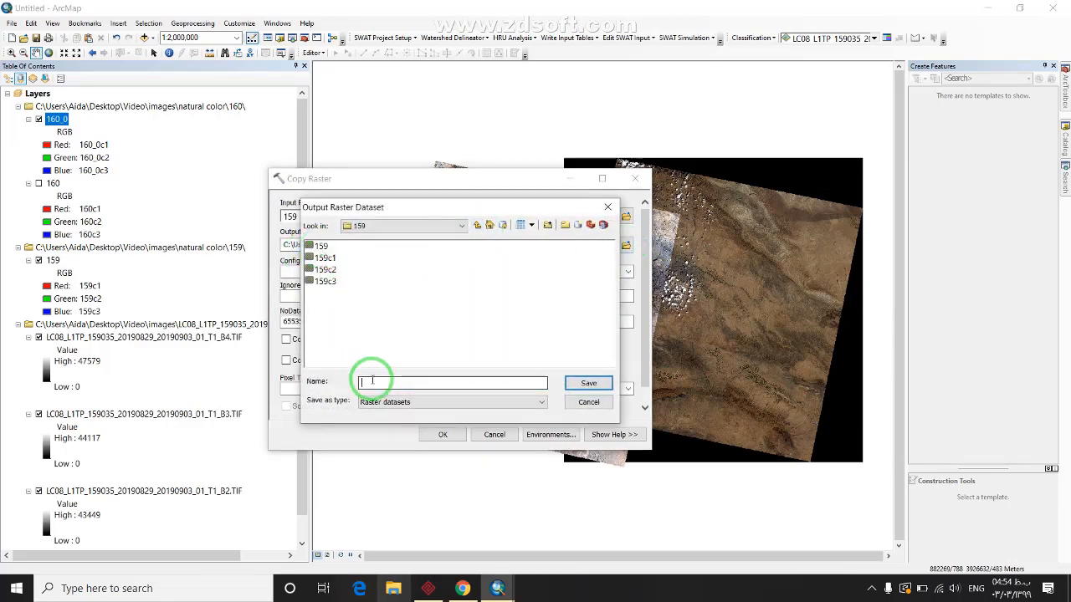
text(159_0)
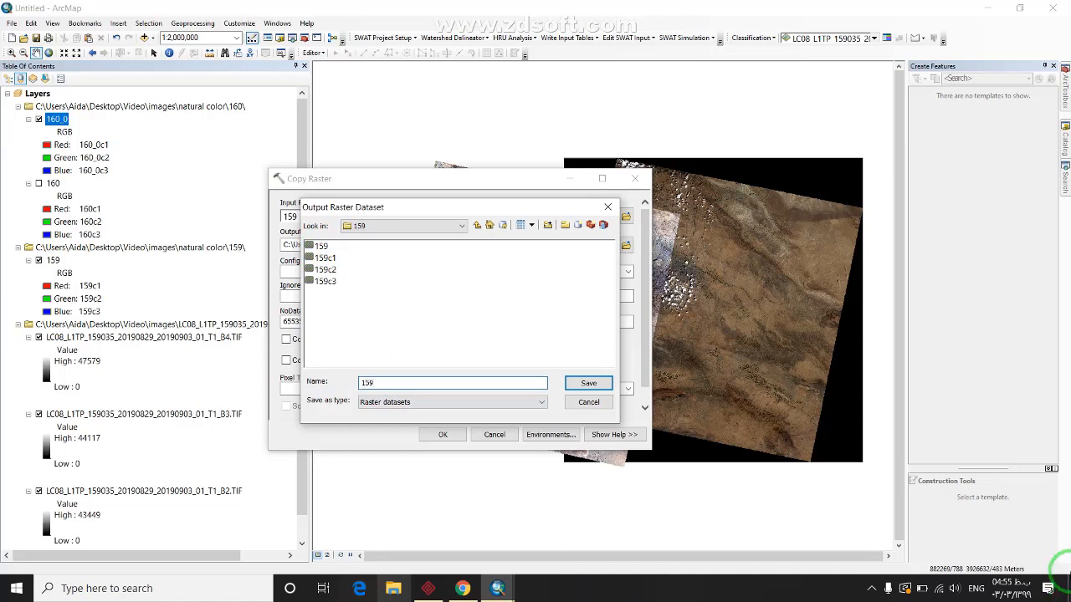
click(586, 383)
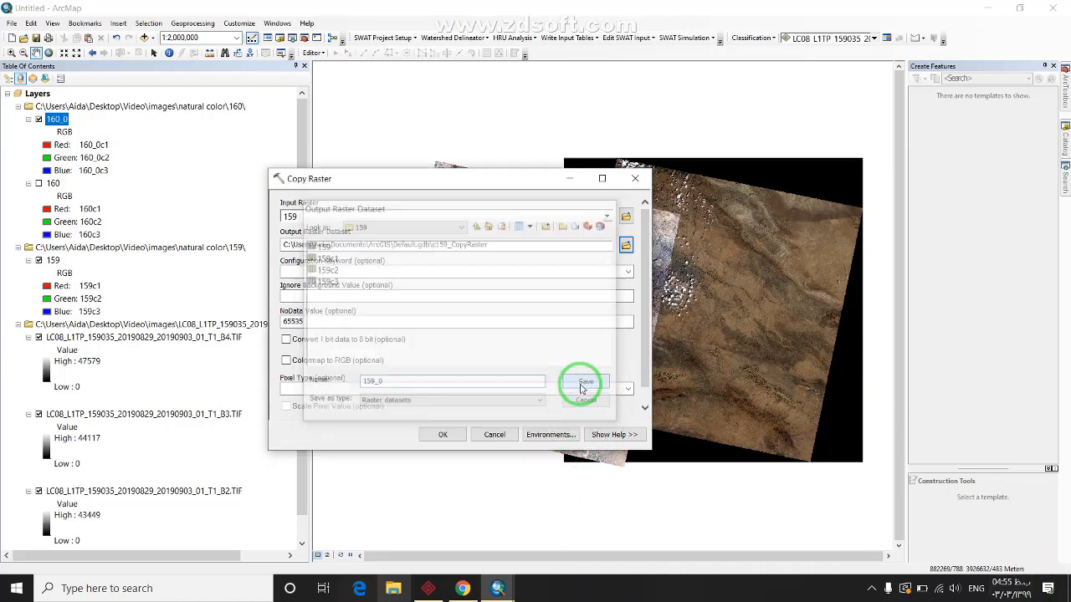
Set the NoData value to 0 and run the copy of raster 159
double_click(289, 323)
text(0)
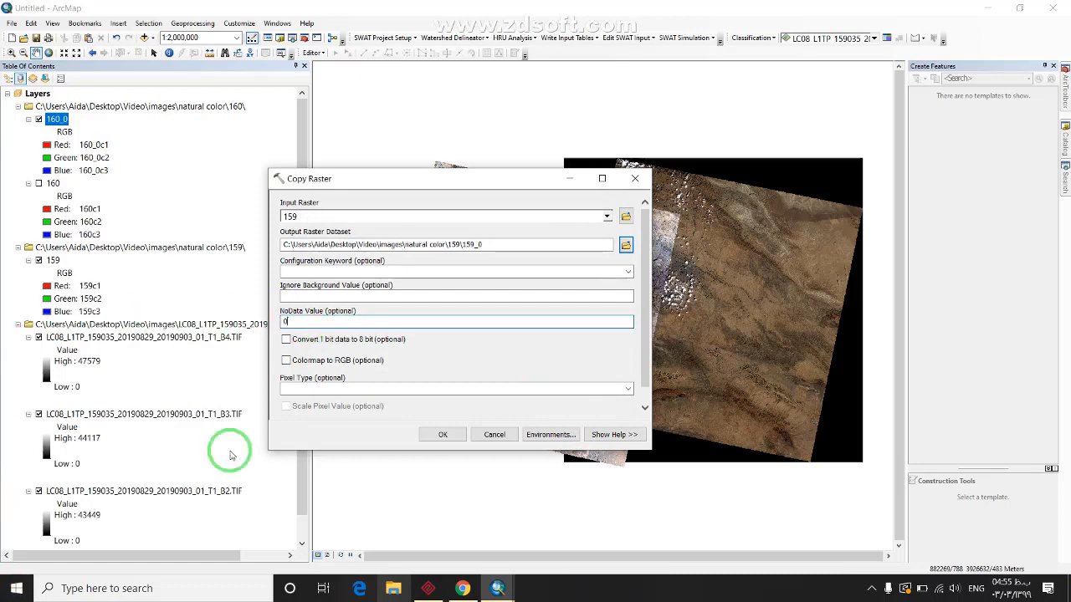
click(431, 433)
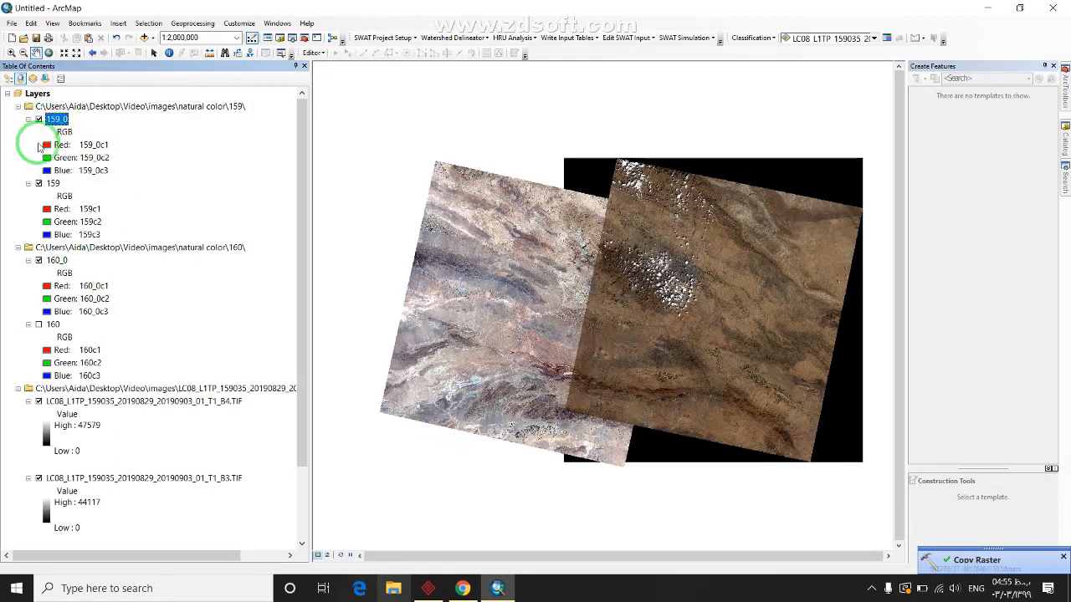
Hide the 159, 160 and band 2 layers, leaving only the 159_0 and 160_0 copies visible
click(38, 183)
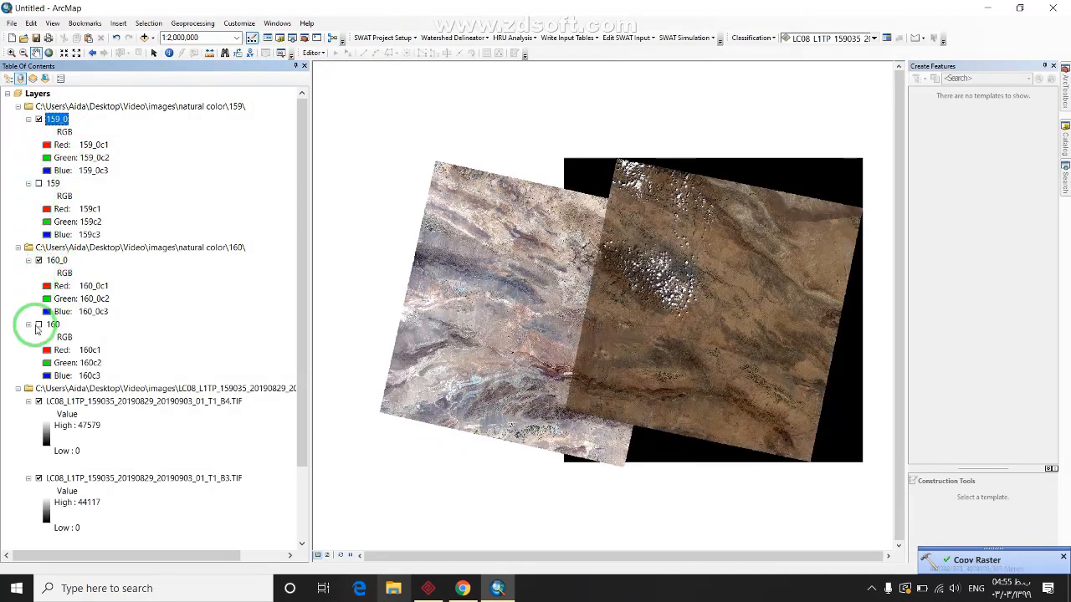
click(38, 477)
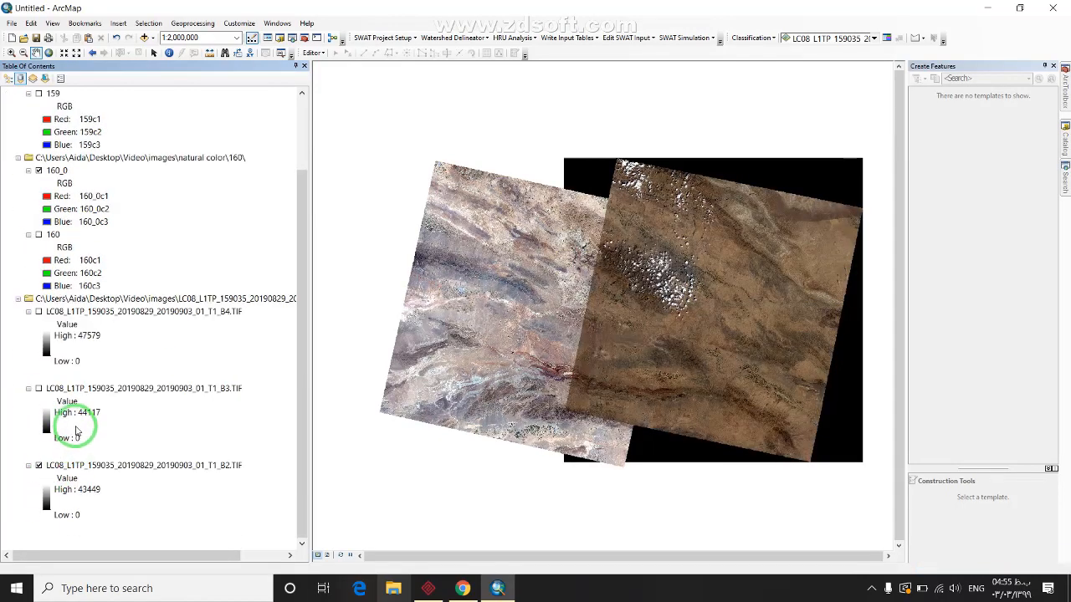
click(39, 465)
scroll(900, 297, up, 1)
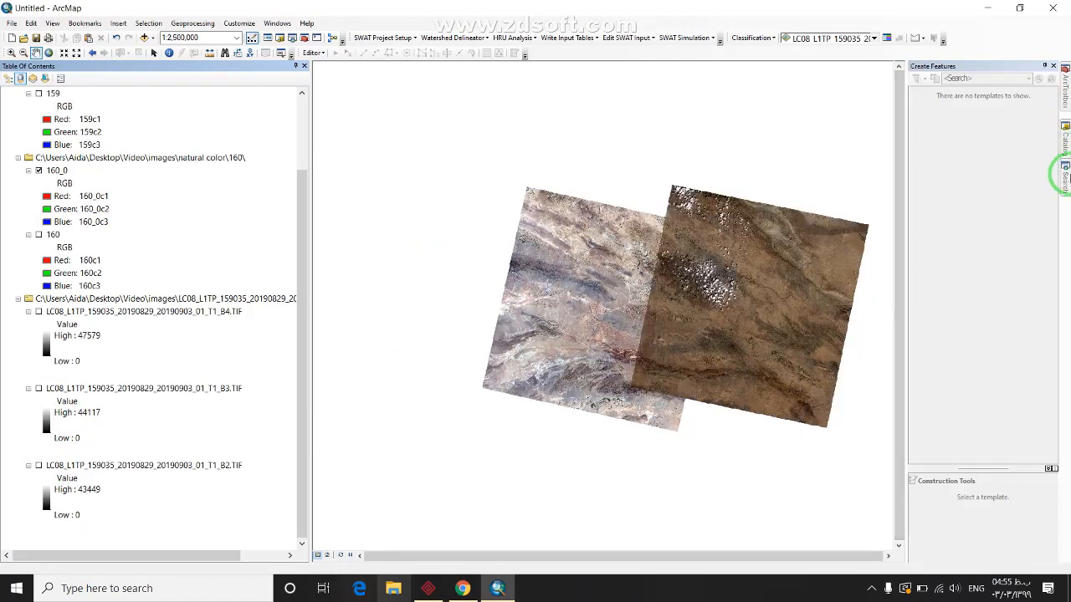
click(1065, 174)
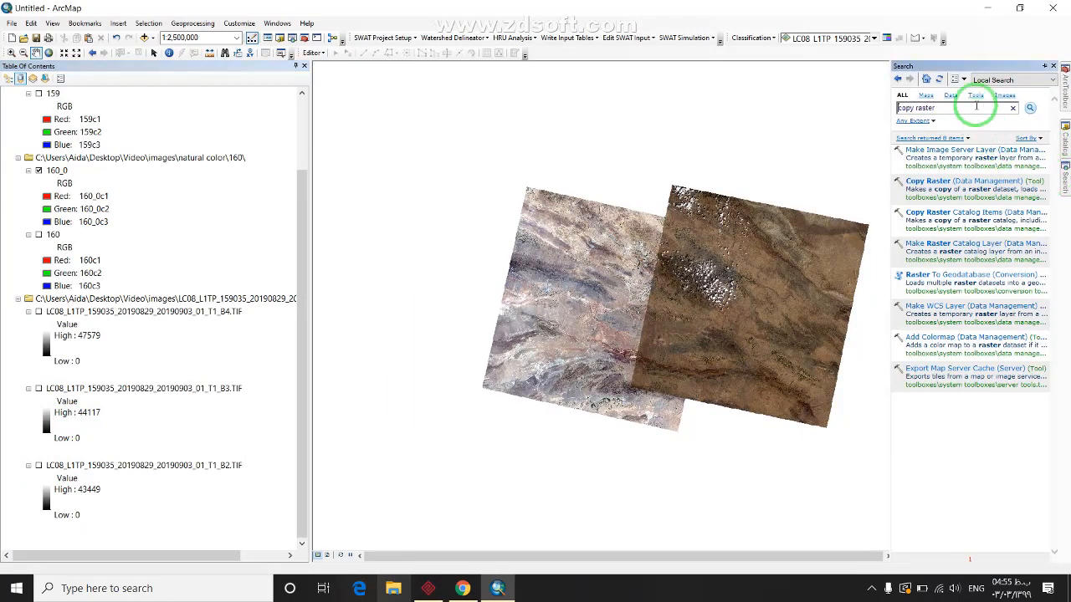
Search for mosaic and load 159_0 and 160_0 into Mosaic To New Raster
drag(895, 109, 954, 110)
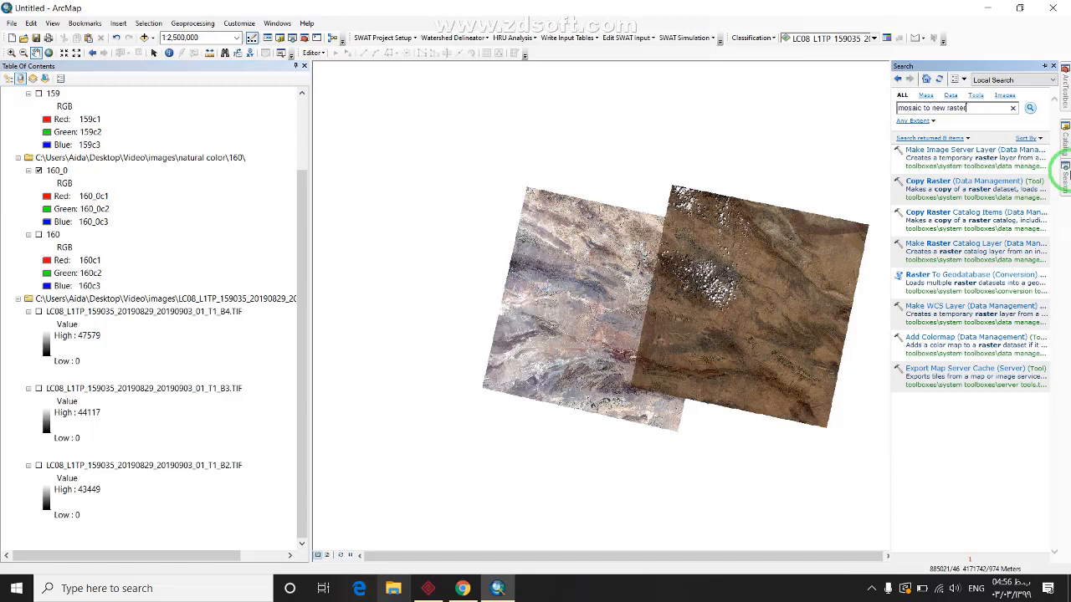
key(Return)
click(936, 150)
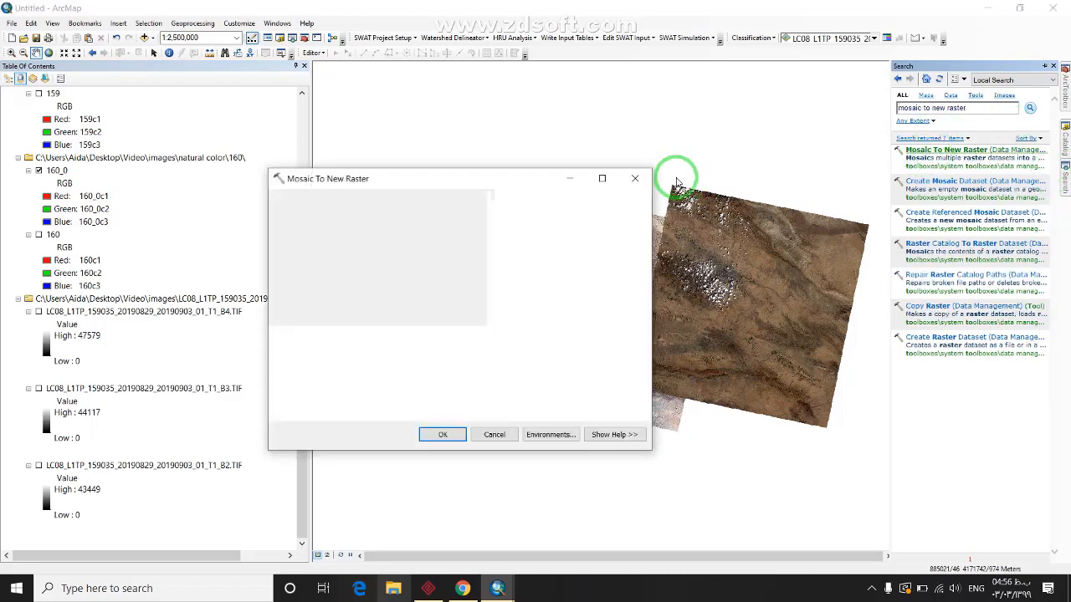
click(606, 216)
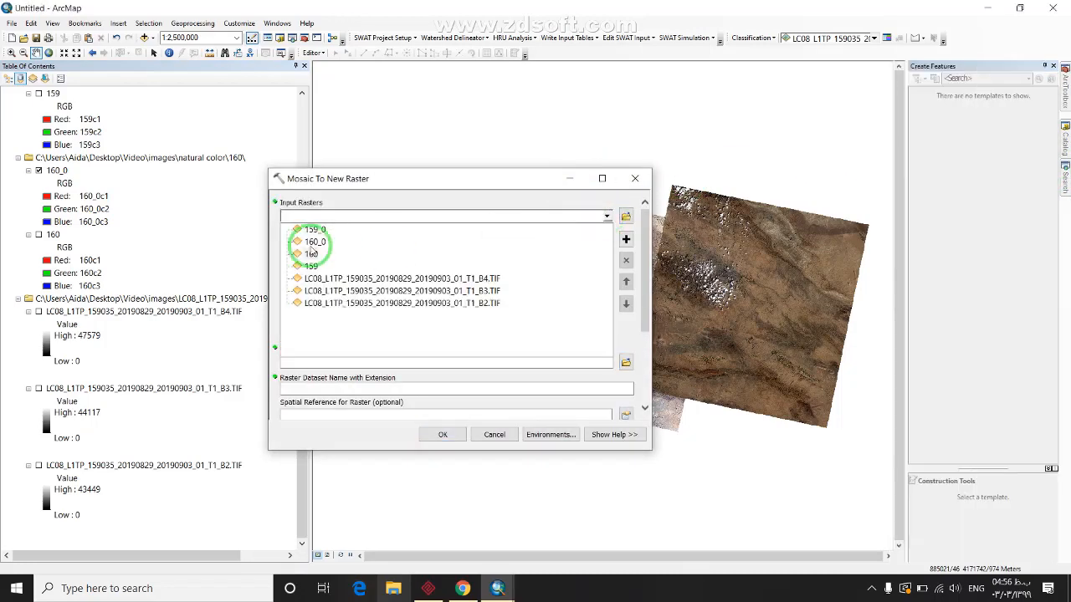
click(330, 232)
click(607, 216)
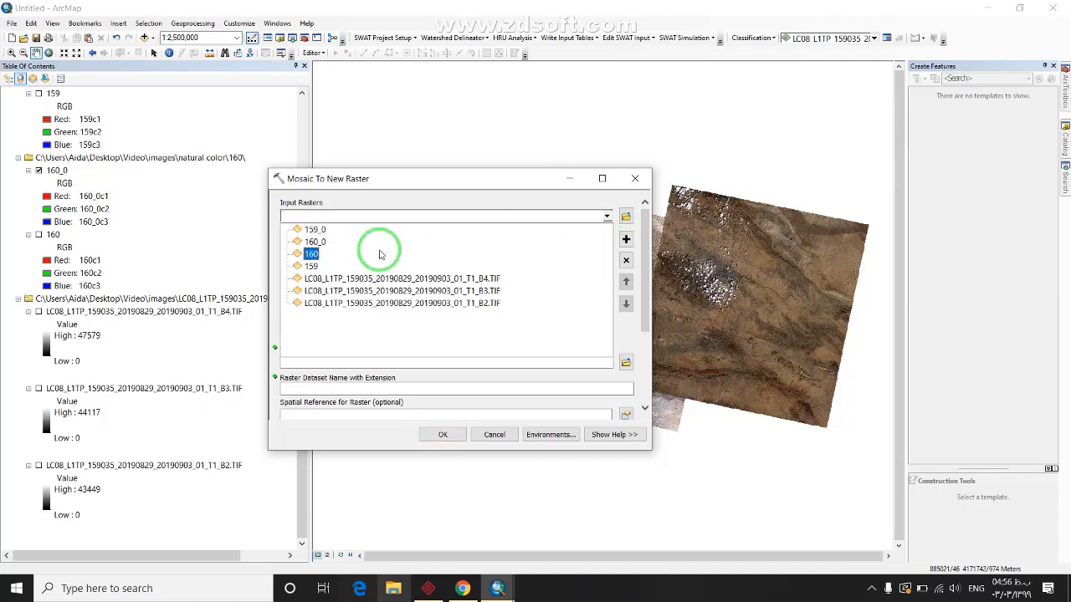
click(318, 242)
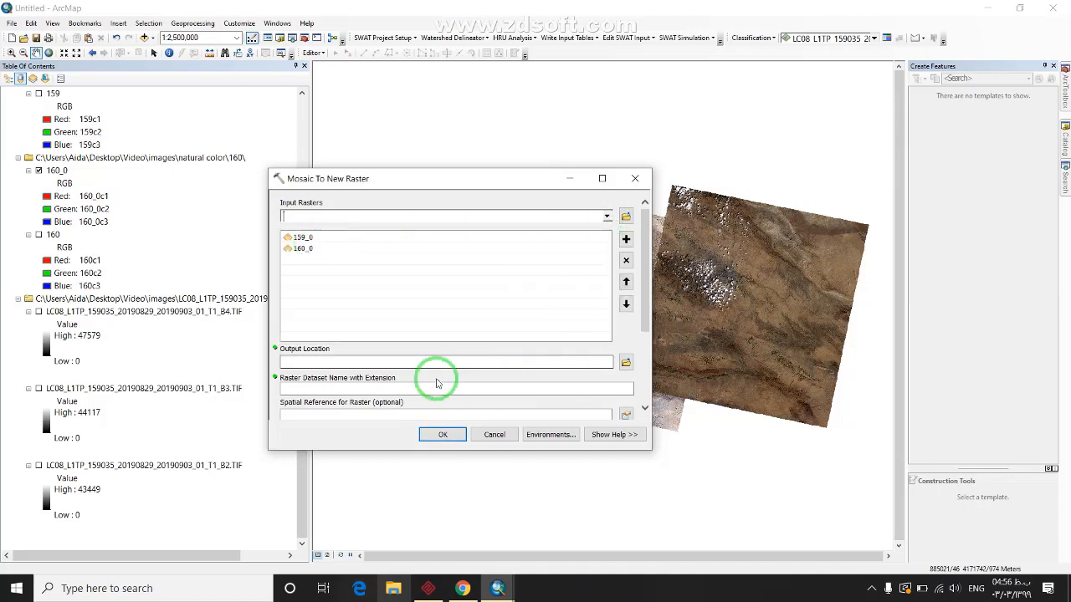
Create a new mosaic folder under images and make it the output location
click(625, 362)
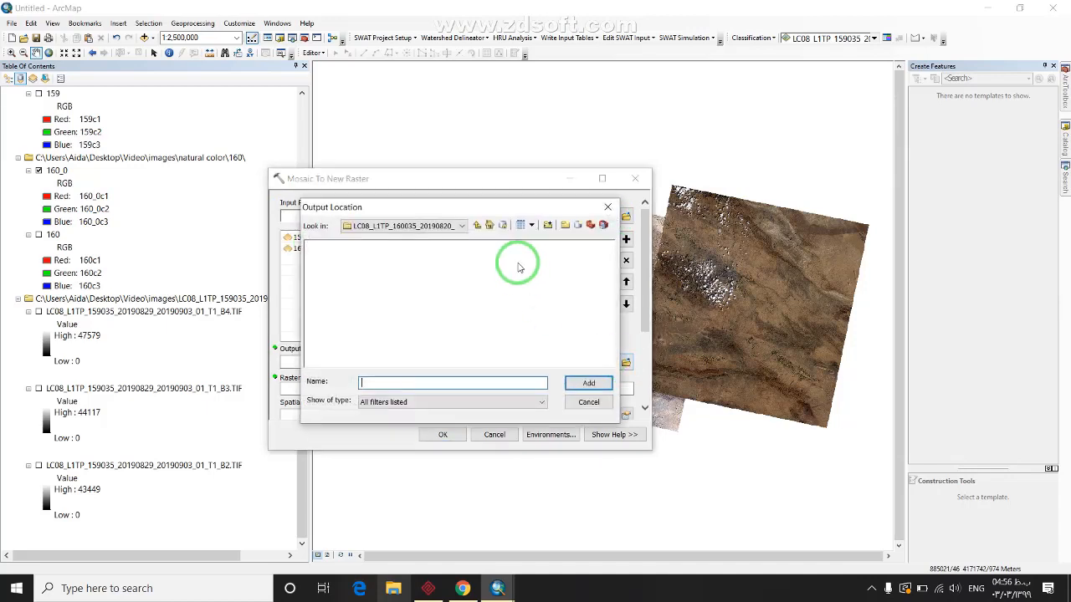
click(476, 225)
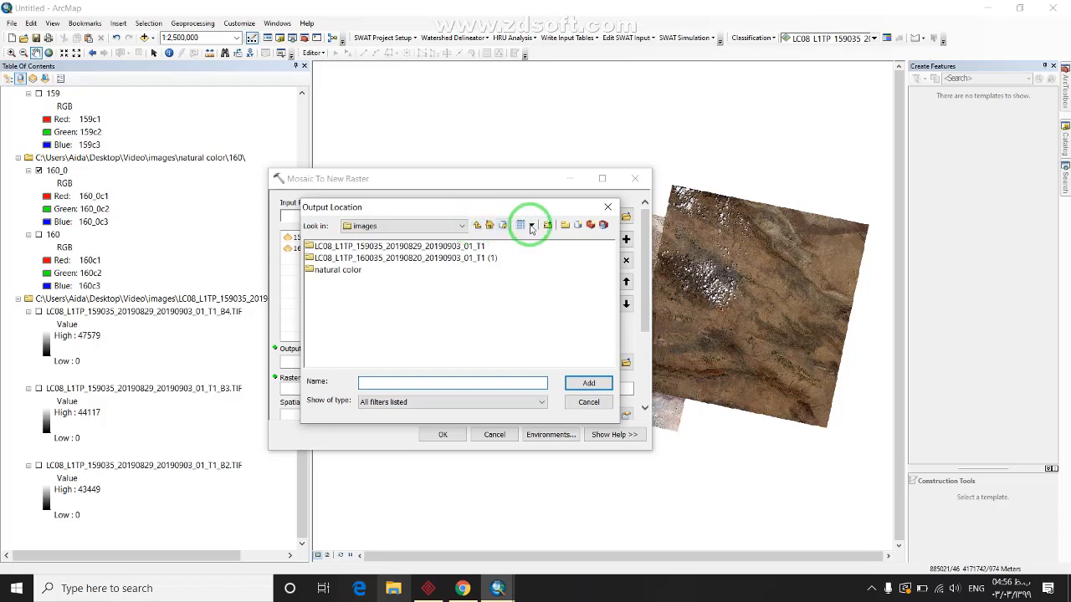
click(565, 225)
text(mosai)
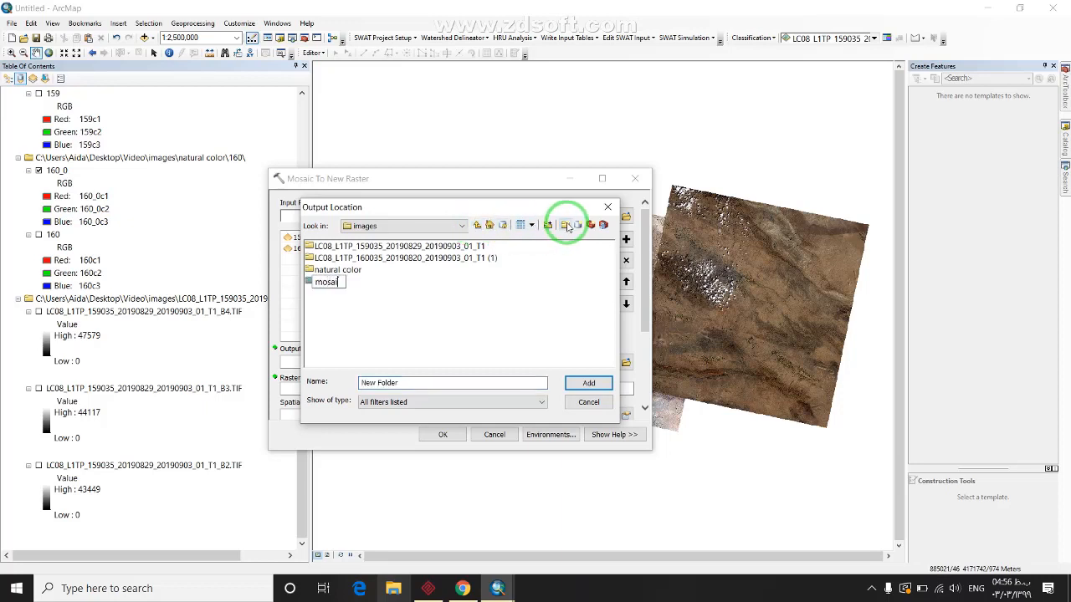
text(c)
key(Return)
click(327, 281)
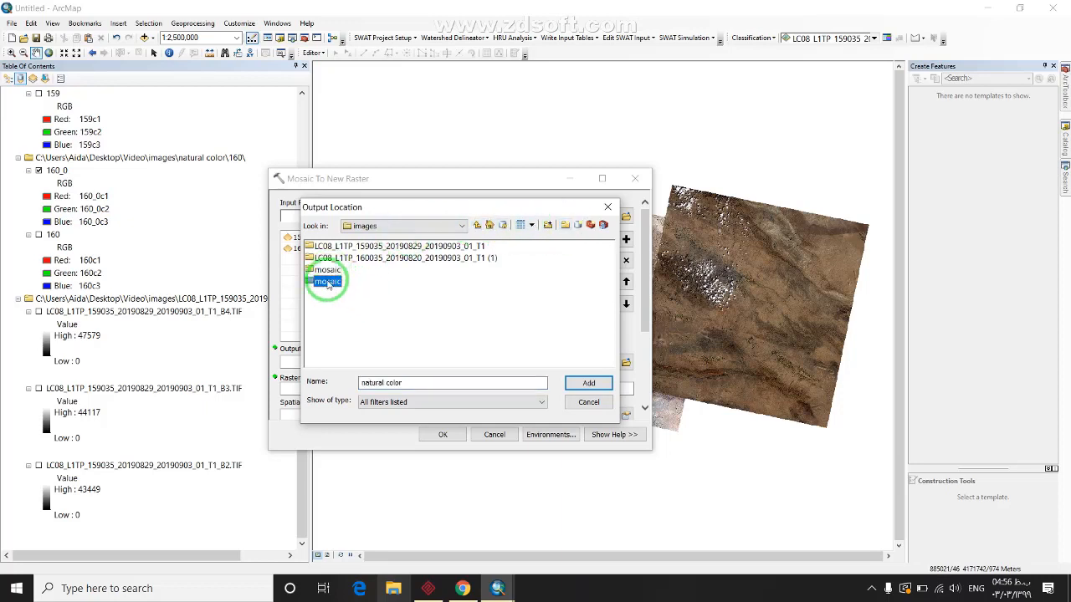
click(595, 382)
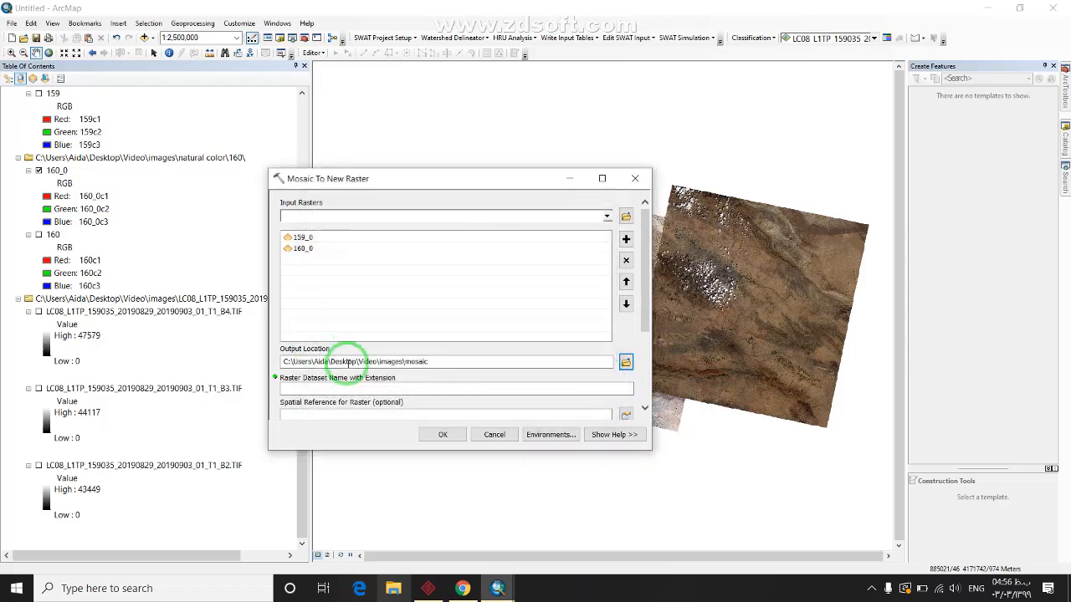
Name the output raster natural, set the band count and run the mosaic
scroll(628, 346, down, 4)
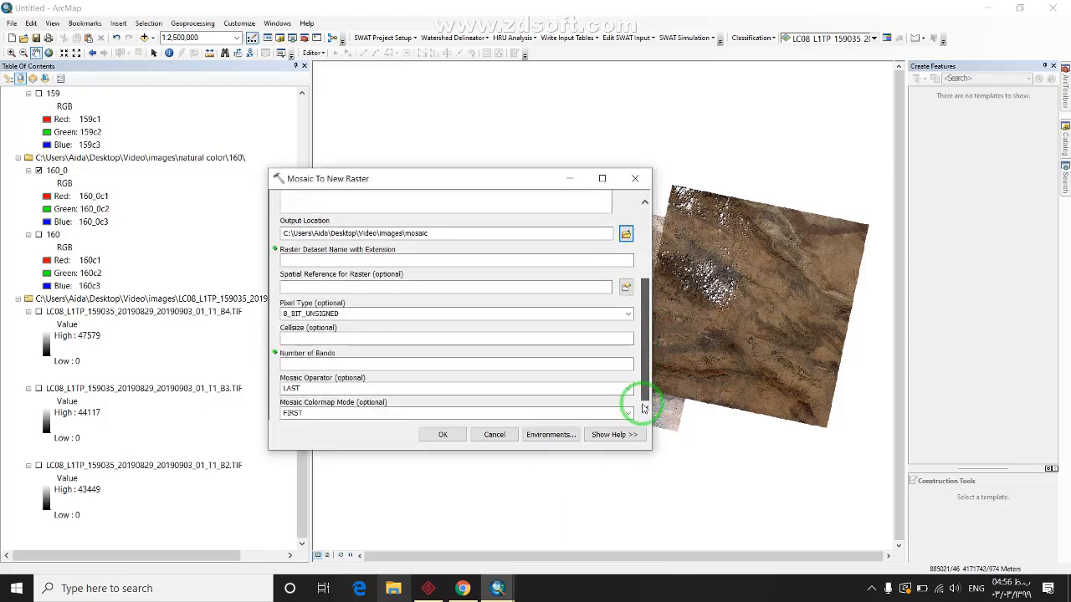
click(623, 259)
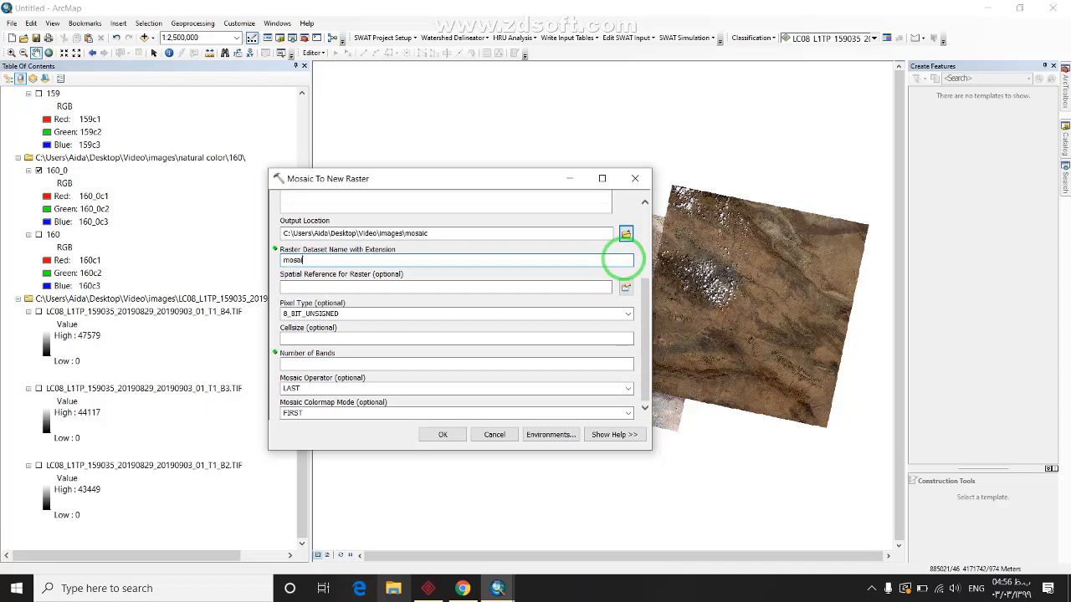
key(BackSpace)
key(BackSpace)
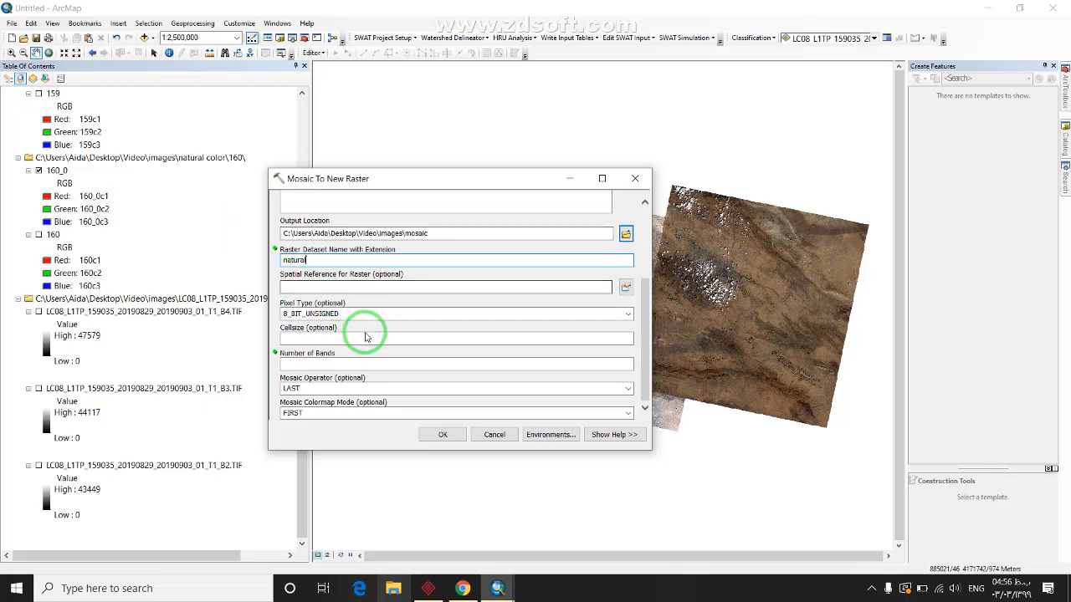
click(360, 364)
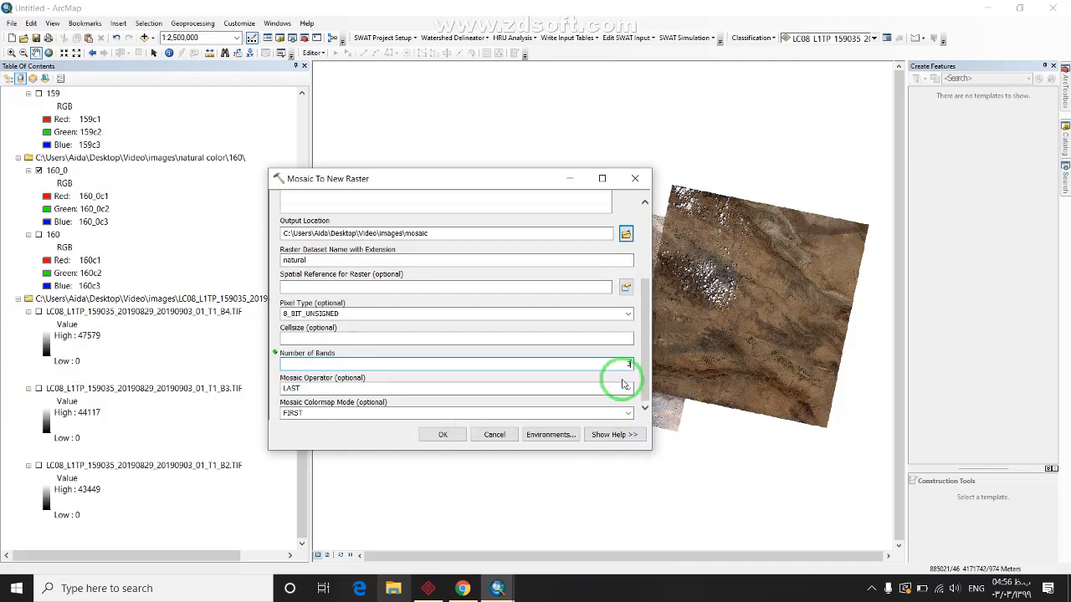
drag(644, 404, 627, 279)
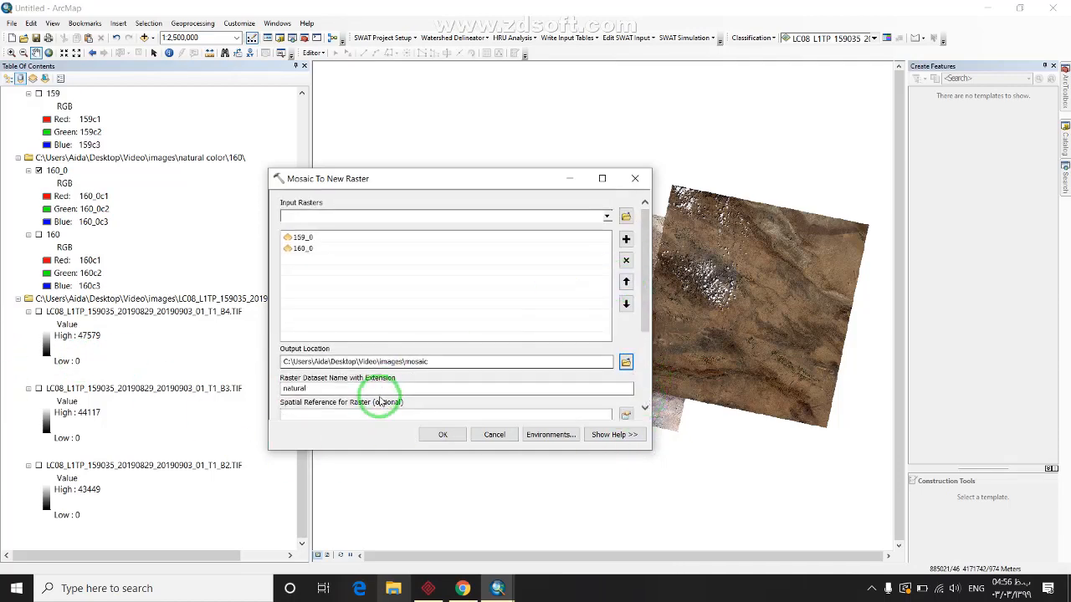
click(436, 436)
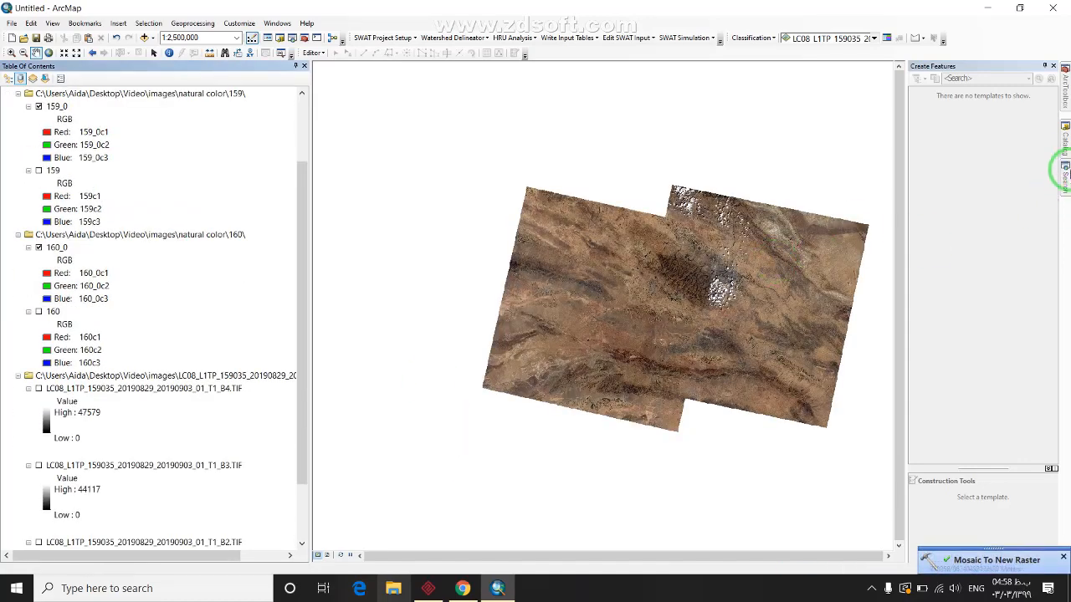
Search the tools for 'extract', correct the misspelled query, and open Extract by Mask
click(1065, 178)
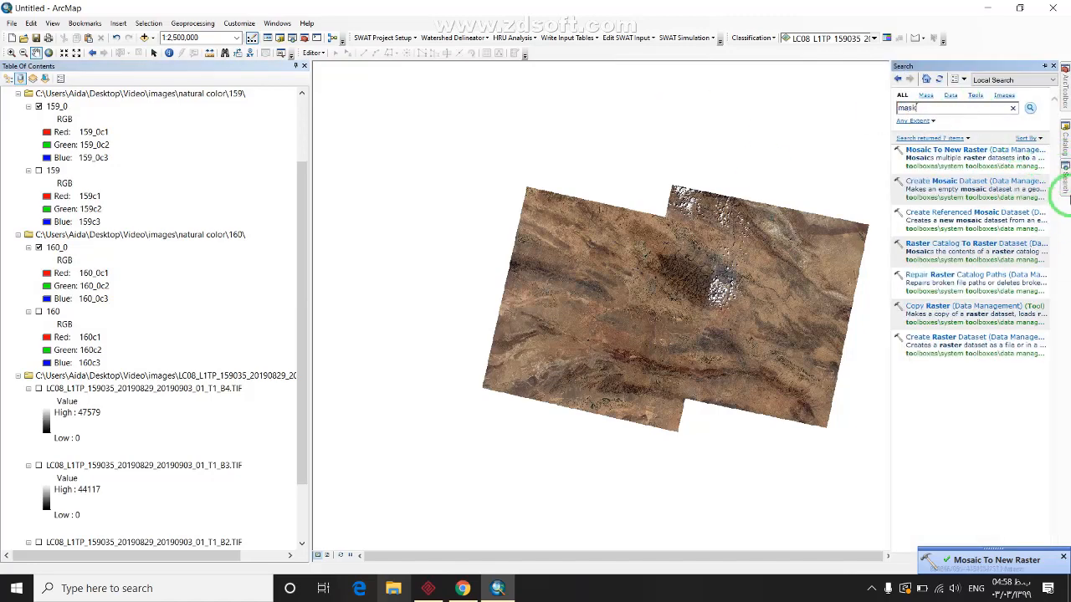
text(extra)
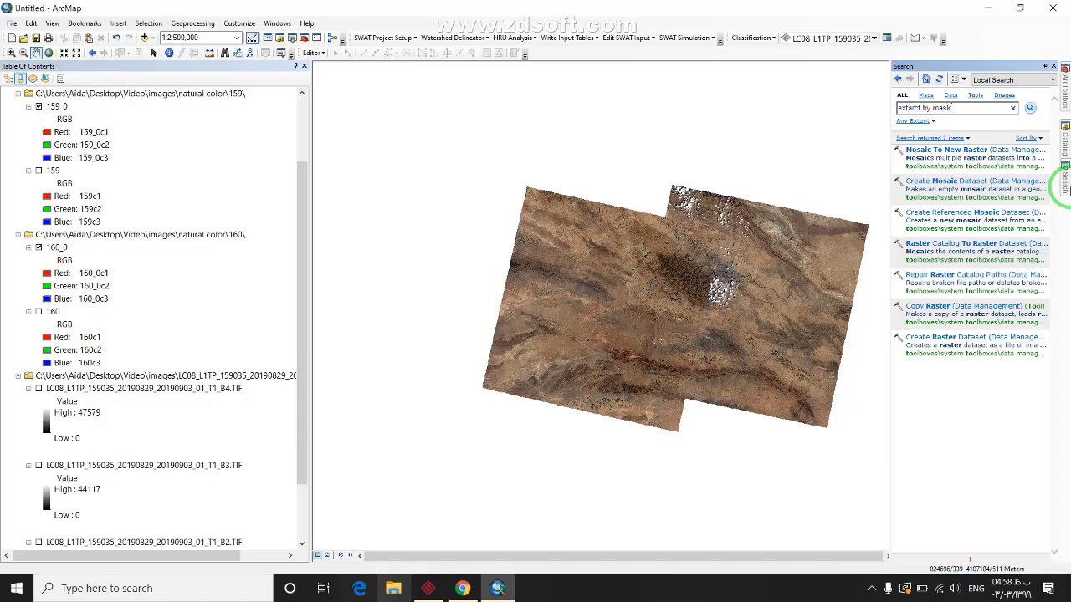
text(ct by mask)
key(Return)
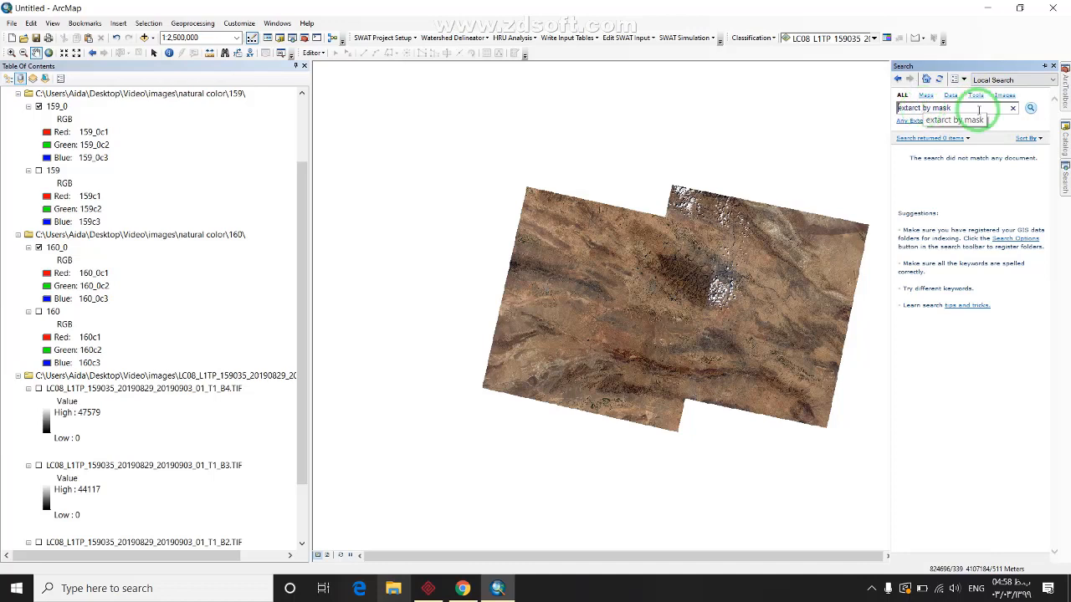
drag(970, 109, 925, 114)
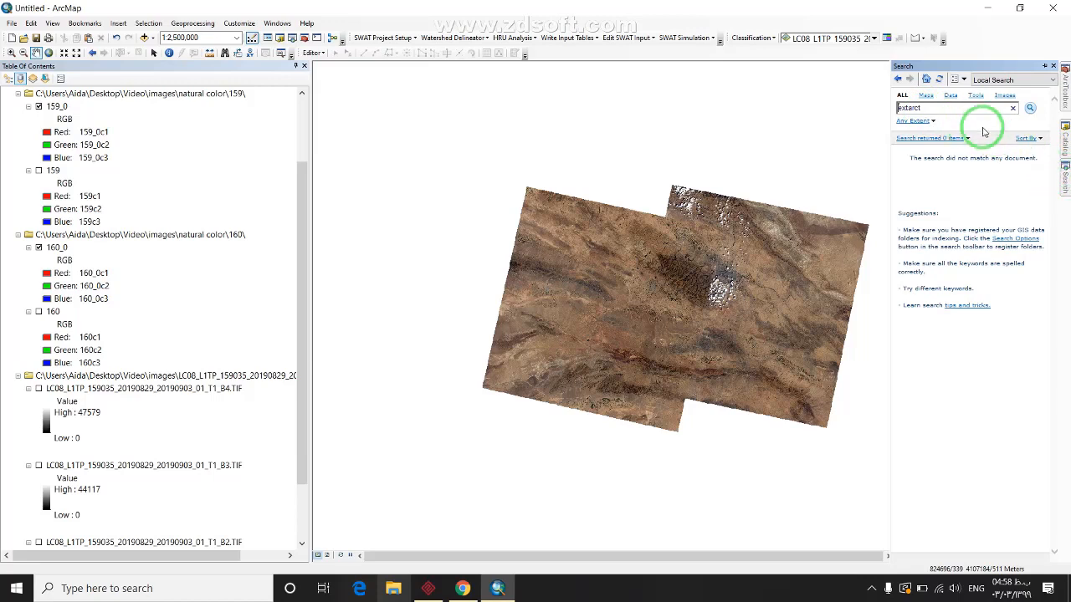
drag(943, 108, 869, 110)
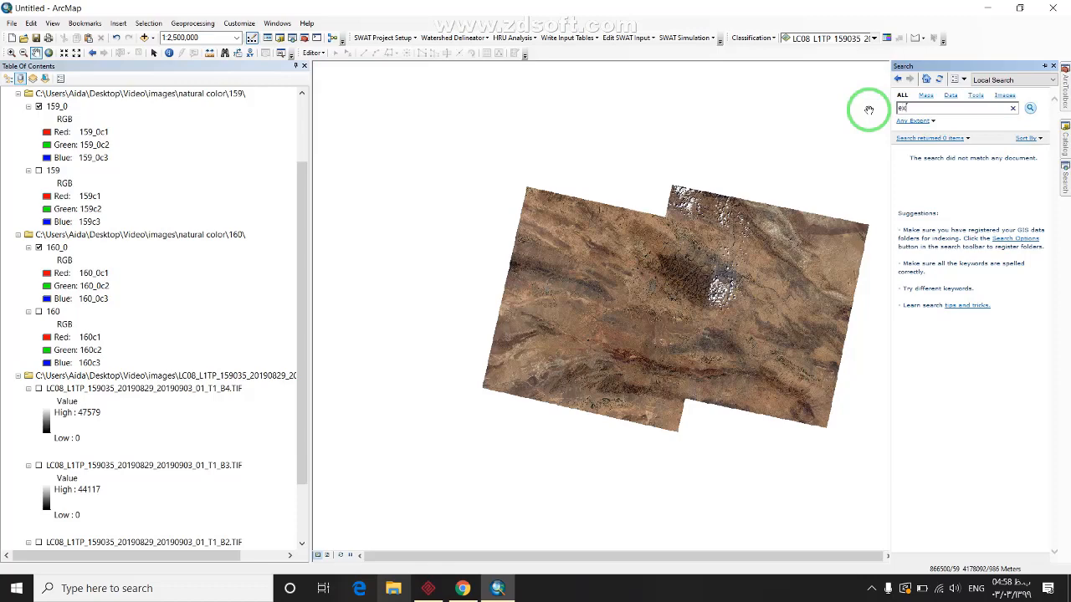
text(extract)
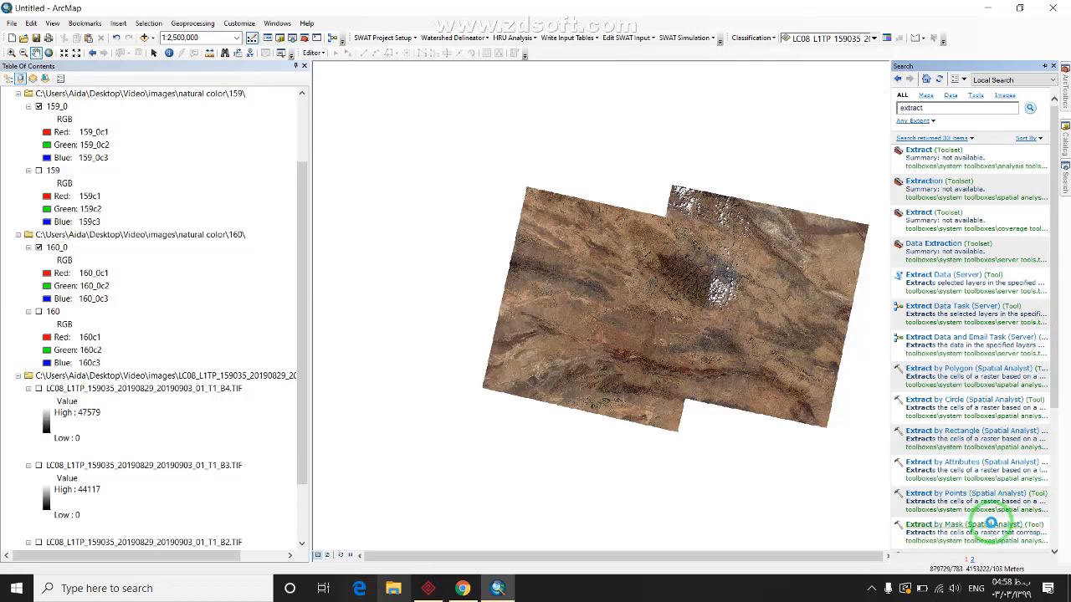
click(991, 523)
Set natural as the input raster and boarder\ney.shp as the mask
click(530, 216)
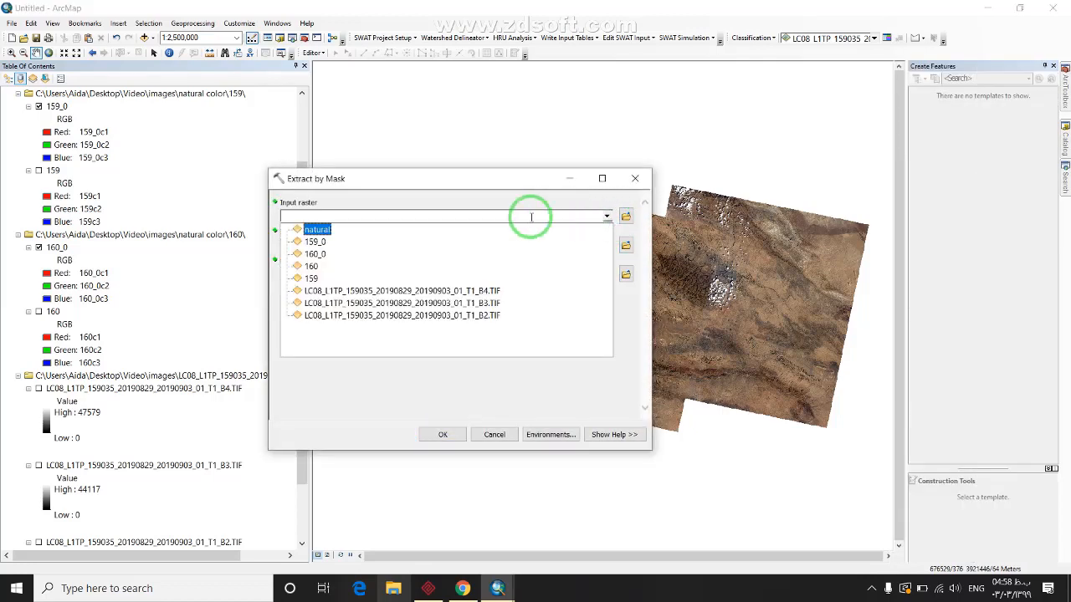
click(323, 230)
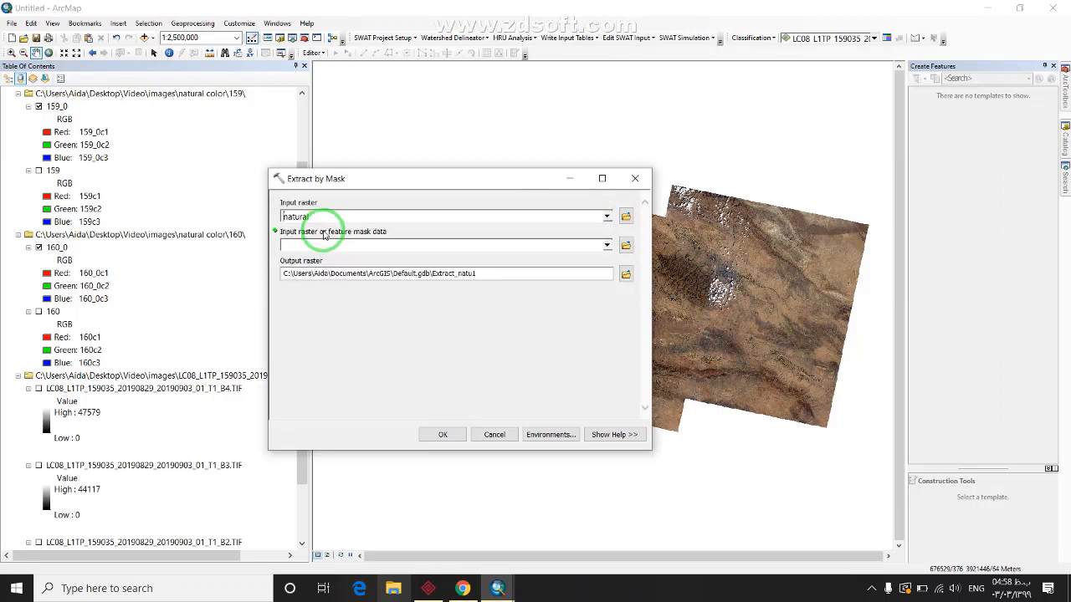
click(607, 245)
click(608, 247)
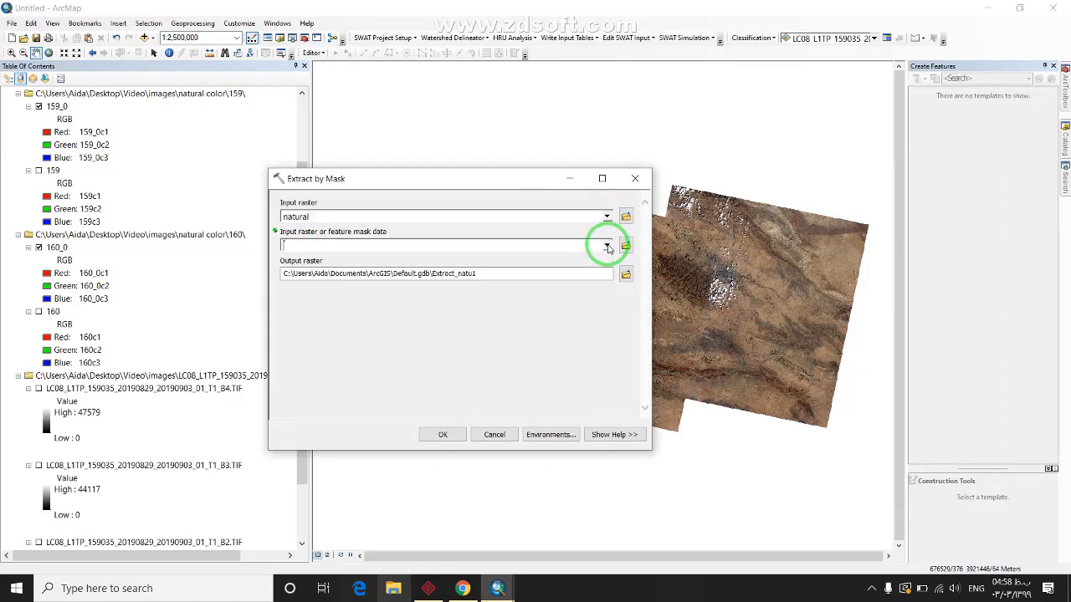
click(625, 245)
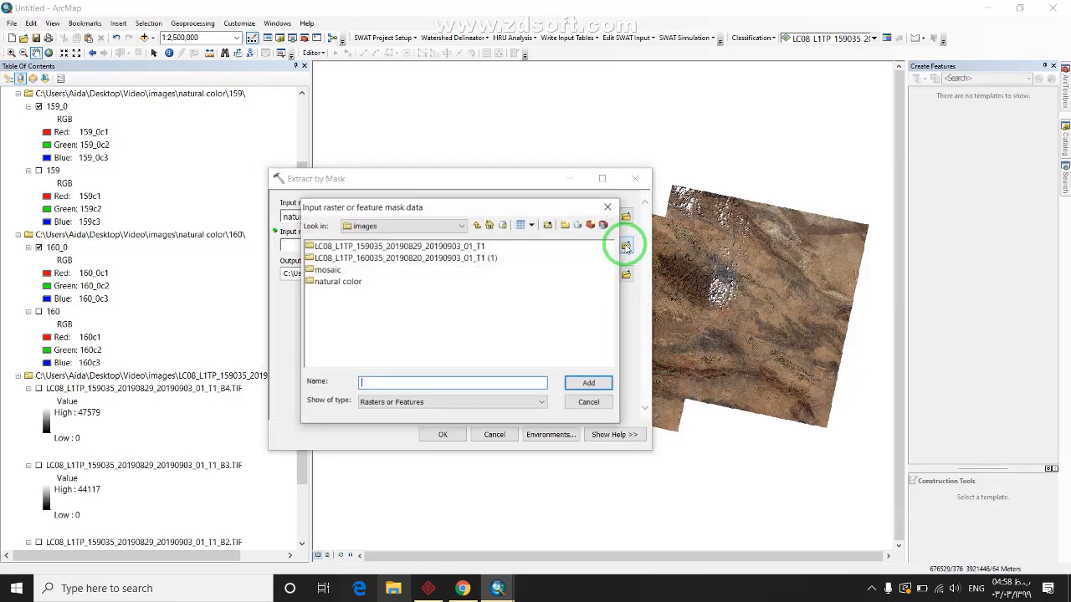
click(476, 224)
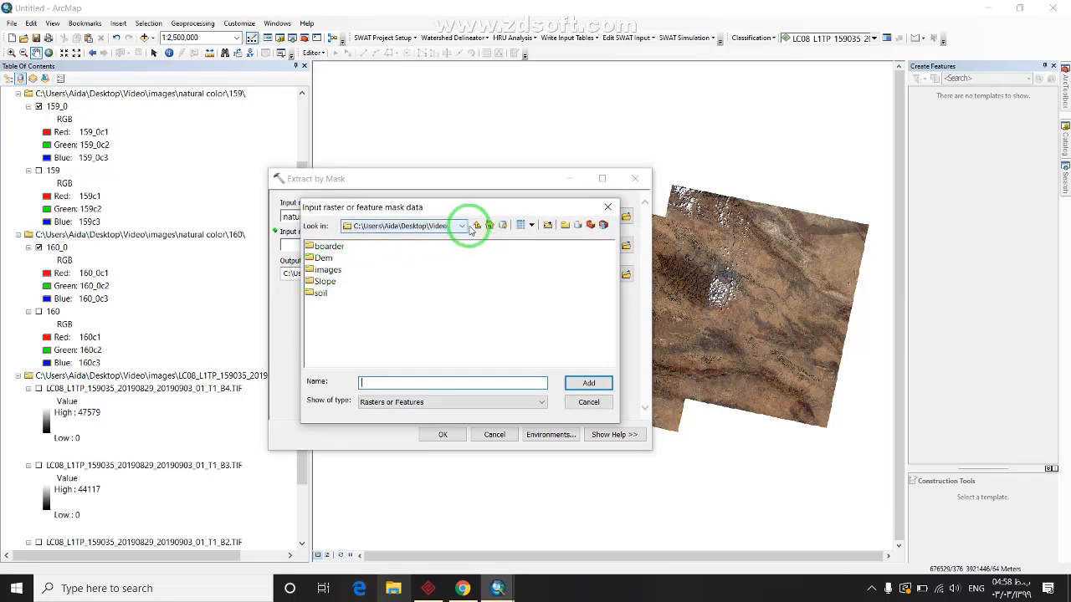
double_click(325, 246)
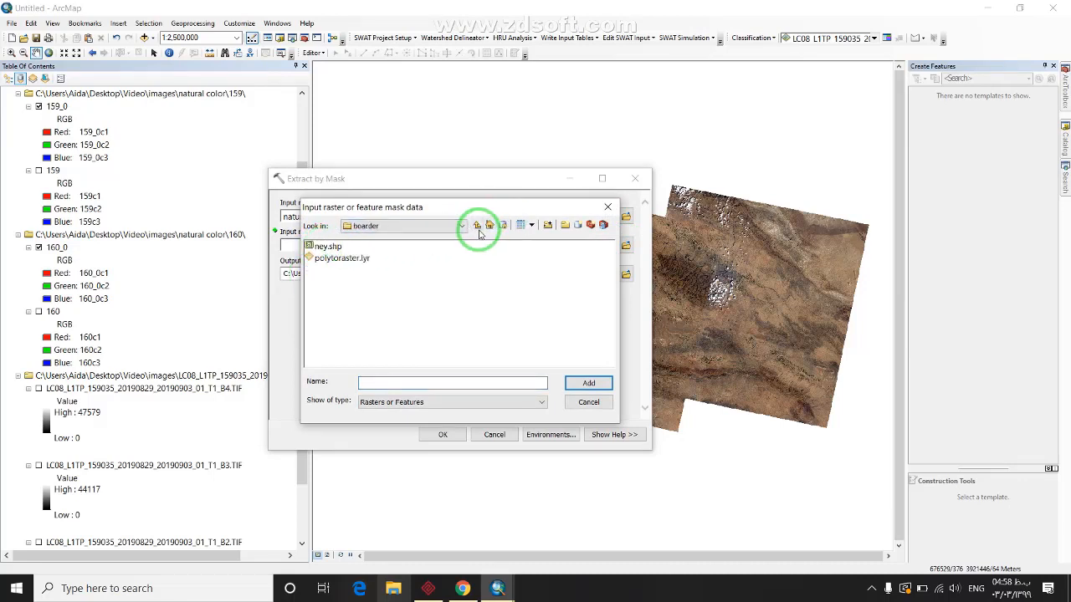
double_click(323, 247)
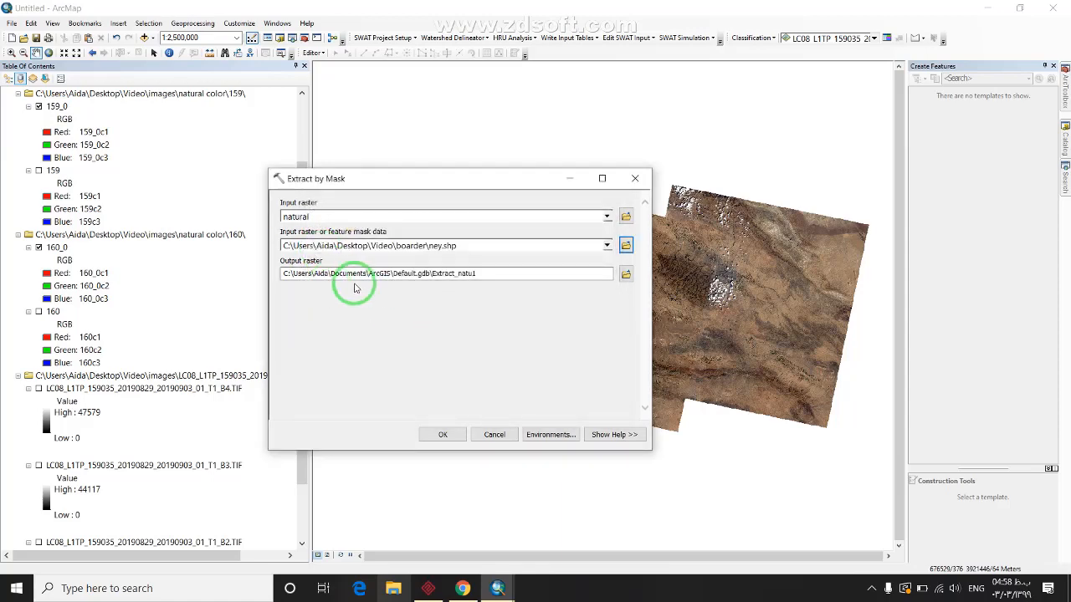
Create a mask folder under images, save the output there as natural, and run the extraction
click(623, 280)
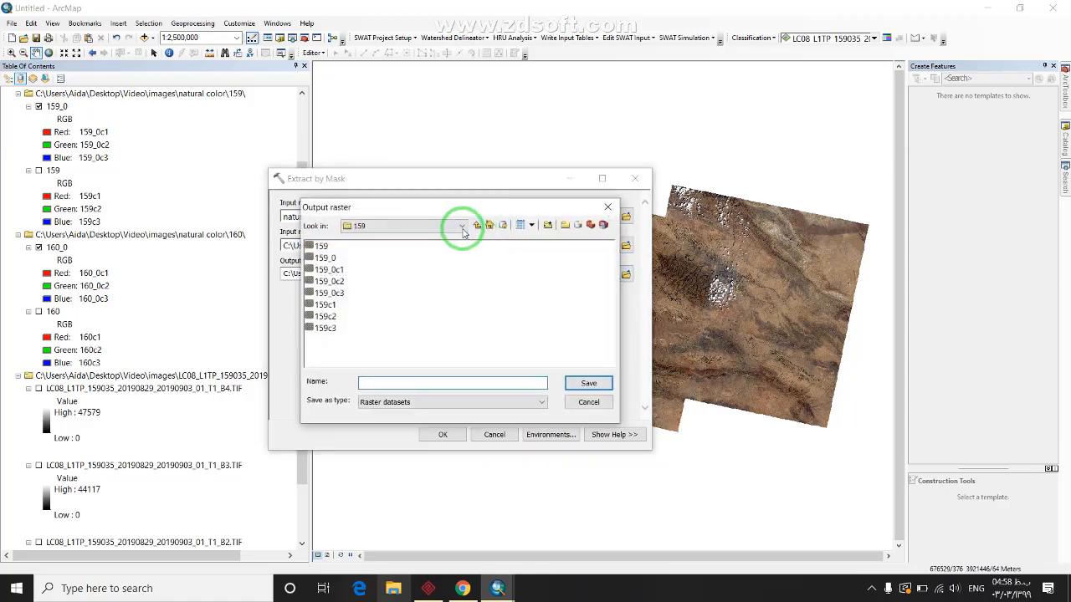
click(475, 228)
click(475, 228)
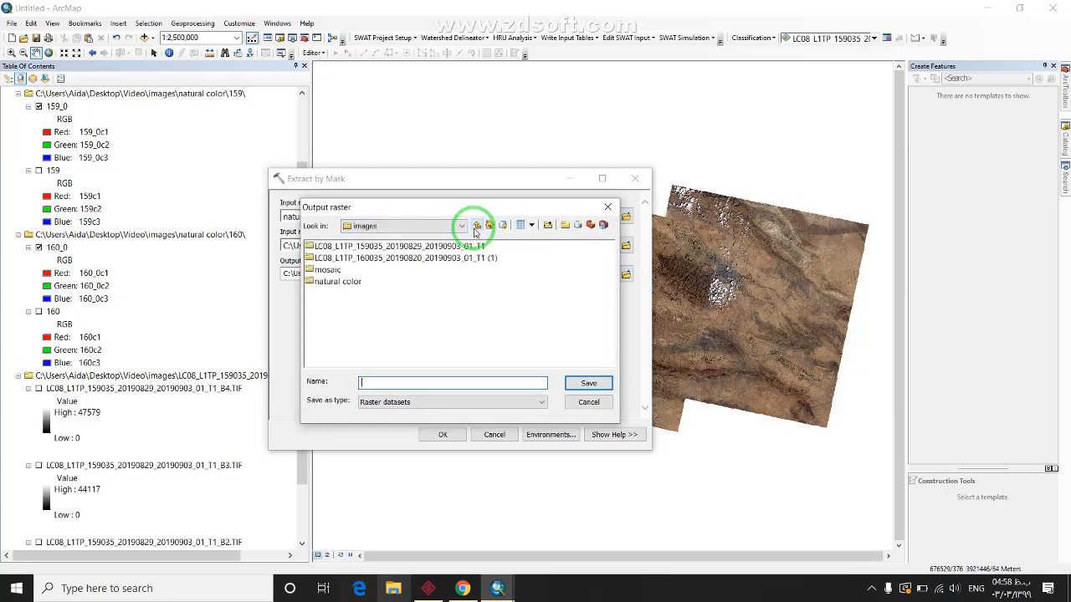
click(566, 225)
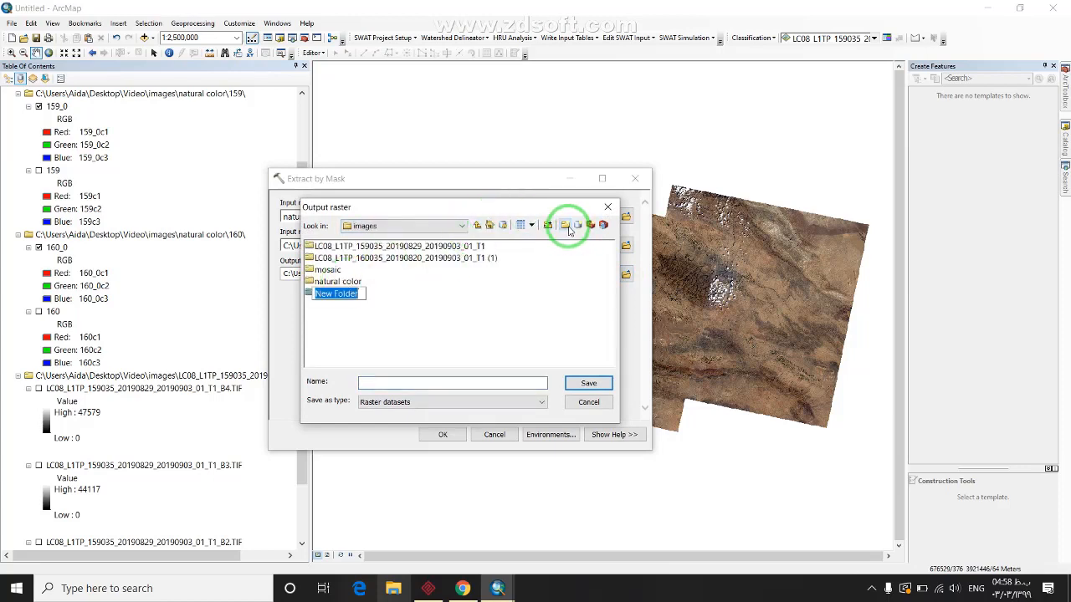
click(326, 308)
click(328, 297)
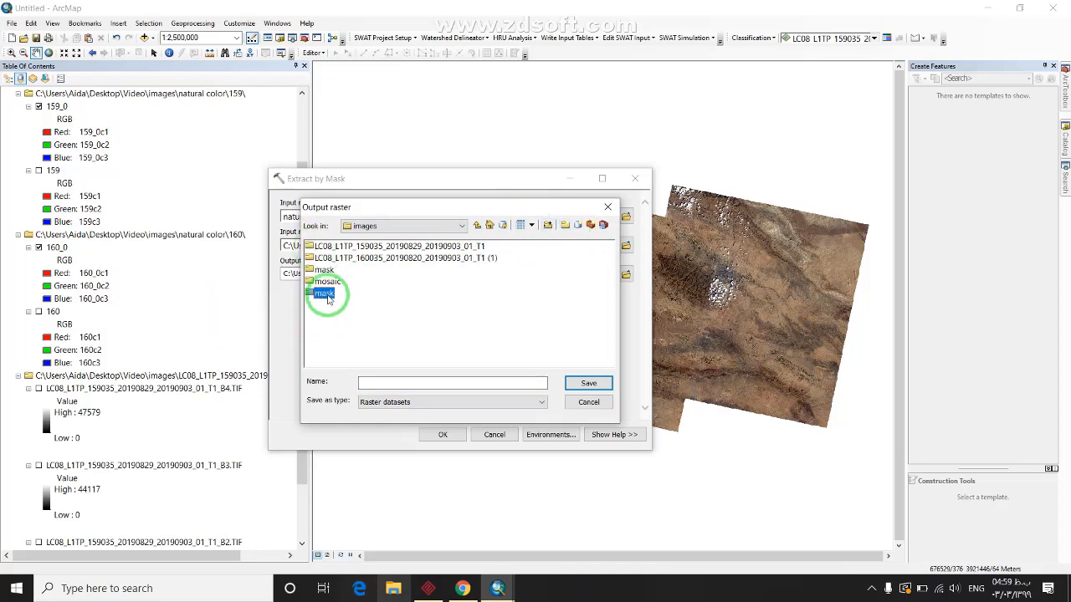
click(323, 269)
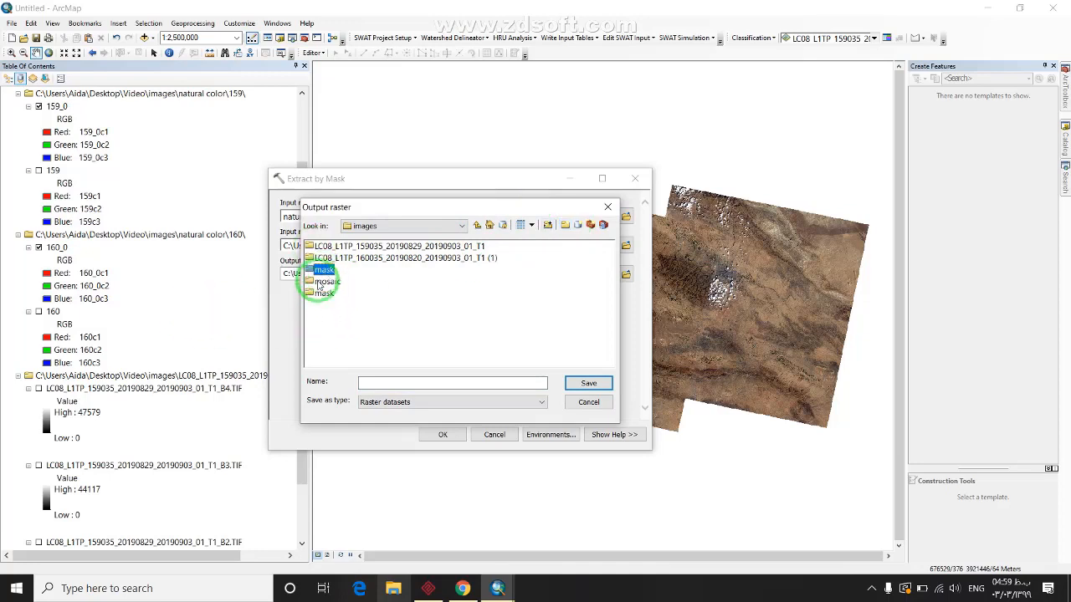
double_click(326, 269)
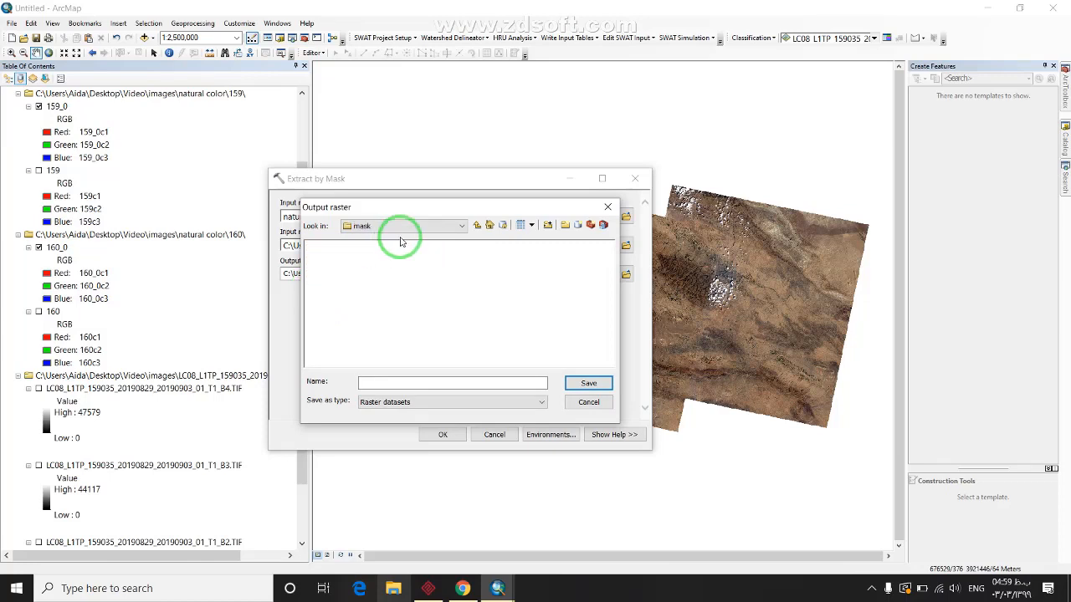
click(486, 383)
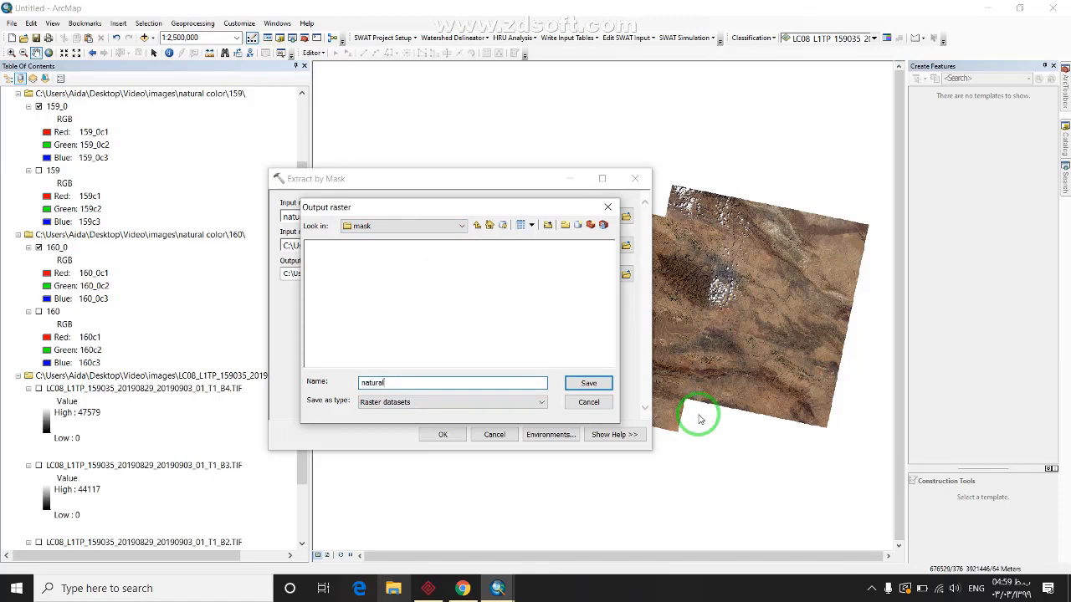
click(588, 383)
click(446, 434)
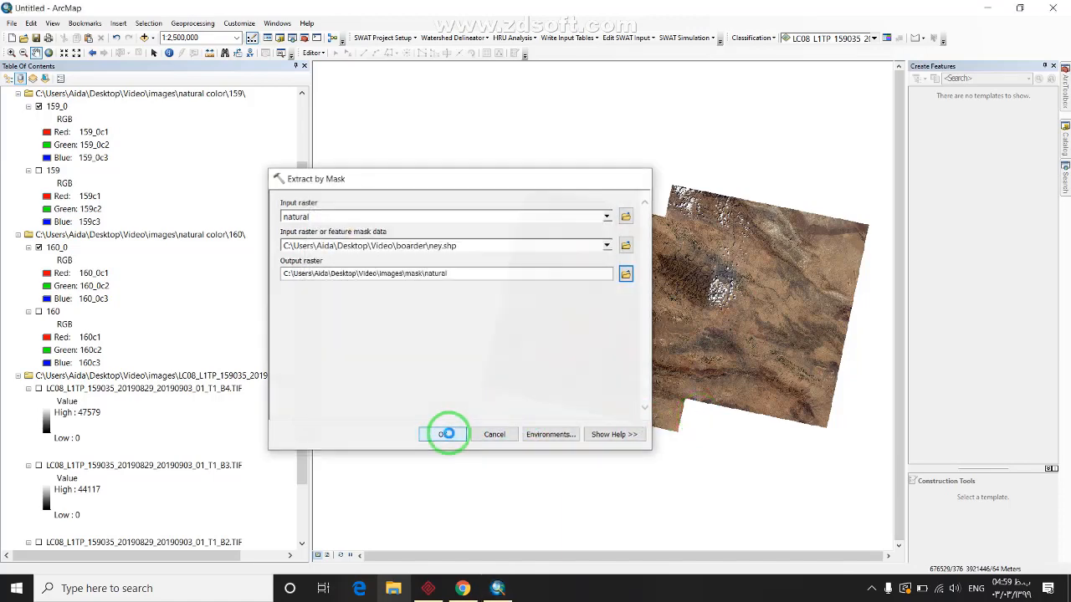
drag(690, 302, 594, 316)
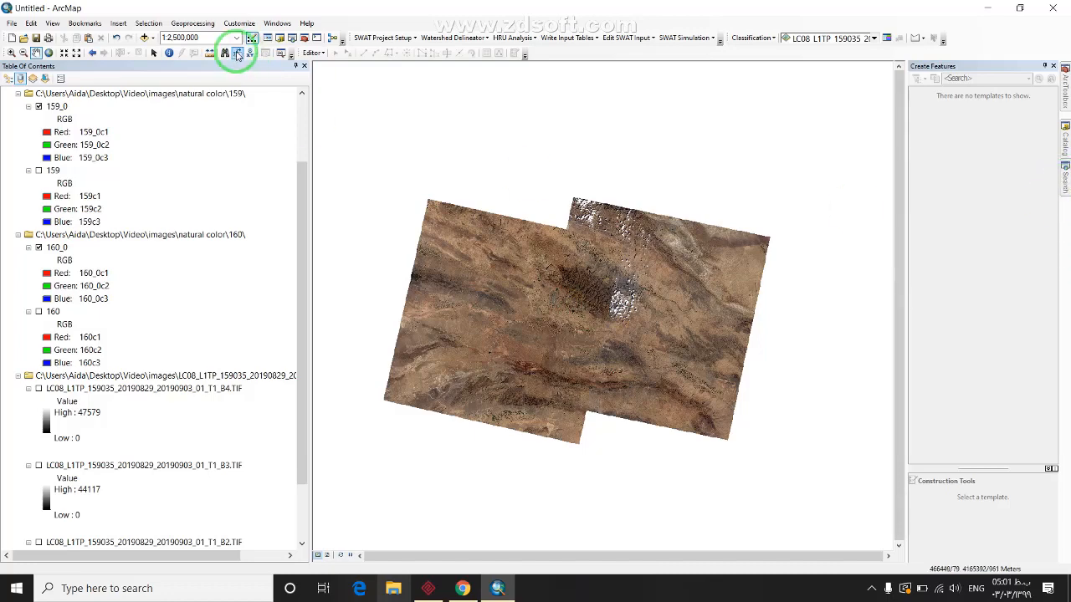
Add ney.shp to the map, then remove the ney layer again
click(143, 38)
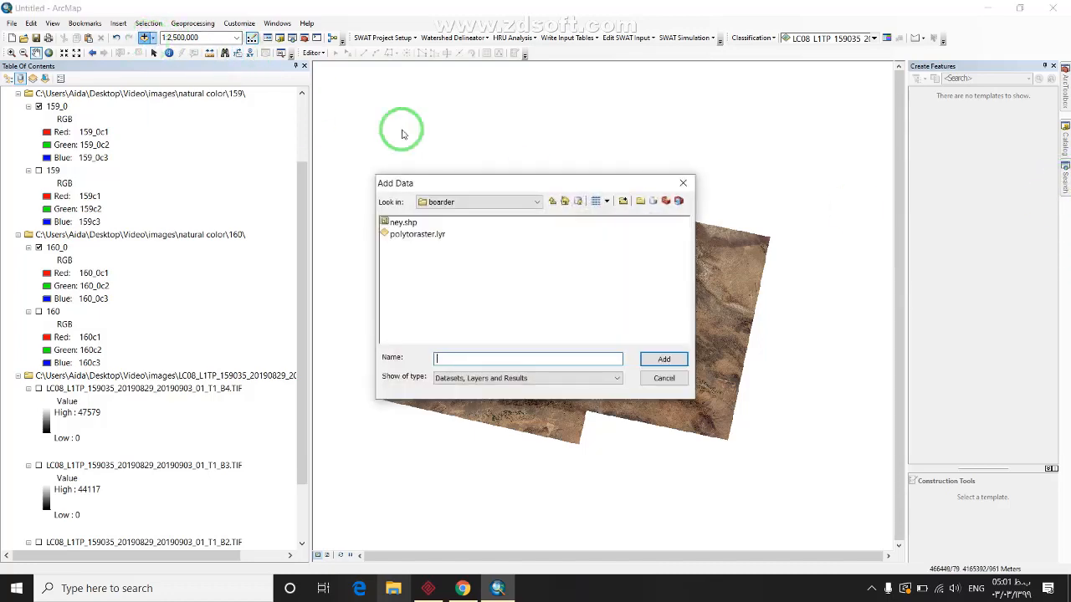
click(402, 223)
click(663, 358)
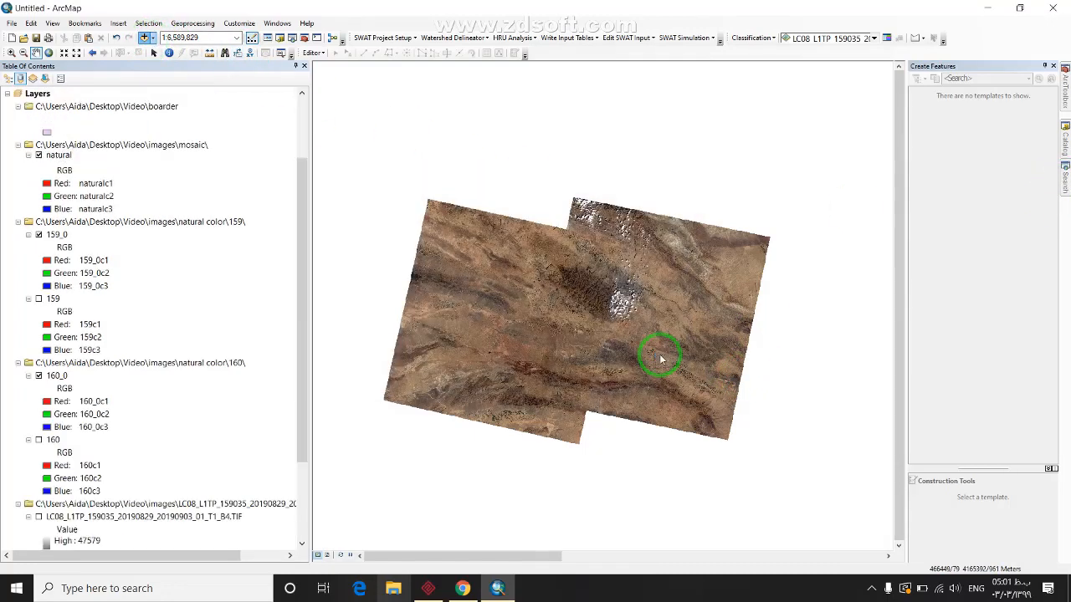
scroll(74, 430, down, 3)
scroll(74, 432, up, 5)
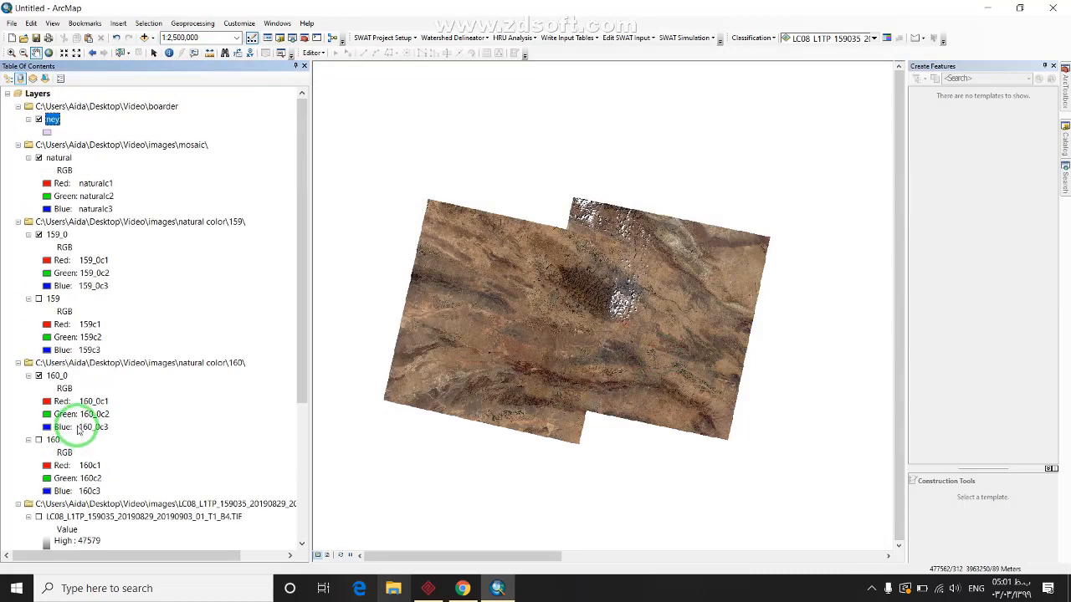
click(41, 123)
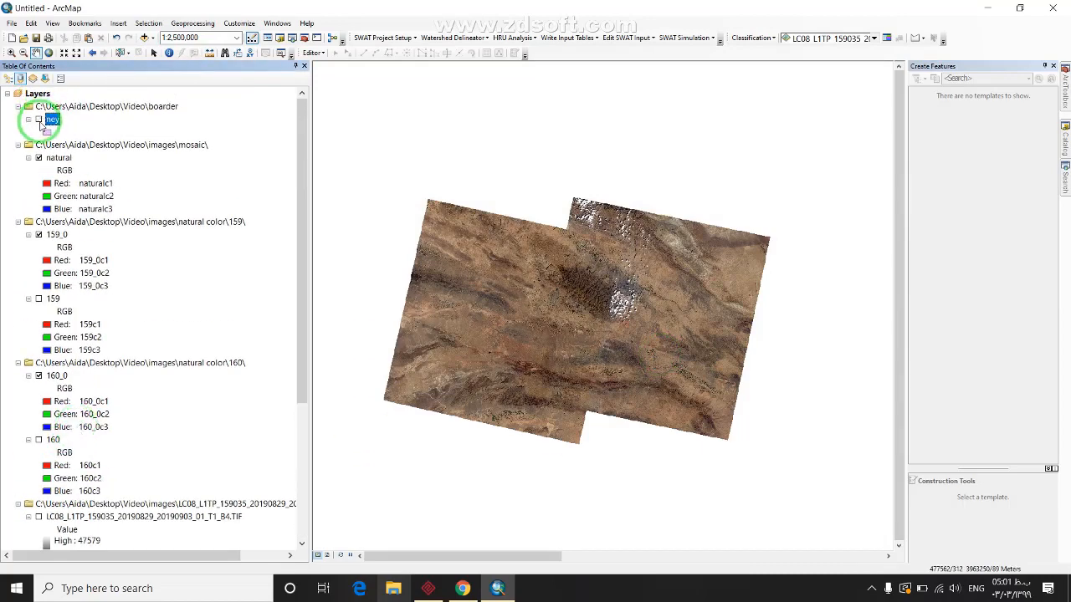
click(53, 122)
right_click(53, 122)
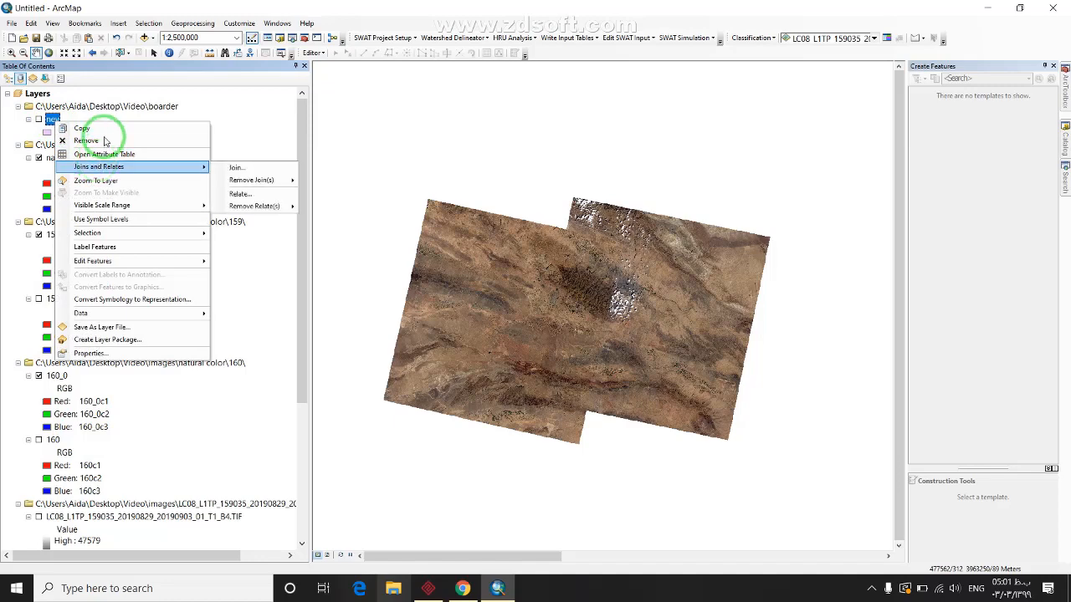
click(106, 139)
Add the layerney.shp watershed polygon to the map
click(143, 38)
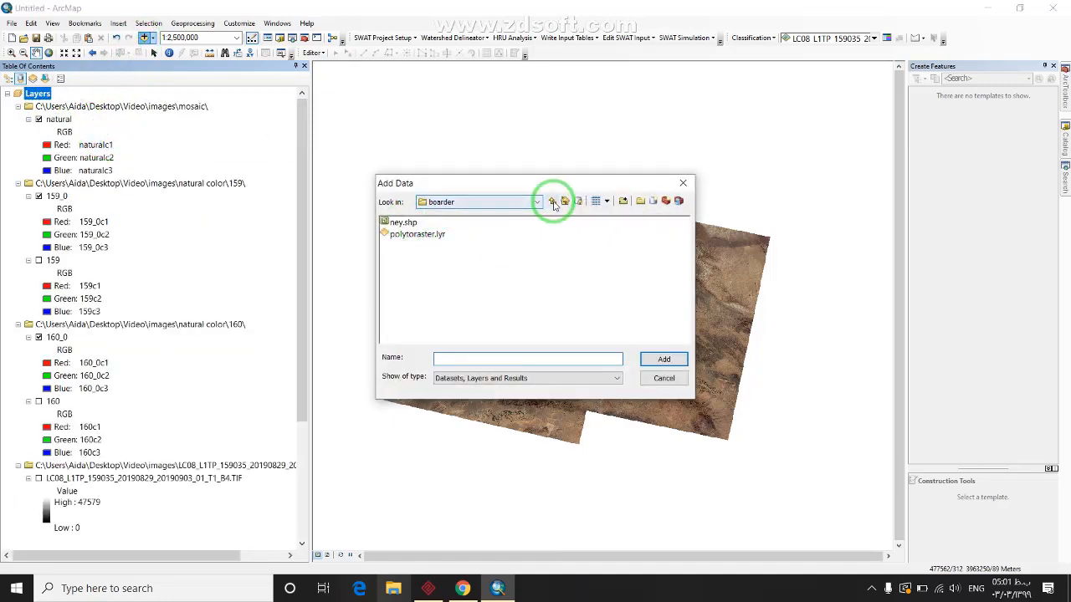
click(418, 235)
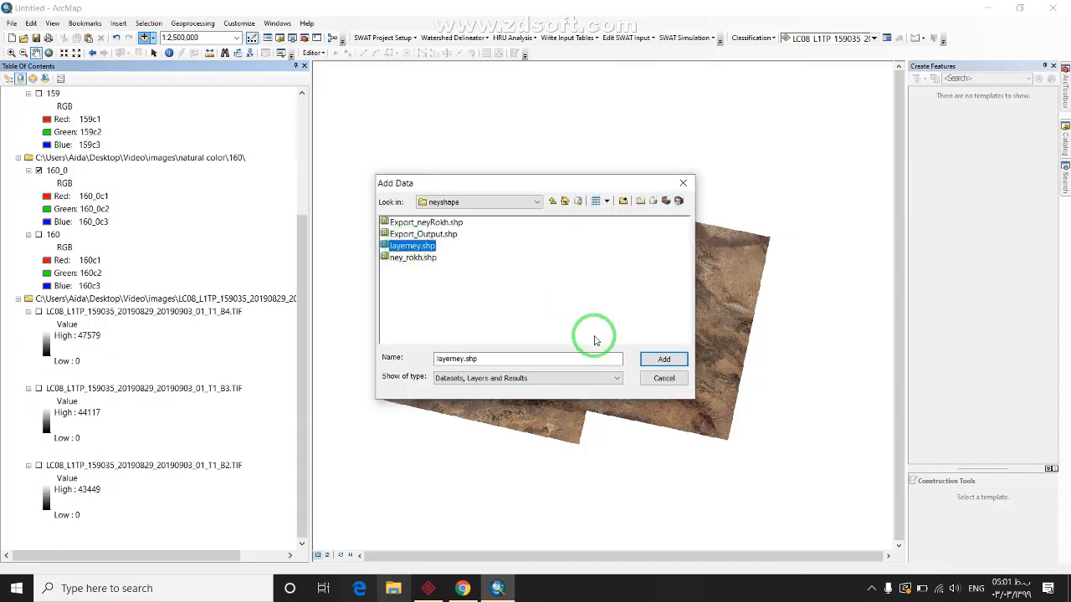
click(662, 359)
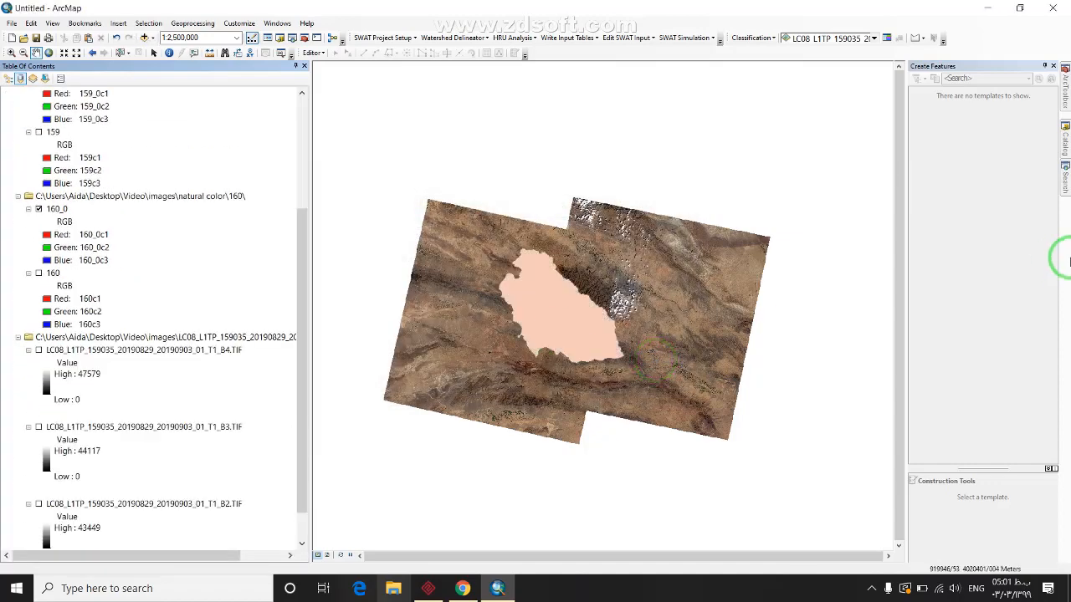
Run Extract by Mask on natural with layerney as mask, outputting mask\natural_
click(1064, 174)
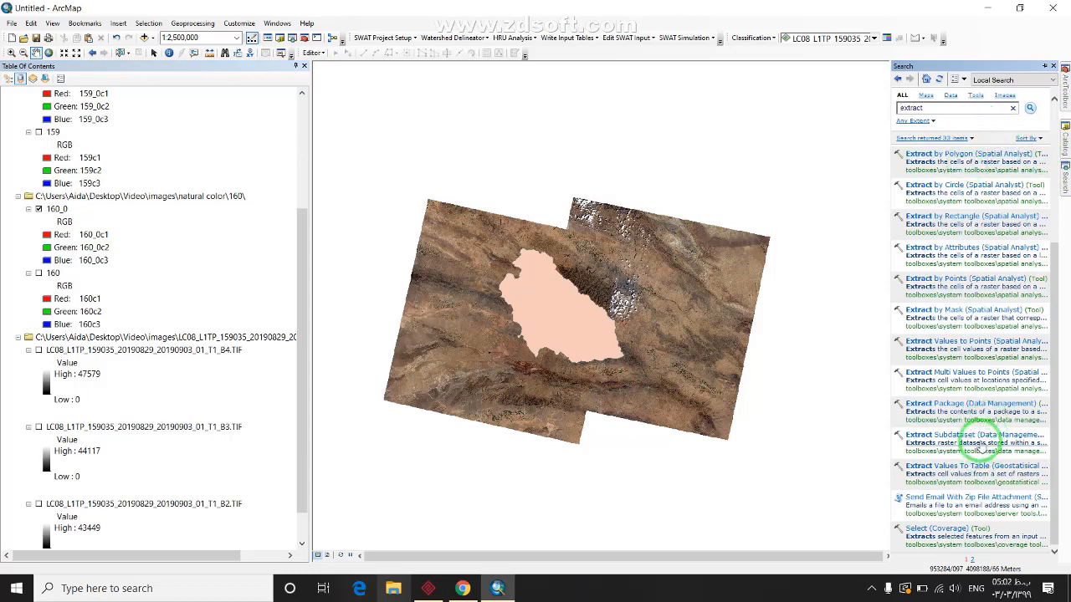
click(972, 310)
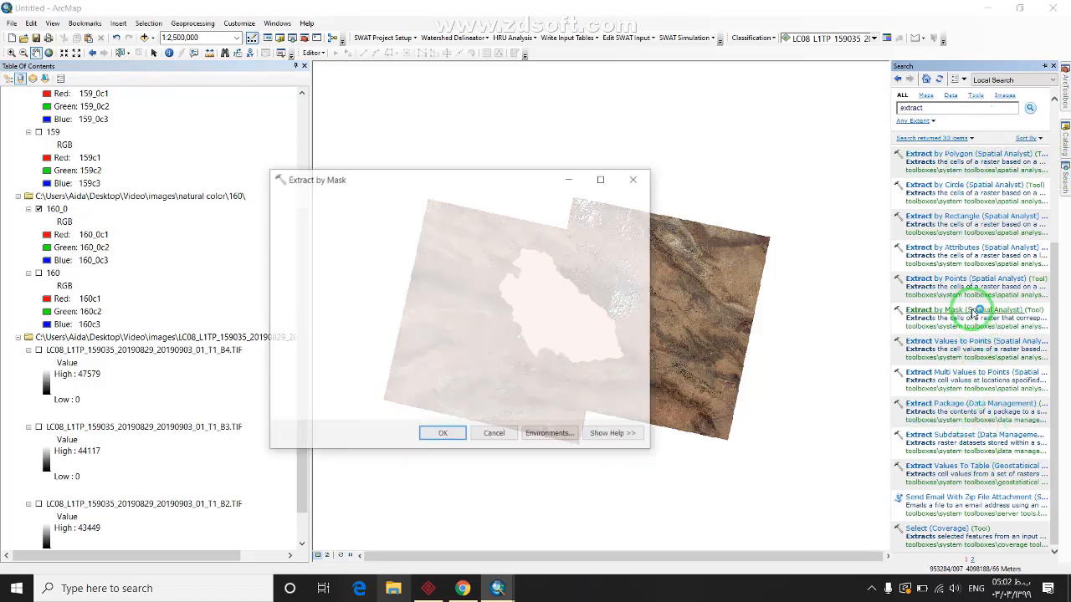
click(607, 216)
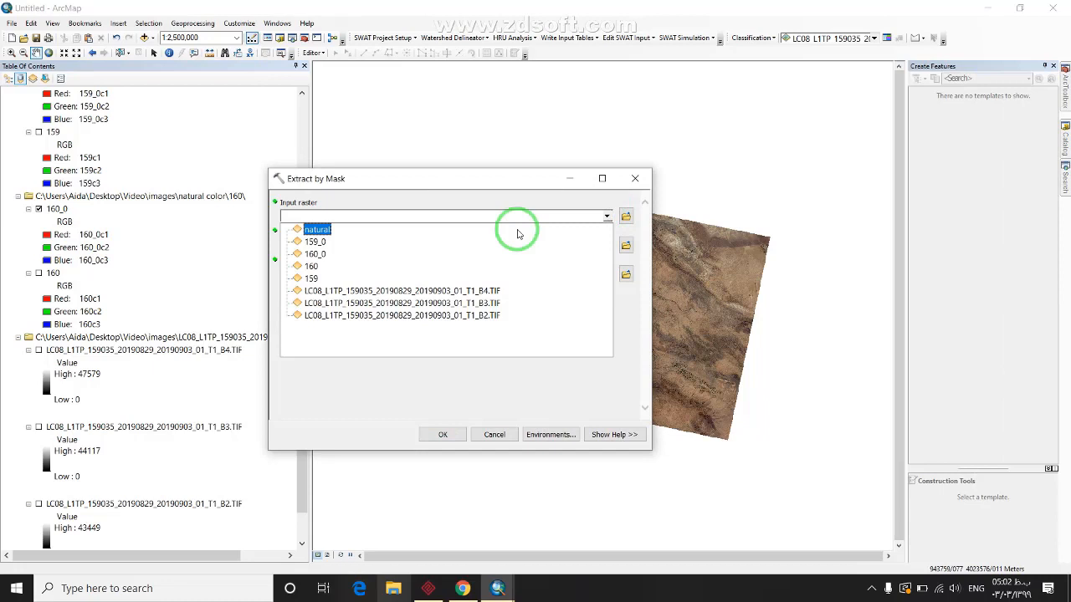
click(327, 231)
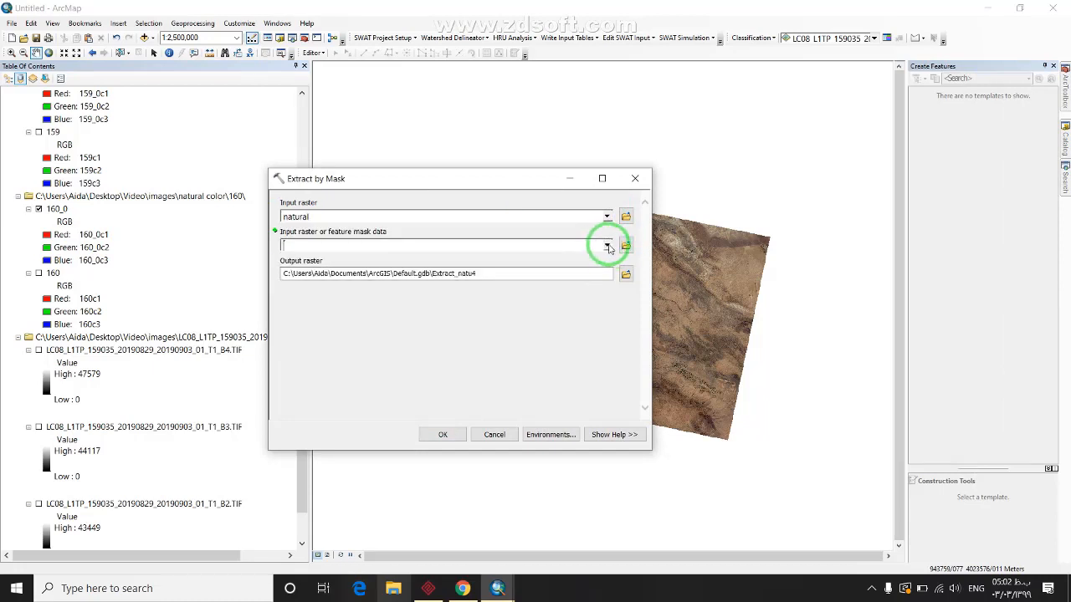
click(607, 245)
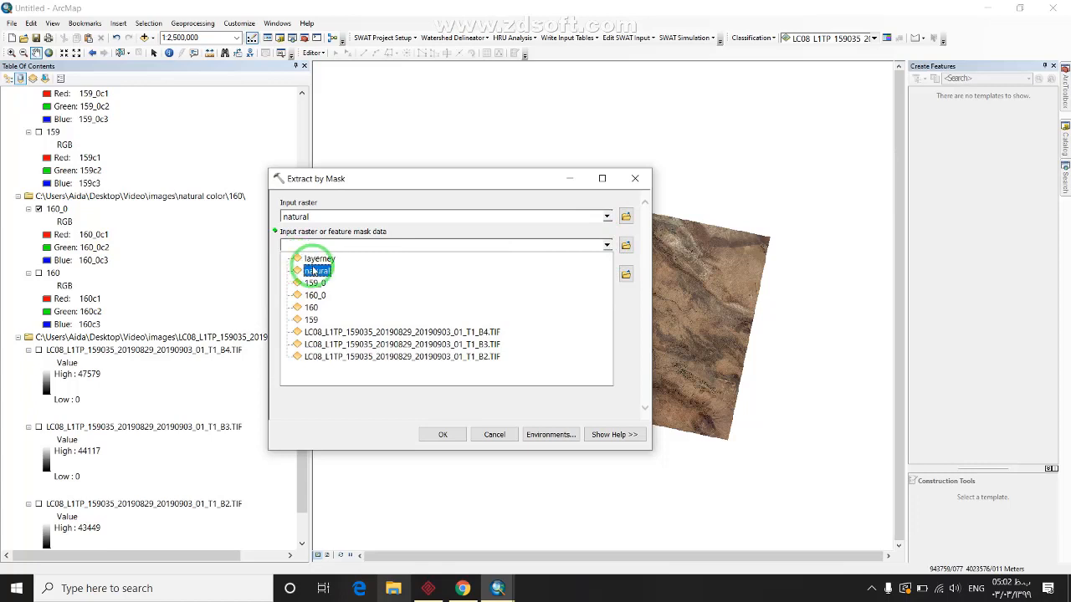
click(314, 259)
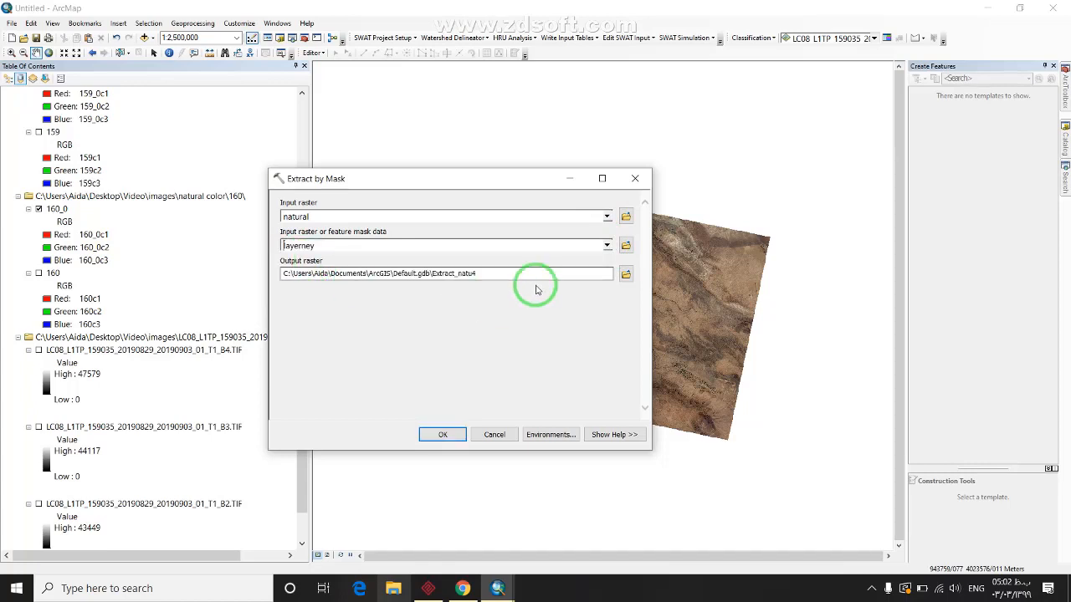
click(627, 275)
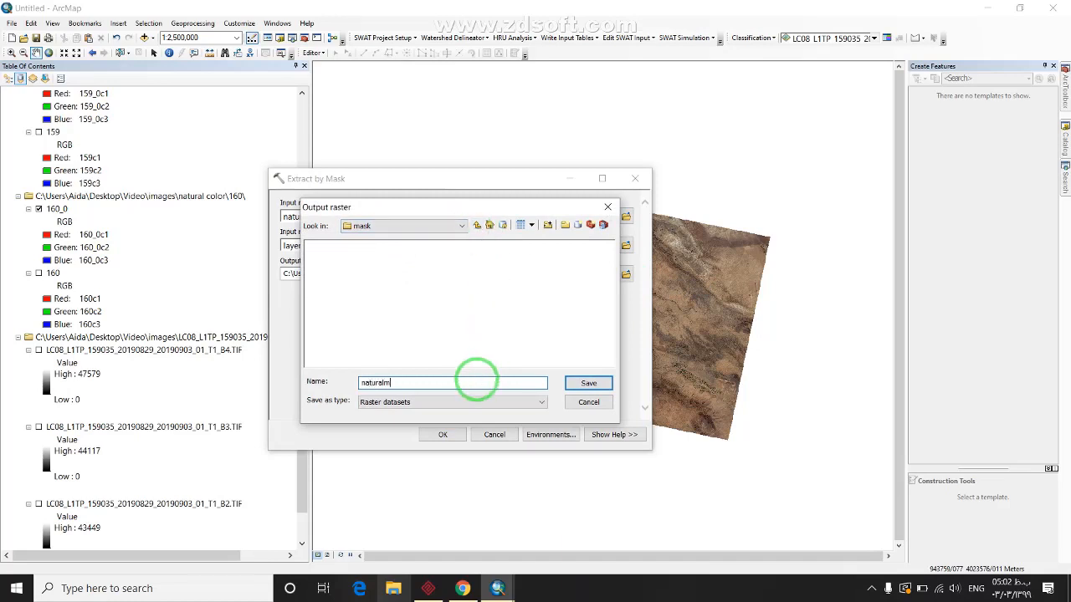
click(588, 382)
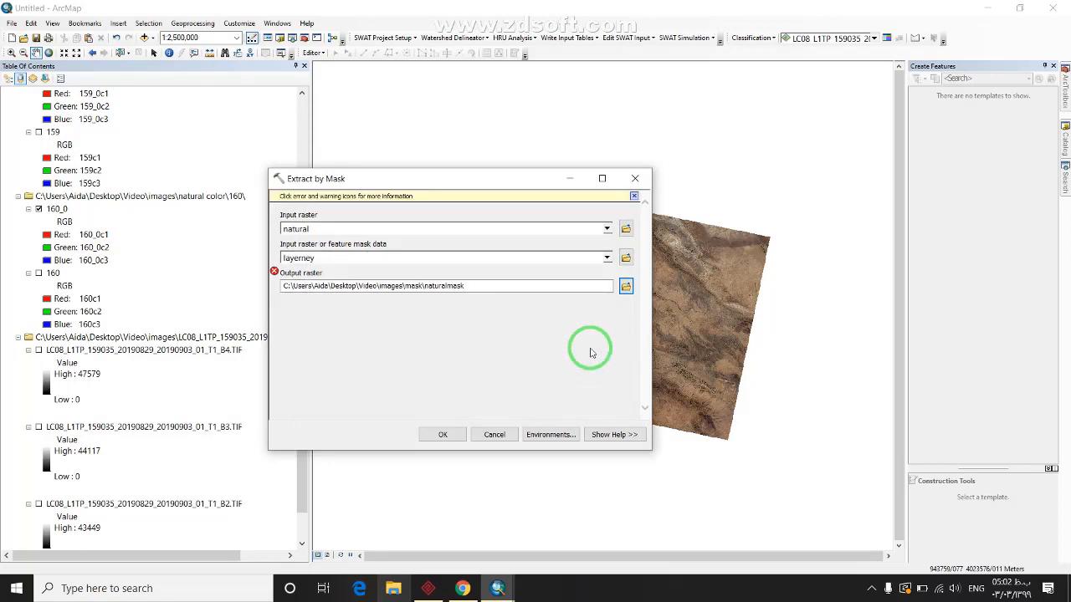
click(551, 291)
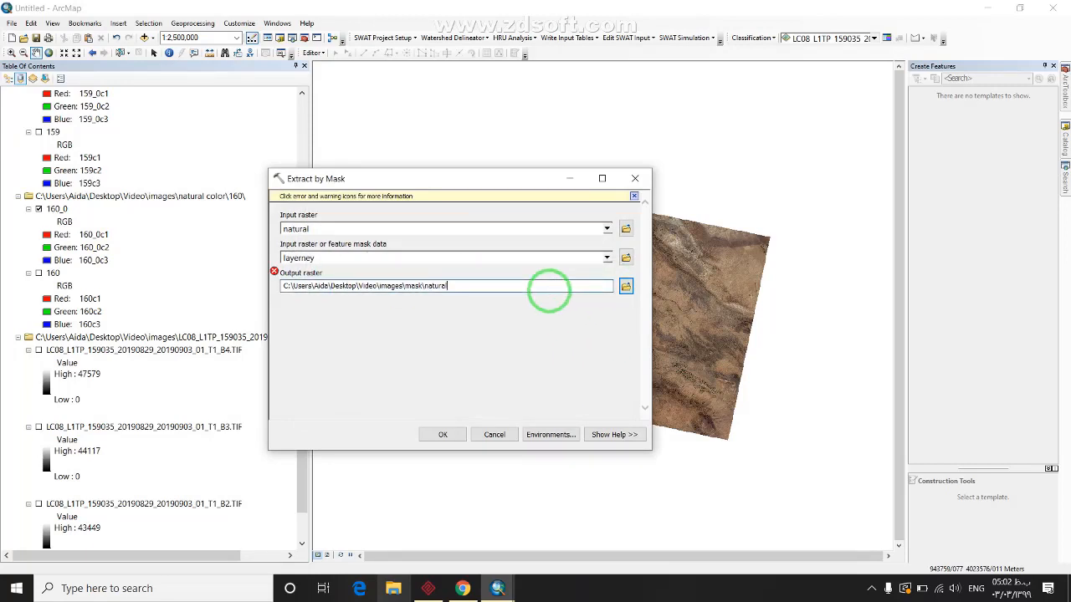
key(Tab)
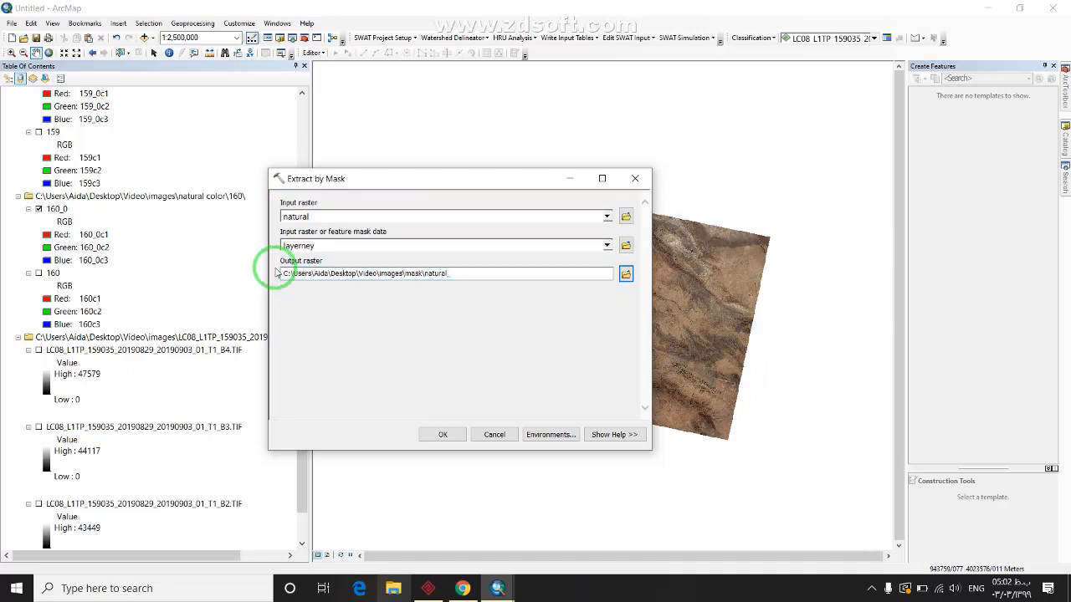
click(452, 434)
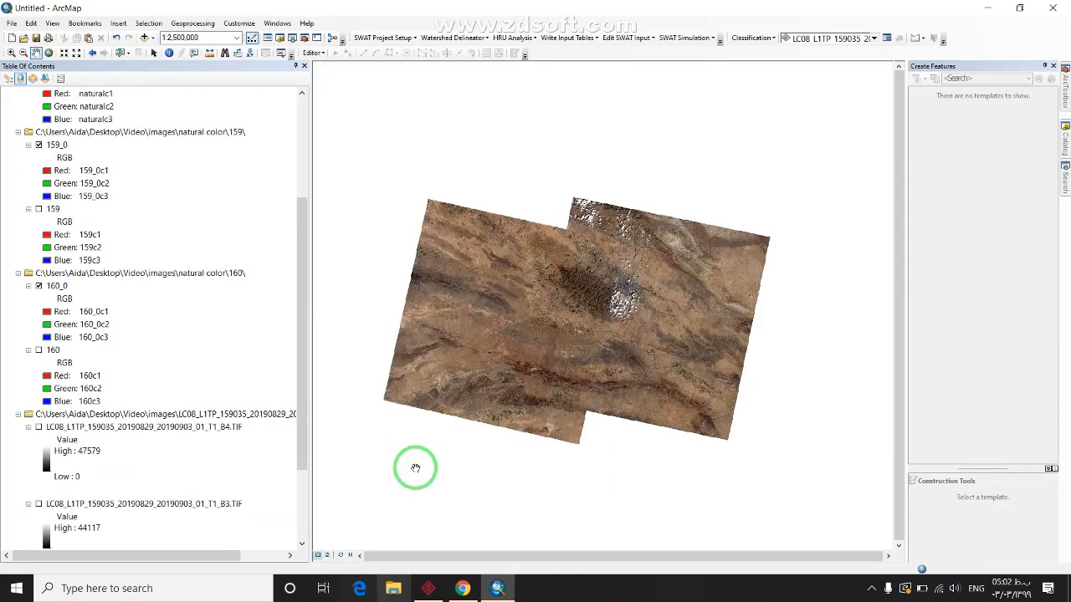
Zoom the map in and out to view the clipped natural_ raster within the watershed
scroll(658, 292, up, 1)
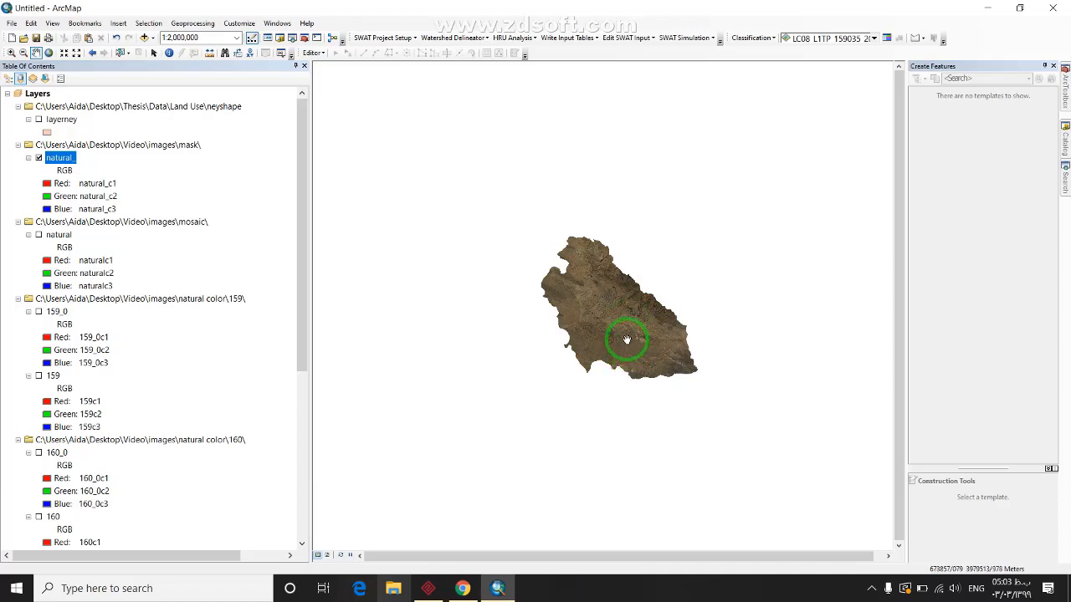
scroll(631, 309, down, 2)
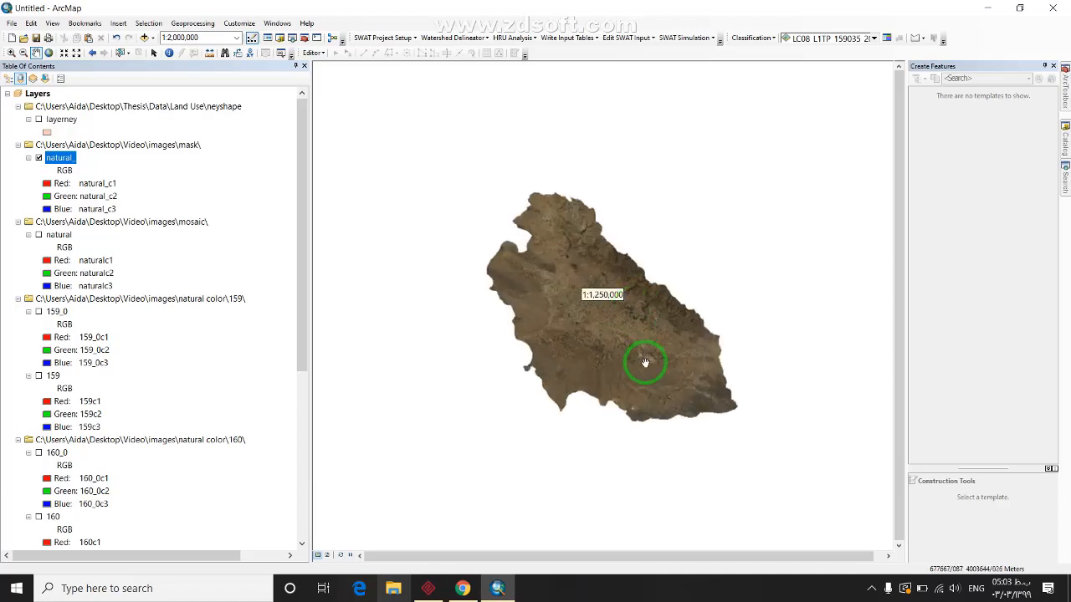
Remove the neyshape, mask and mosaic group layers from the map
click(95, 108)
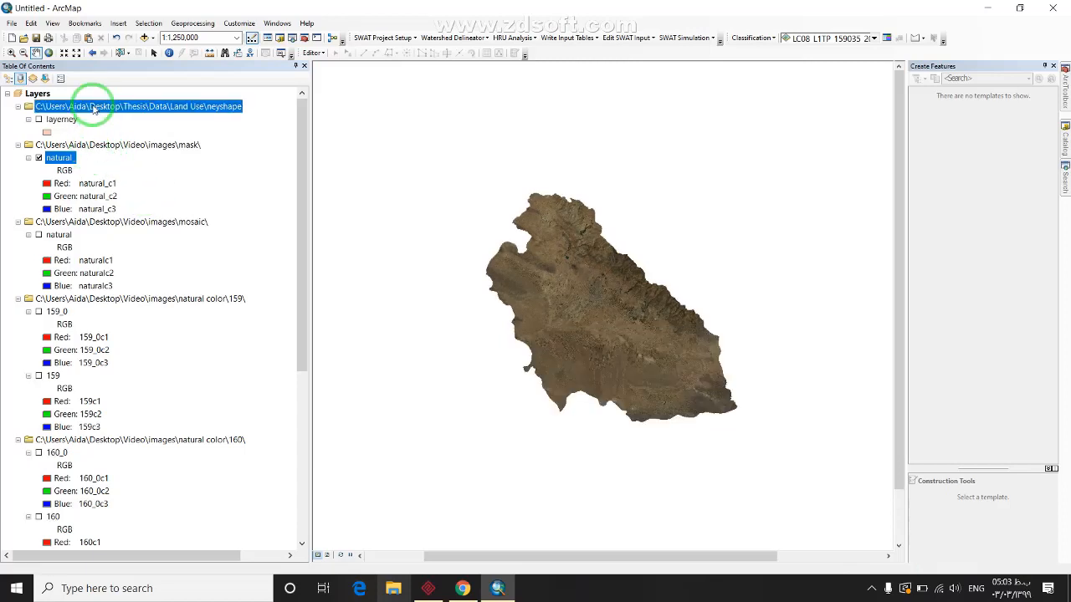
right_click(99, 108)
click(102, 111)
right_click(100, 110)
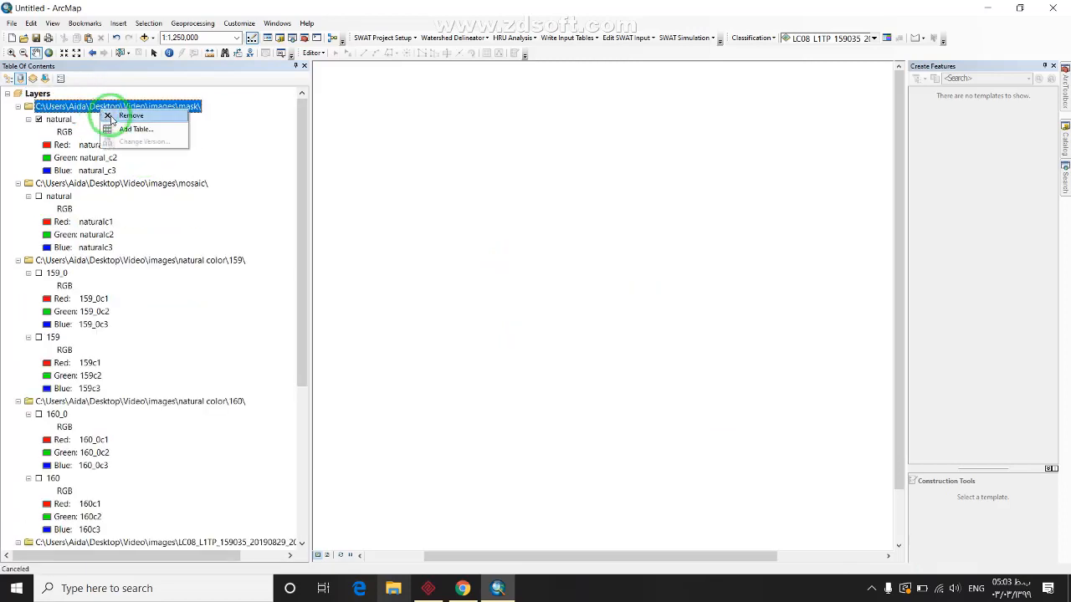
click(103, 113)
right_click(112, 107)
click(118, 117)
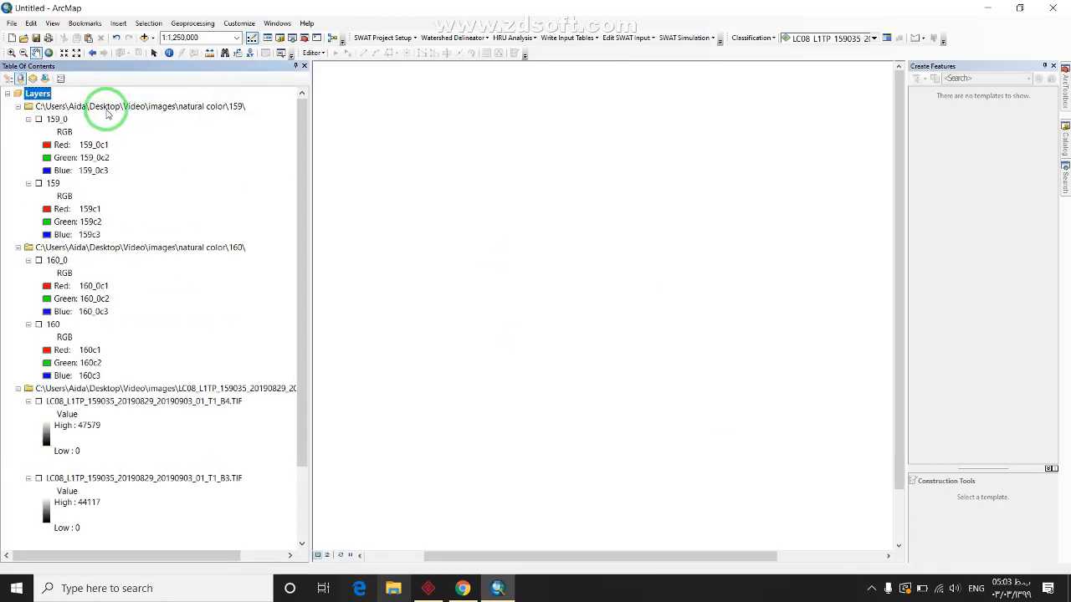
Remove the 159 and 160 natural color groups and the LC08 band group, emptying the map
right_click(113, 108)
click(119, 113)
right_click(114, 107)
click(119, 113)
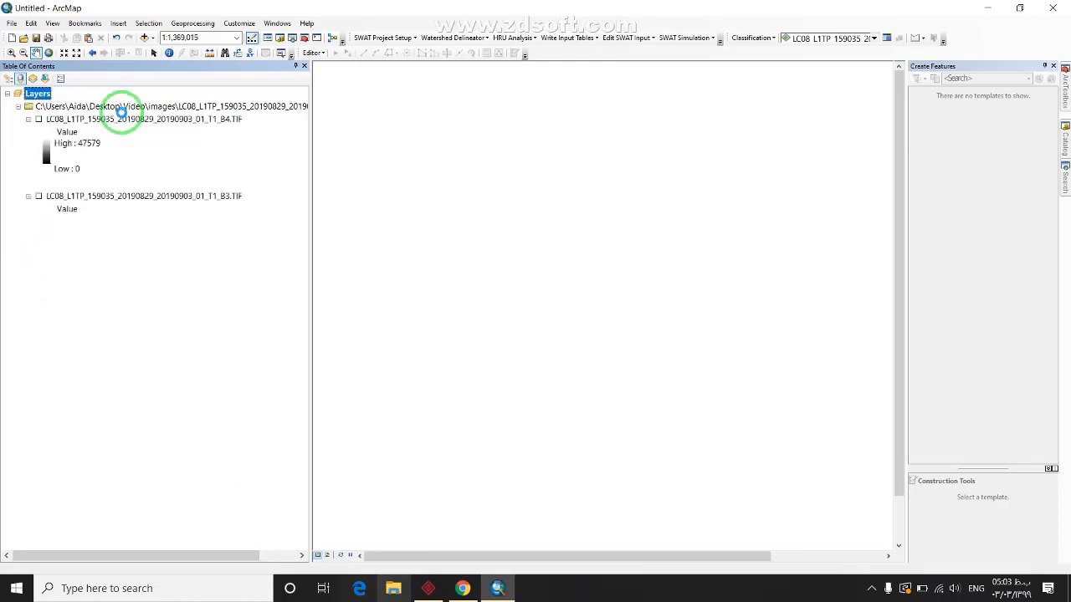
right_click(114, 107)
click(118, 115)
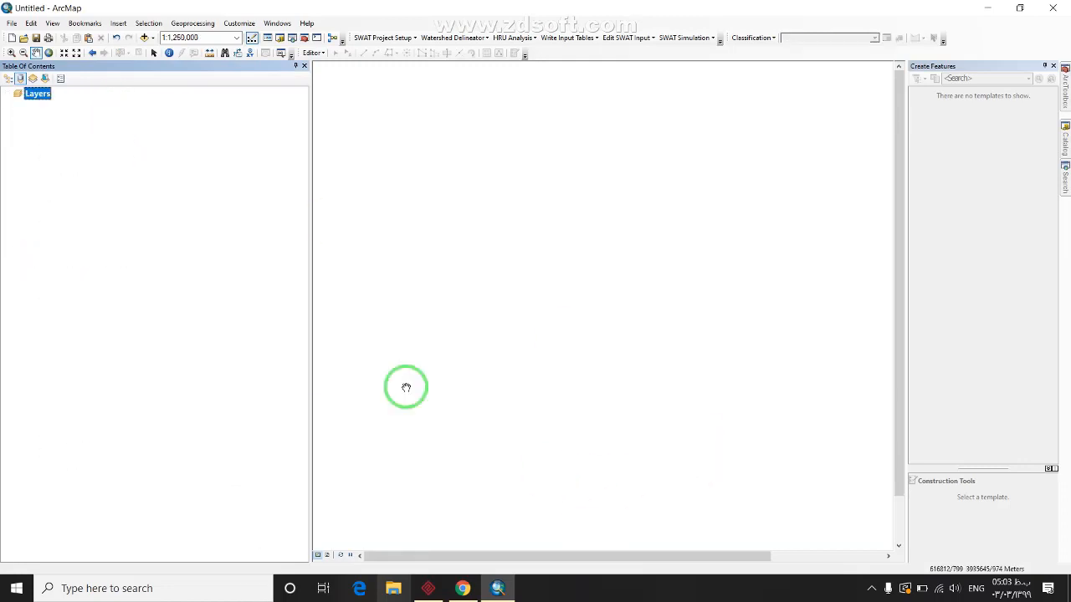
click(462, 588)
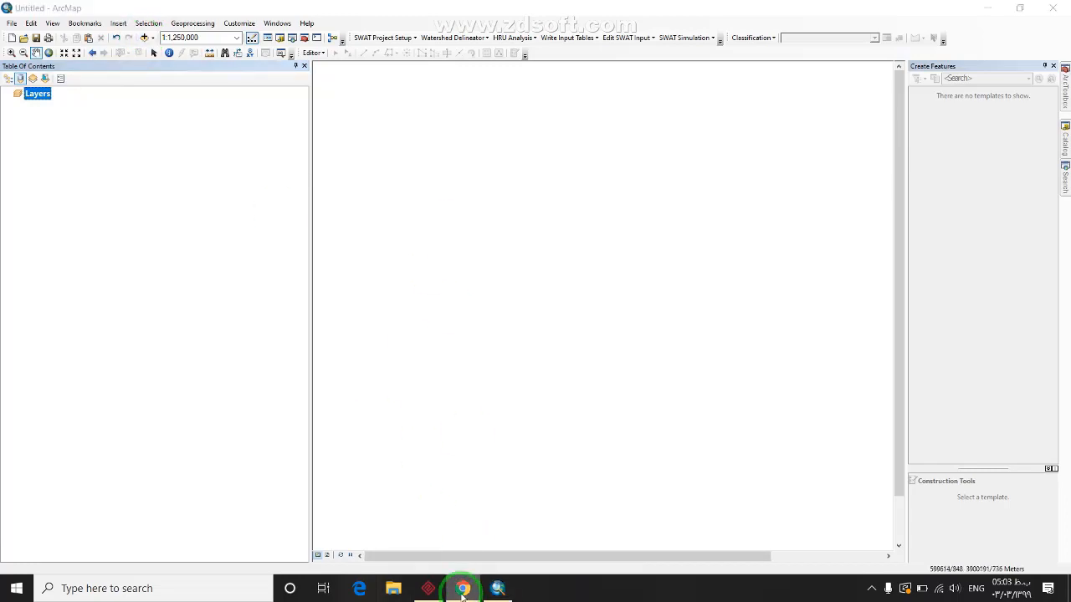
Find the Landsat 8 bands table, confirm Band 5 is Near-infrared, then start Add Data in ArcMap
scroll(691, 254, down, 1)
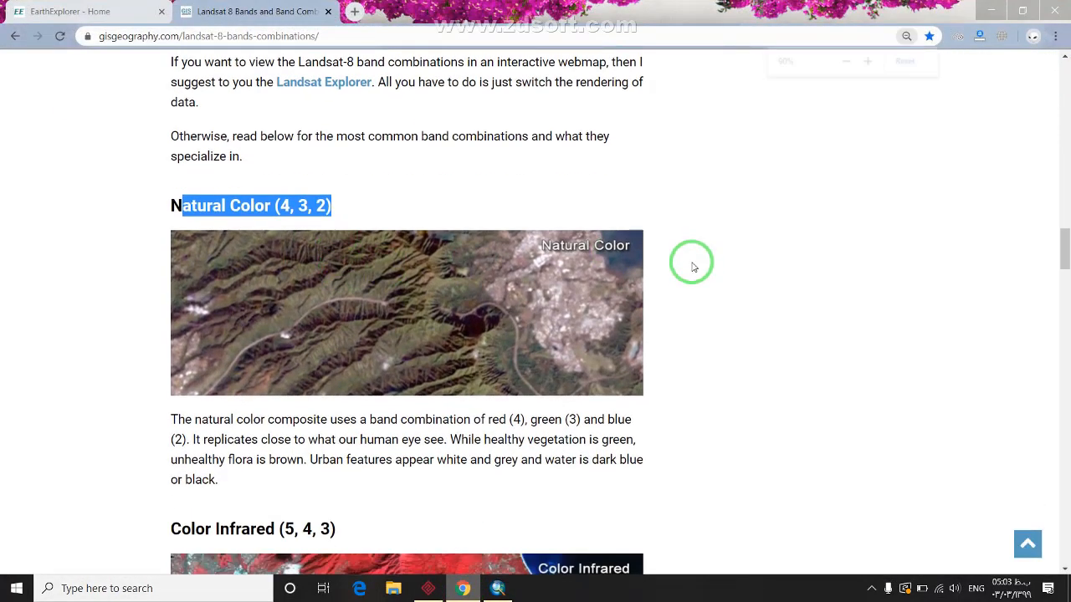
scroll(661, 279, down, 1)
scroll(629, 292, down, 4)
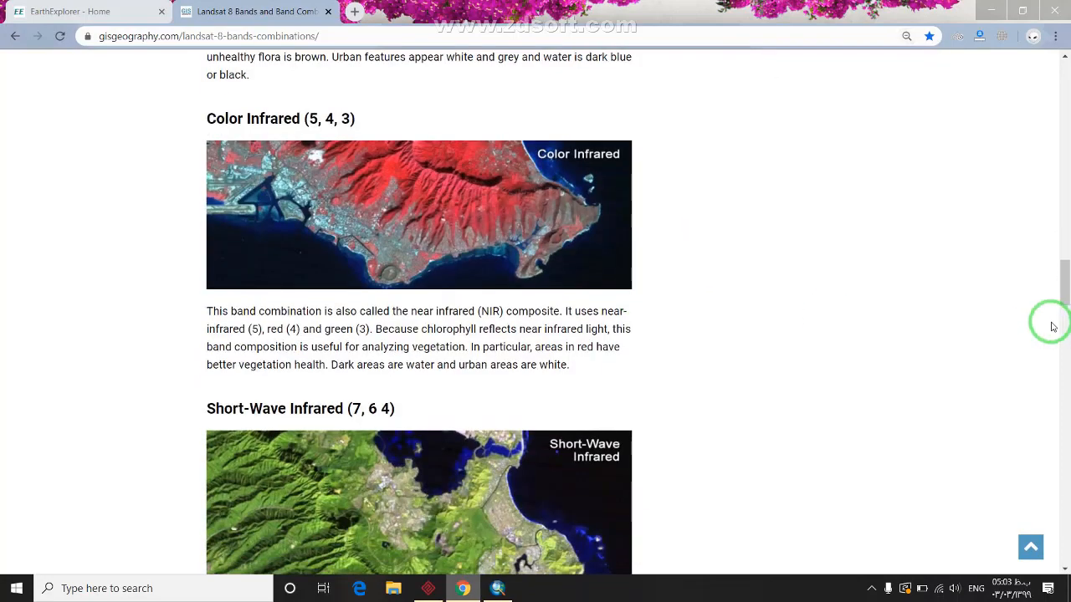
drag(1063, 330, 1062, 146)
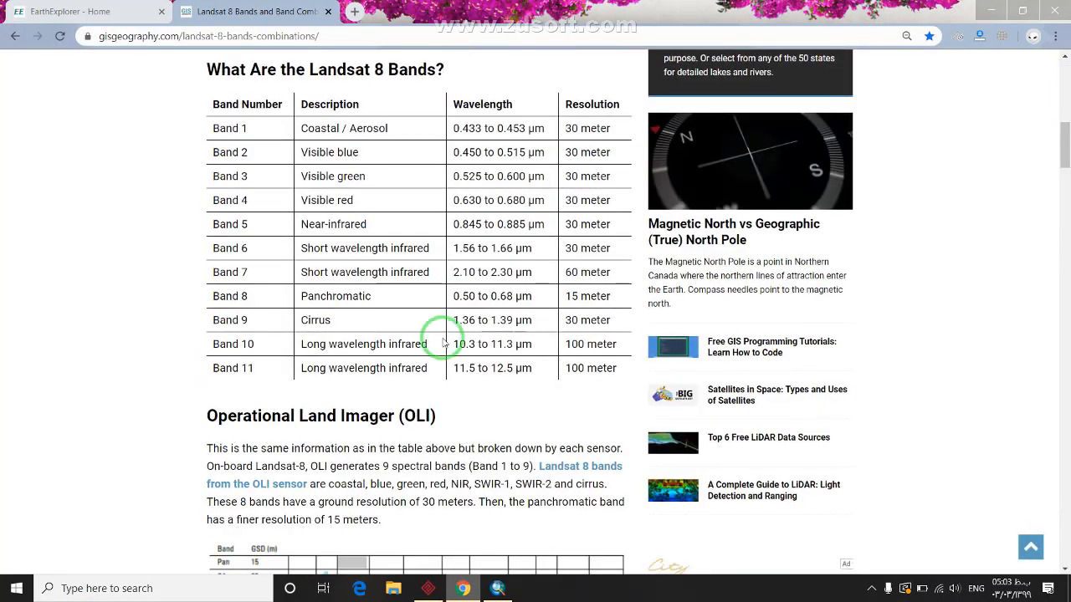
triple_click(357, 221)
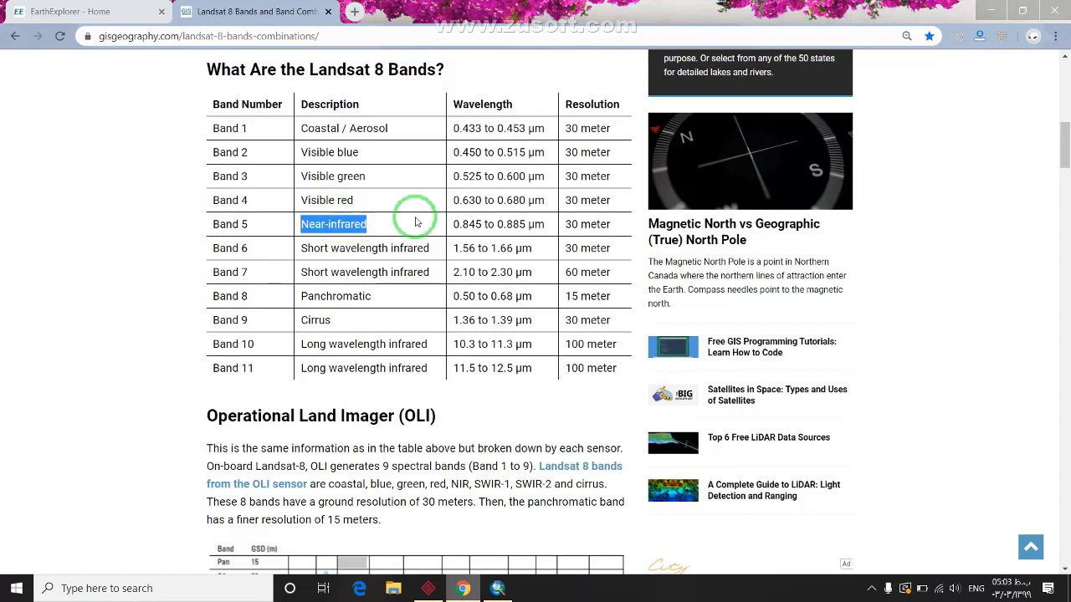
click(987, 11)
click(144, 38)
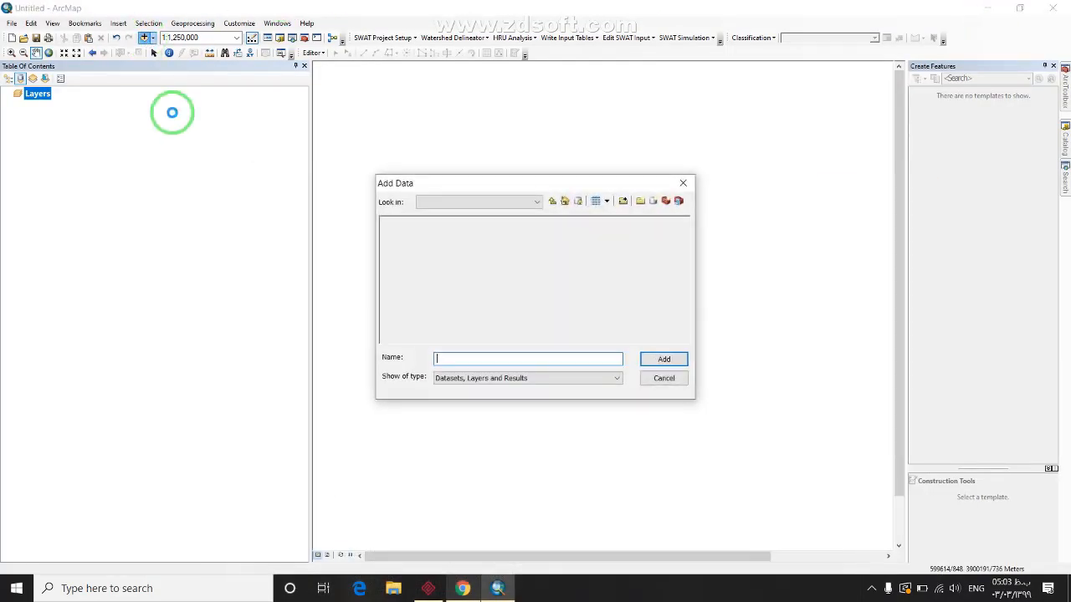
Browse to Video\images and add the 159035 scene's B5.TIF to the map
click(542, 202)
click(542, 202)
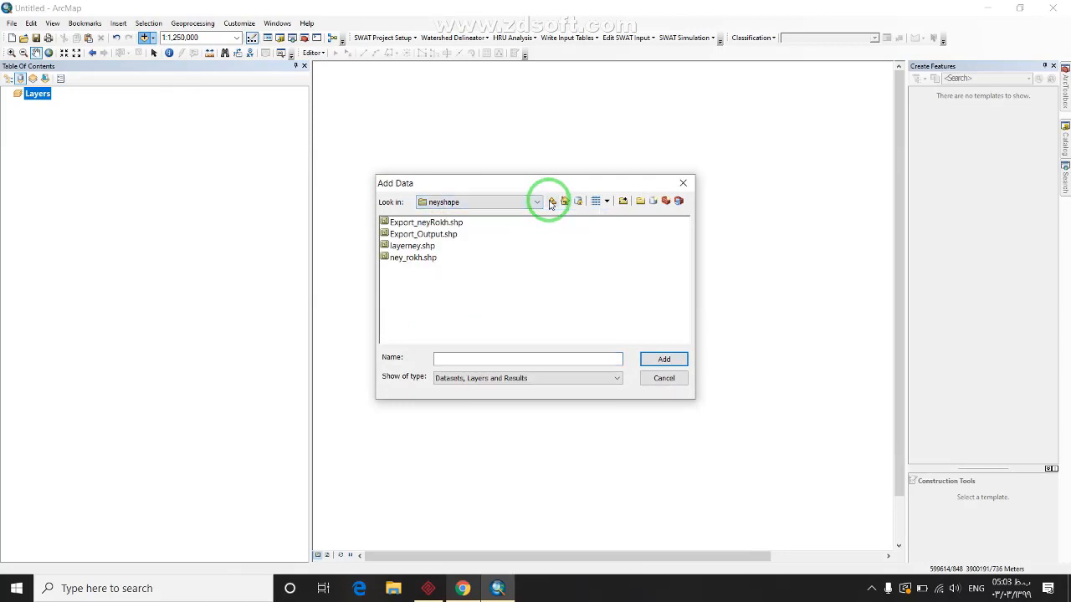
click(551, 201)
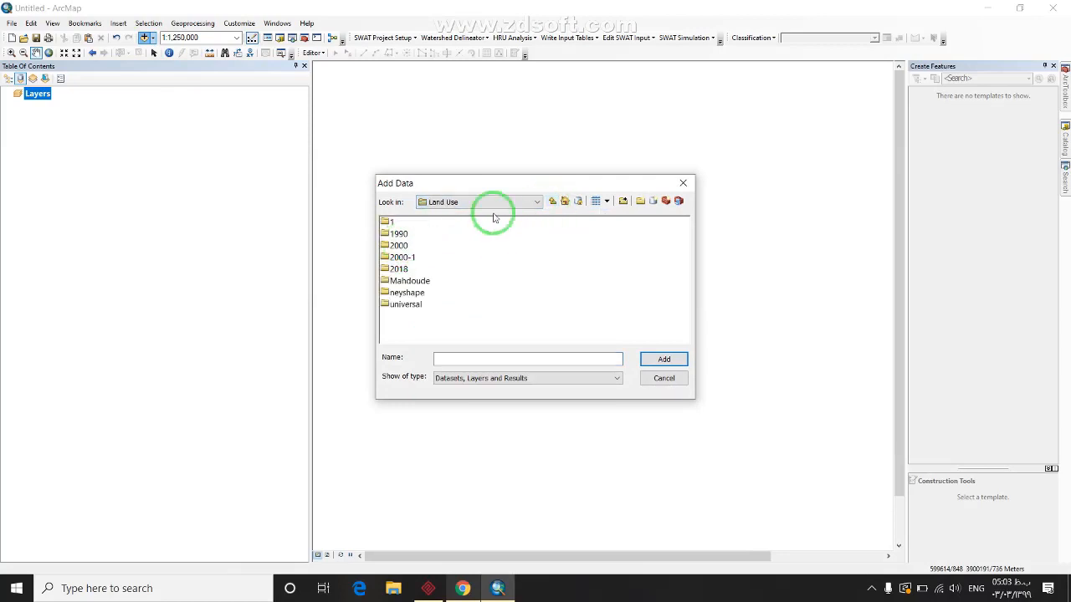
click(552, 201)
click(553, 202)
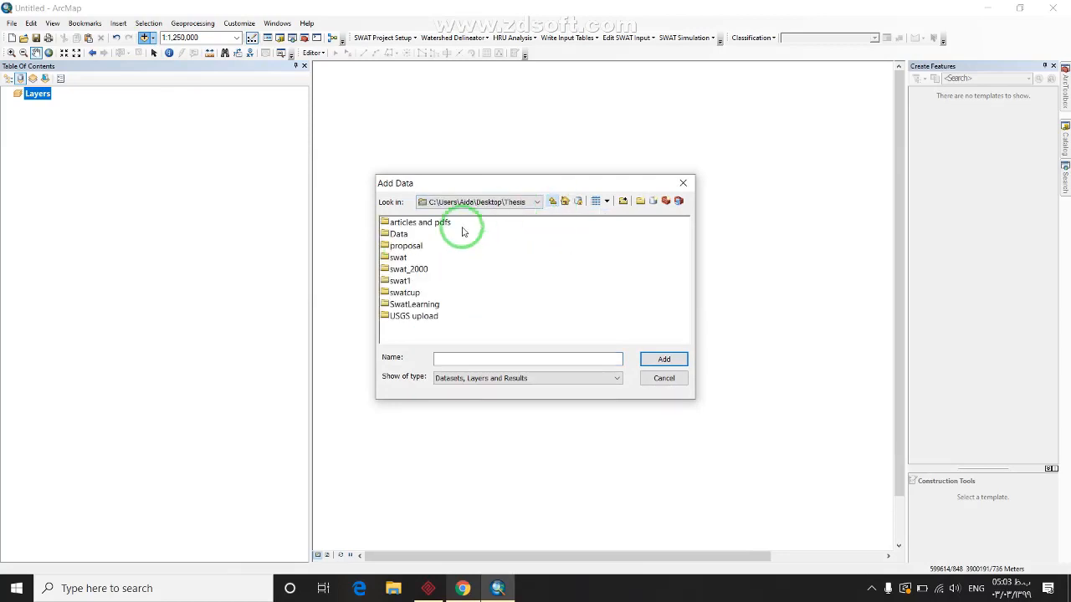
click(551, 202)
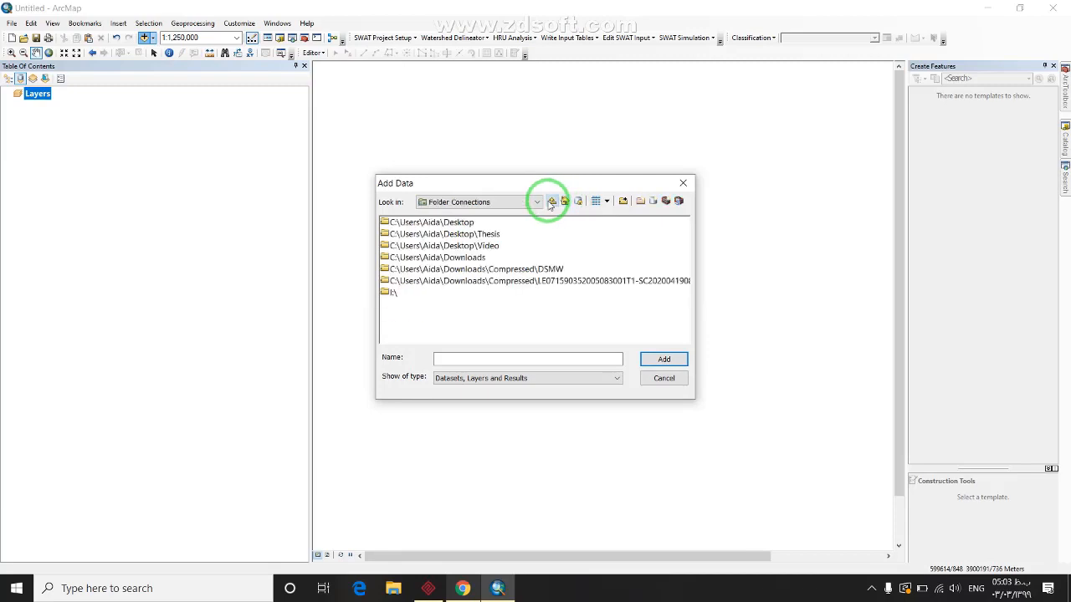
double_click(485, 247)
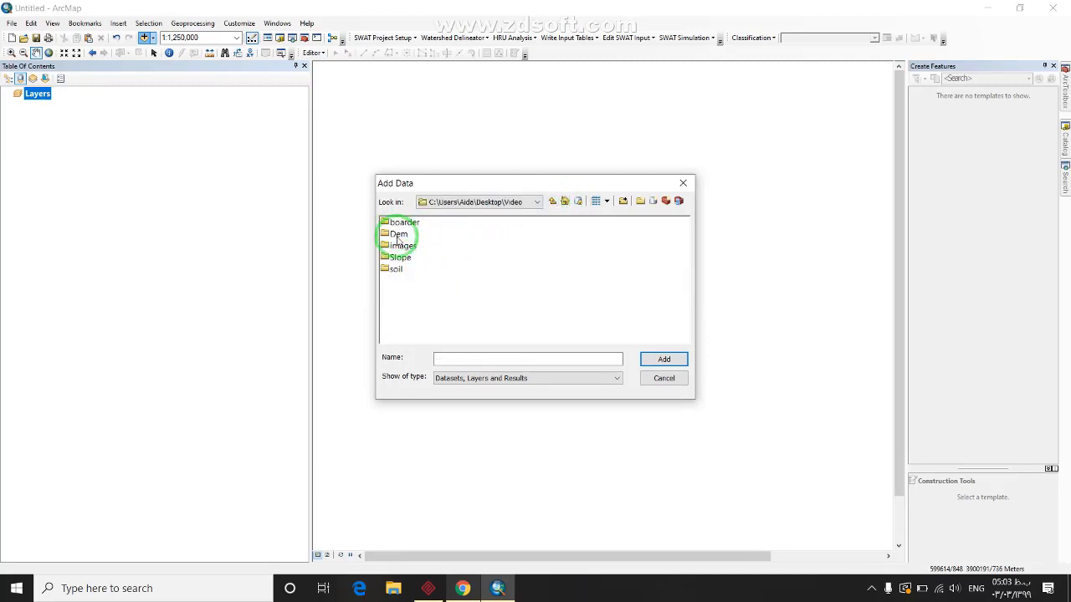
double_click(402, 245)
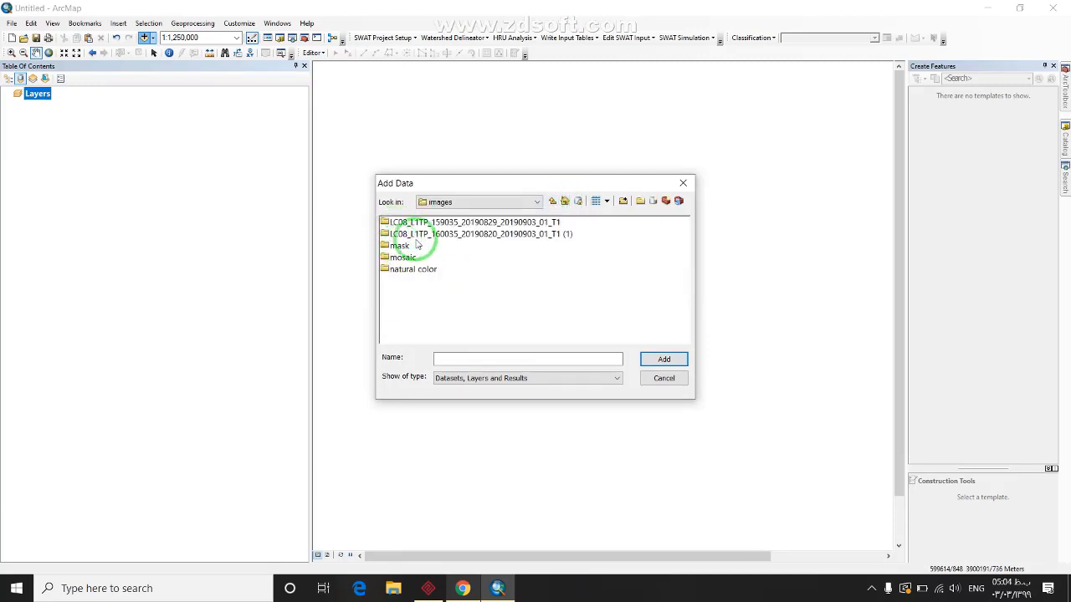
double_click(418, 223)
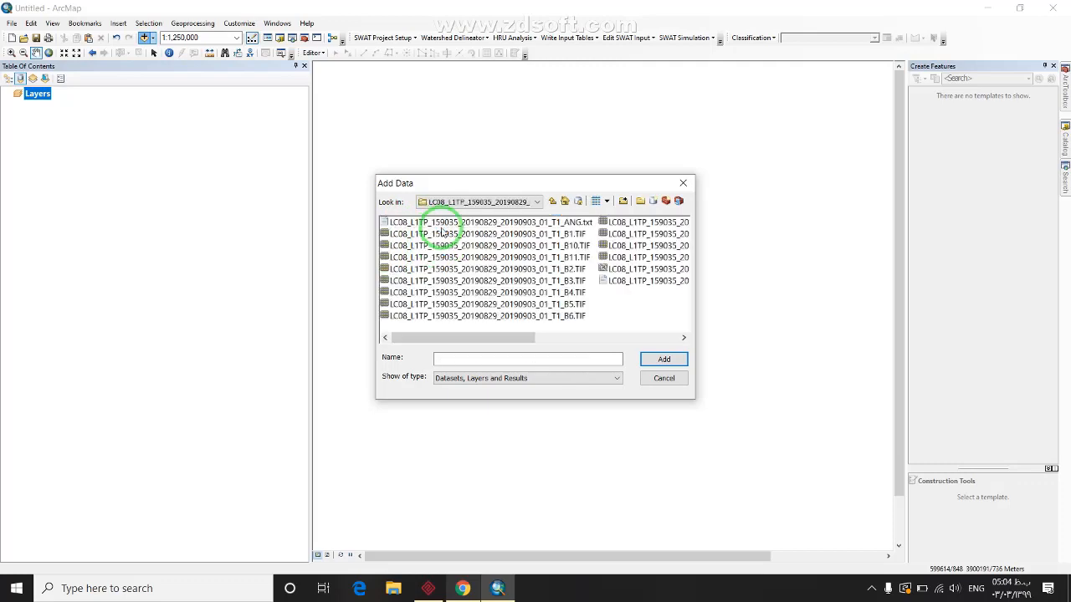
click(573, 304)
click(678, 365)
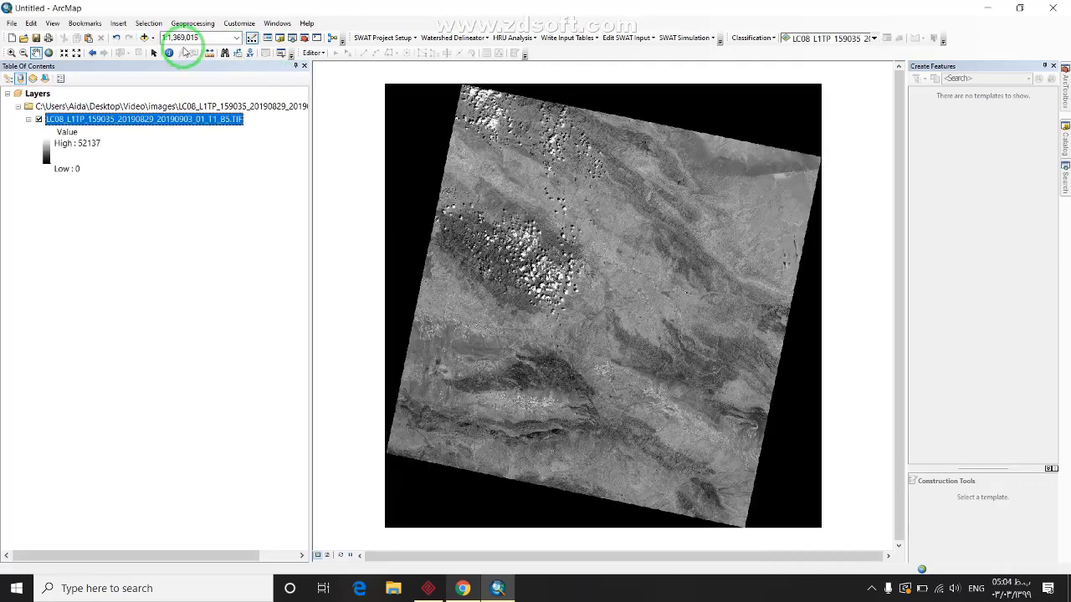
Add the 160035 scene's B5.TIF to the map as well and zoom out
click(145, 38)
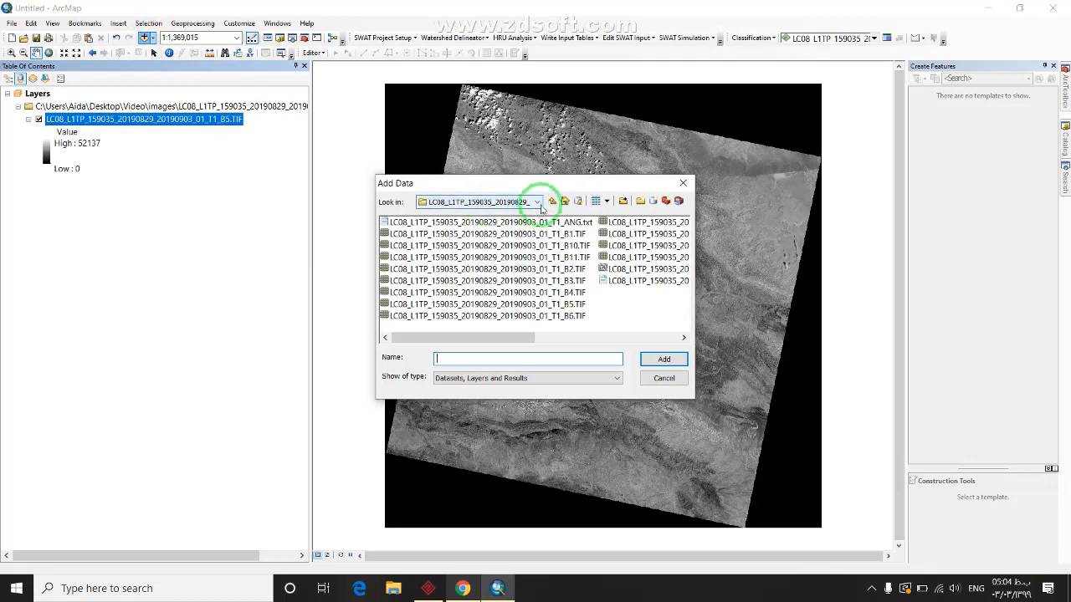
click(552, 201)
double_click(434, 235)
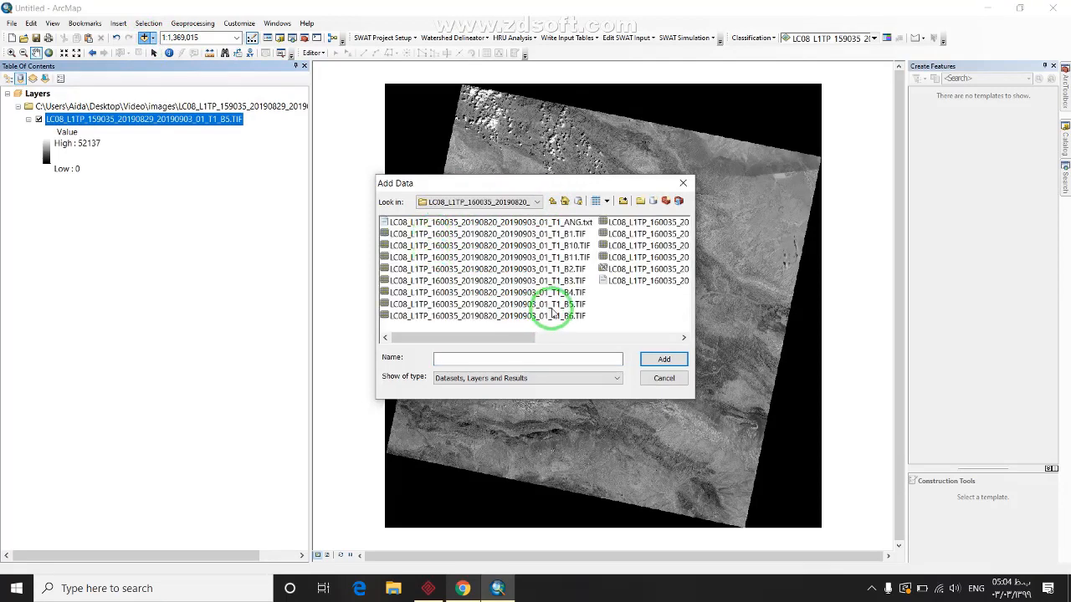
click(543, 305)
click(673, 359)
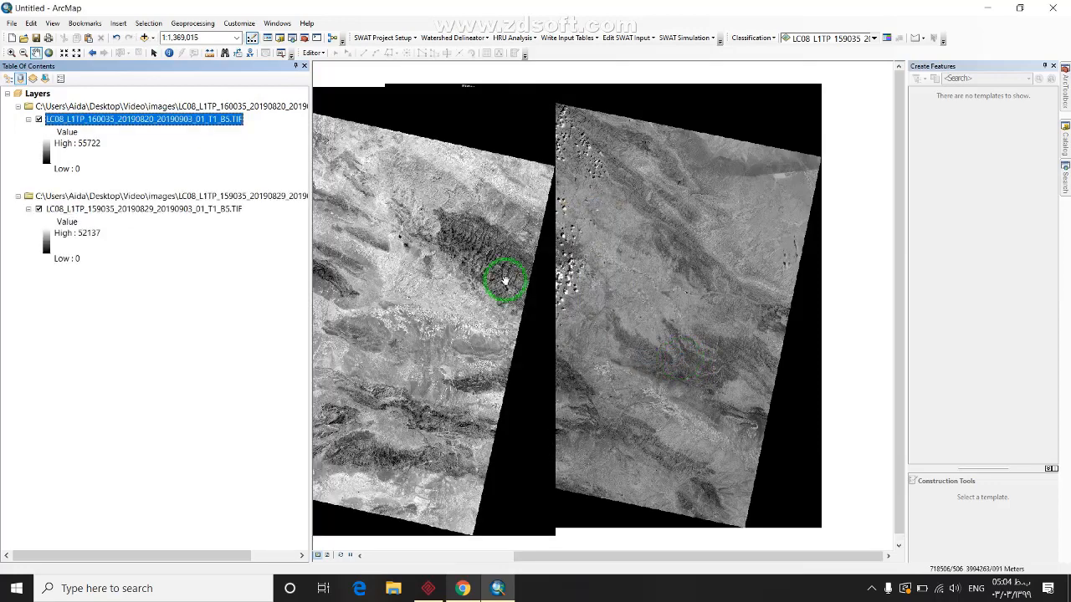
scroll(567, 280, up, 4)
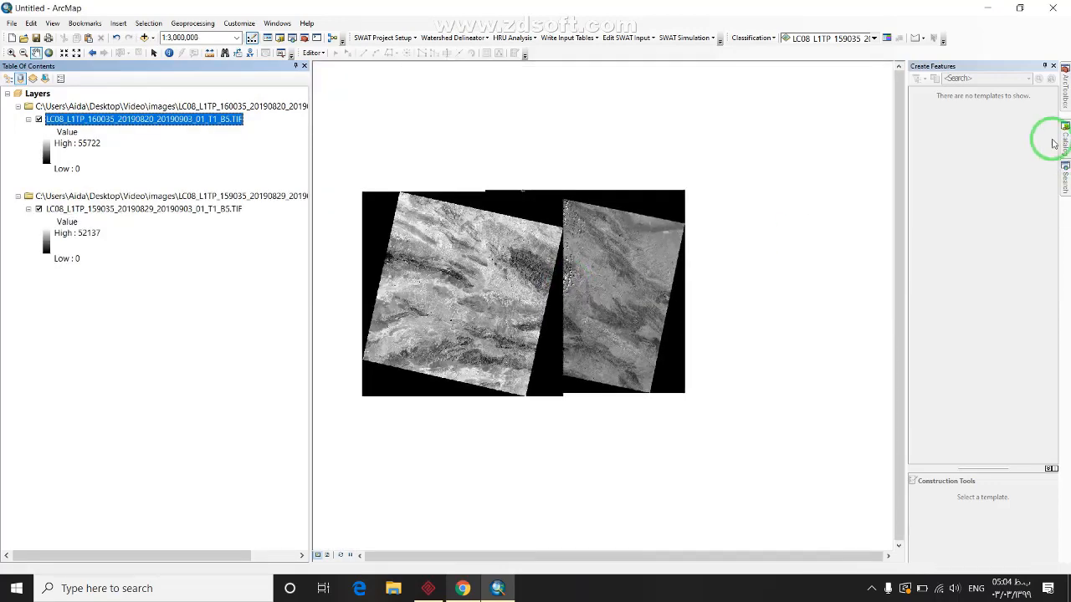
Open Mosaic To New Raster from the tool search, then close it without running
click(1062, 178)
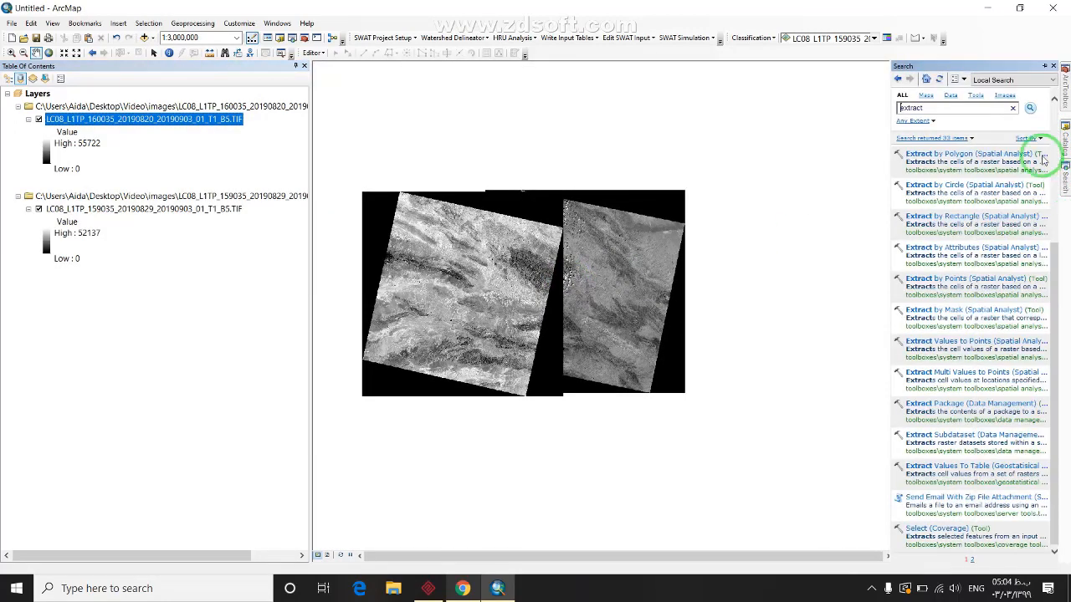
click(951, 107)
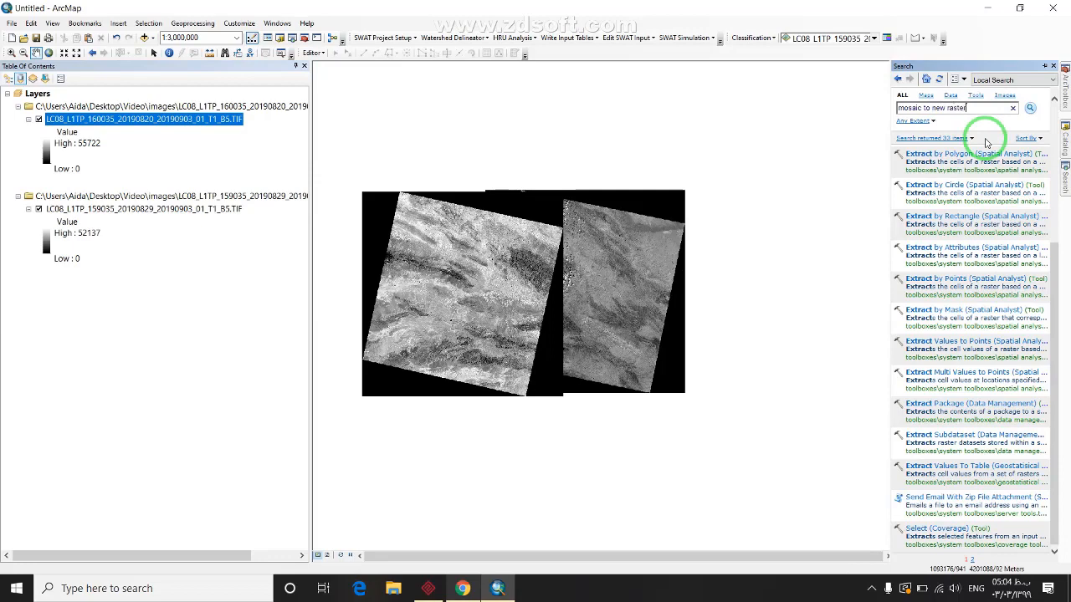
click(962, 150)
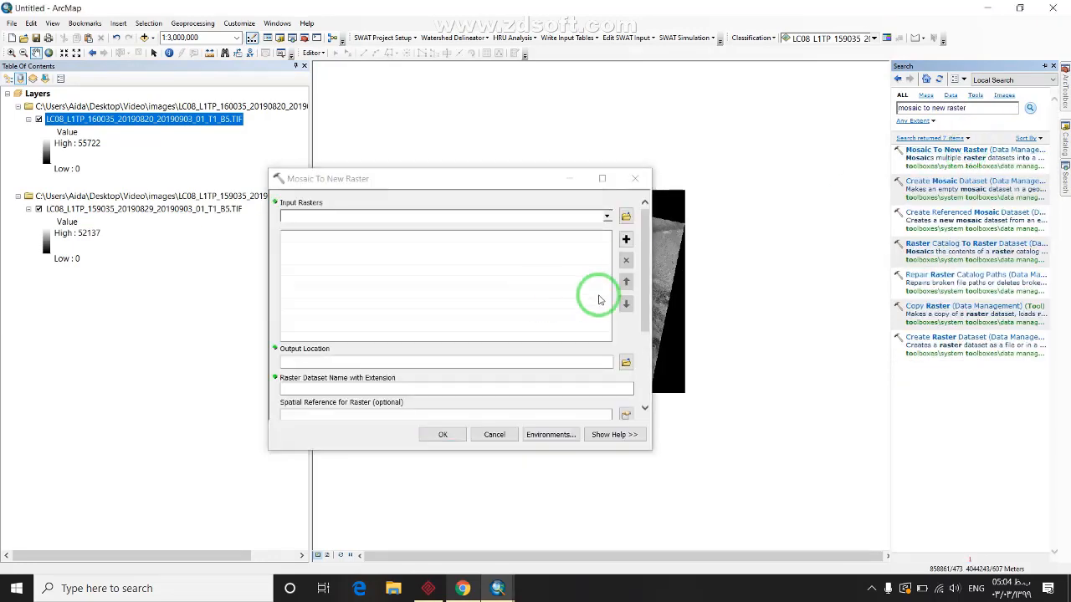
drag(643, 322, 627, 172)
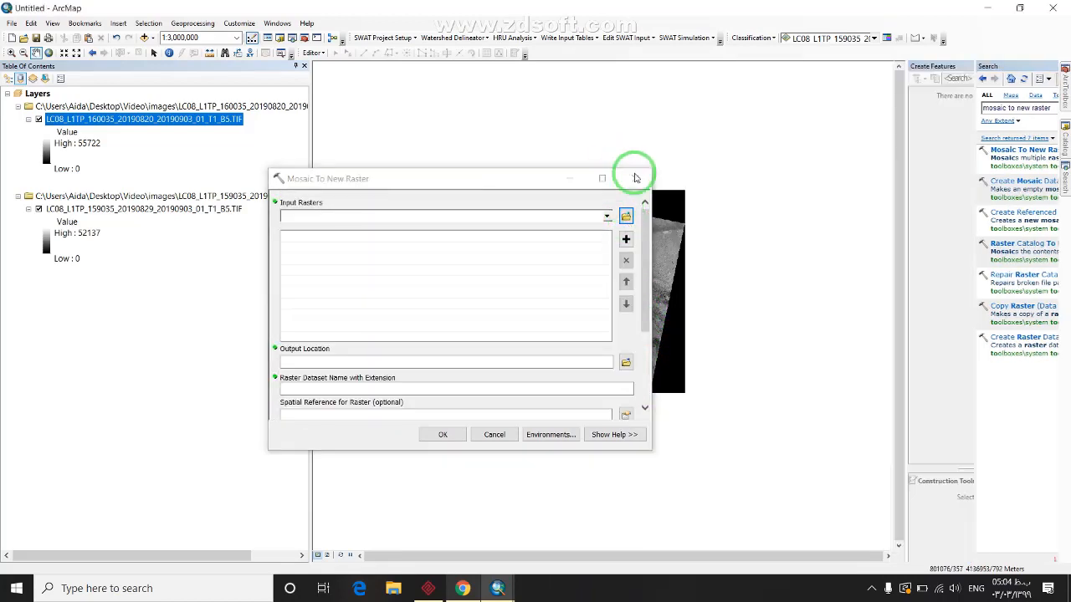
click(635, 178)
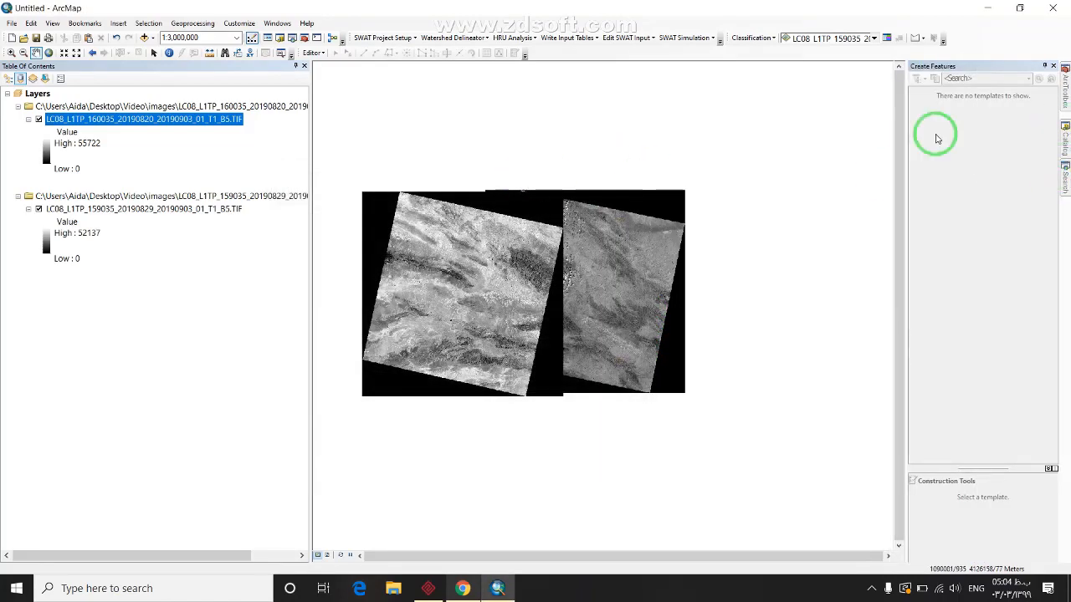
Search the tools for 'copy raster'
click(1065, 178)
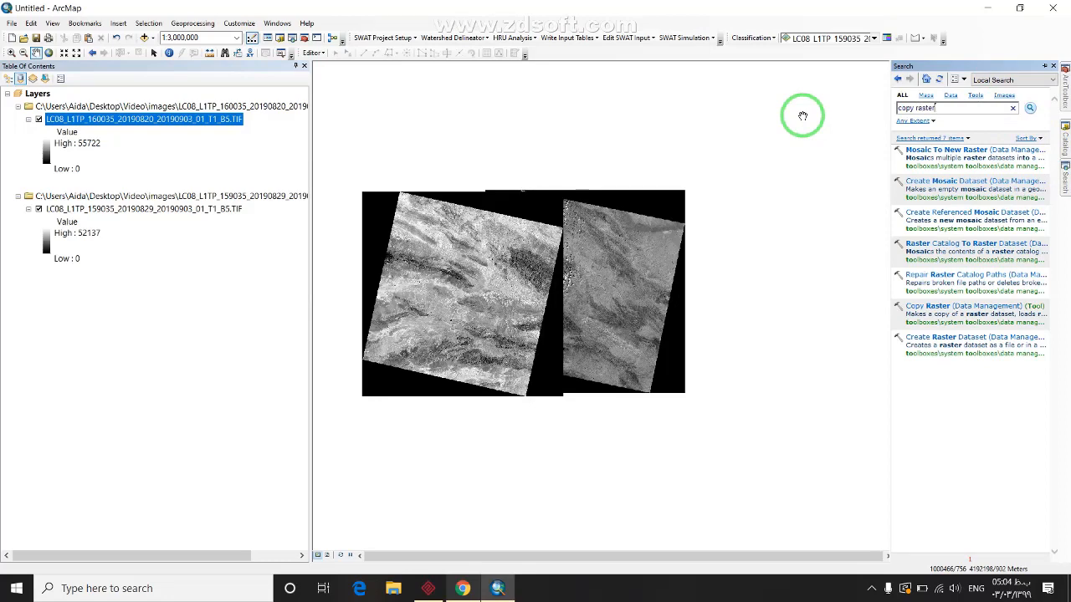
text(copy raster)
key(Return)
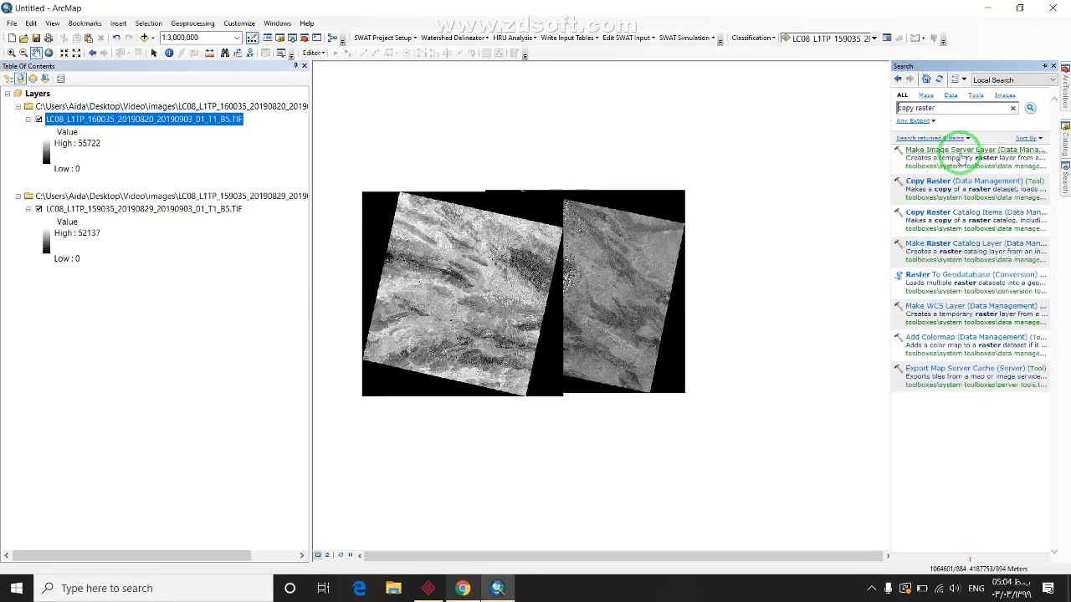
In Copy Raster, choose the 160035 band 5 raster as input and create an NIR folder in images
double_click(952, 188)
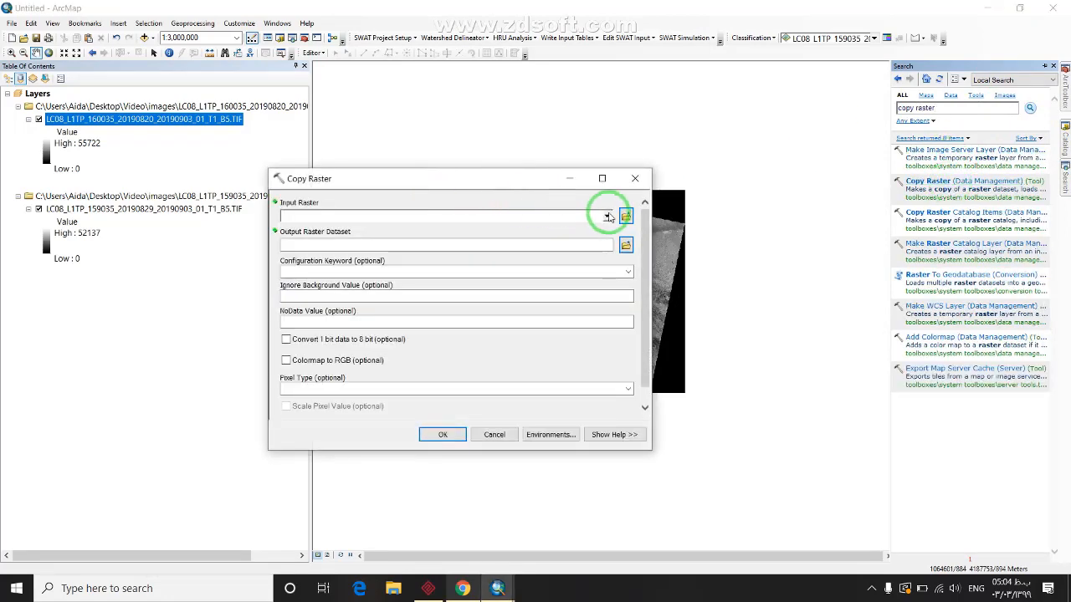
click(607, 216)
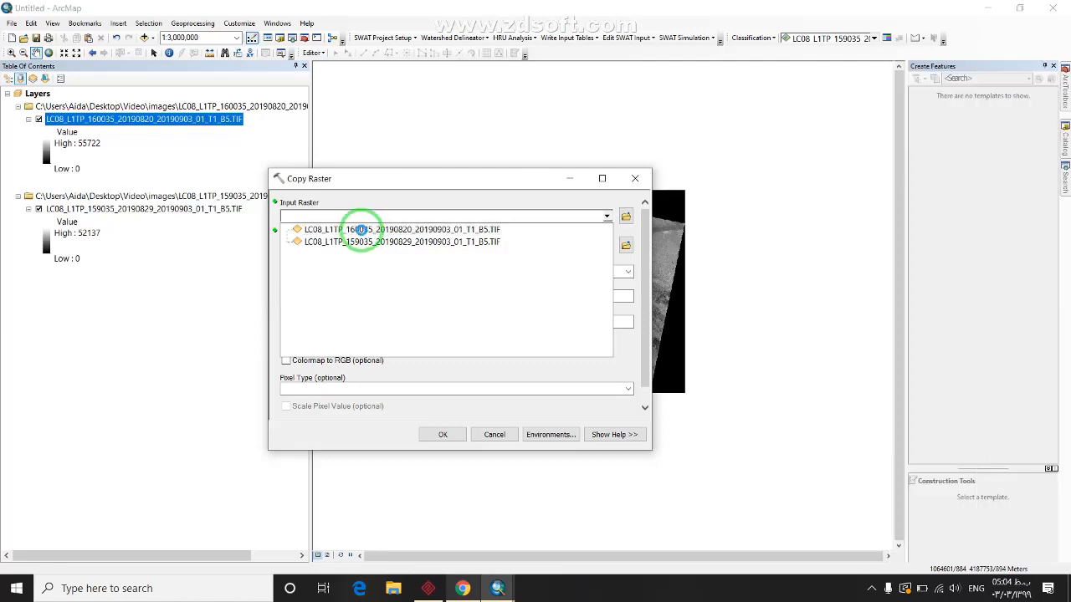
click(361, 229)
click(625, 244)
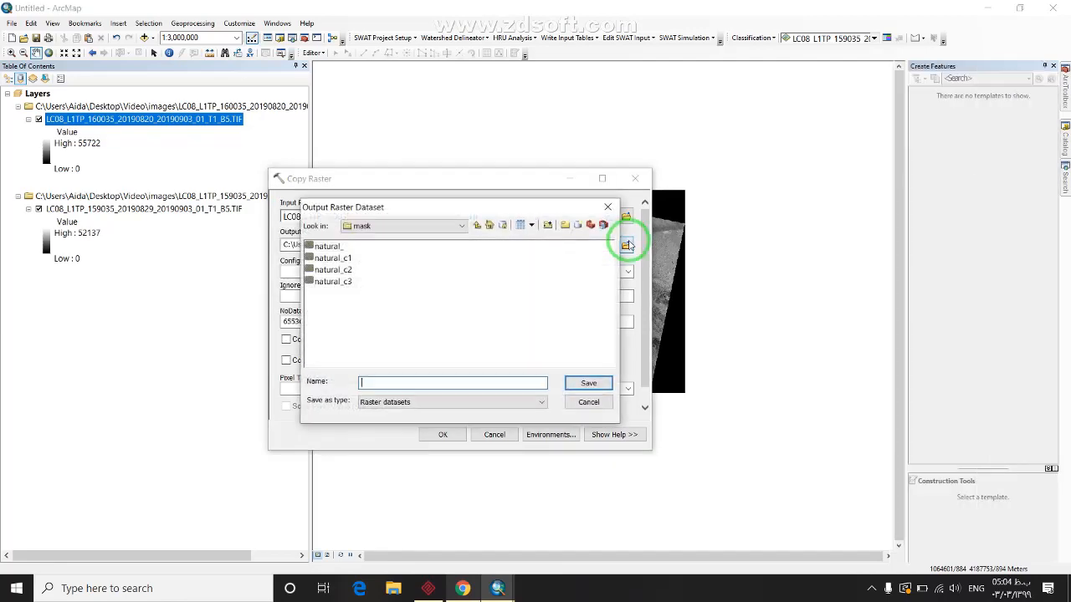
click(478, 226)
click(565, 225)
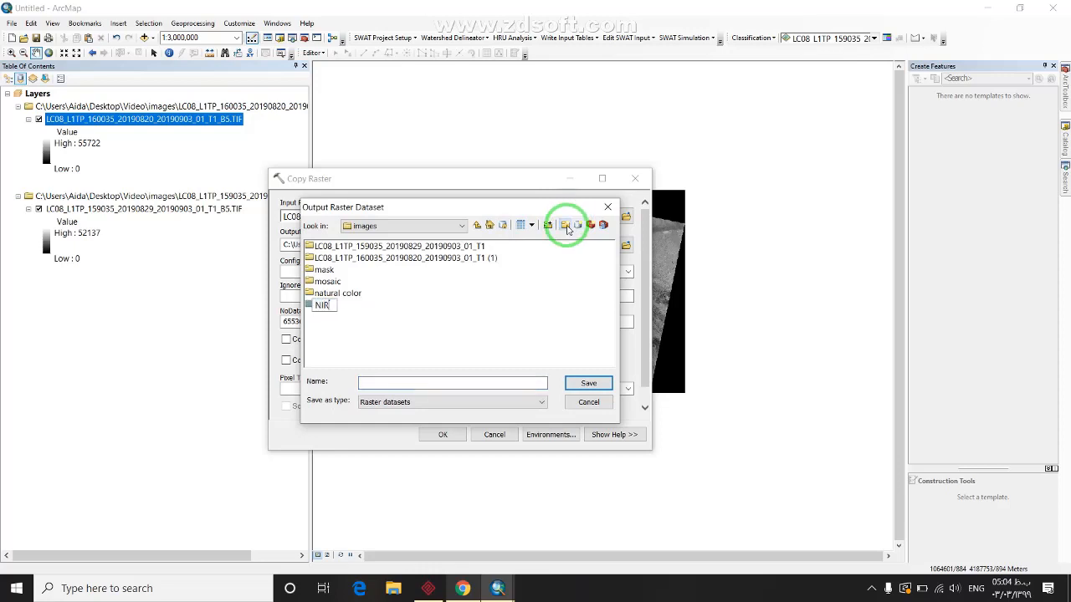
double_click(321, 304)
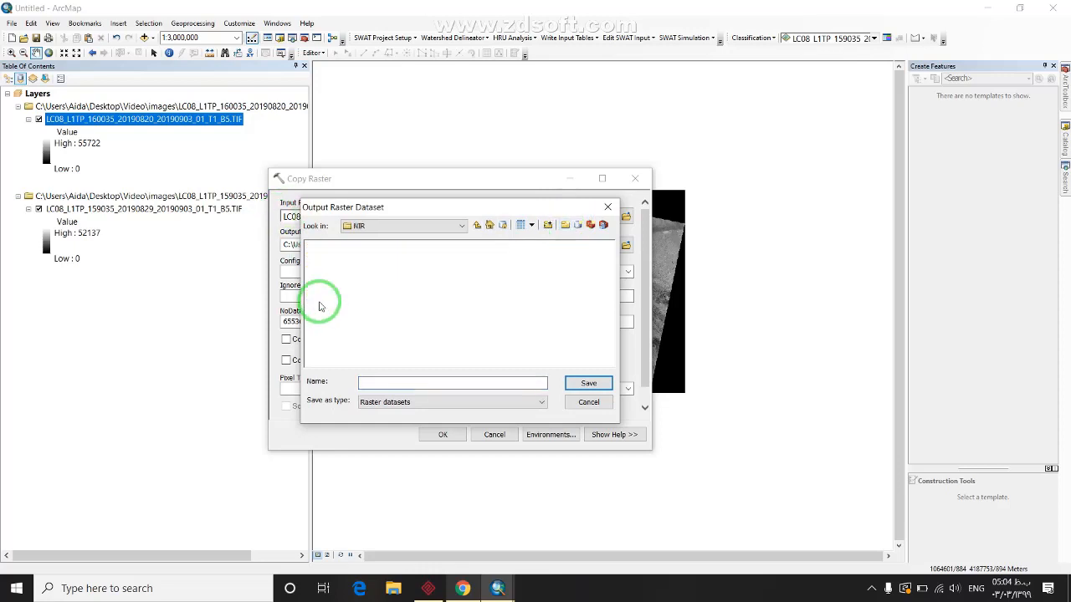
Save the output as 160 in NIR, set NoData to 0, and run the copy
click(371, 381)
drag(414, 205, 518, 193)
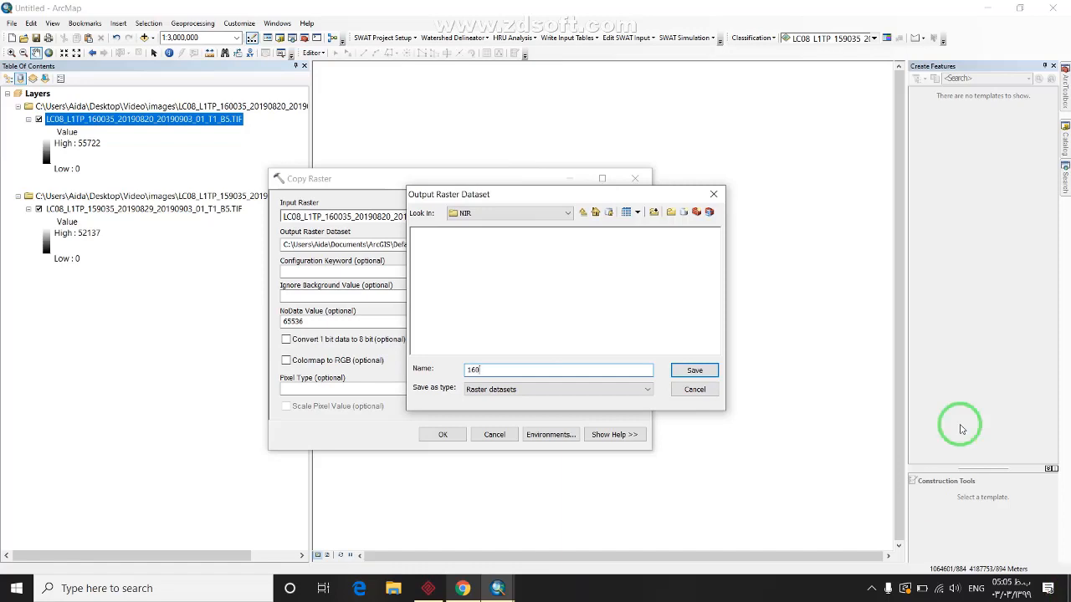
click(694, 369)
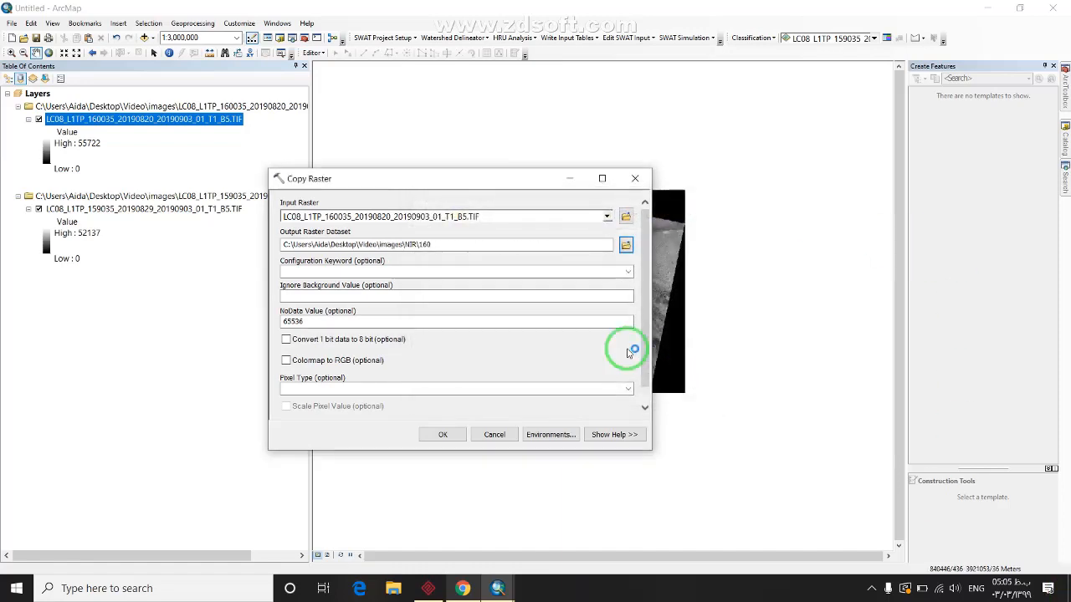
double_click(348, 327)
text(0)
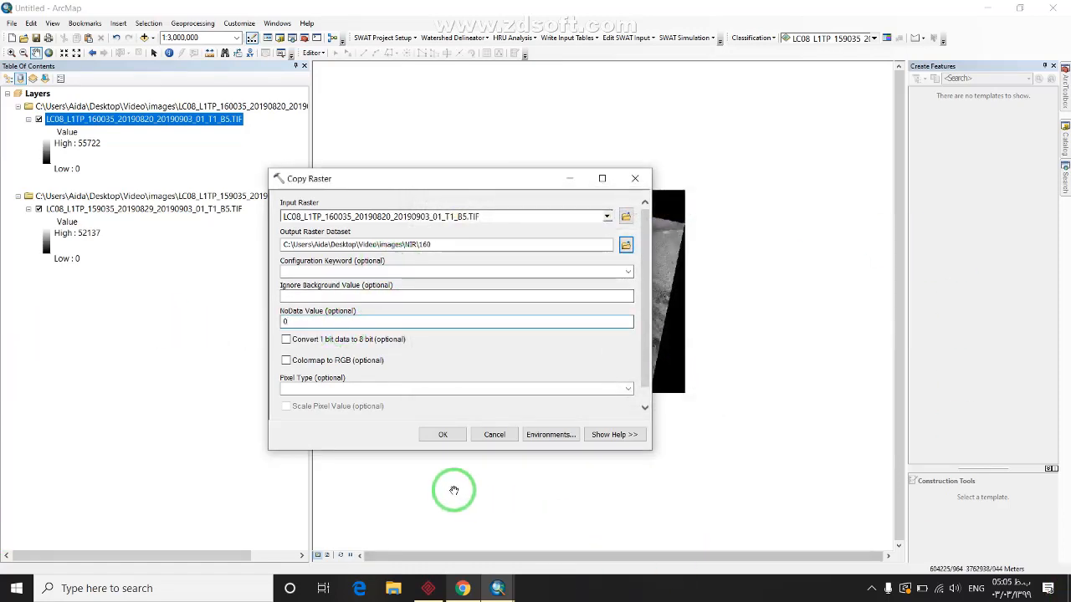
click(443, 434)
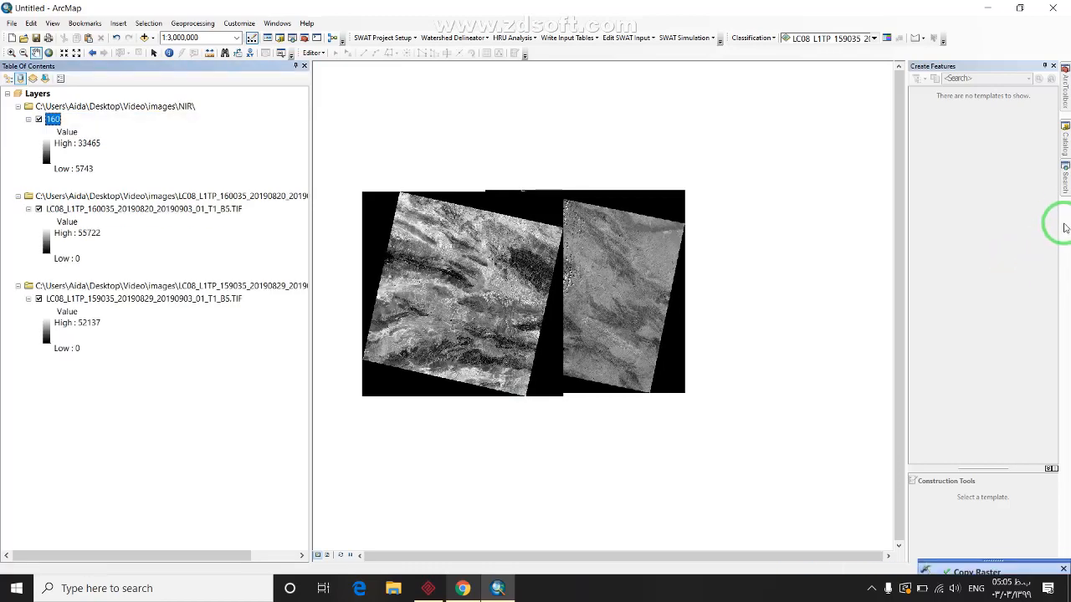
Reopen Copy Raster and choose the 159035 band 5 raster as input
click(1064, 178)
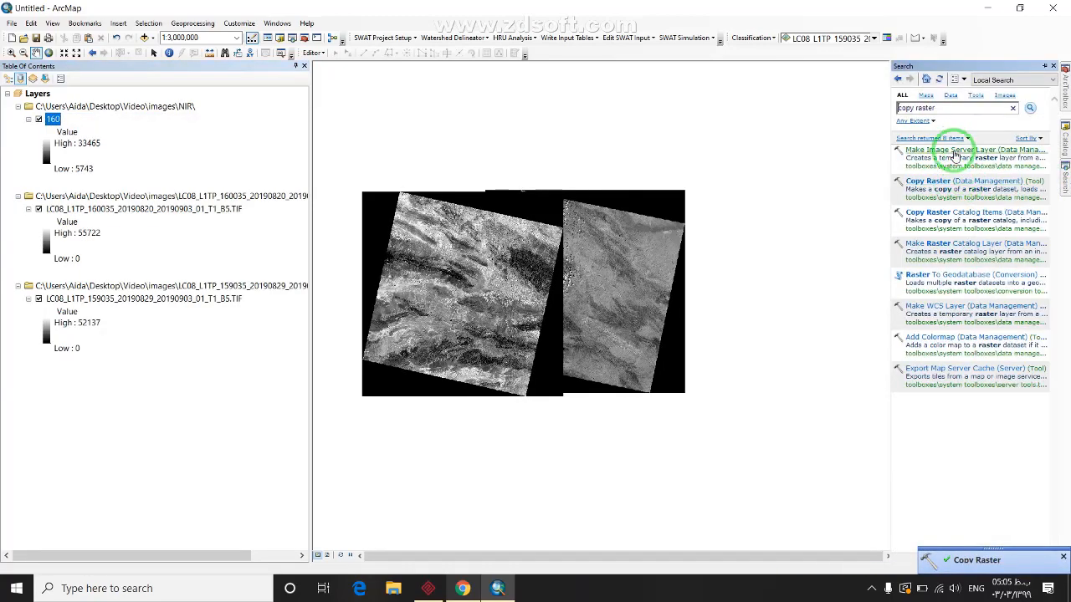
click(950, 181)
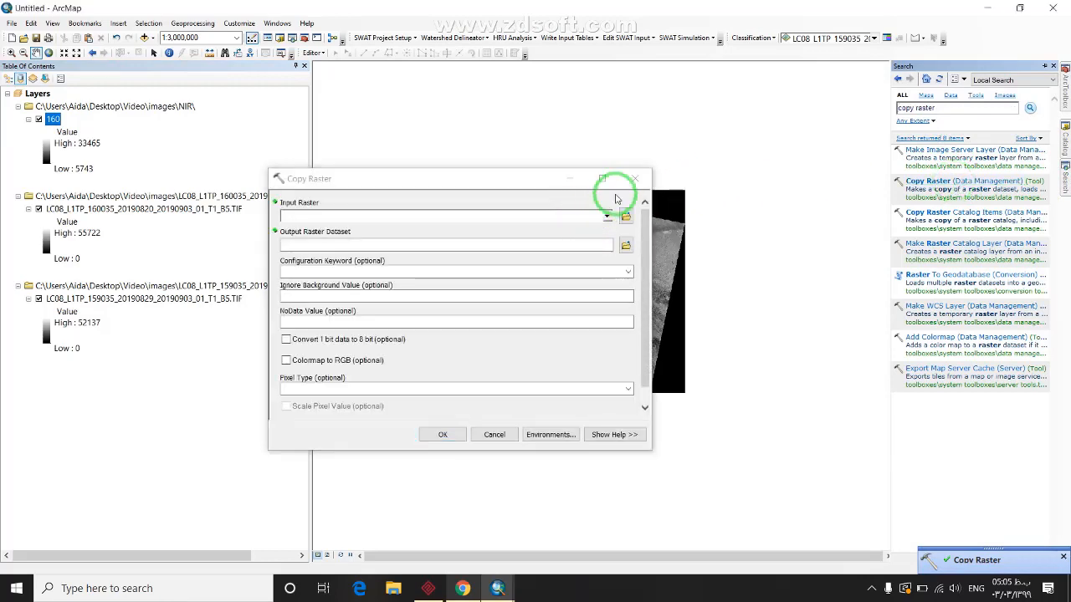
click(646, 174)
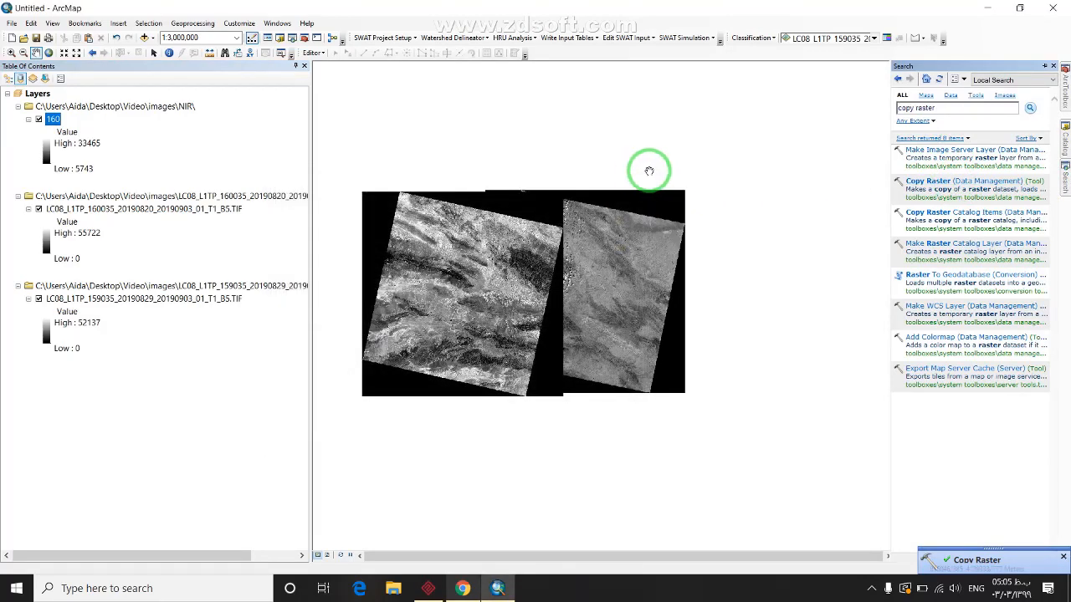
click(1022, 182)
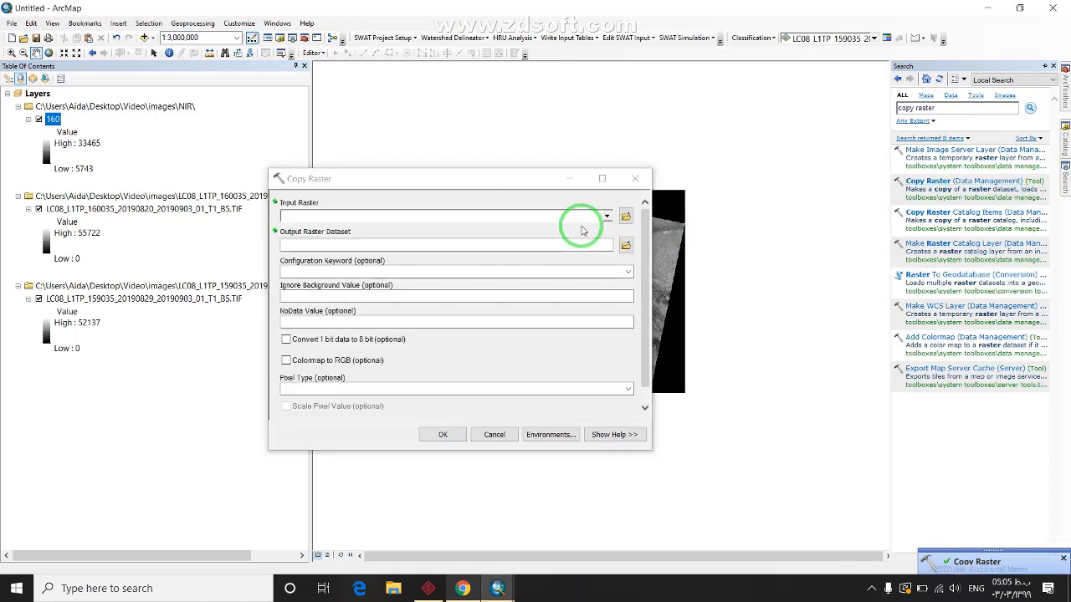
click(606, 216)
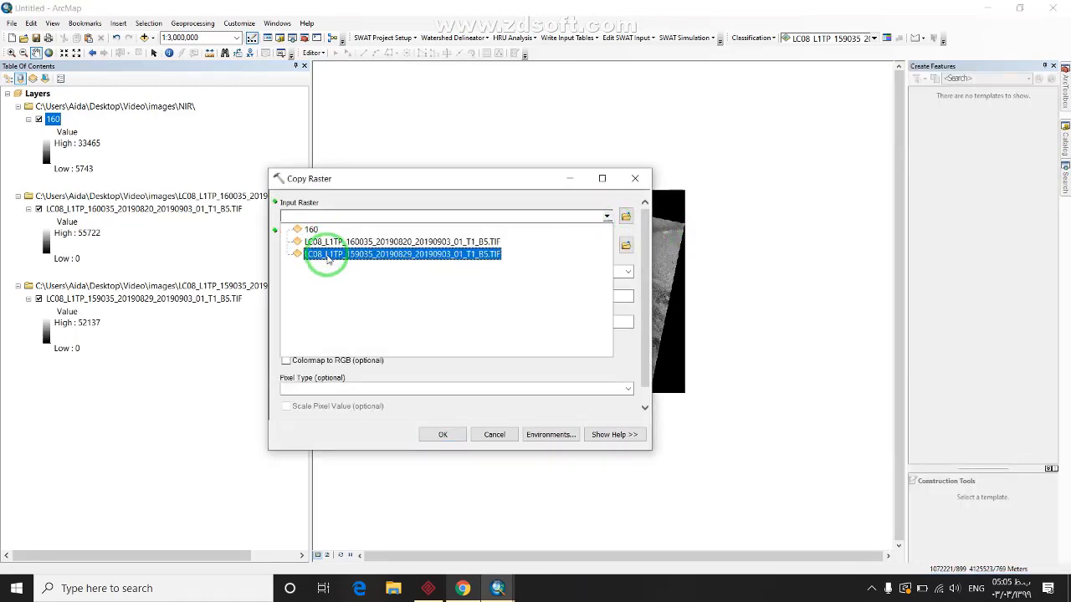
click(328, 256)
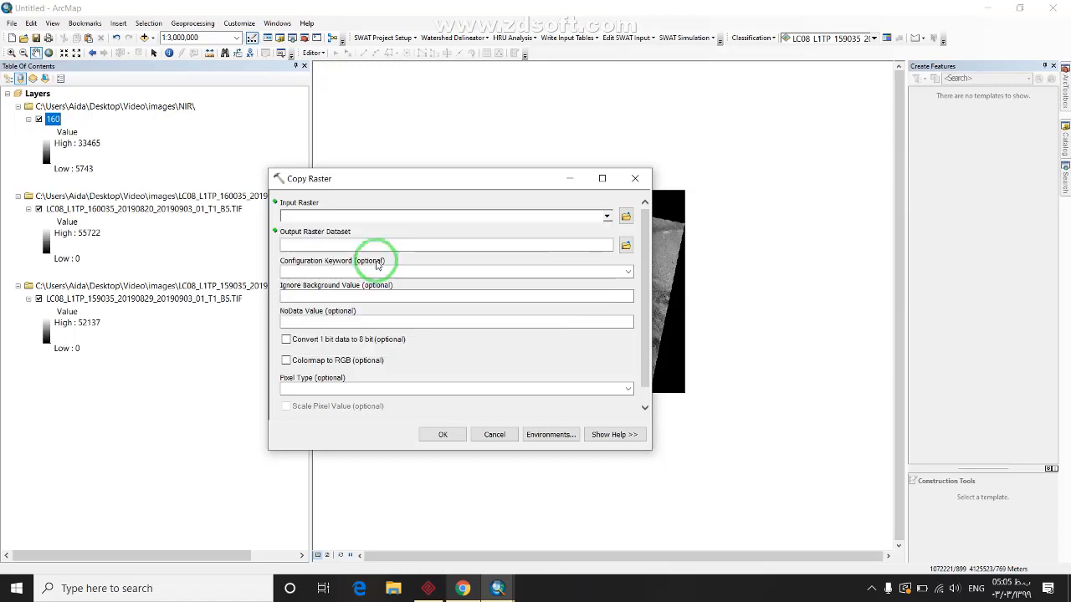
Save the output as 159 in NIR, set NoData to 0, and run the copy
click(626, 244)
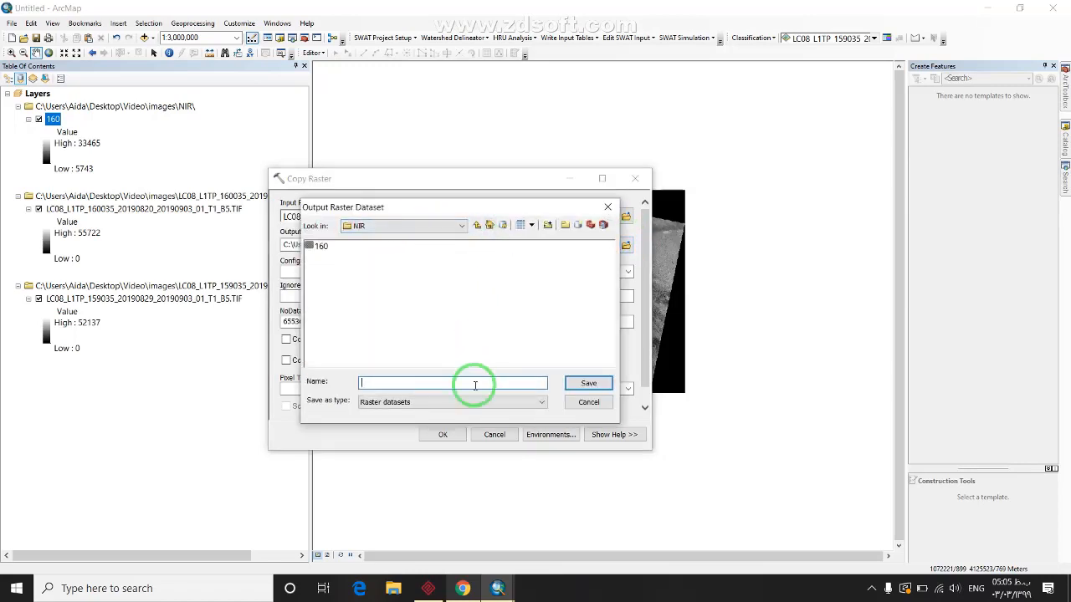
text(159)
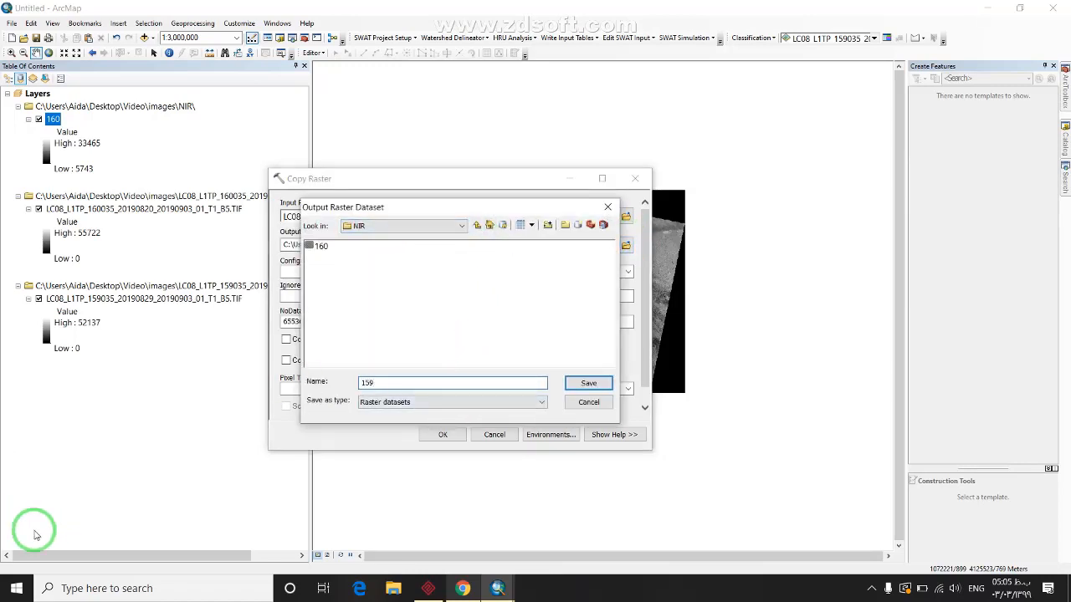
click(589, 384)
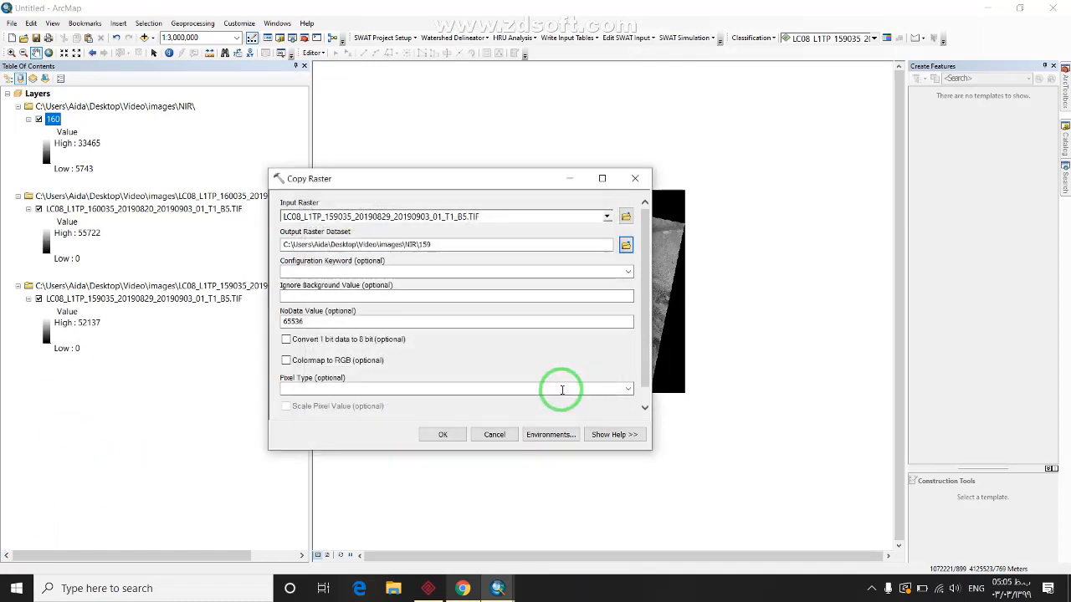
double_click(376, 322)
text(0)
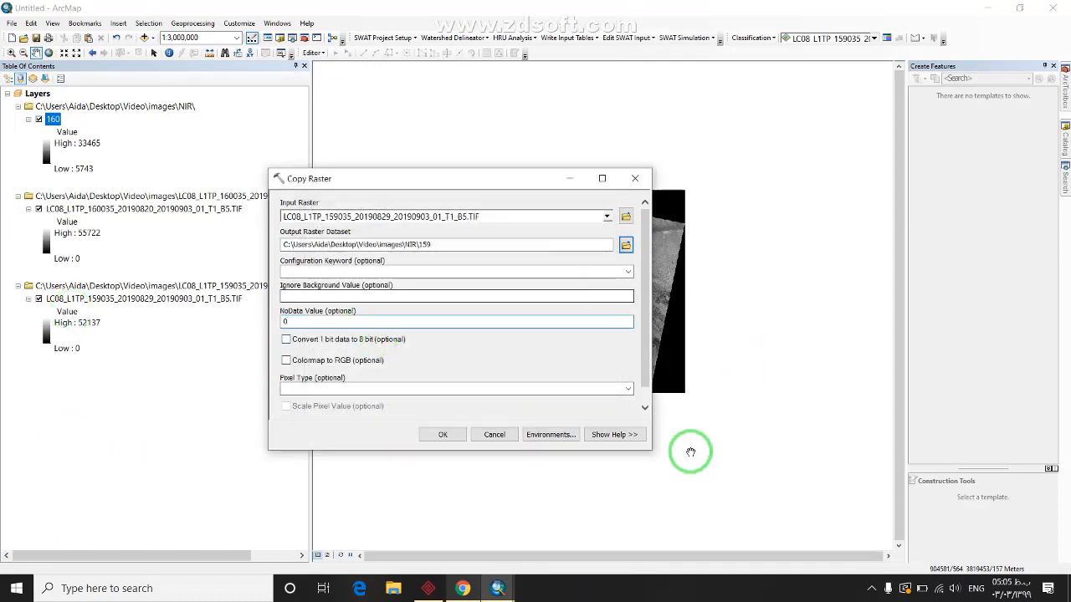
click(466, 433)
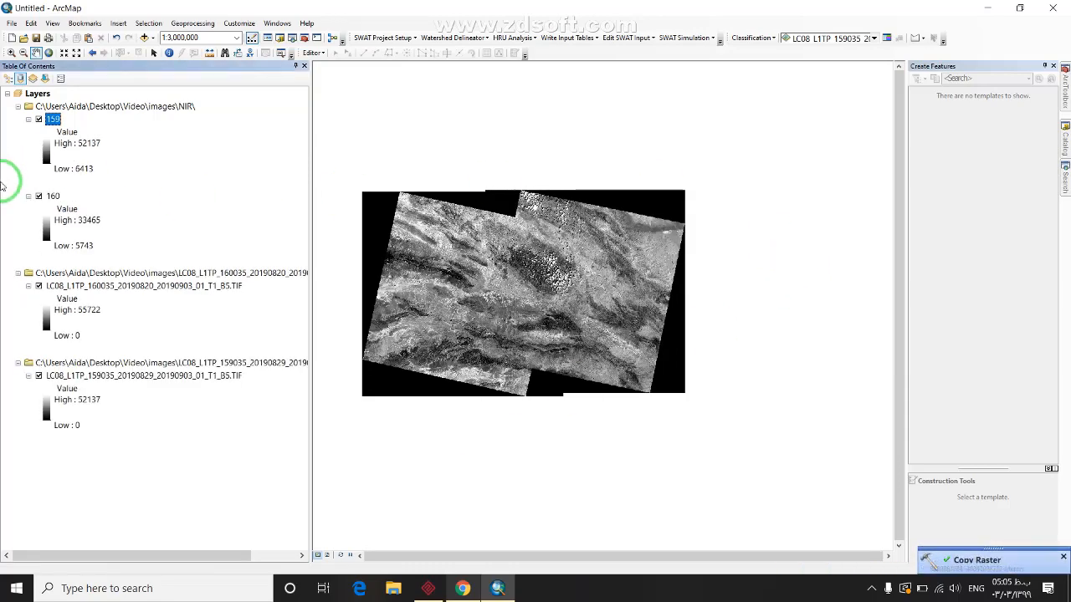
Hide and remove the original 160035 and 159035 LC08 band 5 layer groups
click(39, 285)
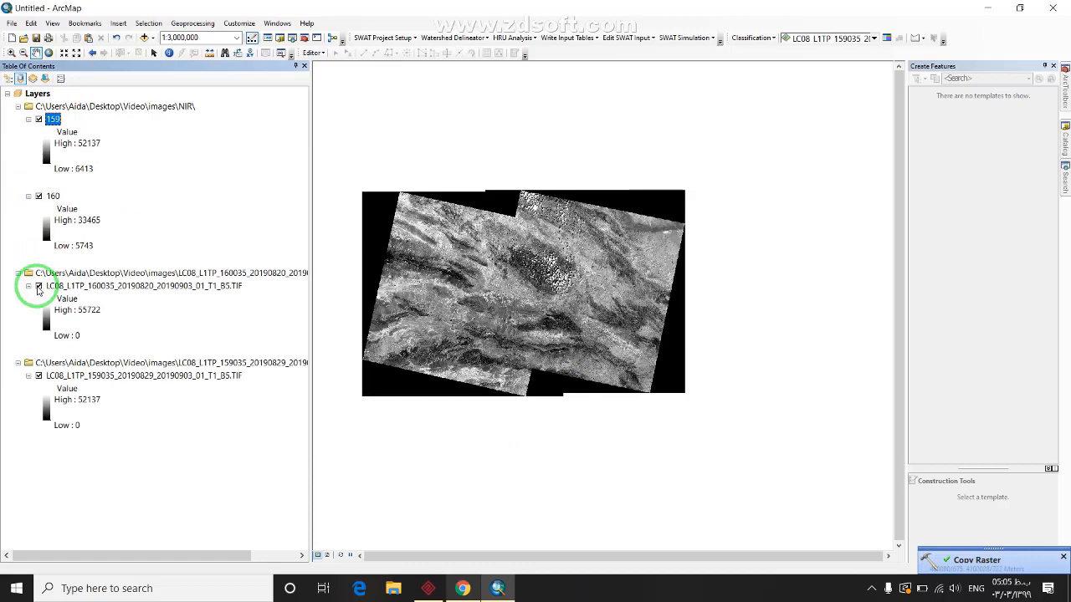
click(39, 377)
click(107, 274)
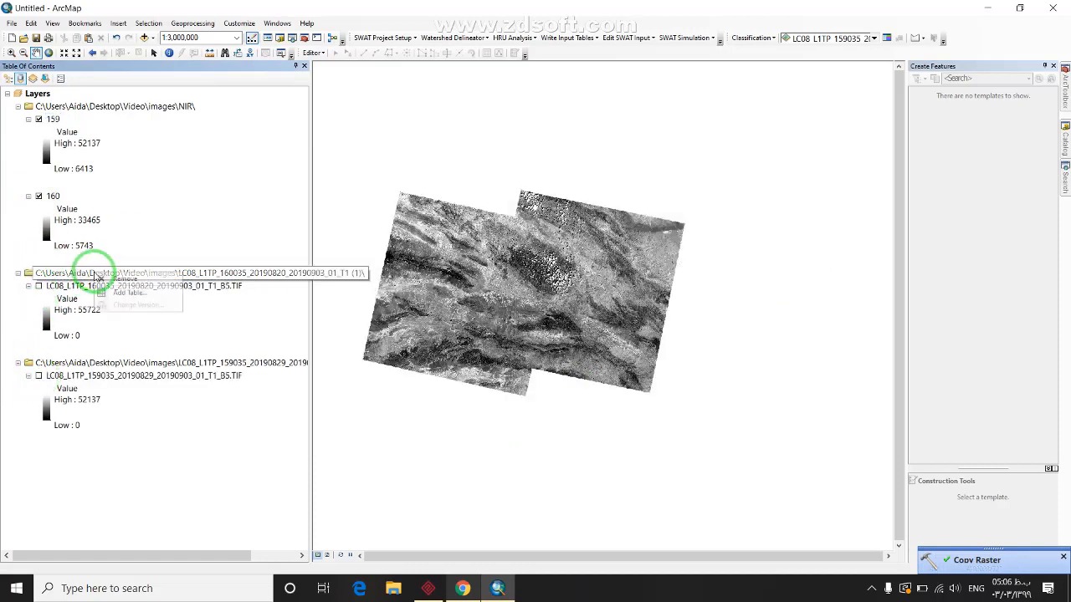
right_click(113, 279)
click(117, 279)
click(108, 272)
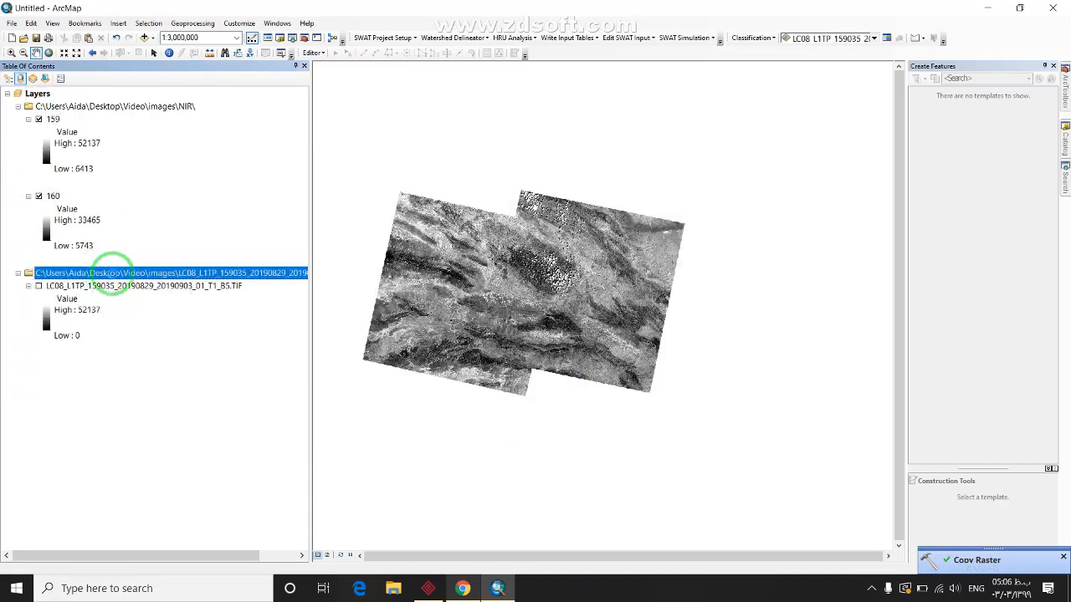
key(Delete)
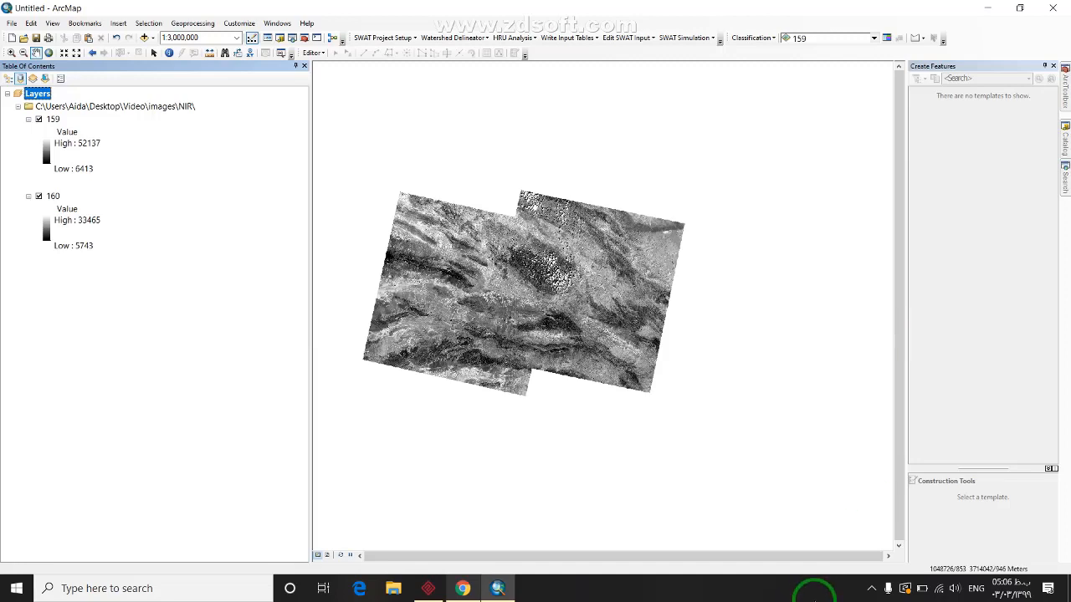
click(870, 588)
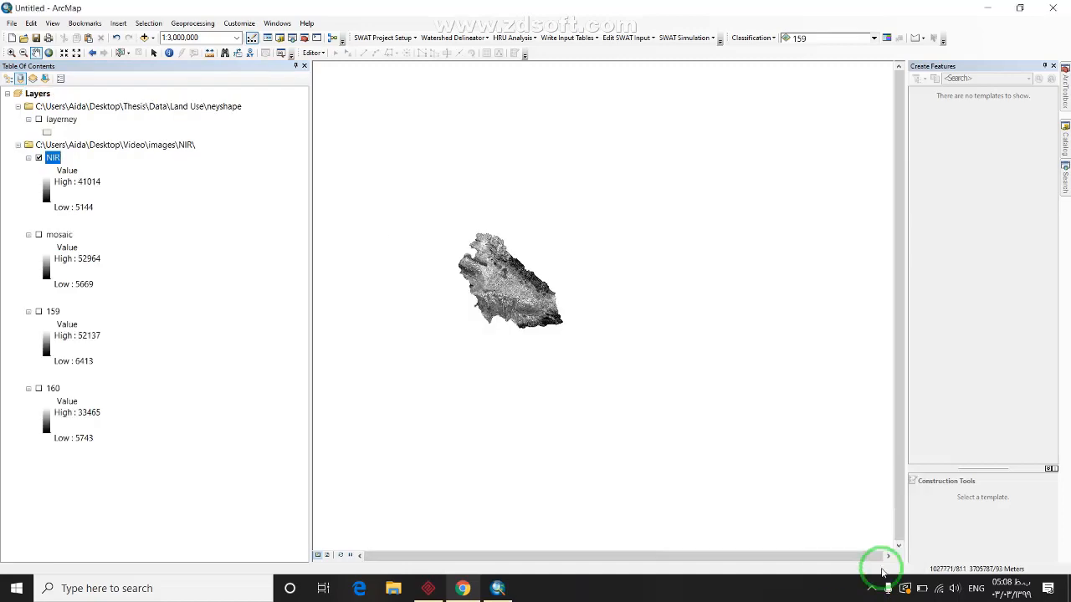
Look over the watershed-clipped NIR raster, then bring up the Landsat 8 bands page in Chrome
scroll(560, 307, up, 1)
scroll(495, 280, down, 1)
scroll(495, 281, down, 4)
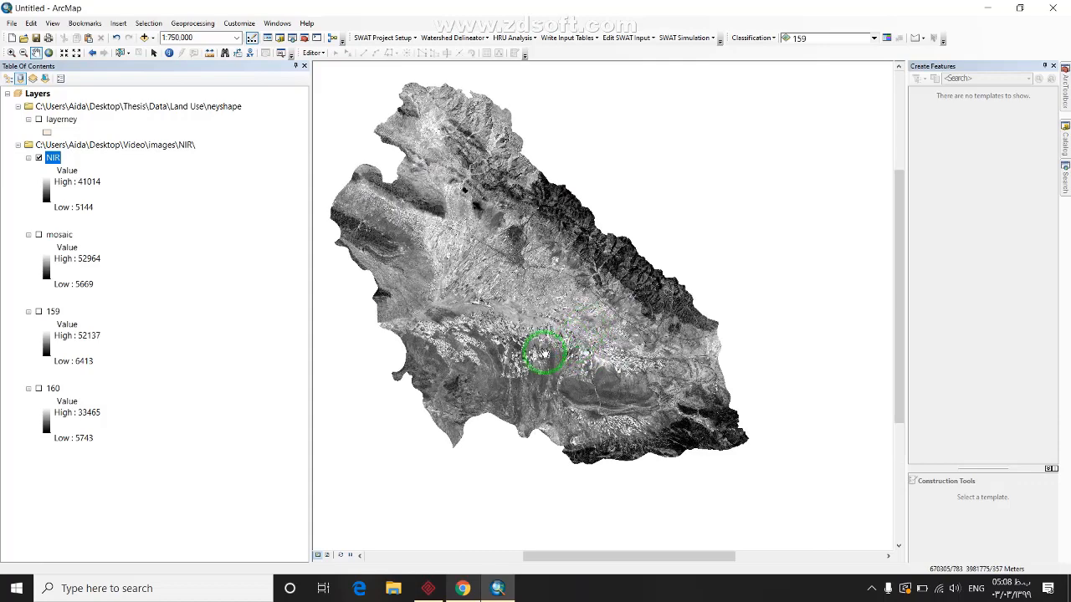
drag(536, 332, 530, 366)
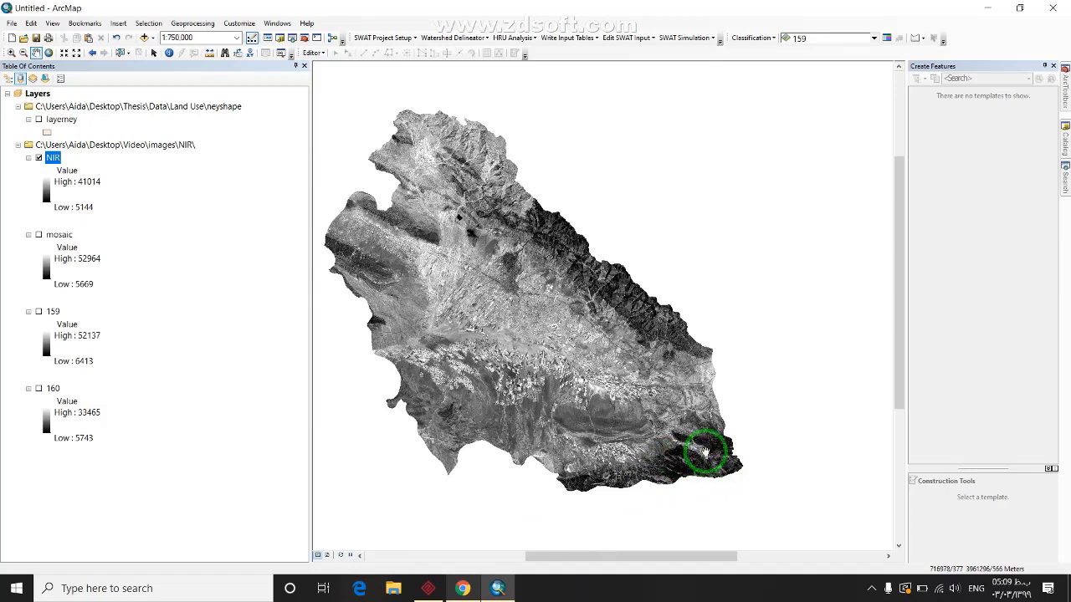
click(463, 588)
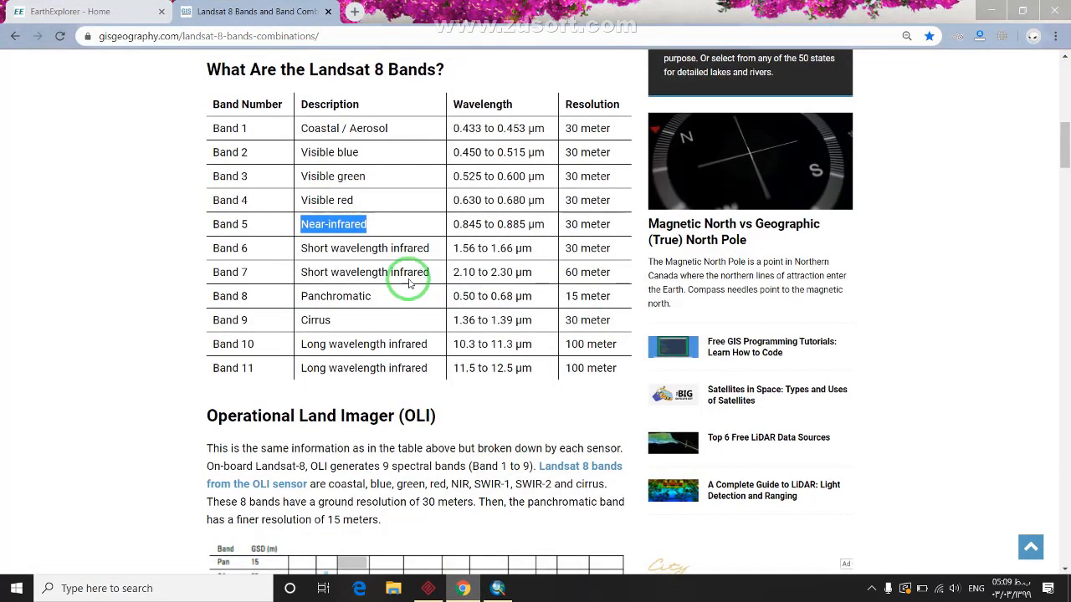
Highlight 'Visible red' as Band 4's description, then minimise Chrome back to ArcMap
double_click(333, 200)
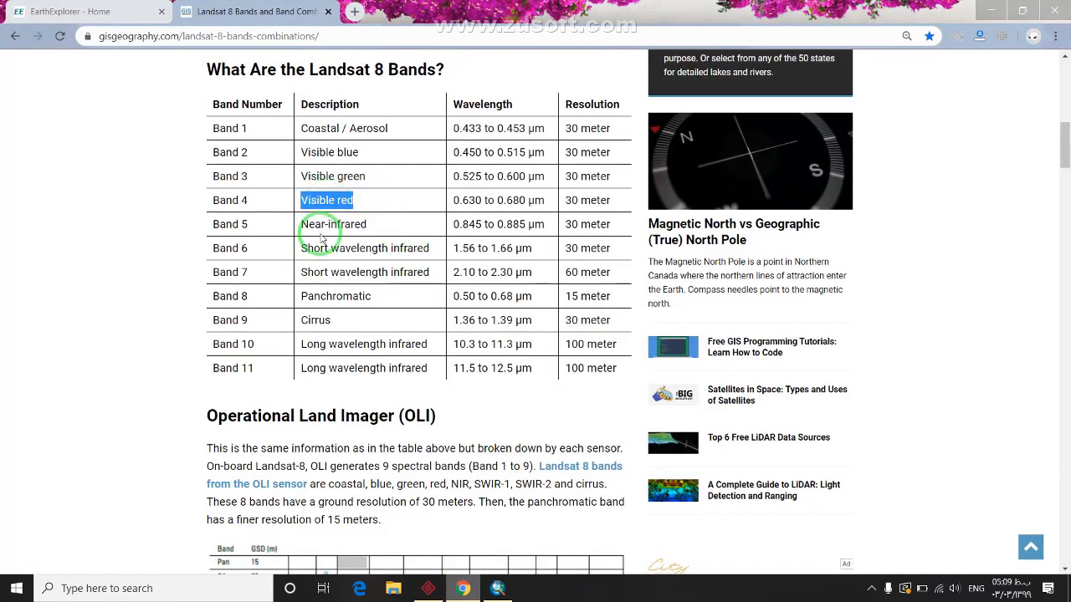
drag(368, 224, 275, 210)
drag(354, 201, 228, 201)
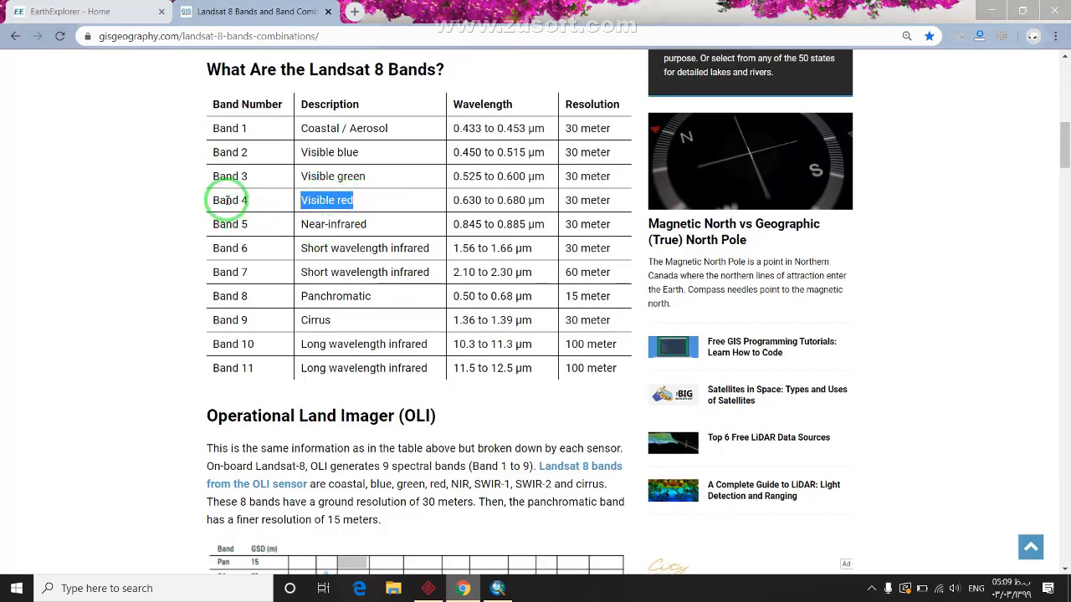
click(989, 13)
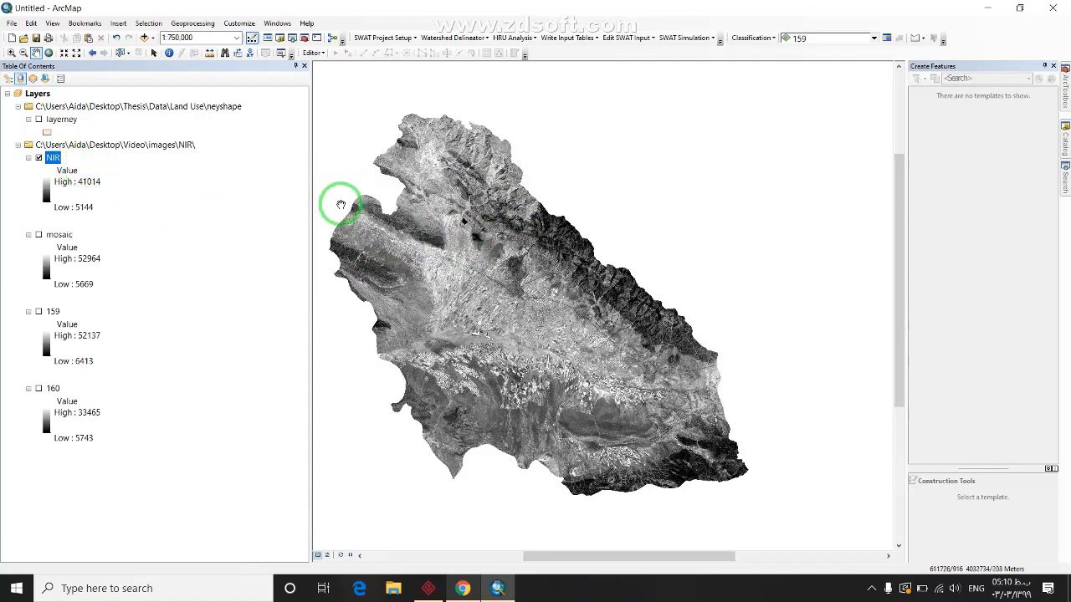
Hide the unmasked band4 and 159 rasters and zoom in on the map
click(871, 588)
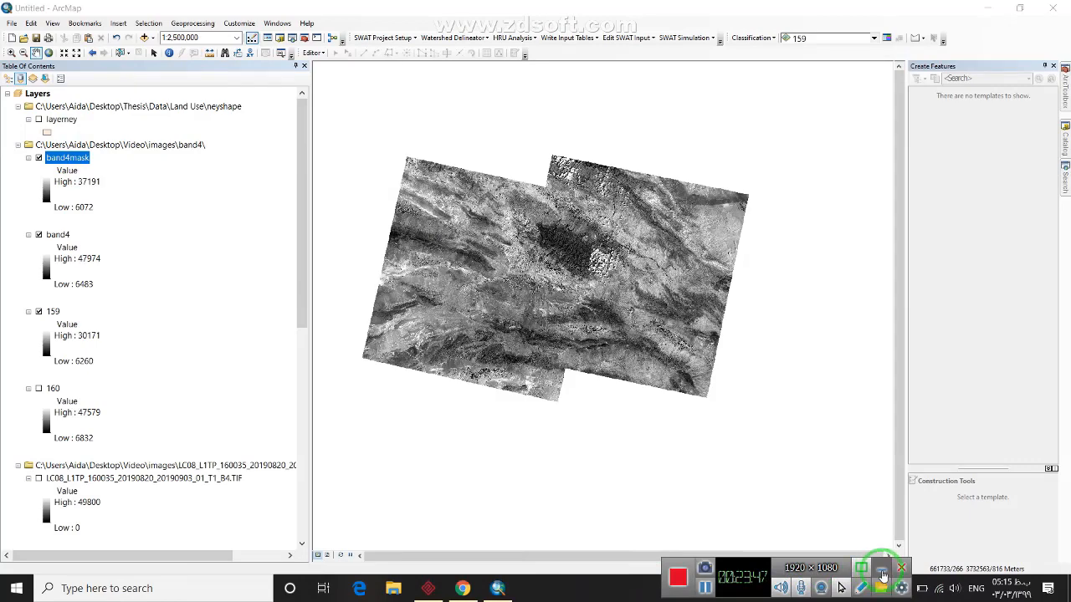
click(878, 572)
click(39, 235)
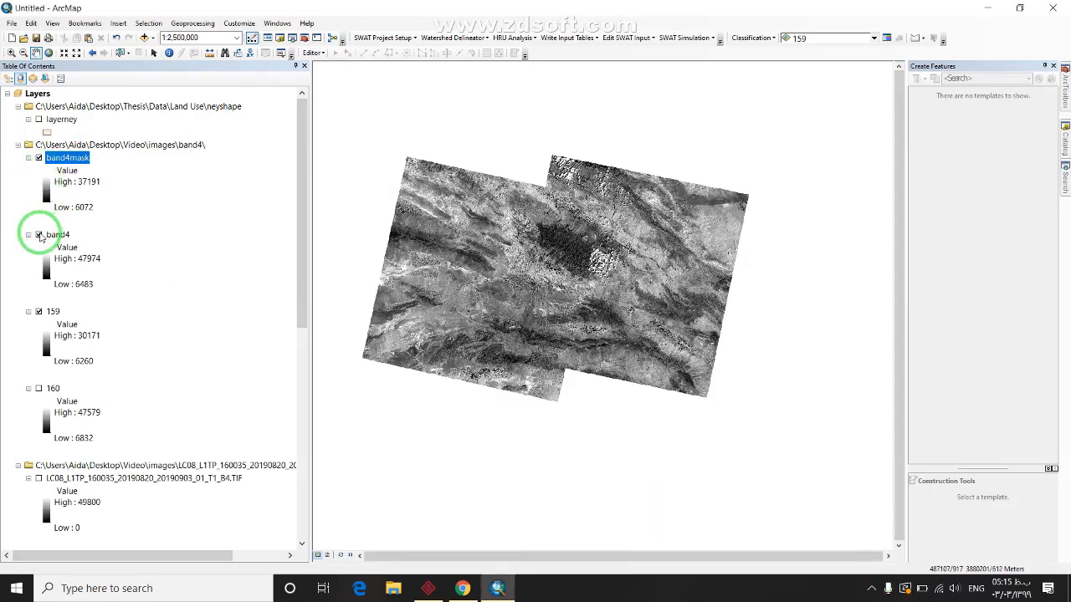
click(38, 311)
scroll(540, 268, up, 3)
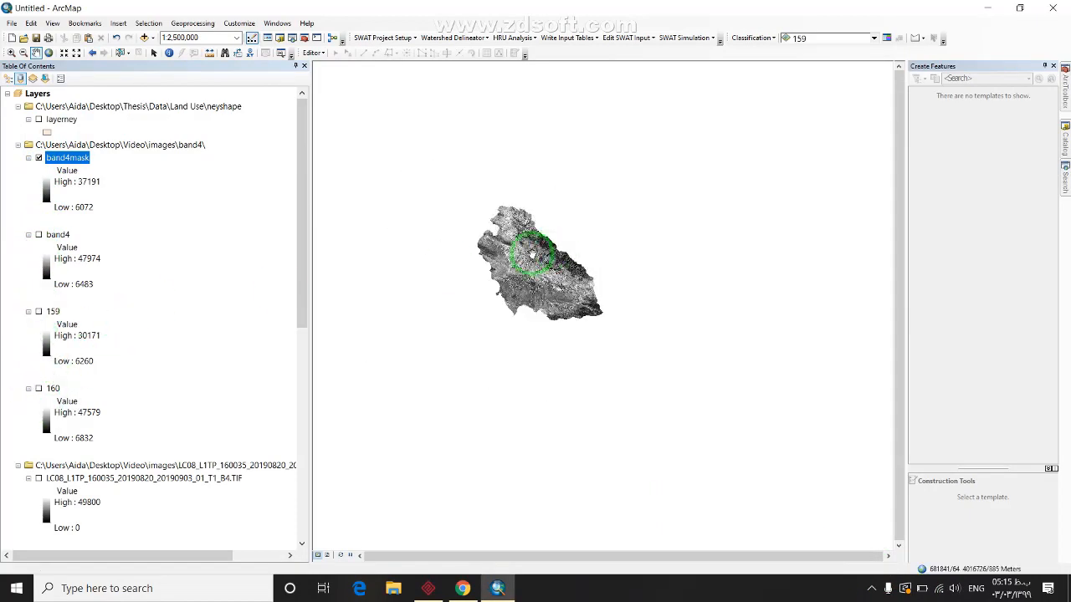
scroll(544, 255, up, 2)
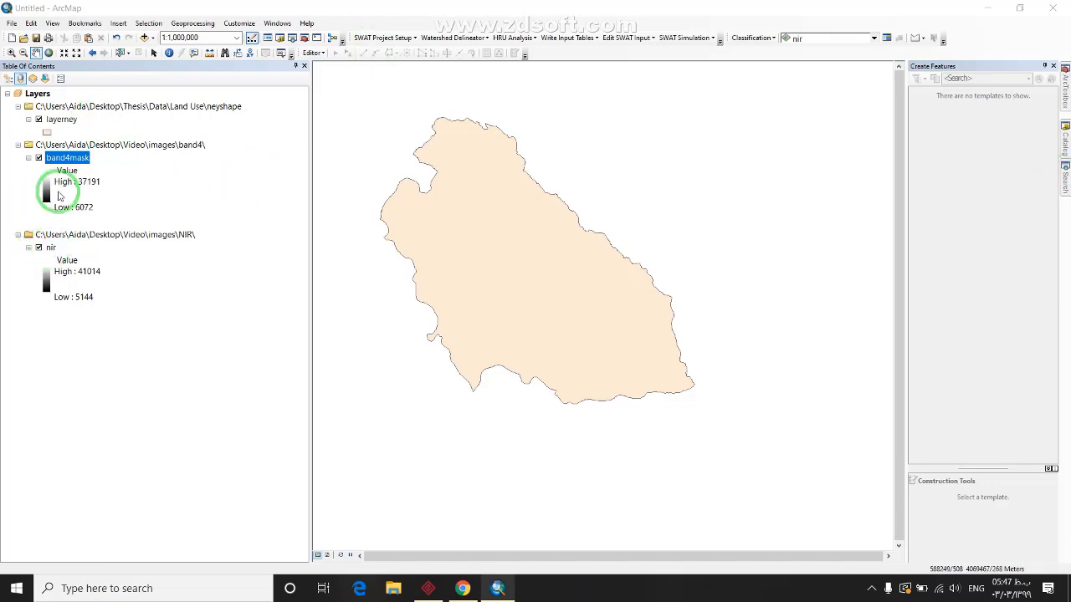
Open the Composite Bands tool and add band4mask and nir as input rasters
click(1065, 180)
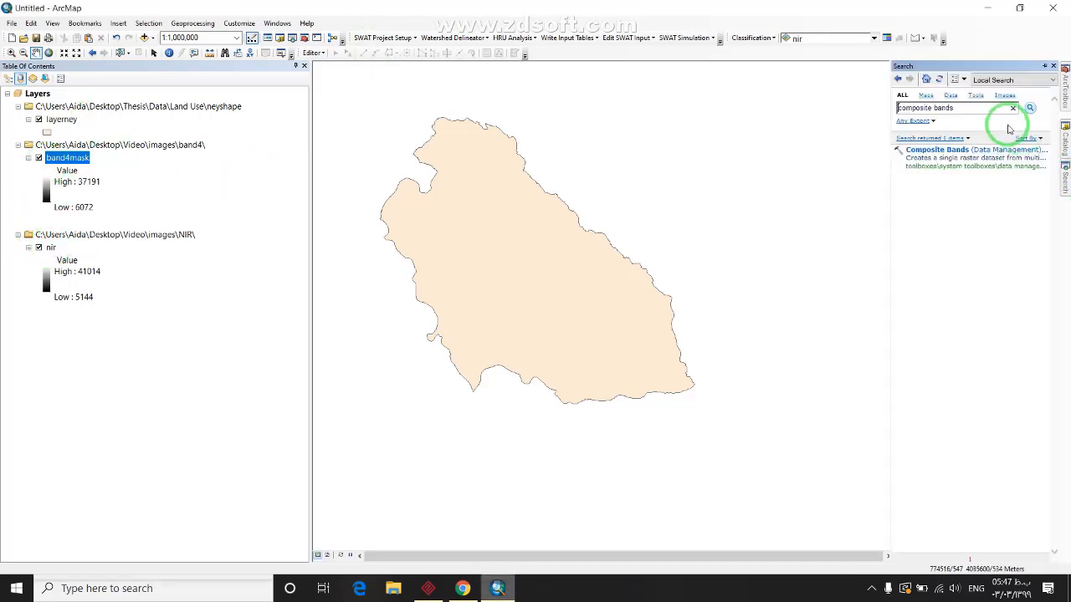
click(937, 150)
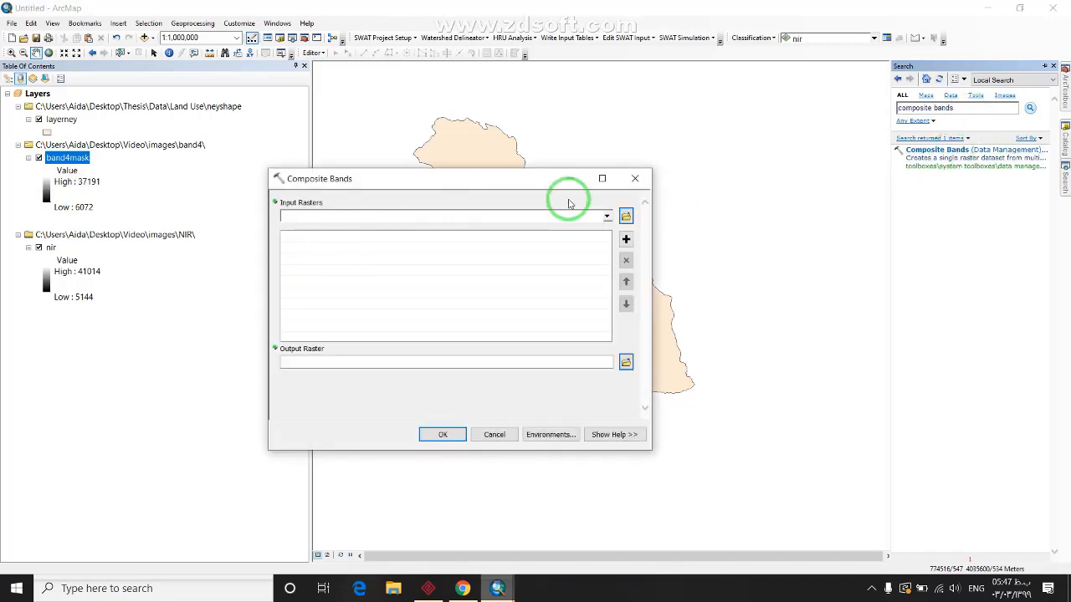
click(607, 220)
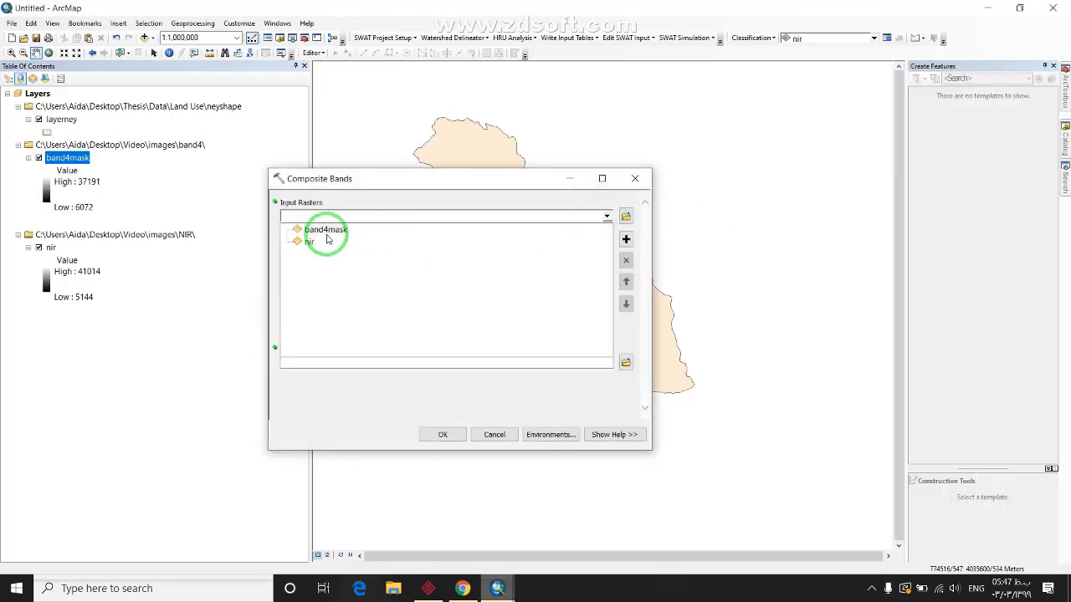
click(323, 232)
click(603, 219)
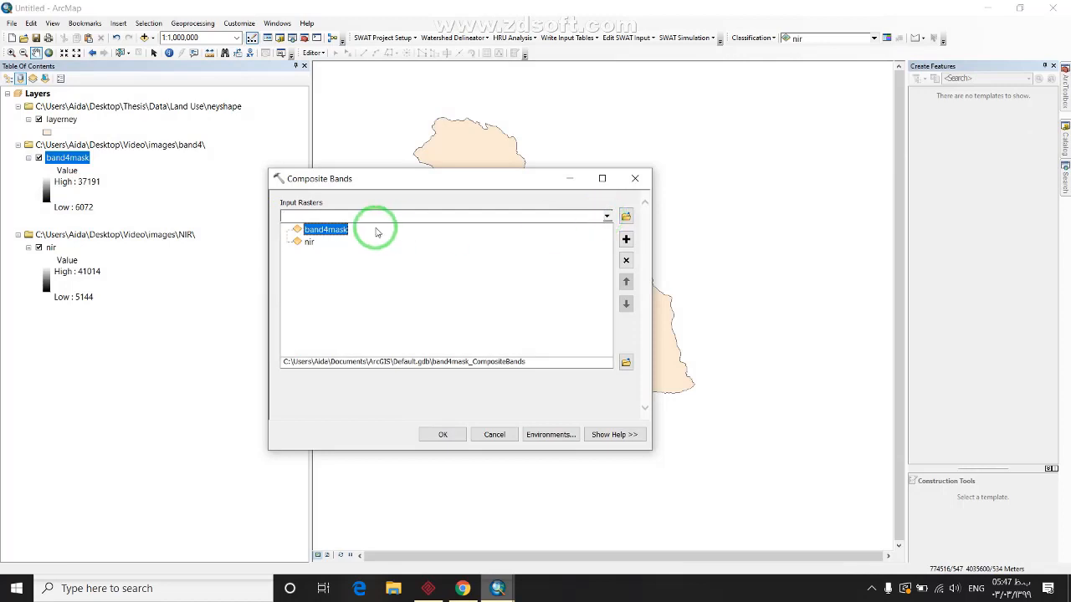
click(308, 241)
Create a new NDVI folder inside the images folder as the output location
click(625, 362)
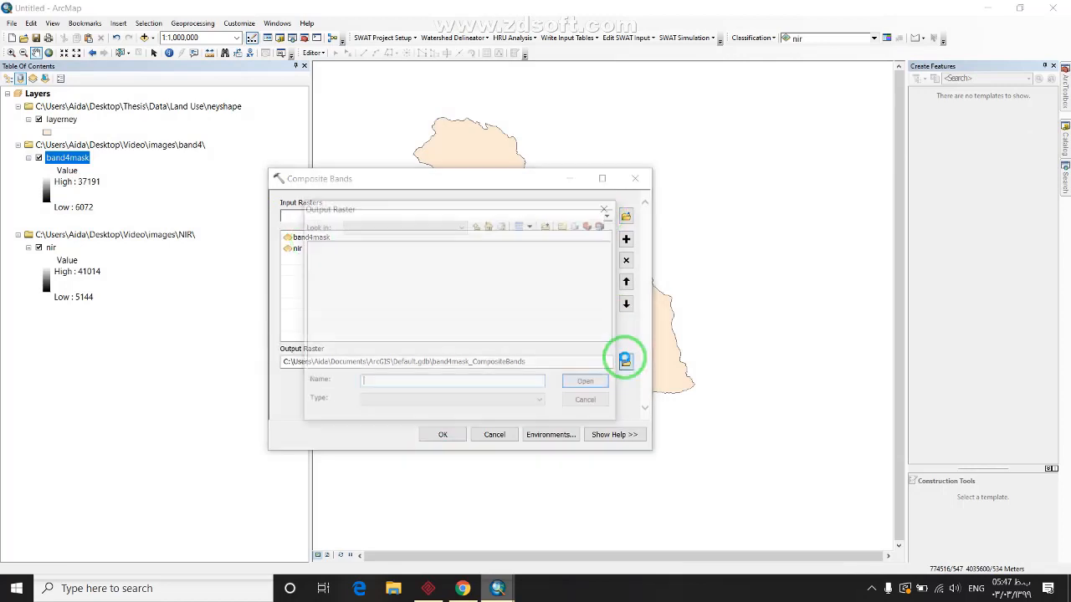
click(477, 225)
click(477, 226)
double_click(354, 258)
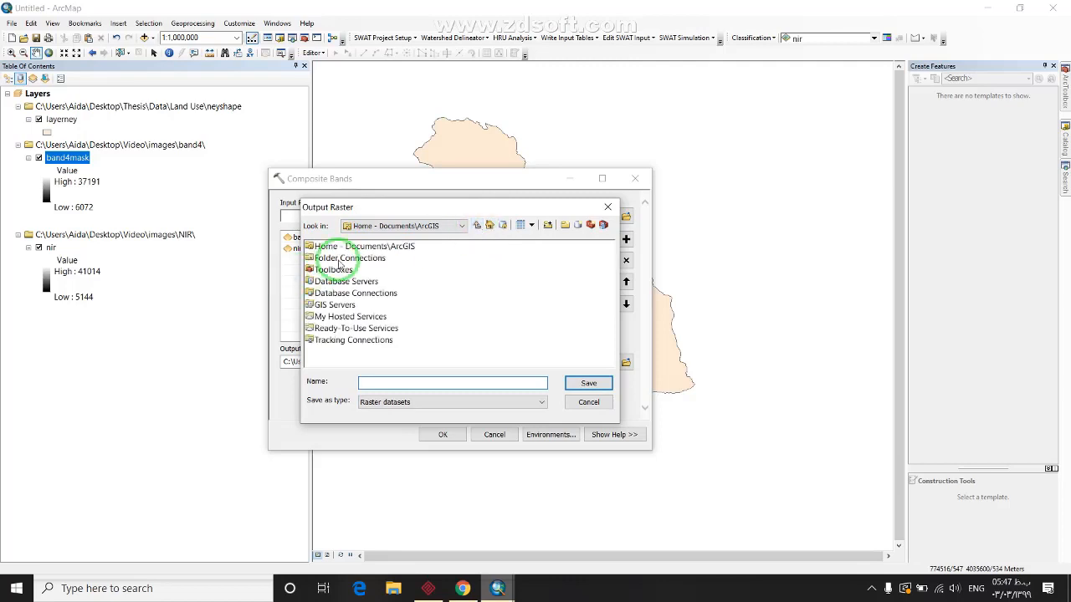
double_click(360, 269)
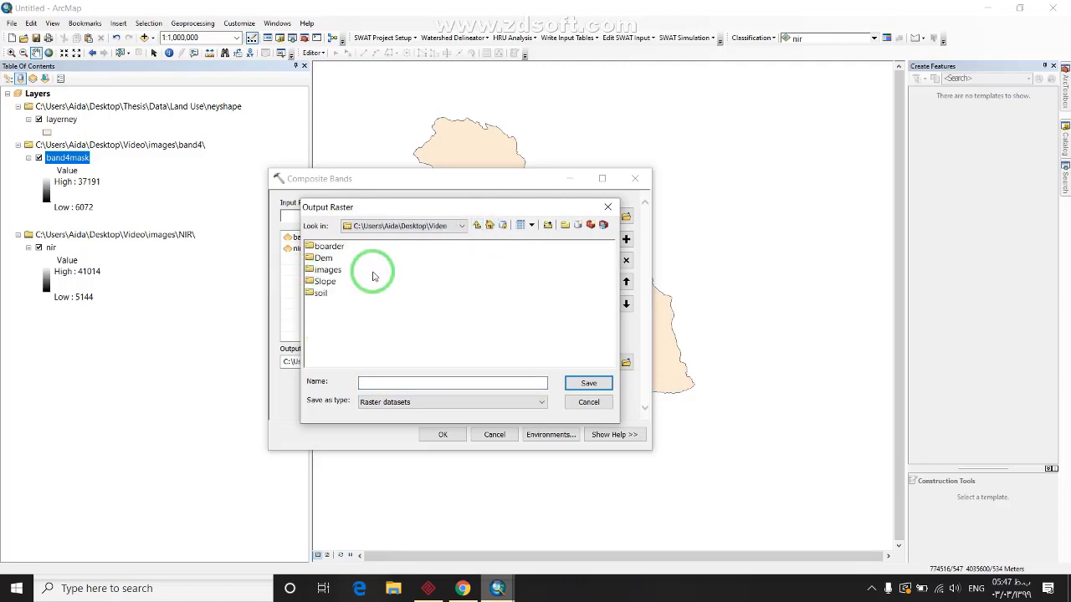
double_click(327, 270)
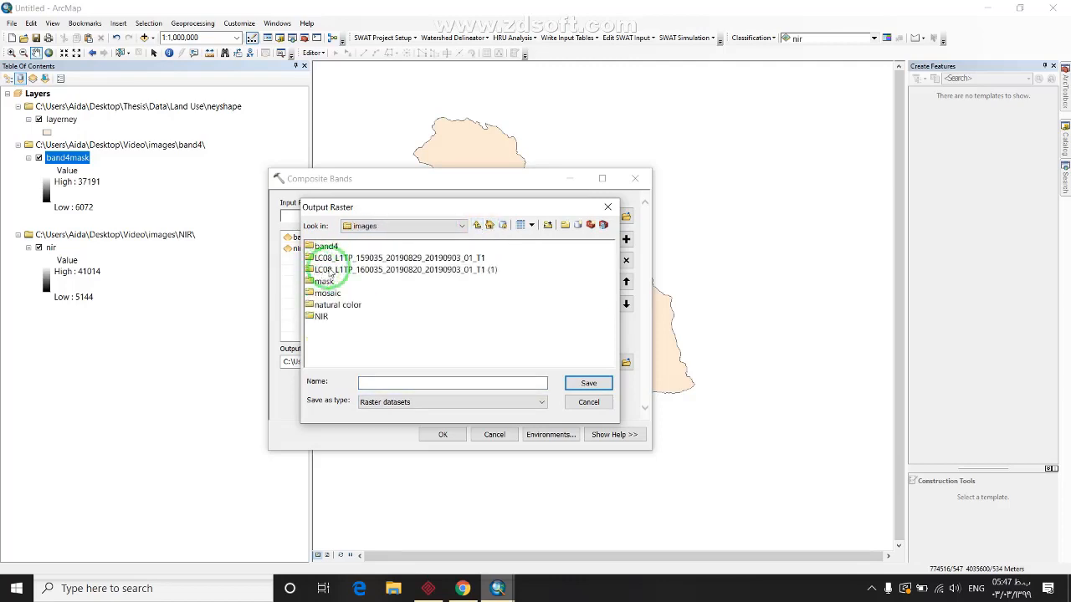
click(564, 226)
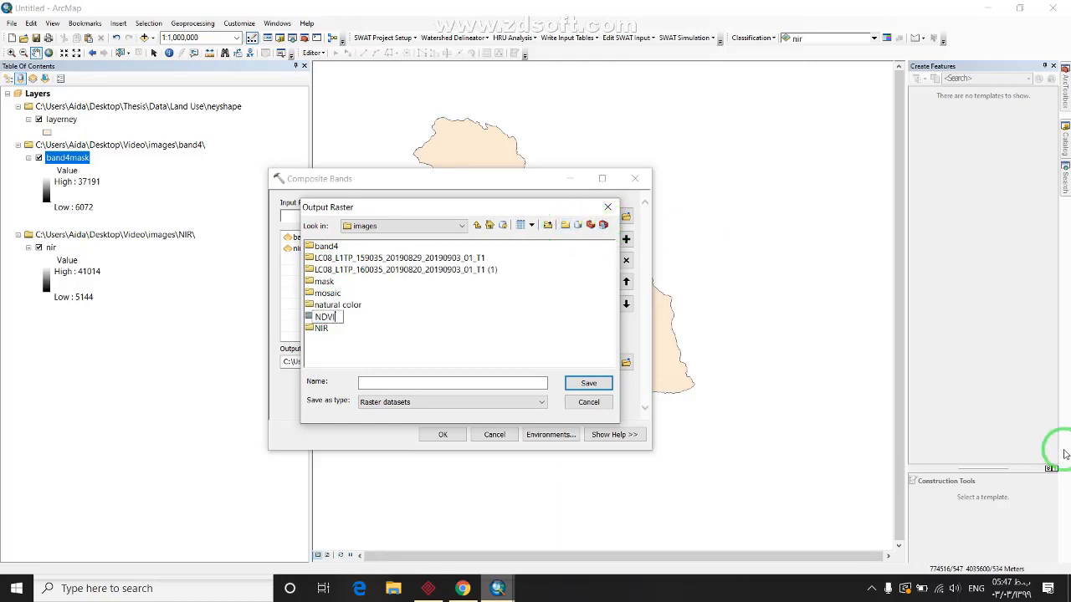
double_click(314, 317)
Name the output raster 4,NIR and run the band composite
click(401, 382)
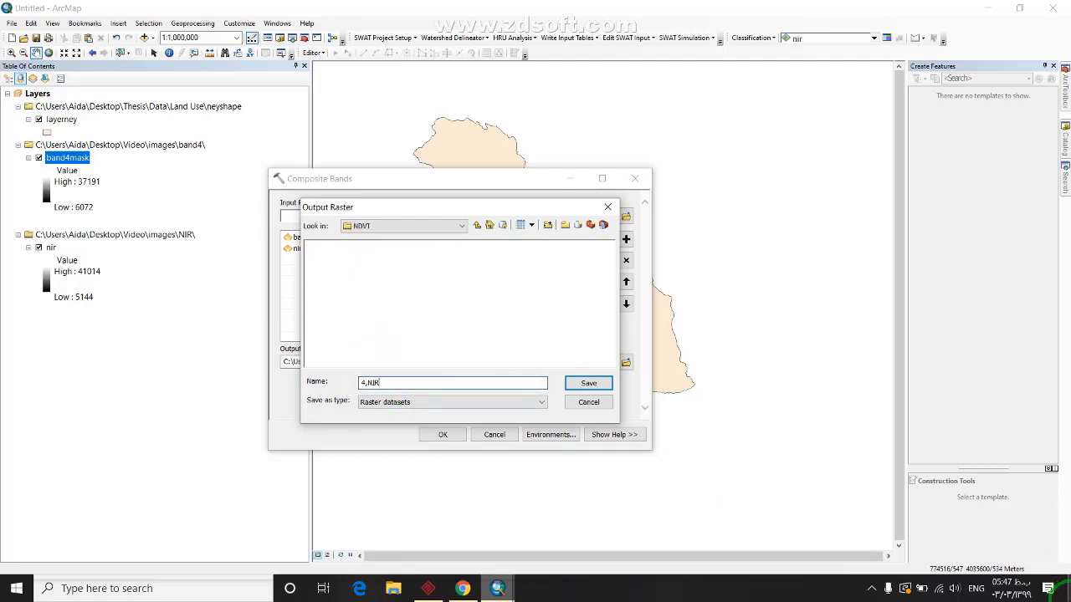
click(588, 383)
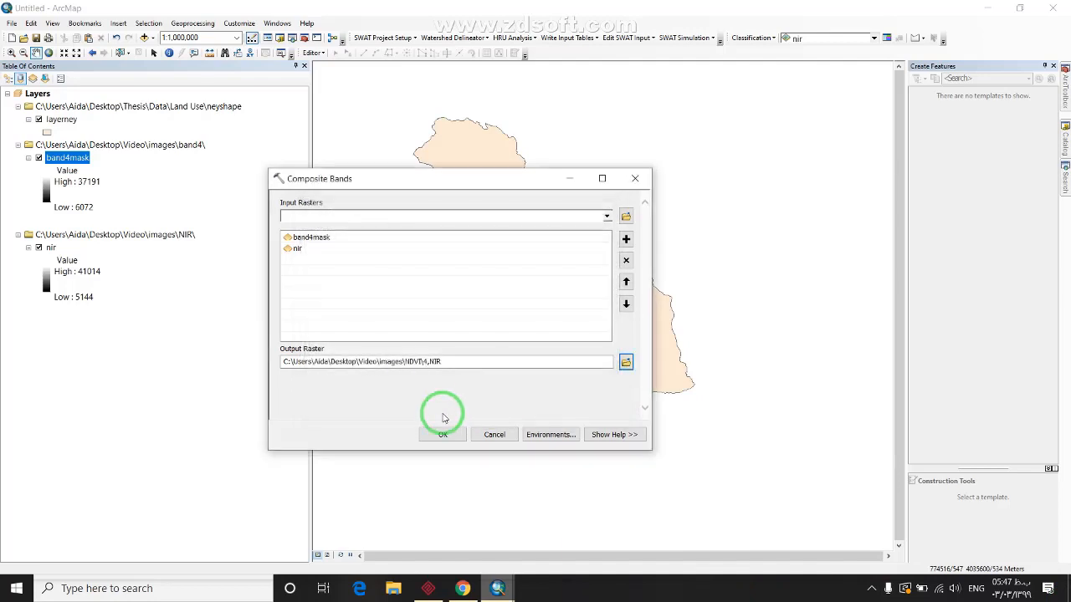
click(443, 435)
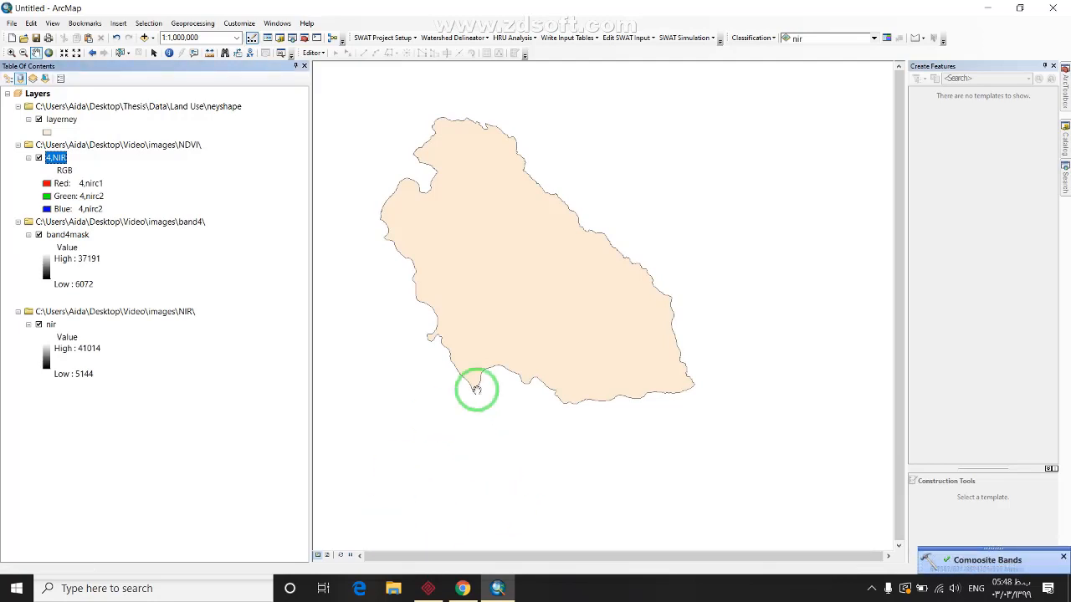
Launch ENVI 5.3 from Windows search
click(268, 586)
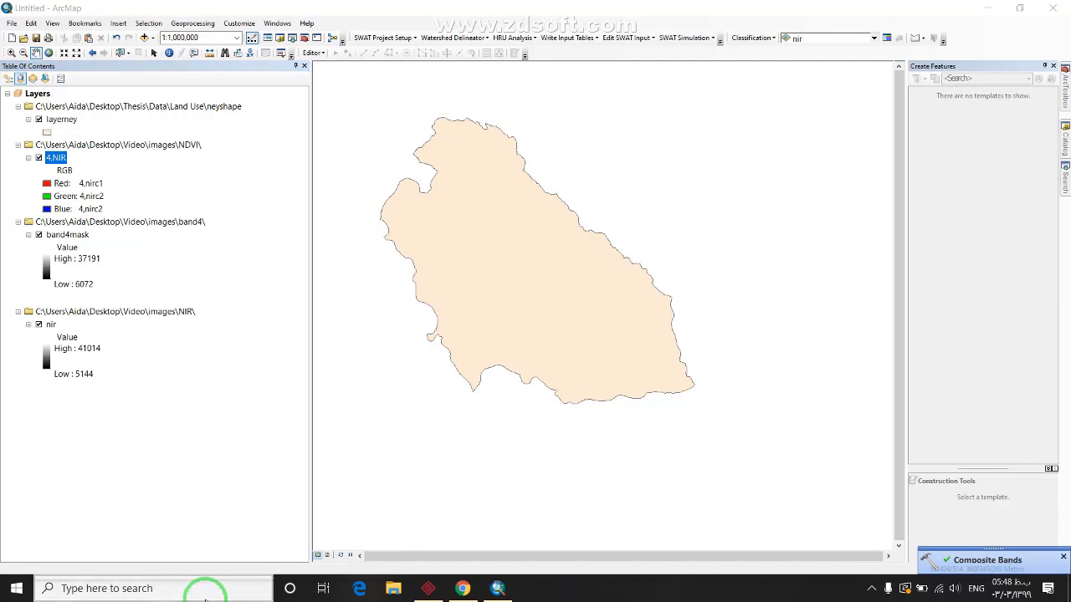
text(e)
click(136, 208)
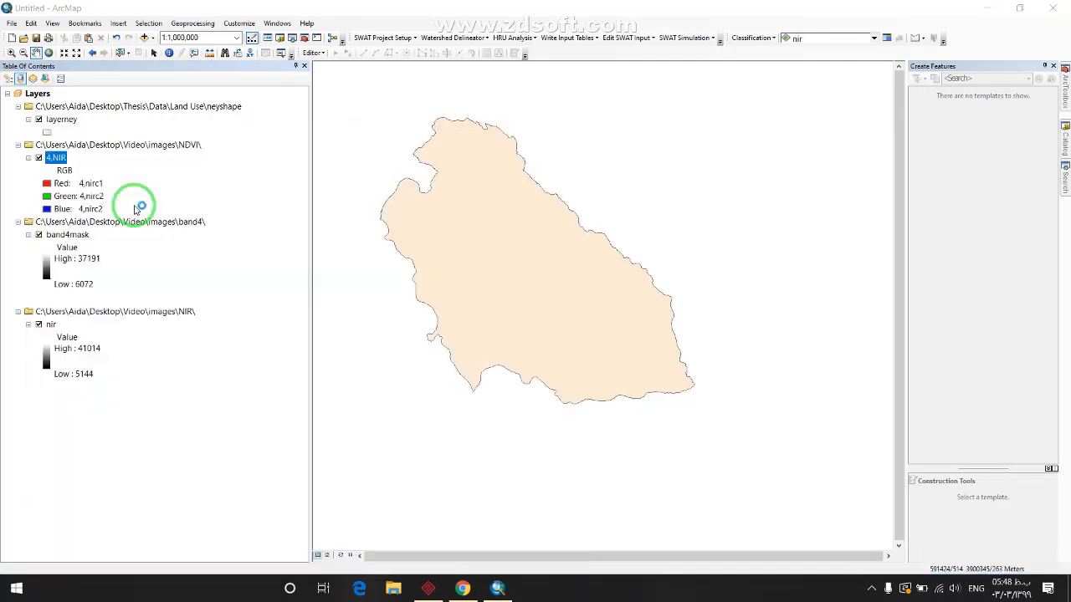
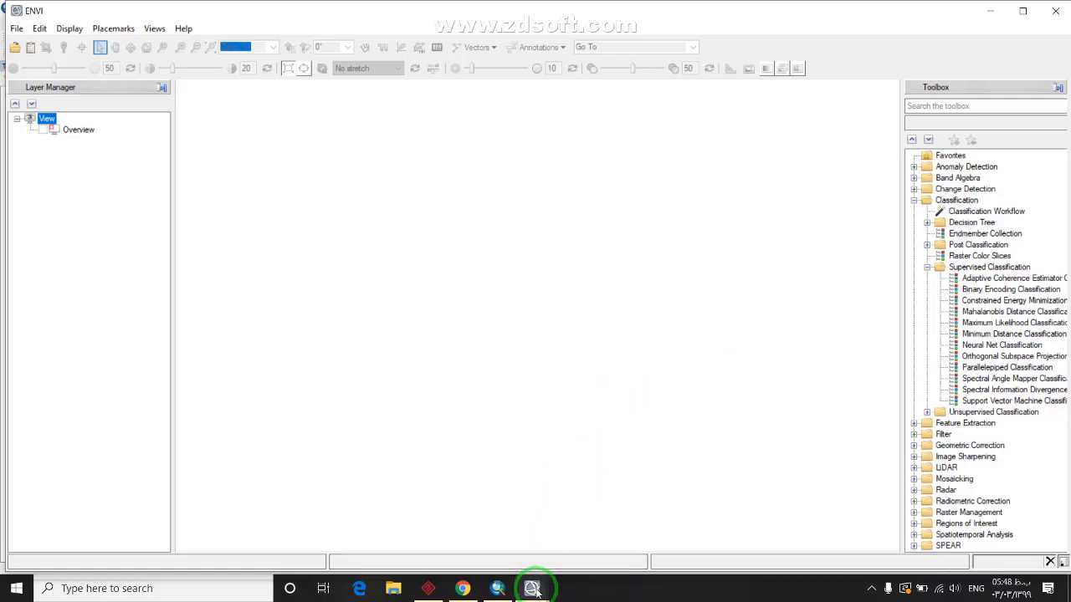
Dismiss ENVI's Open dialog without loading an image and return to the ArcMap map with the 4,NIR layer
click(16, 46)
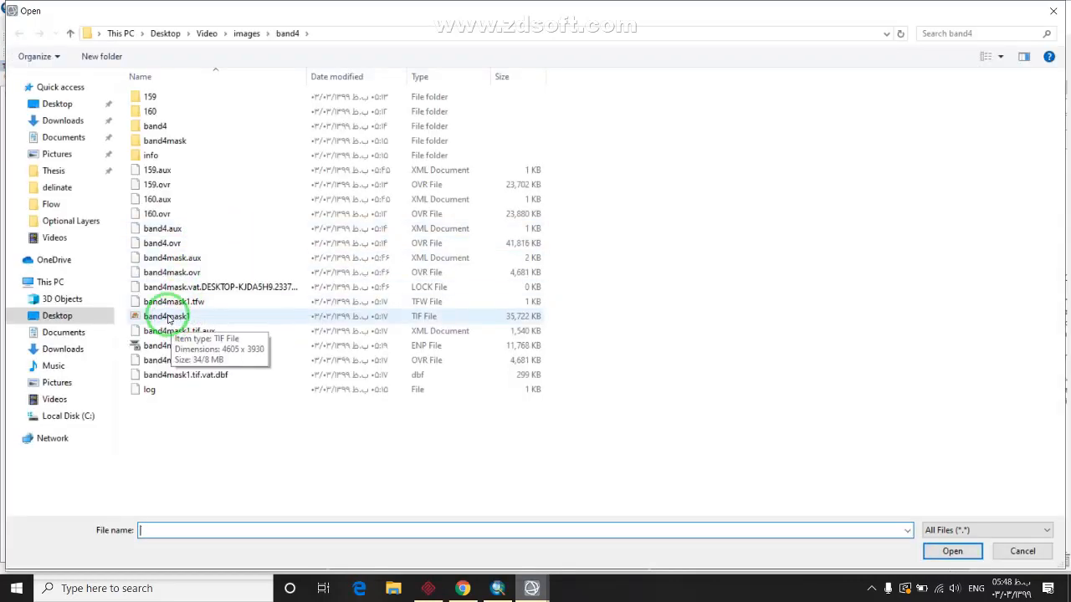
click(497, 588)
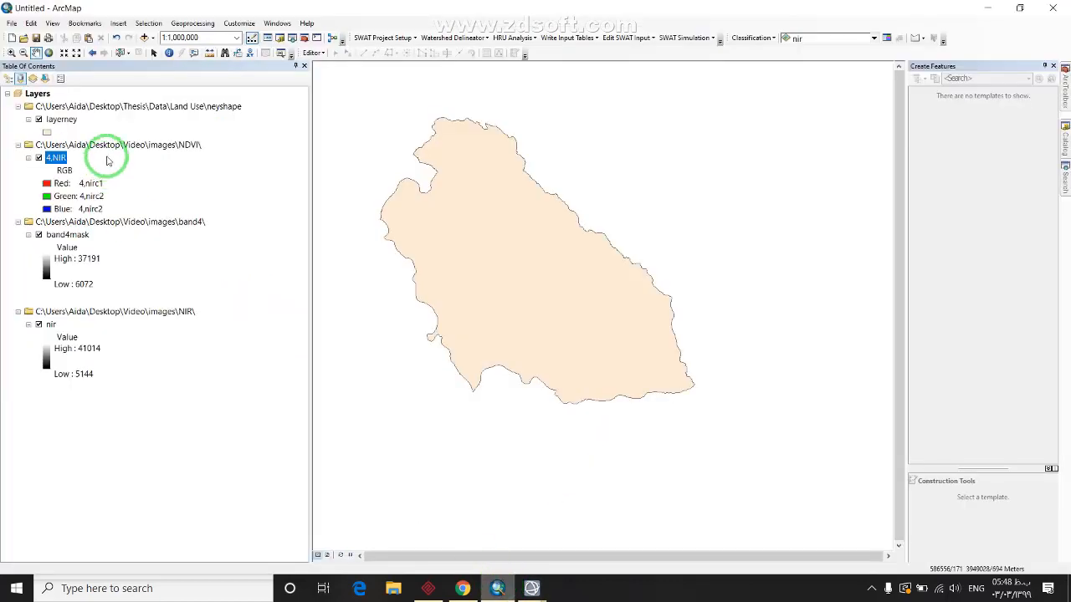
right_click(56, 158)
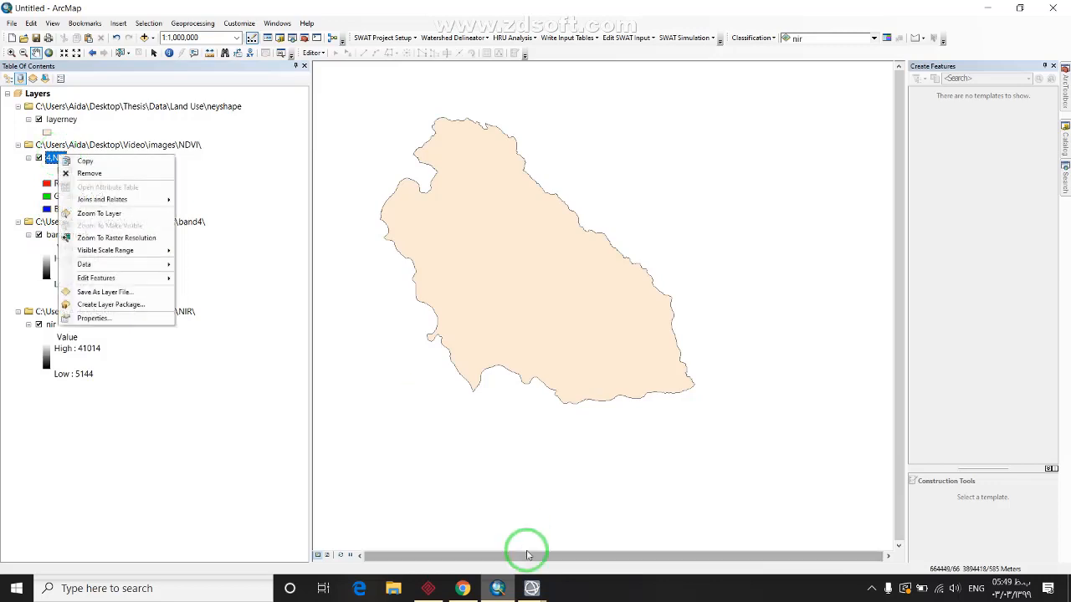
click(533, 588)
click(515, 530)
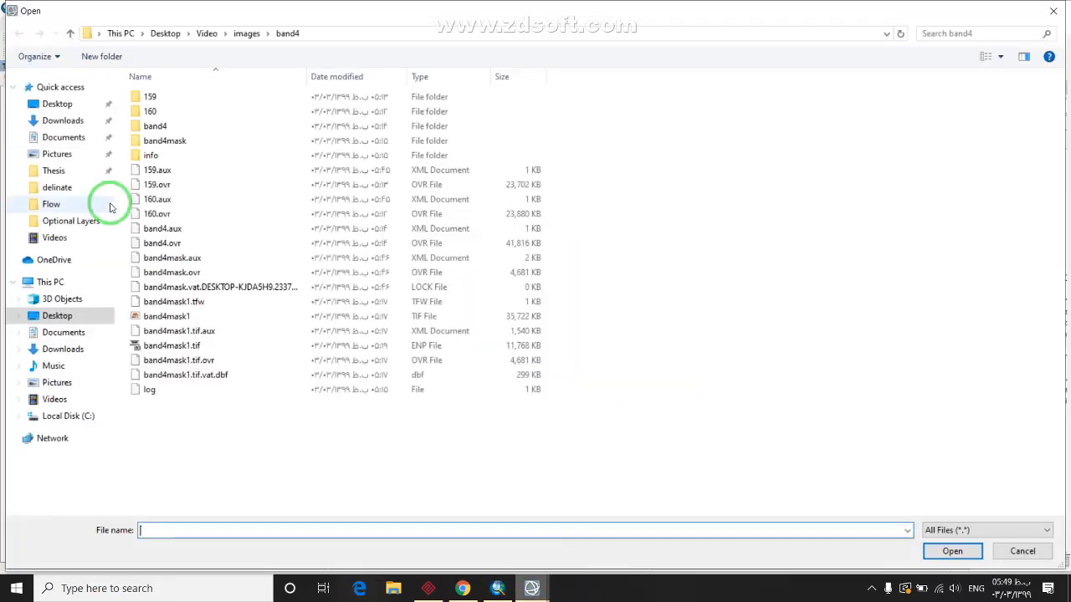
key(Escape)
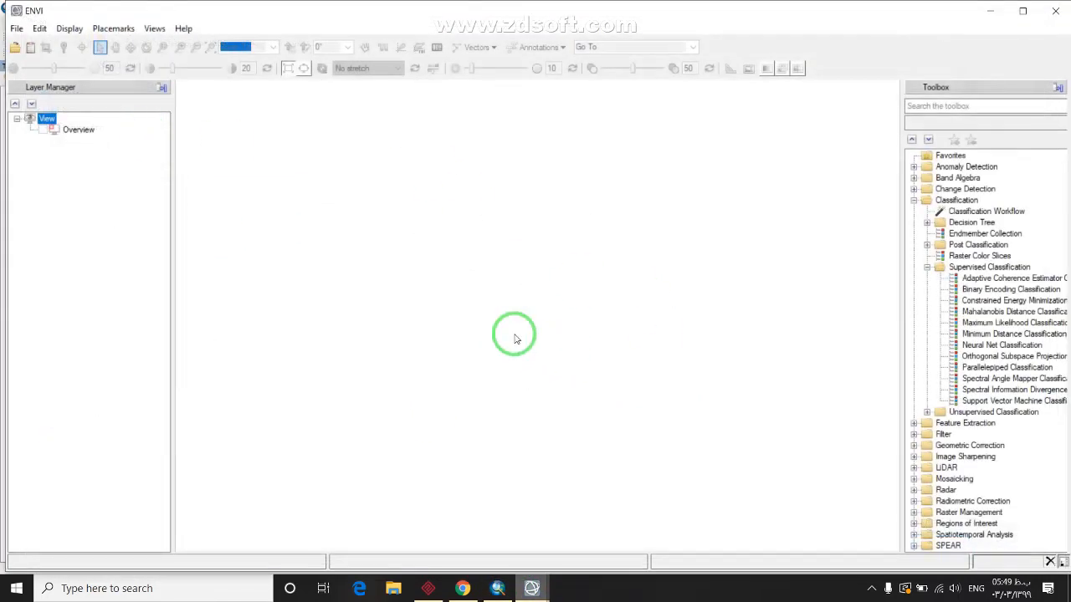
click(14, 48)
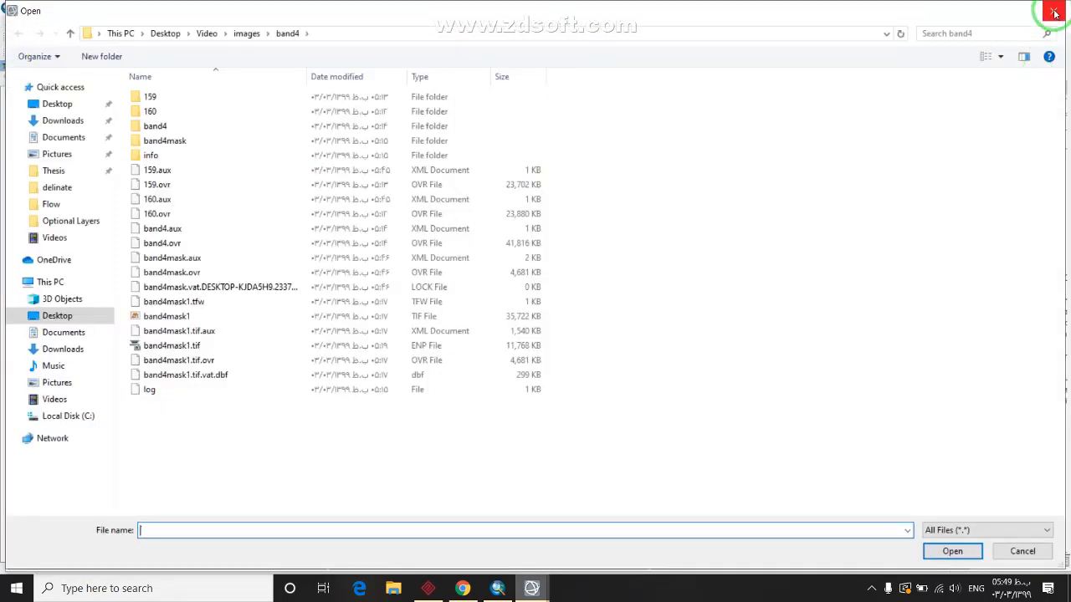
click(1054, 12)
click(497, 588)
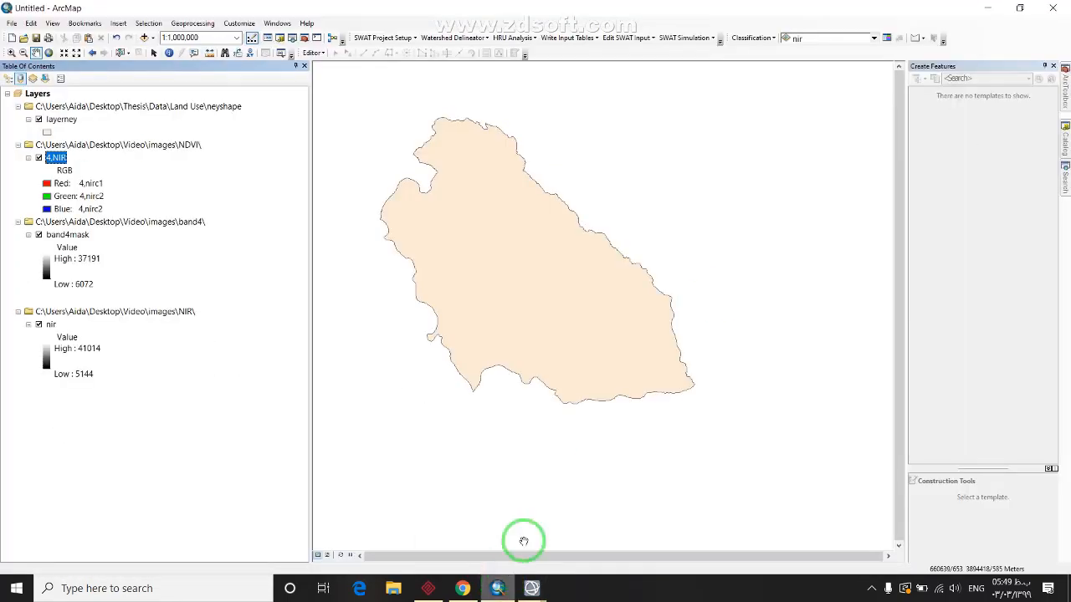
Export the 4,NIR raster as 4,NIR1.tif into images\NDVI without adding it to the map
right_click(53, 157)
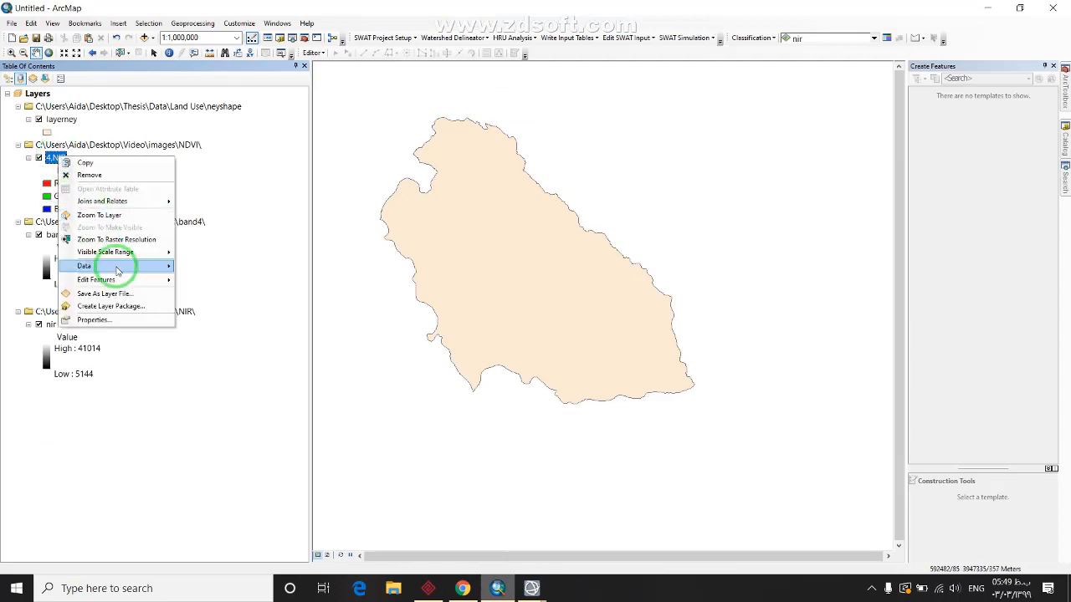
mouse_move(148, 268)
click(206, 280)
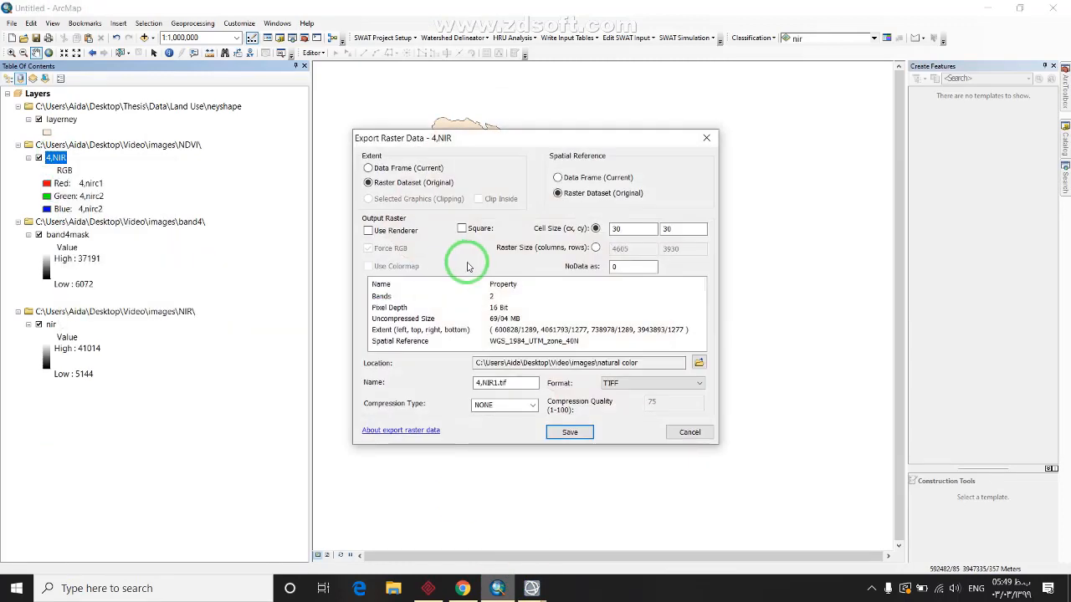
click(700, 362)
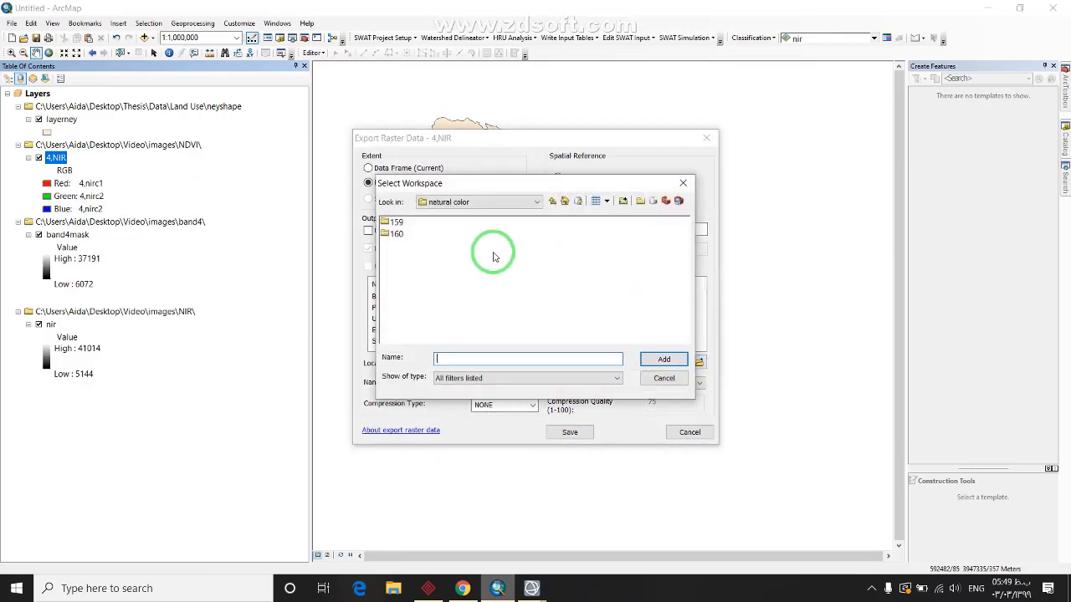
click(552, 202)
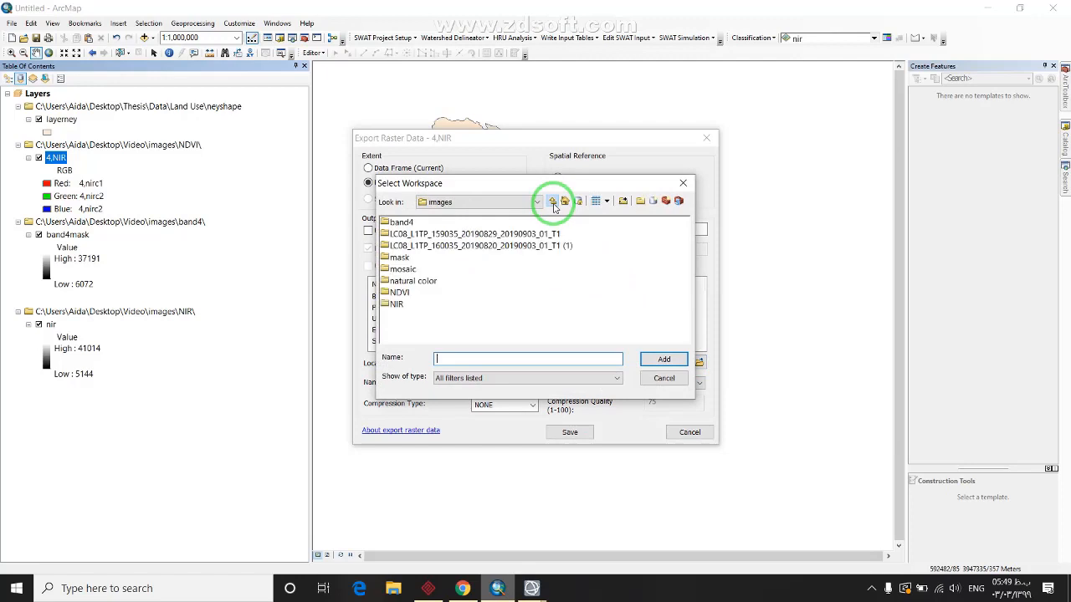
double_click(402, 292)
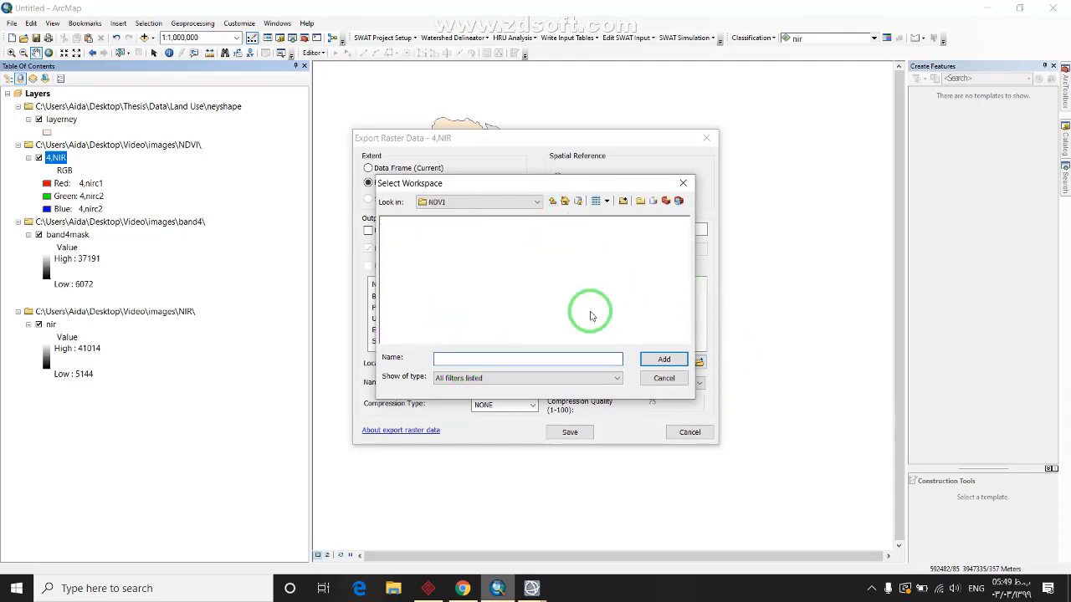
click(552, 202)
click(393, 292)
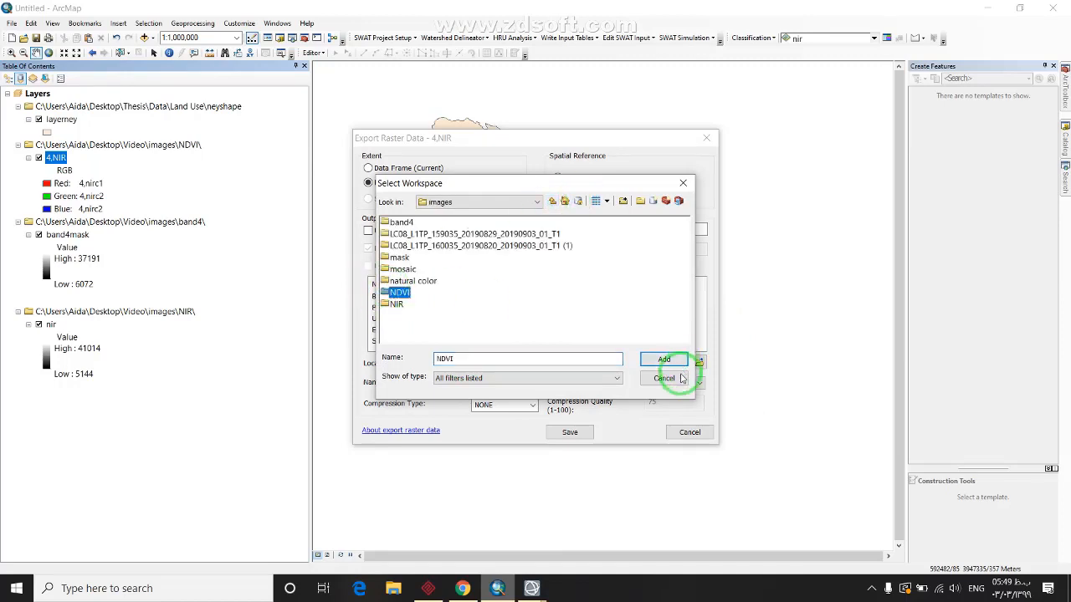
click(663, 359)
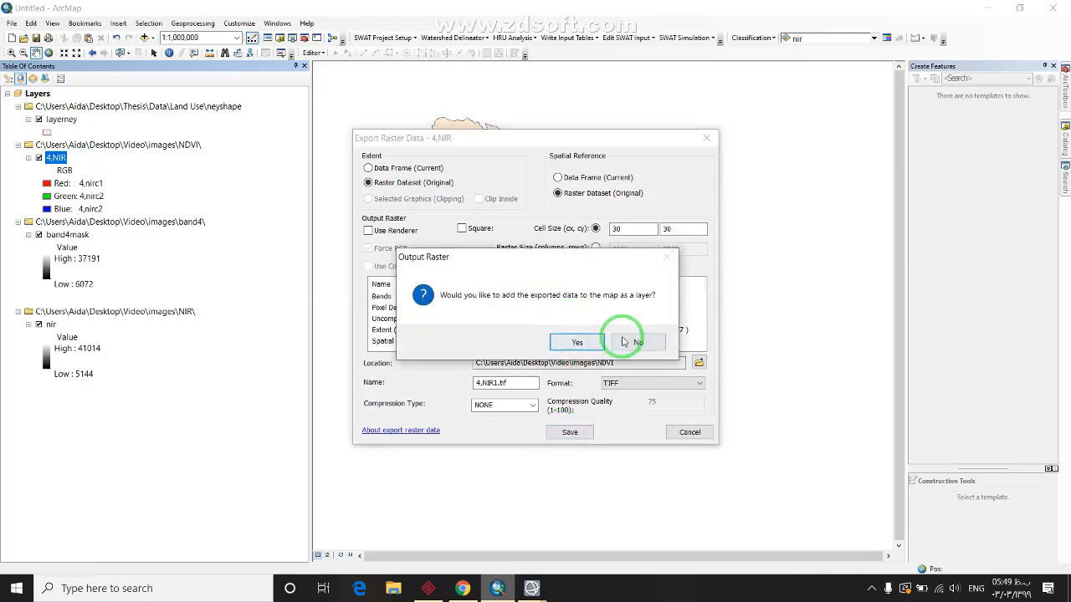
click(627, 340)
click(498, 588)
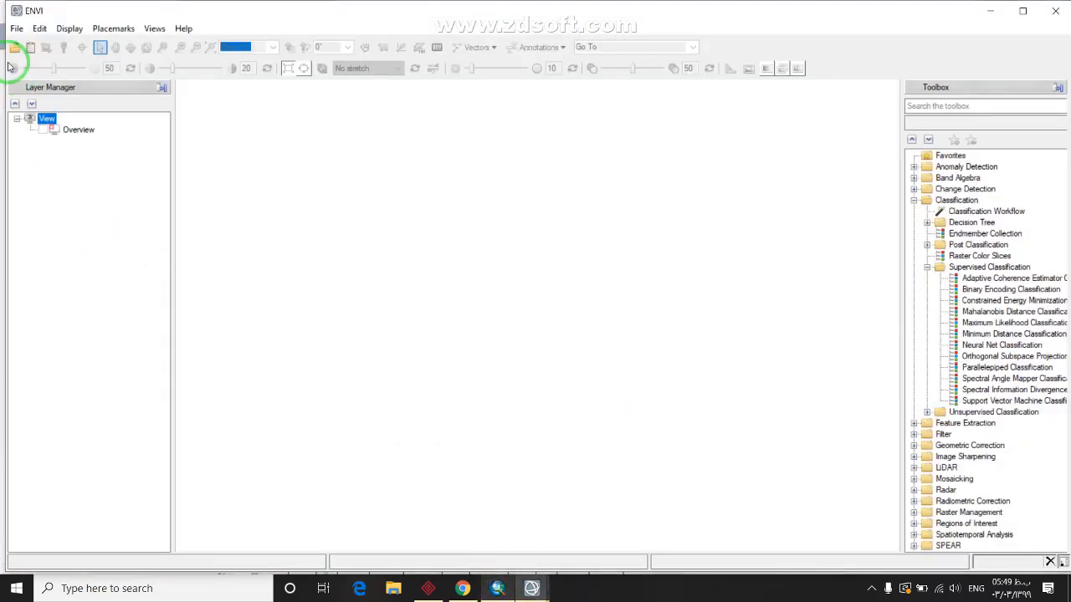
Open 4,NIR1.tif from images\NDVI in ENVI and search the Toolbox for 'ndvi'
click(14, 49)
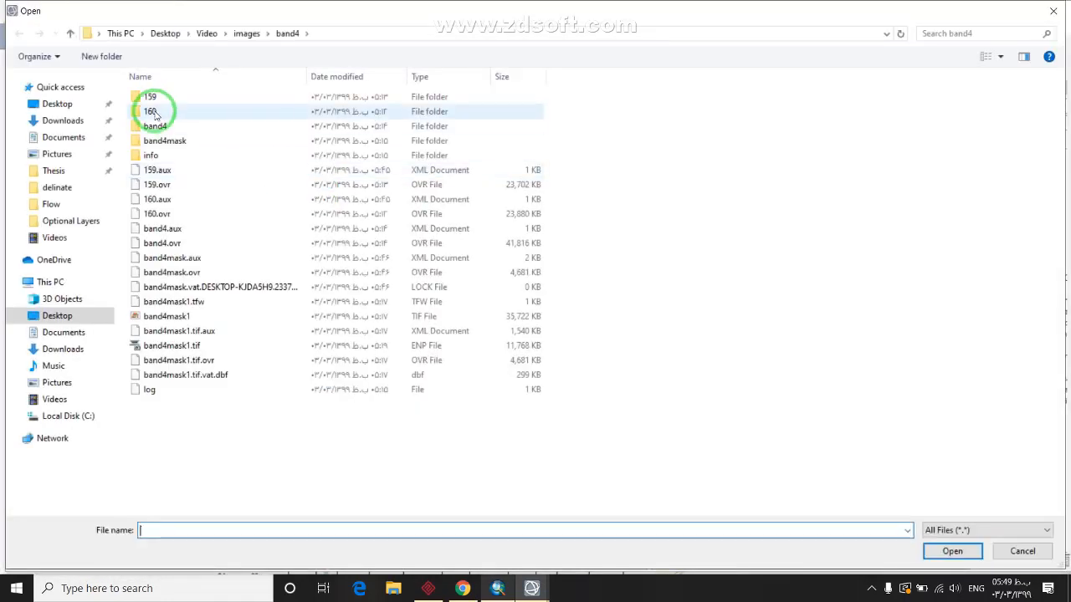
click(247, 34)
click(161, 184)
click(239, 199)
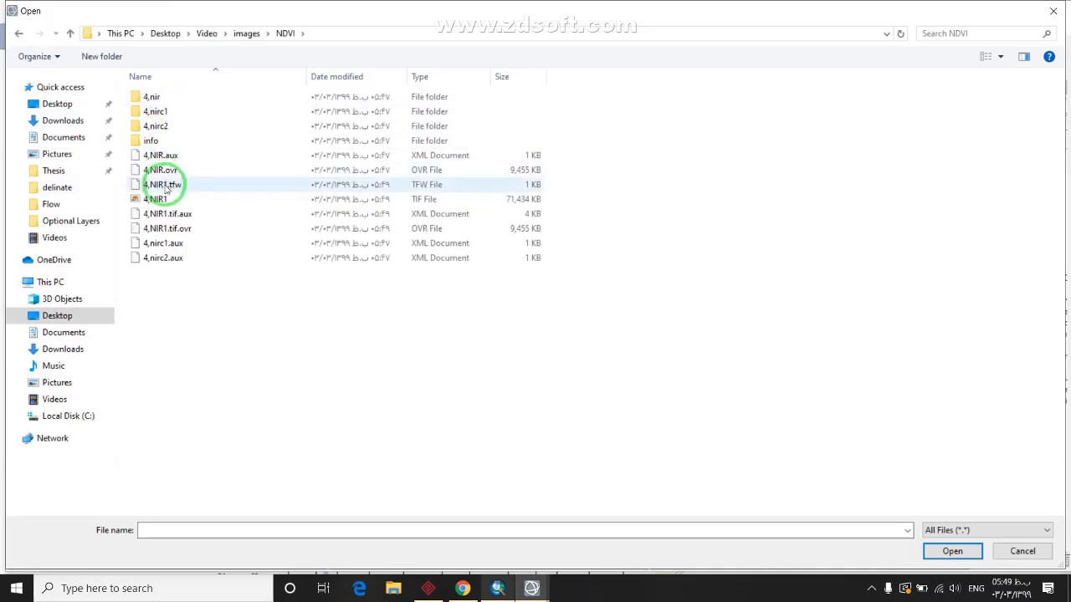
click(935, 551)
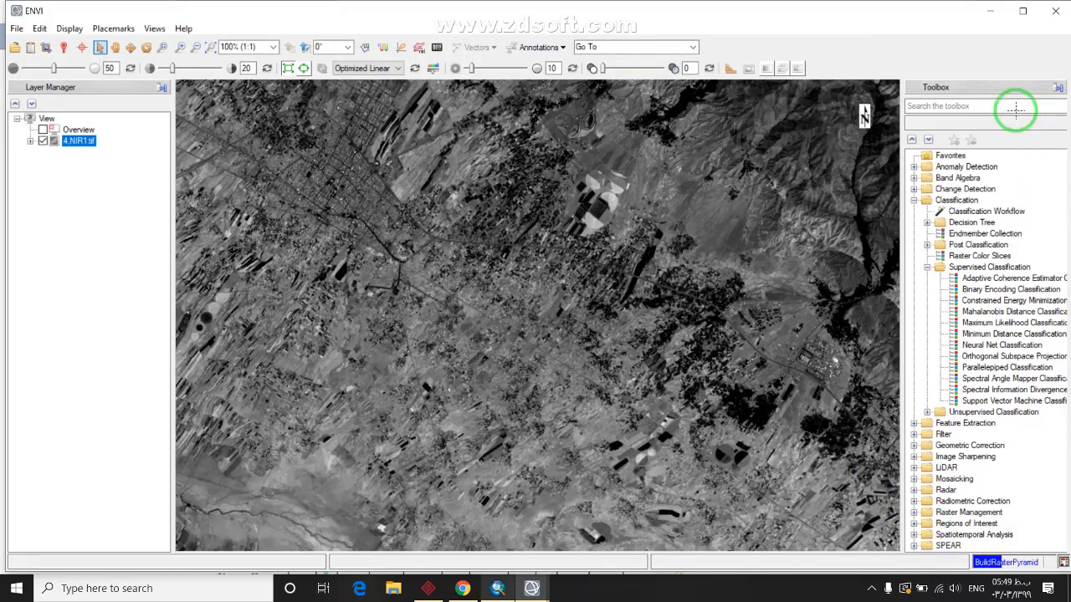
click(1015, 108)
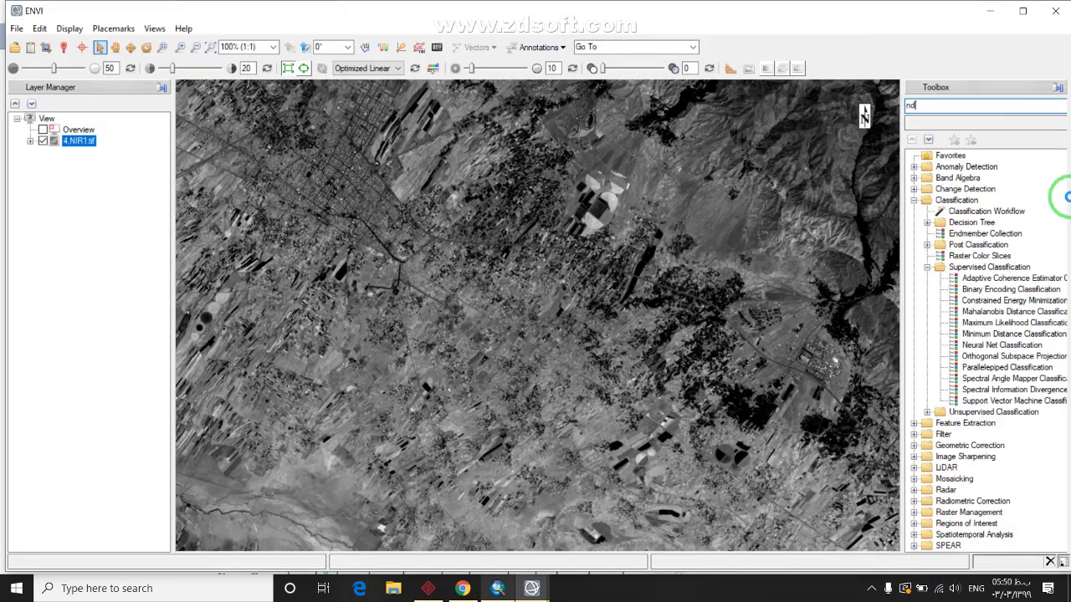
text(nd)
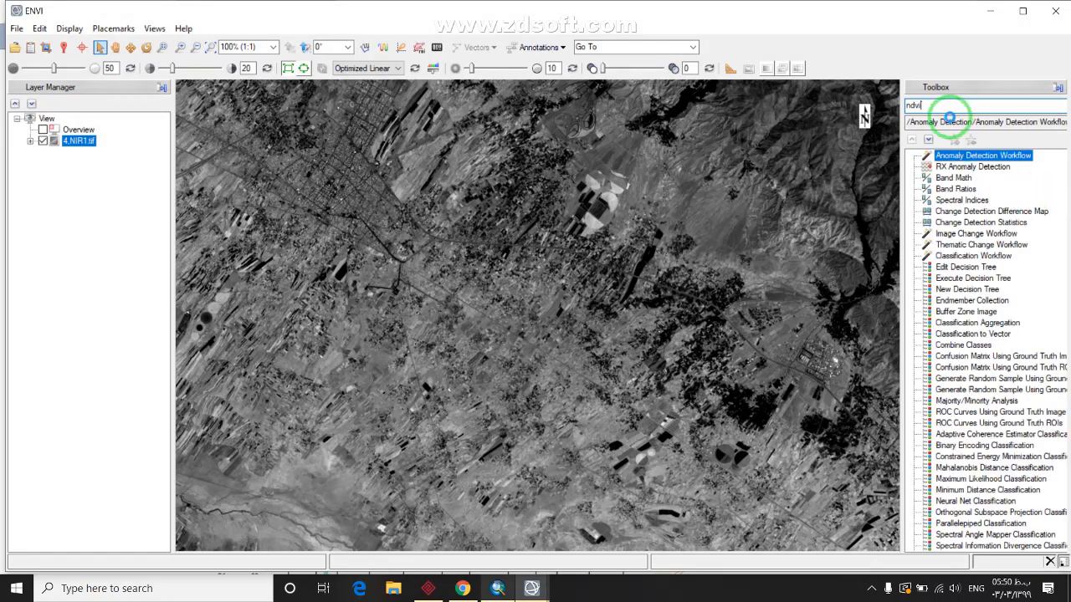
text(vi)
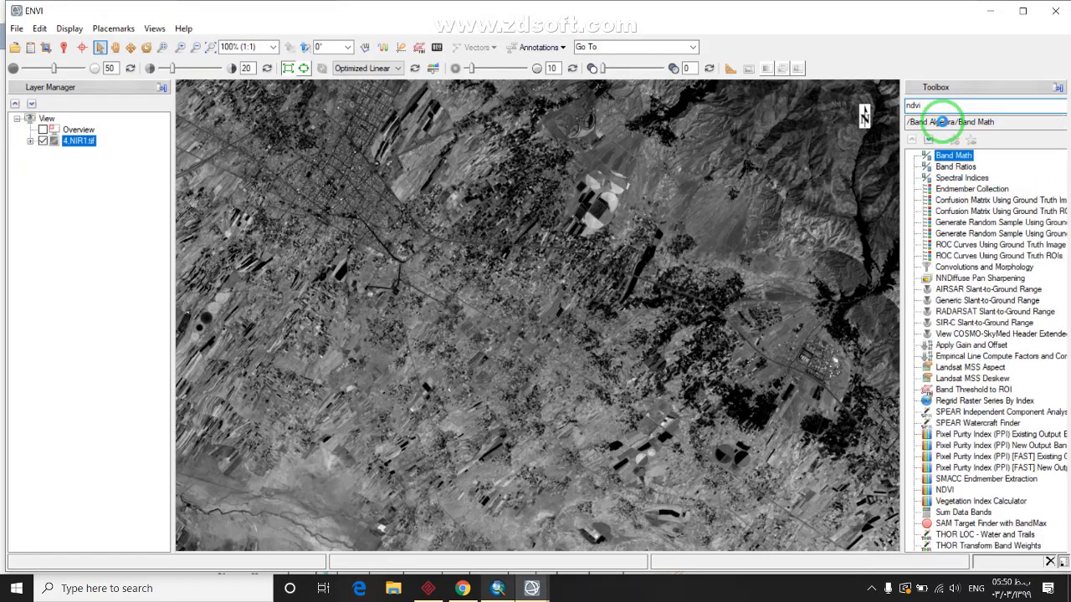
Start NDVI Calculation on 4,NIR1.tif with the input file type set to Landsat OLI
double_click(944, 156)
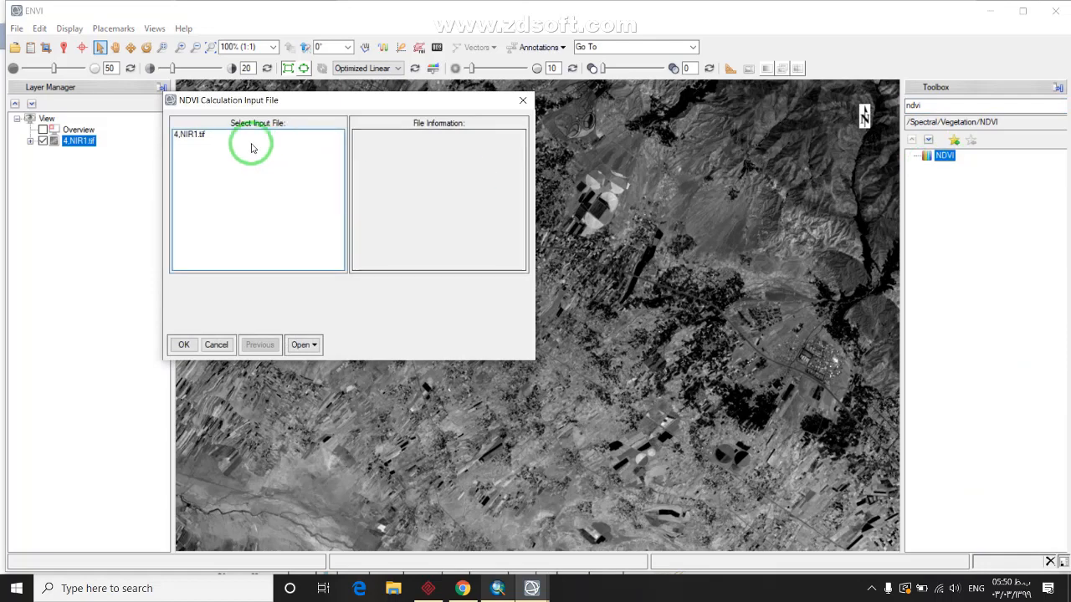
click(192, 135)
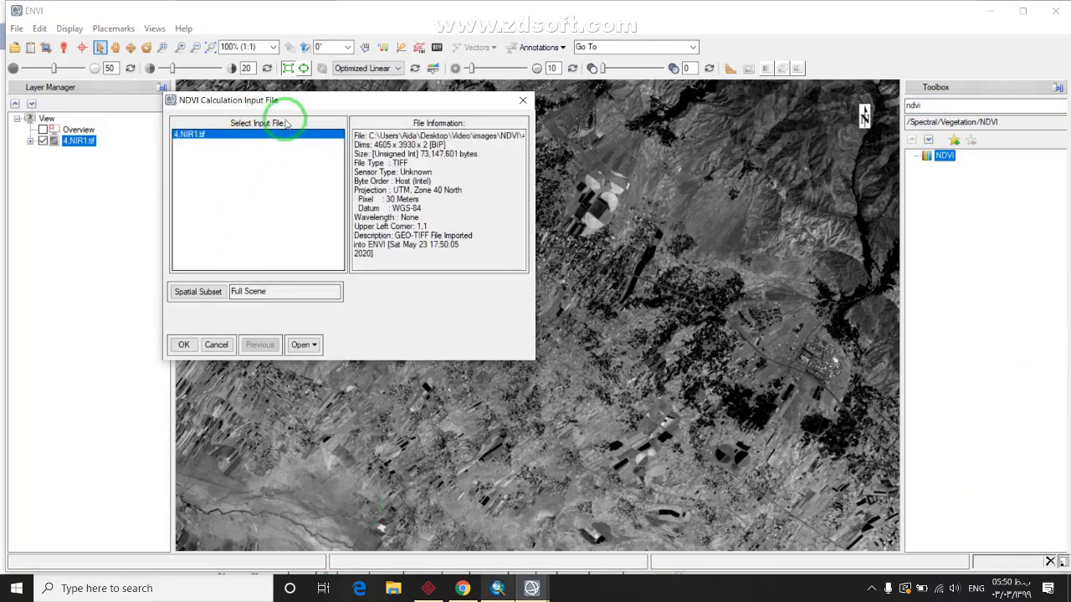
click(181, 346)
click(457, 148)
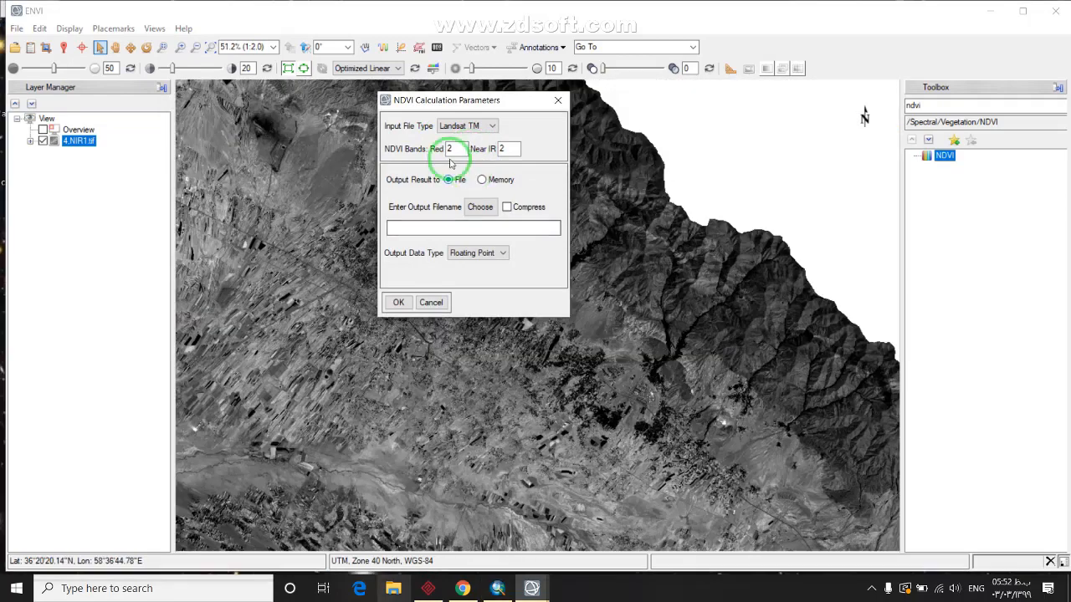
click(468, 126)
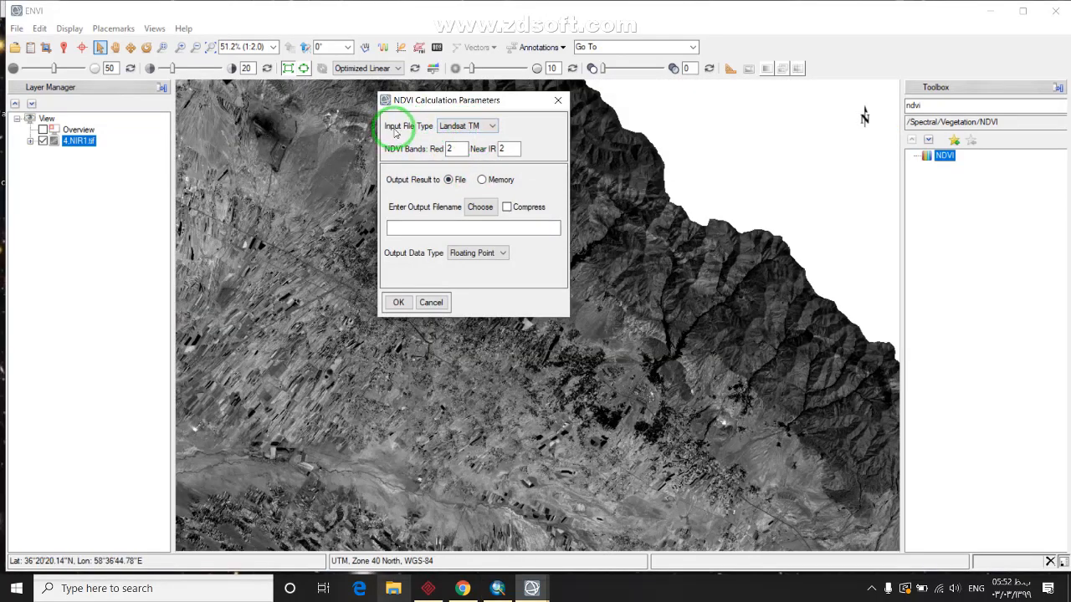
click(470, 126)
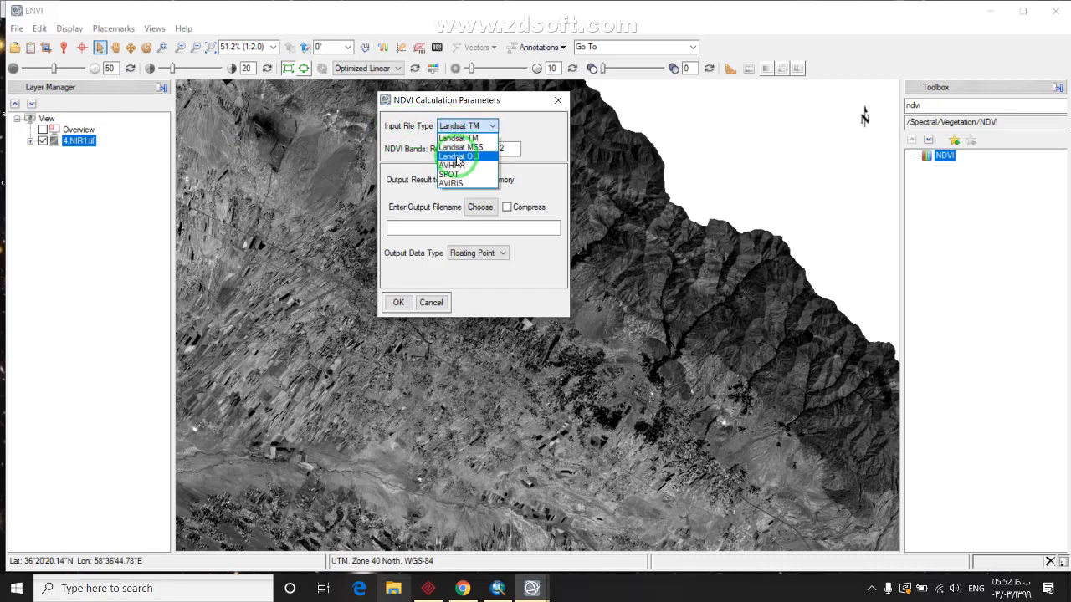
click(458, 158)
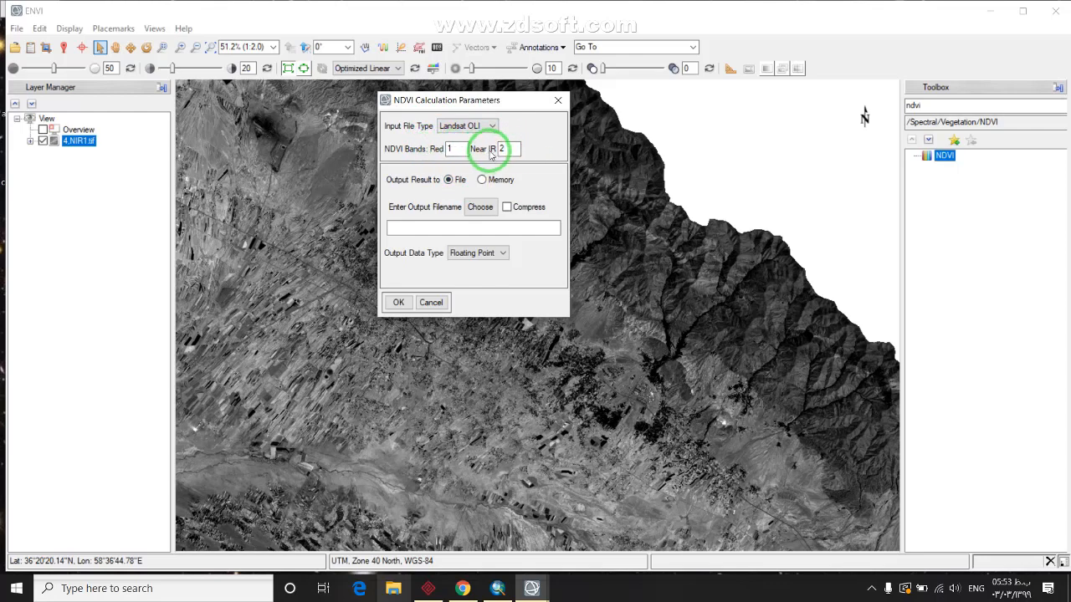
Set the NDVI output file to ndvi_envi in the Desktop\Video\images\NDVI folder
click(481, 211)
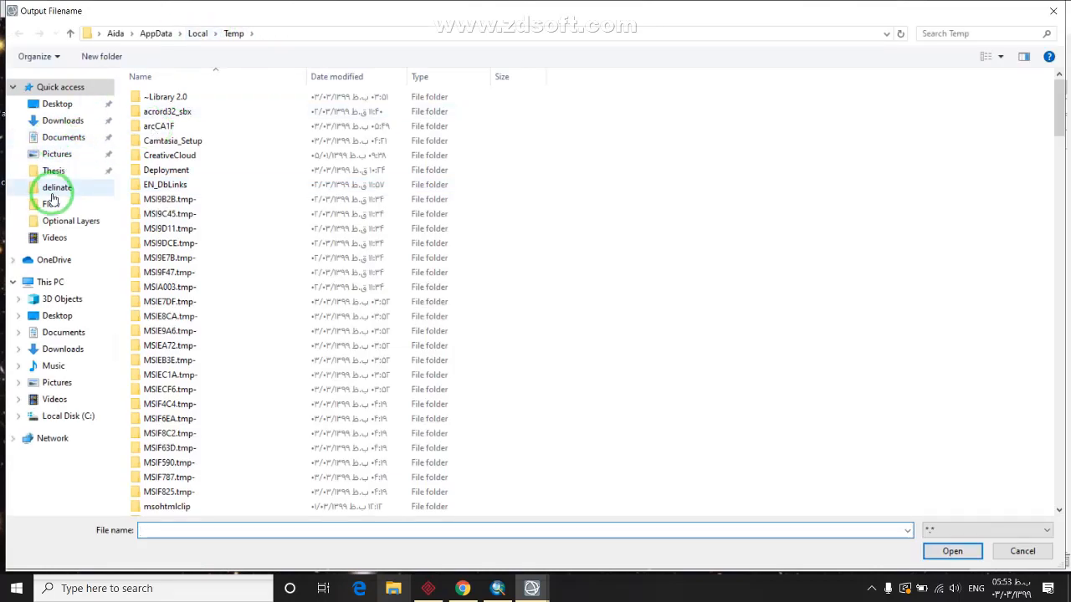
click(54, 104)
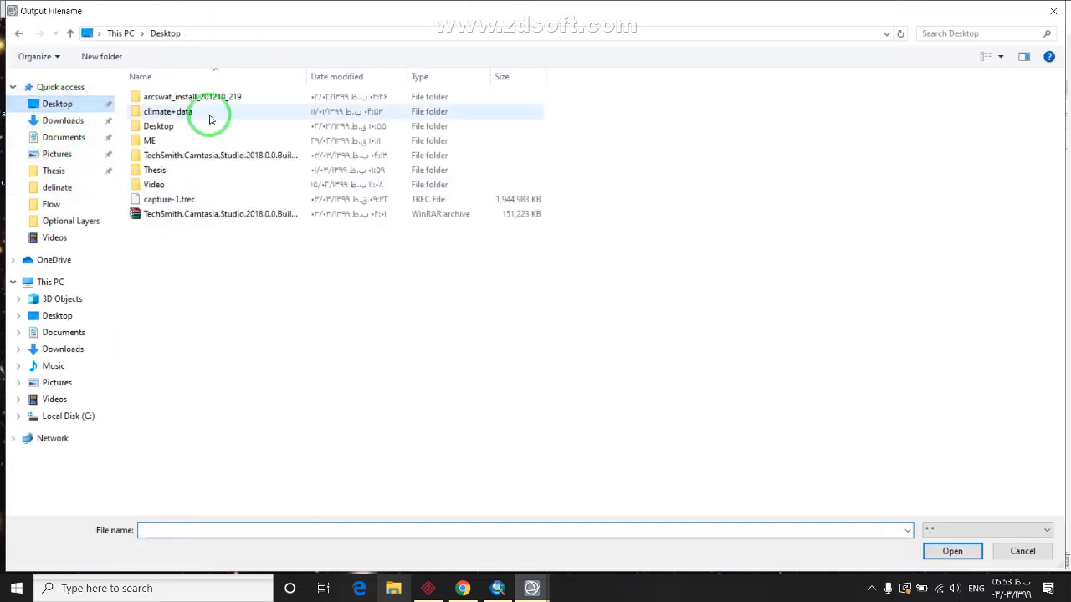
double_click(154, 184)
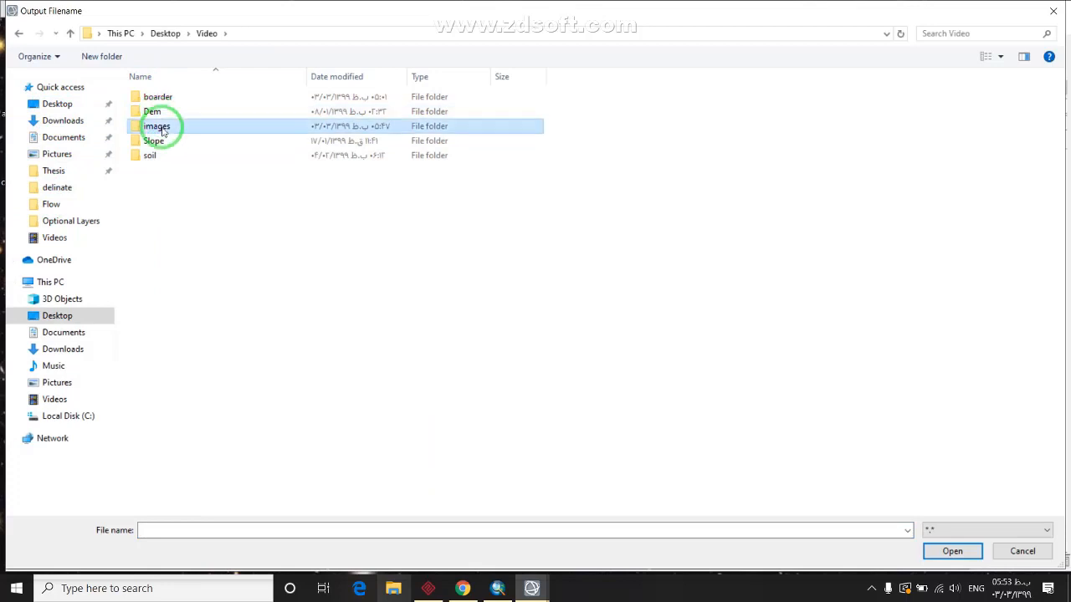
double_click(157, 126)
click(162, 188)
double_click(162, 188)
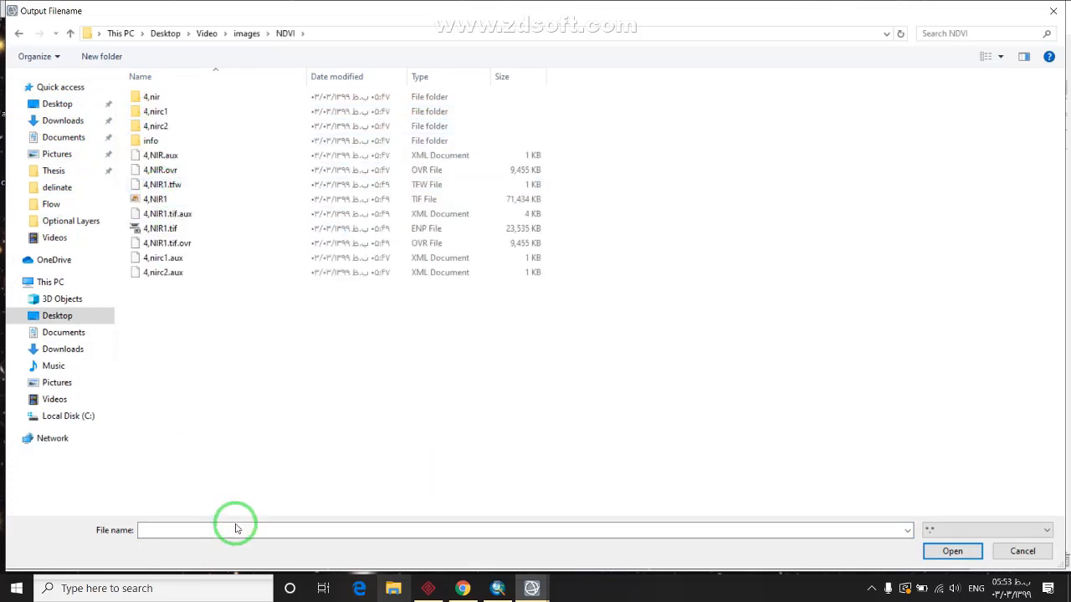
click(239, 524)
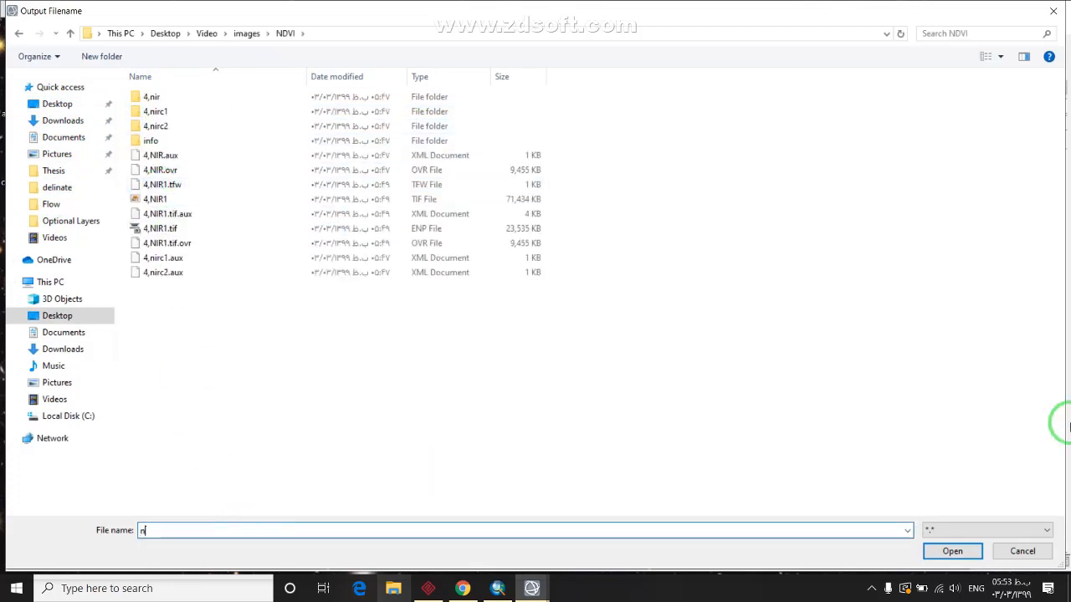
text(ndvi_env)
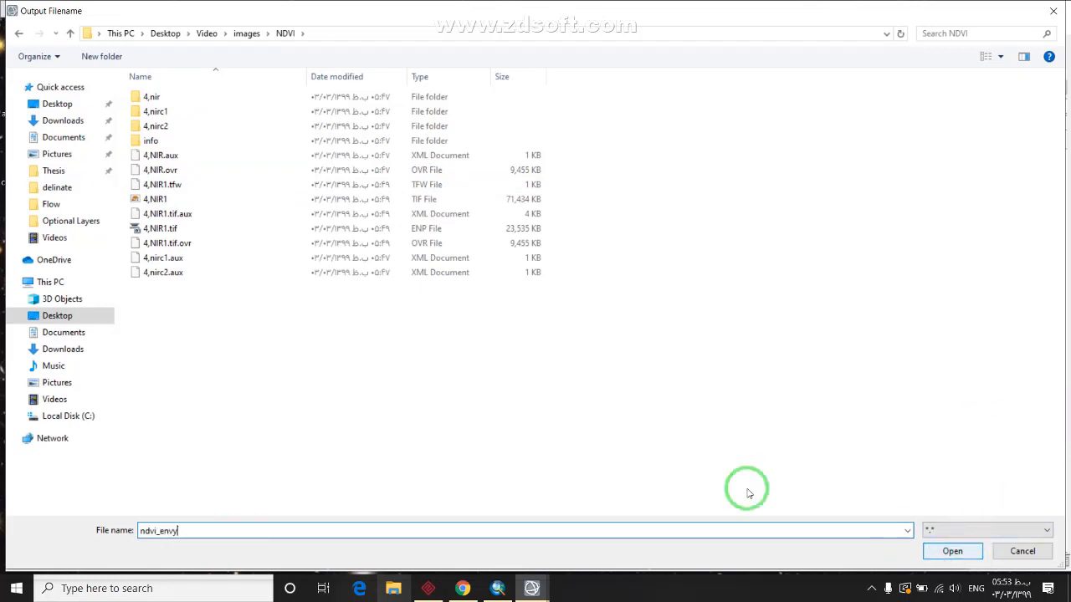
text(y)
key(BackSpace)
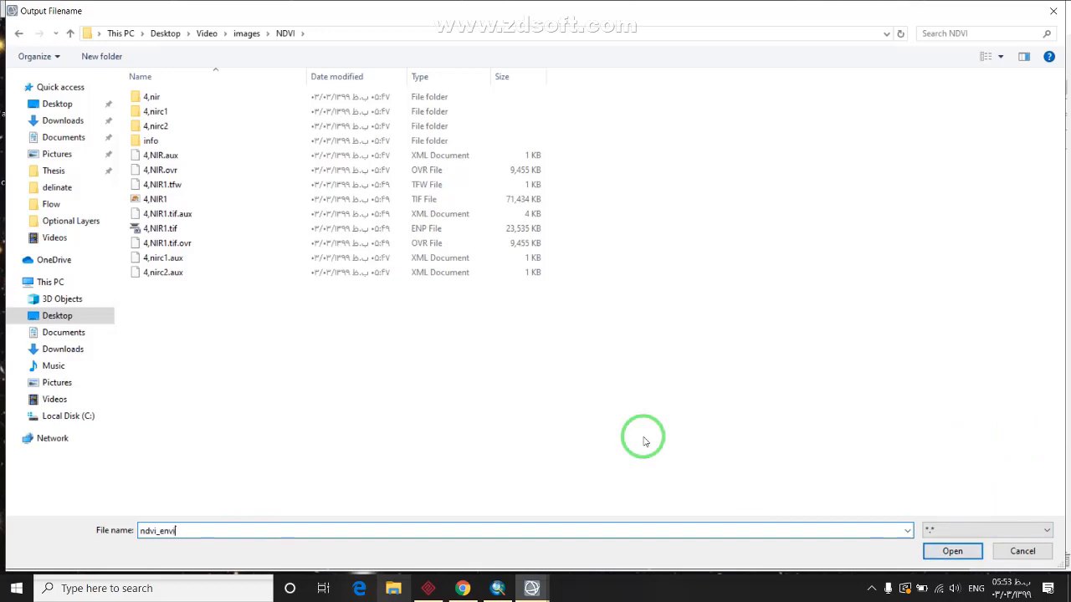
click(929, 552)
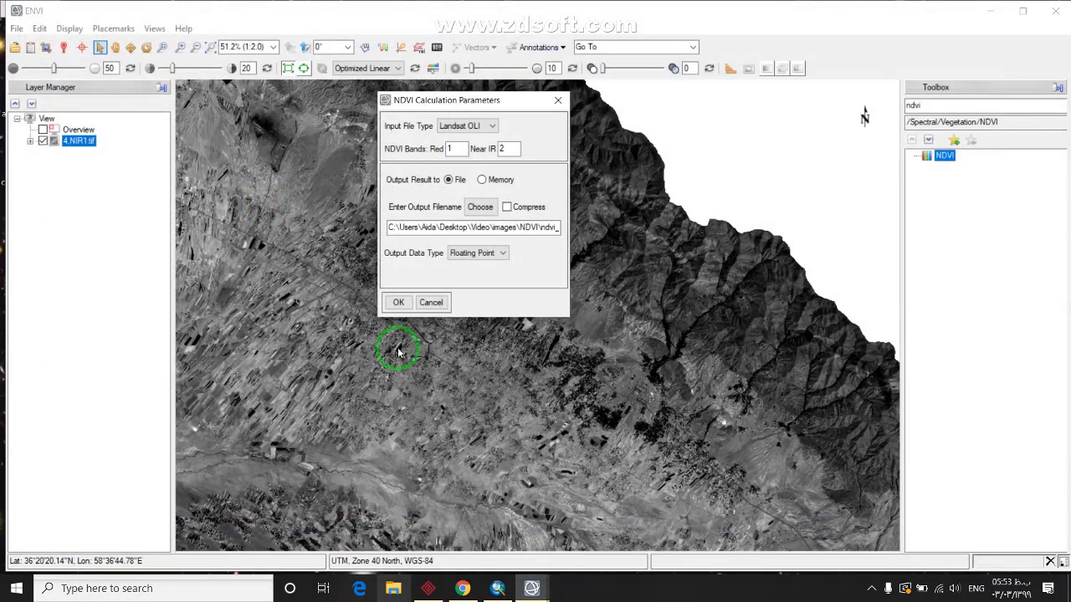
Run the NDVI calculation, browse the resulting ndvi_envi layer, and return to ArcMap
click(399, 303)
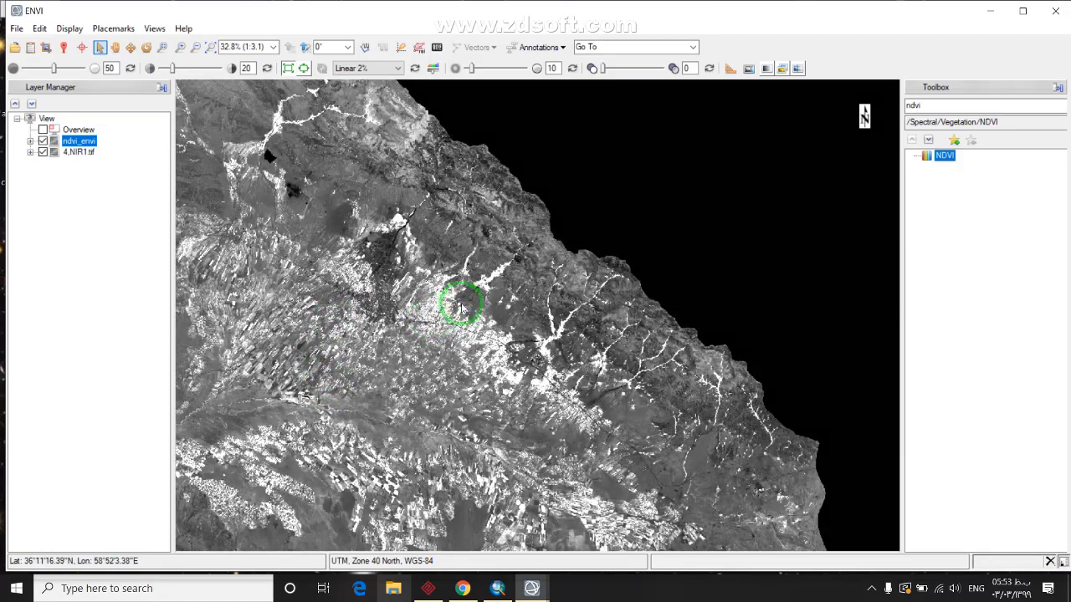
scroll(518, 261, up, 1)
drag(443, 354, 411, 311)
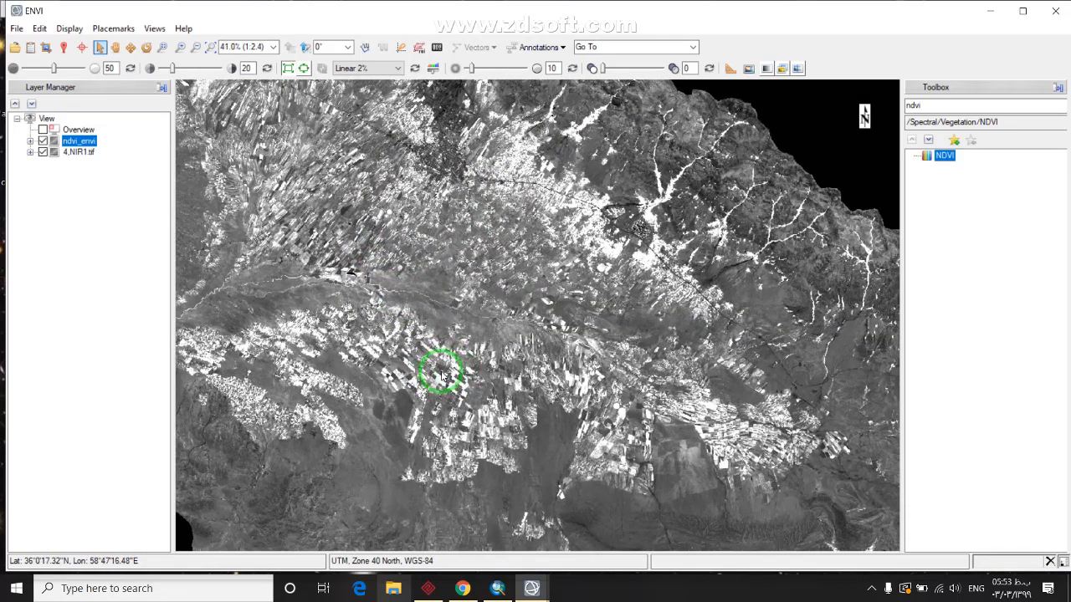
scroll(459, 365, down, 1)
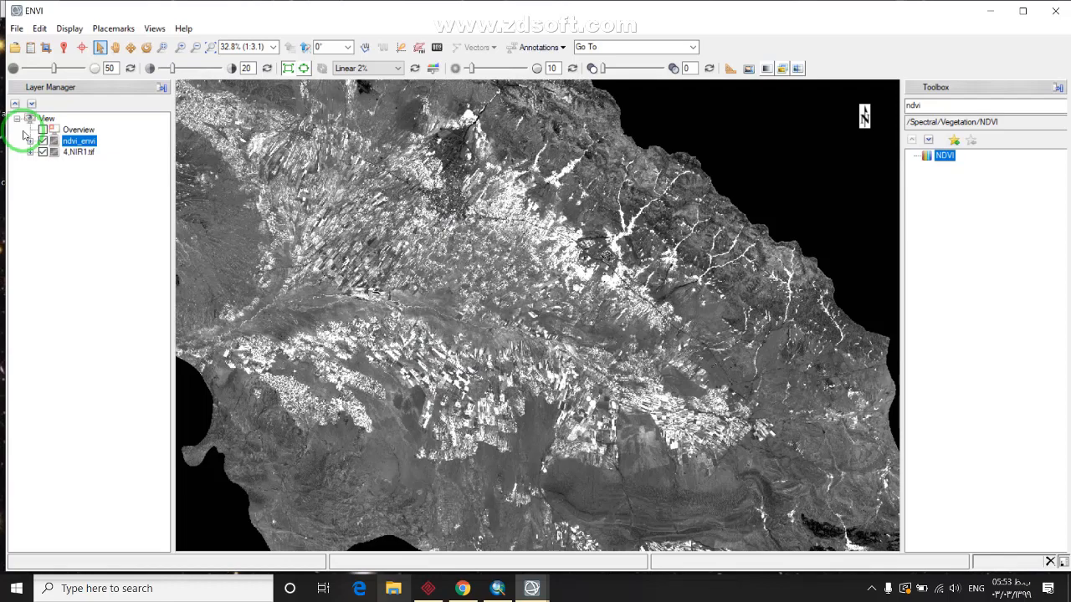
click(497, 588)
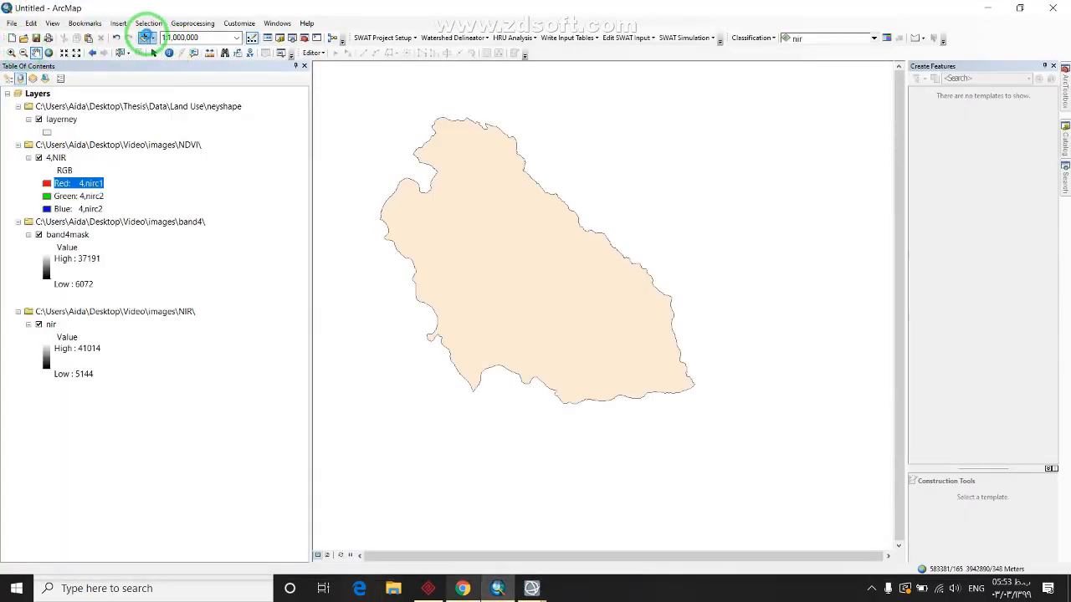
Add the slope raster from the Video\Slope folder and hide the layerney polygon
click(143, 38)
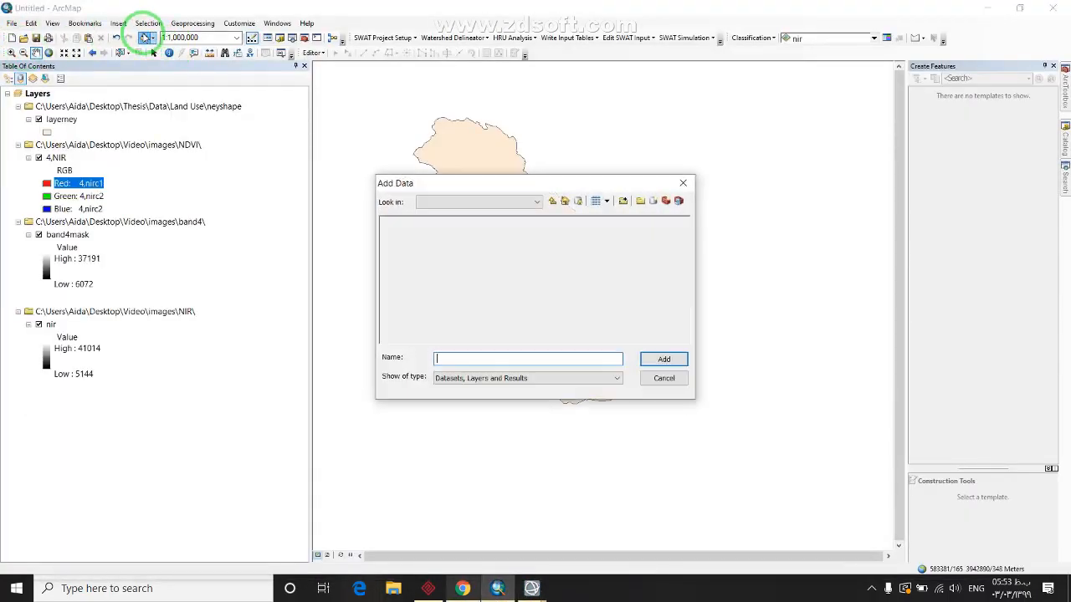
click(552, 203)
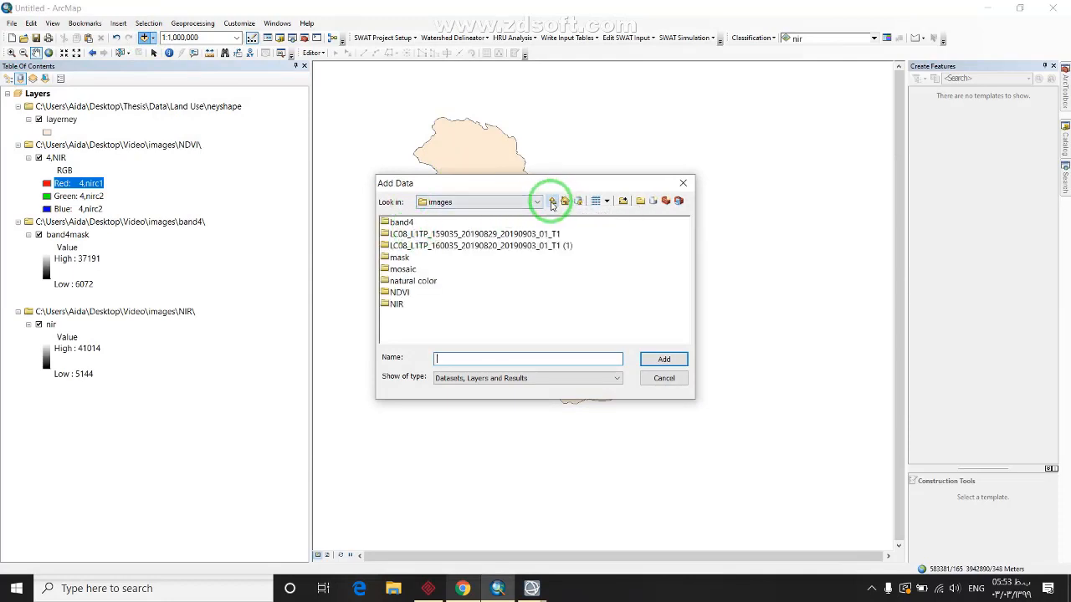
click(552, 202)
double_click(528, 276)
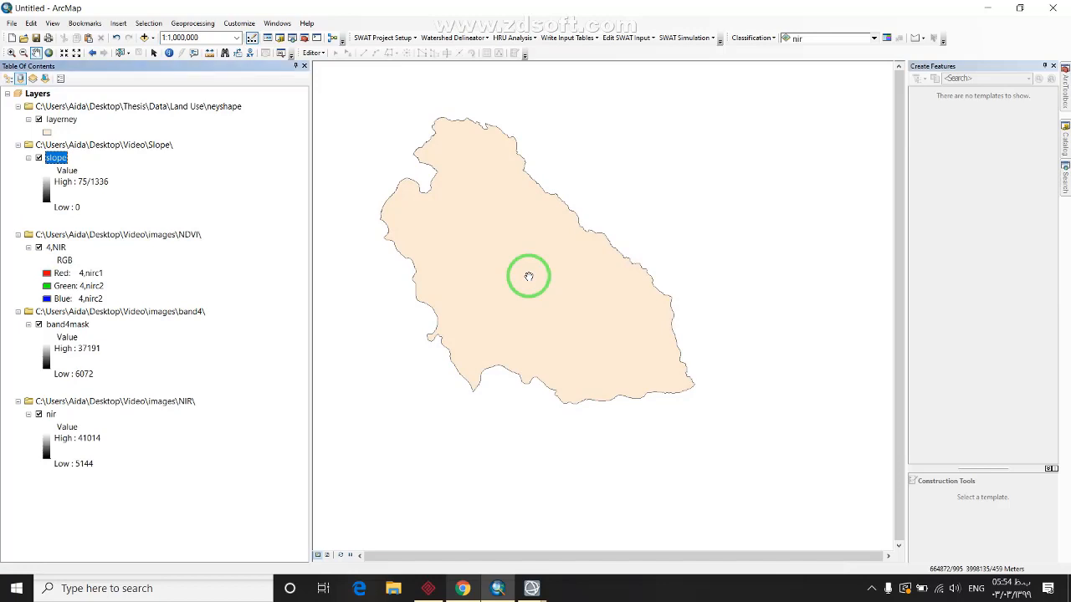
click(39, 120)
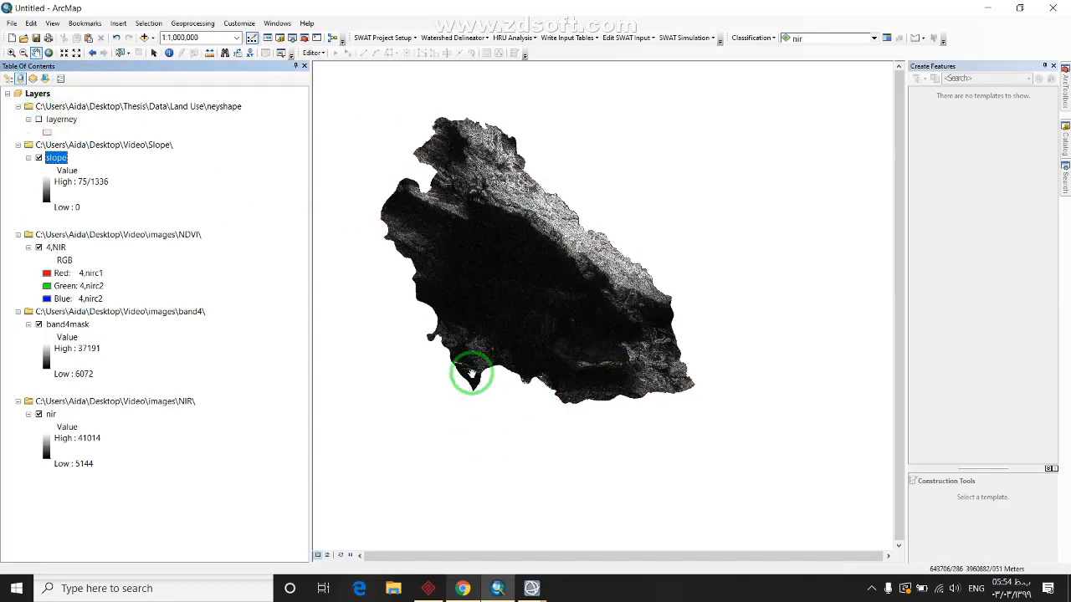
click(499, 589)
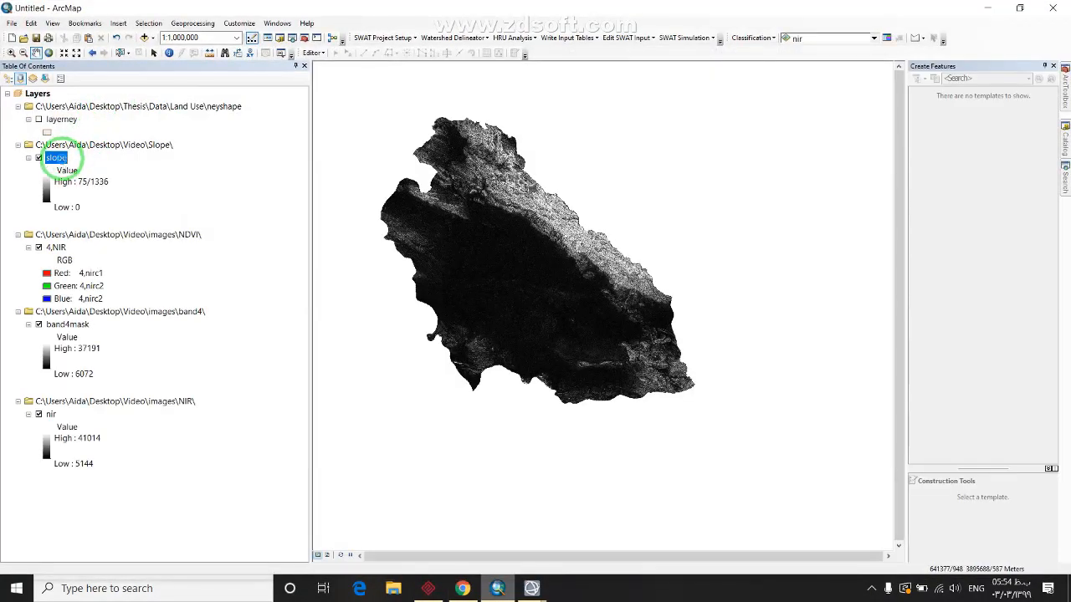
Begin exporting the slope raster with the Slope folder as the output location
right_click(58, 158)
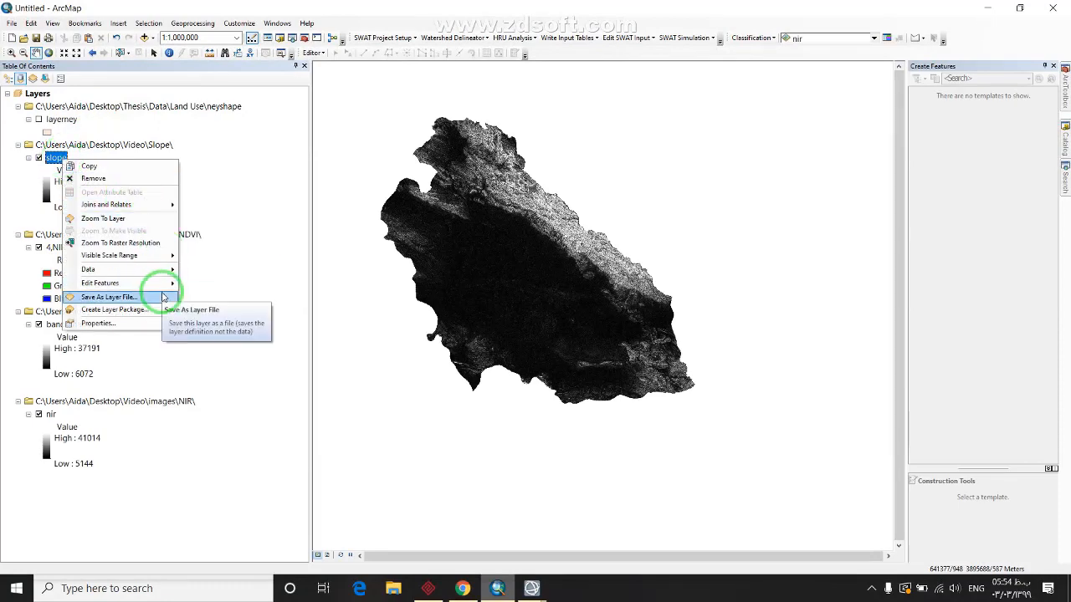
mouse_move(171, 269)
click(215, 283)
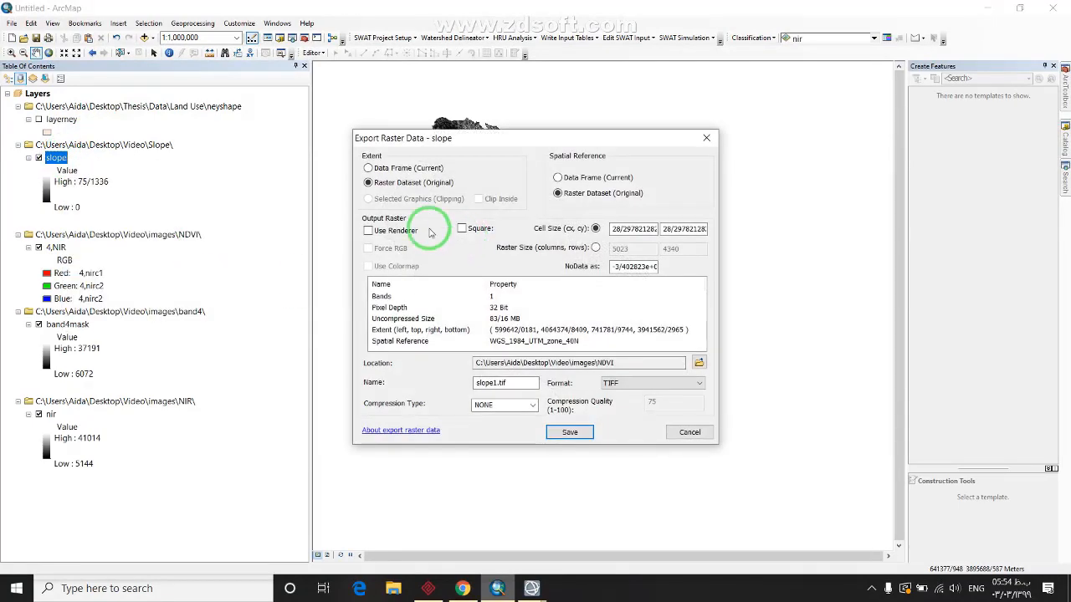
click(698, 363)
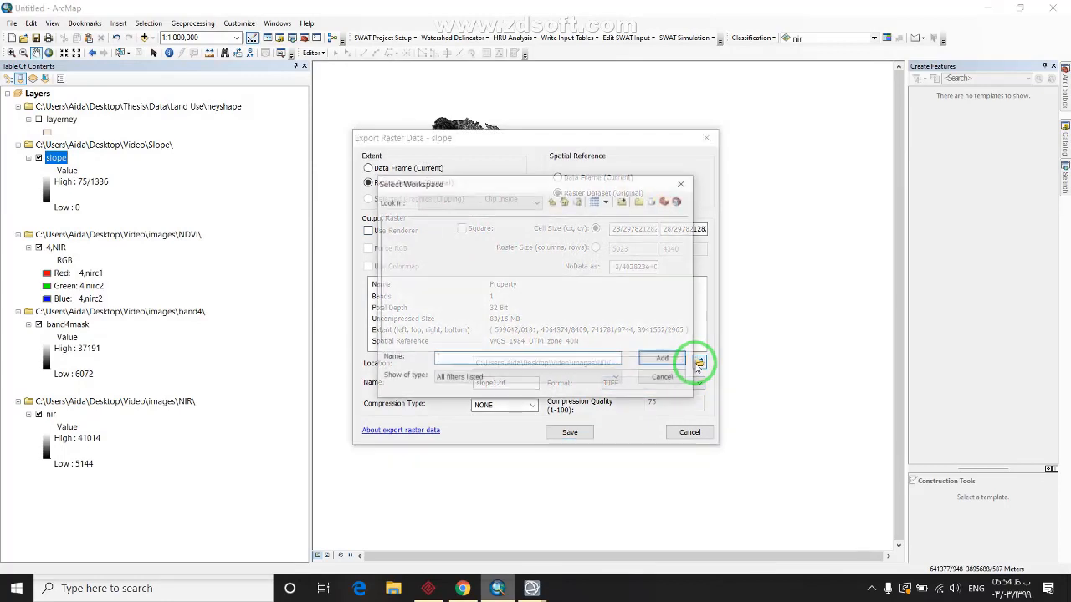
click(552, 203)
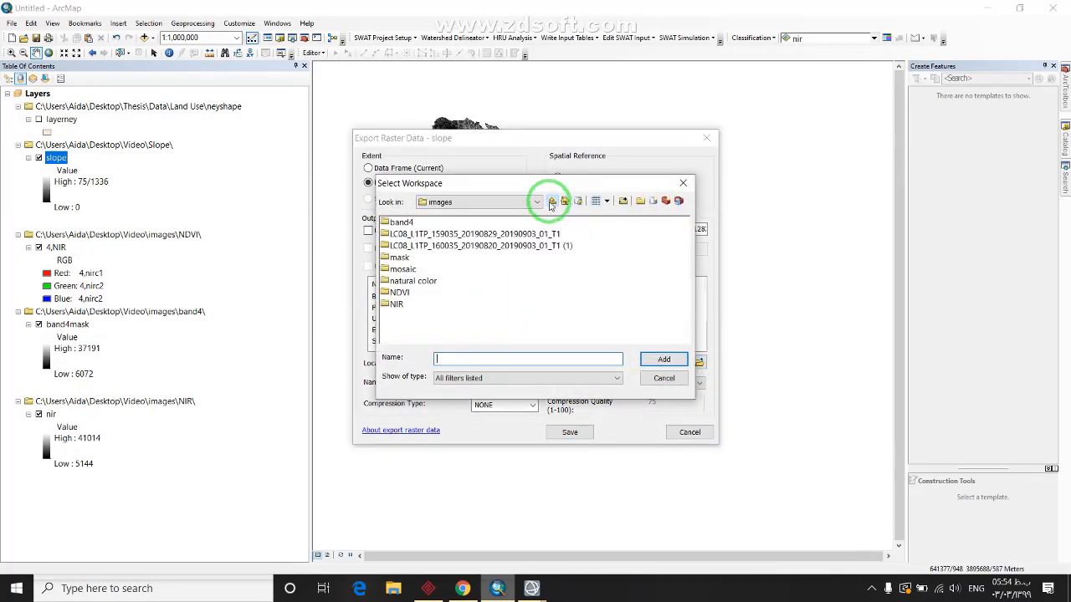
click(384, 269)
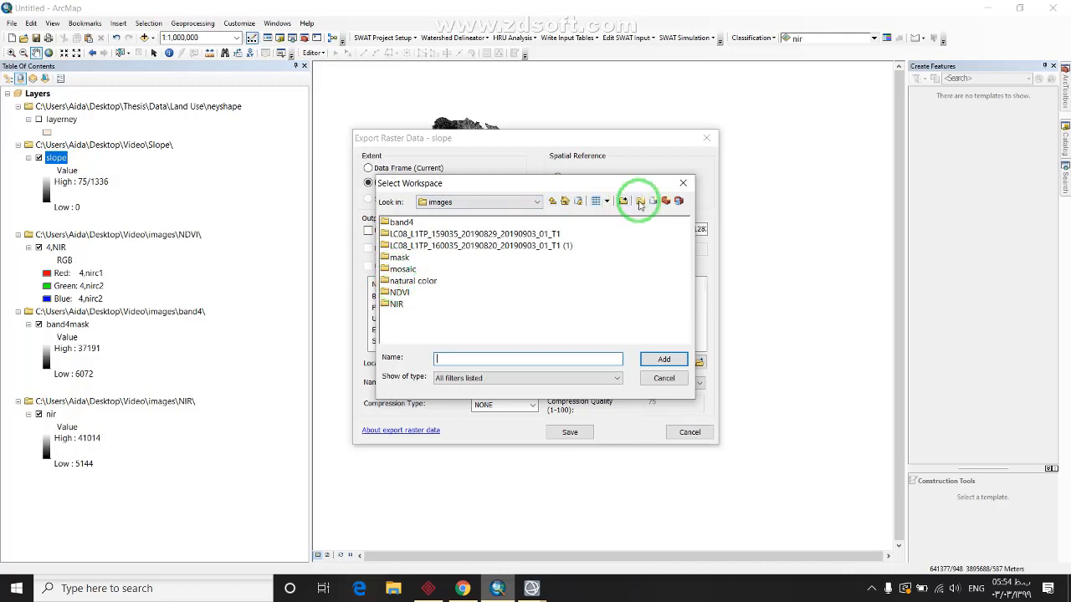
click(552, 201)
click(400, 257)
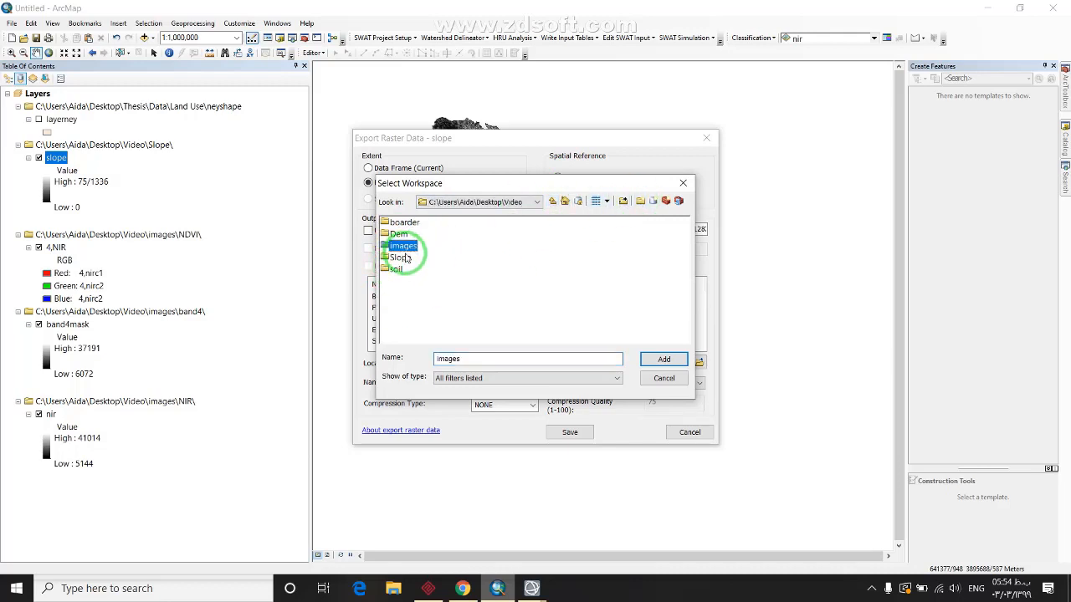
click(663, 359)
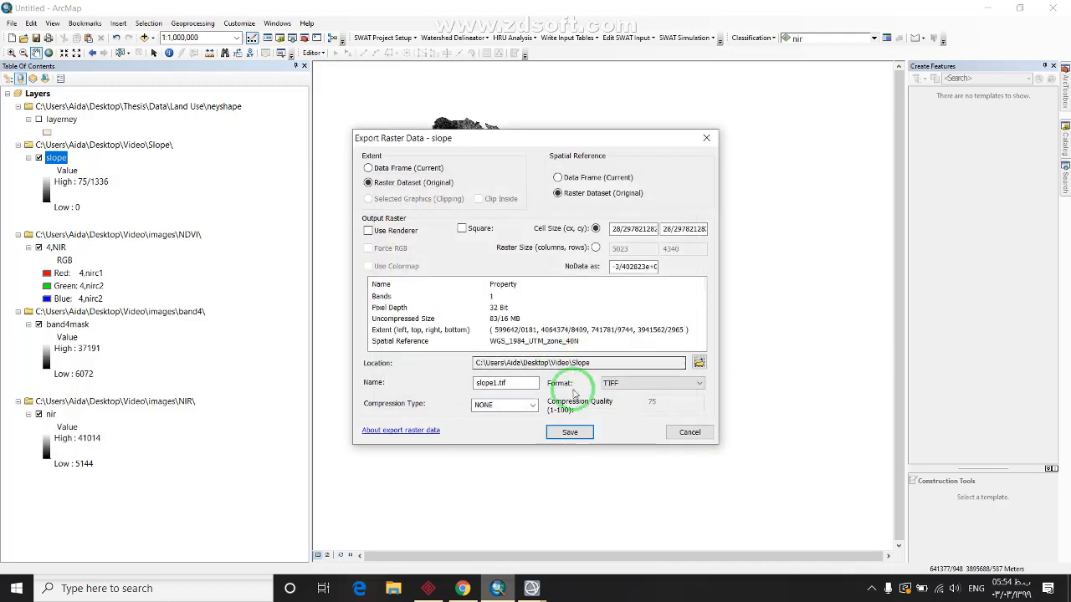
Save the export as slope1.tif with NoData value 0, without adding it to the map
click(575, 434)
click(635, 267)
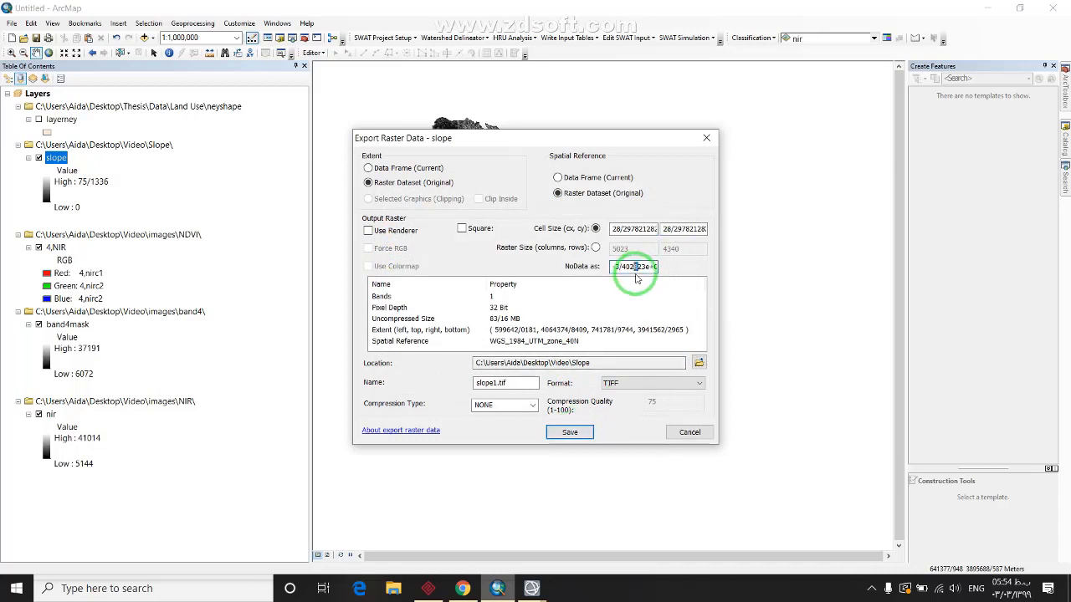
double_click(635, 268)
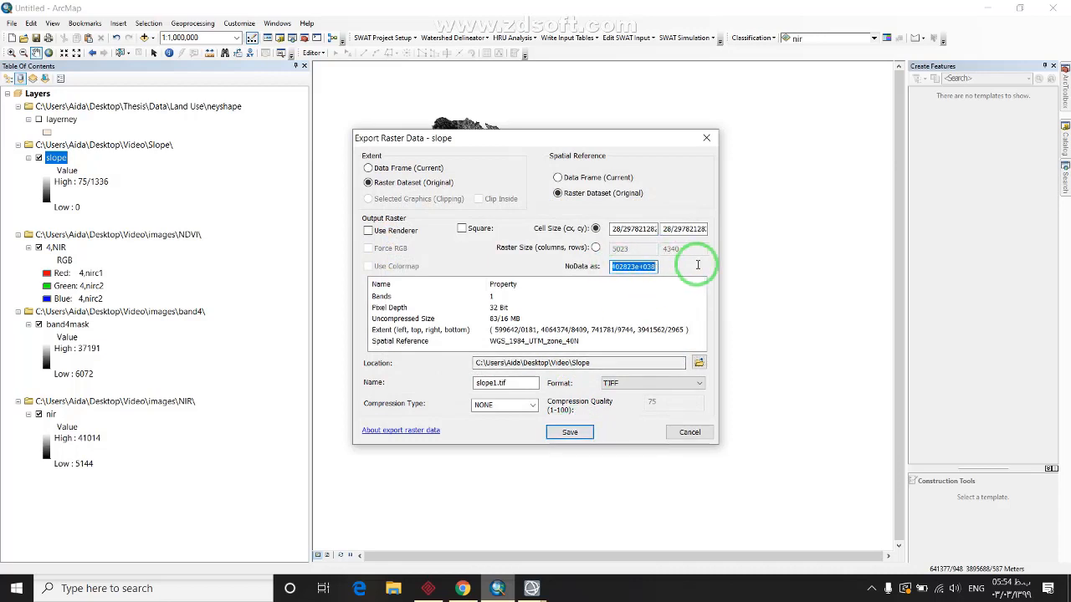
text(0)
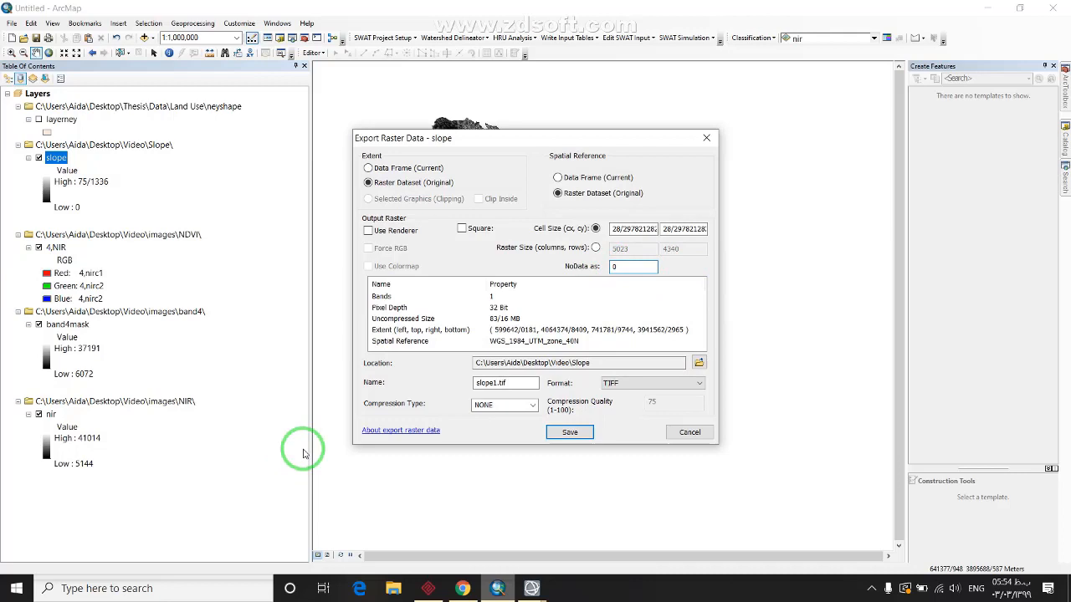
click(566, 433)
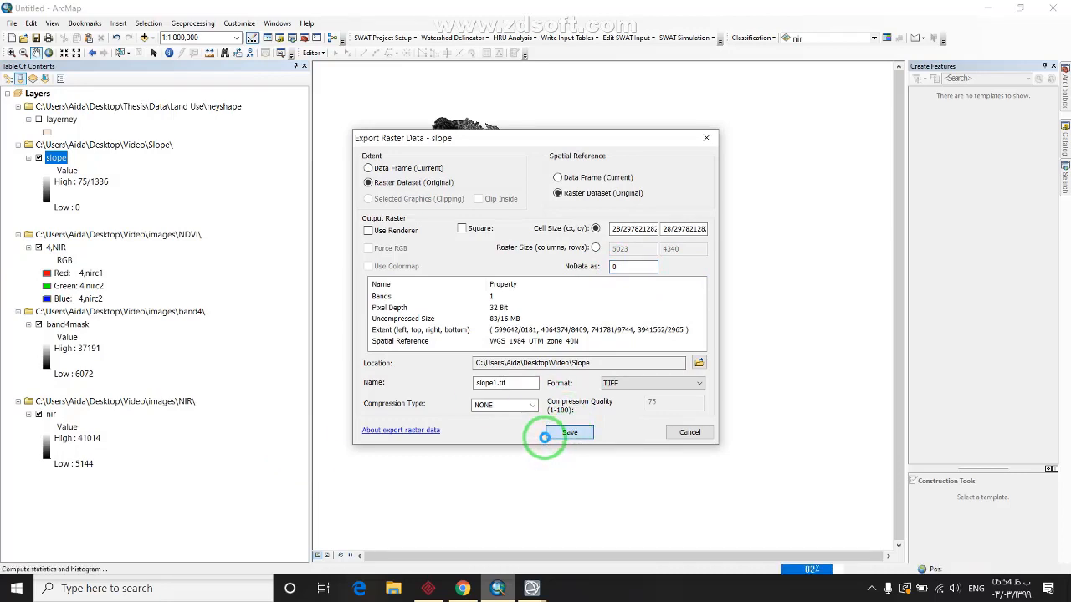
click(635, 342)
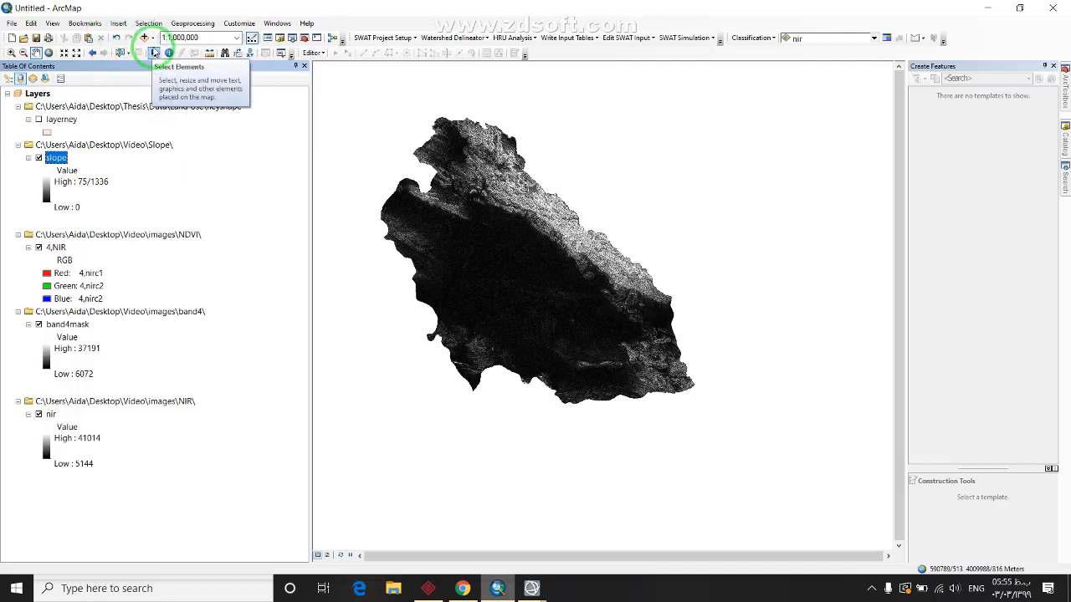
Browse to images\natural color and add natural_1.tif to the map
click(144, 38)
click(553, 202)
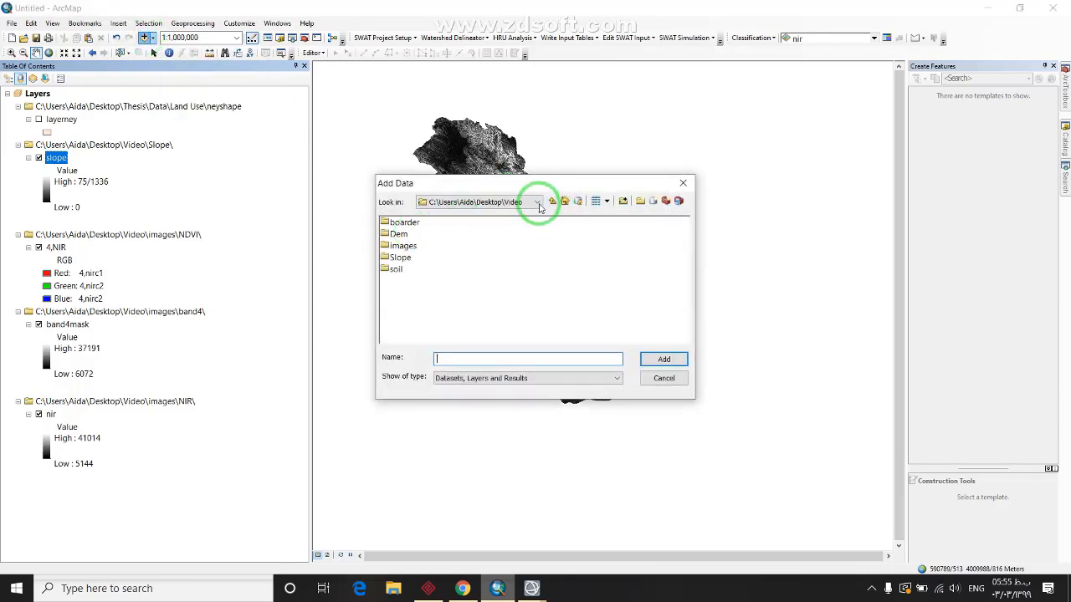
click(551, 201)
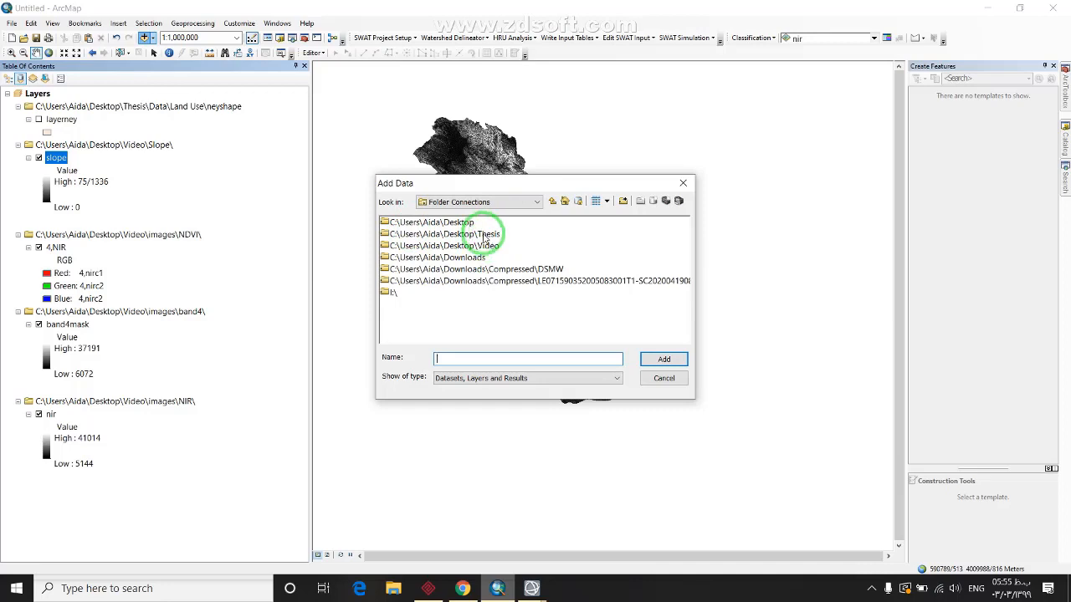
double_click(483, 248)
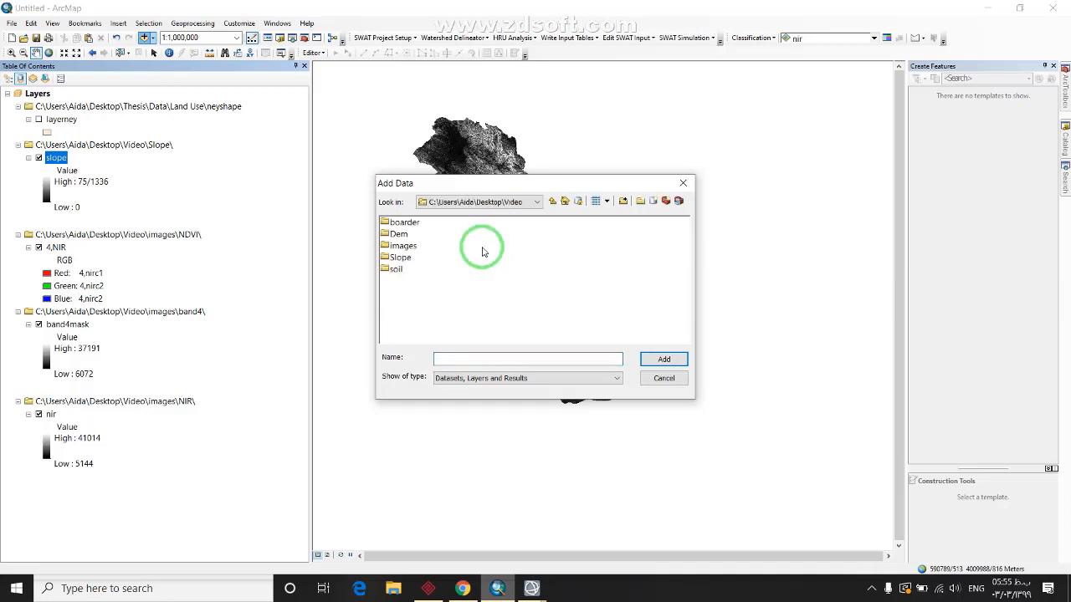
double_click(398, 246)
double_click(407, 282)
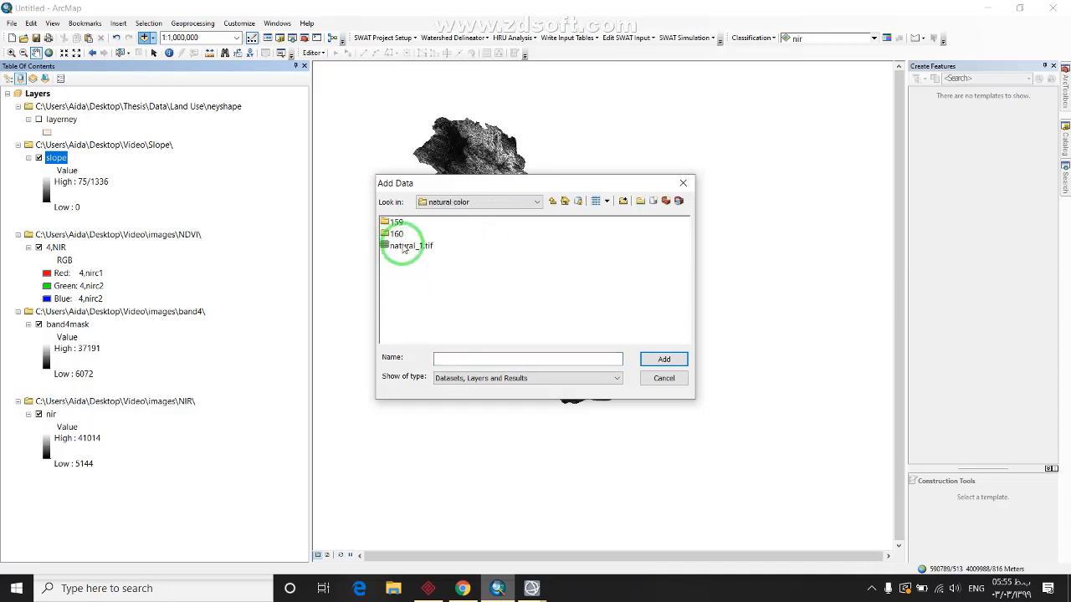
double_click(404, 242)
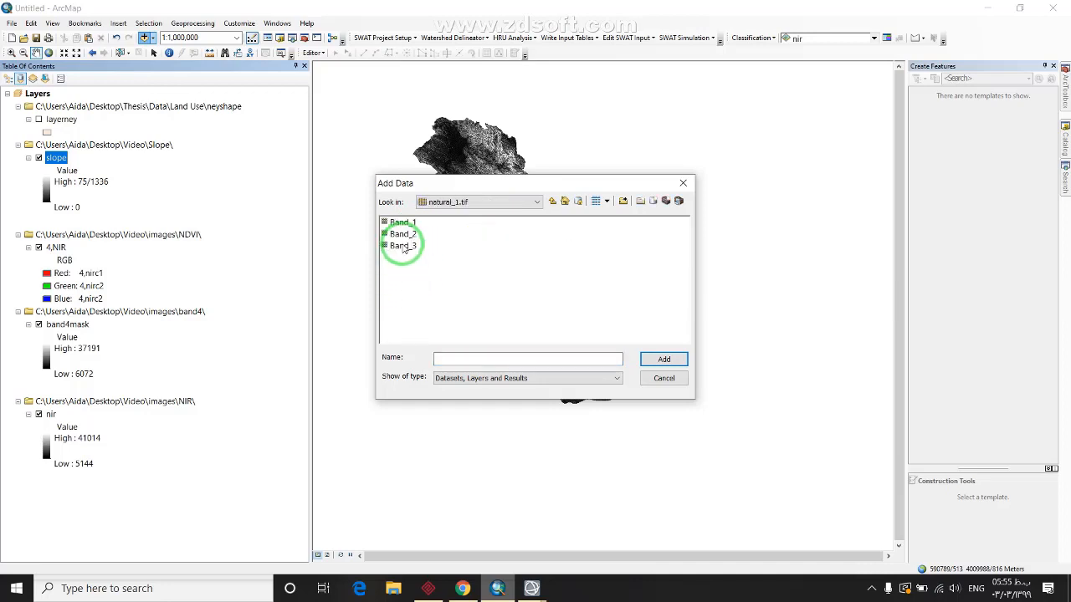
click(552, 202)
click(403, 246)
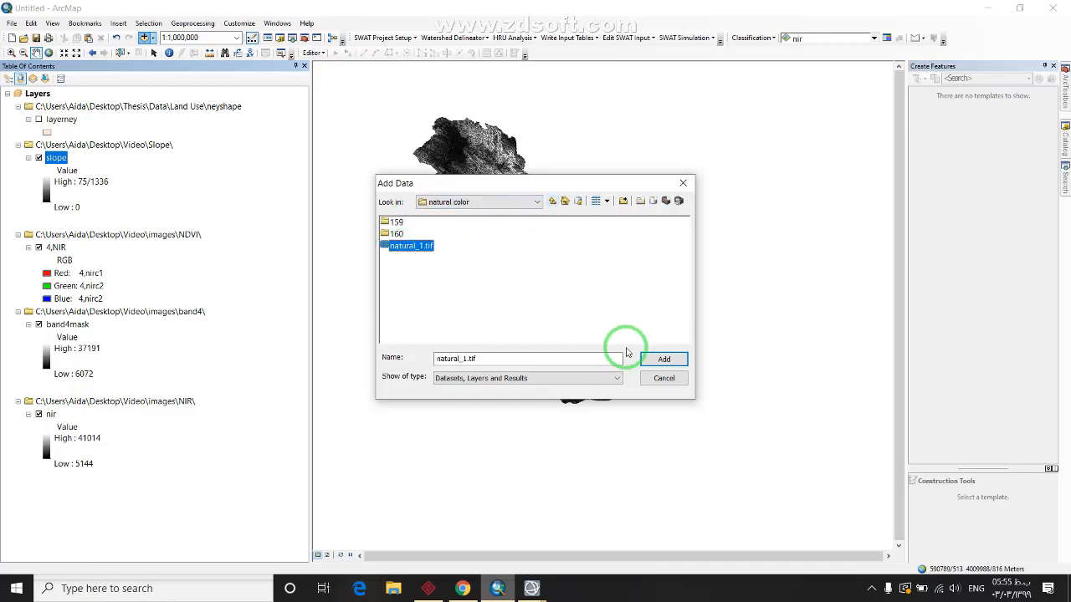
click(663, 359)
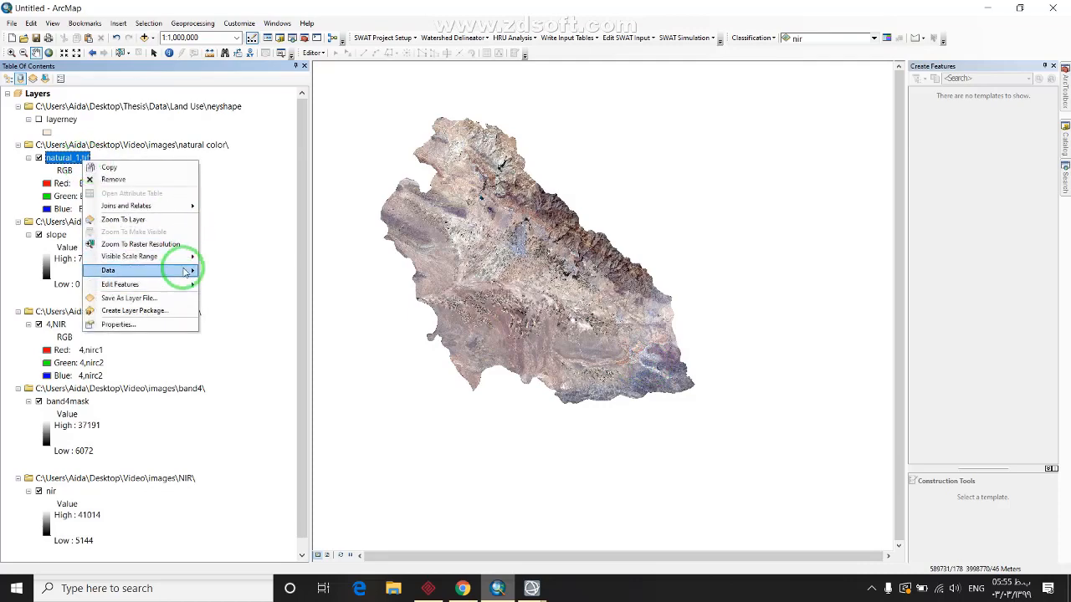
Open Export Raster Data for natural_1.tif with images\natural color as the output location
mouse_move(215, 272)
click(244, 287)
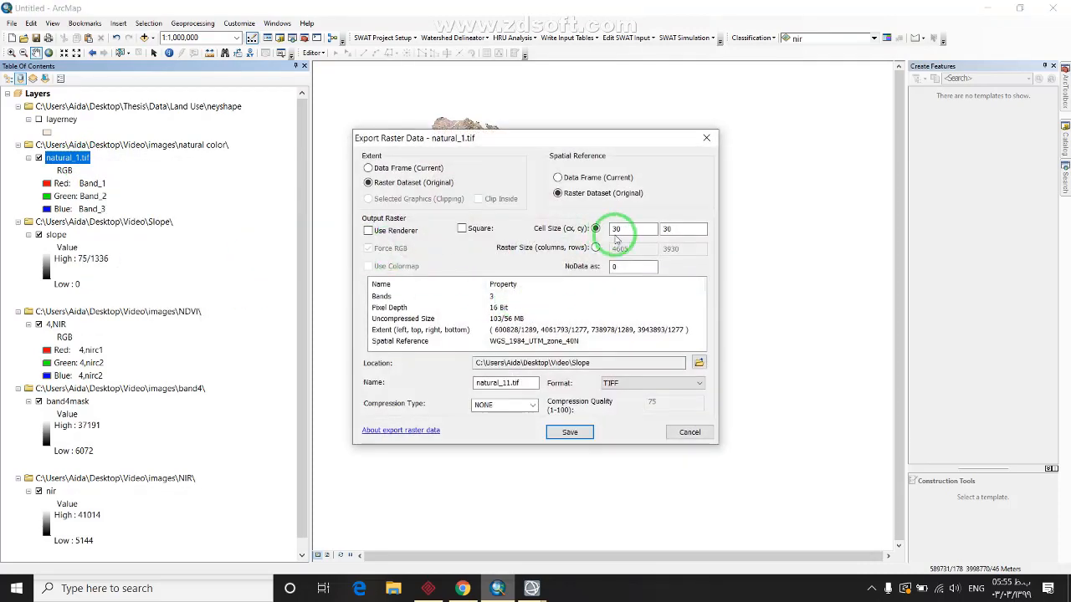
click(699, 362)
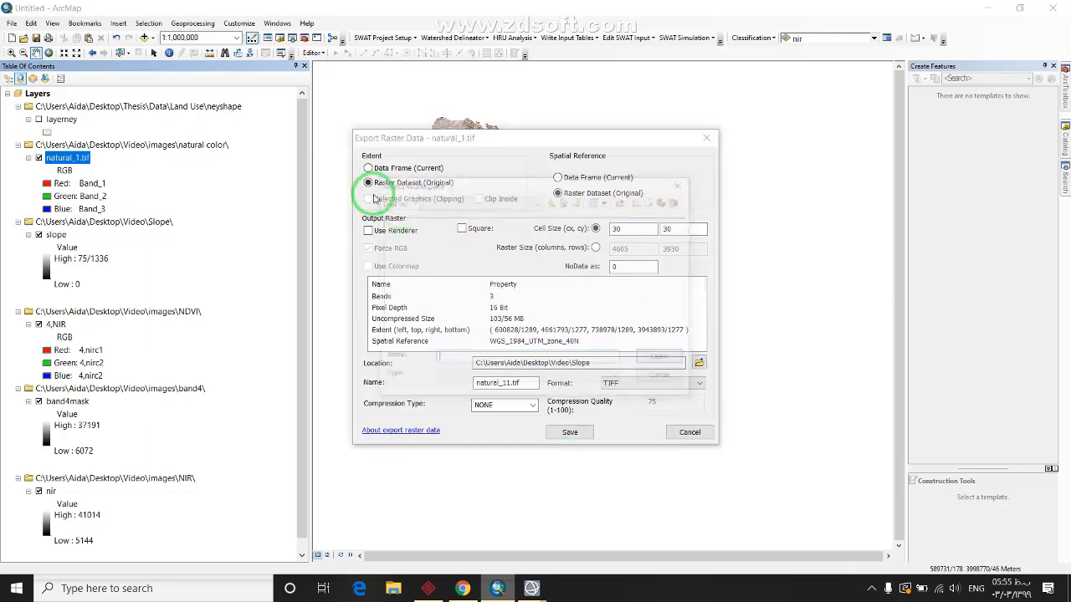
click(551, 203)
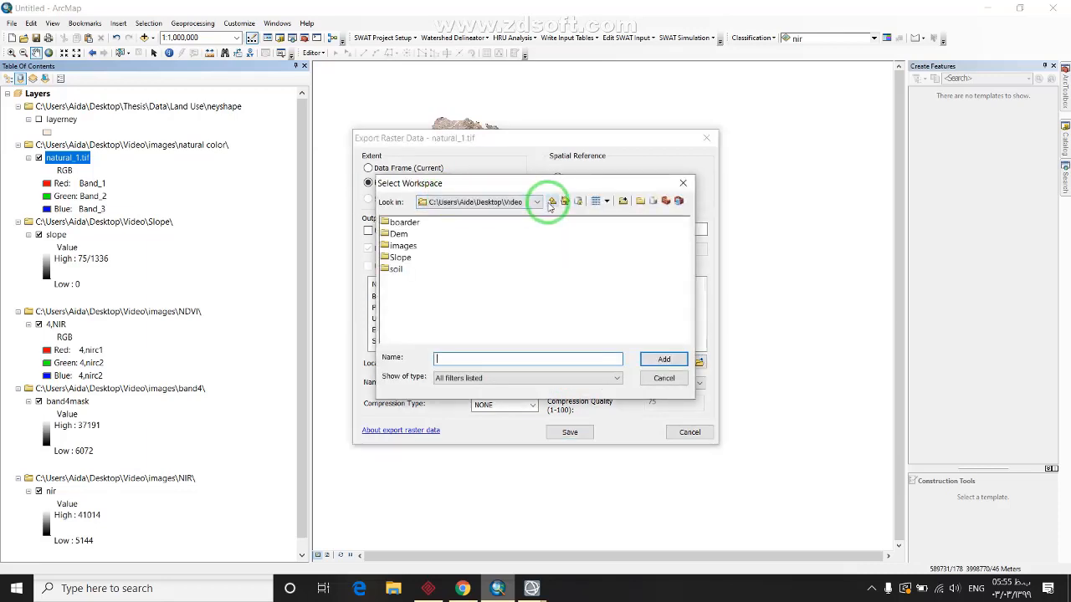
double_click(392, 249)
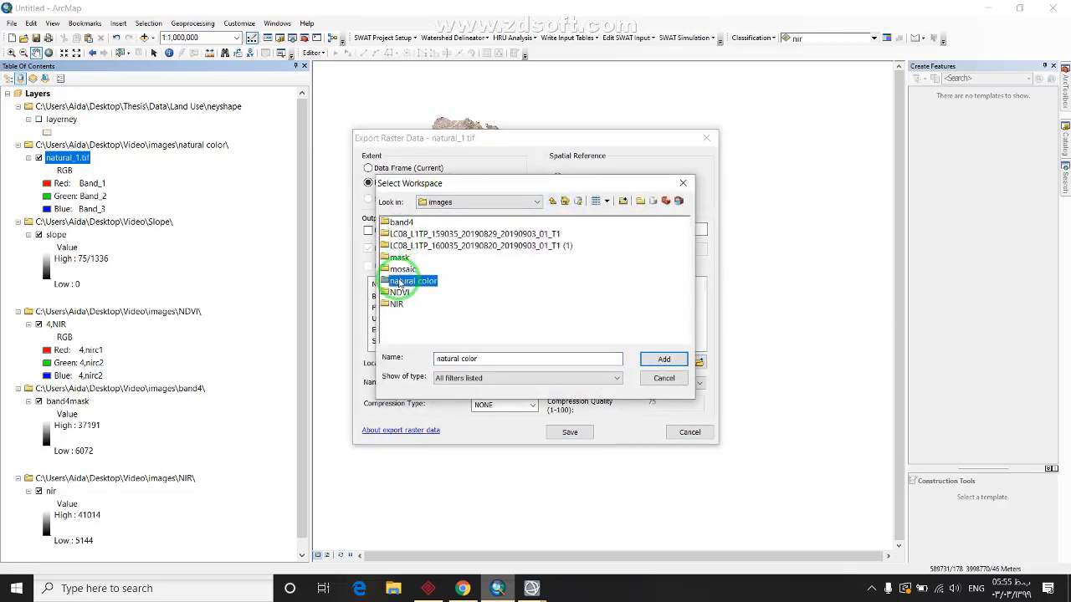
double_click(408, 281)
click(483, 358)
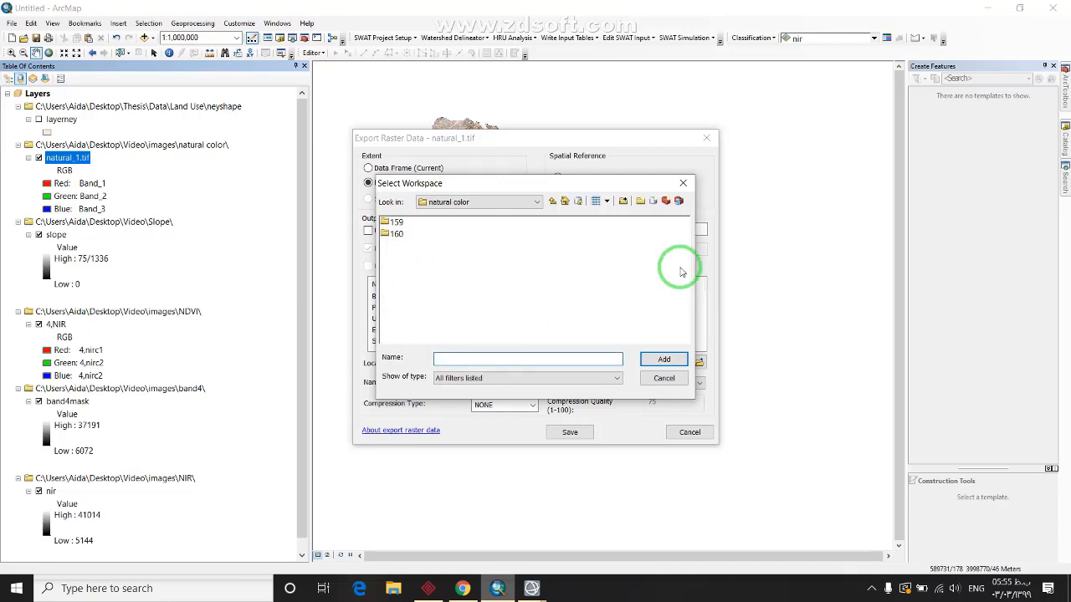
click(556, 203)
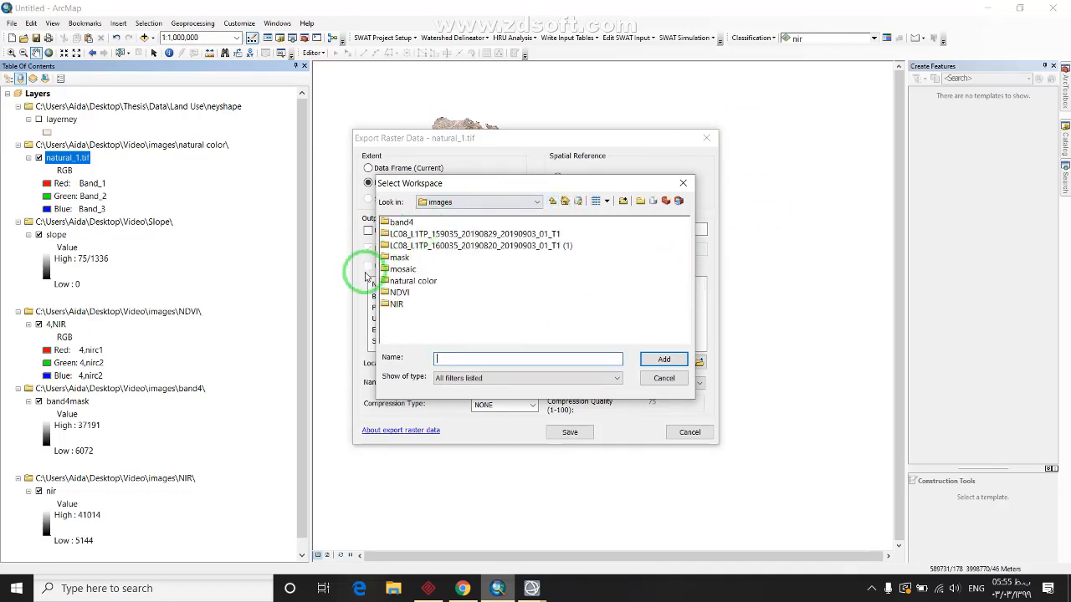
click(407, 281)
click(676, 359)
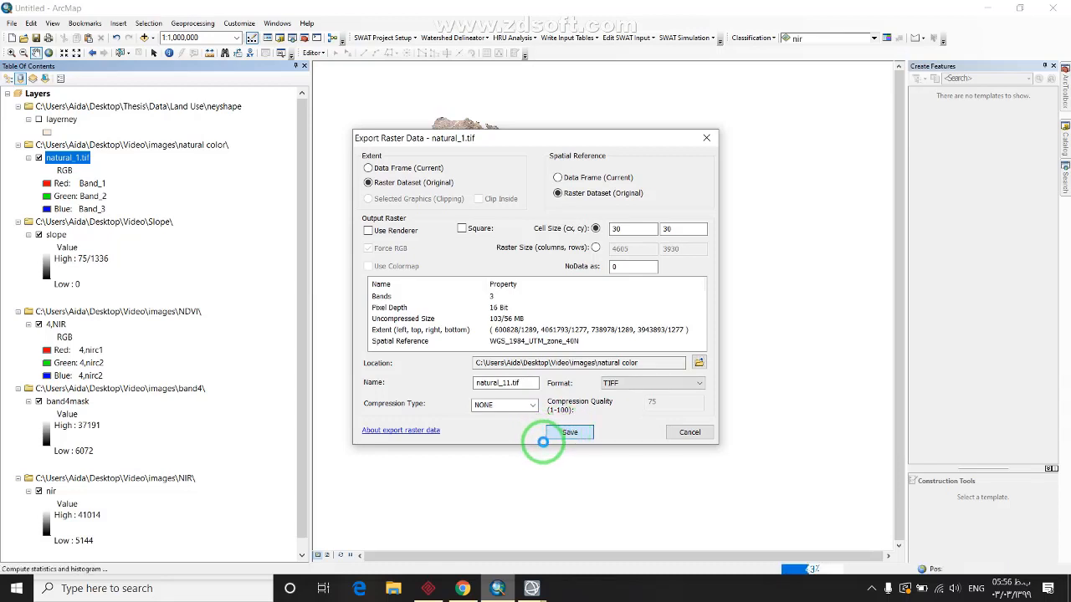
Save the export as natural_11.tif without adding it to the map, then return to ENVI
click(546, 435)
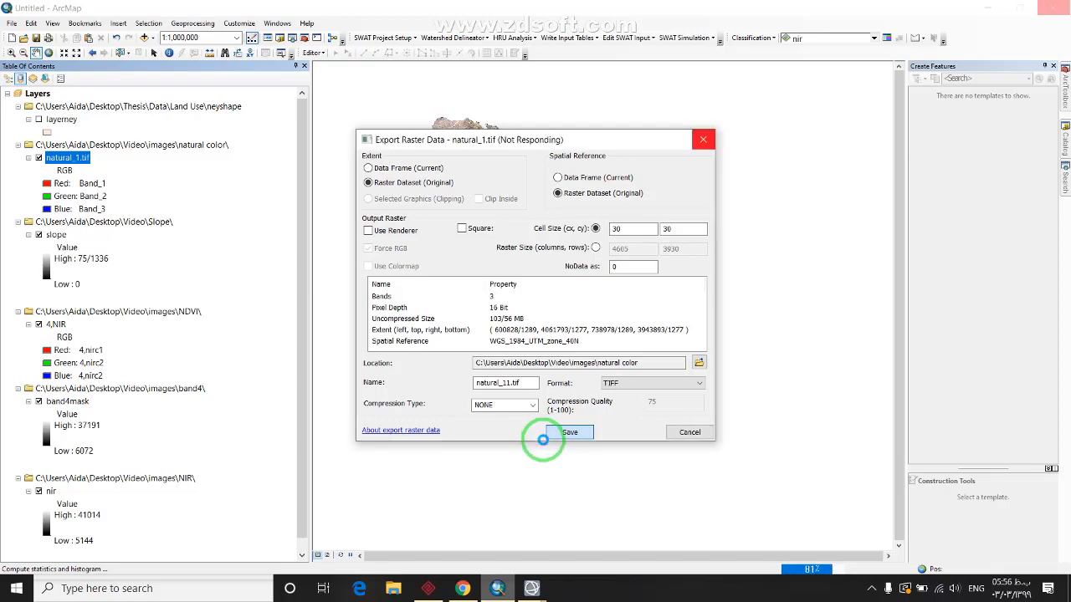
click(638, 342)
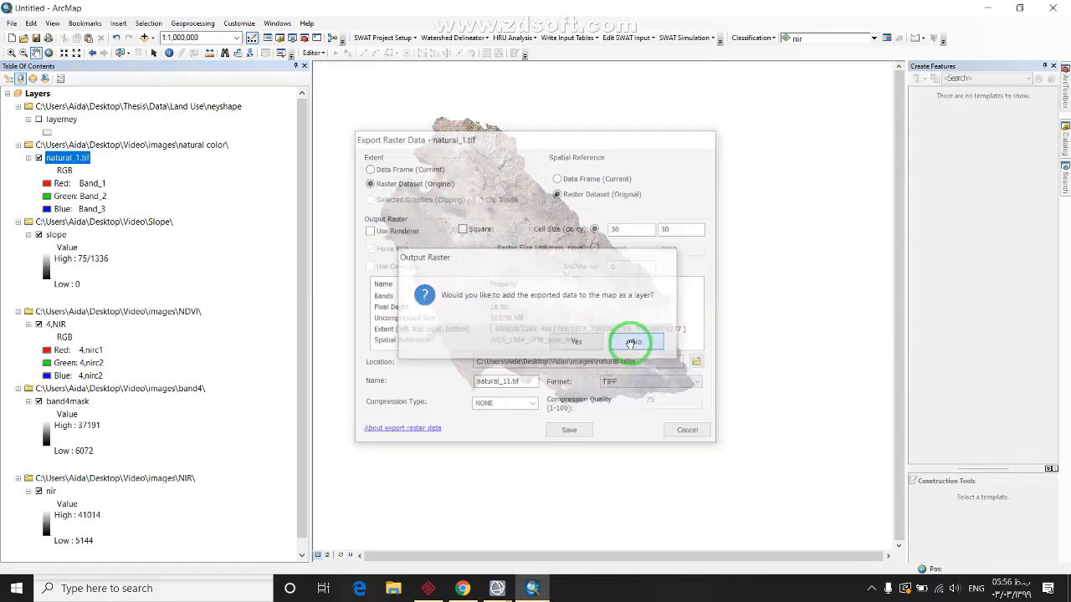
mouse_move(497, 586)
click(585, 541)
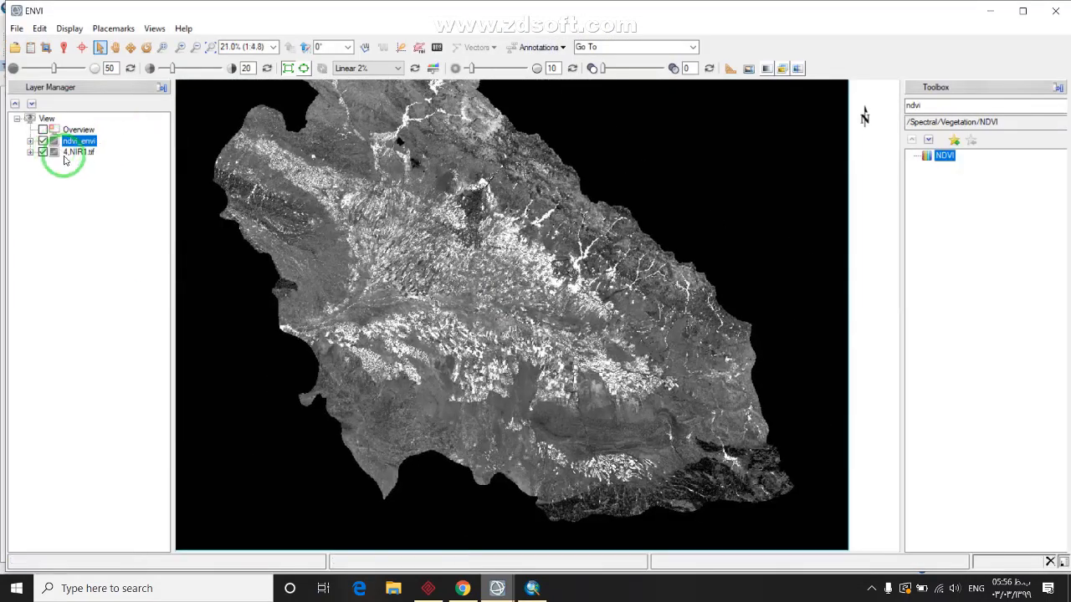
Remove the 4.NIR1.tif layer from the ENVI Layer Manager
click(73, 152)
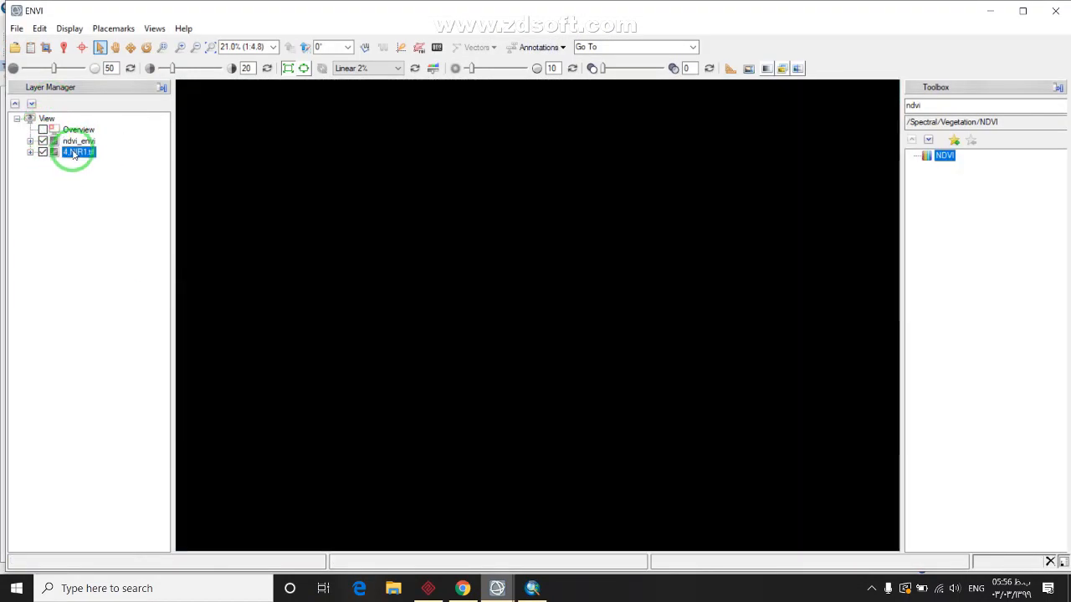
right_click(74, 155)
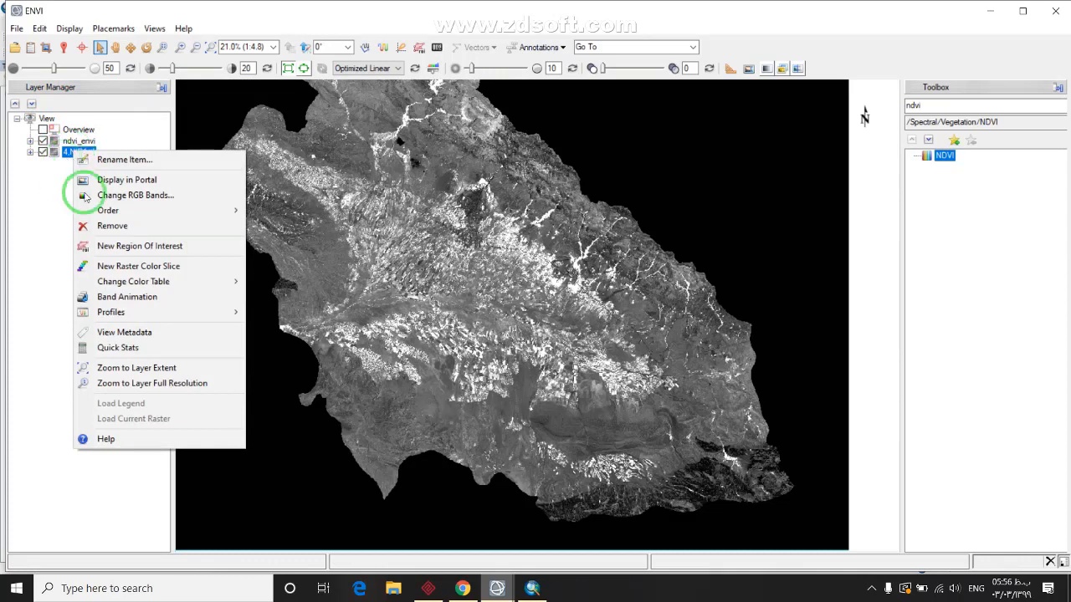
click(111, 224)
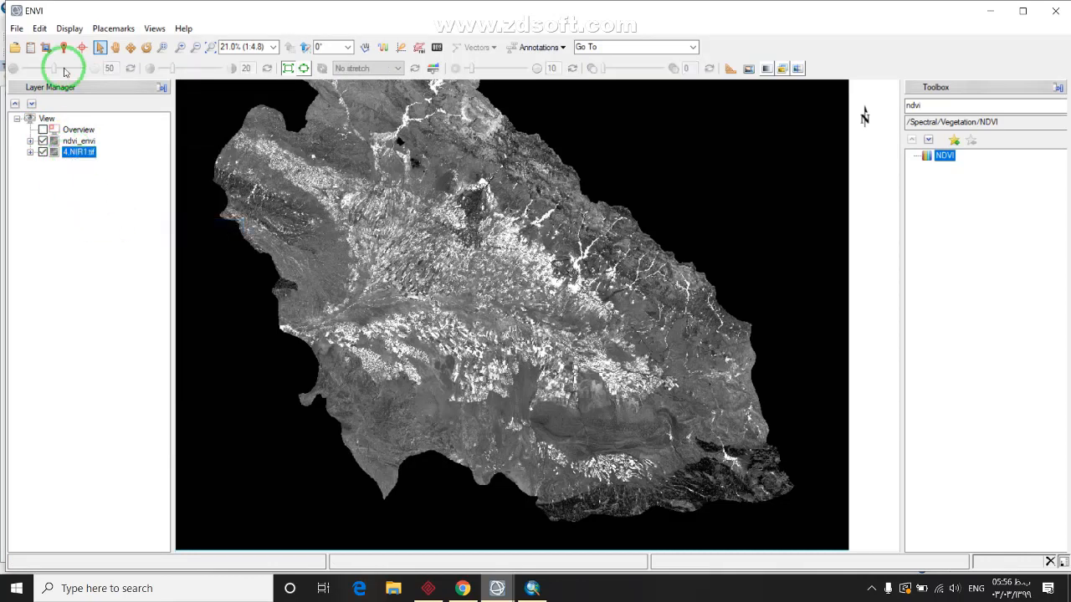
Close the 4.NIR1.tif file in the Data Manager
click(32, 51)
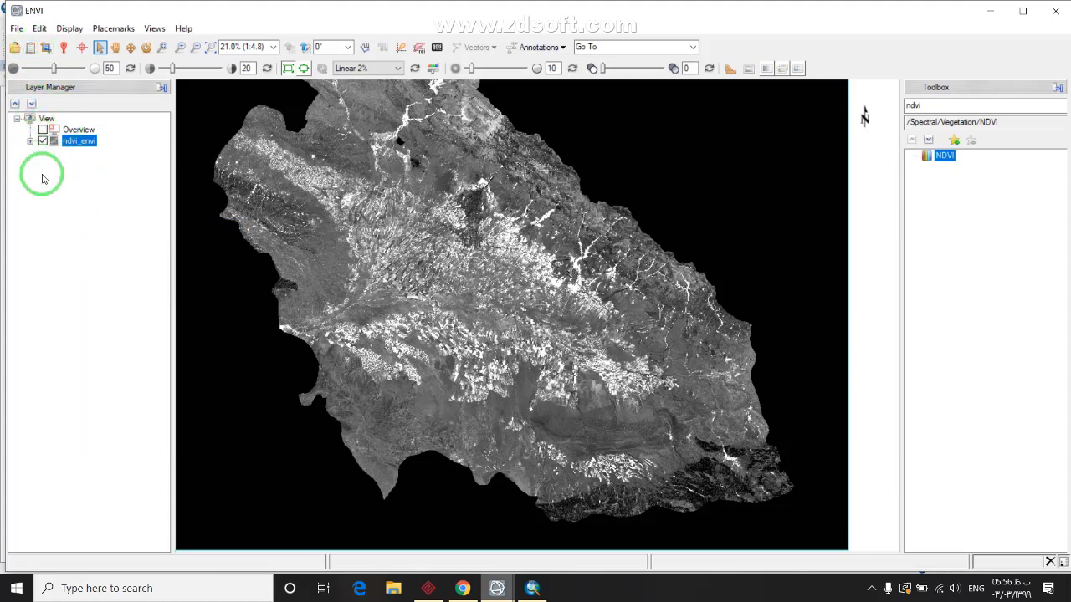
click(30, 51)
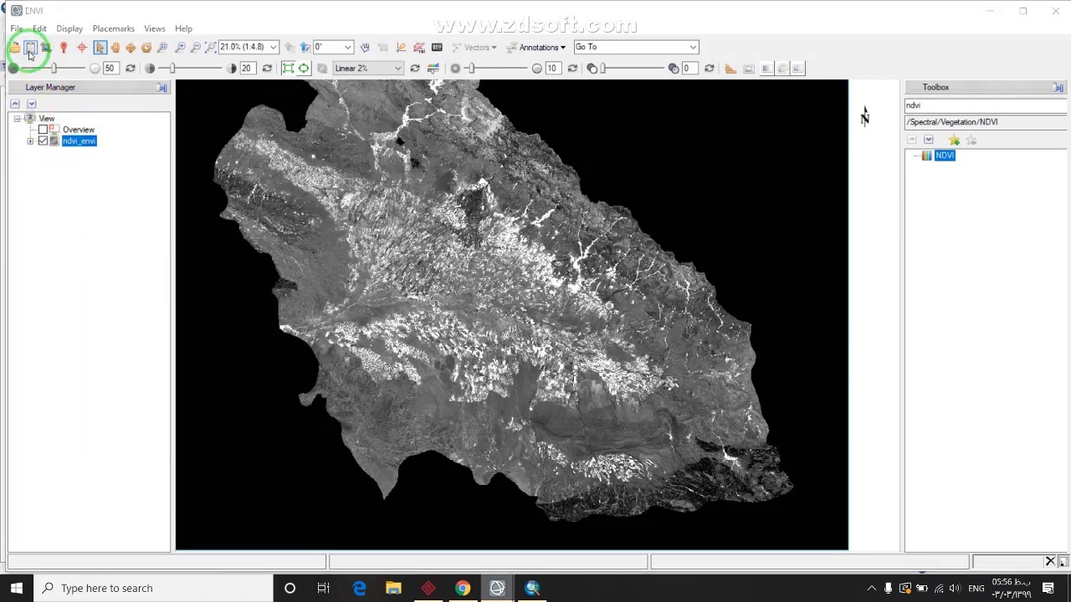
click(223, 186)
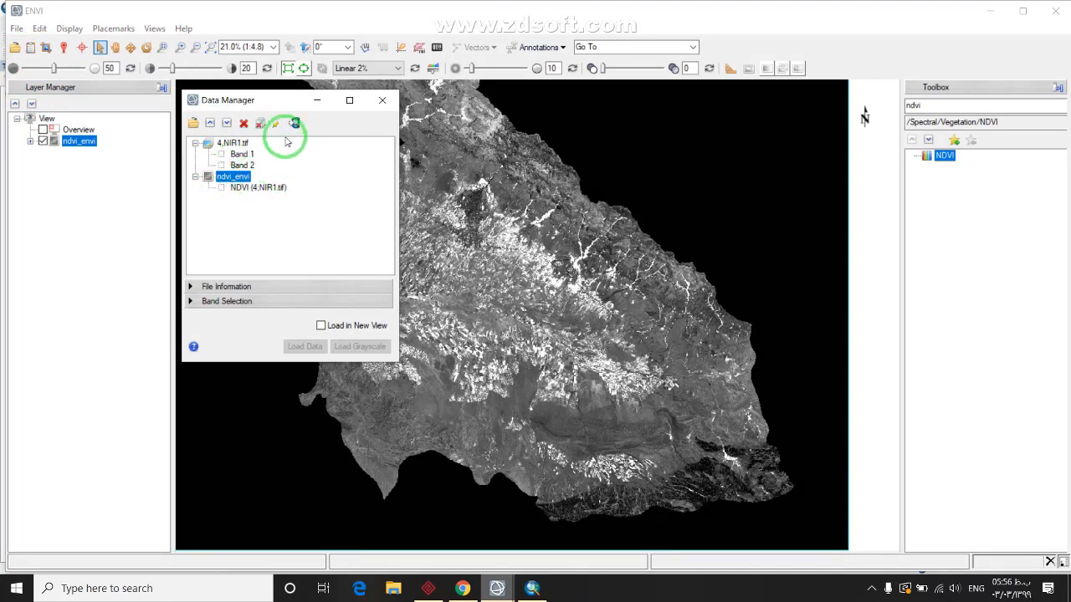
right_click(235, 148)
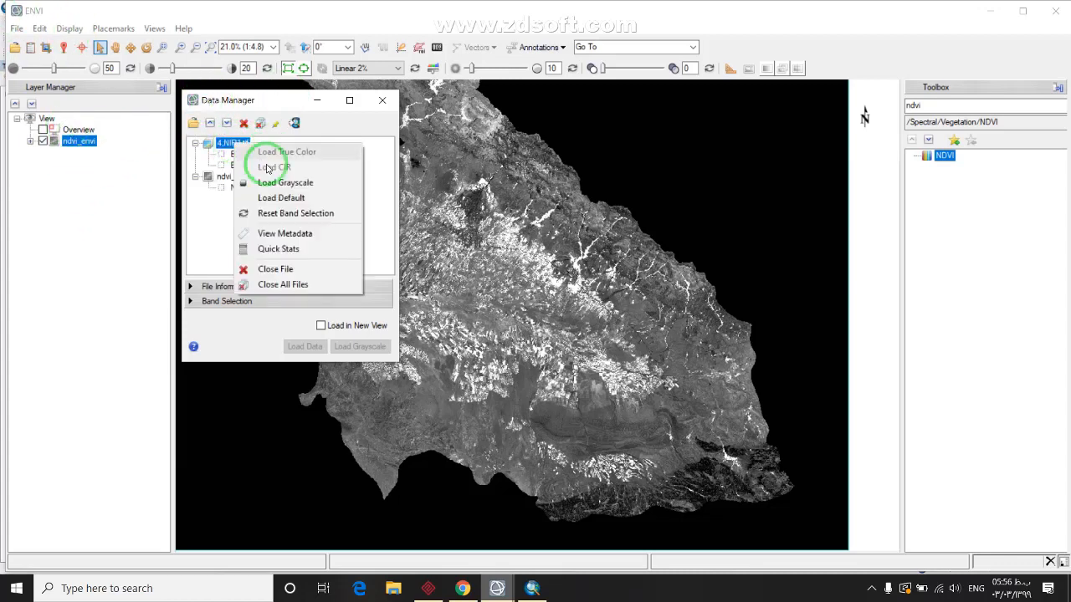
click(279, 266)
click(382, 99)
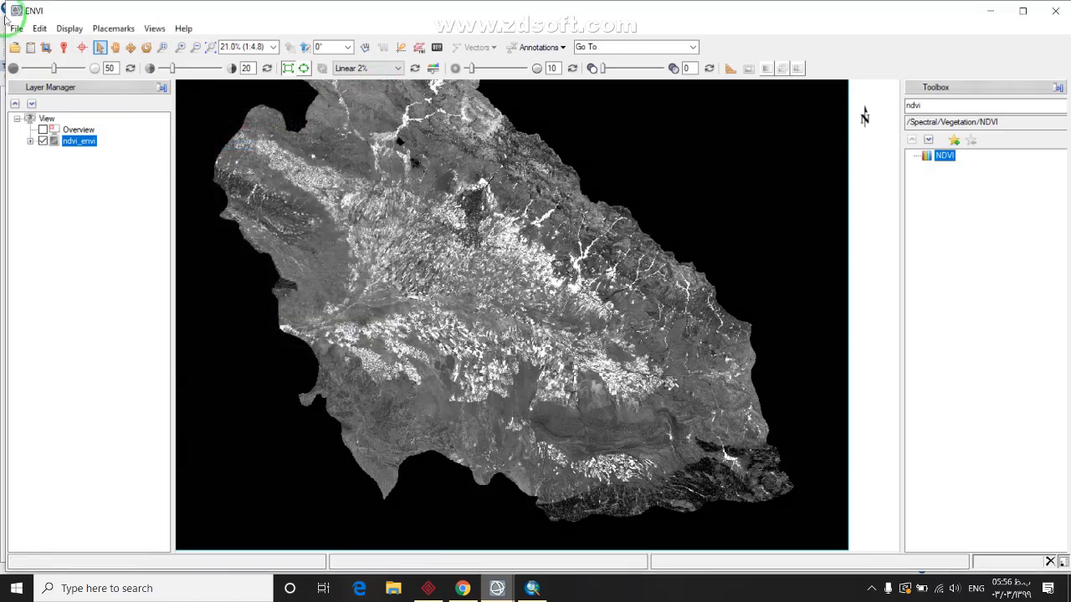
Open natural_11.tif from the natural color folder as a new layer
click(15, 48)
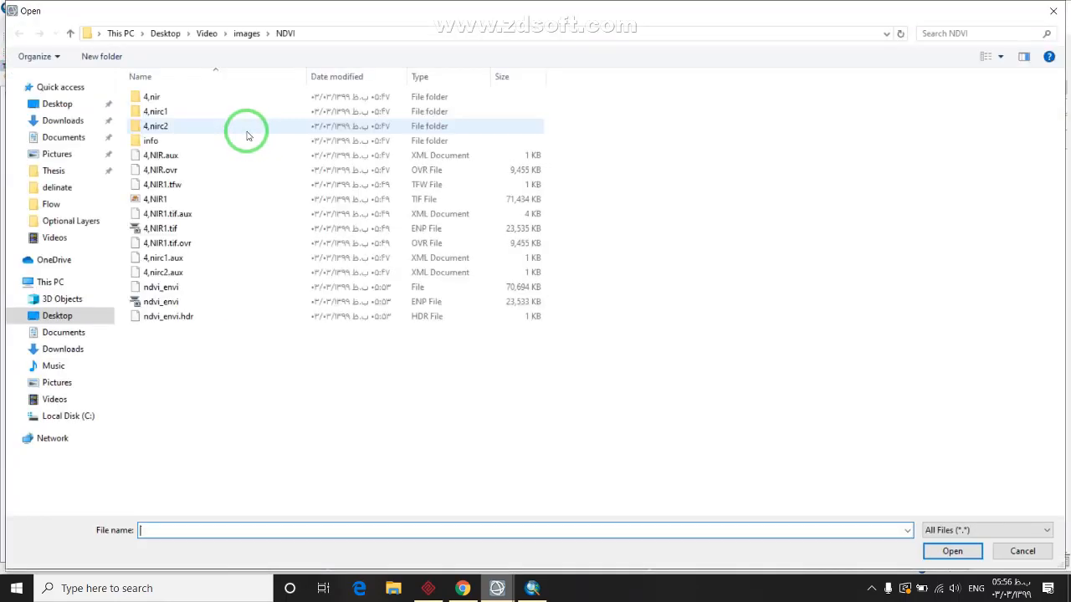
click(247, 33)
double_click(168, 170)
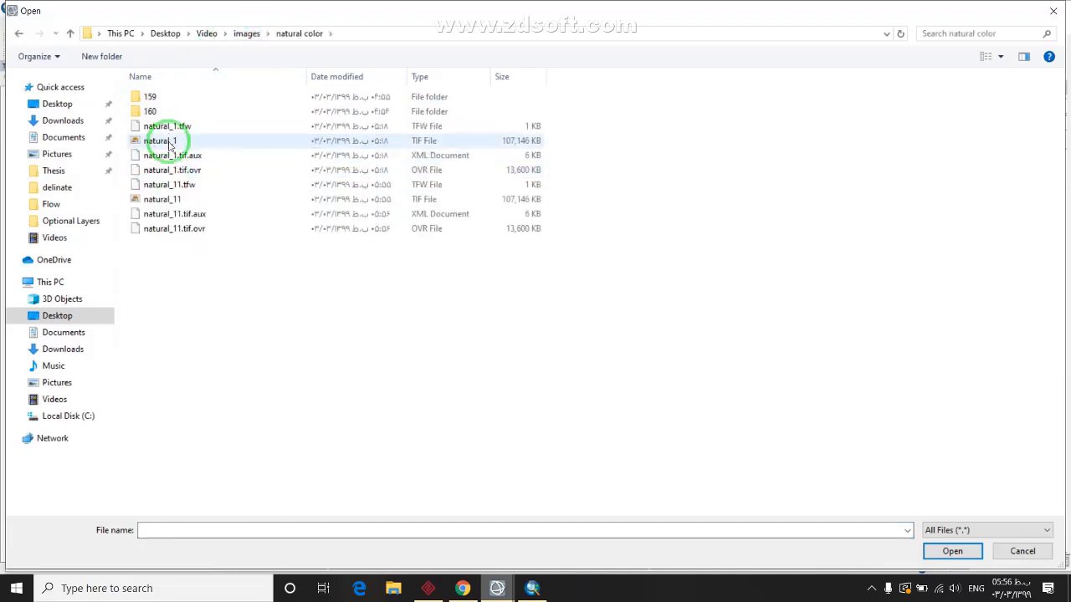
click(168, 199)
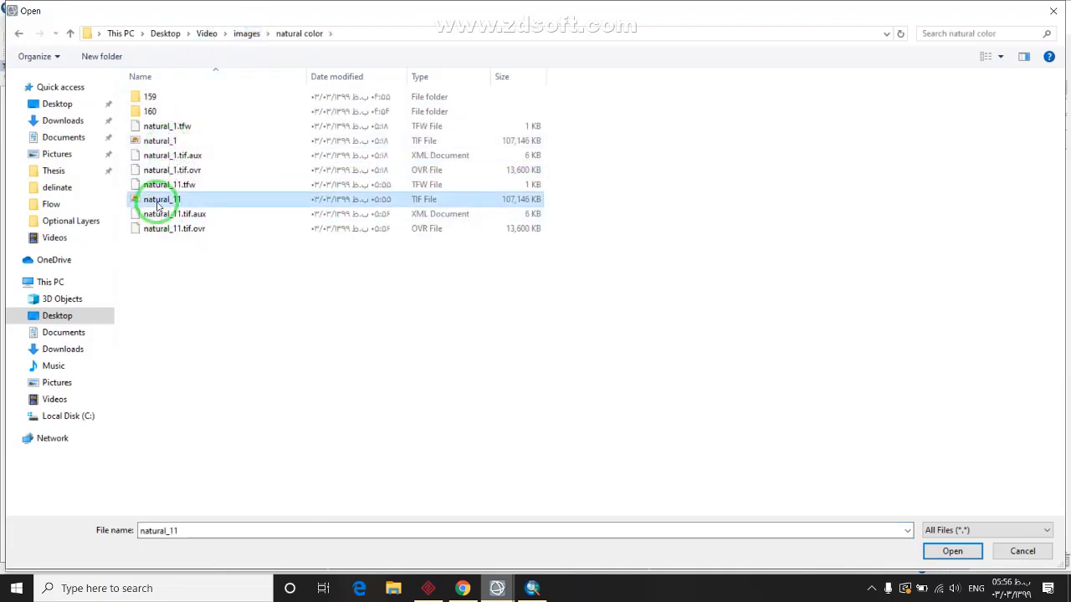
click(930, 550)
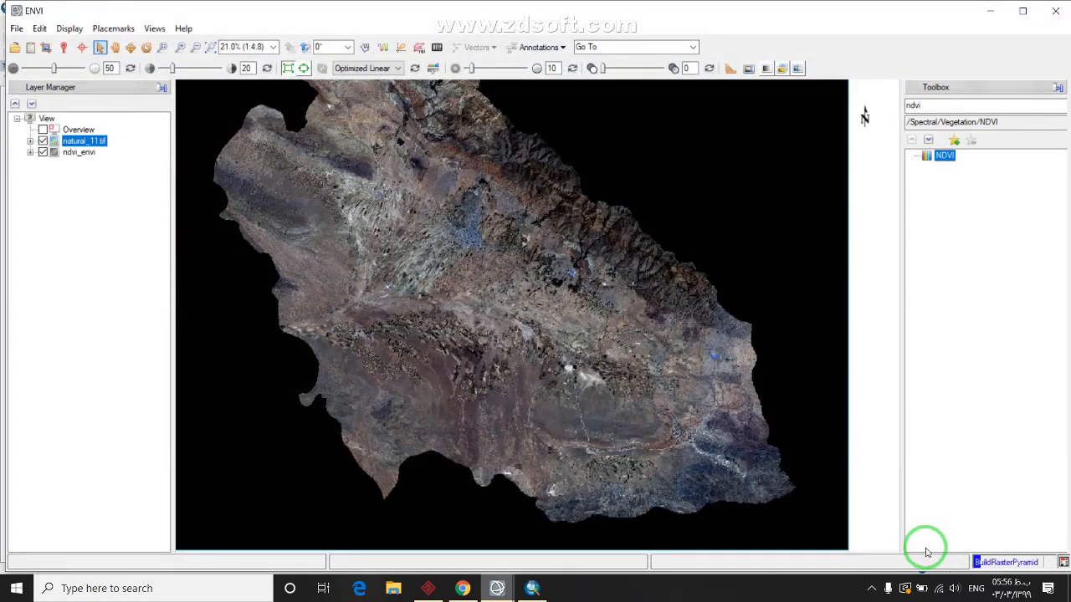
Open NIR1.tif from the NIR folder as a new layer
click(15, 47)
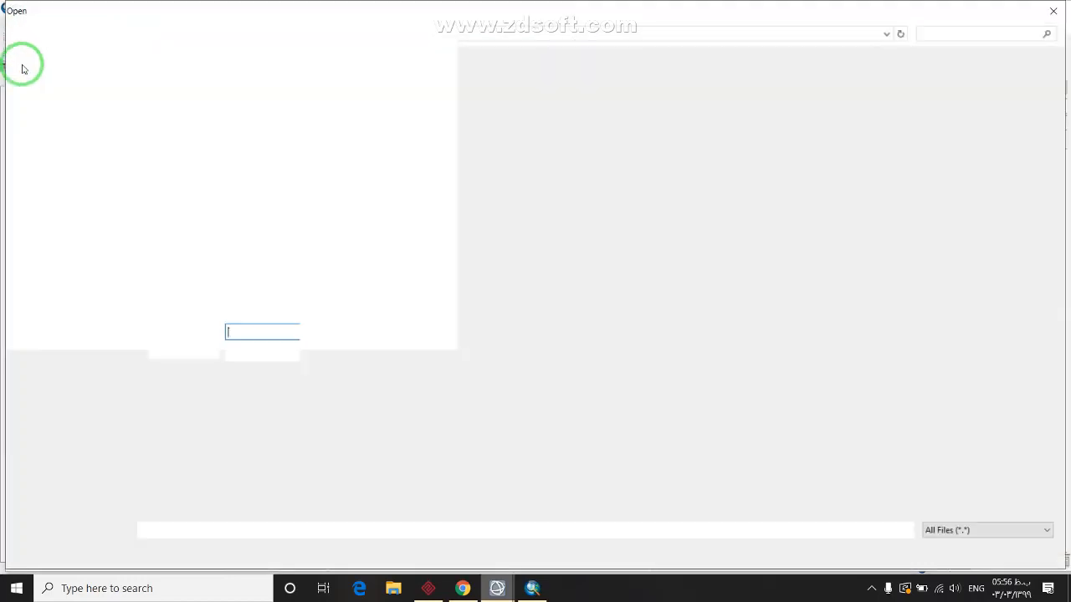
click(247, 33)
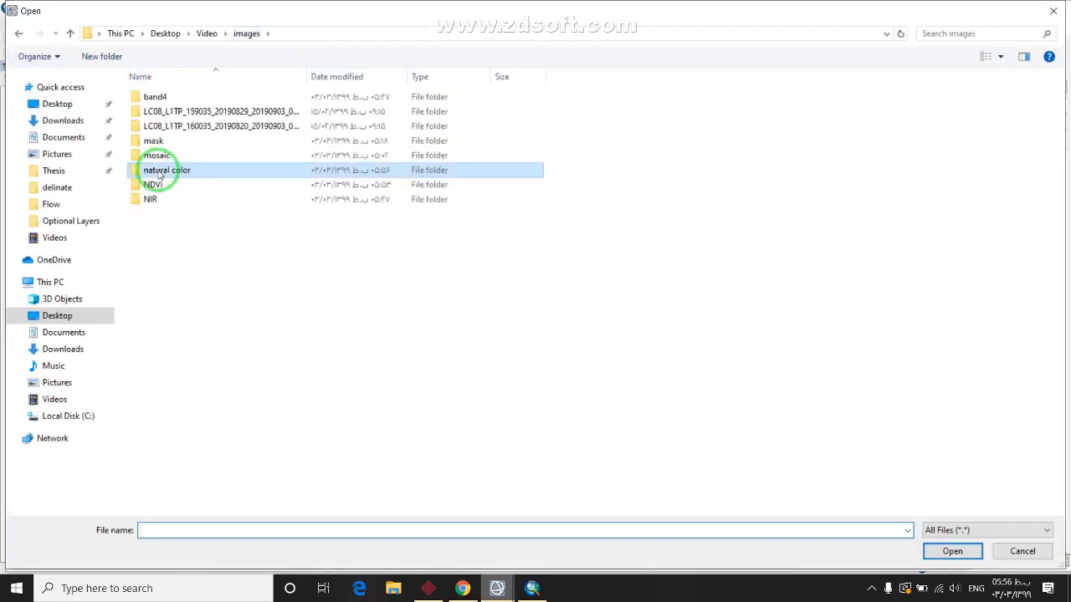
double_click(154, 204)
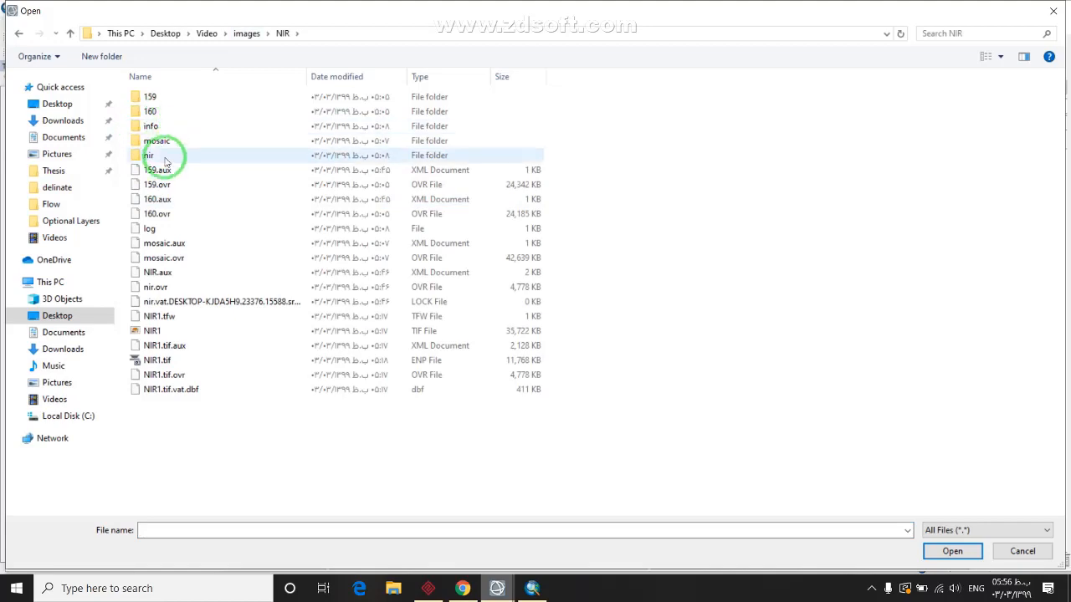
click(151, 331)
click(945, 552)
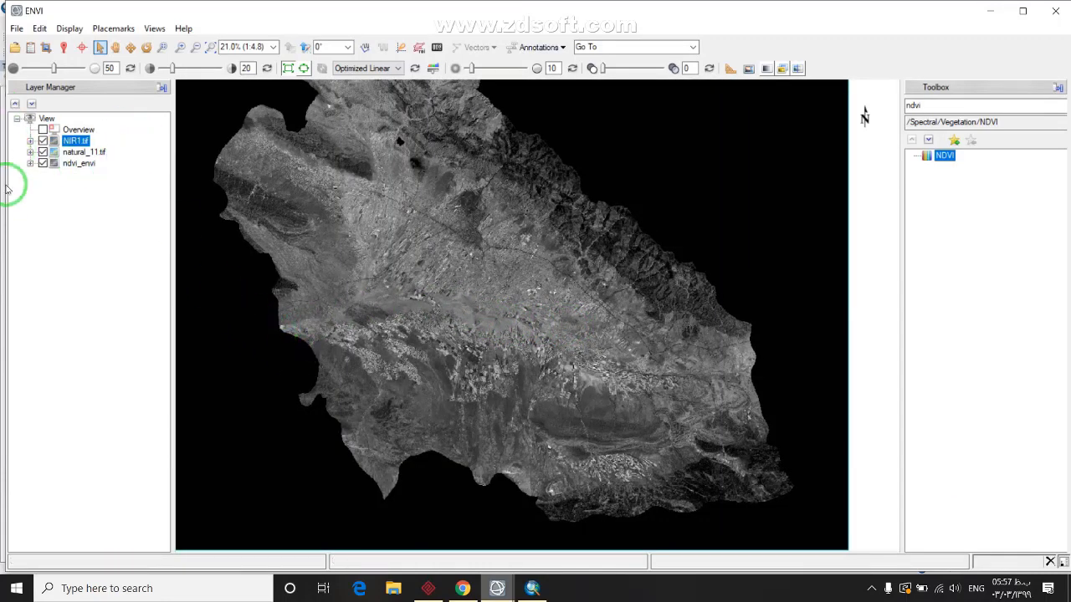
Open slope1.tif from the Video\Slope folder
click(15, 46)
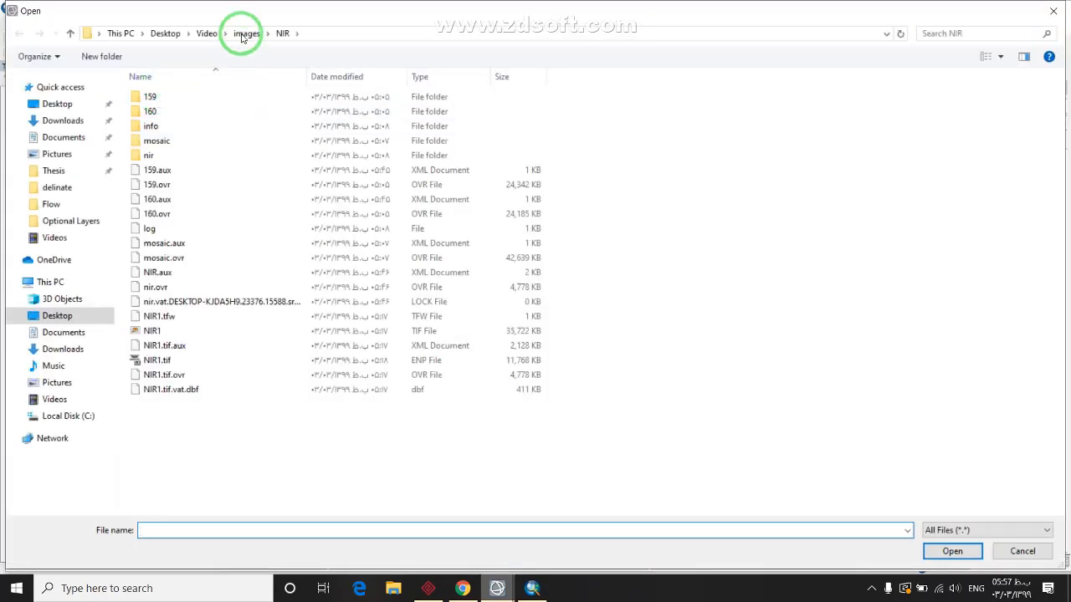
click(245, 34)
click(206, 33)
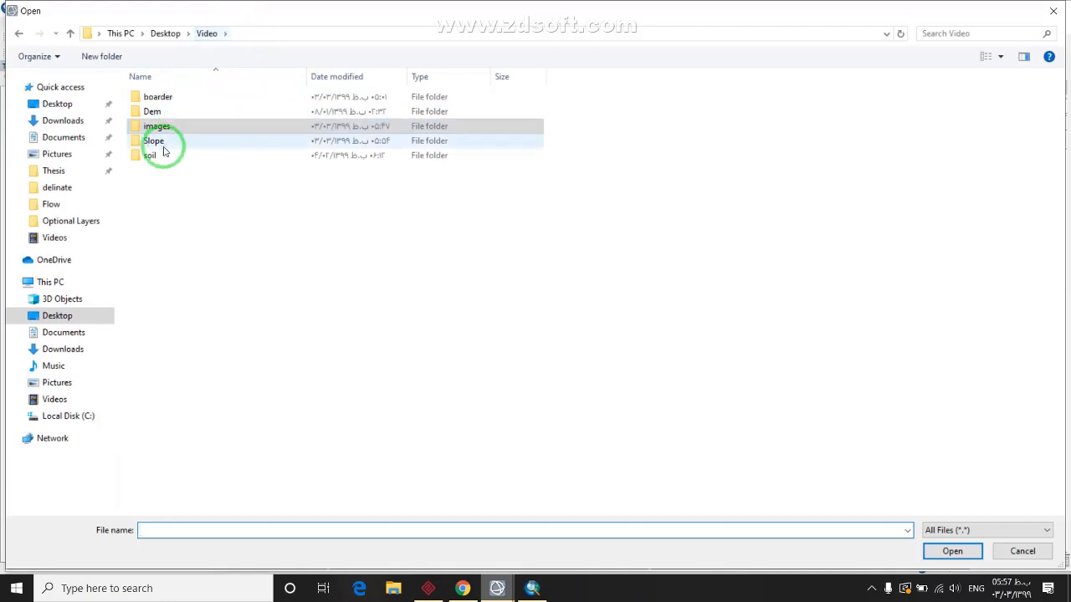
double_click(164, 142)
click(276, 185)
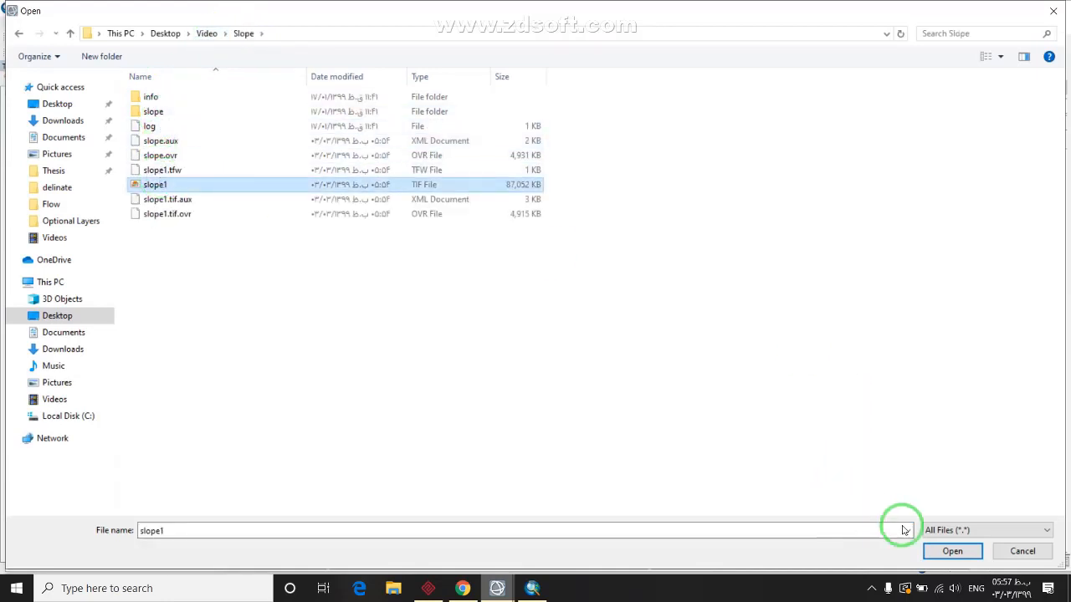
click(948, 552)
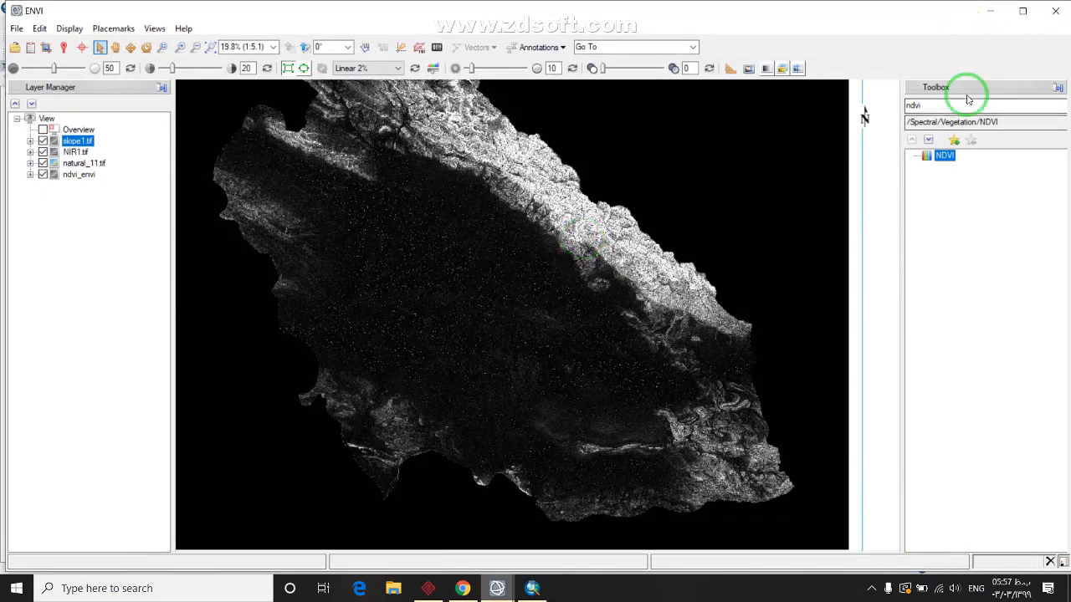
Search the Toolbox for 'layer' and launch the Layer Stacking tool
click(923, 107)
click(1057, 9)
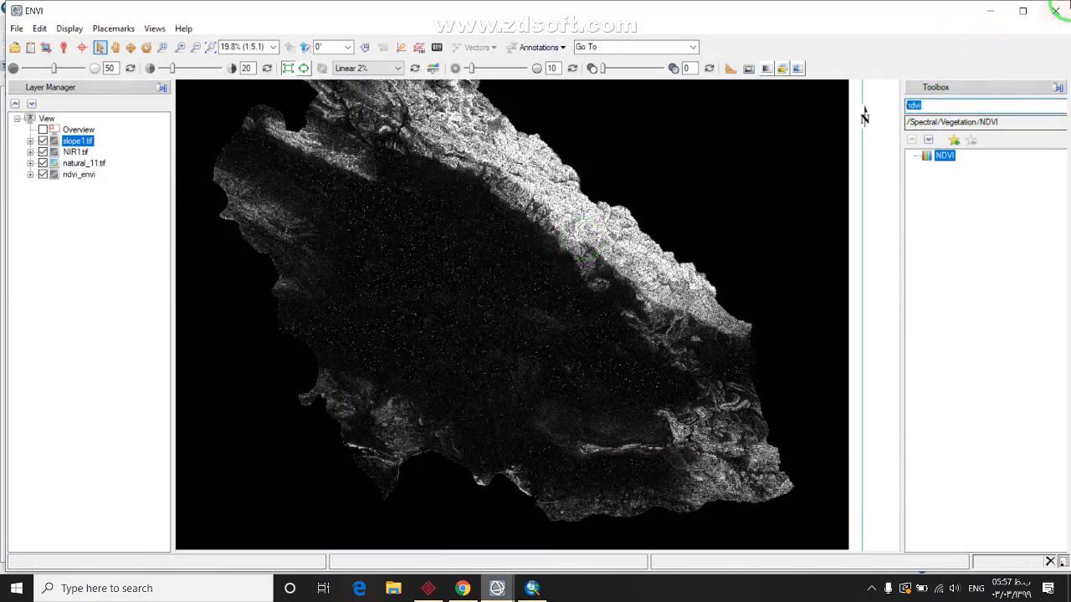
text(layer stack)
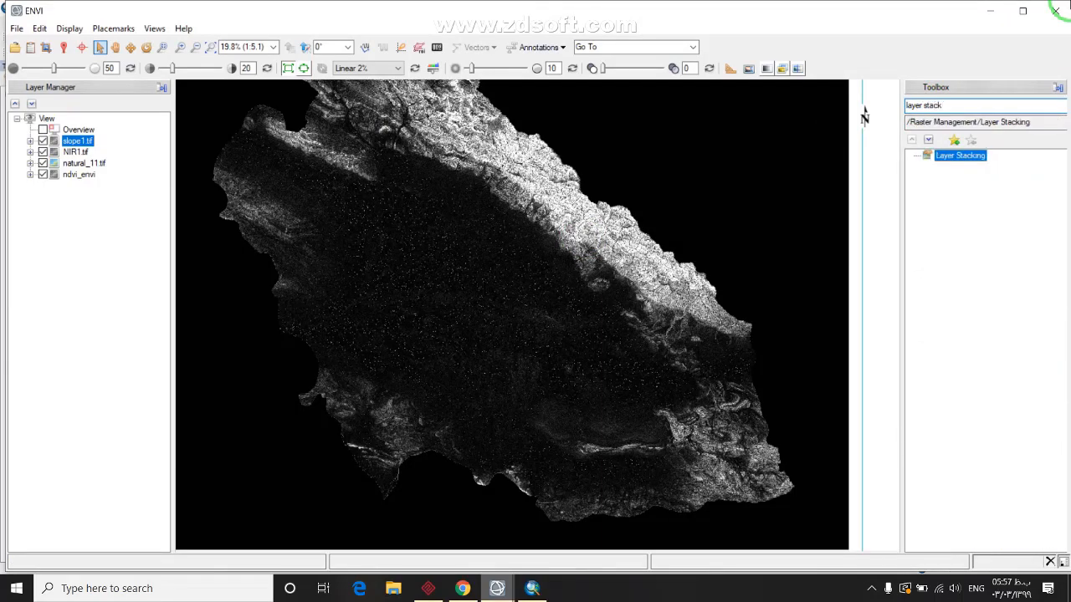
click(972, 157)
double_click(968, 165)
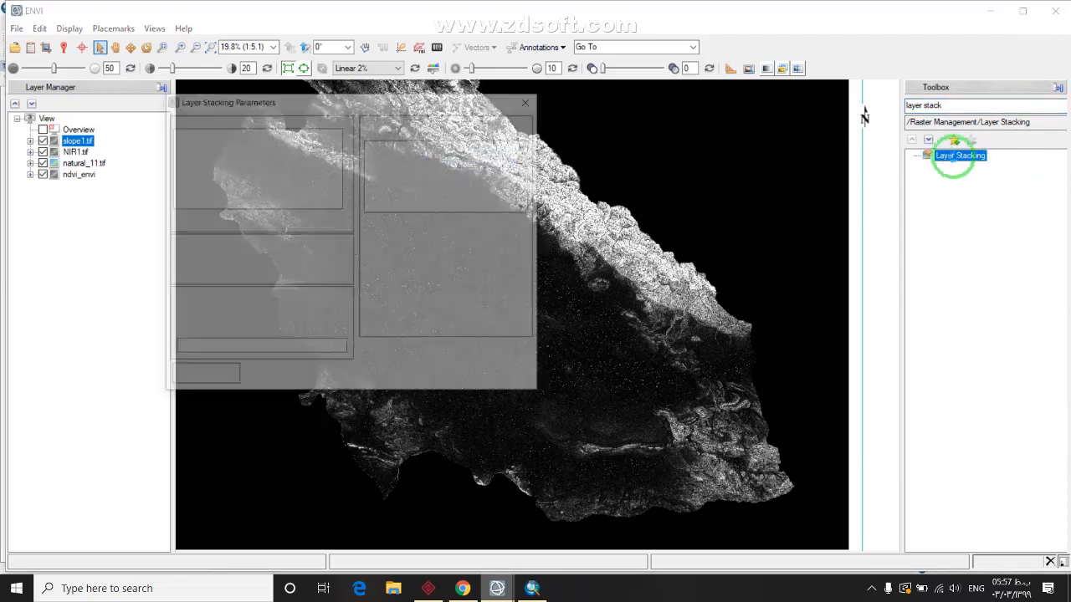
Import natural_11.tif, NIR1.tif, slope1.tif and ndvi_envi as stack inputs, then choose the output file location
click(195, 222)
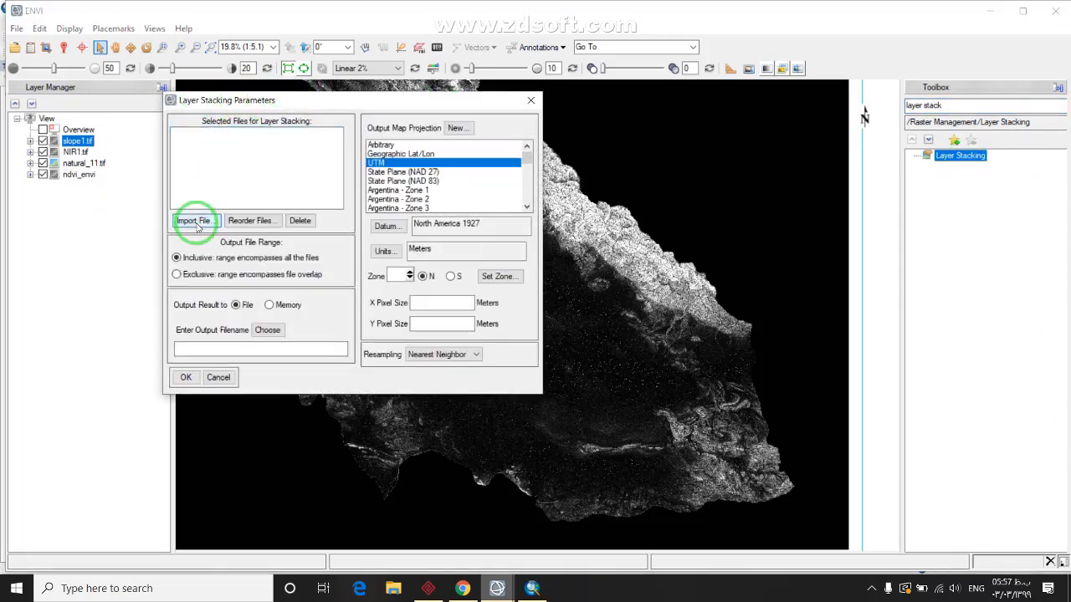
click(192, 137)
drag(194, 144, 247, 347)
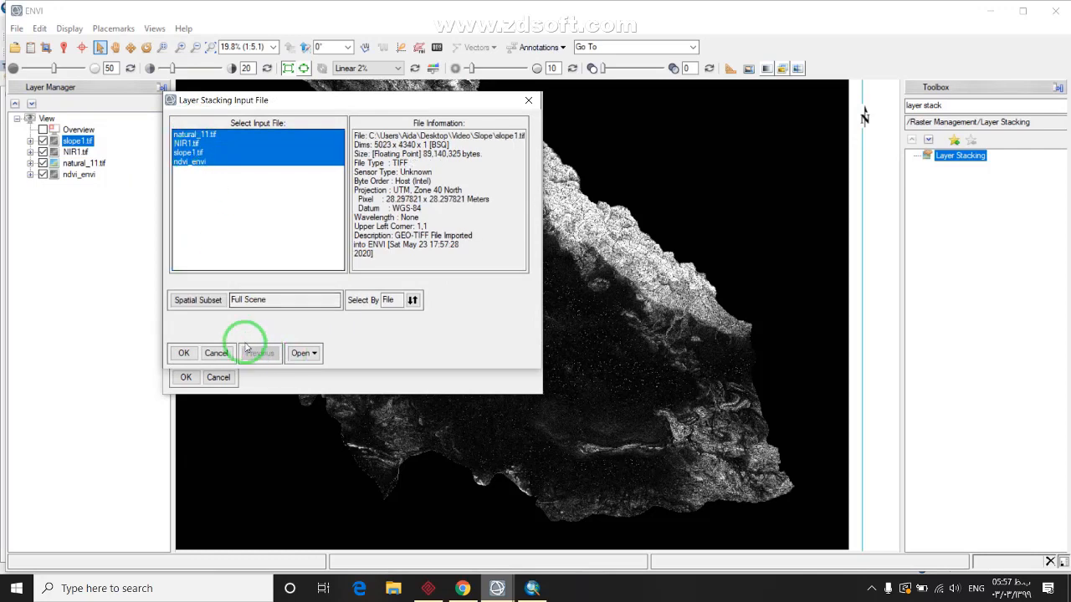
click(183, 352)
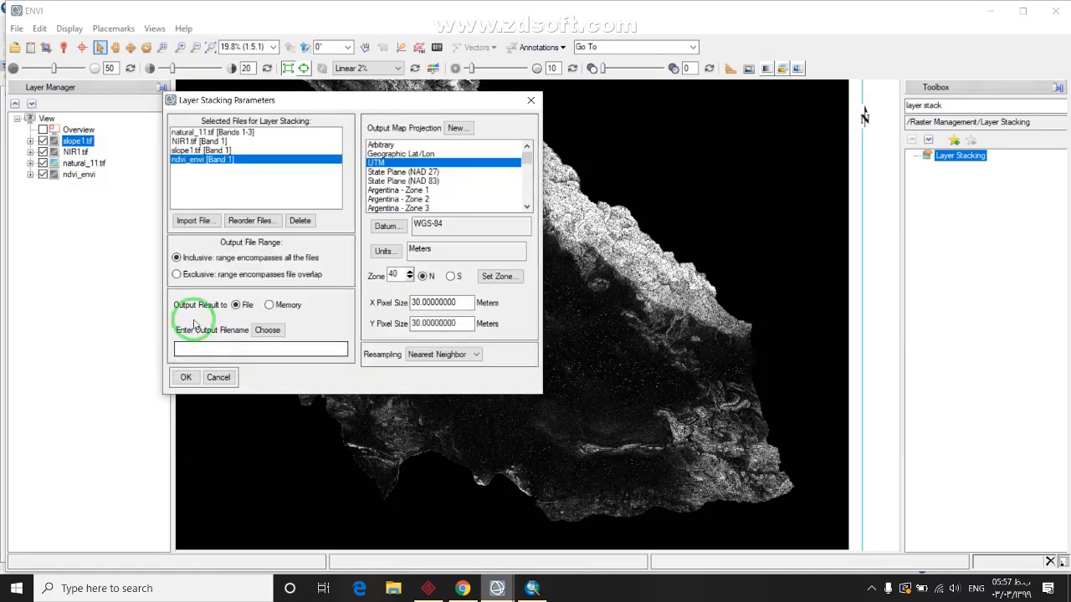
click(269, 329)
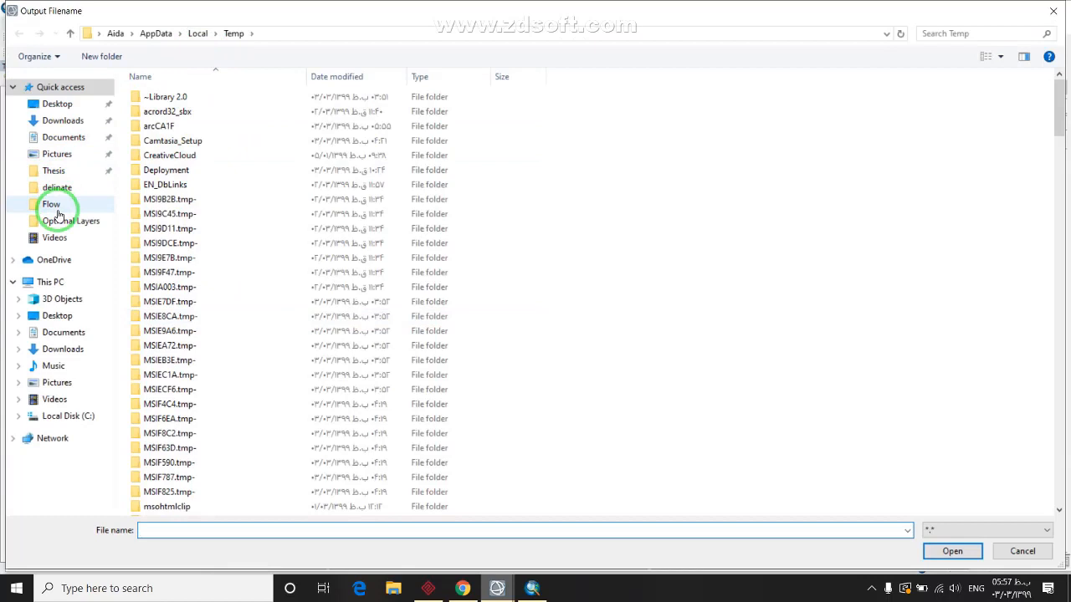
Create a new folder named layerstack under Desktop\Video\images
click(54, 170)
click(57, 104)
double_click(159, 181)
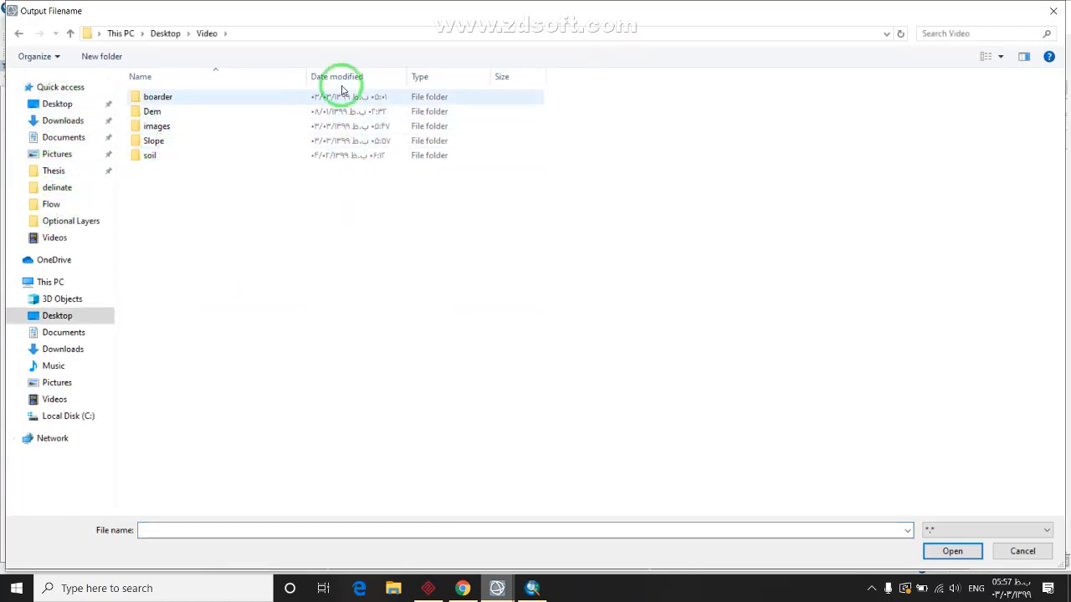
double_click(234, 126)
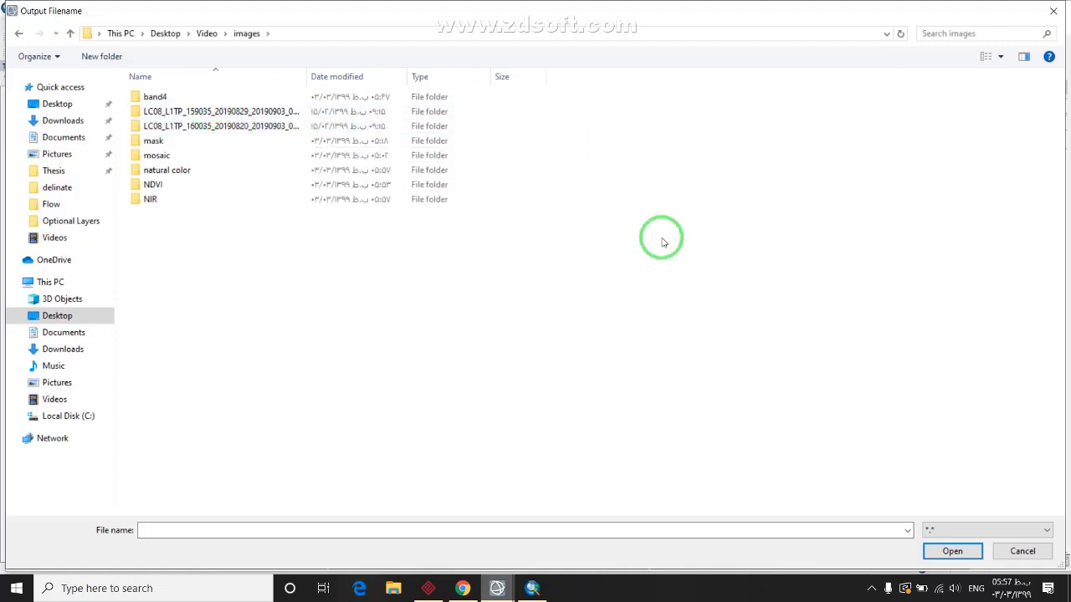
right_click(622, 291)
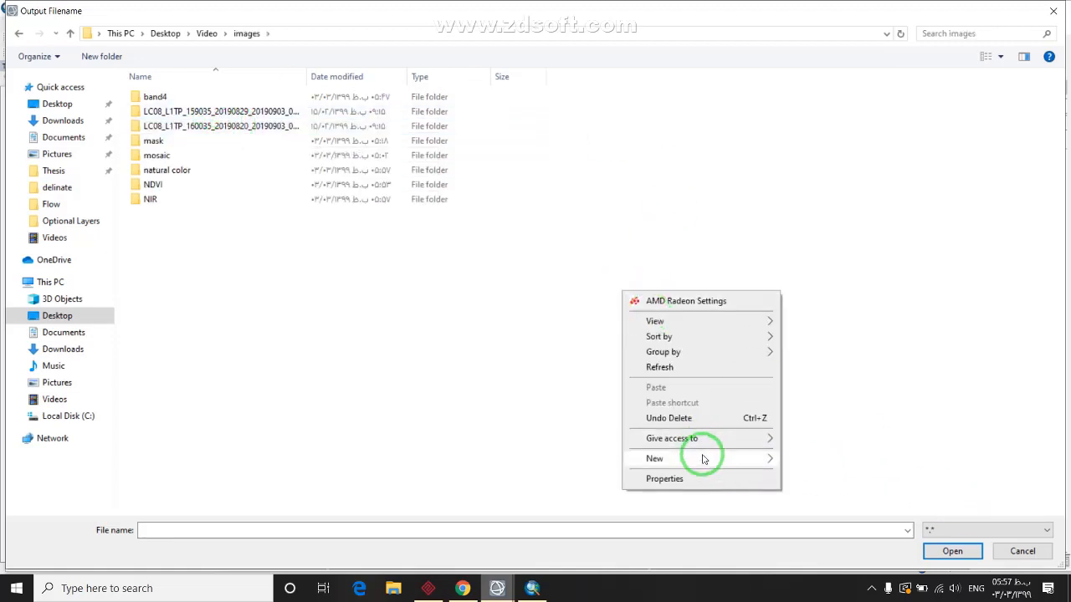
mouse_move(708, 458)
click(804, 284)
text(l)
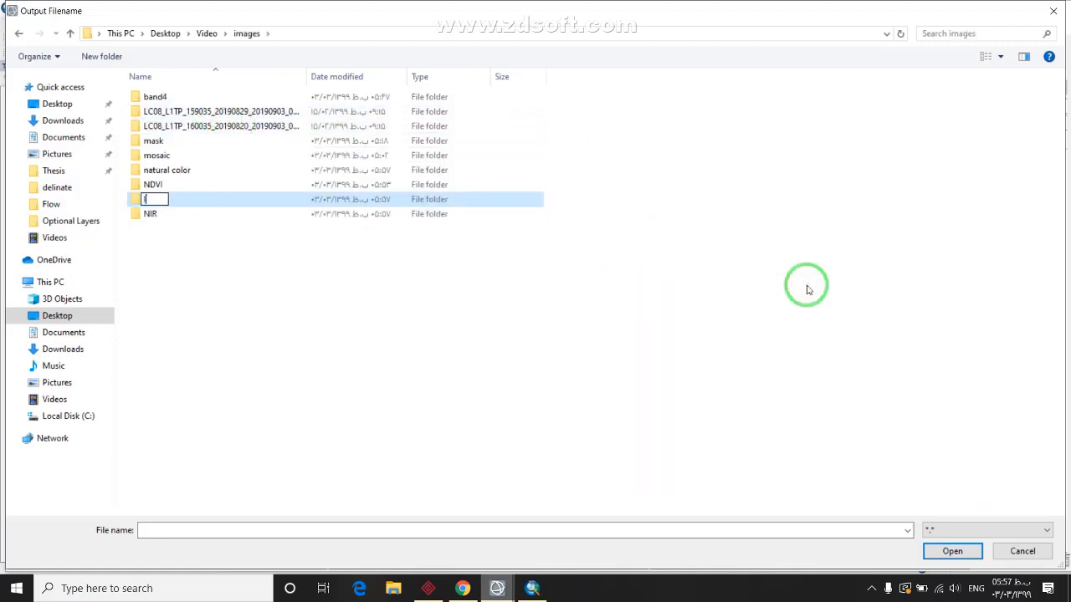
text(ayerstack)
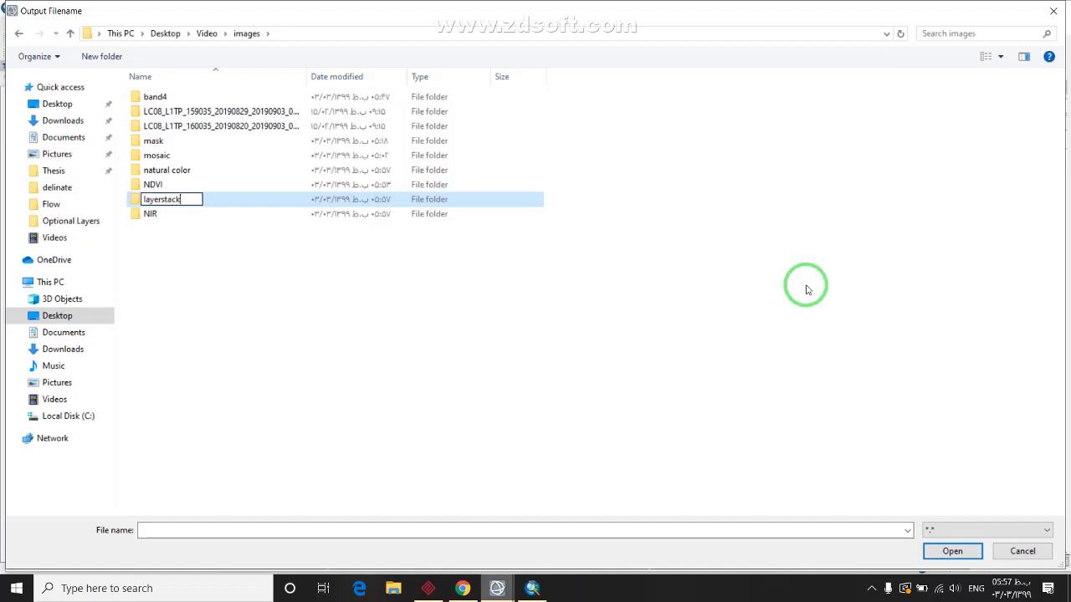
key(Return)
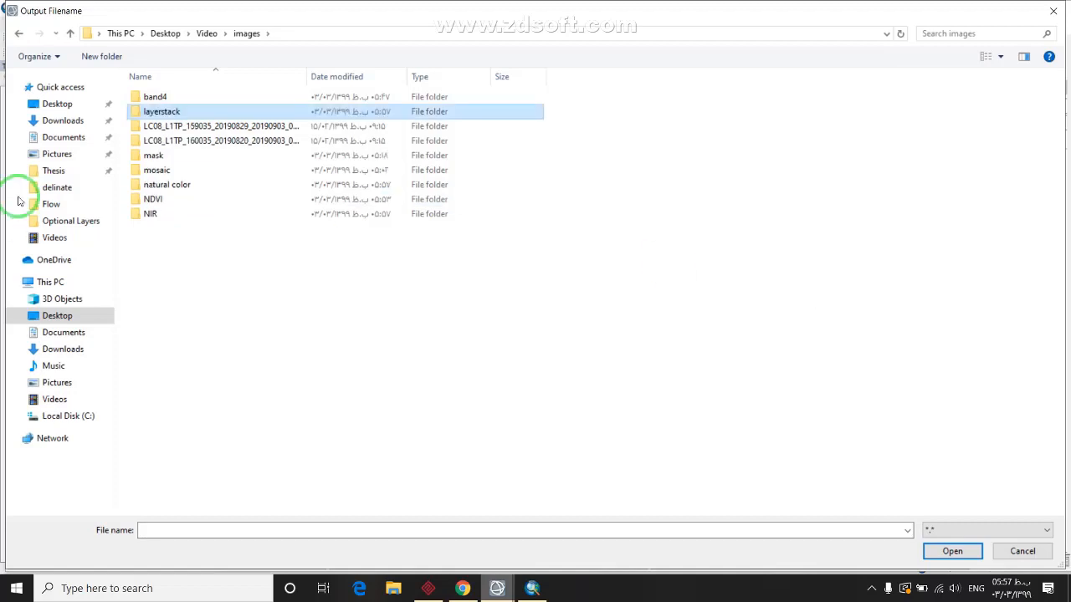
Inside the layerstack folder, set the output file name to layerstack
click(227, 111)
double_click(224, 111)
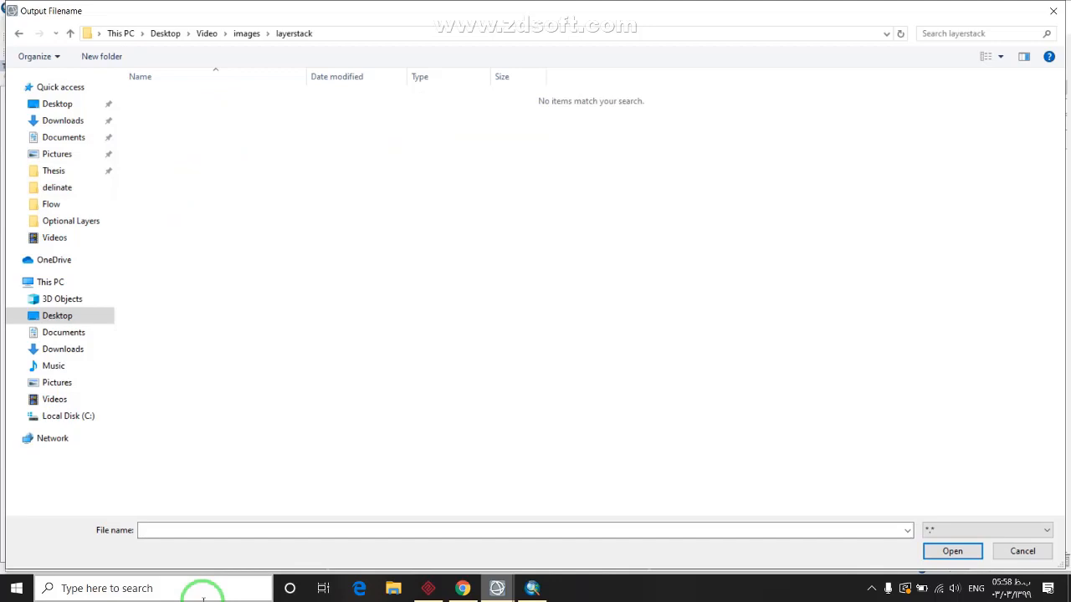
click(210, 529)
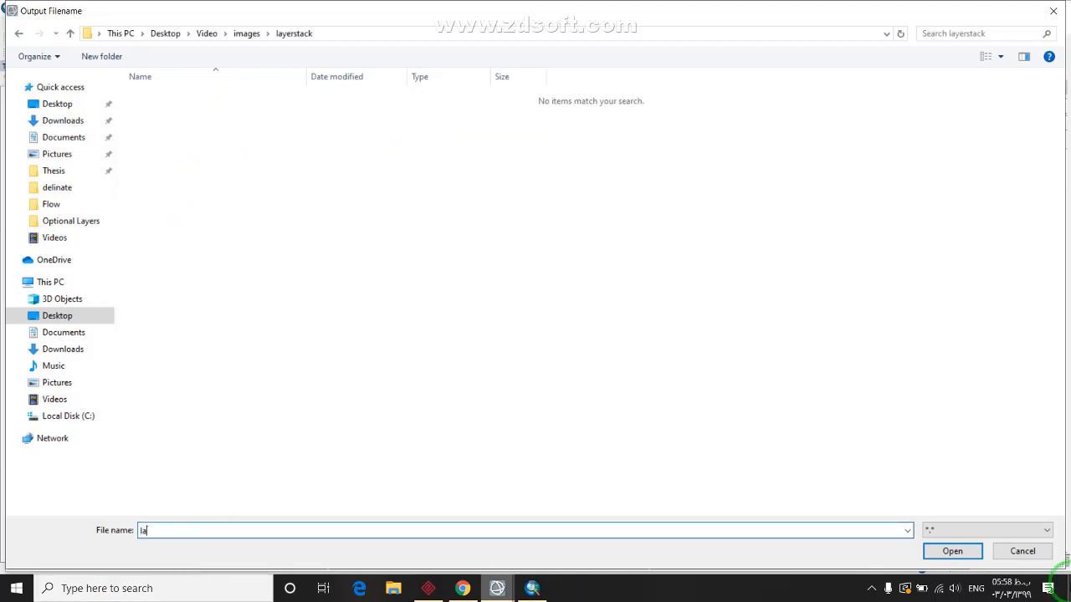
text(layerstack)
click(952, 551)
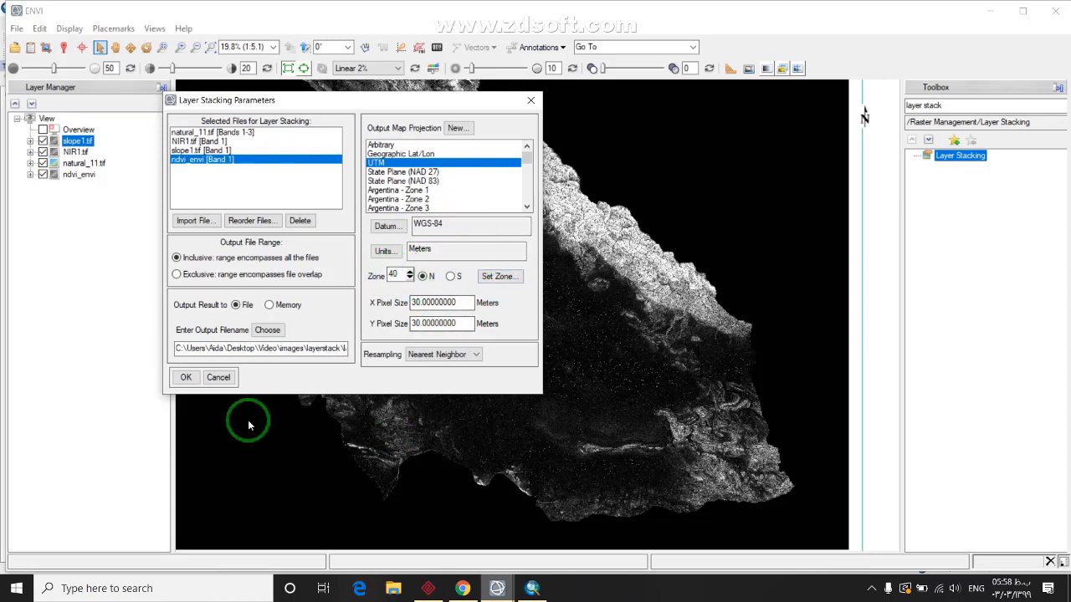
Run the layer stack, hide the ndvi_envi layer, and zoom out on the layerstack image
click(184, 379)
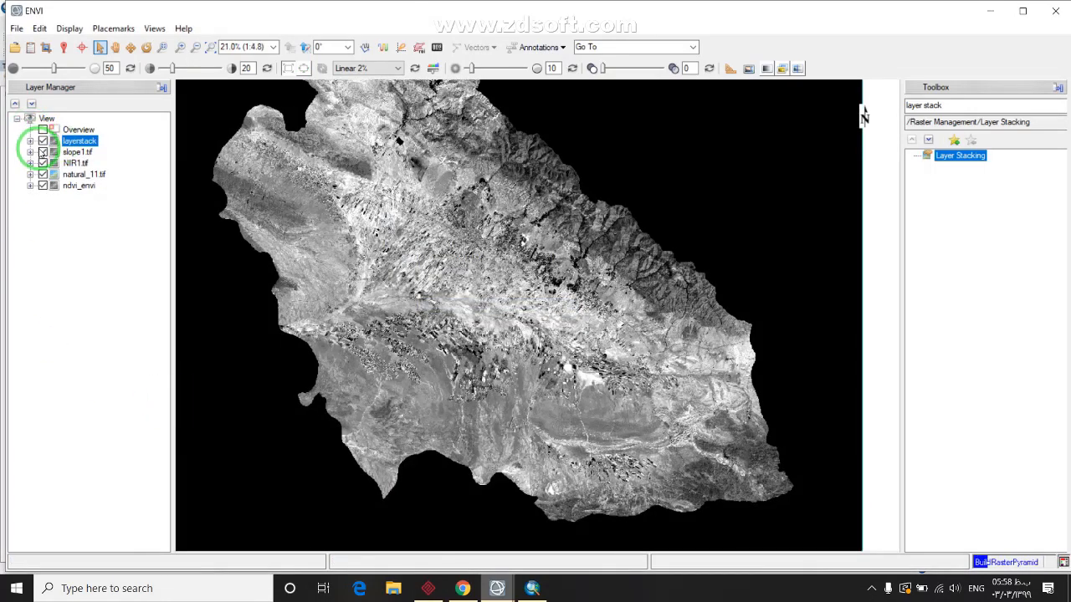
click(43, 185)
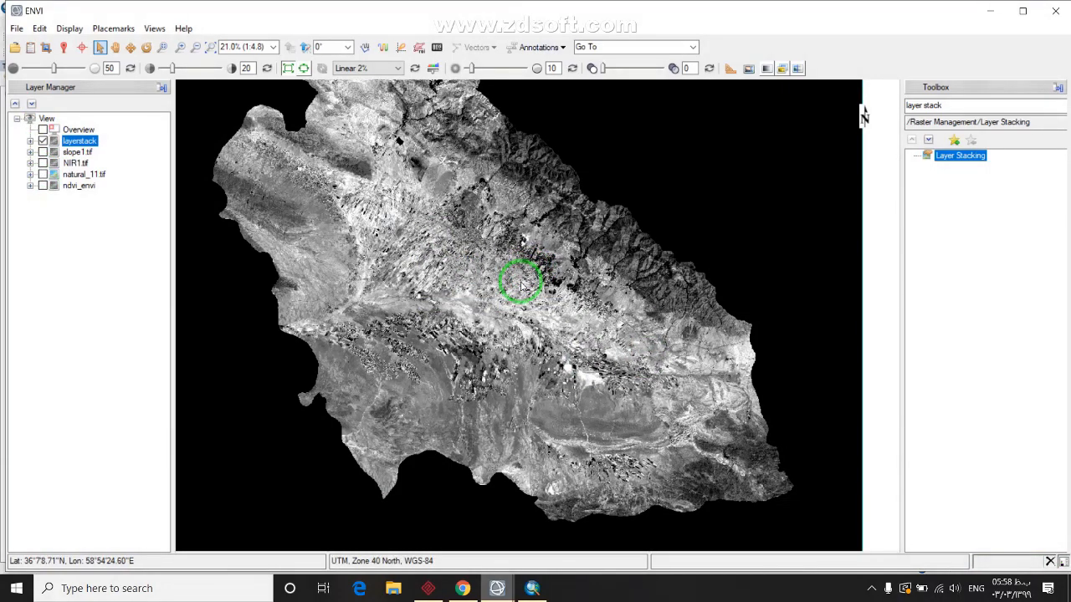
scroll(513, 243, down, 1)
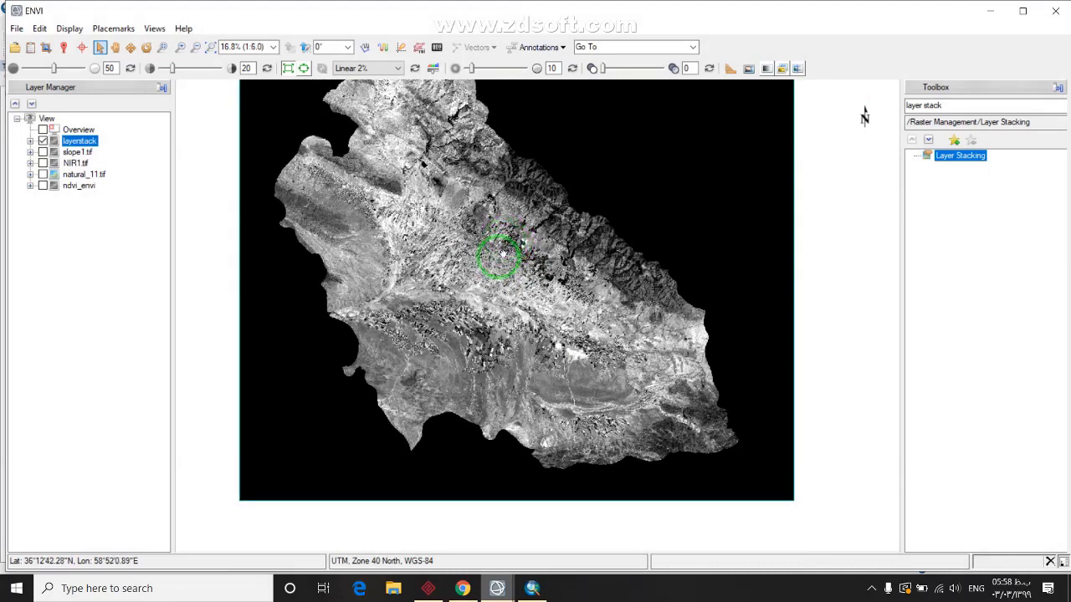
drag(502, 253, 463, 236)
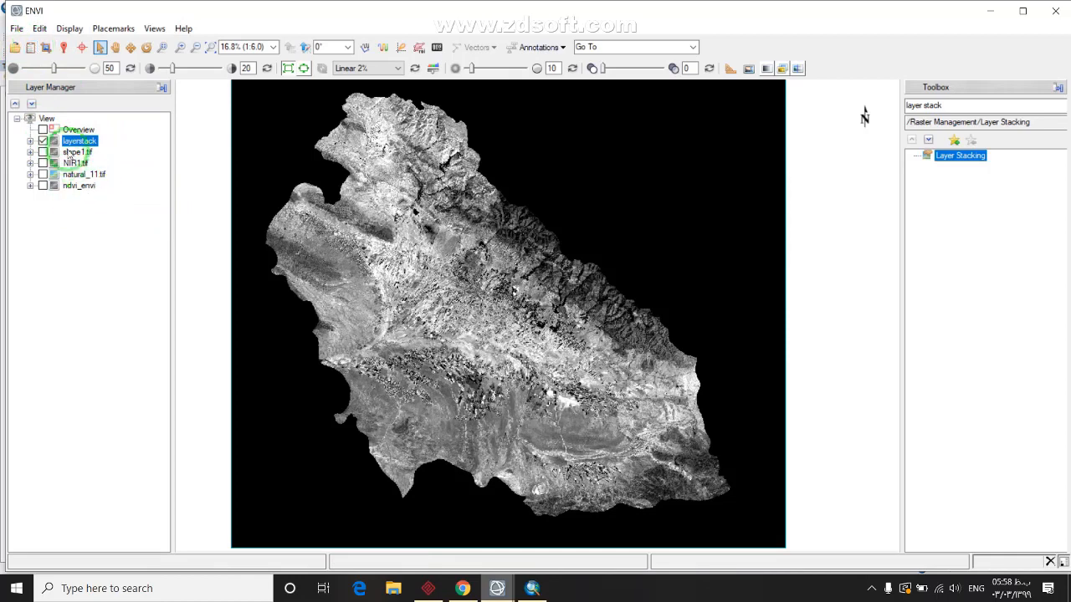
In Data Manager, close slope1, NIR1, natural_11 and ndvi_envi, leaving only layerstack
click(30, 47)
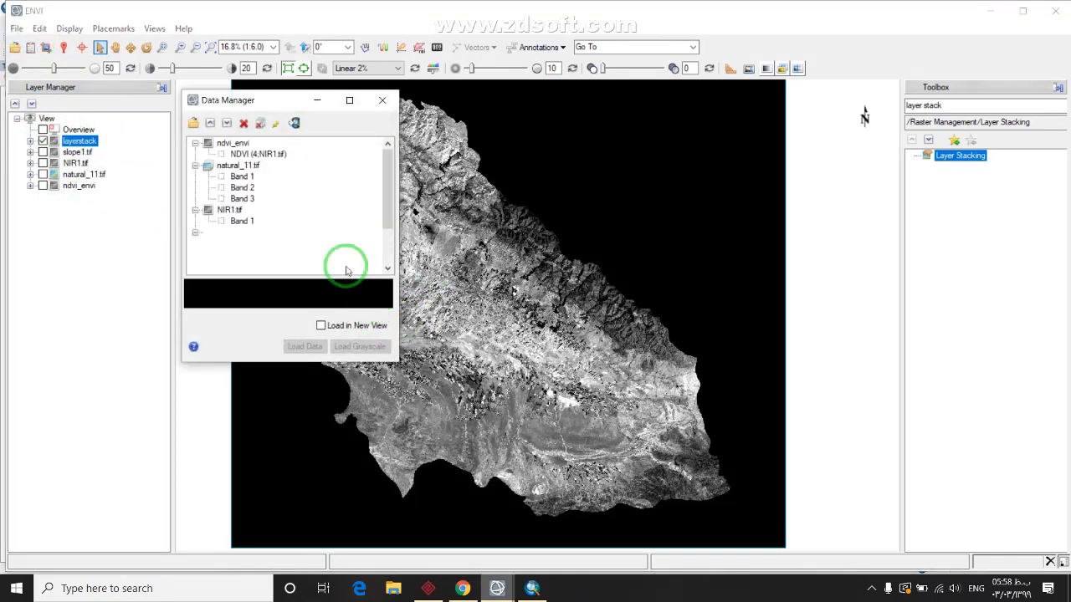
scroll(243, 234, down, 2)
scroll(226, 211, up, 2)
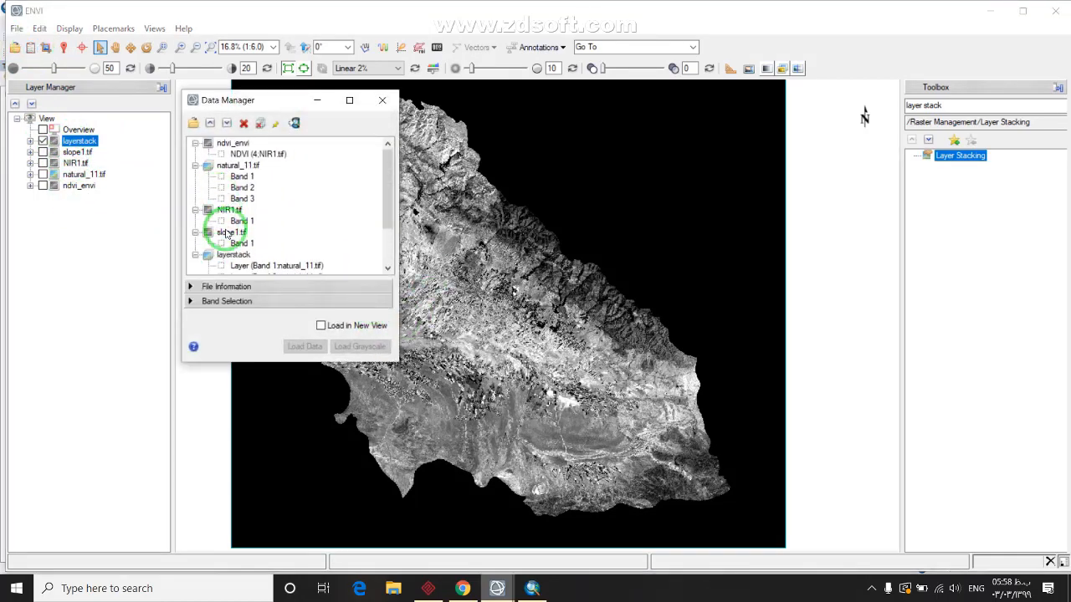
click(226, 232)
ctrl+click(229, 210)
ctrl+click(234, 165)
ctrl+click(231, 144)
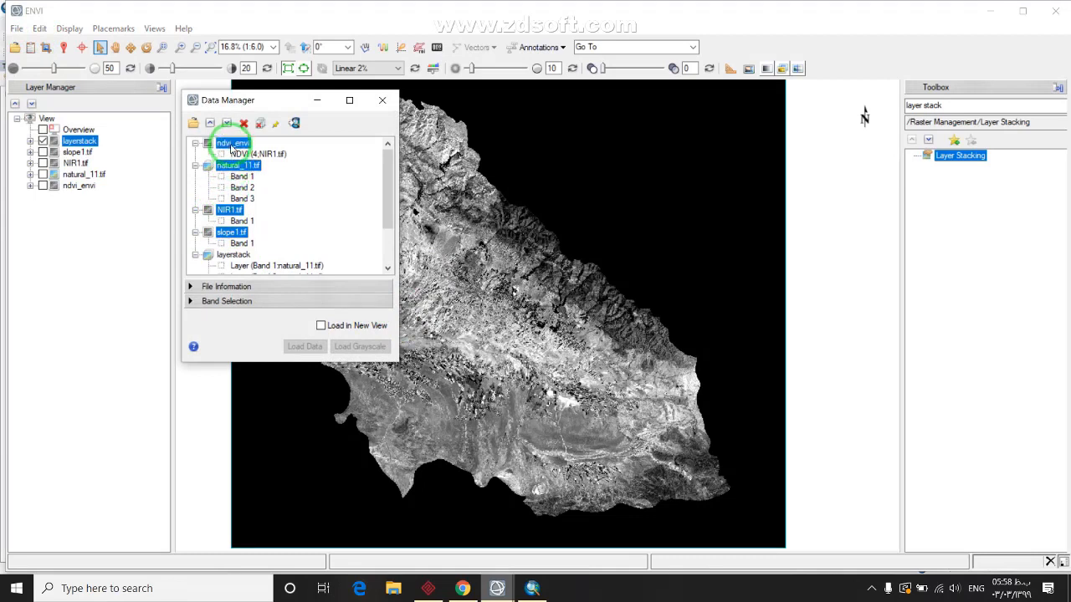
click(243, 123)
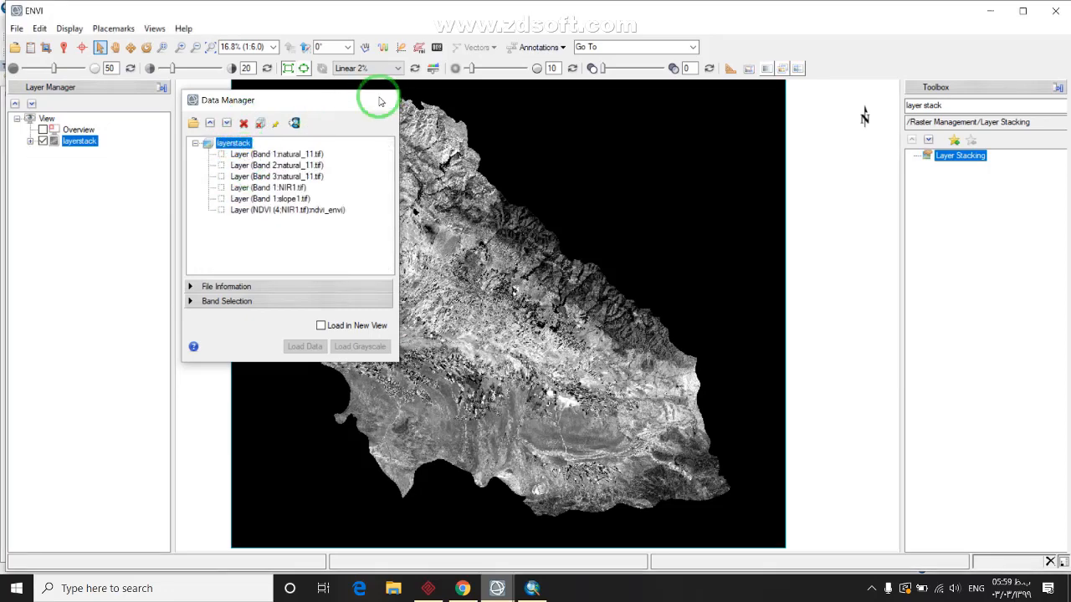
click(382, 99)
Open natural_11.tif from the images\natural color folder into the view
click(15, 47)
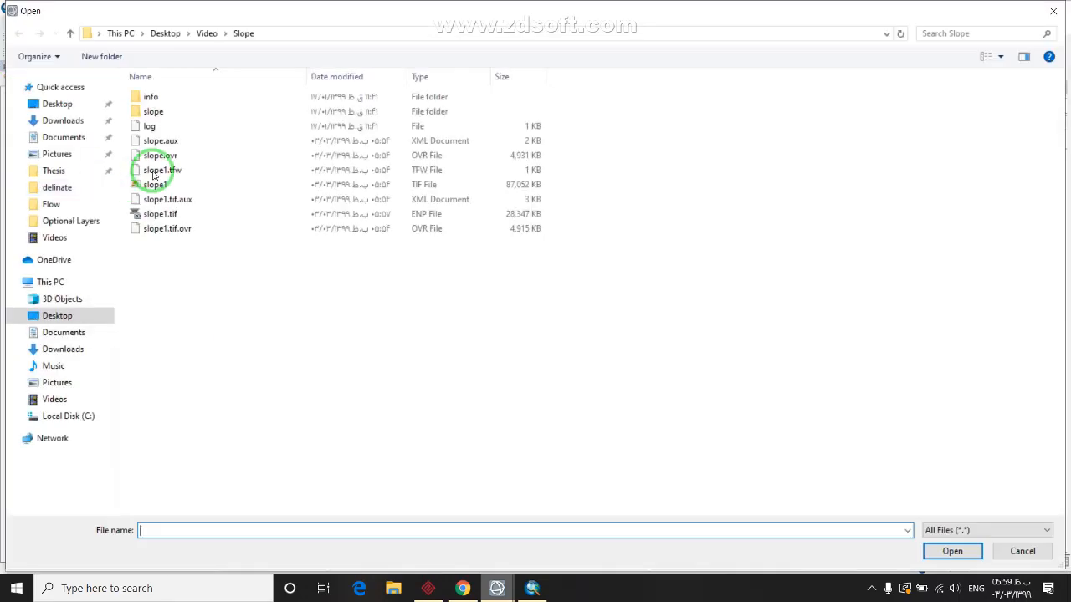
click(209, 34)
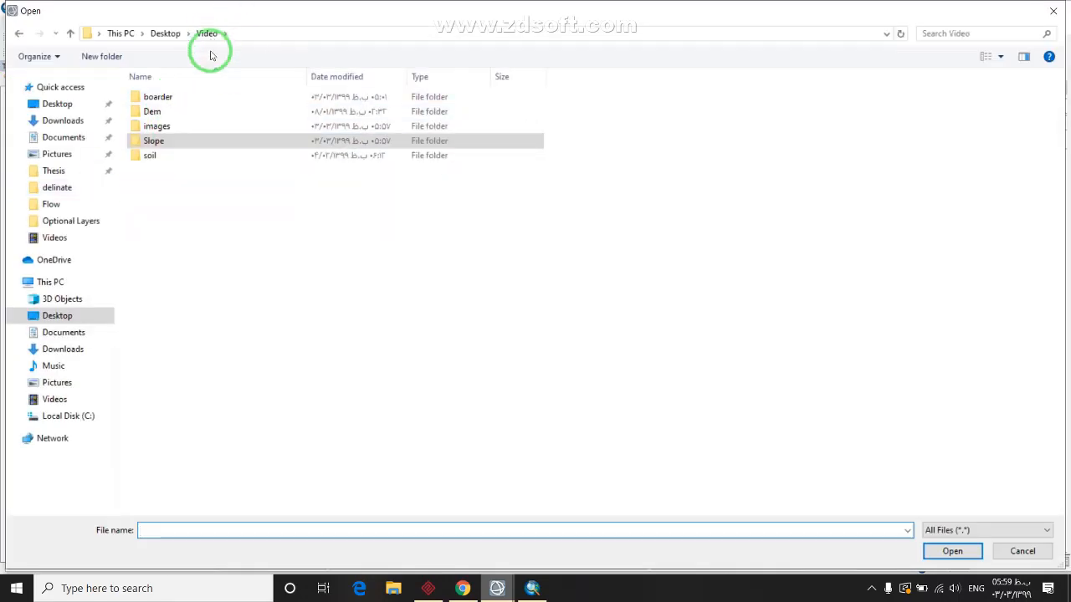
double_click(180, 128)
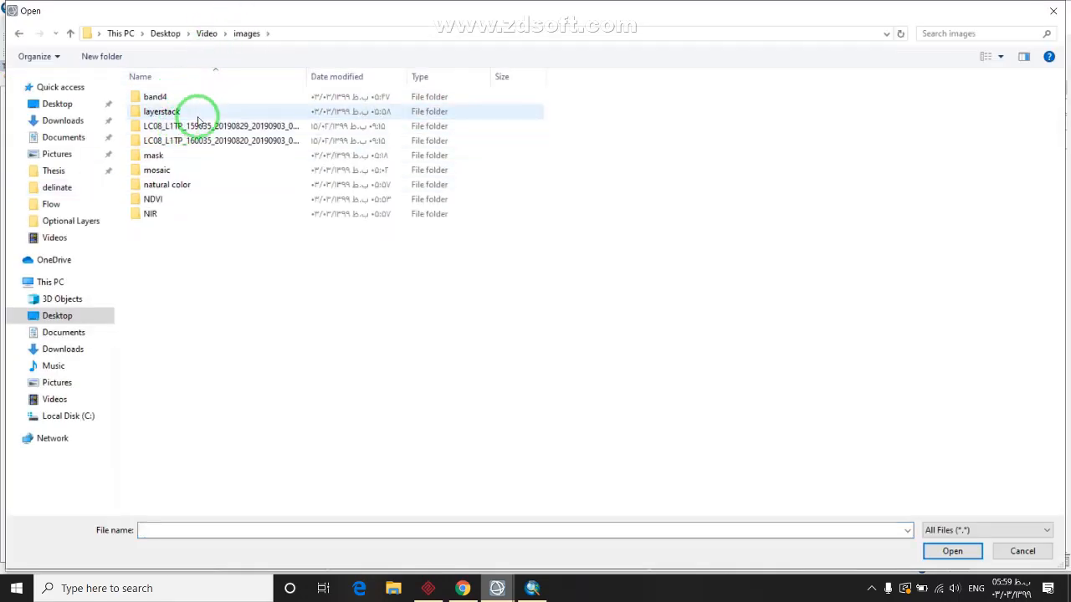
double_click(167, 185)
click(159, 199)
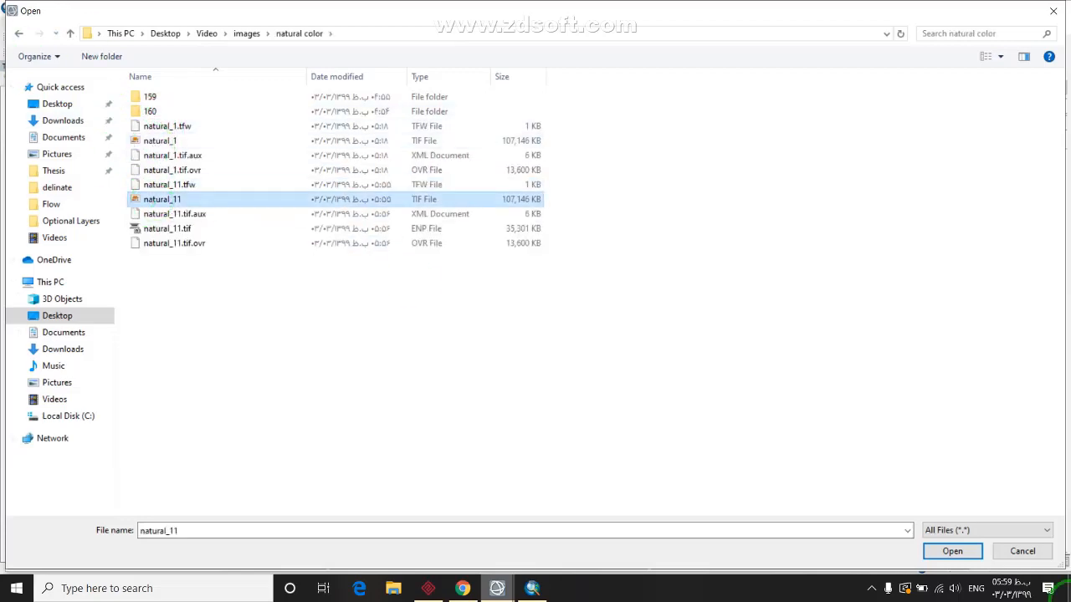
click(970, 550)
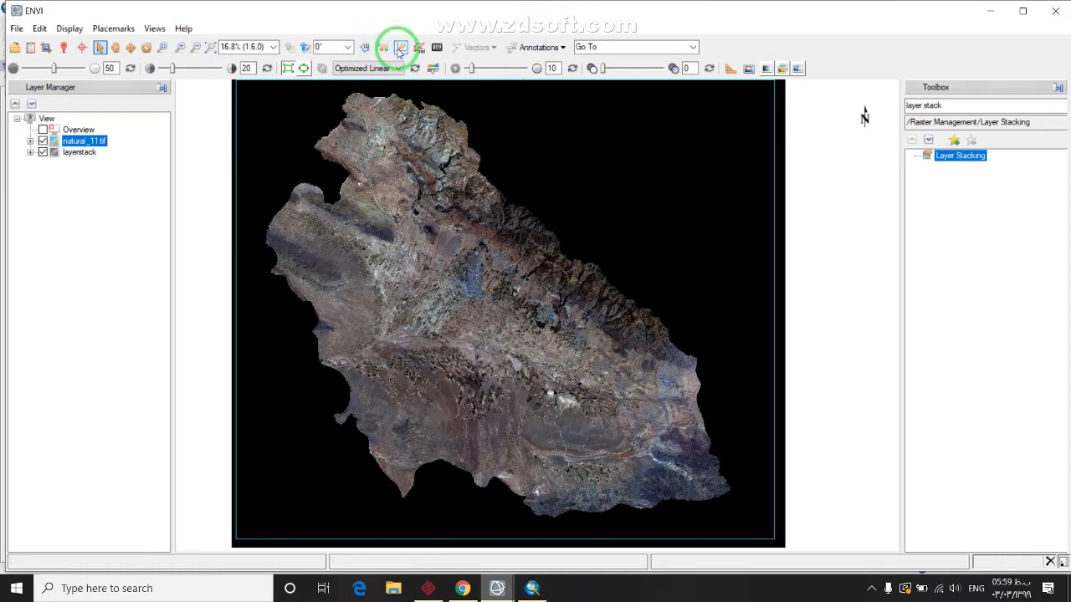
Hide layerstack and create a green ROI named crop with the Polygon geometry selected
click(43, 151)
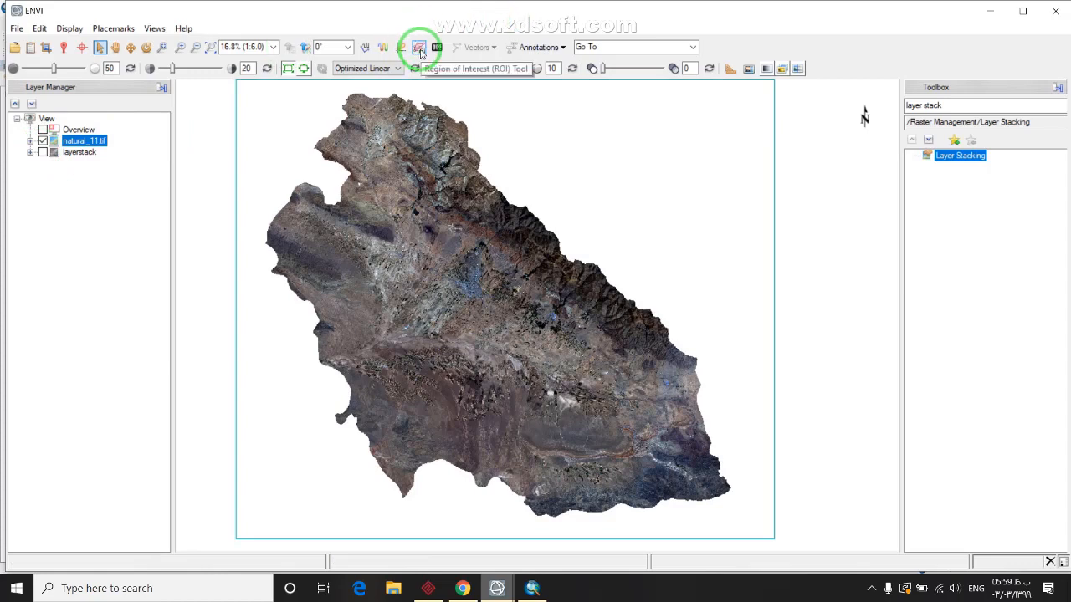
click(420, 50)
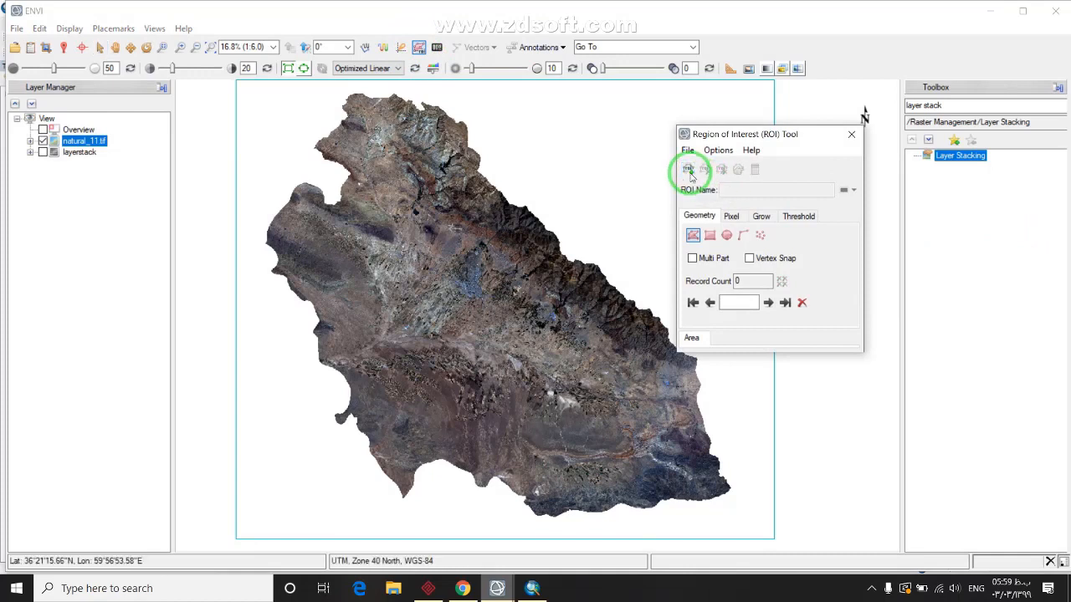
click(688, 170)
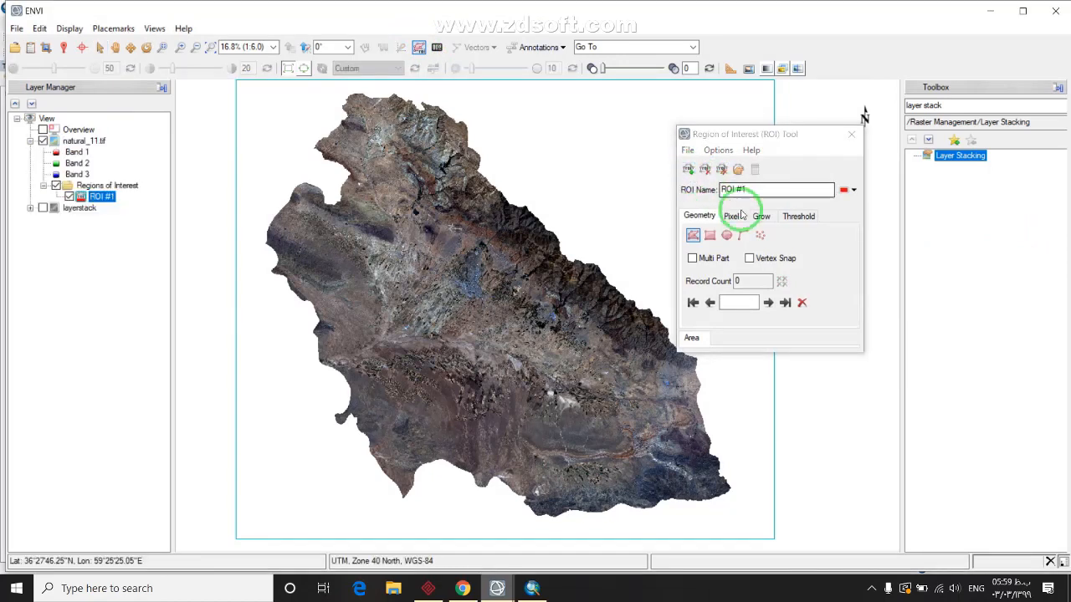
click(765, 190)
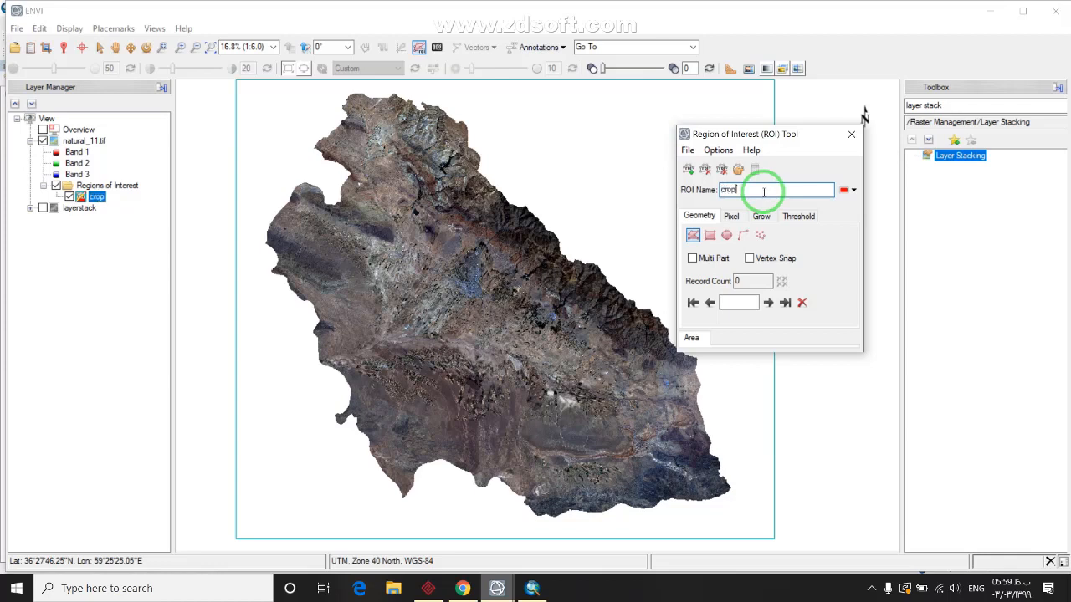
click(850, 189)
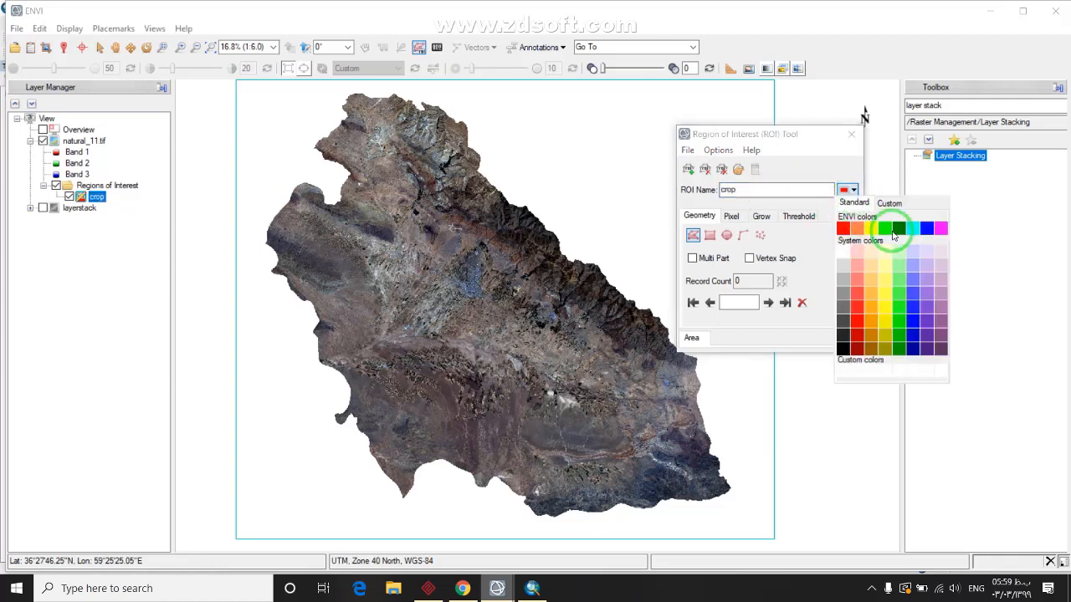
click(887, 229)
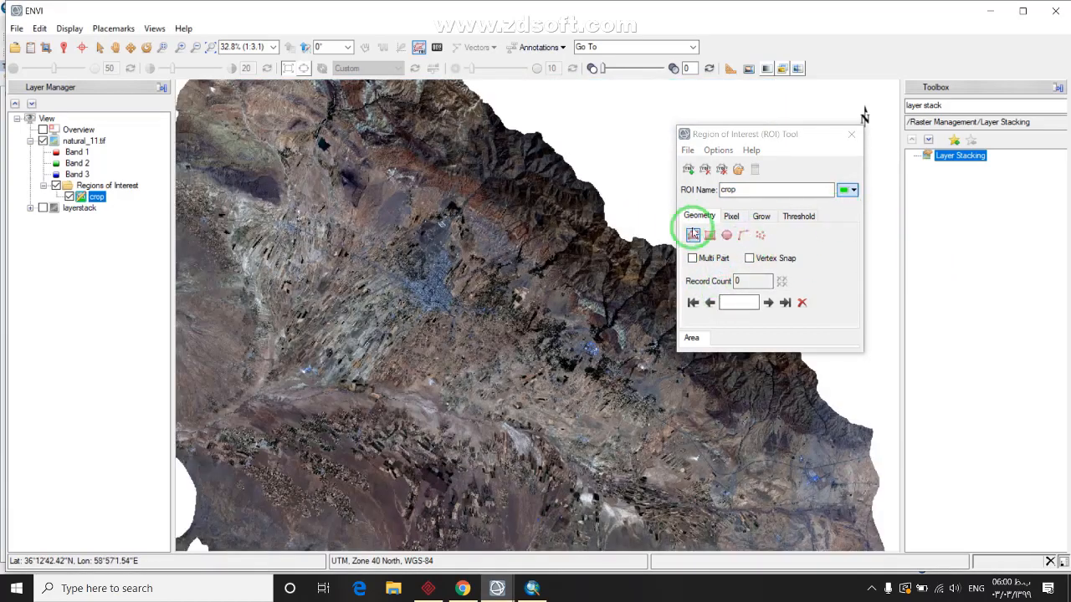
click(693, 235)
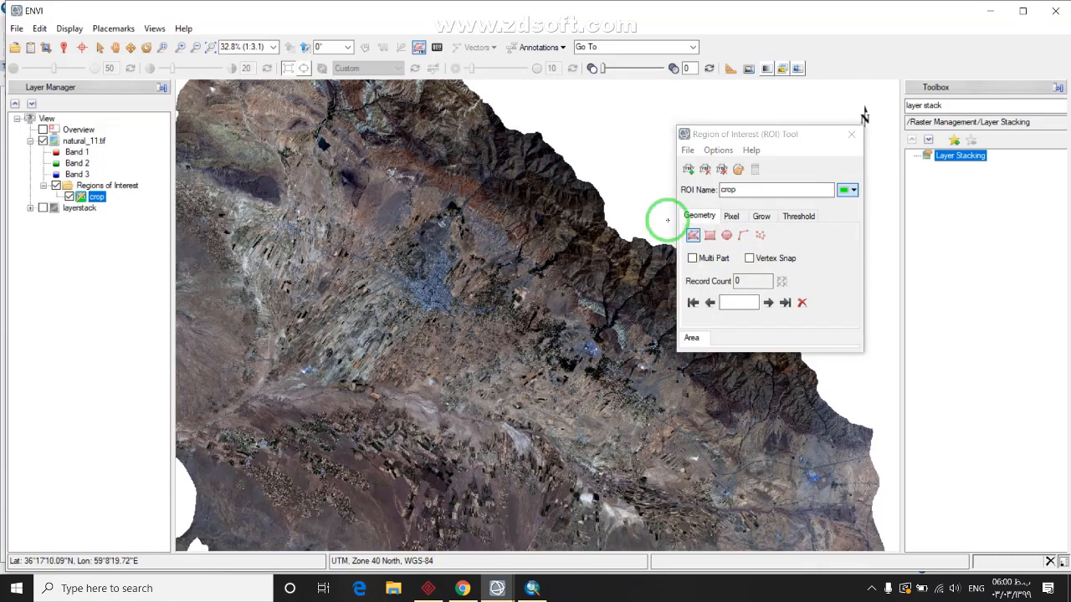
Switch the crop ROI geometry to the Rectangle tool
click(695, 237)
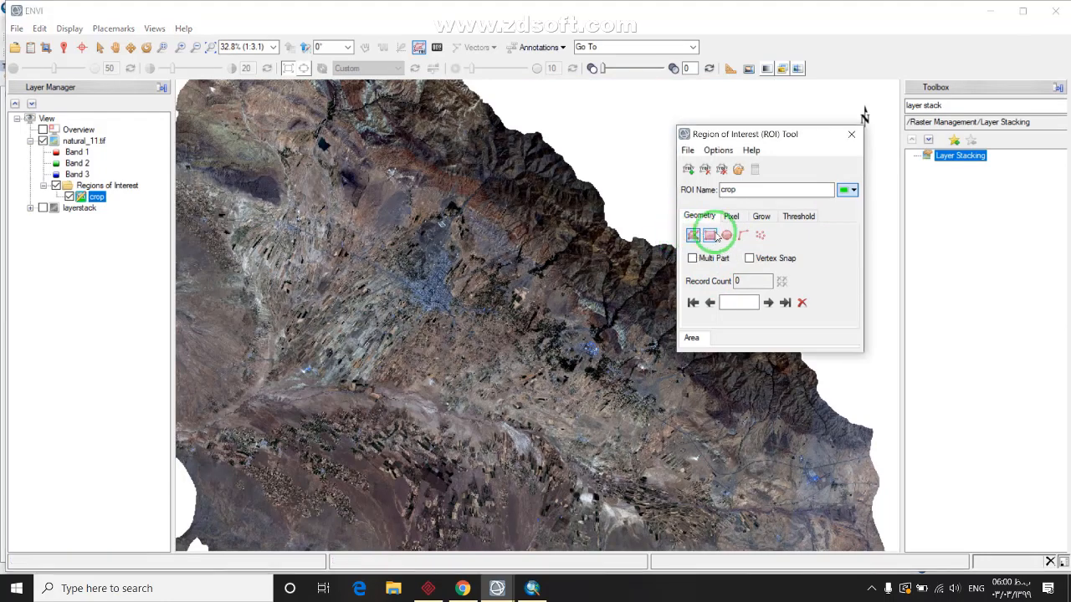
click(727, 238)
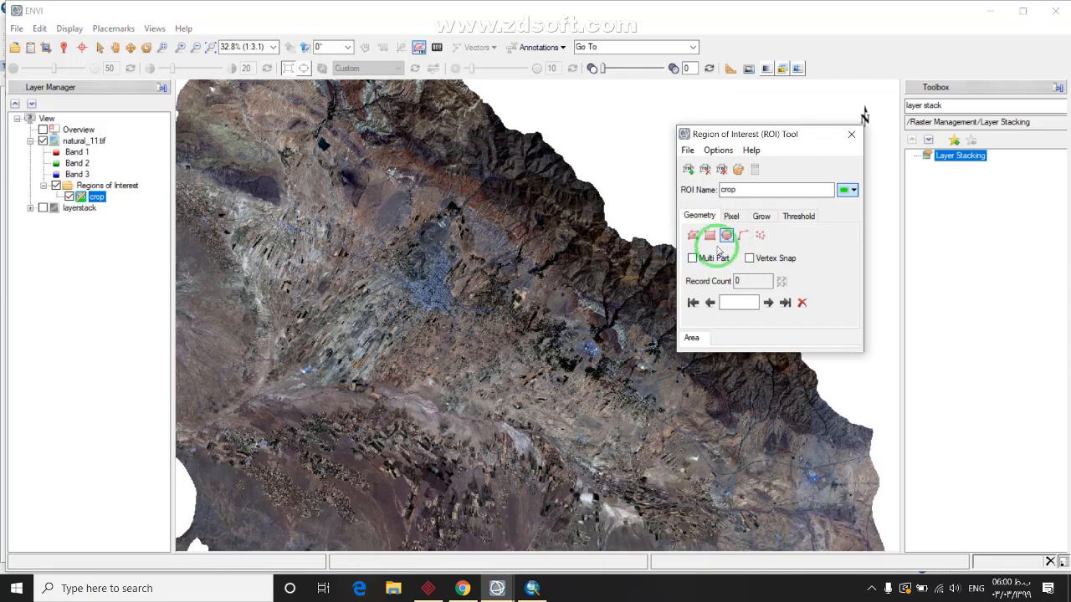
click(693, 235)
click(710, 235)
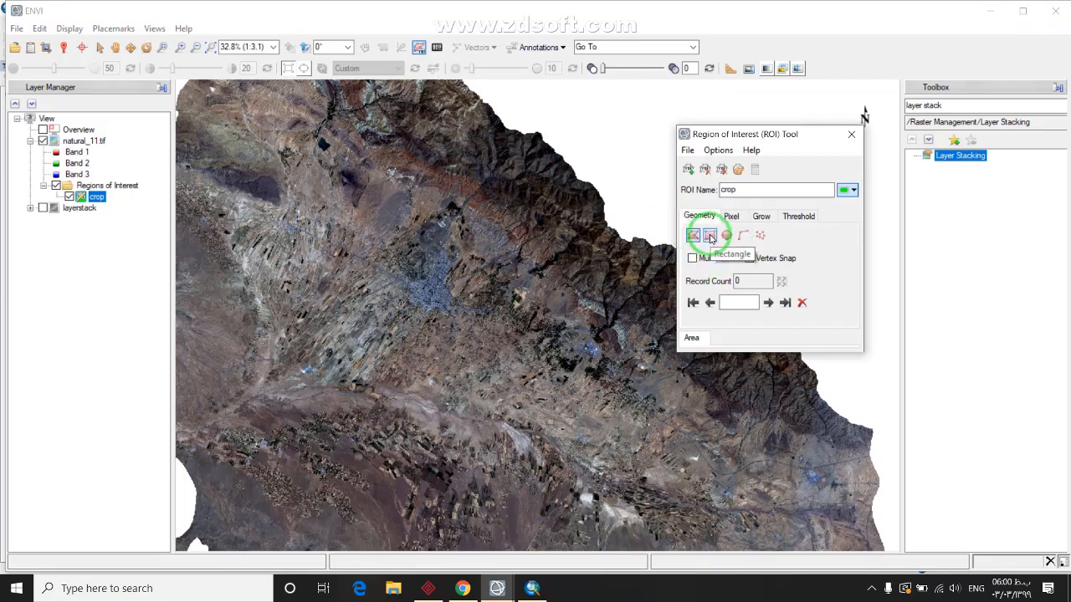
Zoom and pan the natural_11 scene onto a dark field beside the circular pivot fields
click(372, 294)
scroll(381, 322, down, 3)
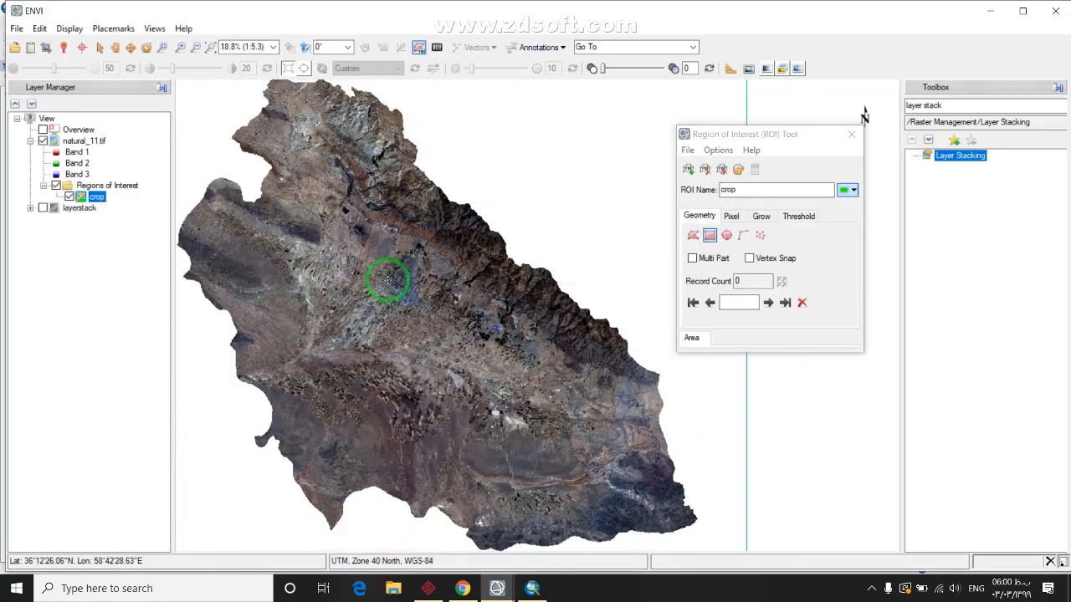
scroll(409, 453, up, 10)
scroll(409, 453, down, 5)
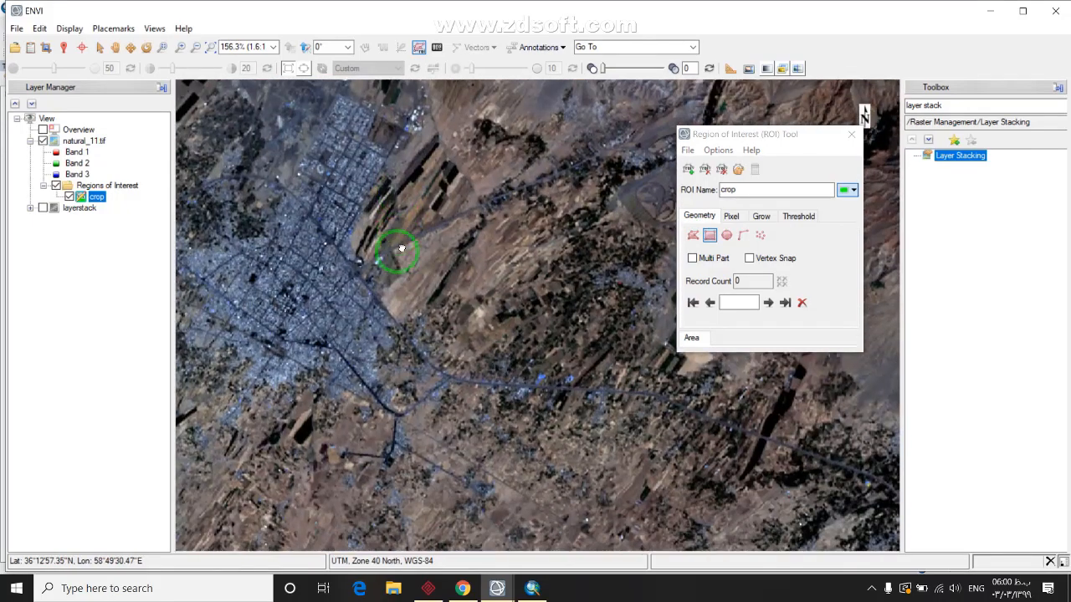
scroll(444, 328, up, 3)
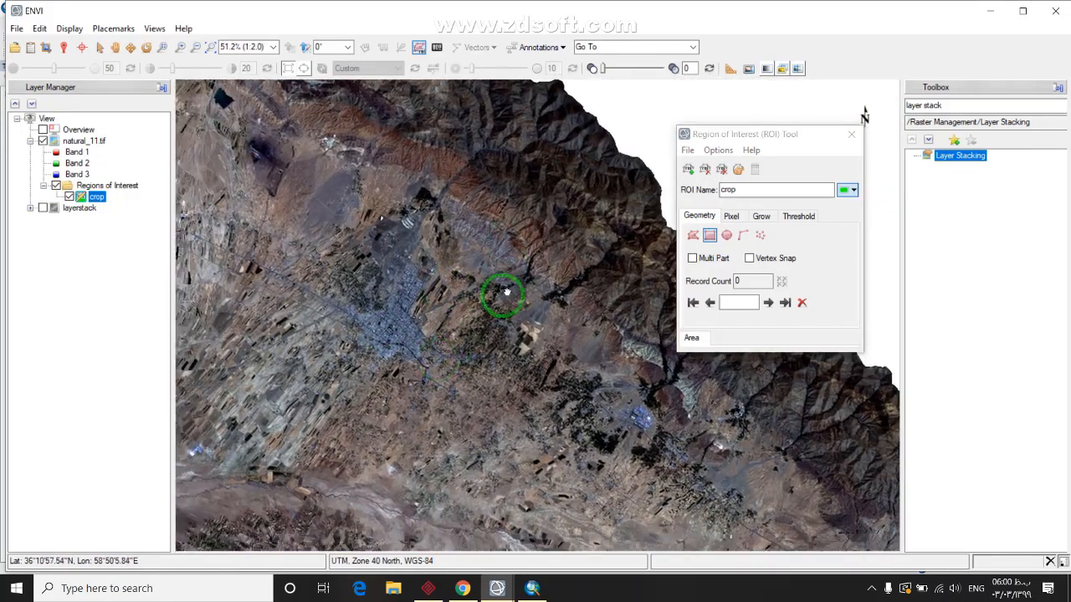
scroll(332, 390, up, 3)
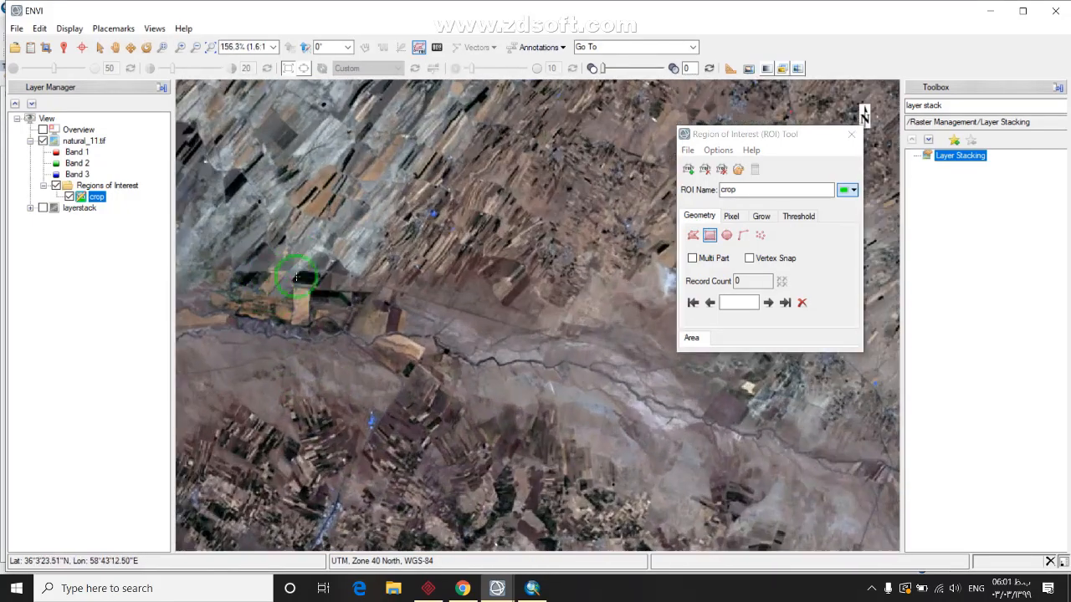
drag(330, 296, 532, 324)
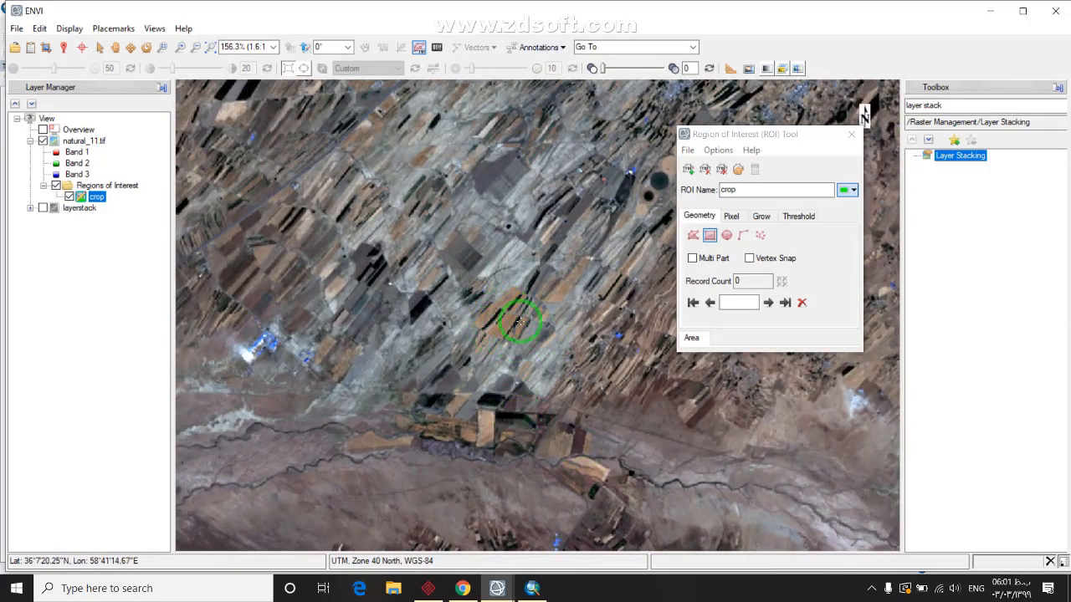
drag(381, 268, 330, 253)
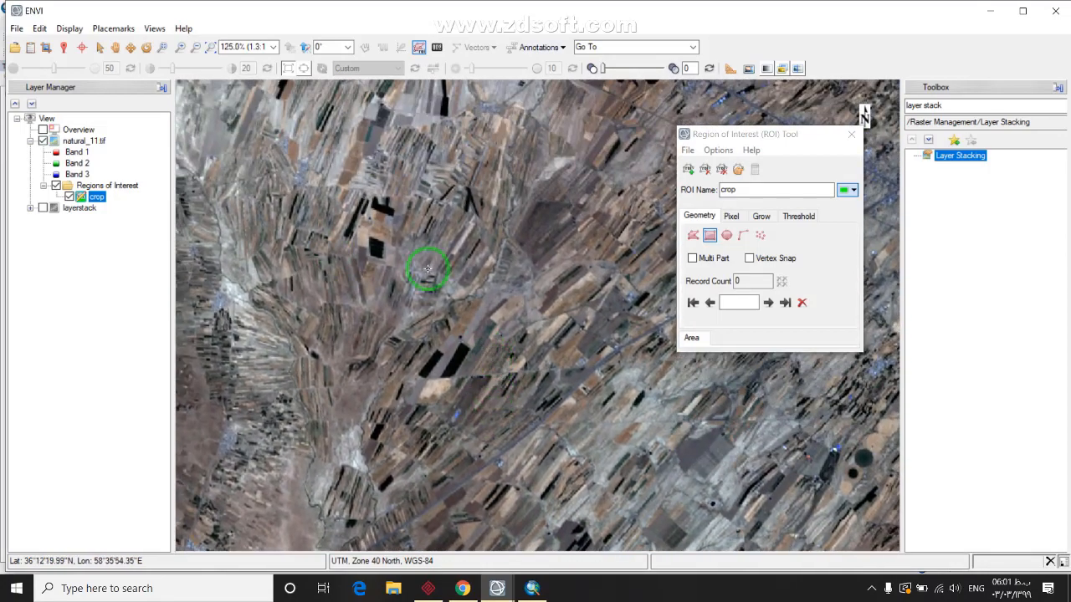
scroll(427, 268, down, 1)
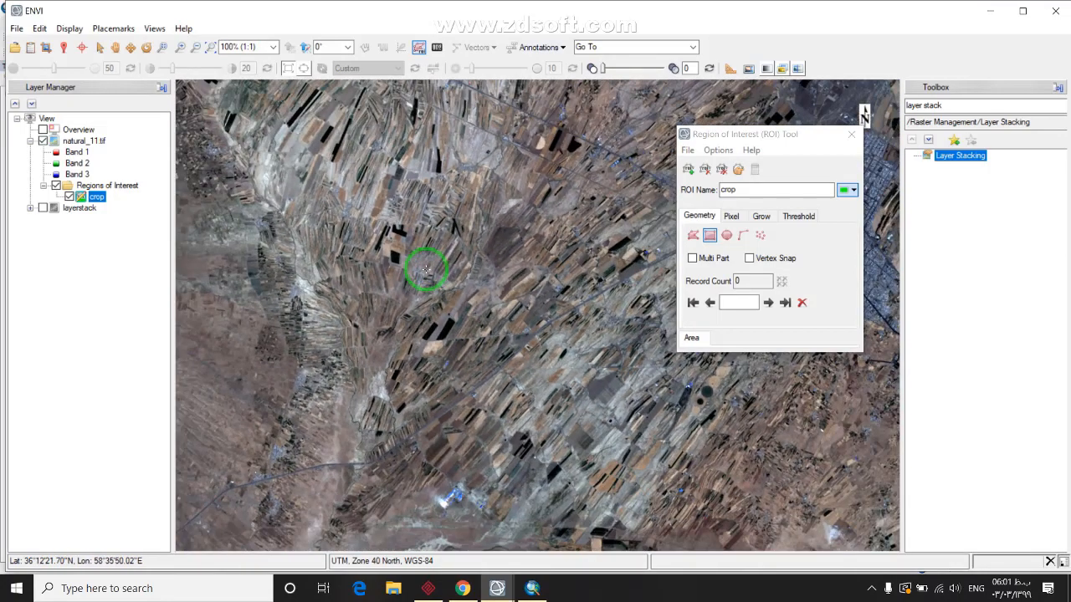
scroll(425, 287, down, 2)
drag(425, 292, 556, 416)
scroll(530, 413, up, 3)
drag(497, 375, 434, 258)
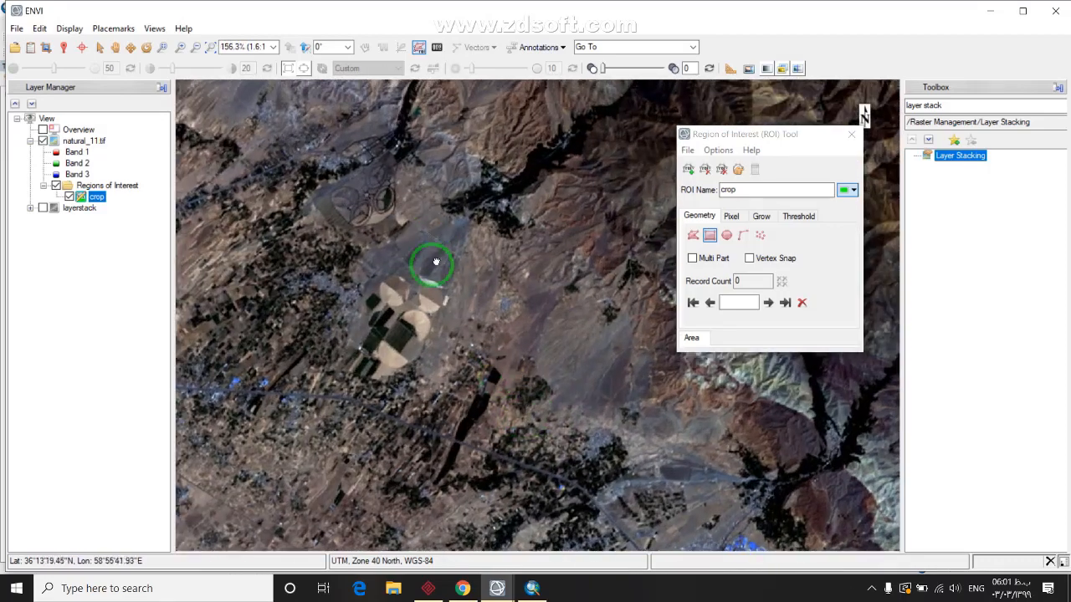
scroll(435, 258, up, 2)
drag(327, 376, 366, 323)
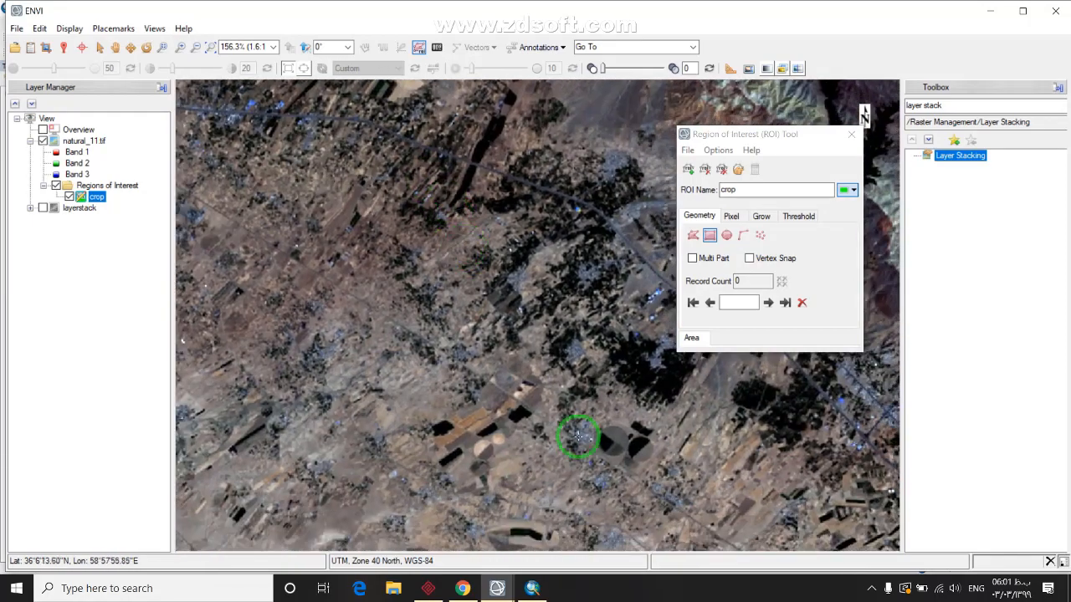
scroll(450, 333, up, 6)
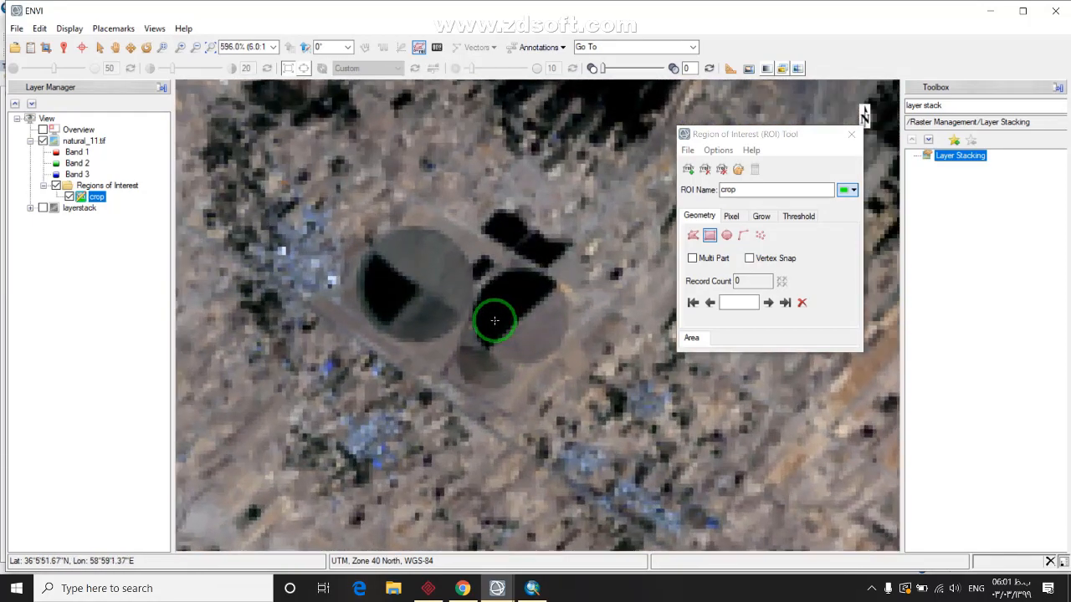
scroll(459, 366, up, 4)
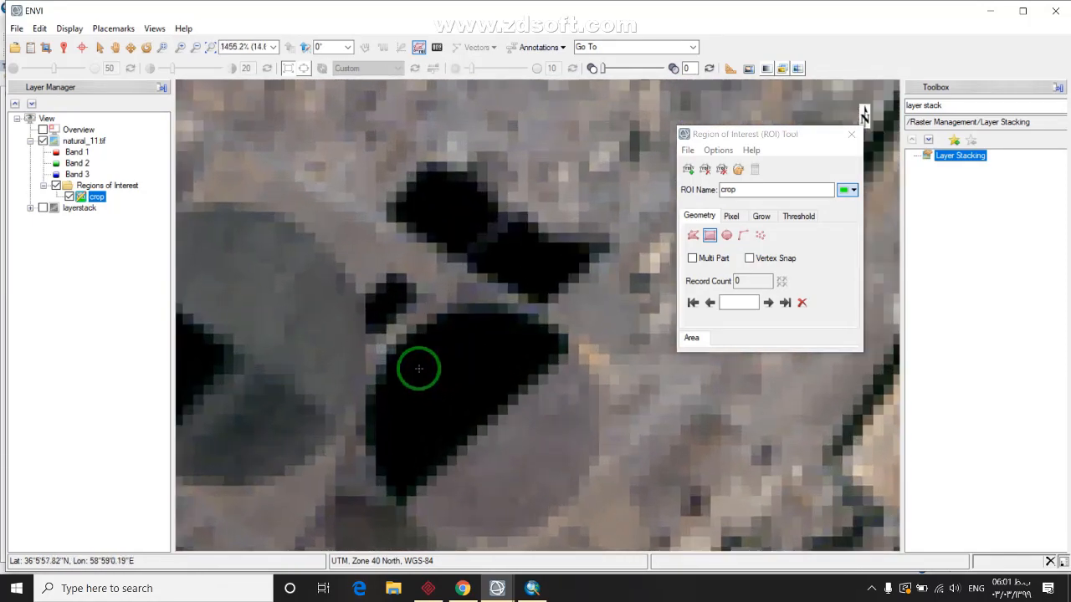
Draw and accept the first crop rectangles over the dark fields beside the pivot circles
drag(478, 409, 479, 409)
drag(376, 248, 418, 279)
right_click(418, 281)
key(Return)
scroll(317, 375, down, 4)
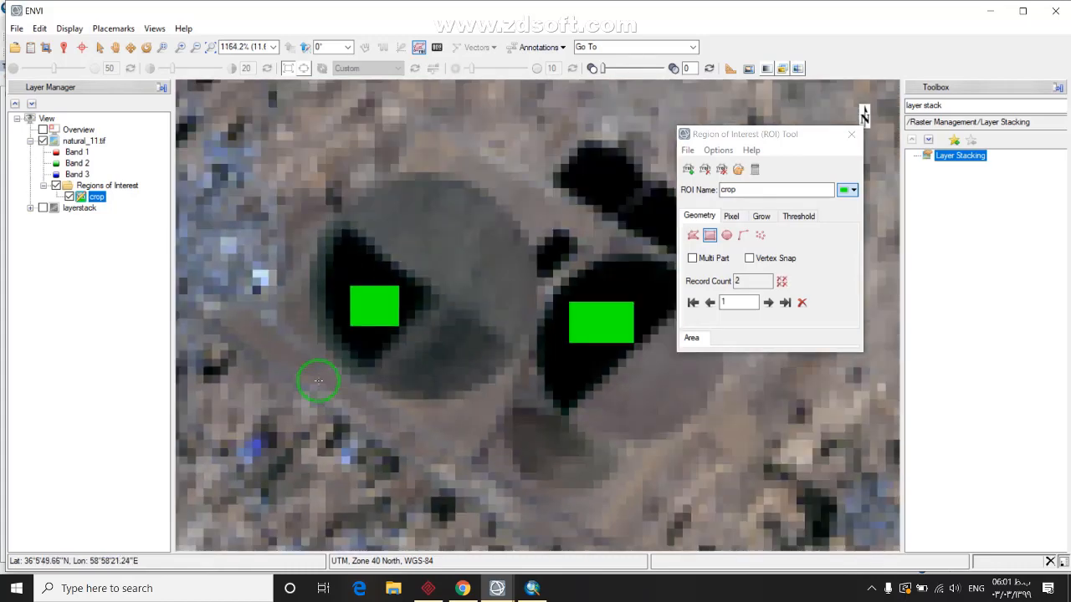
scroll(502, 342, down, 3)
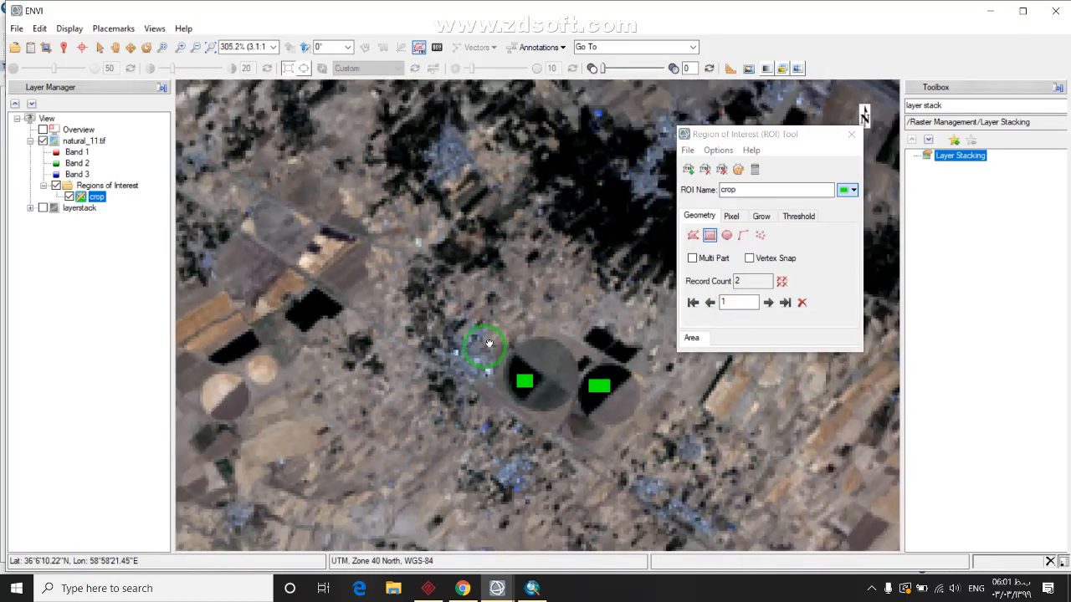
scroll(365, 353, up, 5)
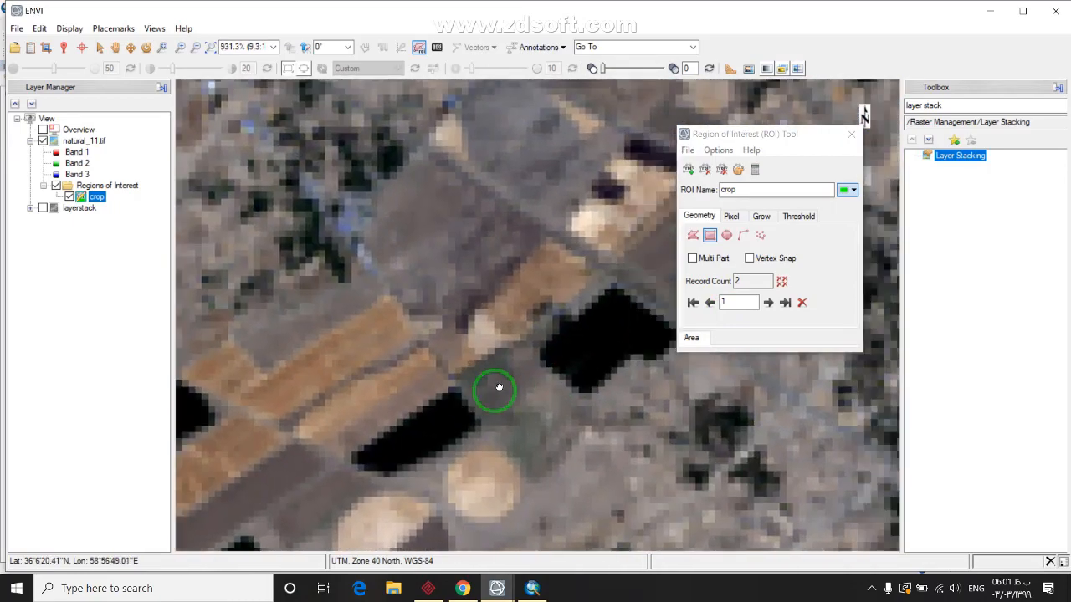
Pan to neighbouring dark fields and accept more rectangles until crop holds 5 records, then zoom out
drag(499, 387, 438, 369)
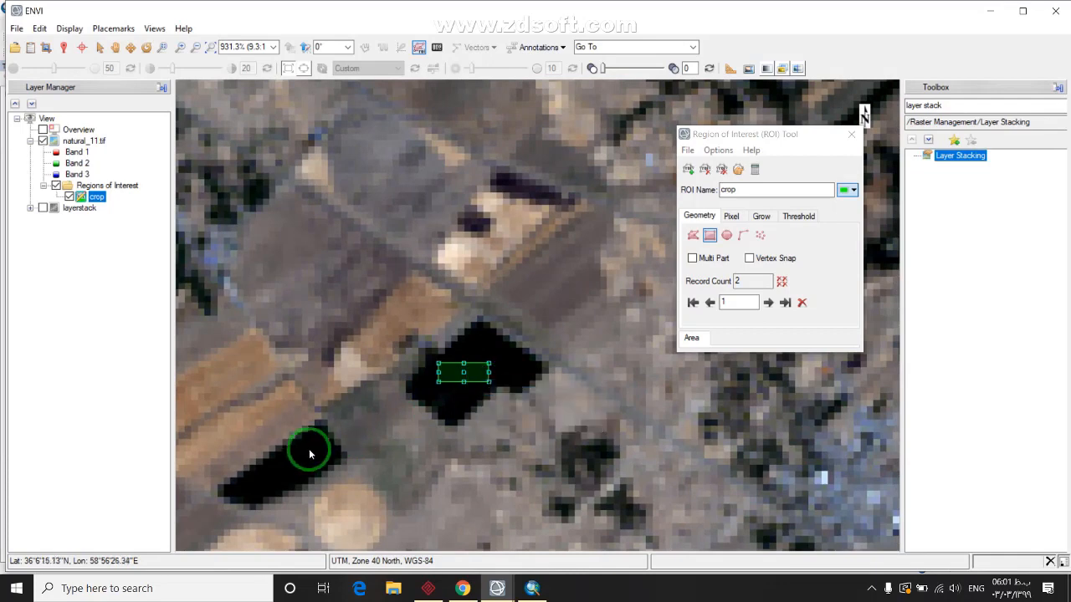
drag(309, 454, 478, 394)
scroll(437, 418, up, 4)
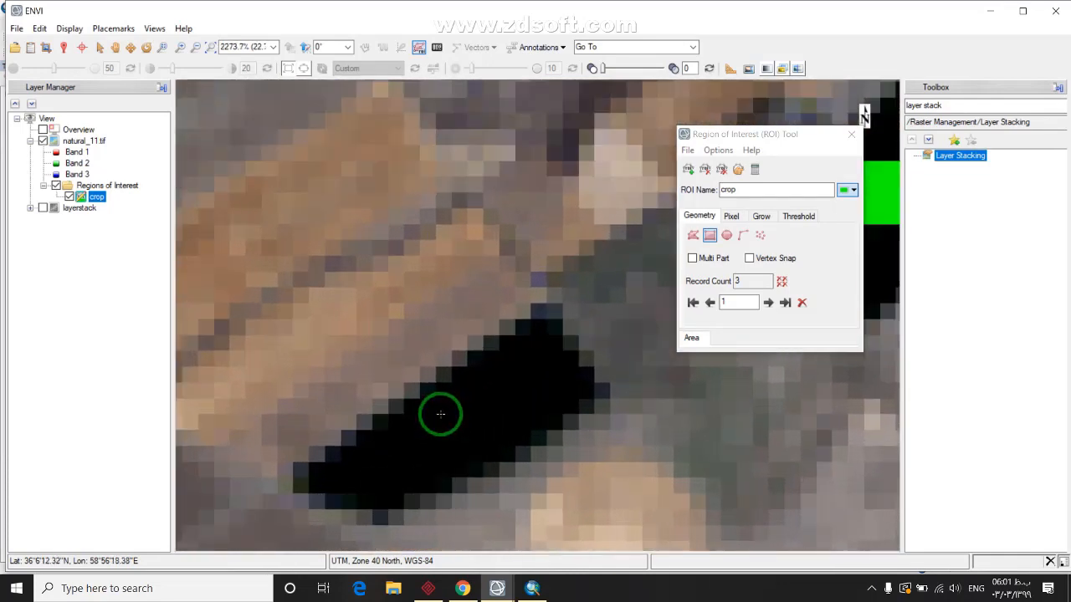
right_click(502, 436)
click(523, 443)
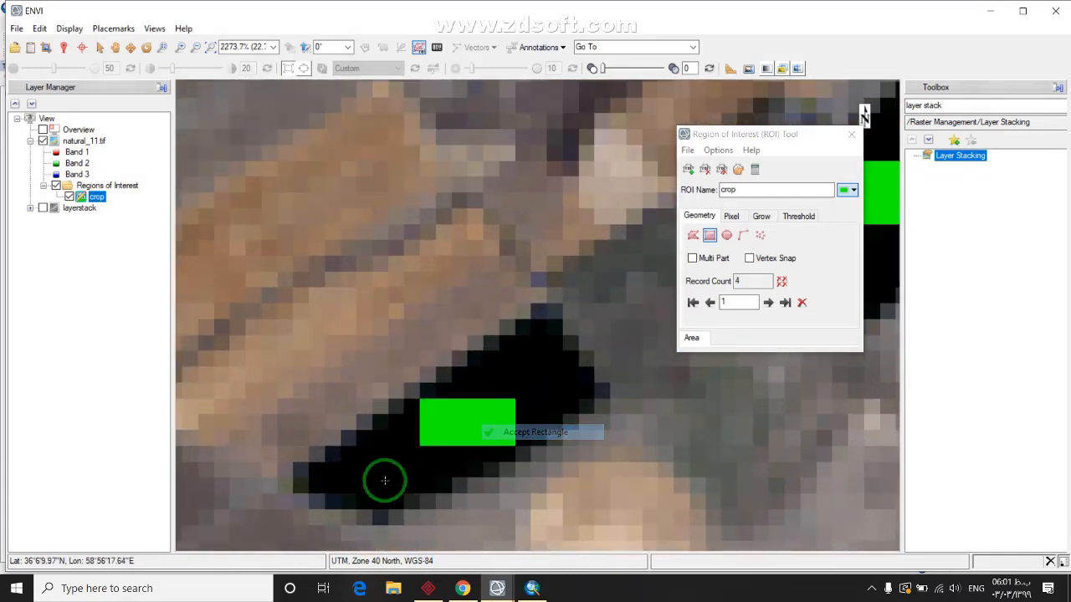
scroll(437, 376, down, 4)
drag(359, 427, 399, 451)
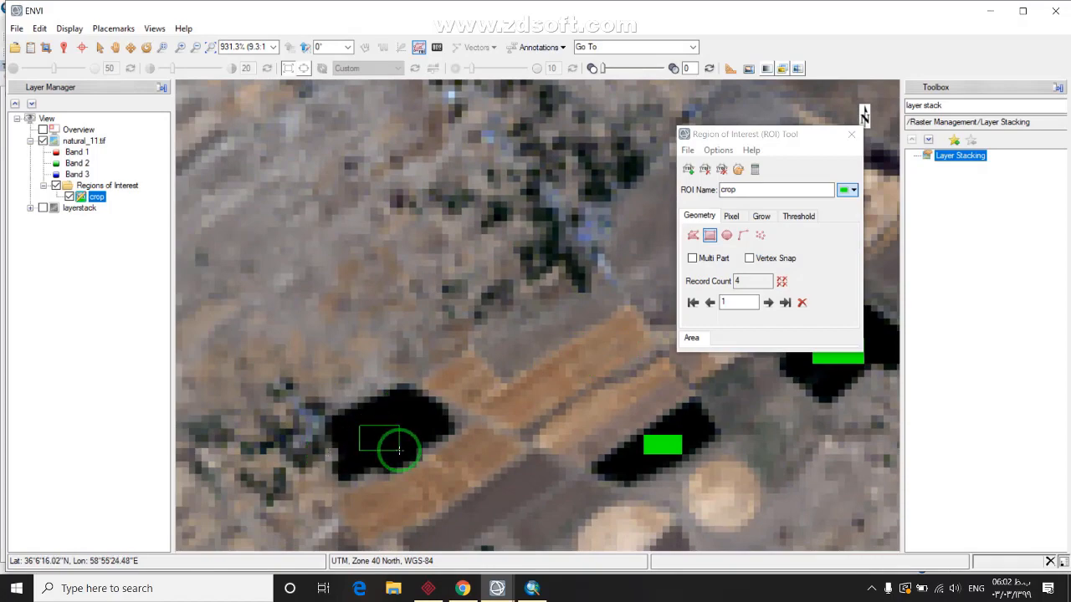
right_click(389, 444)
click(408, 453)
scroll(382, 448, down, 8)
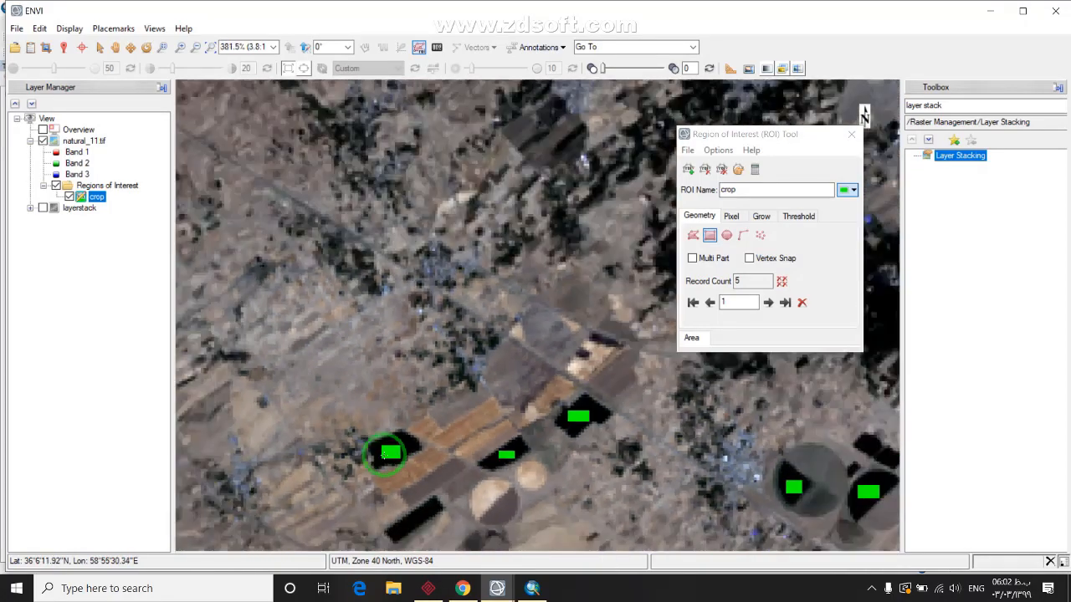
scroll(299, 357, down, 2)
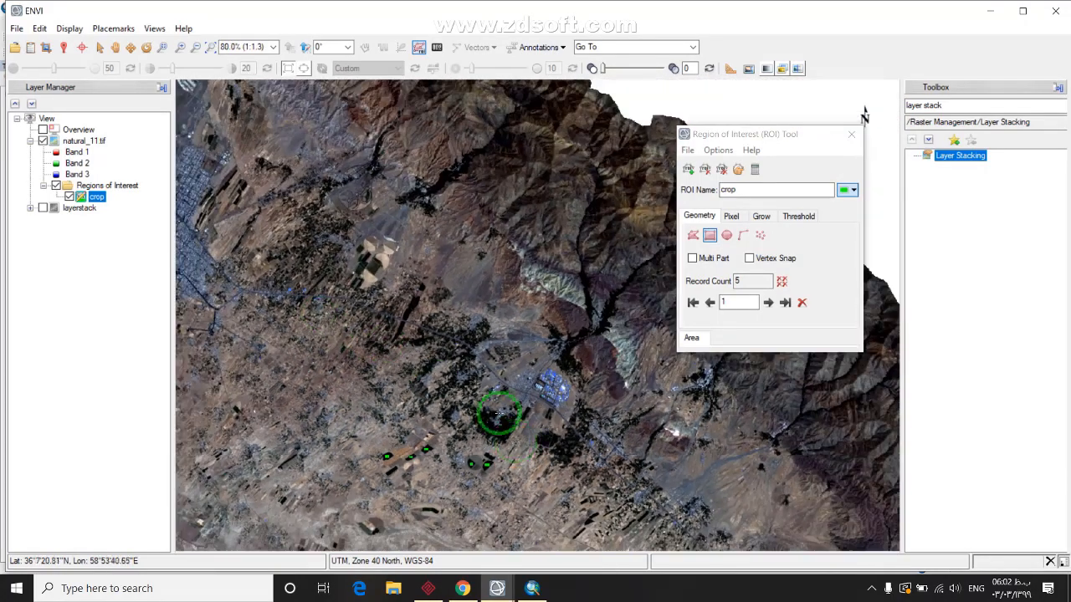
Add three rectangles over the long dark field and its neighbouring dark fields to the crop ROI
drag(400, 276, 645, 382)
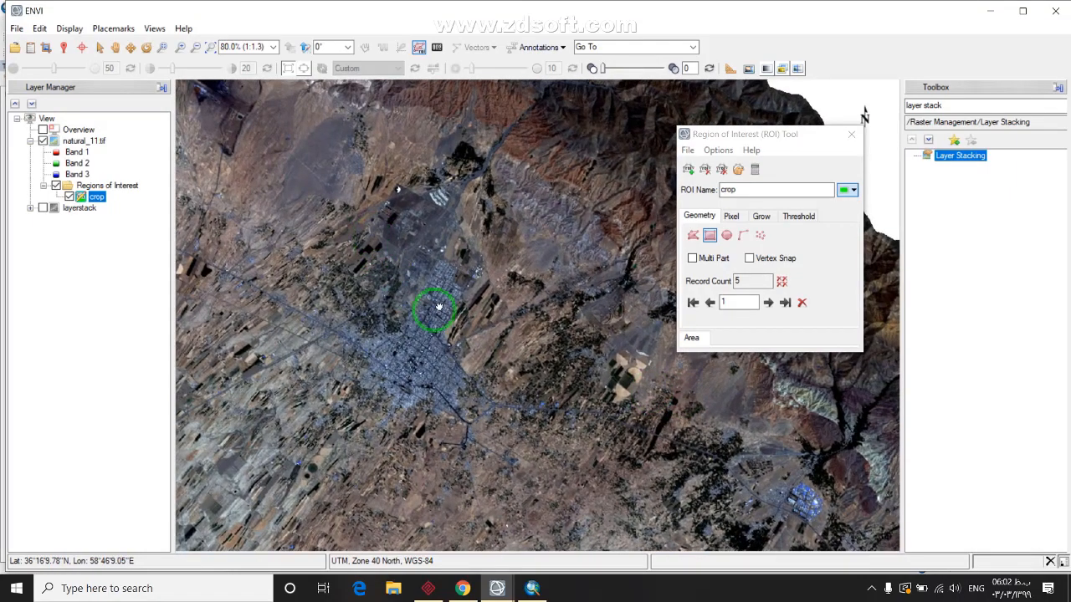
drag(430, 307, 474, 343)
scroll(474, 343, up, 9)
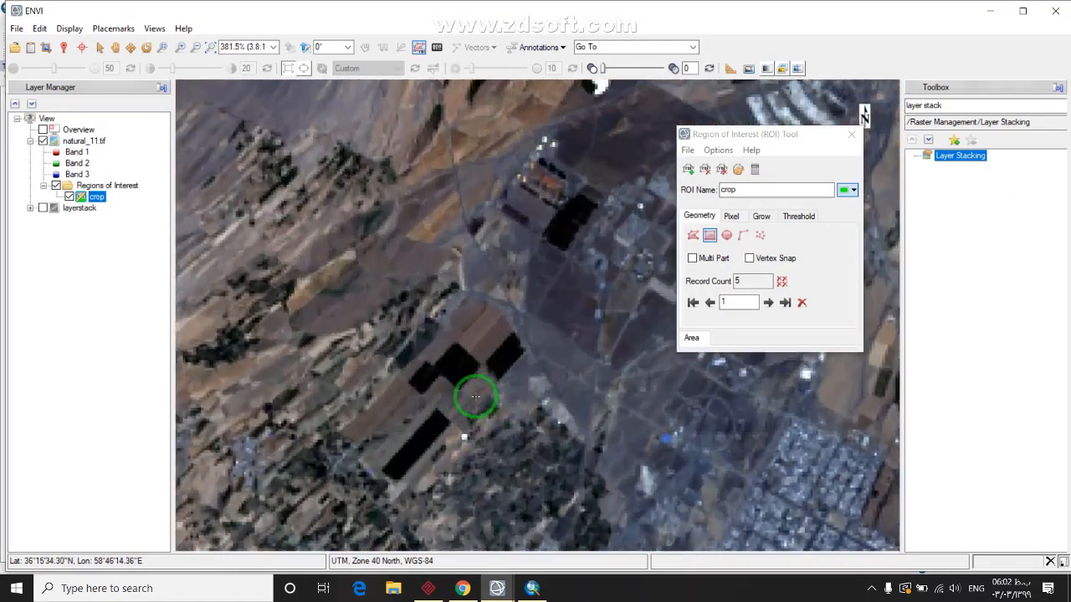
scroll(424, 387, up, 3)
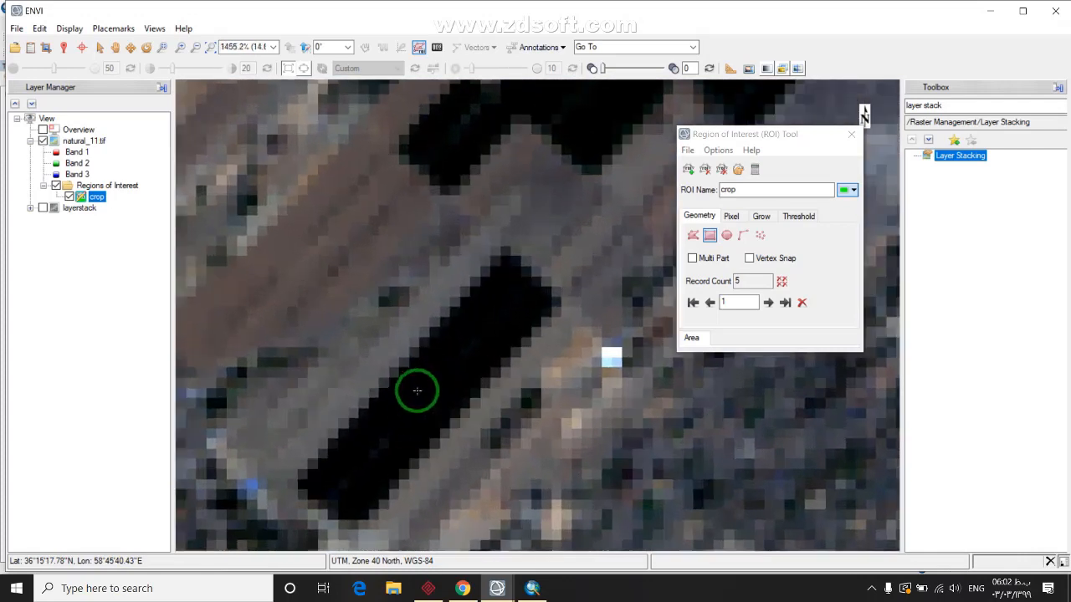
drag(404, 399, 430, 414)
right_click(426, 408)
click(456, 412)
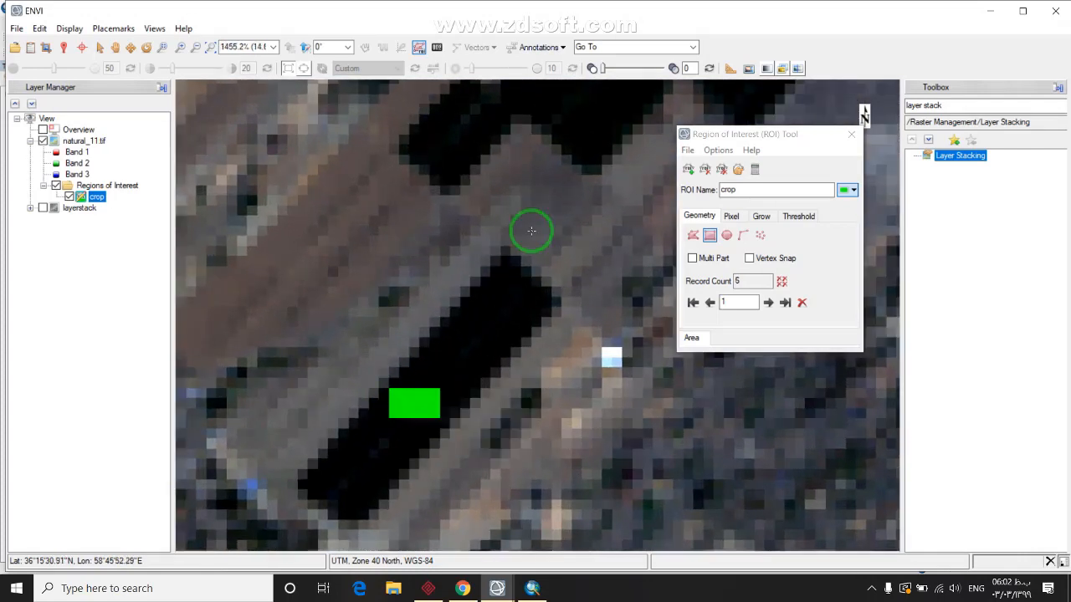
scroll(530, 230, down, 1)
scroll(530, 230, down, 2)
drag(526, 232, 461, 377)
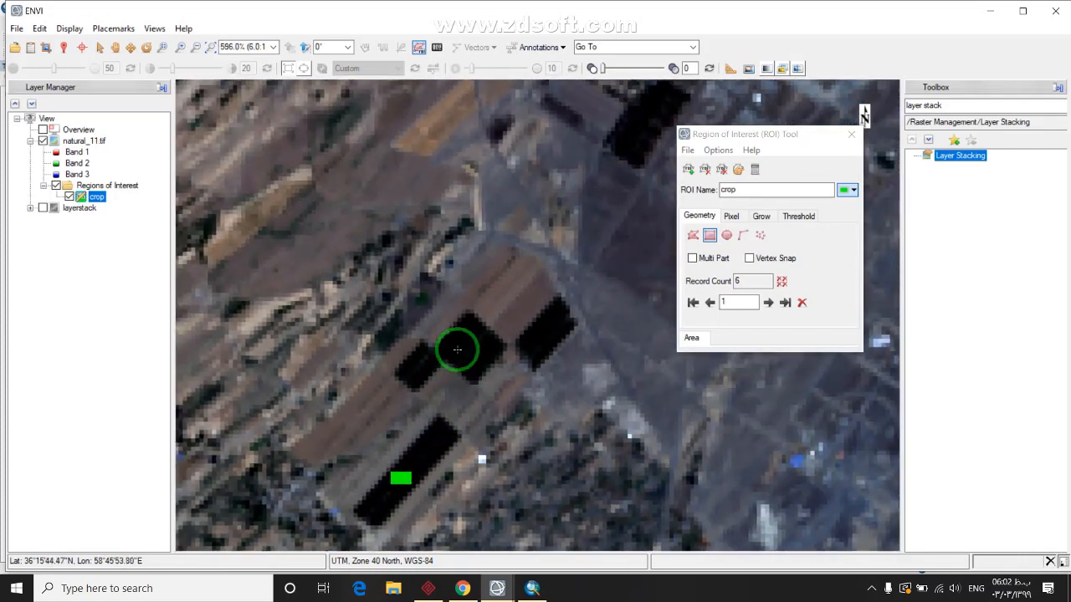
scroll(486, 364, up, 8)
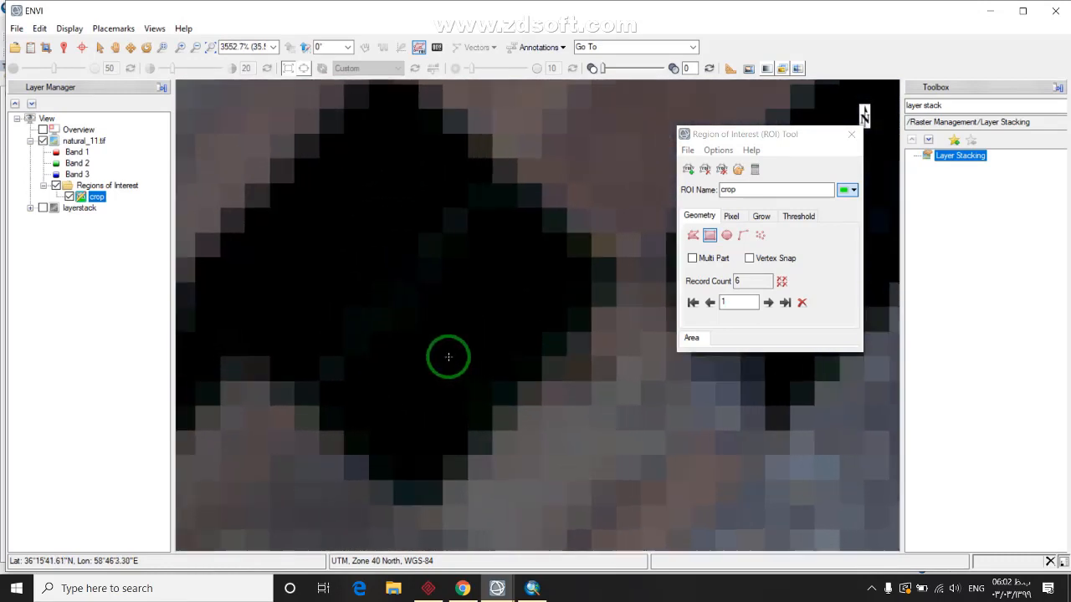
right_click(475, 369)
click(501, 366)
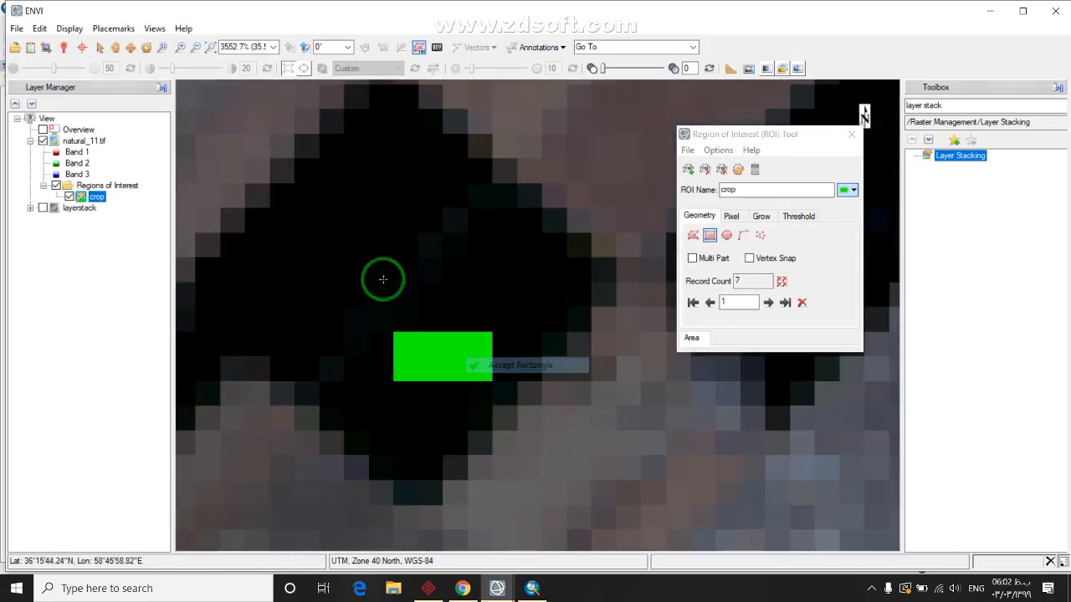
right_click(346, 249)
click(368, 247)
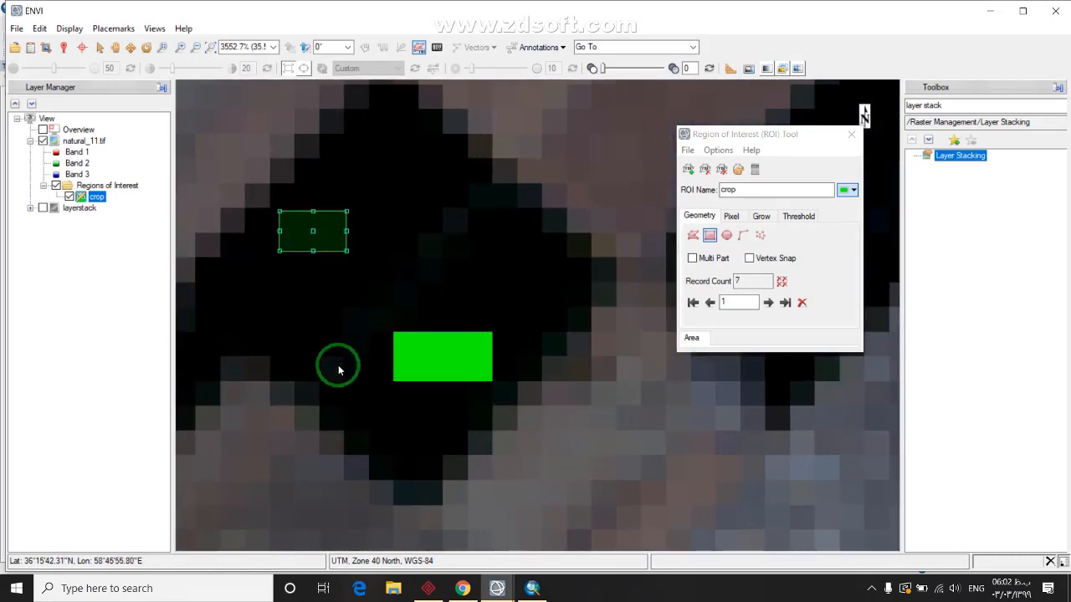
Add an enlarged rectangle over one dark field and another over the next field
scroll(334, 370, down, 4)
scroll(337, 375, down, 6)
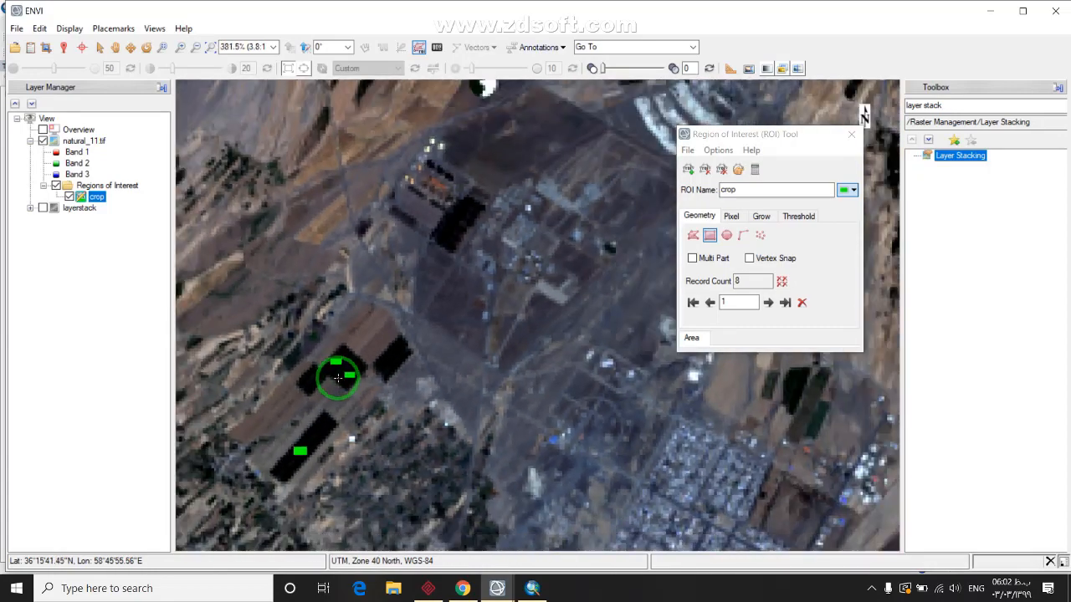
scroll(334, 402, down, 5)
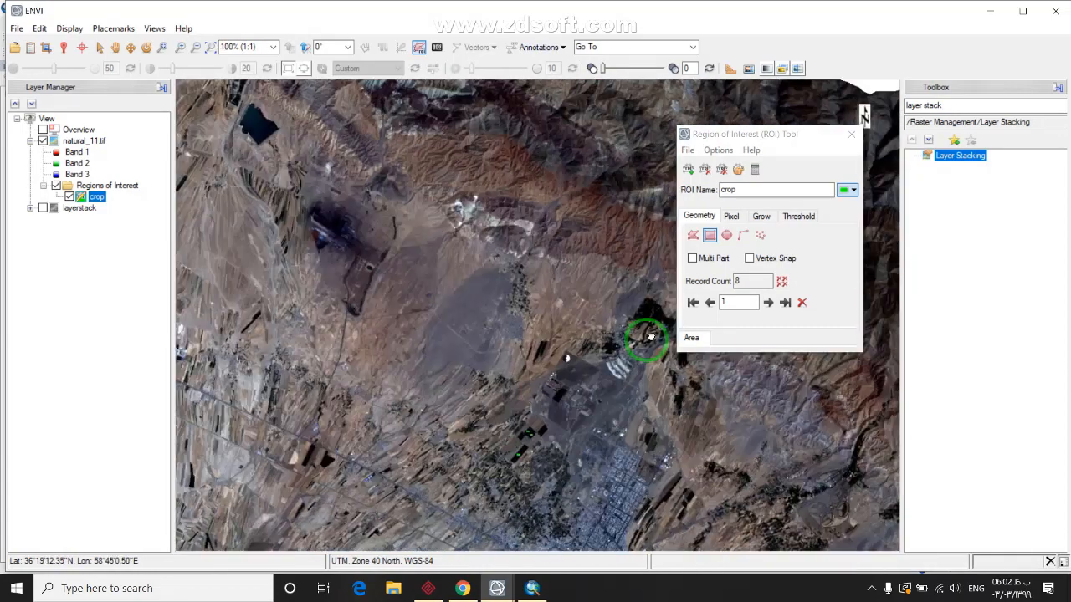
drag(650, 336, 525, 338)
scroll(525, 338, up, 7)
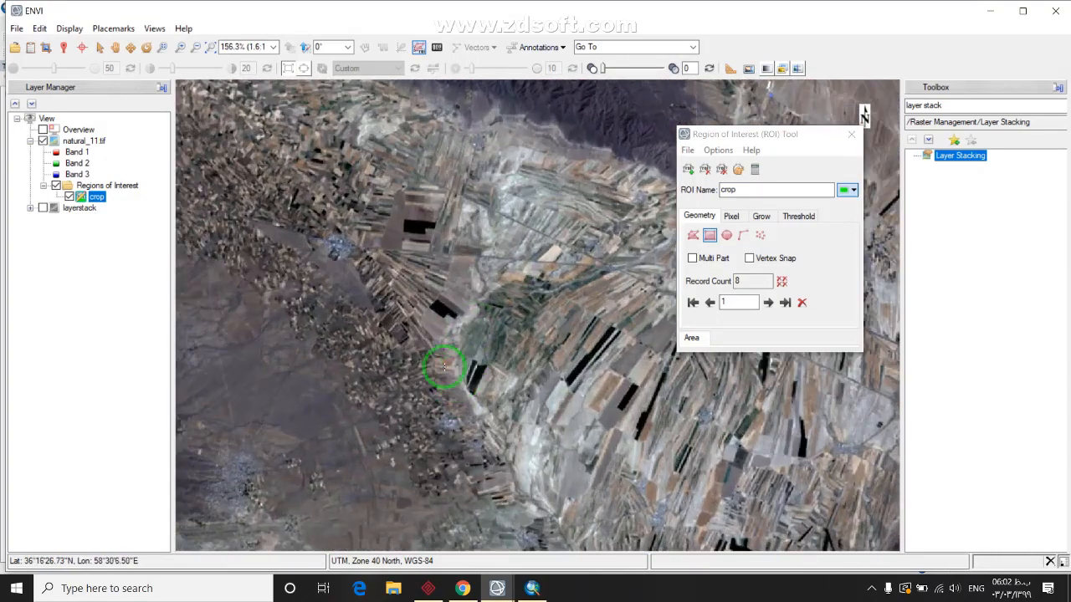
scroll(415, 220, up, 6)
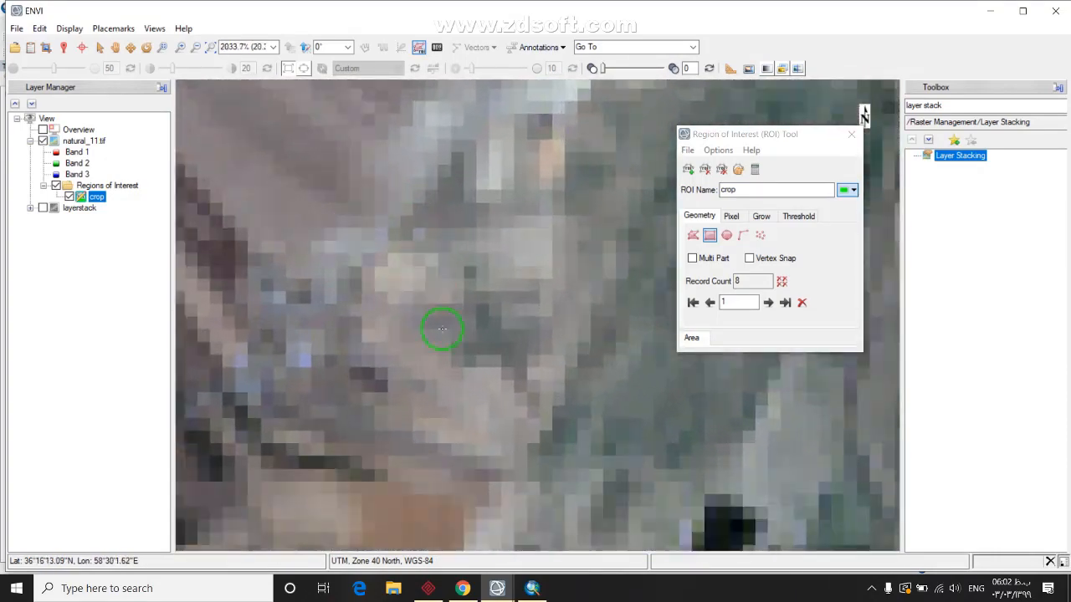
scroll(382, 296, down, 3)
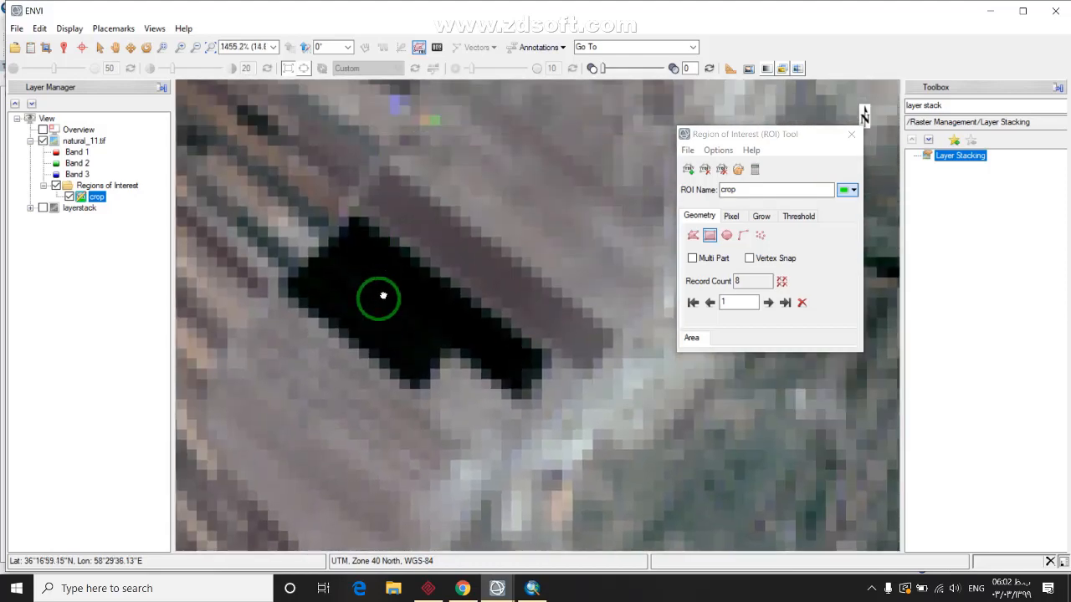
drag(406, 364, 418, 373)
right_click(397, 350)
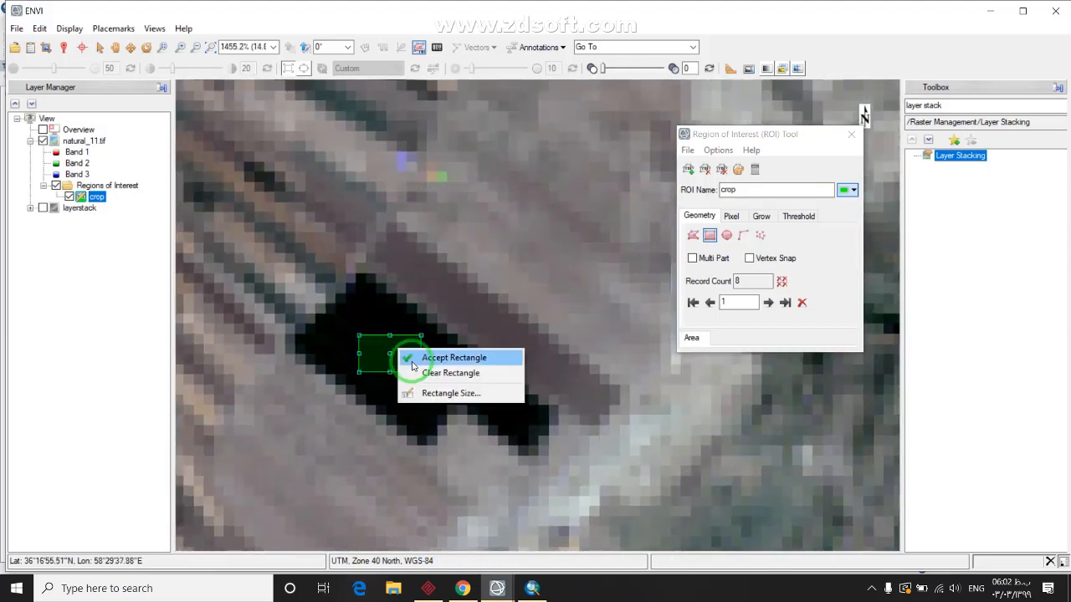
click(452, 353)
drag(383, 196, 489, 428)
scroll(418, 239, down, 3)
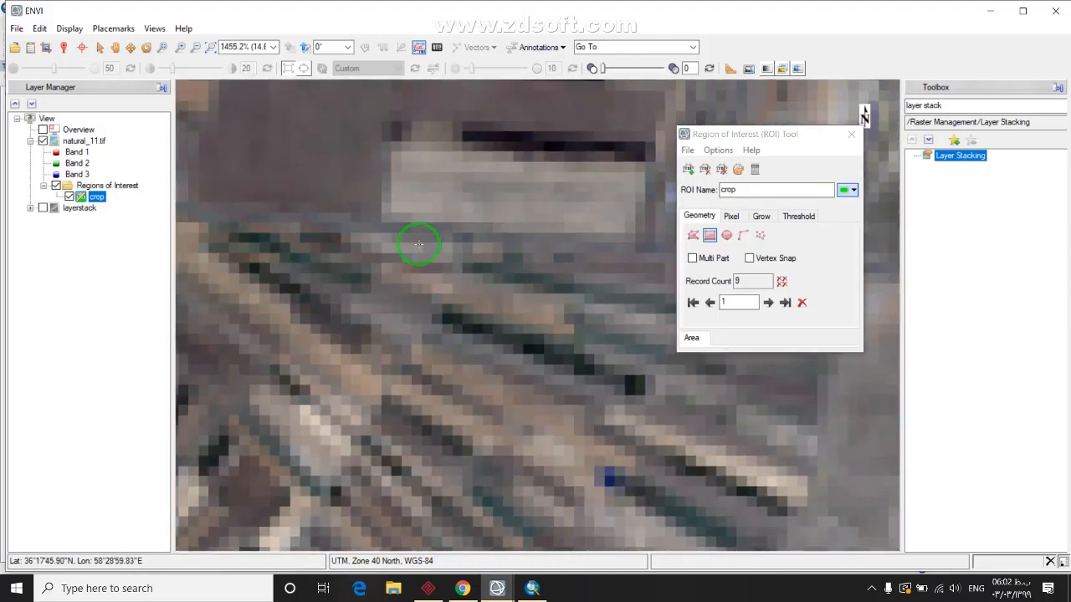
drag(447, 94, 426, 261)
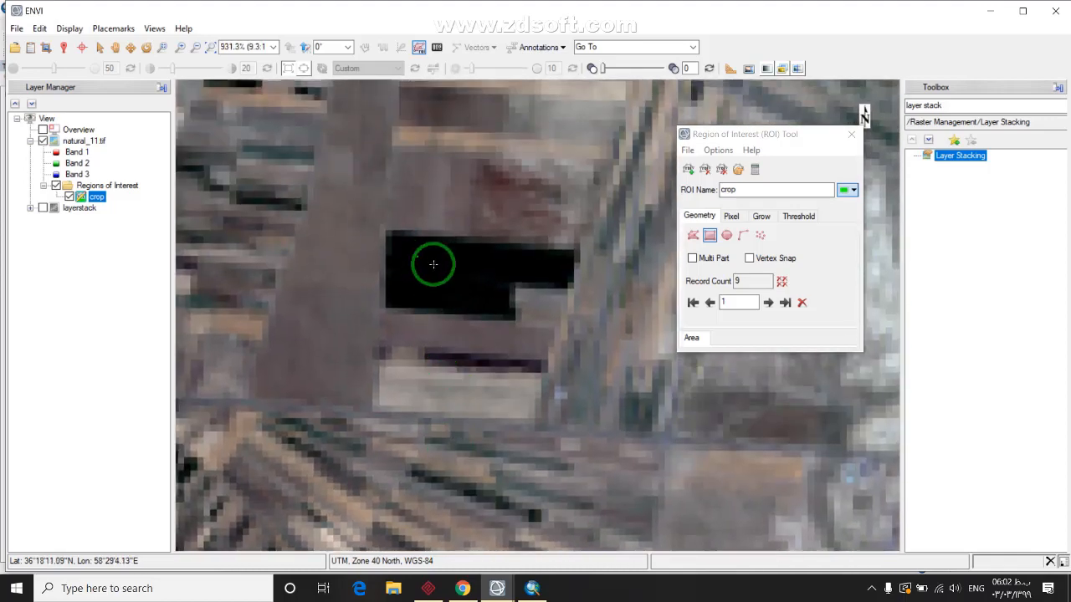
right_click(472, 282)
click(510, 287)
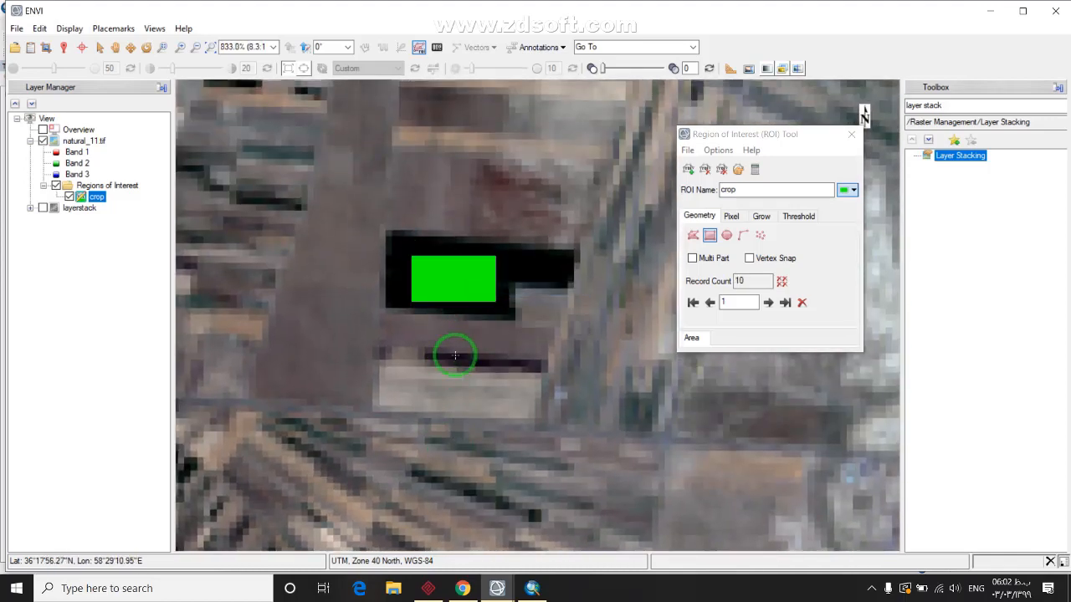
Find a dark field strip and accept two rectangles on it into the crop ROI
scroll(454, 355, down, 5)
scroll(454, 356, down, 10)
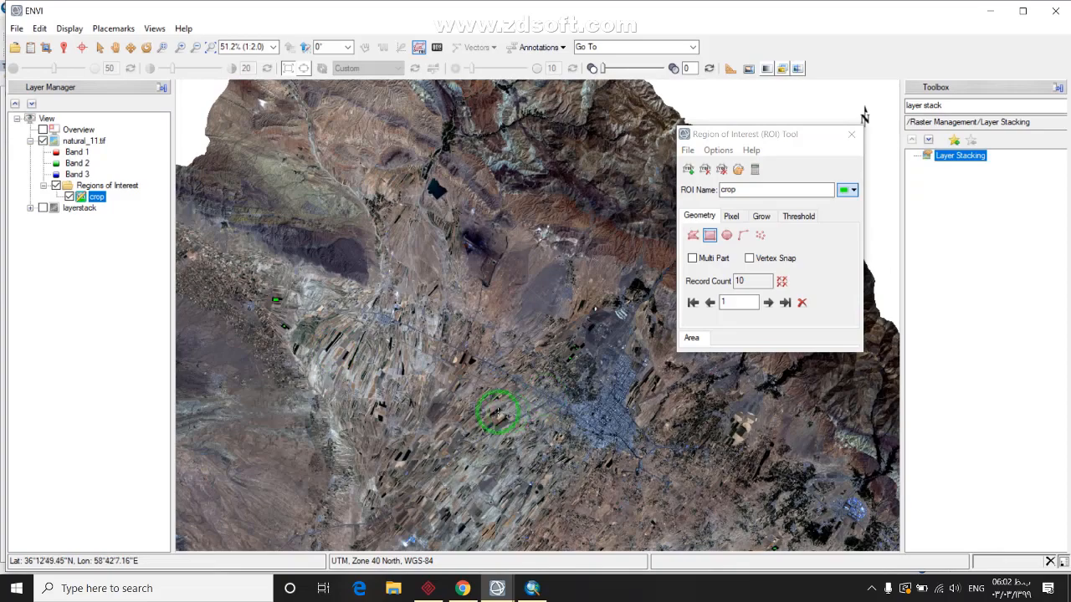
drag(303, 415, 457, 386)
scroll(478, 326, up, 5)
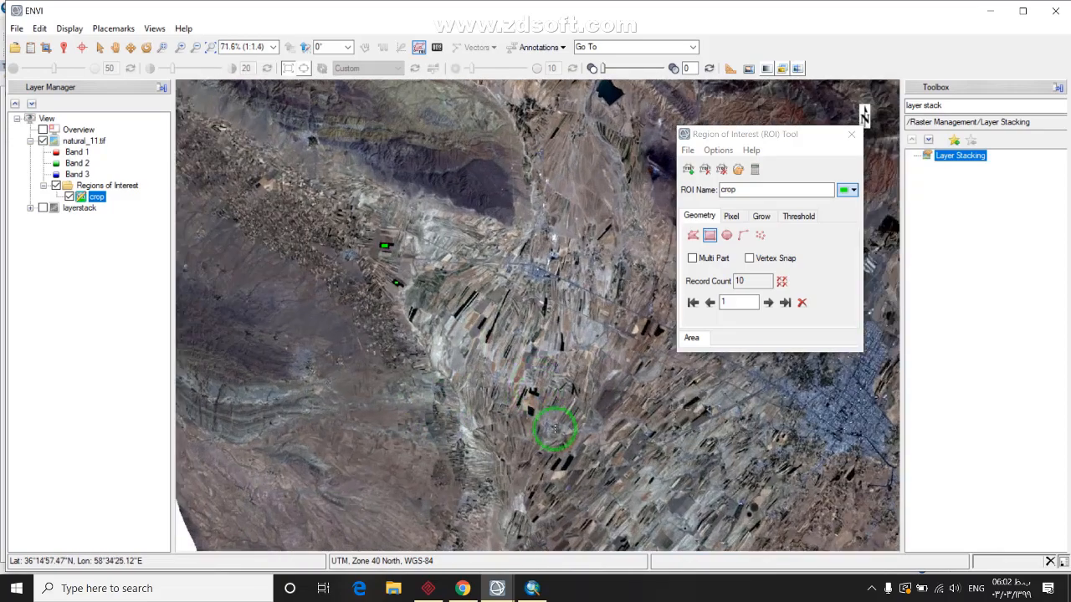
scroll(451, 481, up, 4)
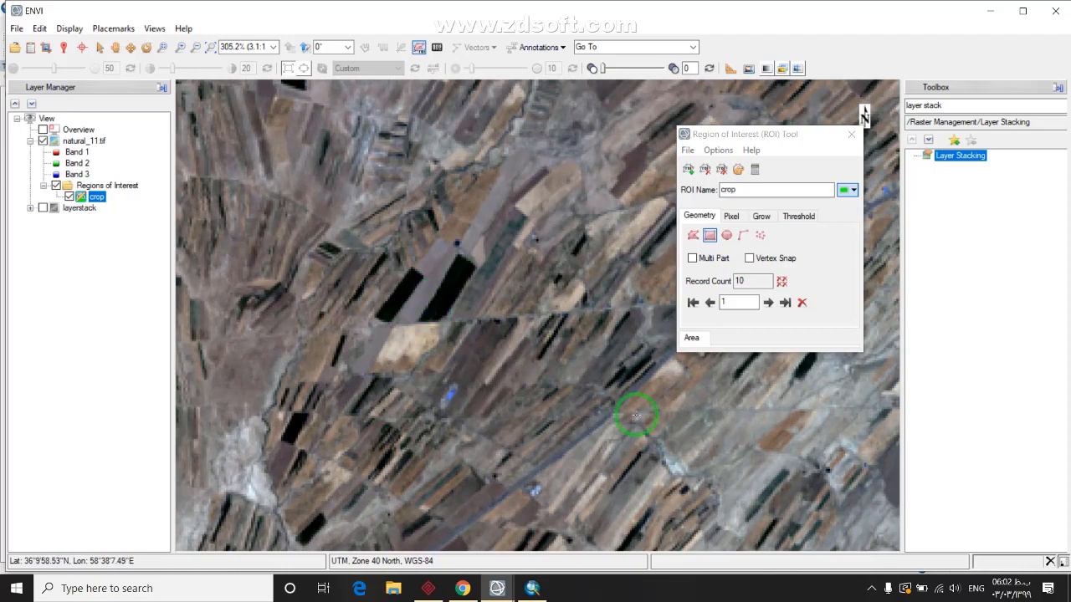
drag(635, 416, 462, 418)
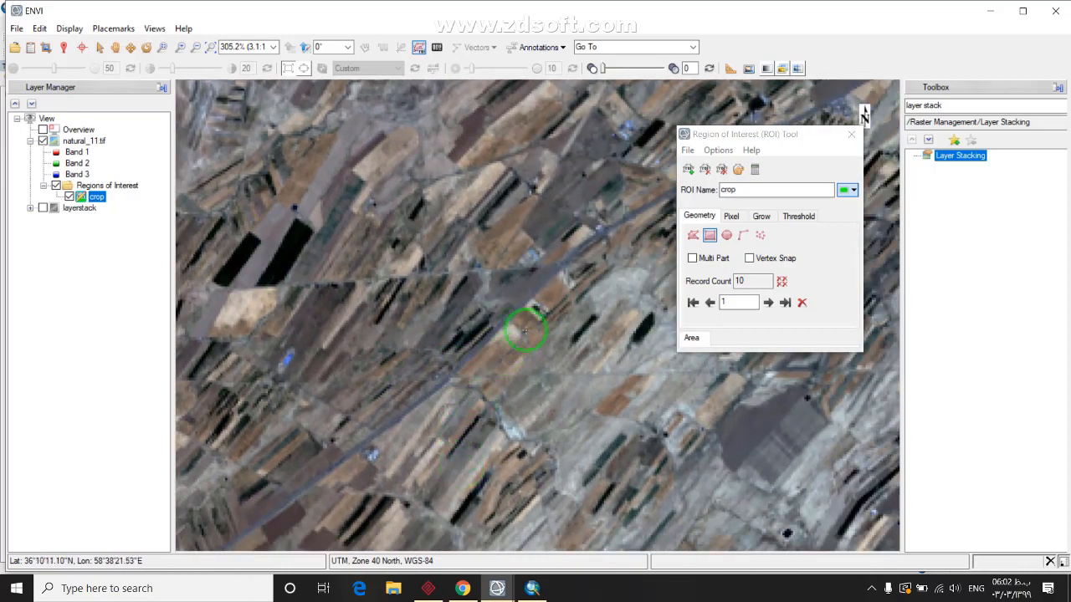
drag(491, 483, 463, 297)
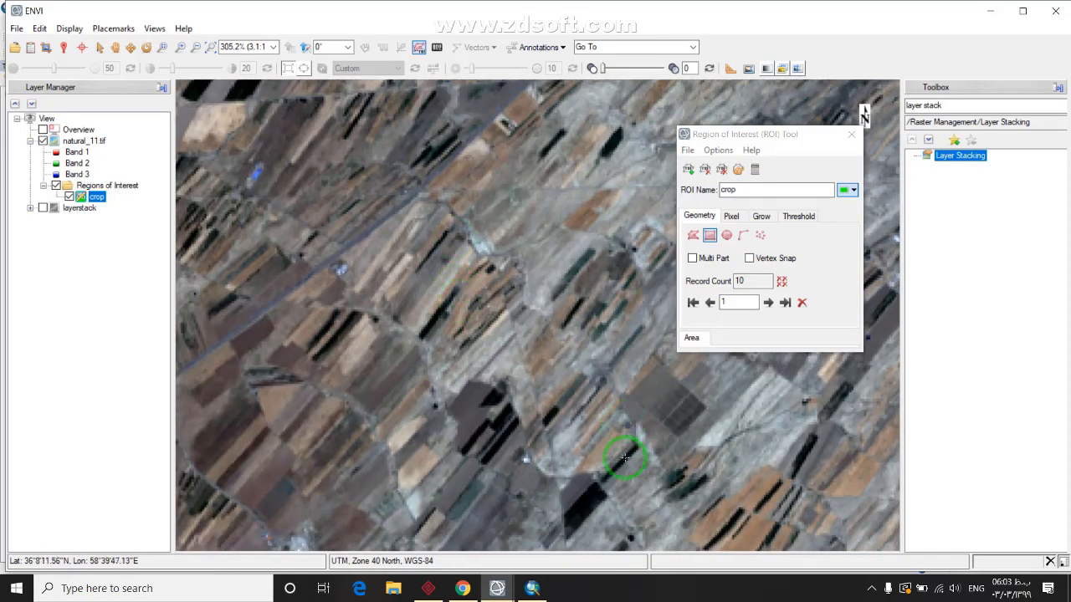
drag(624, 458, 523, 287)
scroll(487, 333, up, 9)
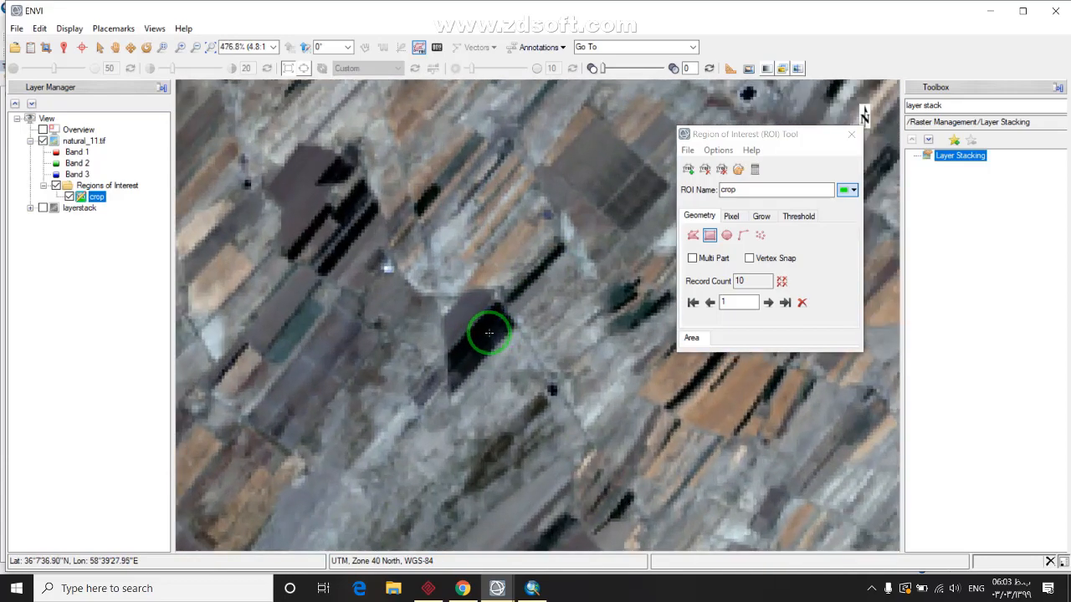
scroll(469, 337, up, 1)
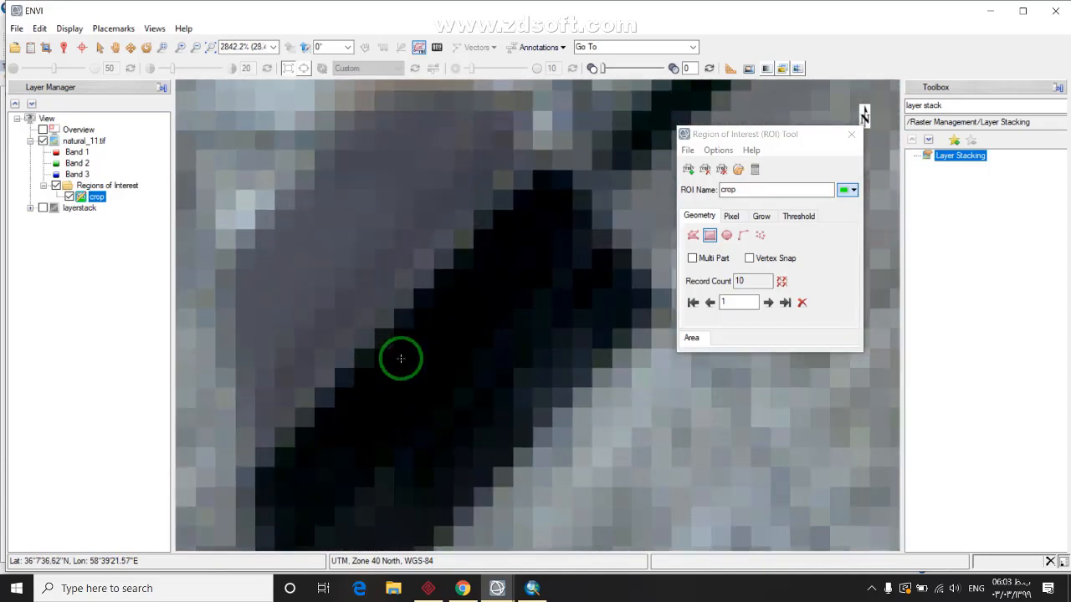
drag(387, 364, 437, 395)
right_click(415, 385)
click(452, 395)
drag(460, 283, 506, 310)
right_click(502, 306)
click(535, 313)
Add two rectangles on the dark brown field beside the road, one above the other
scroll(400, 465, down, 1)
scroll(401, 465, down, 7)
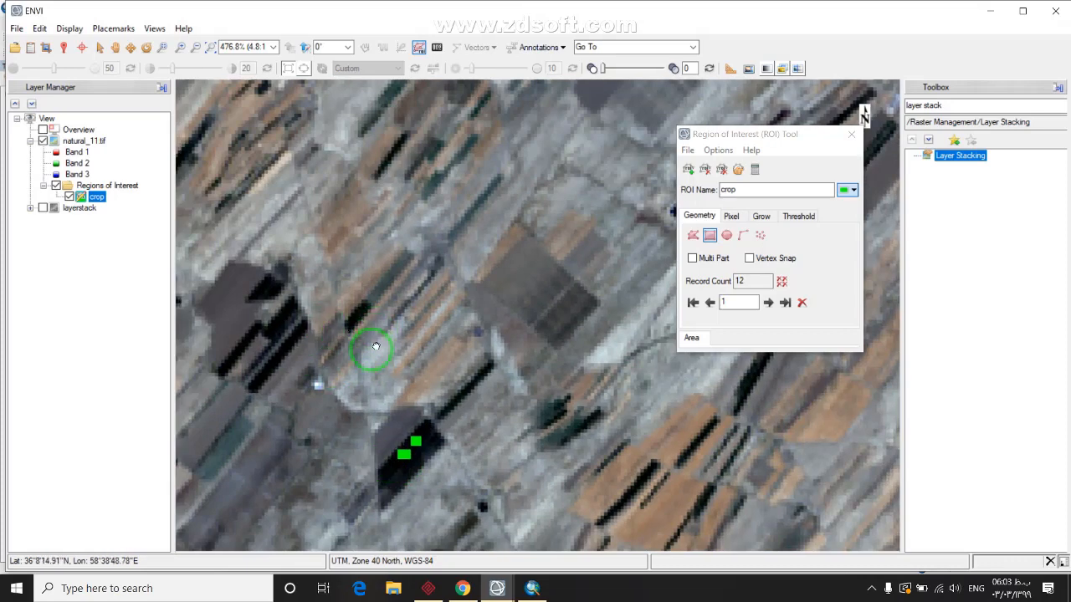
drag(376, 346, 457, 381)
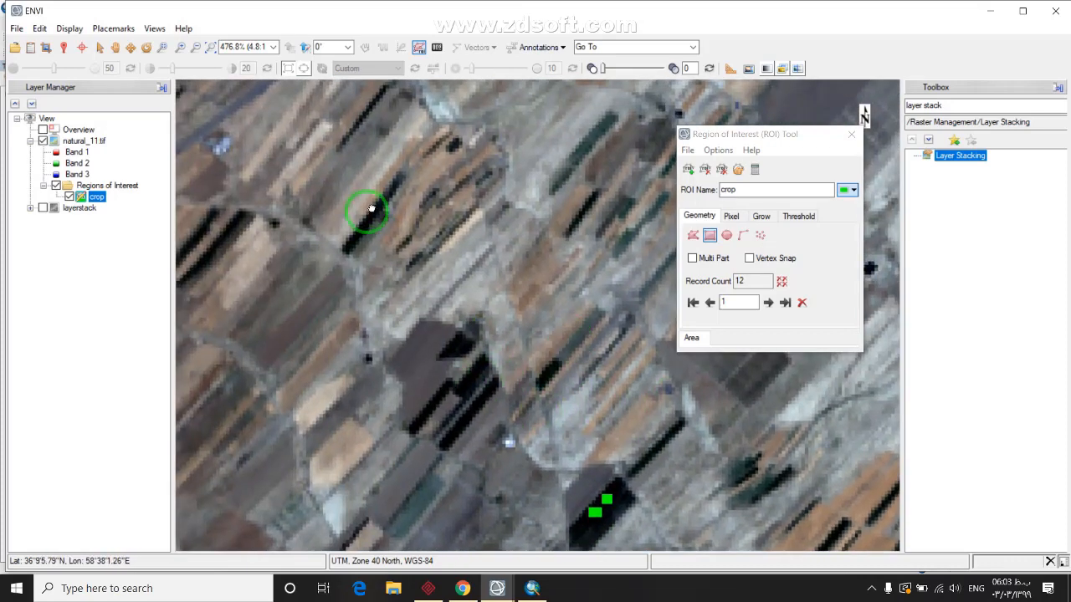
drag(370, 209, 510, 359)
scroll(514, 360, down, 2)
drag(373, 393, 453, 320)
scroll(411, 324, up, 3)
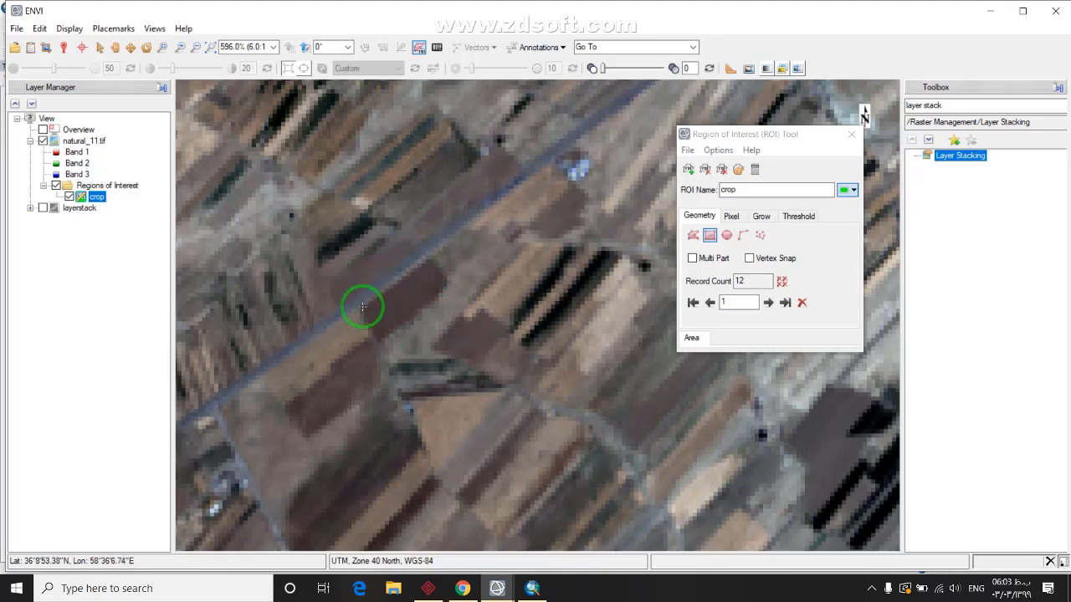
drag(375, 363, 437, 300)
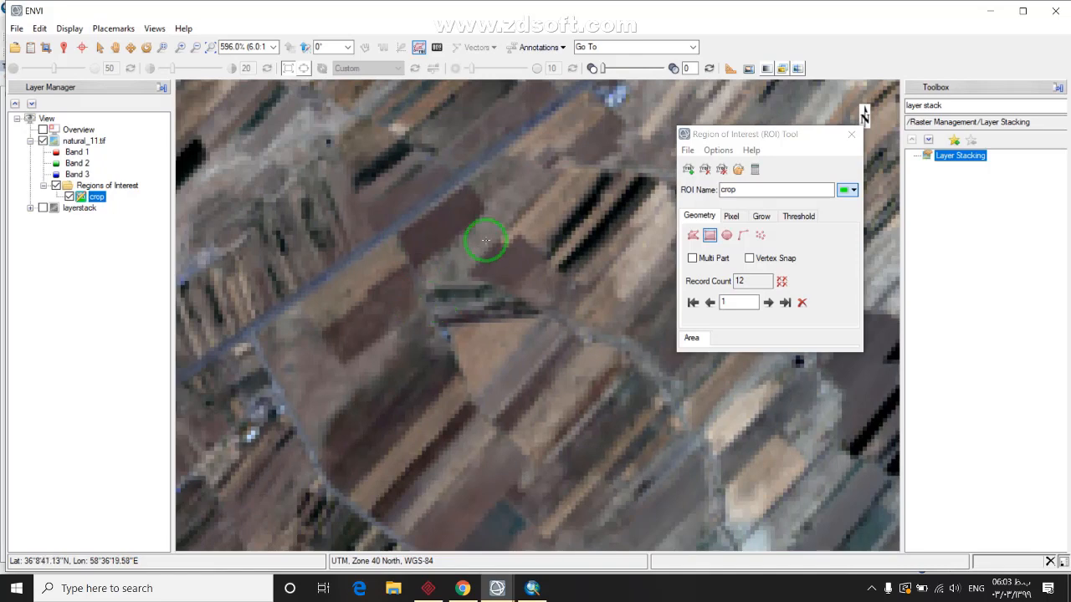
scroll(485, 240, up, 3)
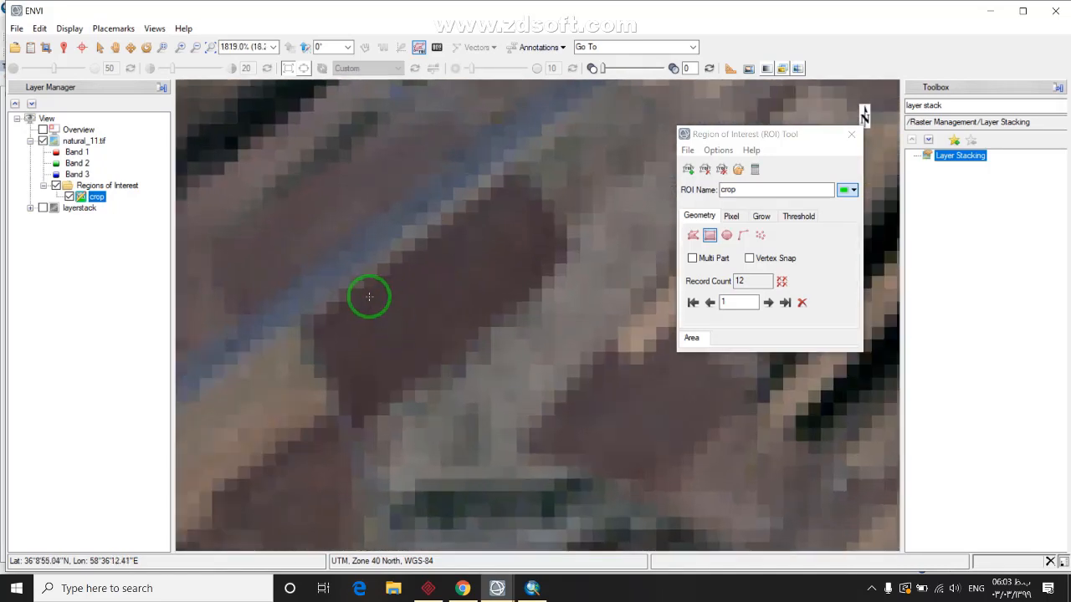
drag(368, 298, 445, 346)
right_click(422, 324)
click(441, 334)
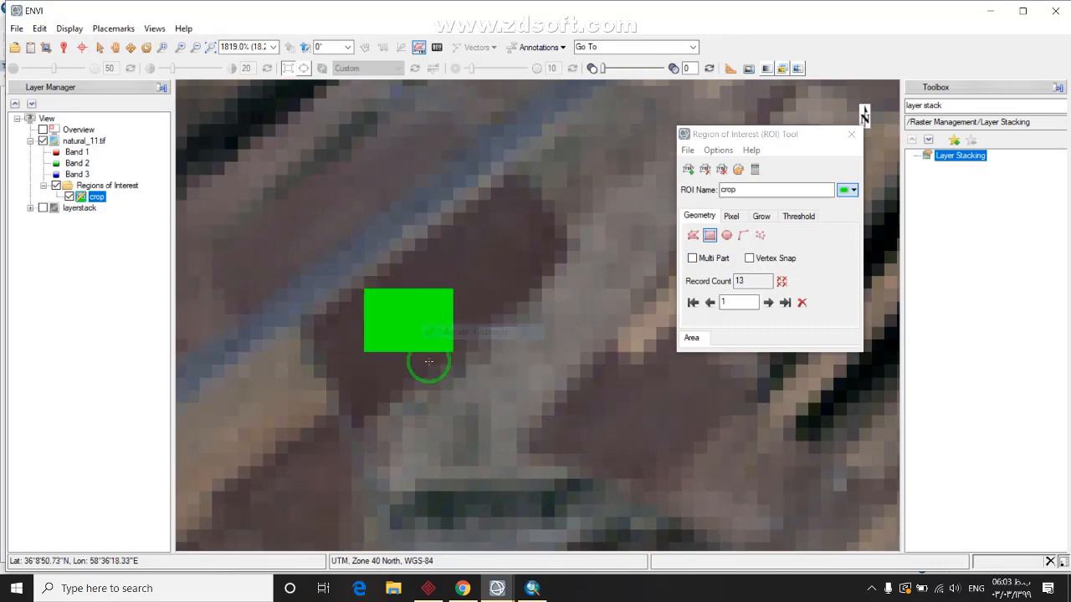
drag(455, 245, 516, 268)
right_click(515, 268)
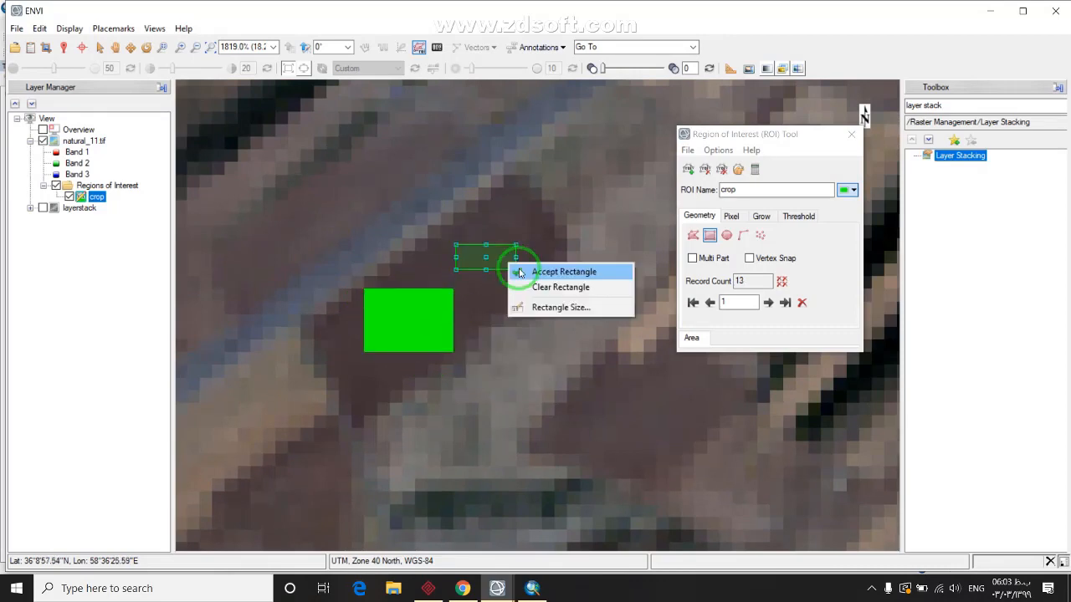
click(535, 274)
scroll(461, 376, down, 2)
scroll(461, 375, down, 4)
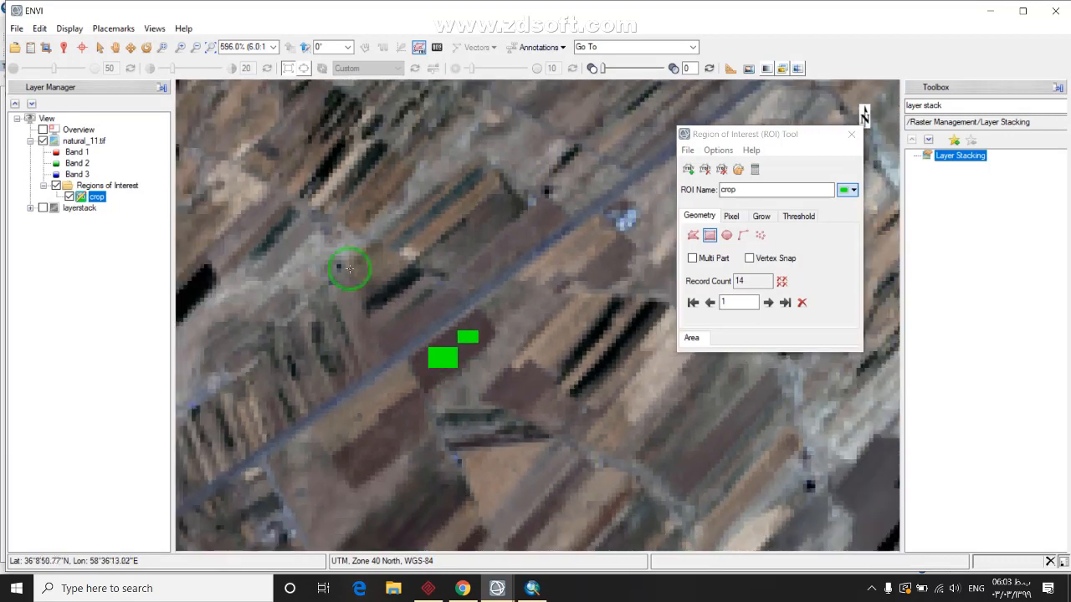
Zoom into the strip farmland and draw a small rectangle on the left dark strip
scroll(512, 413, down, 1)
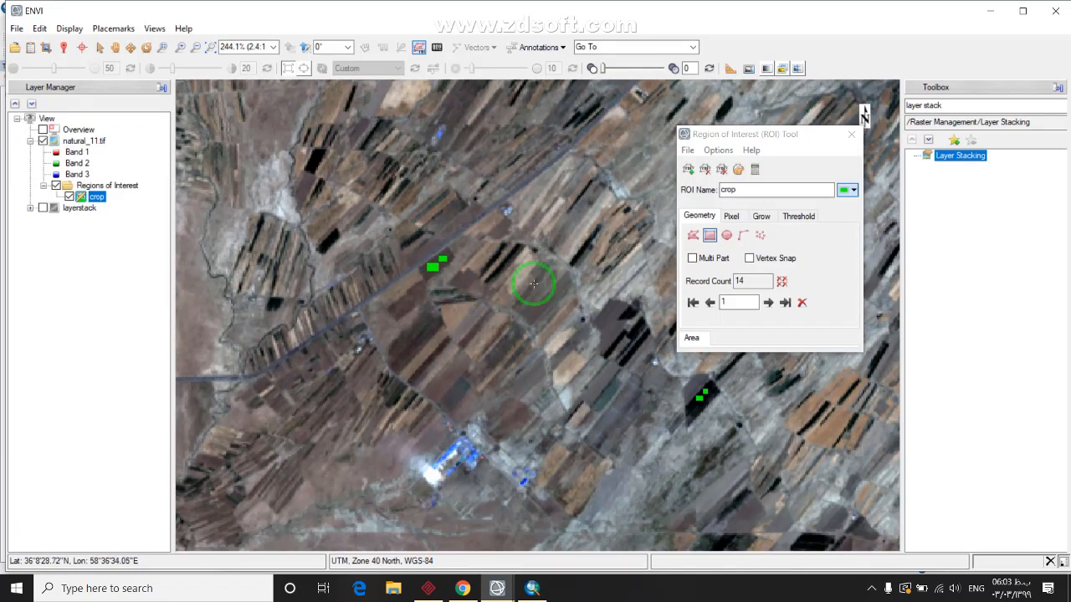
scroll(394, 370, up, 2)
scroll(438, 460, up, 2)
scroll(485, 426, up, 1)
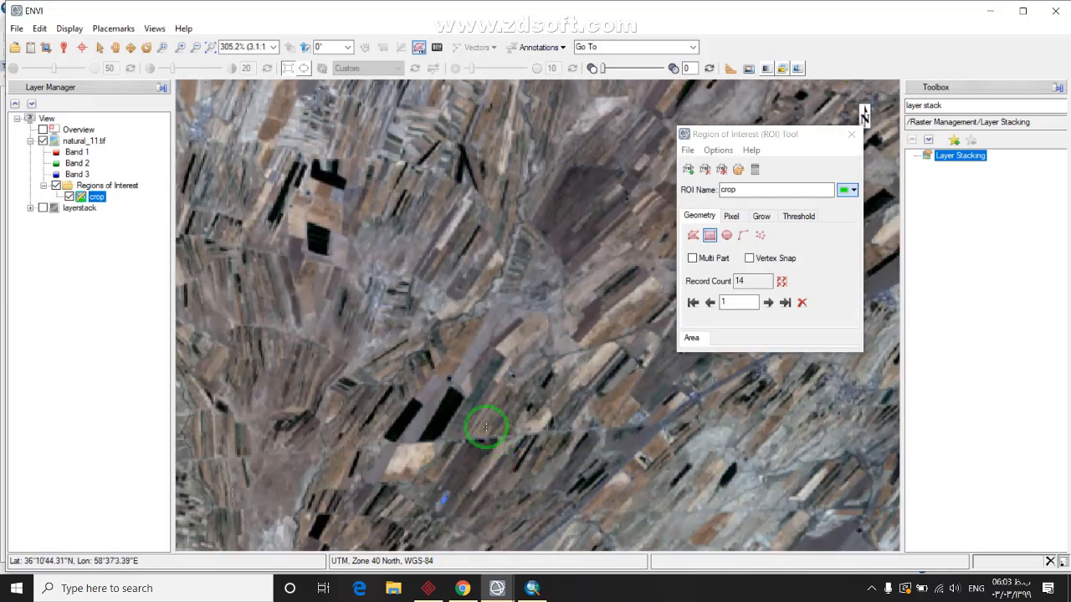
scroll(370, 408, up, 2)
scroll(370, 408, up, 2)
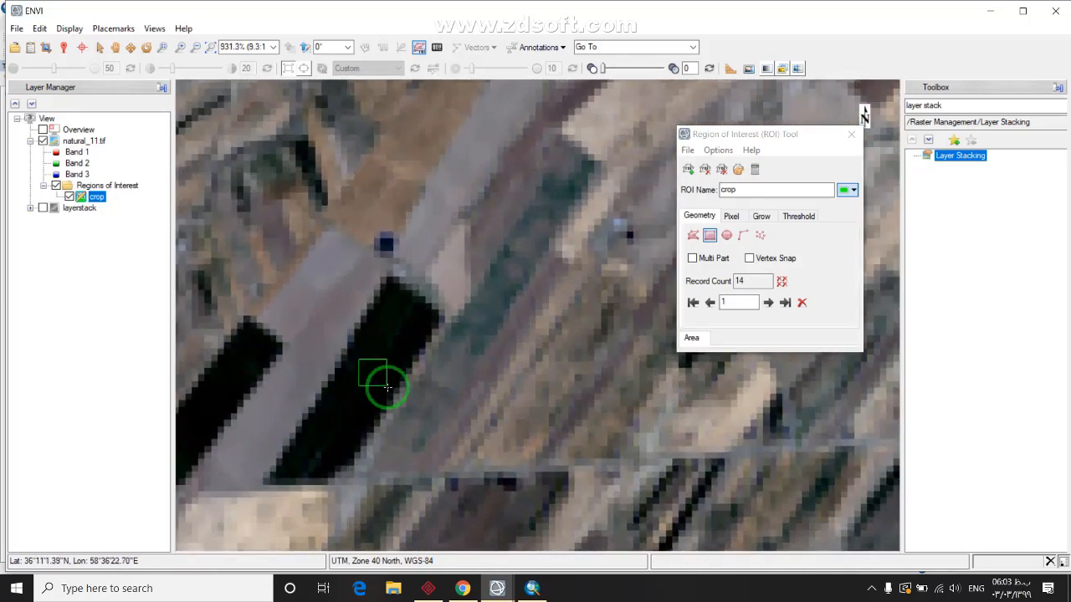
right_click(387, 386)
drag(295, 411, 448, 358)
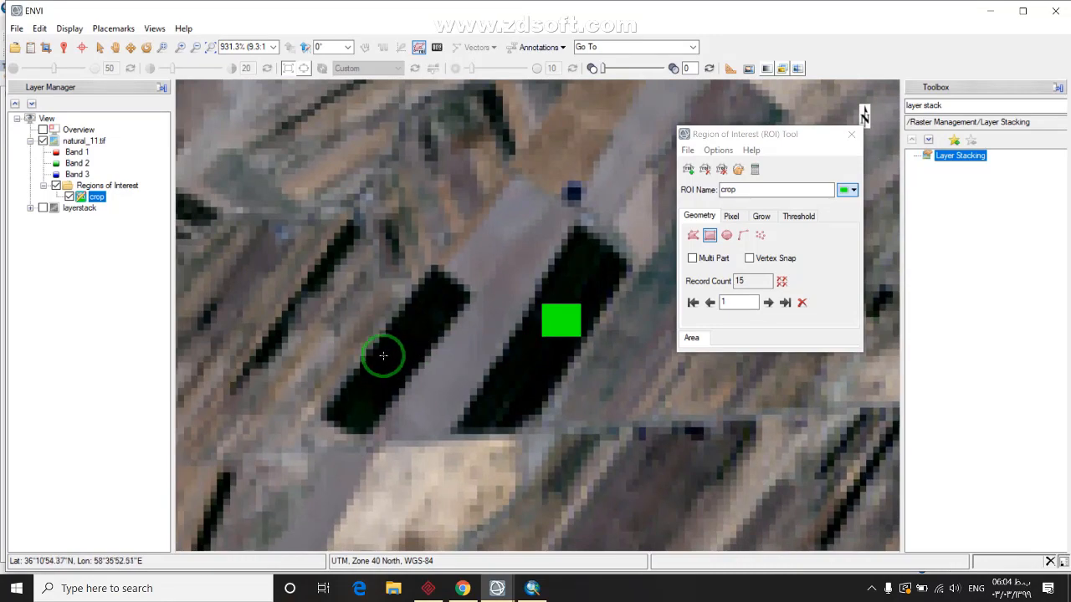
drag(383, 355, 418, 371)
Accept the pending rectangle over the next dark field into the crop ROI
scroll(418, 390, down, 3)
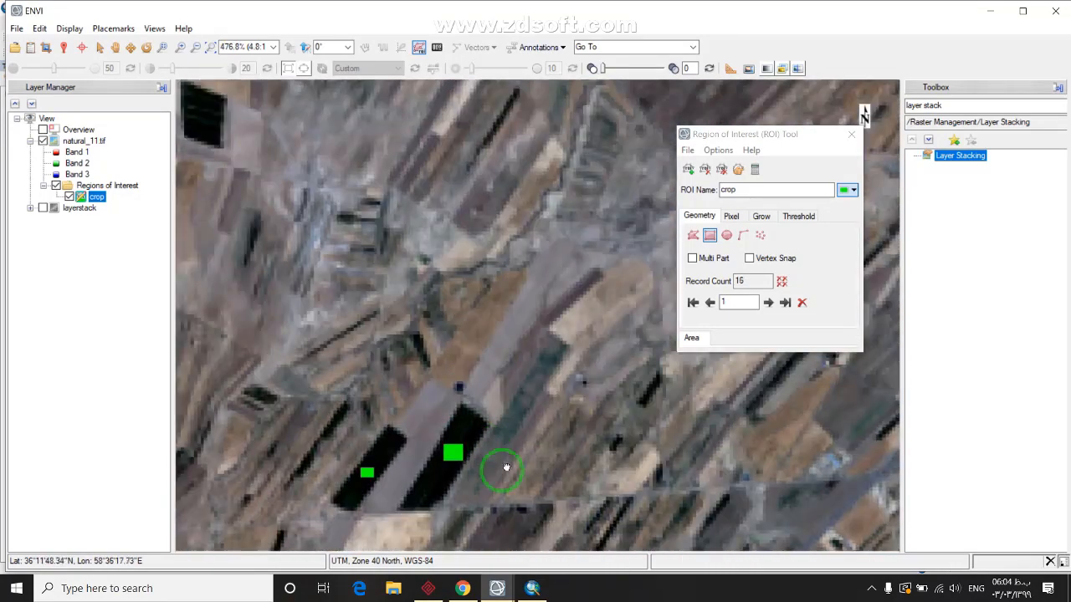
drag(506, 466, 477, 425)
scroll(461, 382, up, 5)
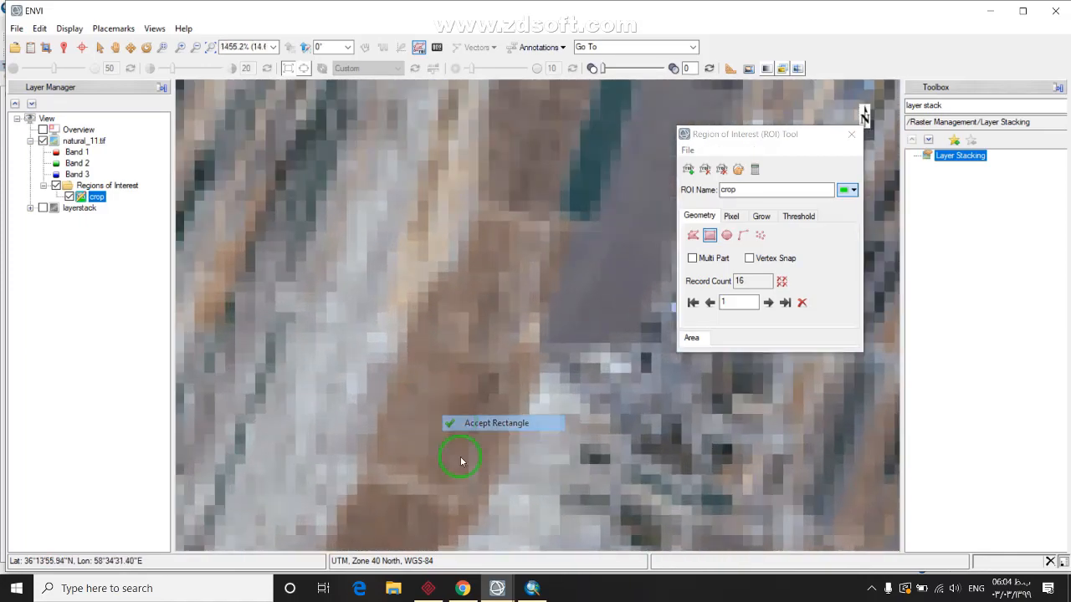
click(481, 424)
scroll(491, 418, down, 10)
scroll(501, 450, up, 7)
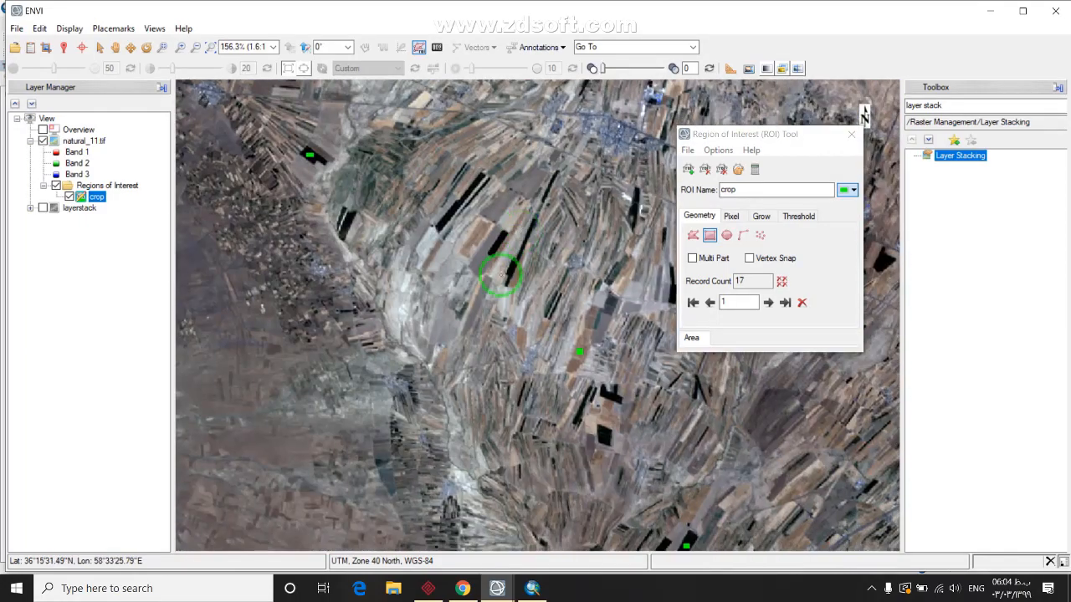
scroll(508, 237, up, 2)
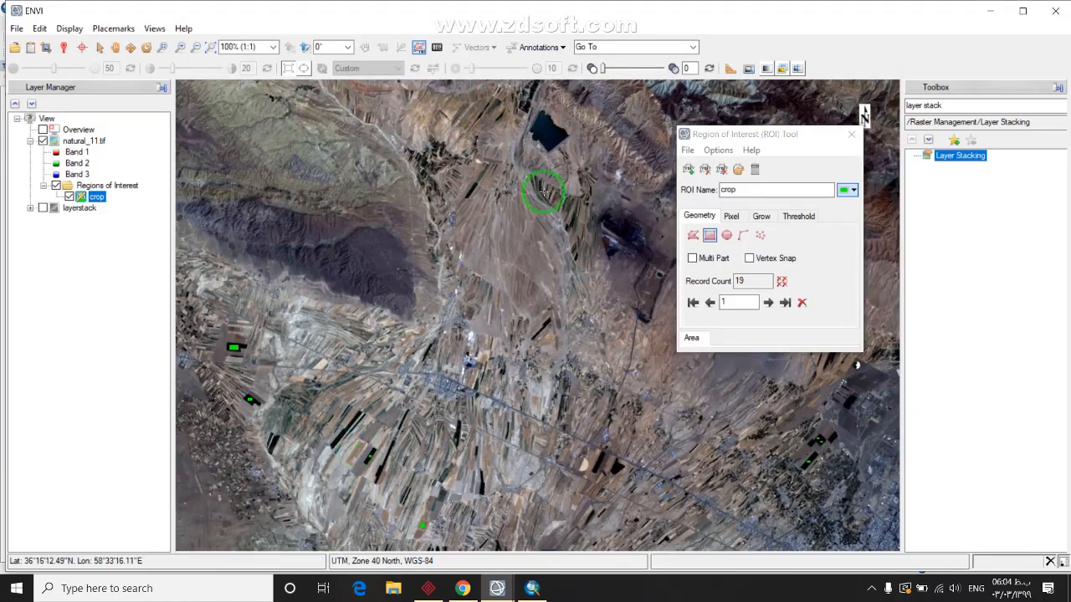
Add rectangles inside a dark field and on a circular pivot field to the crop ROI
drag(544, 192, 379, 195)
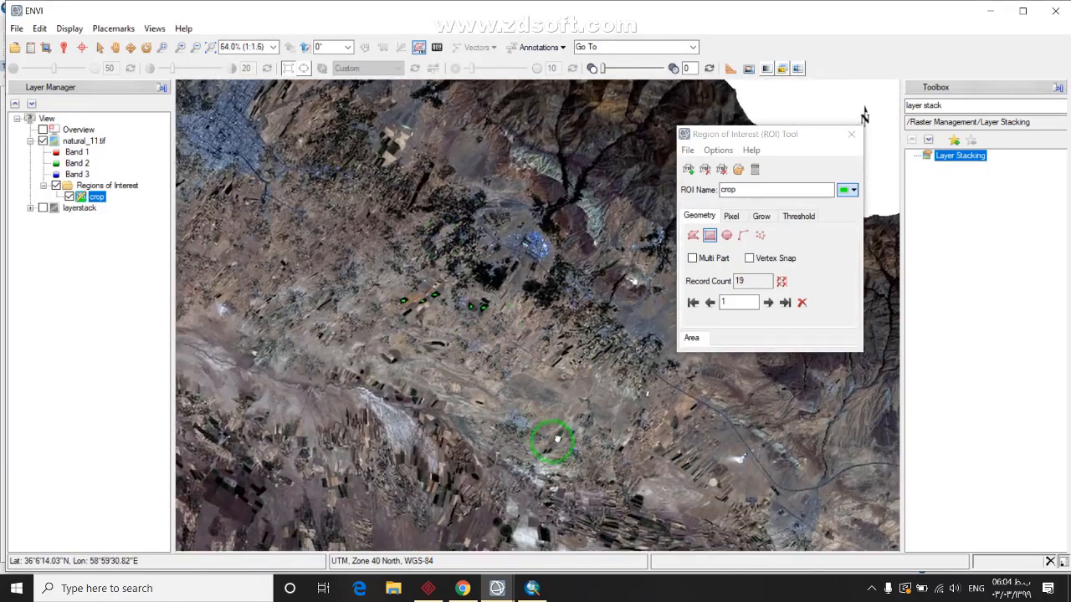
drag(557, 439, 517, 330)
scroll(379, 339, up, 3)
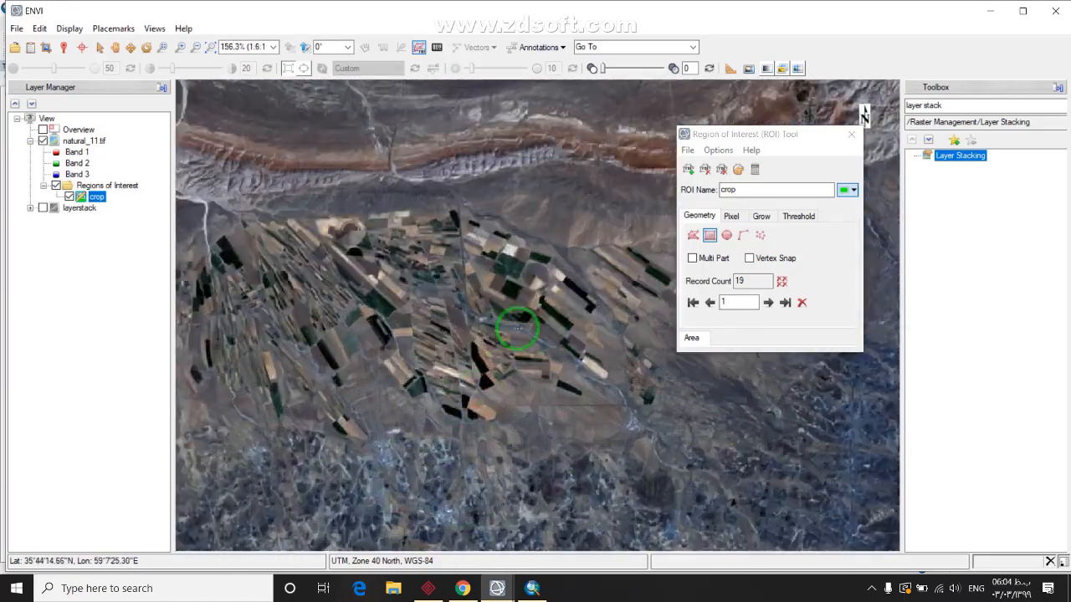
scroll(517, 330, up, 10)
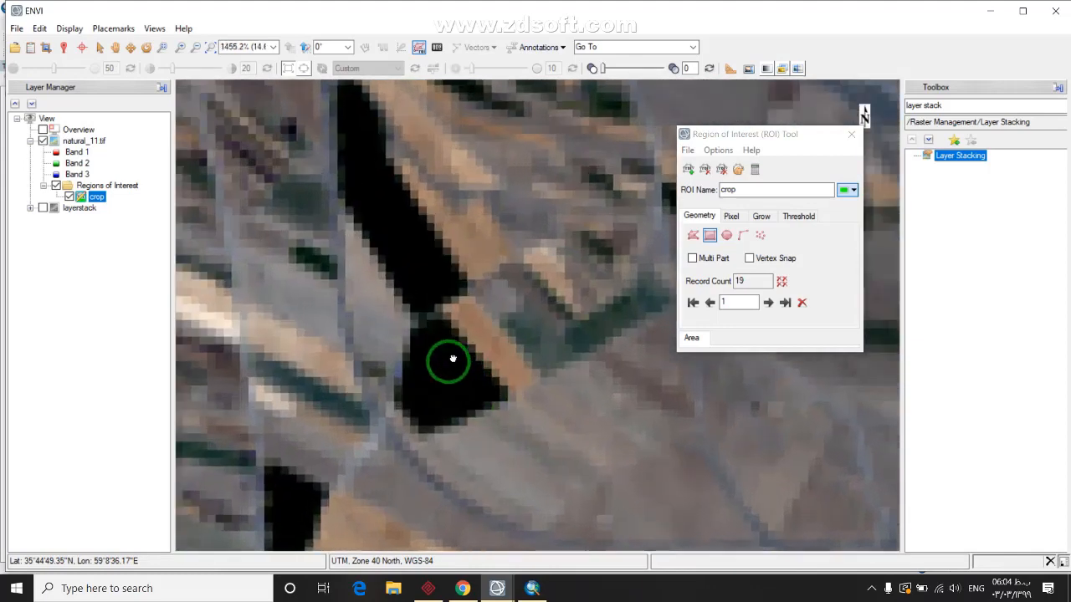
drag(452, 359, 401, 389)
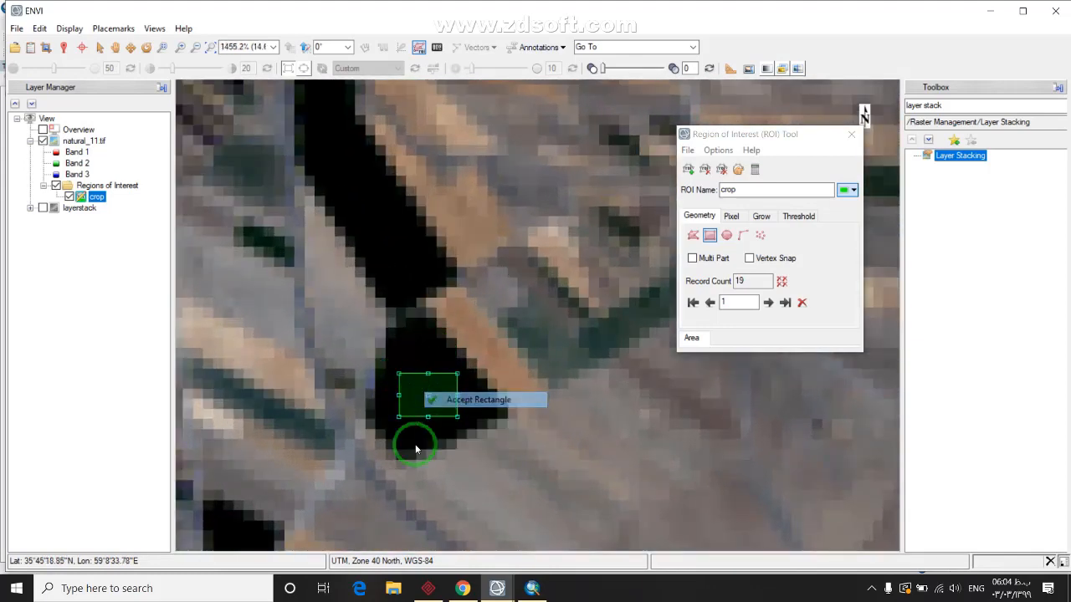
scroll(391, 428, down, 5)
drag(407, 359, 454, 446)
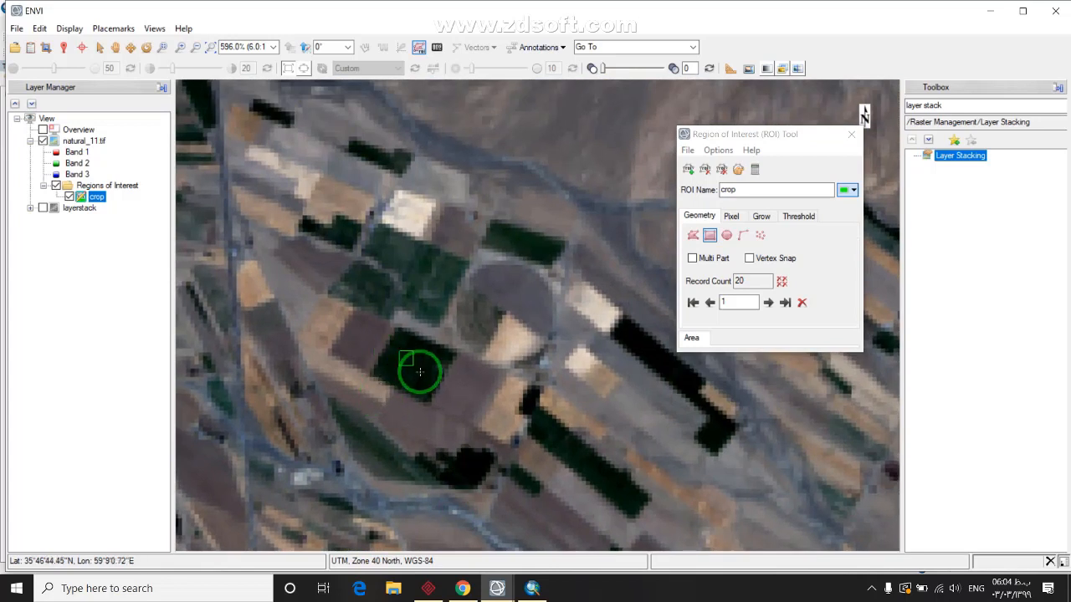
click(456, 378)
drag(389, 292, 507, 354)
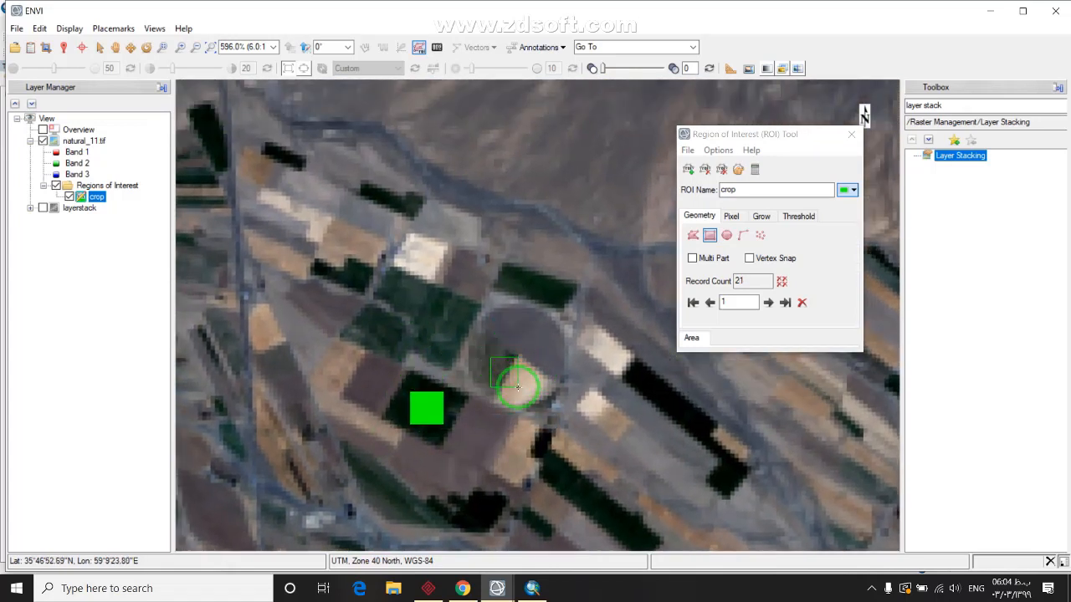
right_click(517, 385)
click(519, 379)
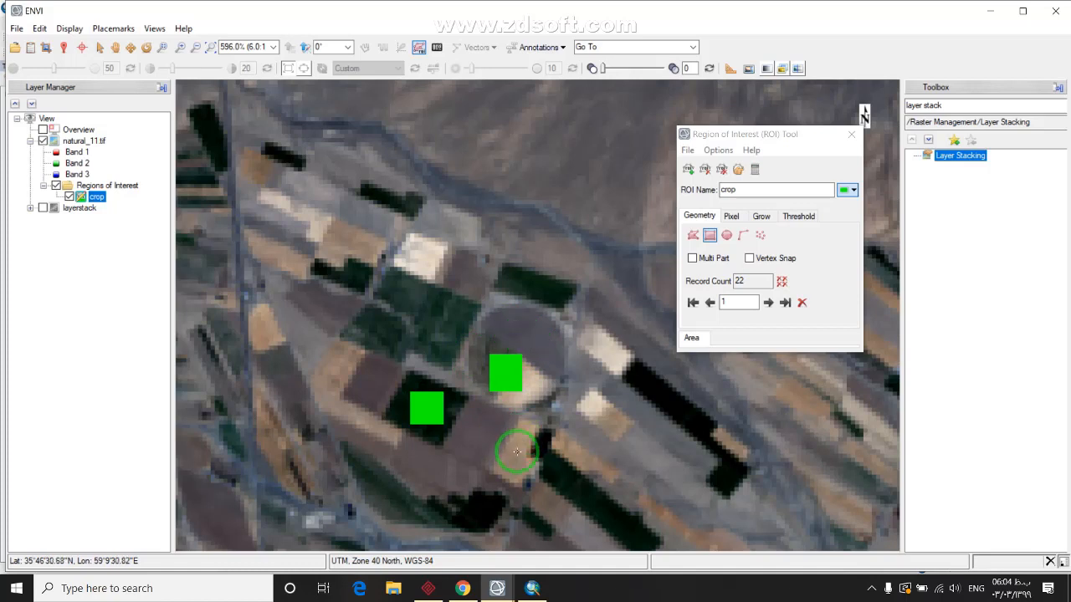
Accept two more rectangles over dark fields below the mountains
scroll(517, 456, down, 3)
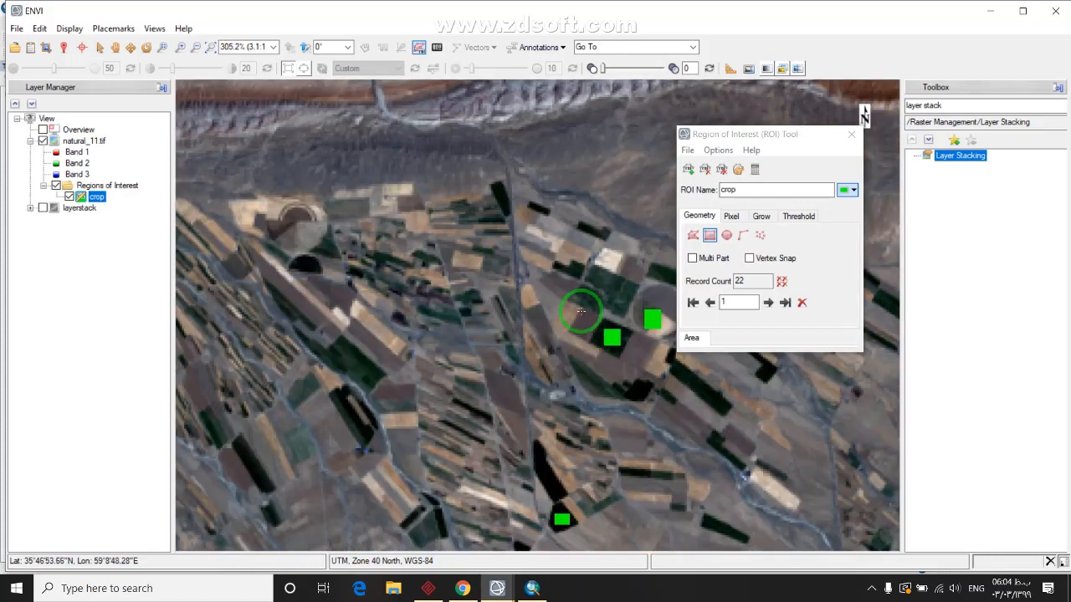
drag(581, 311, 517, 337)
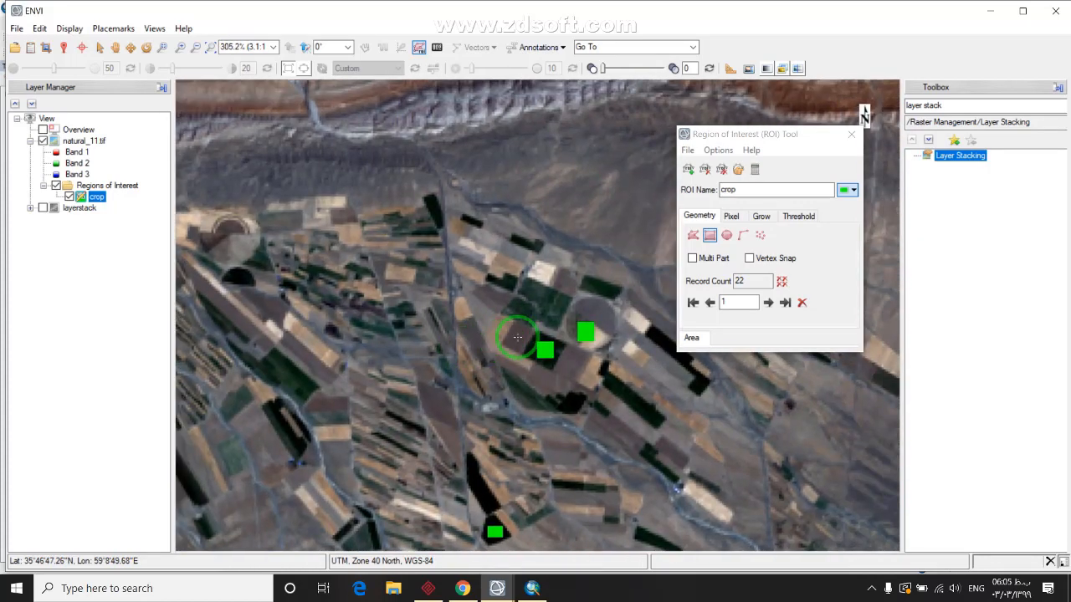
drag(314, 304, 473, 261)
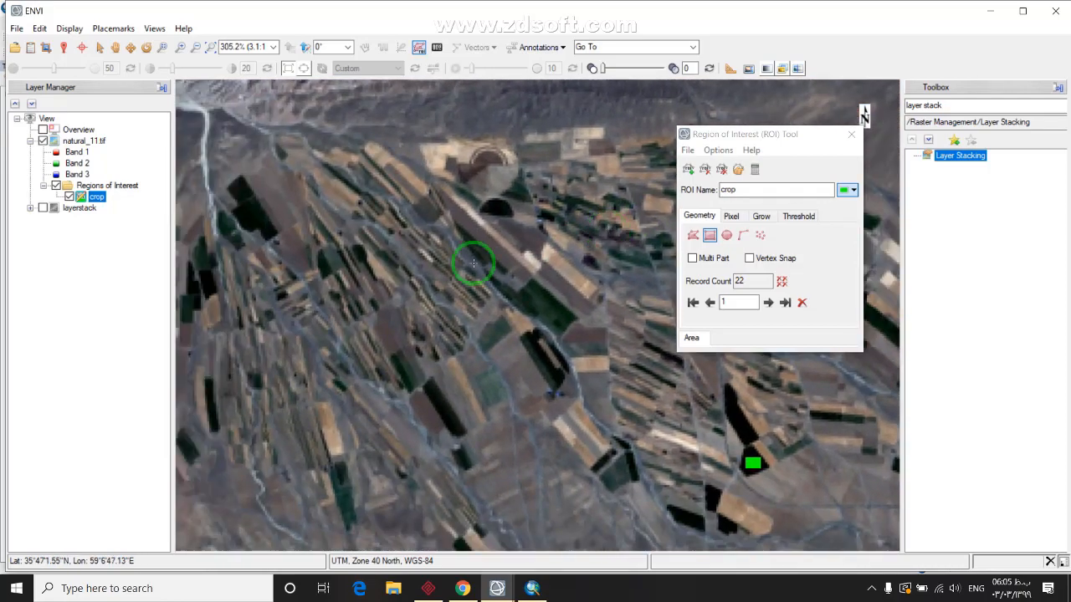
drag(318, 294, 483, 400)
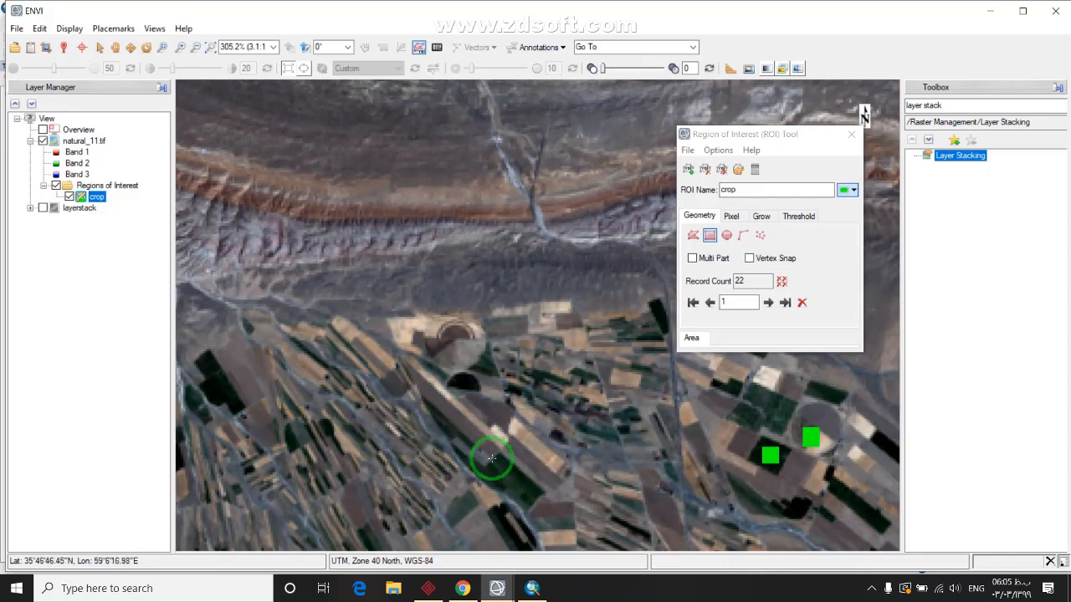
scroll(491, 457, up, 6)
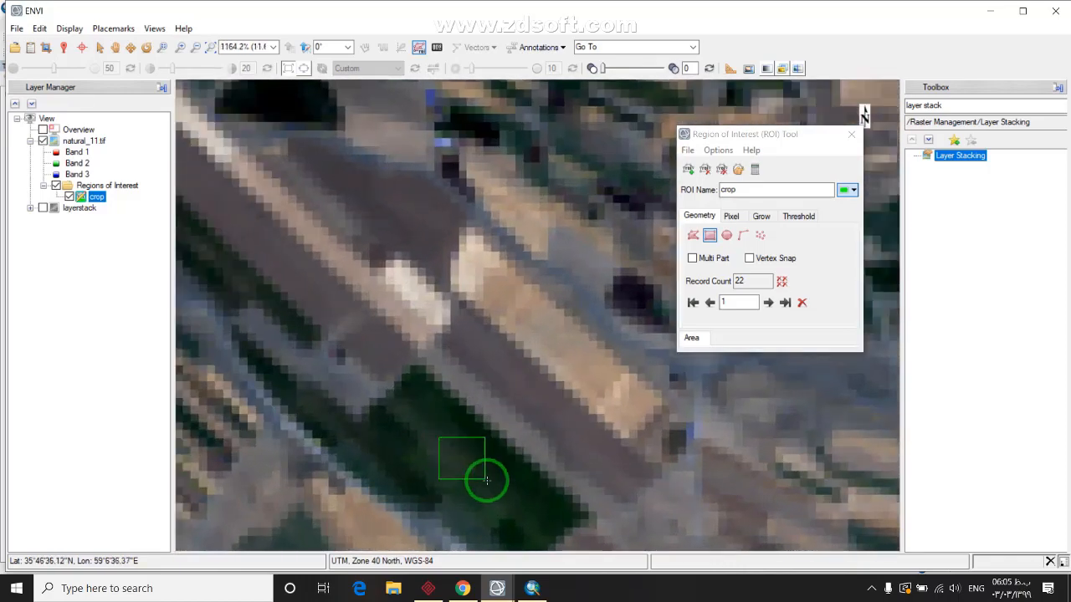
right_click(477, 475)
click(506, 465)
scroll(466, 466, down, 5)
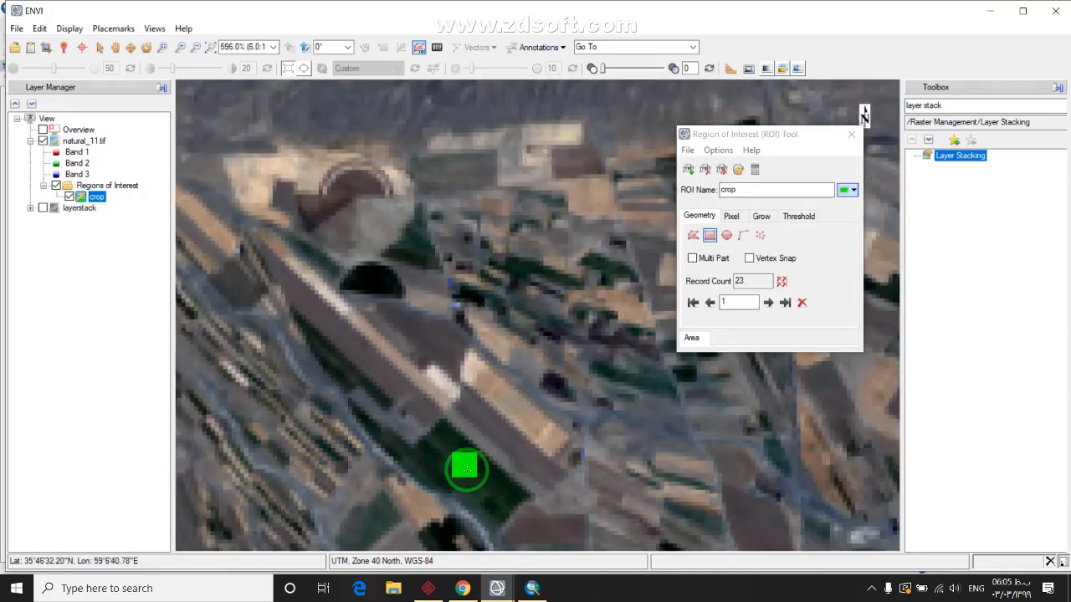
drag(407, 368, 507, 286)
drag(238, 93, 402, 406)
scroll(378, 360, up, 4)
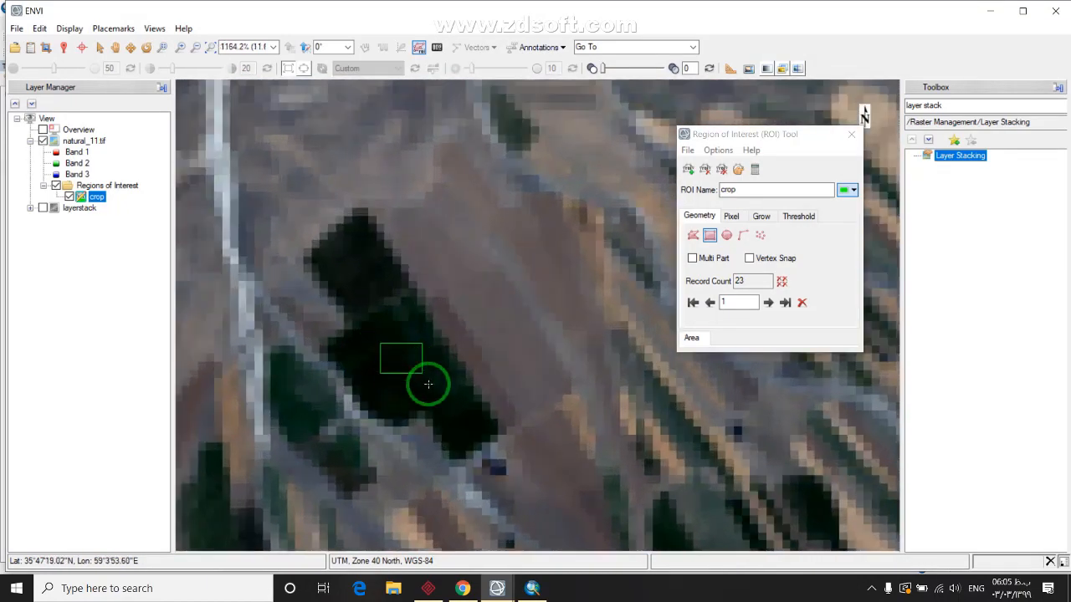
click(416, 374)
Add a rectangle in the next group of dark fields and another in a fresh area
scroll(401, 394, down, 3)
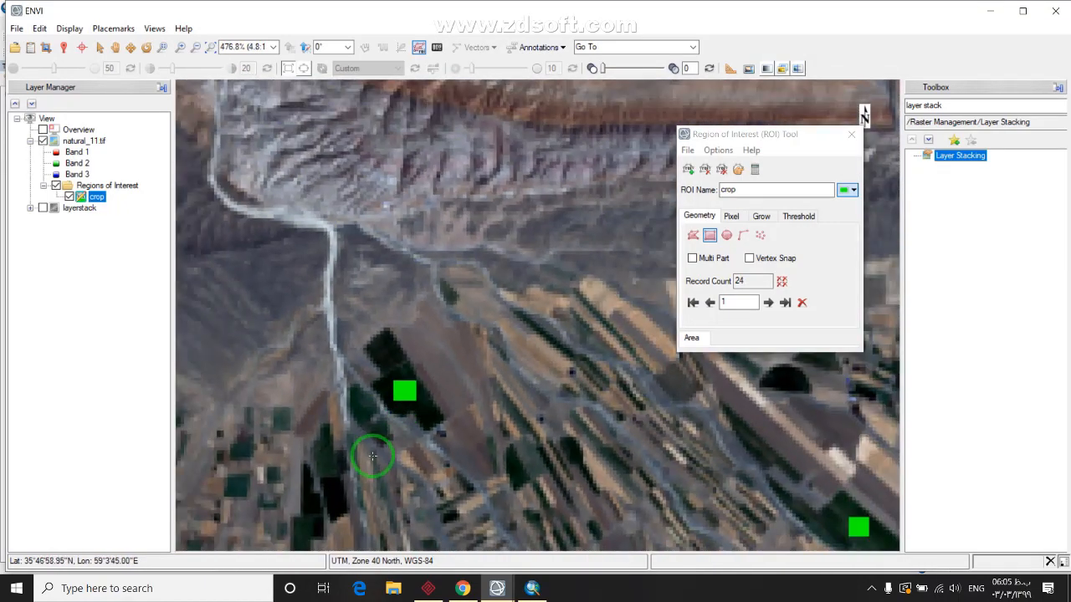
drag(370, 454, 465, 256)
scroll(465, 255, up, 6)
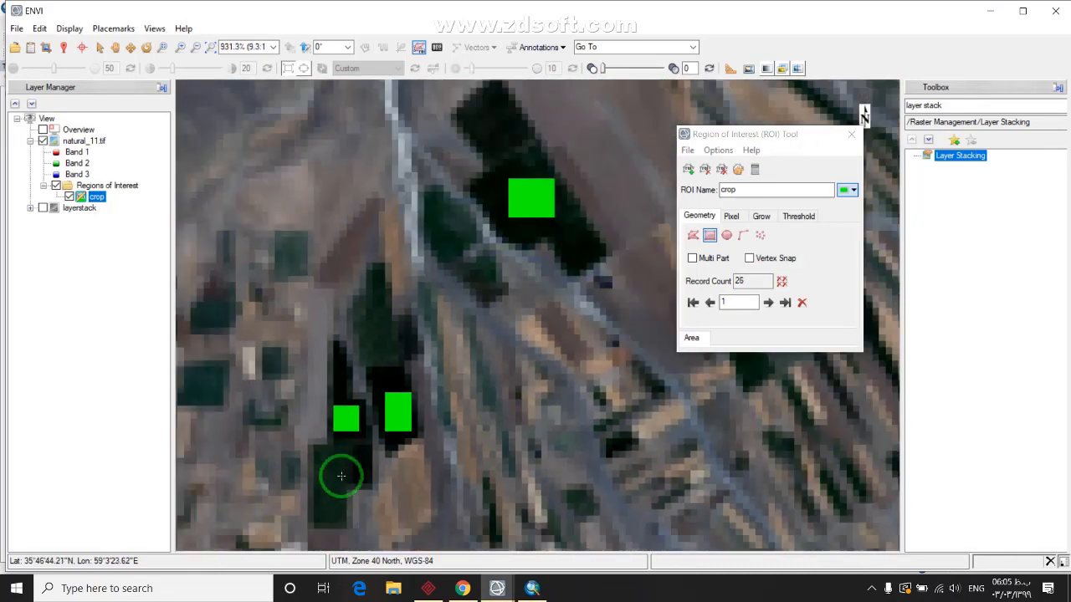
drag(341, 476, 344, 319)
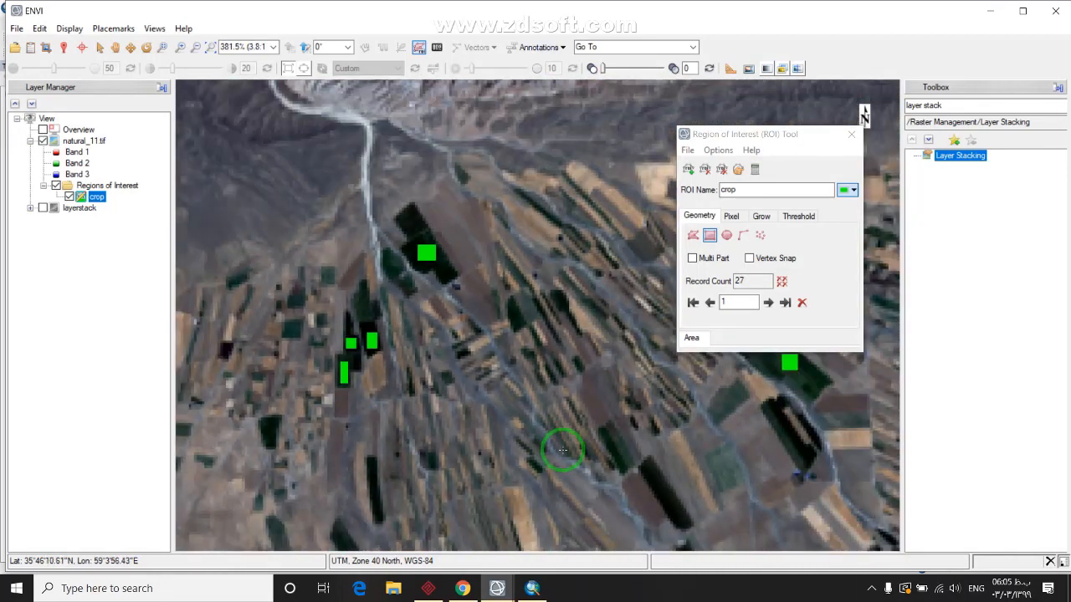
drag(562, 450, 436, 452)
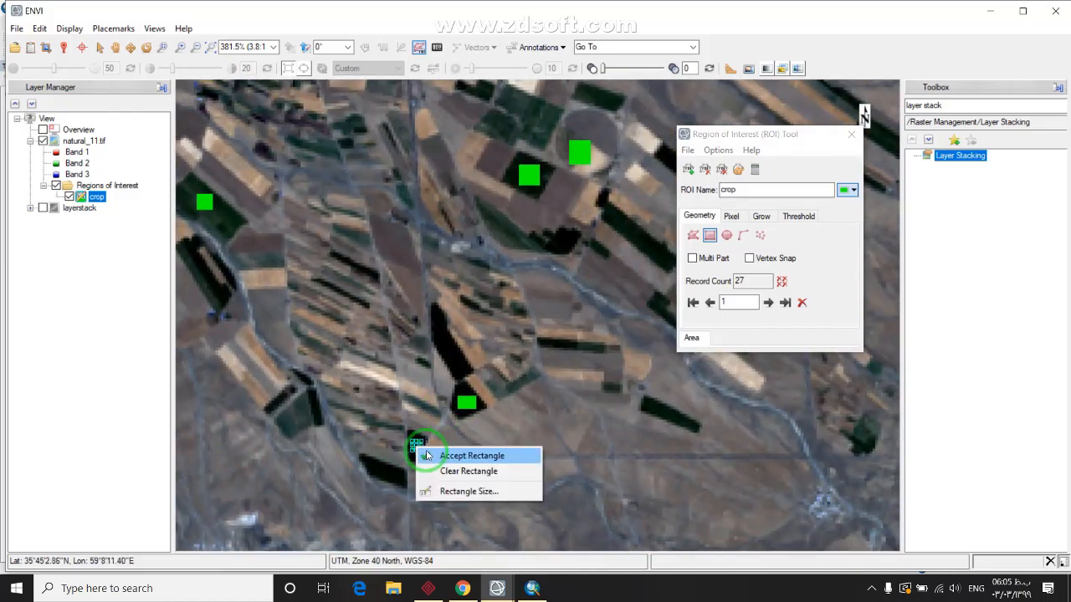
click(427, 455)
scroll(421, 447, down, 5)
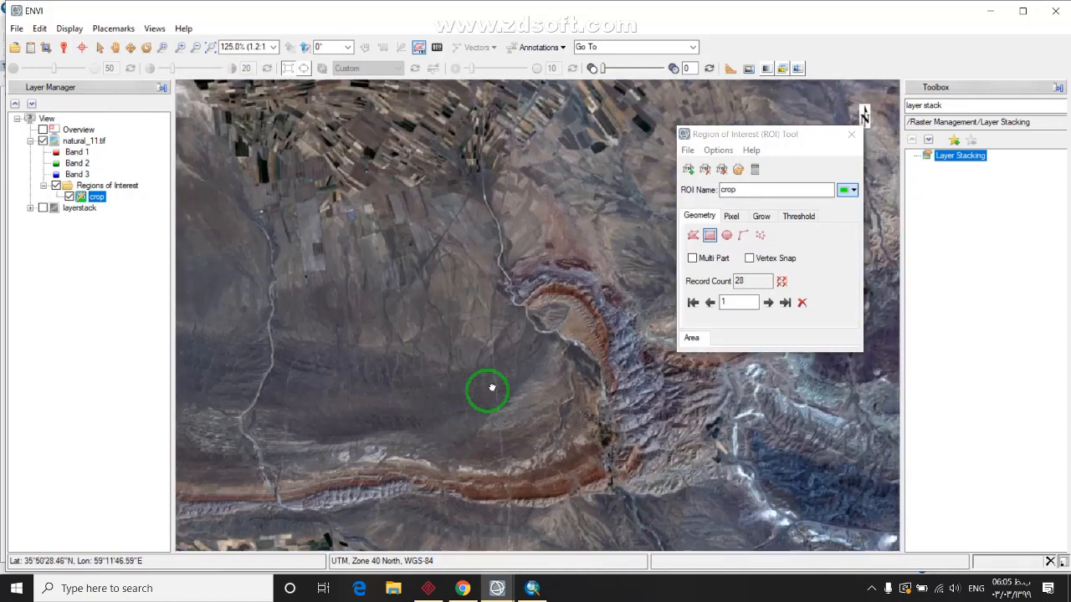
drag(438, 178, 363, 347)
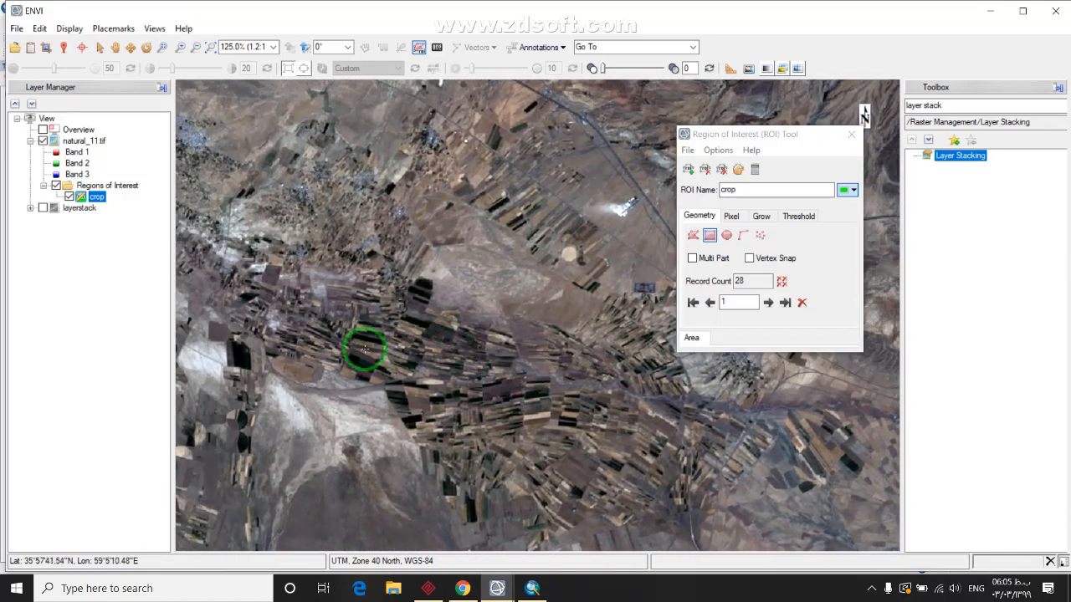
scroll(343, 353, up, 1)
scroll(360, 352, up, 7)
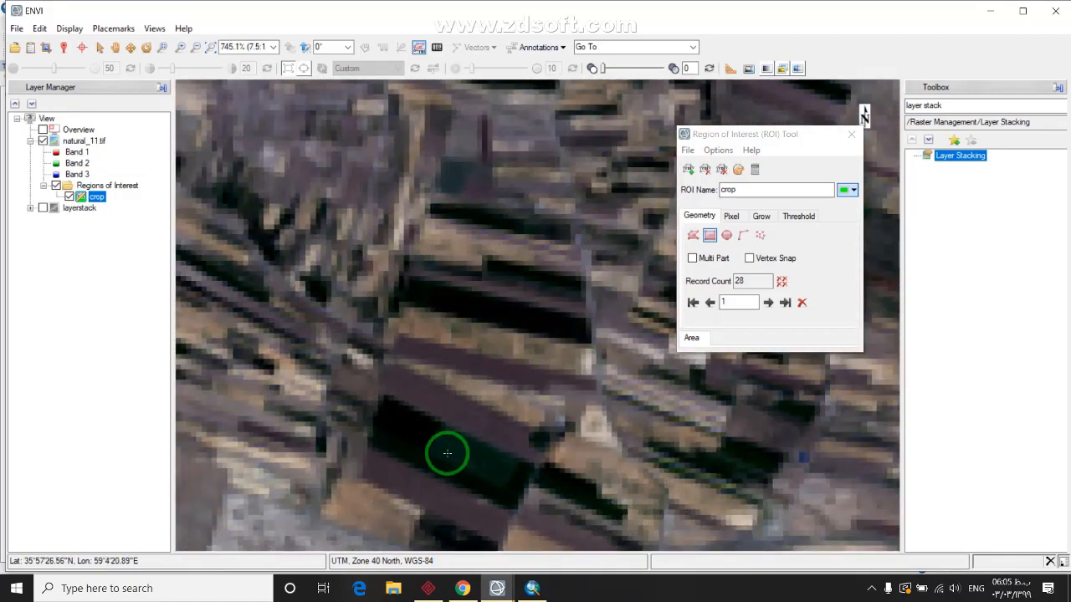
scroll(403, 334, down, 3)
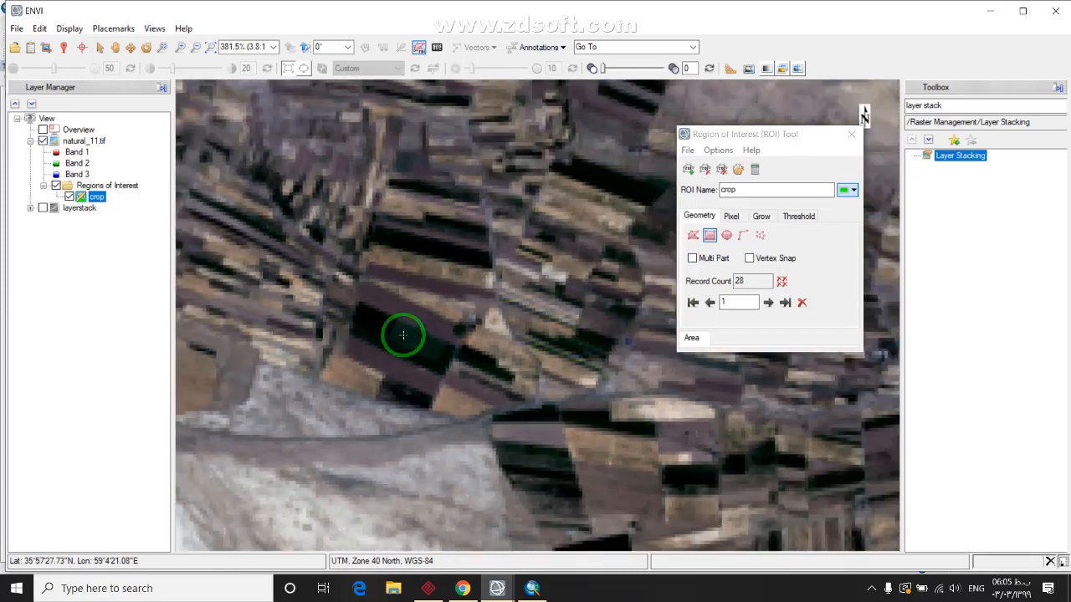
scroll(403, 335, up, 7)
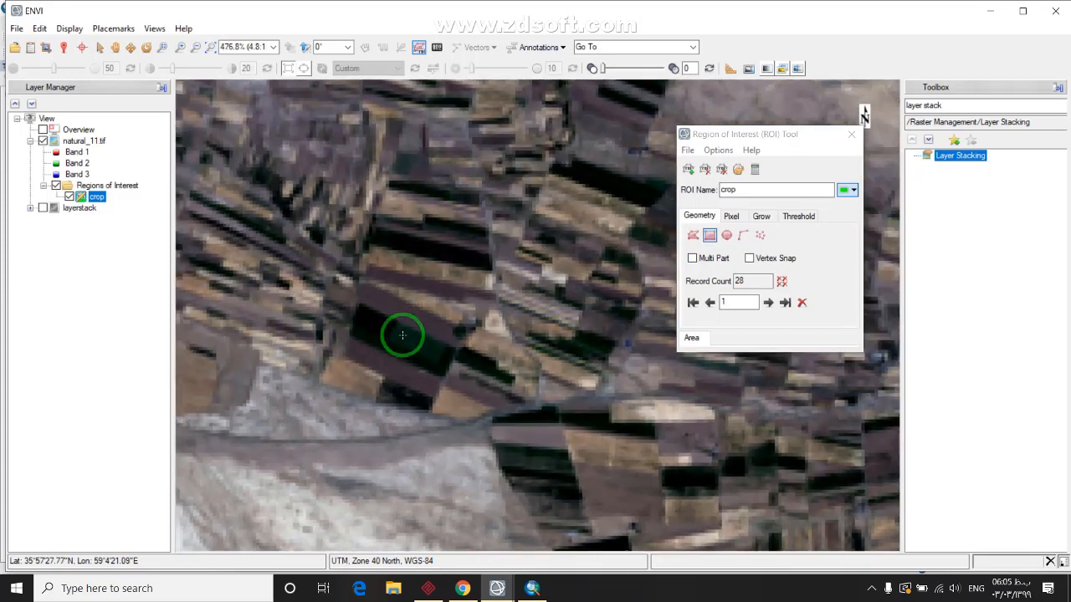
scroll(388, 302, up, 5)
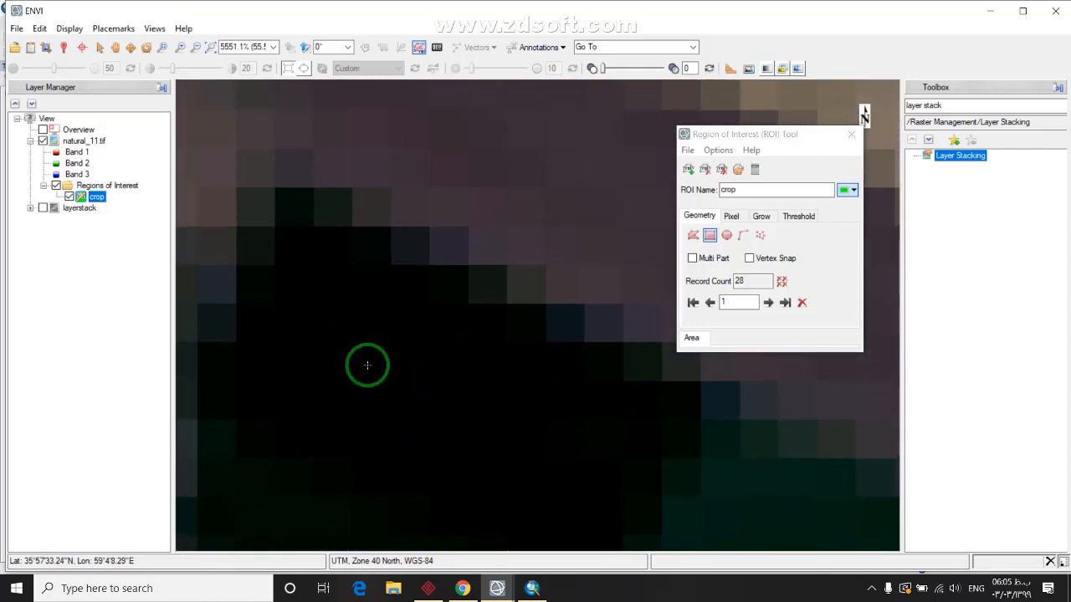
drag(366, 364, 537, 461)
right_click(493, 412)
click(493, 412)
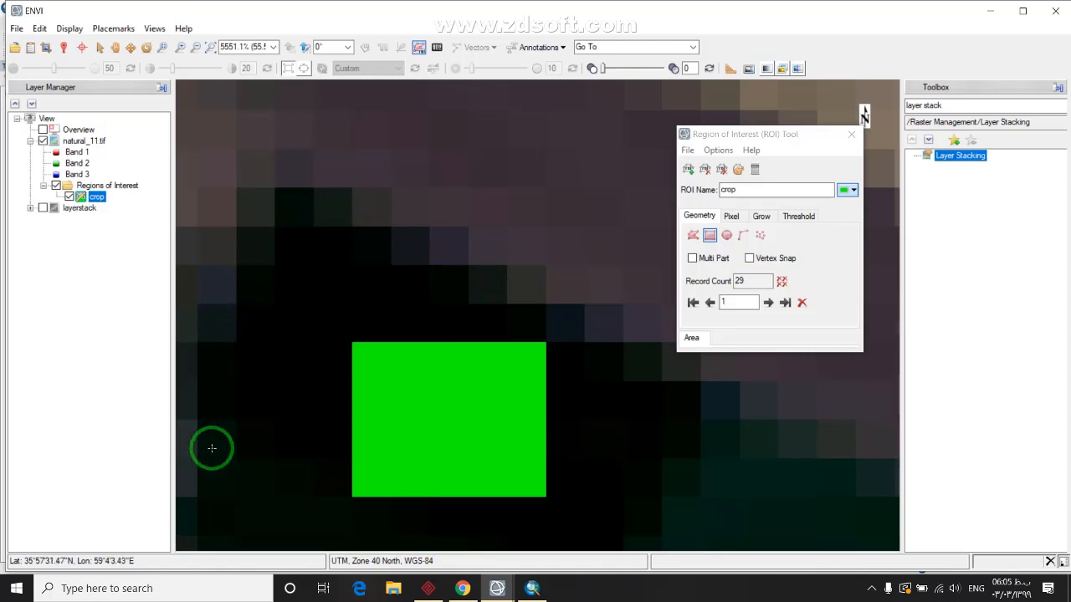
Accept three more rectangles in the same dark field area, then move toward the southern fields
scroll(496, 394, down, 1)
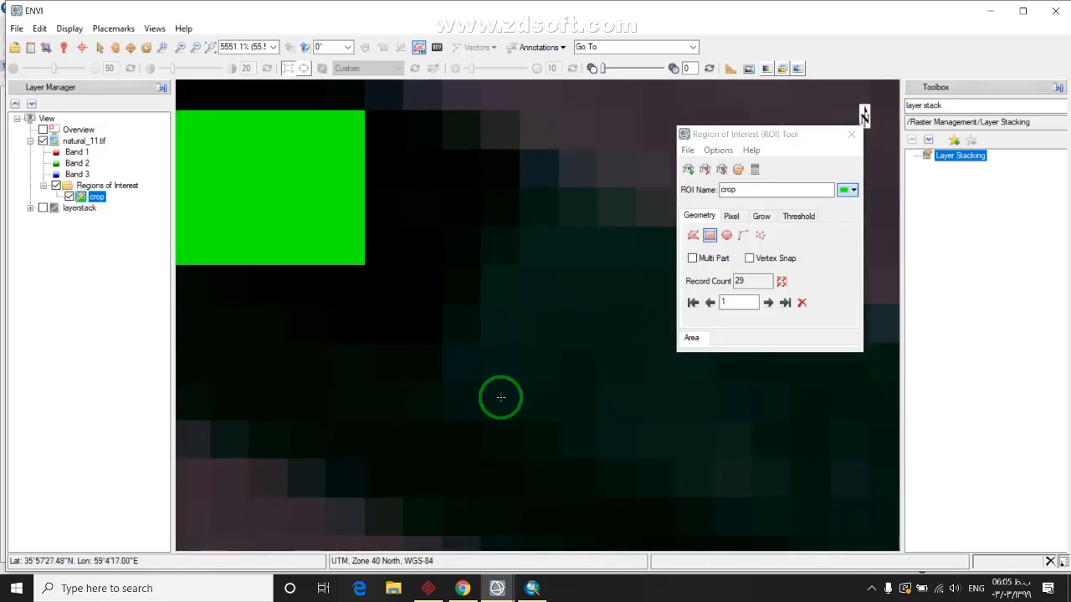
scroll(392, 382, down, 1)
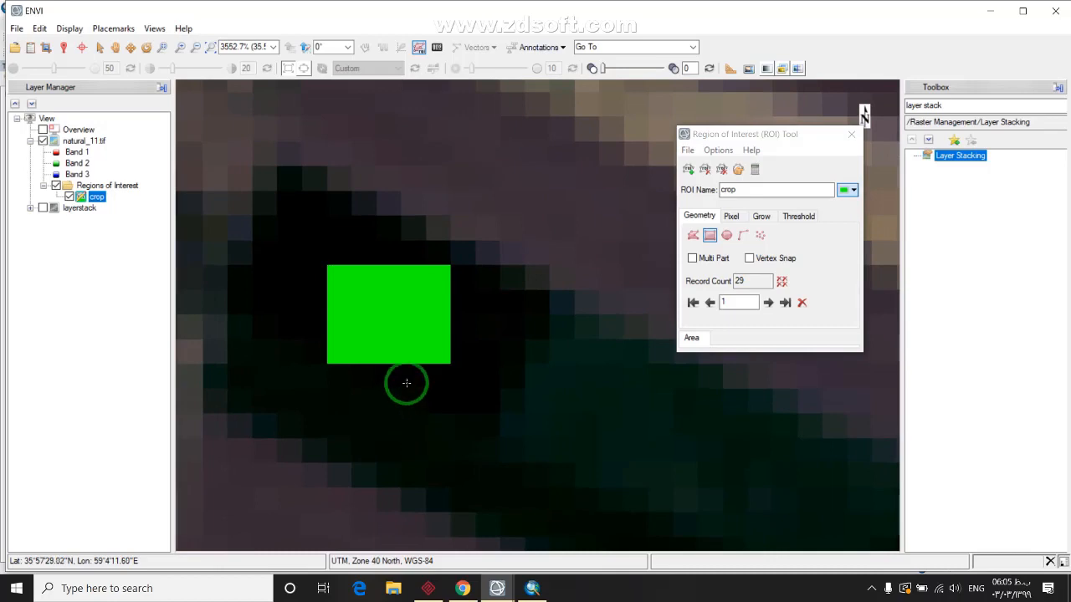
drag(407, 383, 502, 342)
right_click(565, 426)
click(585, 427)
scroll(585, 448, down, 3)
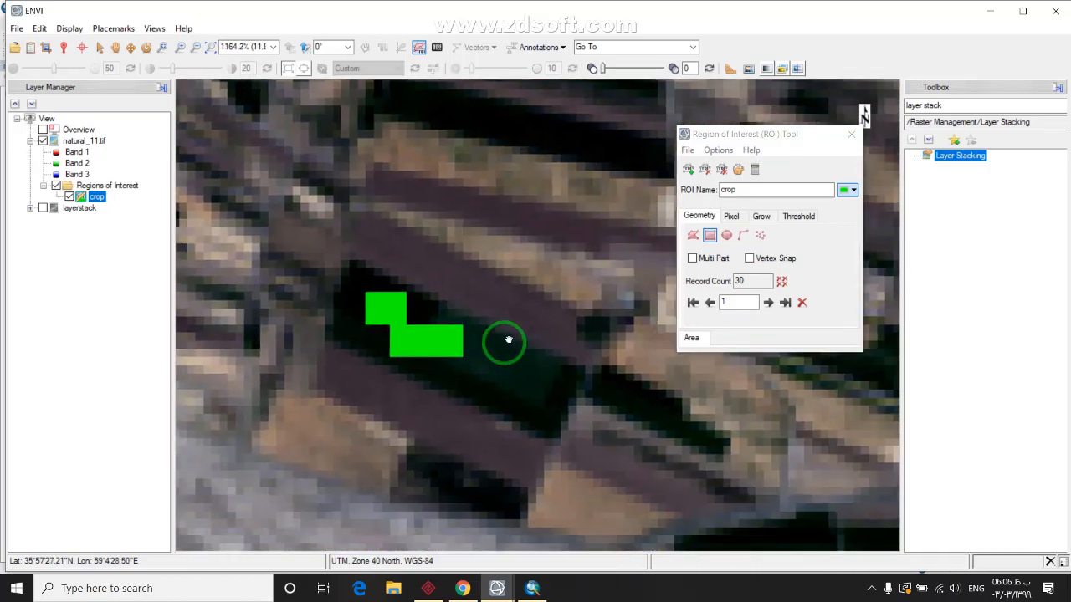
scroll(561, 325, up, 2)
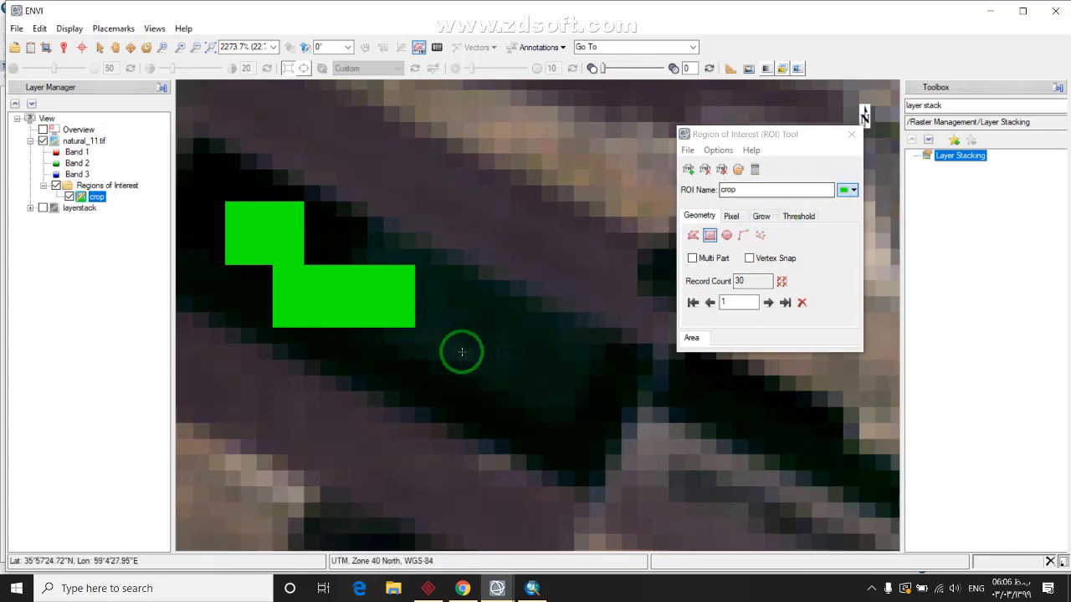
key(Return)
scroll(493, 485, down, 5)
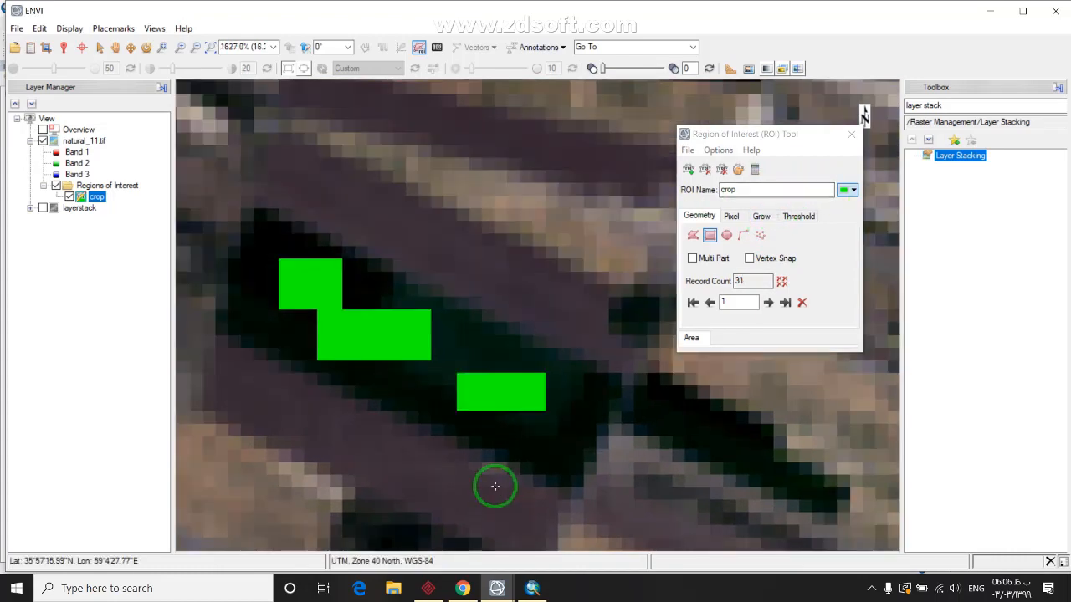
scroll(488, 478, down, 4)
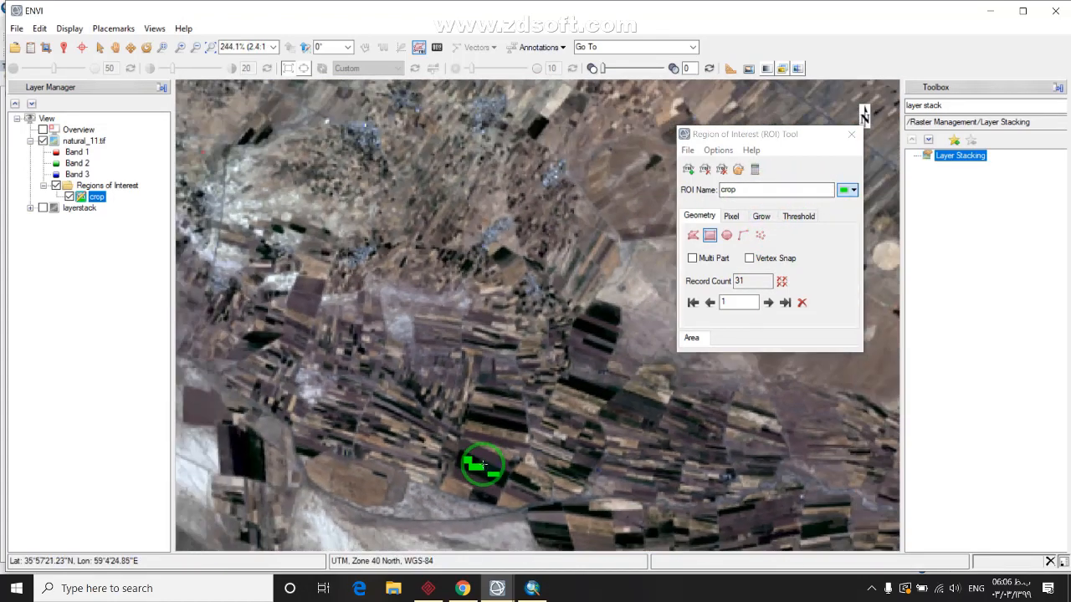
drag(311, 359, 443, 363)
scroll(427, 393, up, 8)
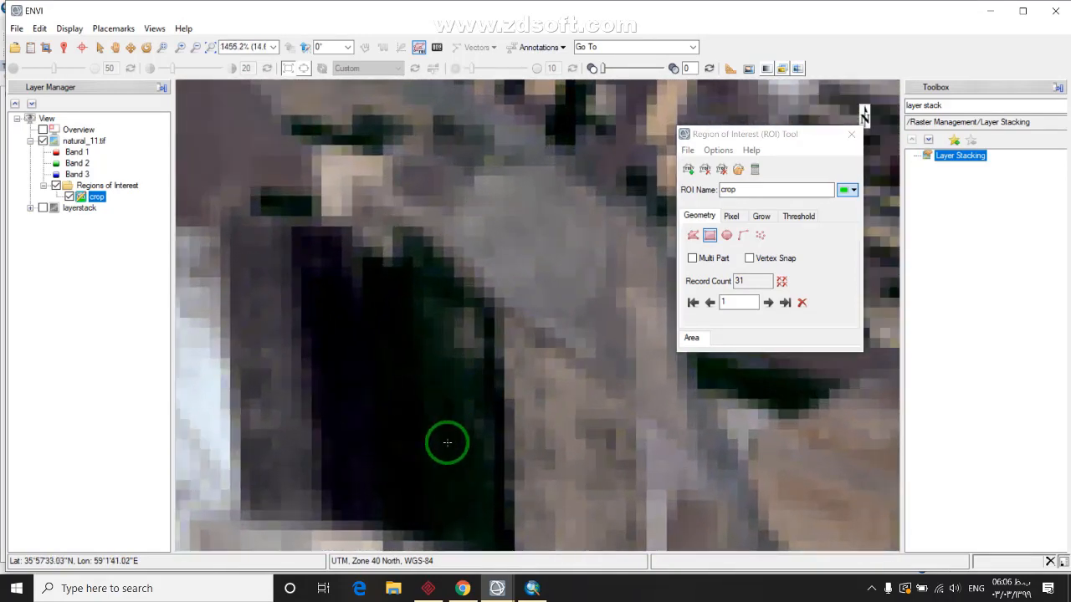
click(472, 489)
scroll(467, 483, down, 8)
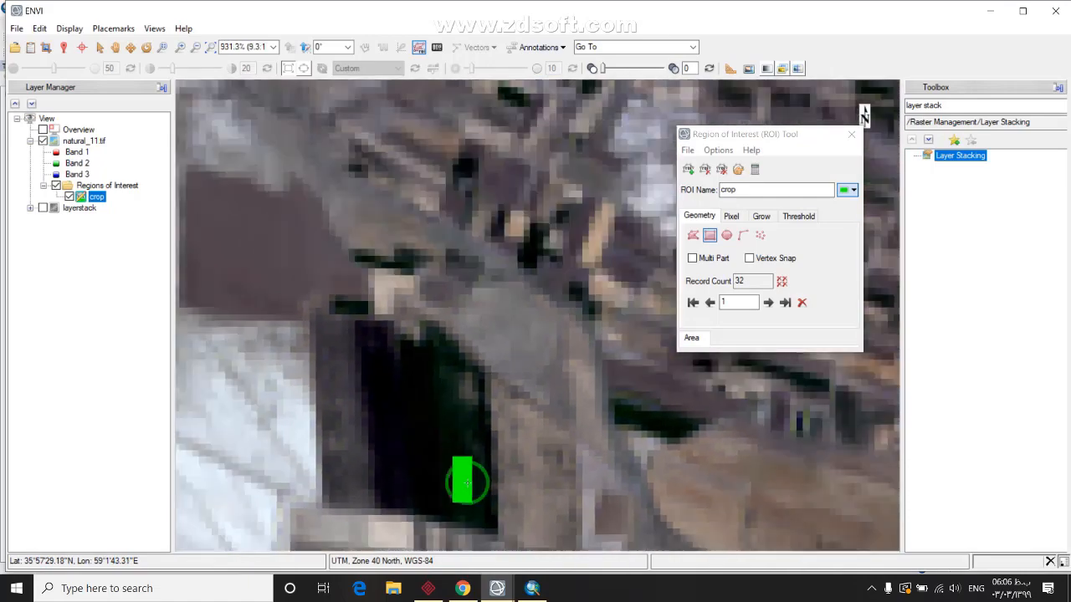
scroll(462, 483, down, 3)
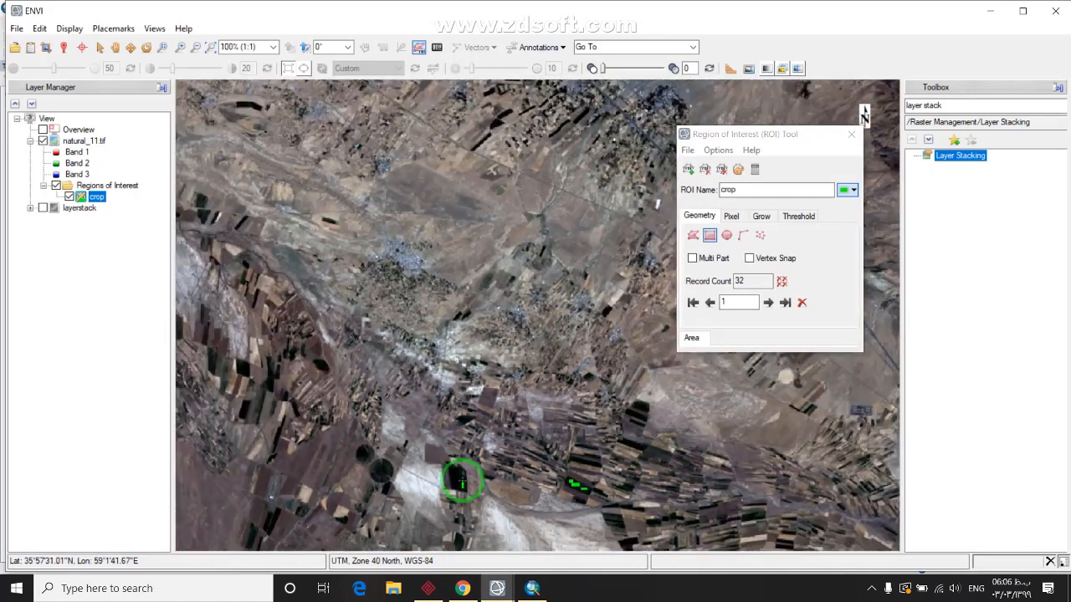
drag(455, 261, 431, 339)
Zoom in and accept the first new rectangles over dark fields into the crop ROI
scroll(431, 338, up, 7)
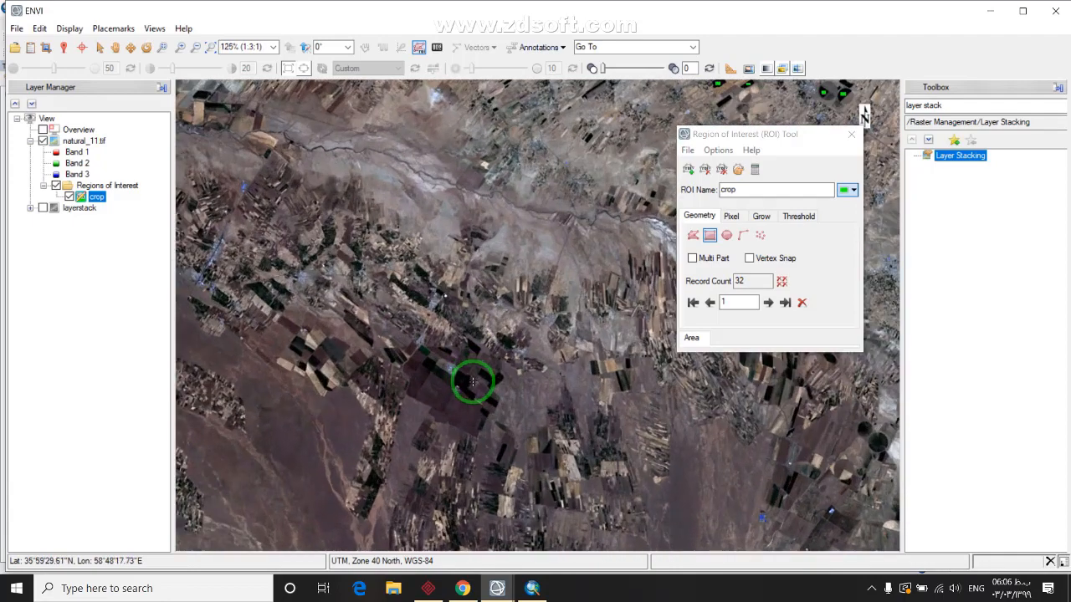
scroll(479, 417, up, 2)
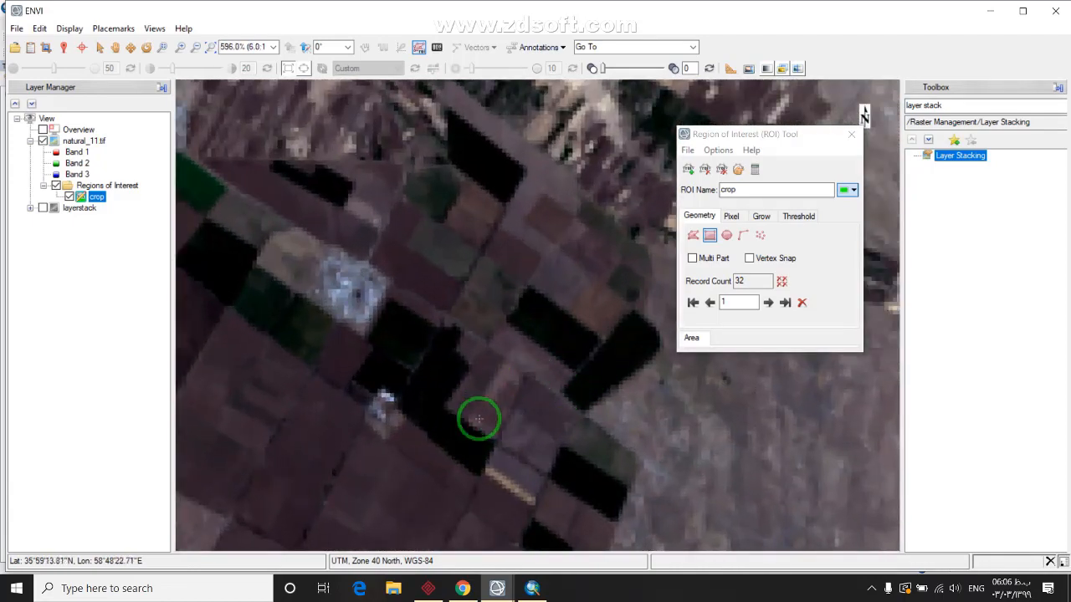
drag(581, 362, 465, 437)
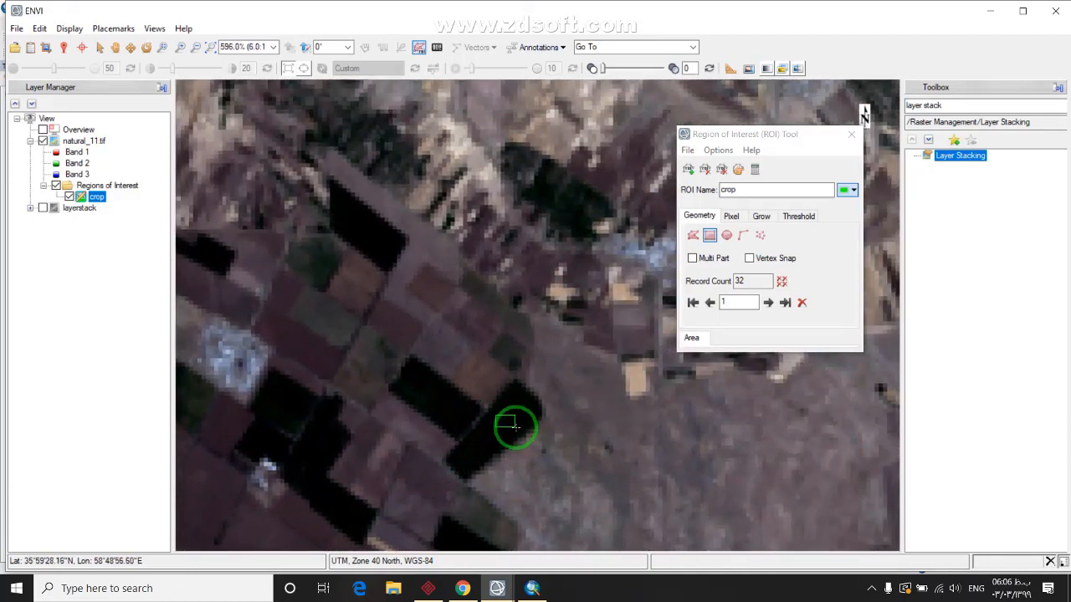
right_click(512, 422)
click(552, 430)
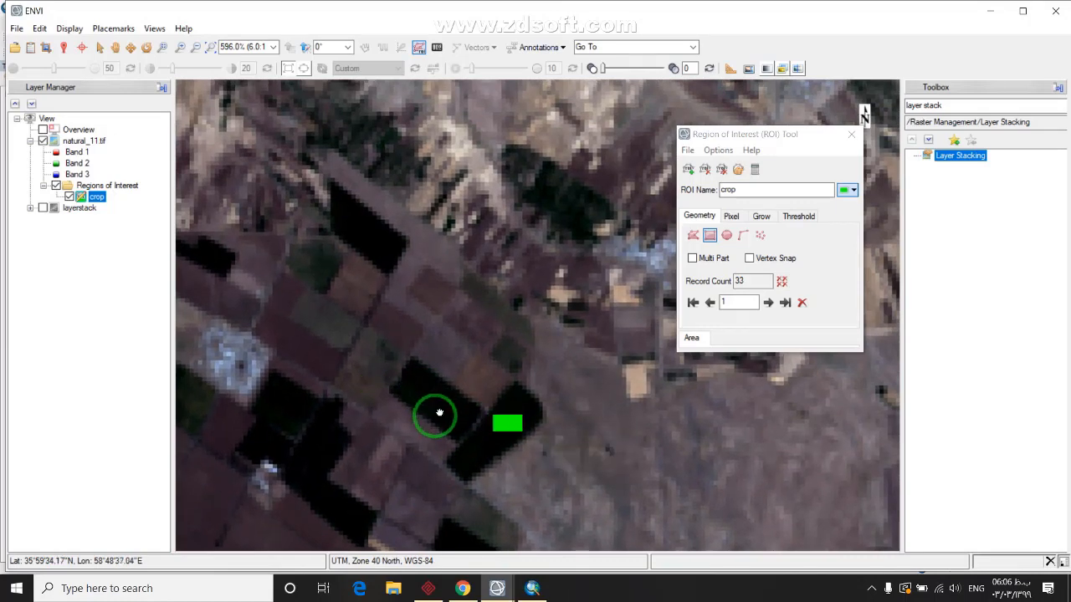
drag(421, 396, 426, 420)
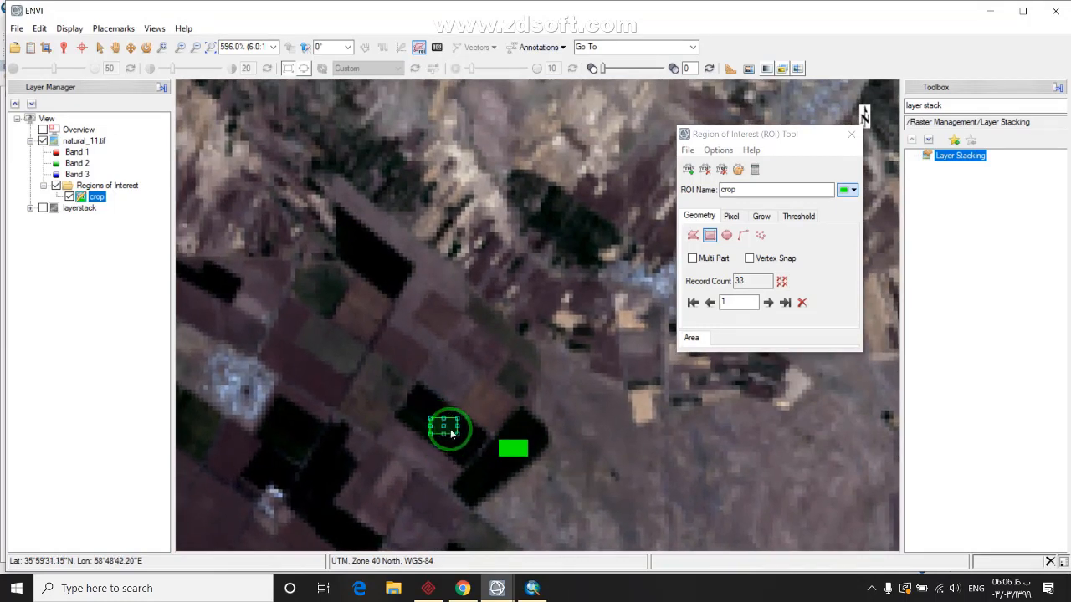
drag(422, 368, 430, 397)
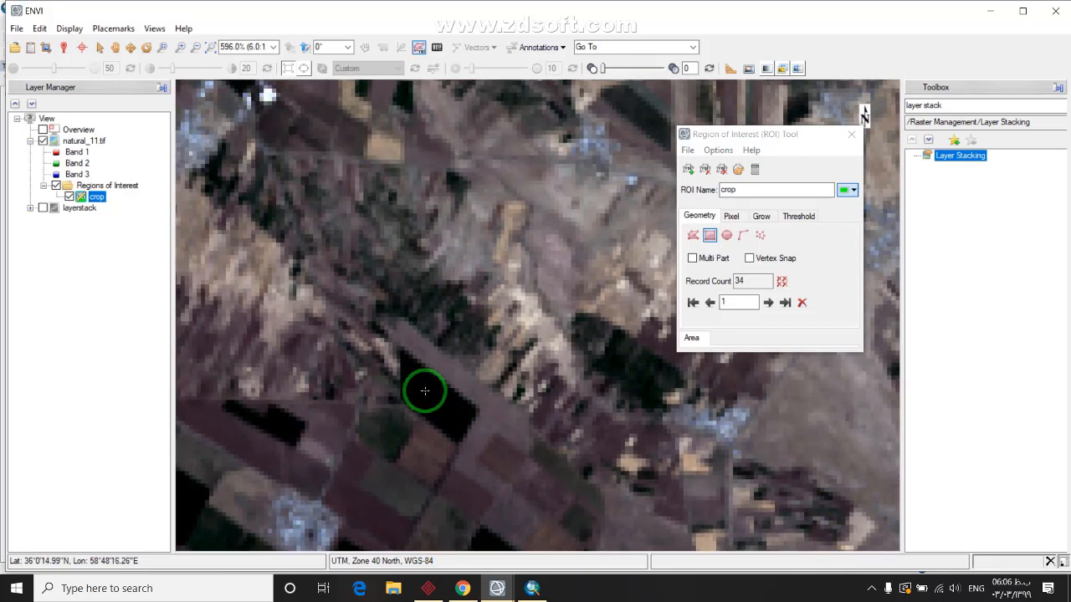
Add two more rectangles over the next dark field plots to the crop ROI
drag(375, 465, 501, 264)
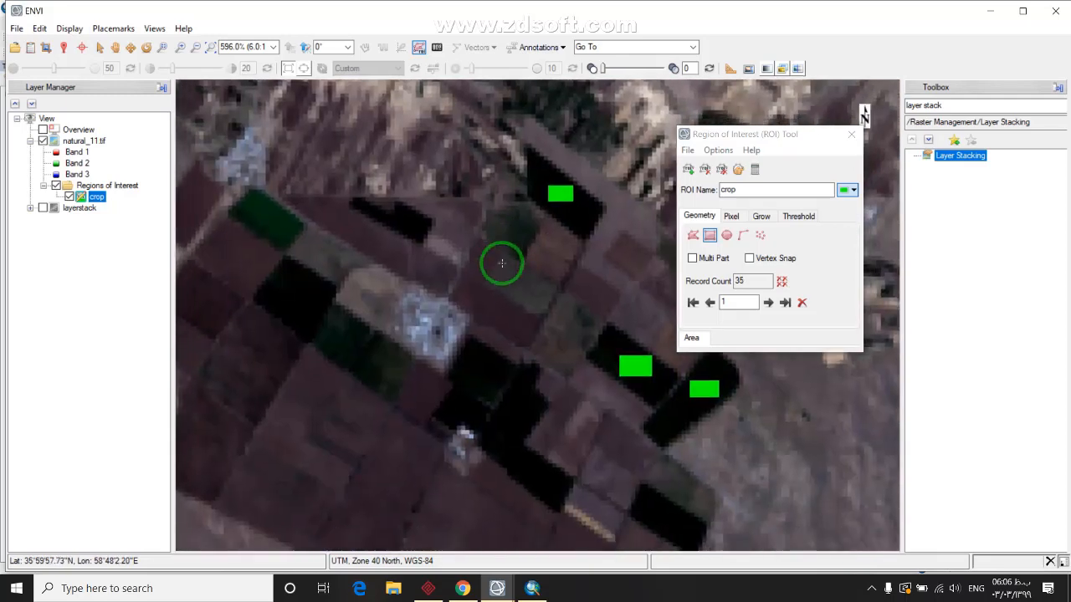
right_click(534, 469)
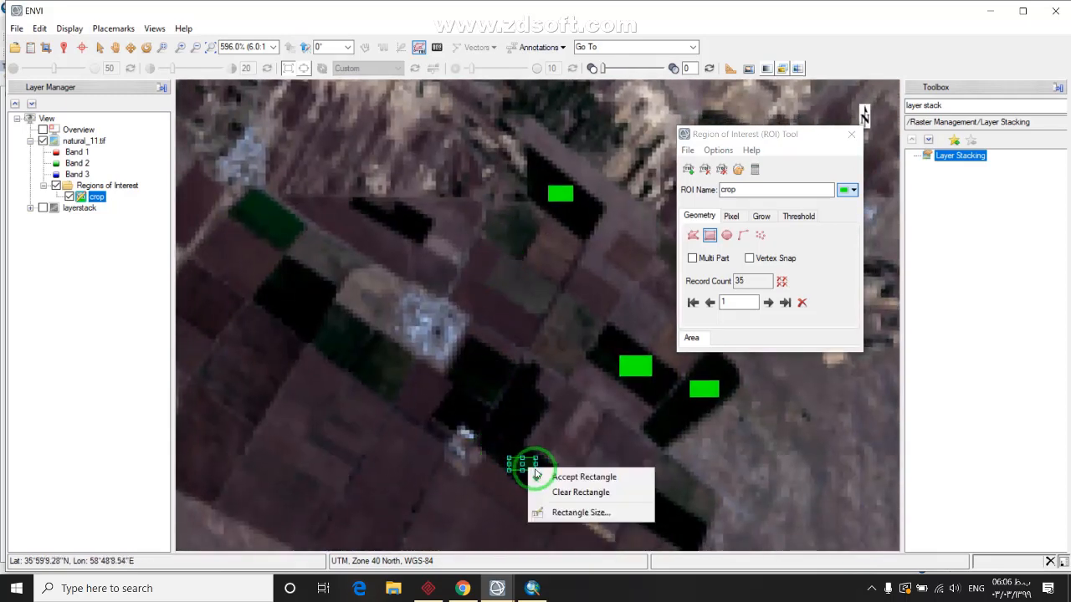
click(572, 477)
right_click(523, 424)
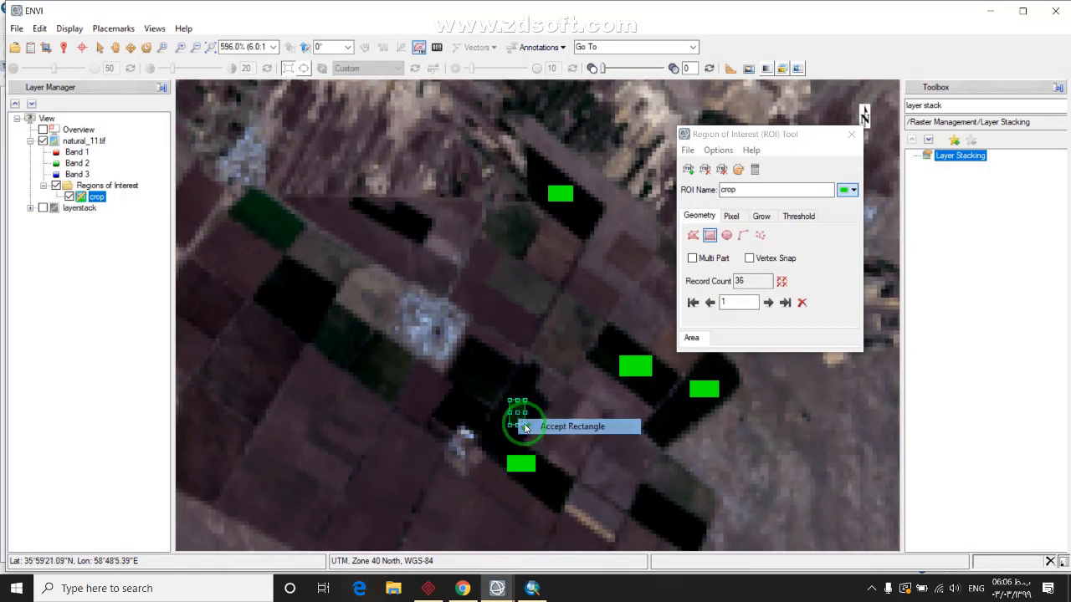
right_click(487, 377)
click(525, 384)
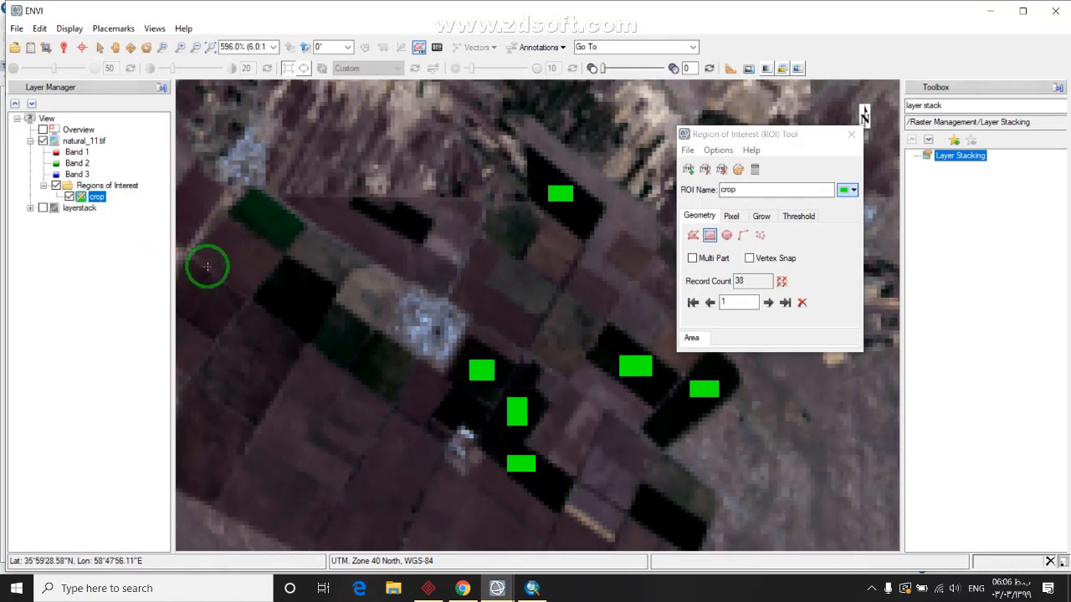
Accept two rectangles over neighbouring dark fields, bringing the crop ROI to 40 records
mouse_move(271, 295)
mouse_down()
mouse_move(330, 380)
mouse_move(370, 391)
mouse_up()
right_click(356, 378)
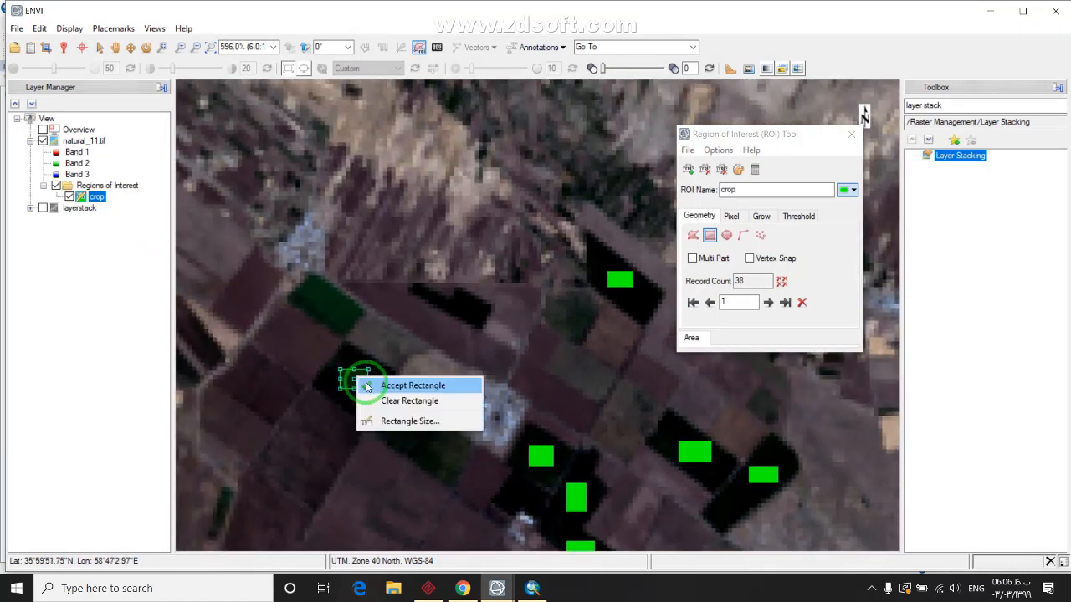
click(418, 384)
right_click(324, 307)
click(360, 303)
scroll(315, 373, down, 3)
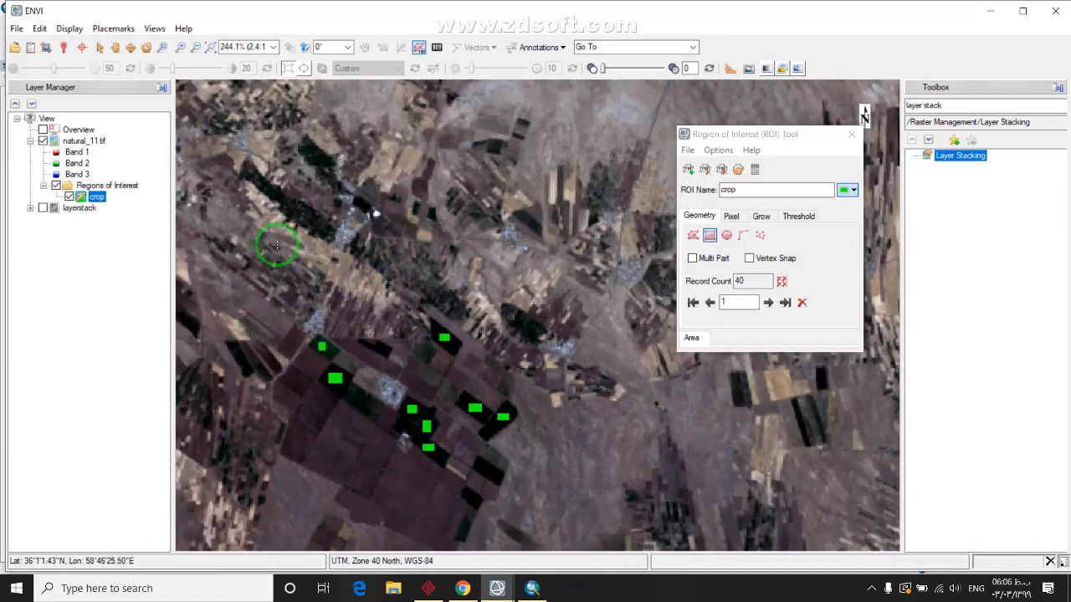
drag(276, 244, 470, 198)
scroll(471, 389, up, 2)
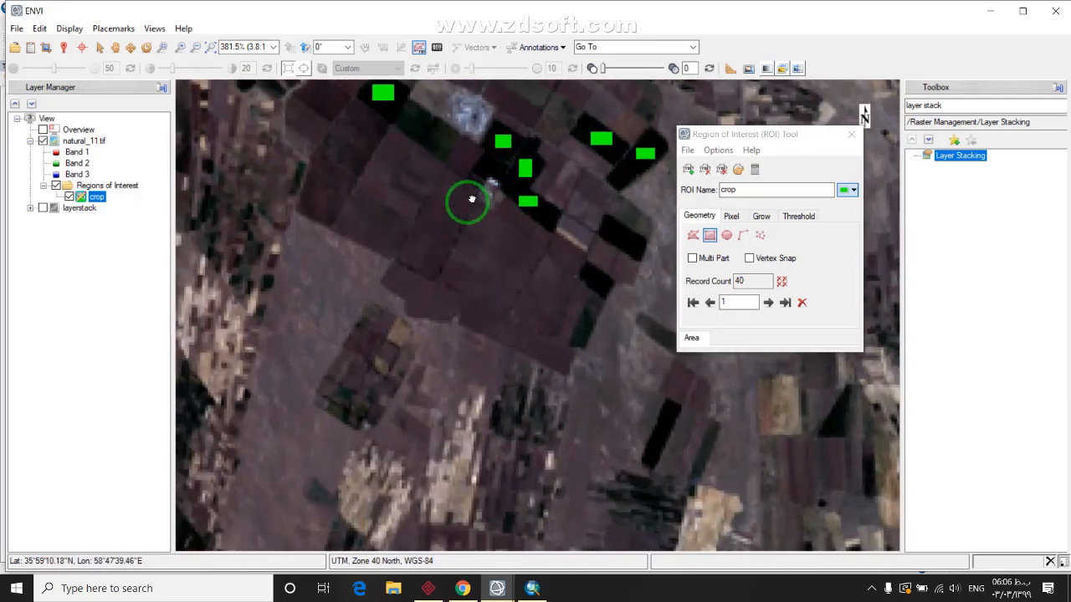
drag(318, 292, 390, 241)
Zoom into the northern fields and clear the stray tiny rectangle
scroll(433, 292, down, 3)
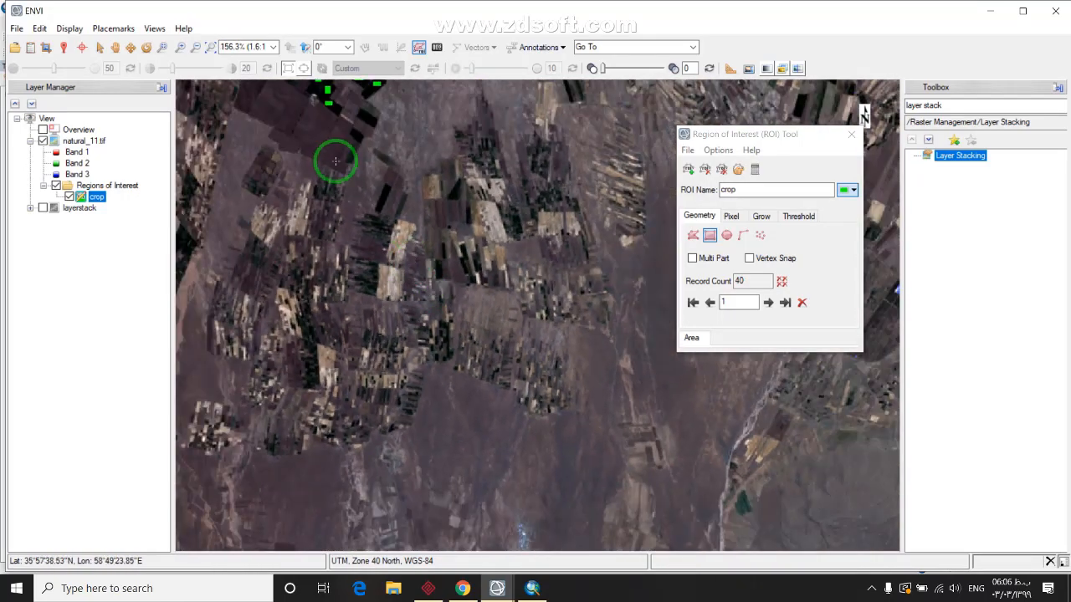
scroll(335, 161, down, 3)
drag(320, 81, 471, 353)
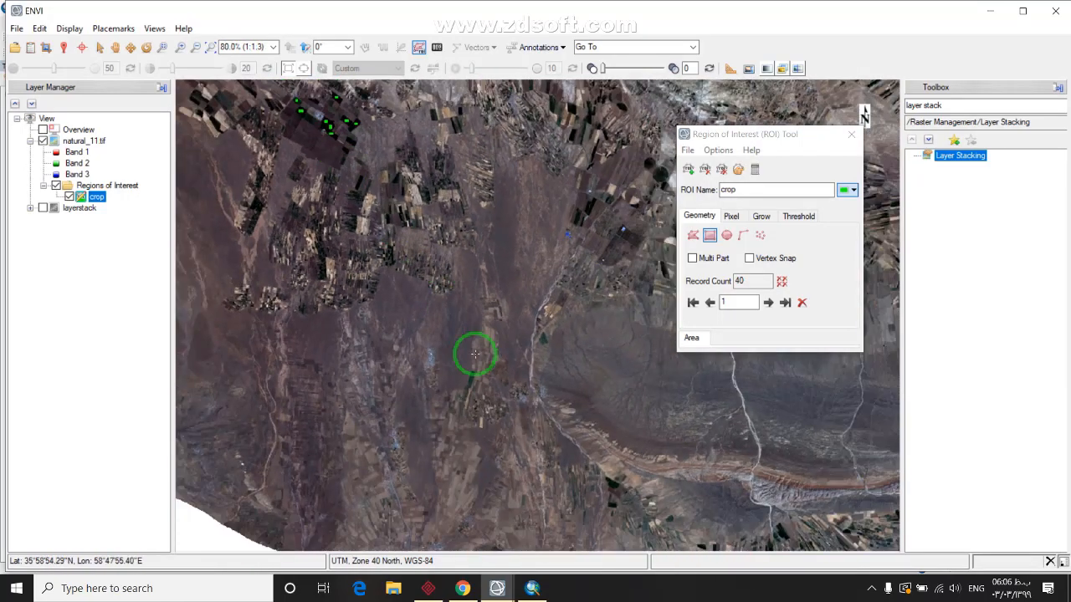
drag(429, 301, 520, 449)
drag(346, 293, 497, 346)
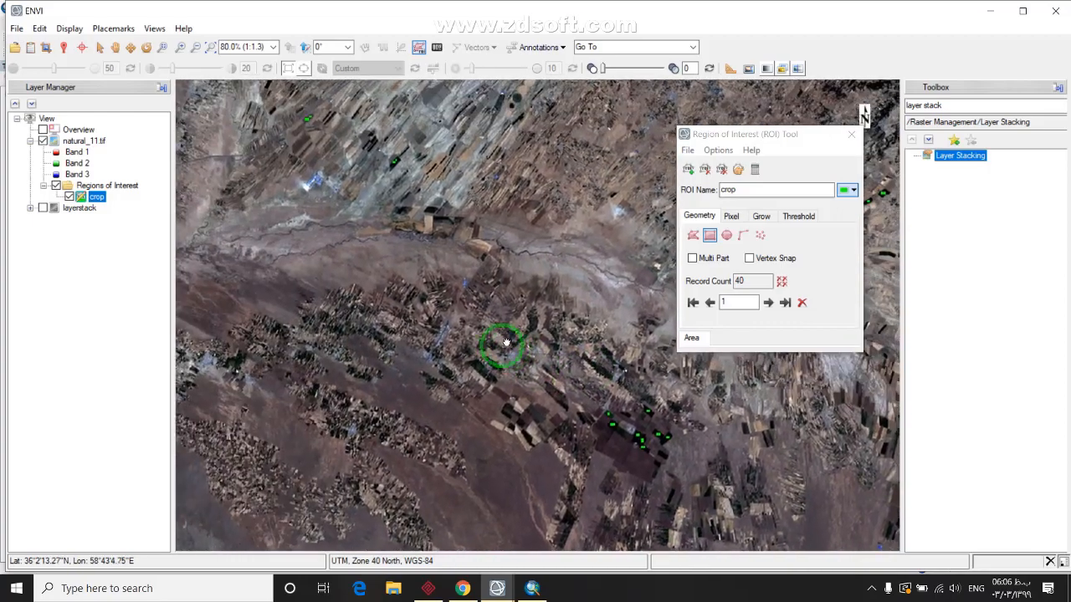
scroll(434, 174, up, 1)
scroll(419, 222, up, 10)
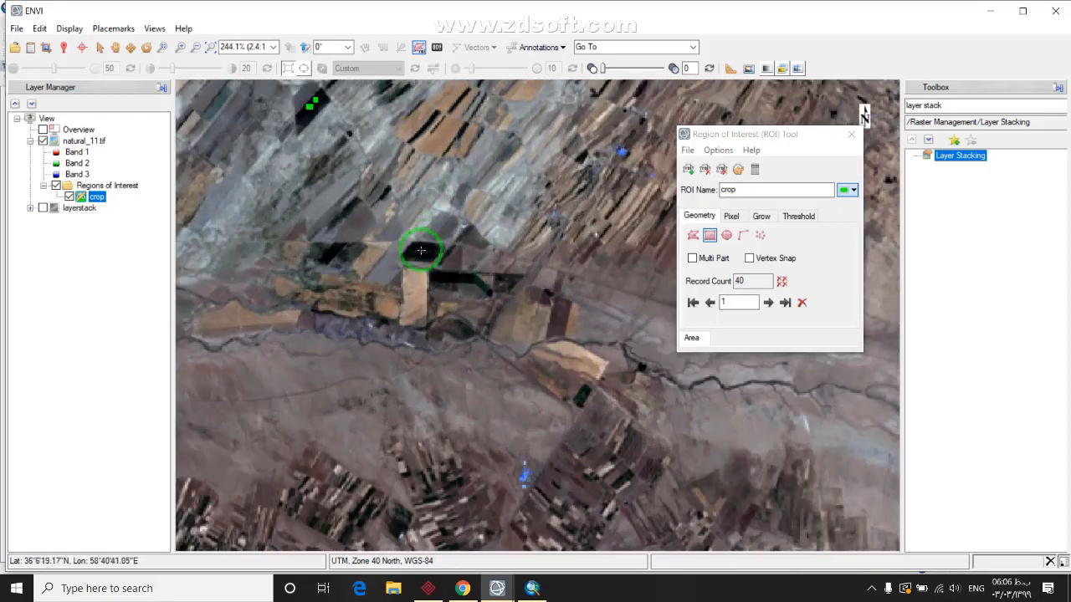
scroll(404, 268, up, 10)
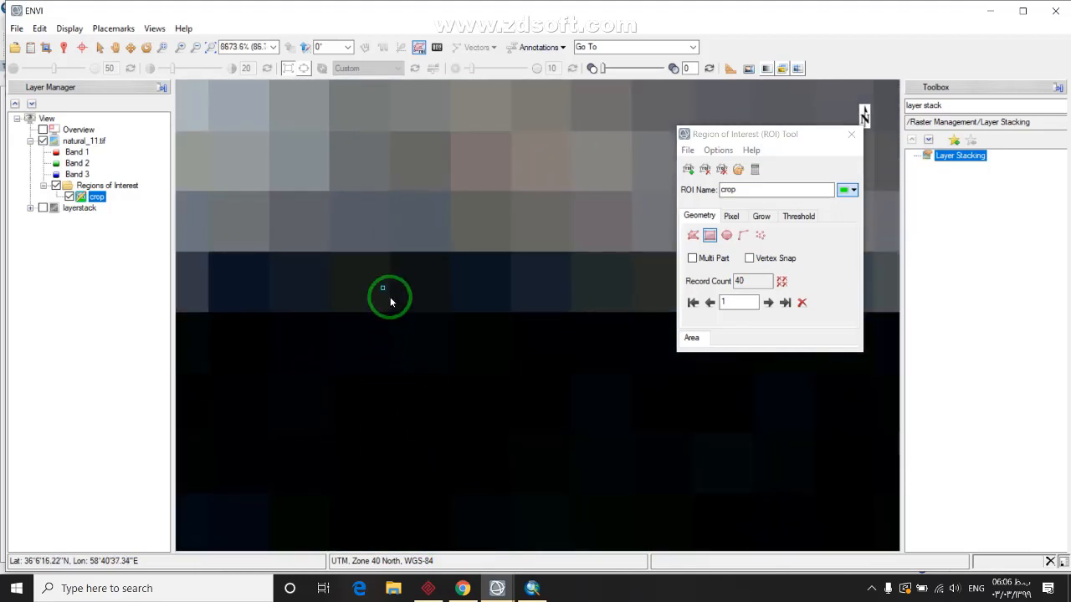
right_click(390, 300)
click(399, 309)
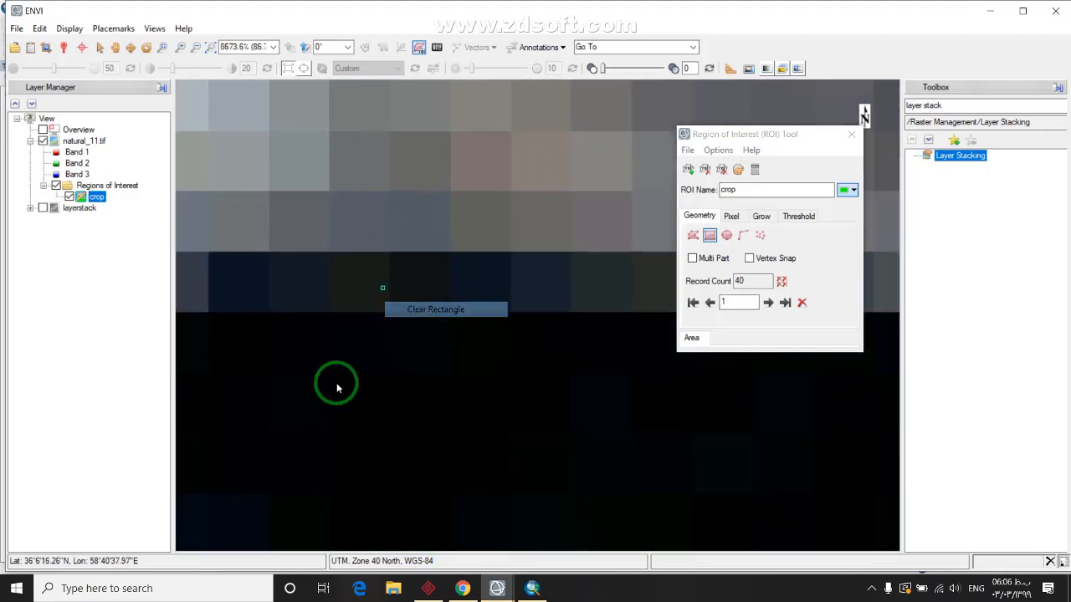
Draw a rectangle over the dark field north of the river, making 41 crop records
drag(269, 349, 453, 447)
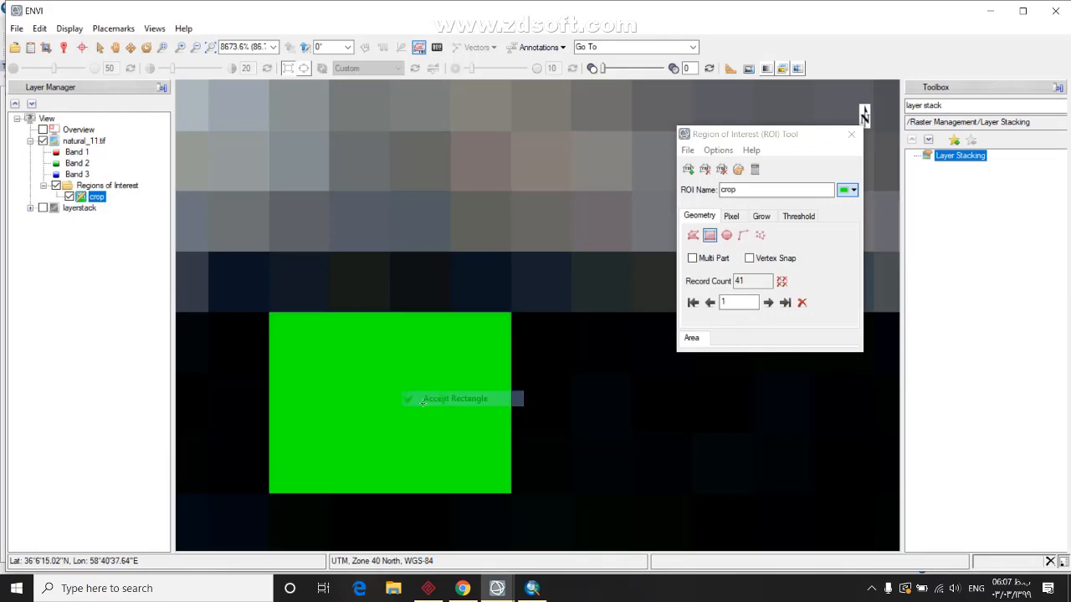
scroll(422, 400, down, 10)
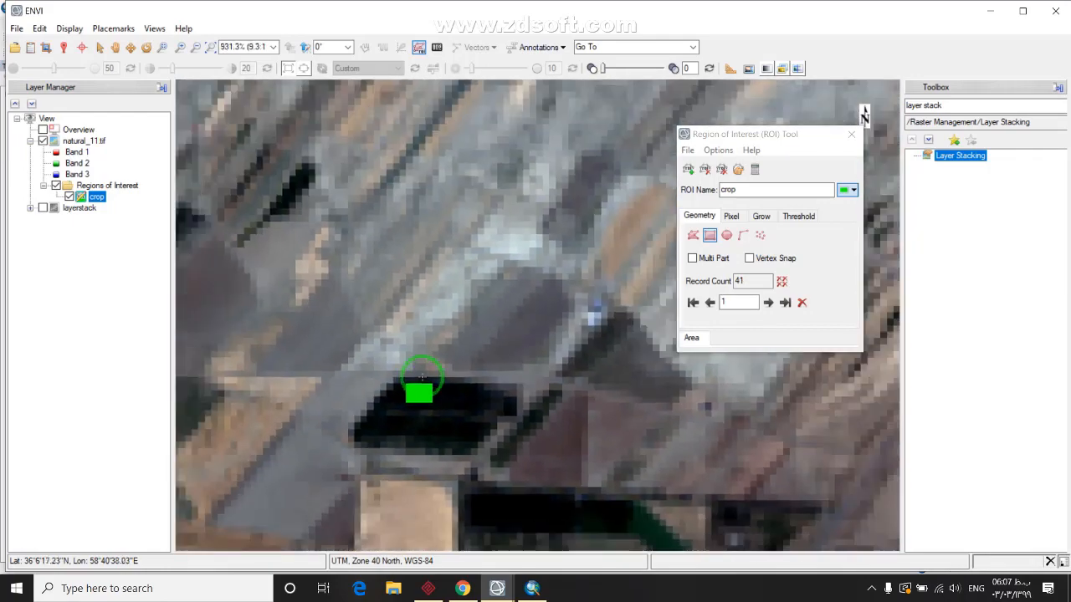
scroll(423, 378, down, 10)
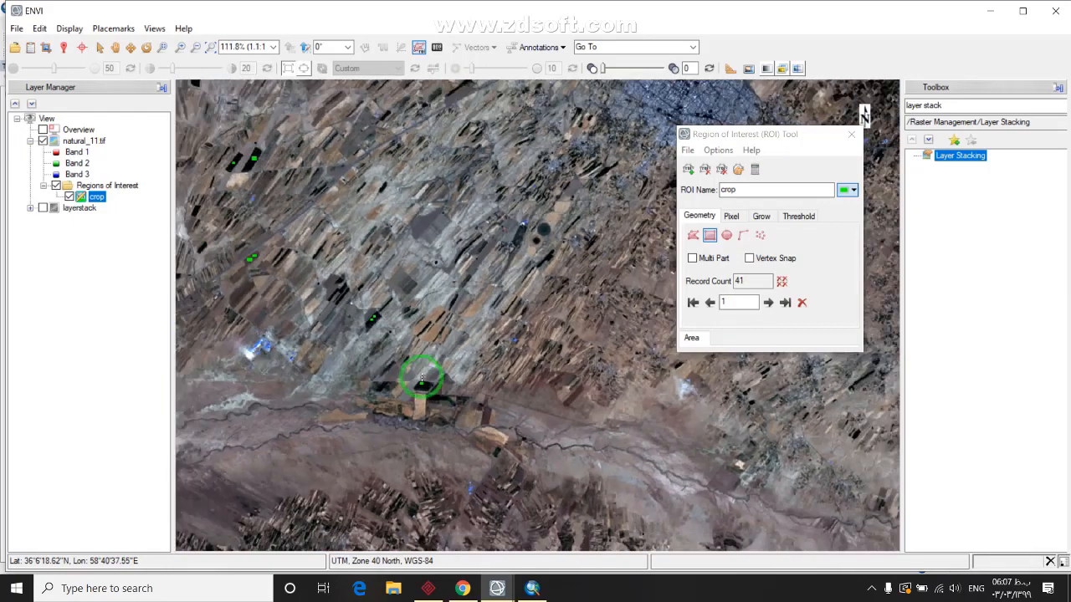
scroll(422, 378, down, 3)
drag(429, 253, 353, 376)
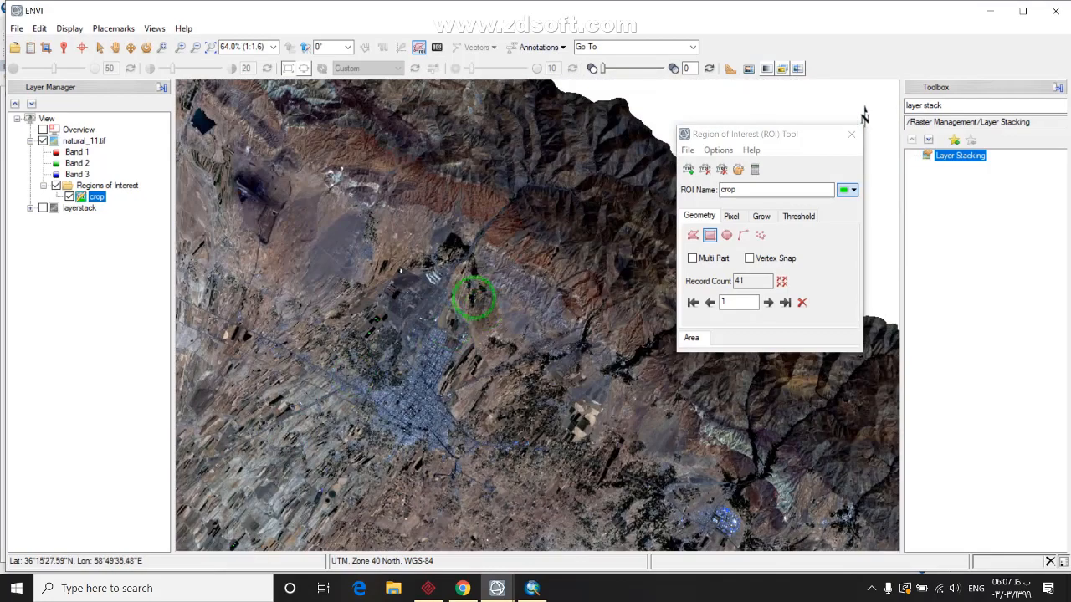
drag(412, 226, 558, 363)
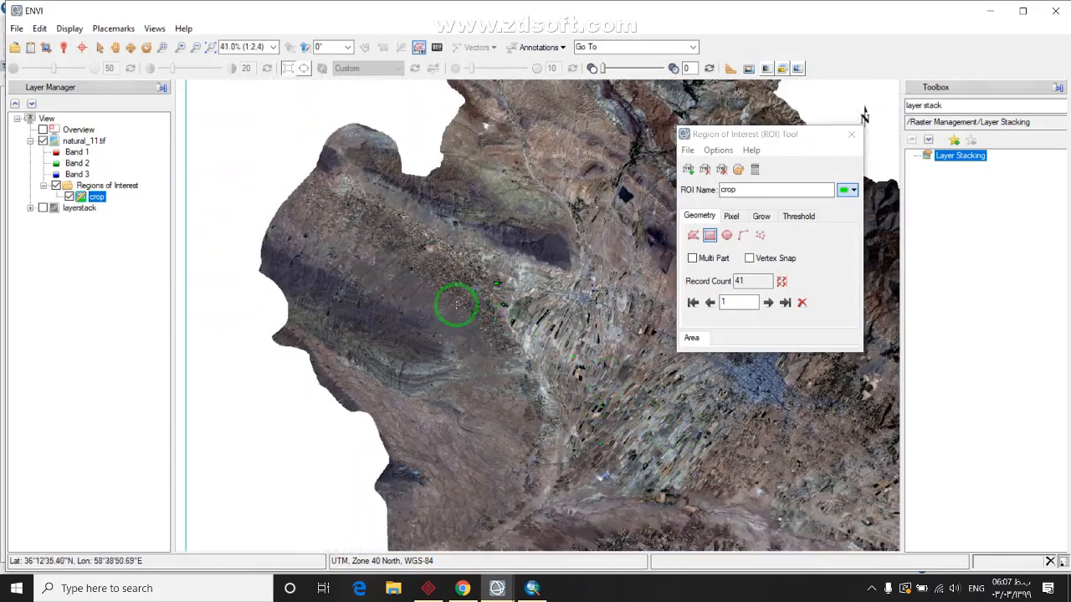
scroll(424, 299, down, 1)
scroll(509, 303, down, 3)
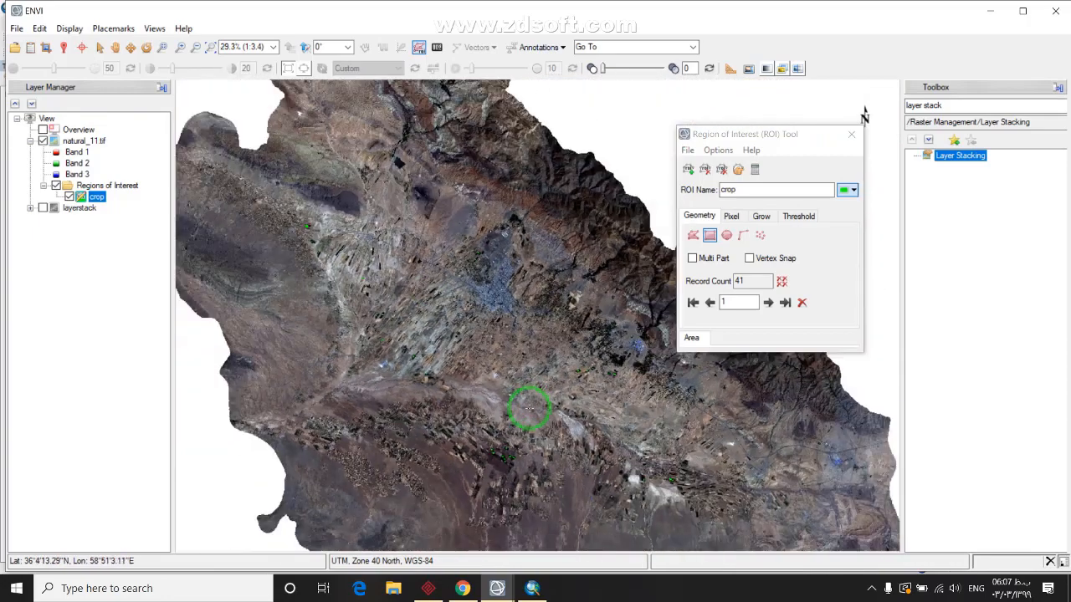
drag(575, 418, 494, 344)
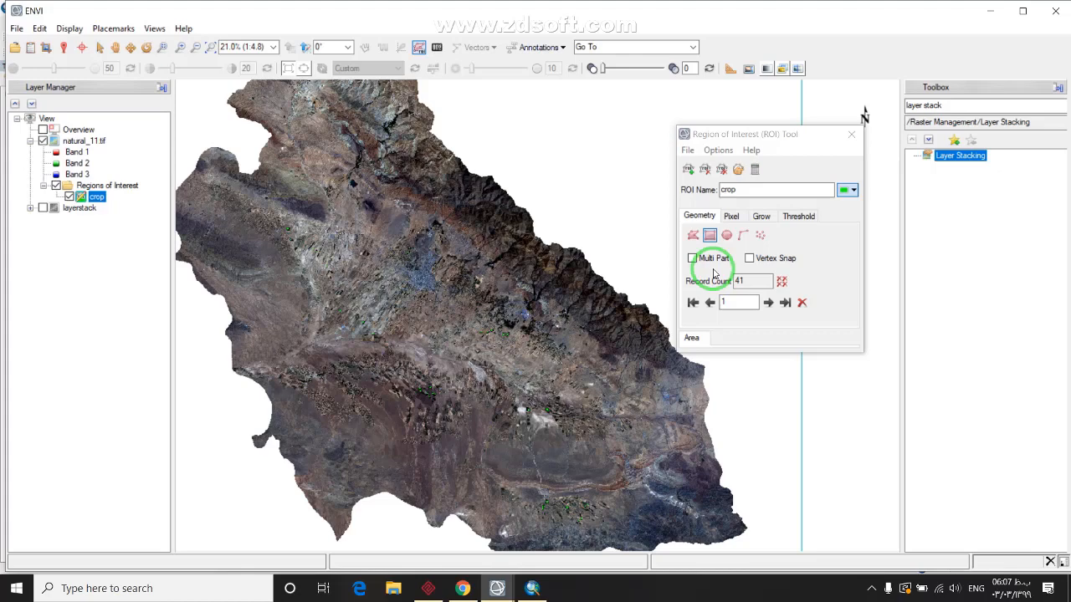
drag(393, 284, 418, 329)
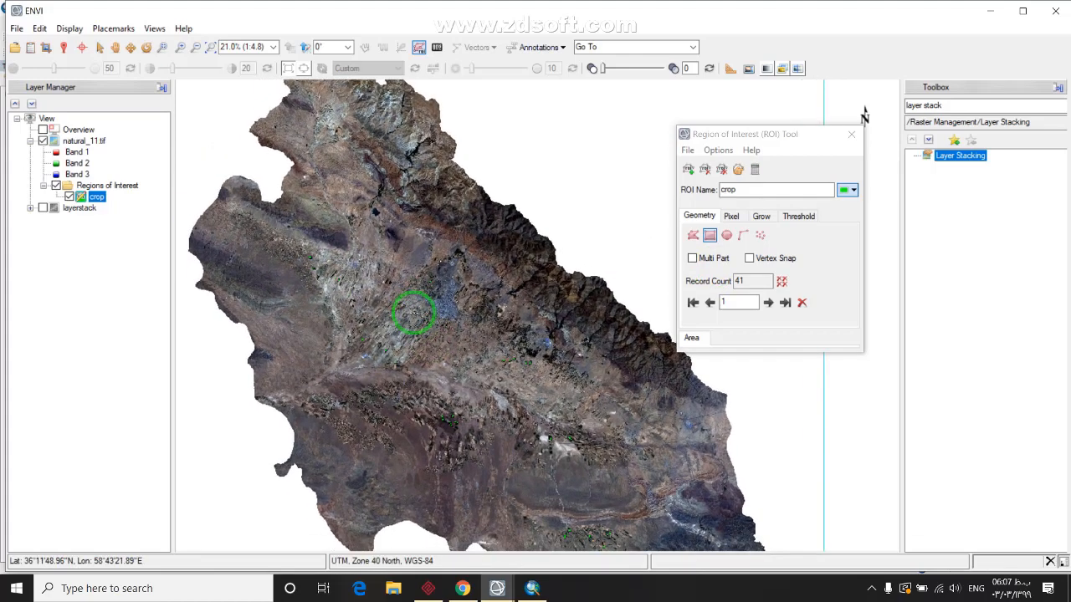
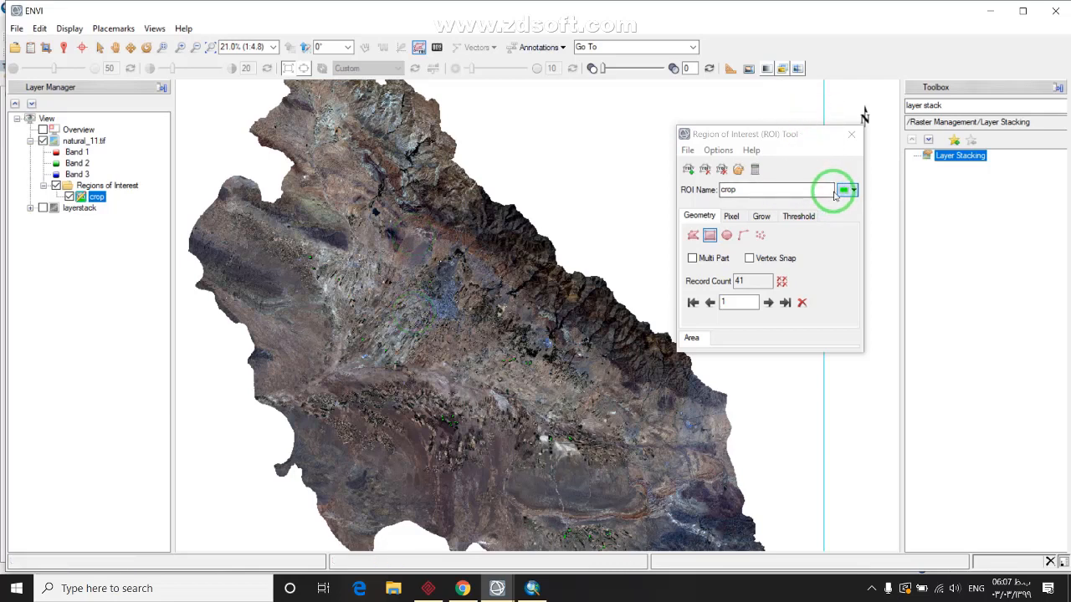
Create a new ROI named garden next to crop and colour it dark green
click(705, 173)
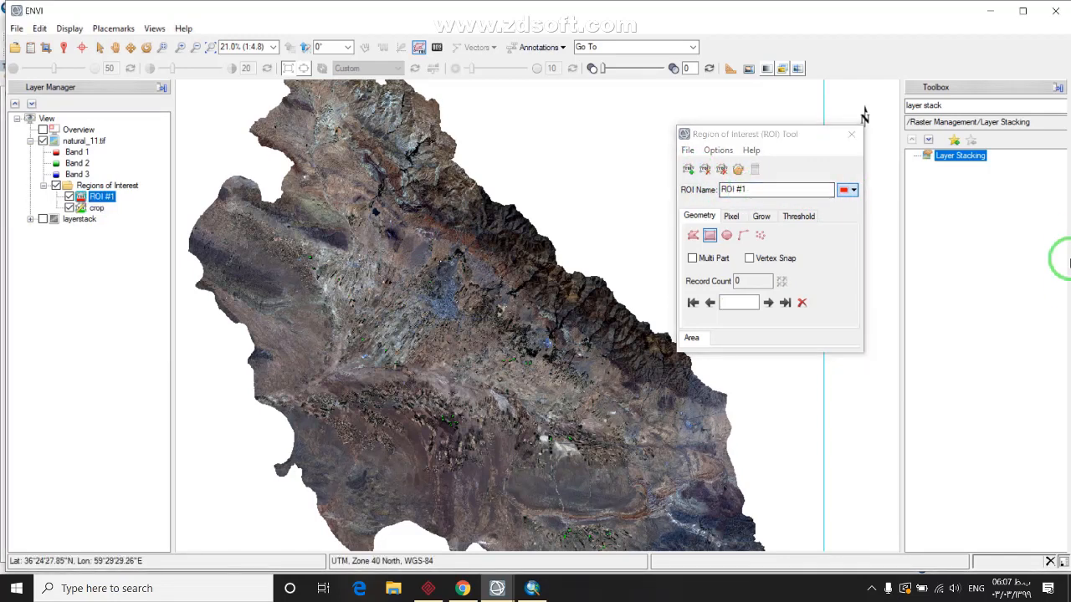
click(769, 191)
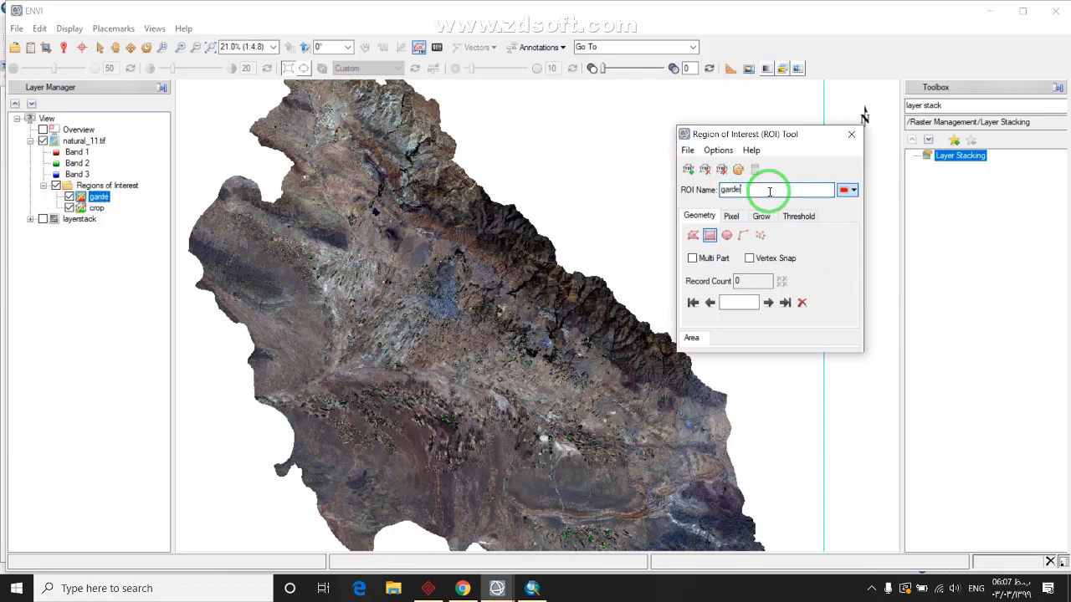
click(847, 191)
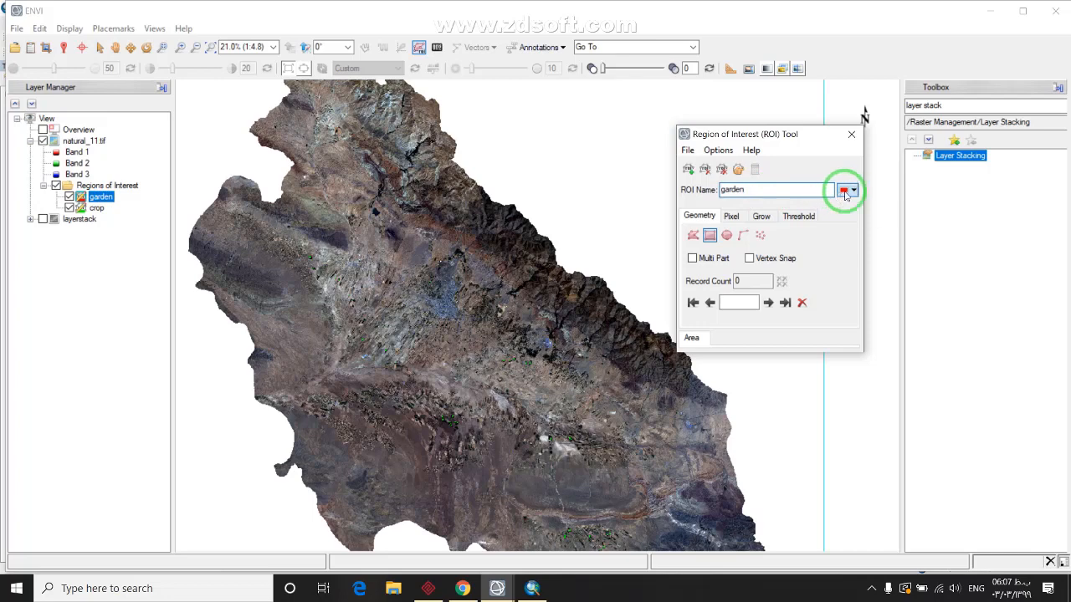
click(898, 229)
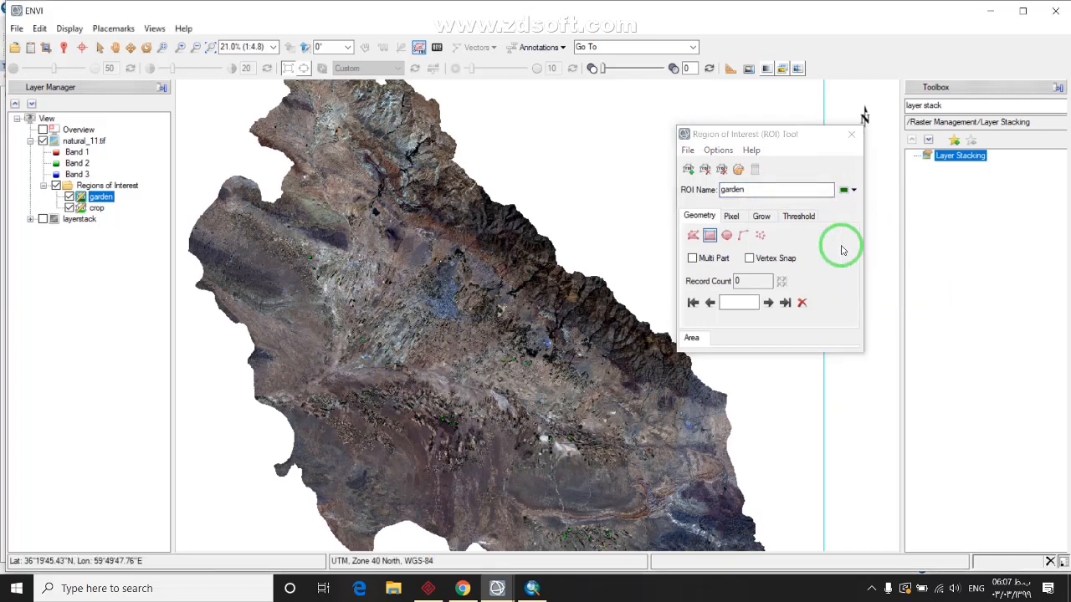
Zoom in on the dark vegetated mountain valley strip to about 931%
scroll(569, 298, up, 8)
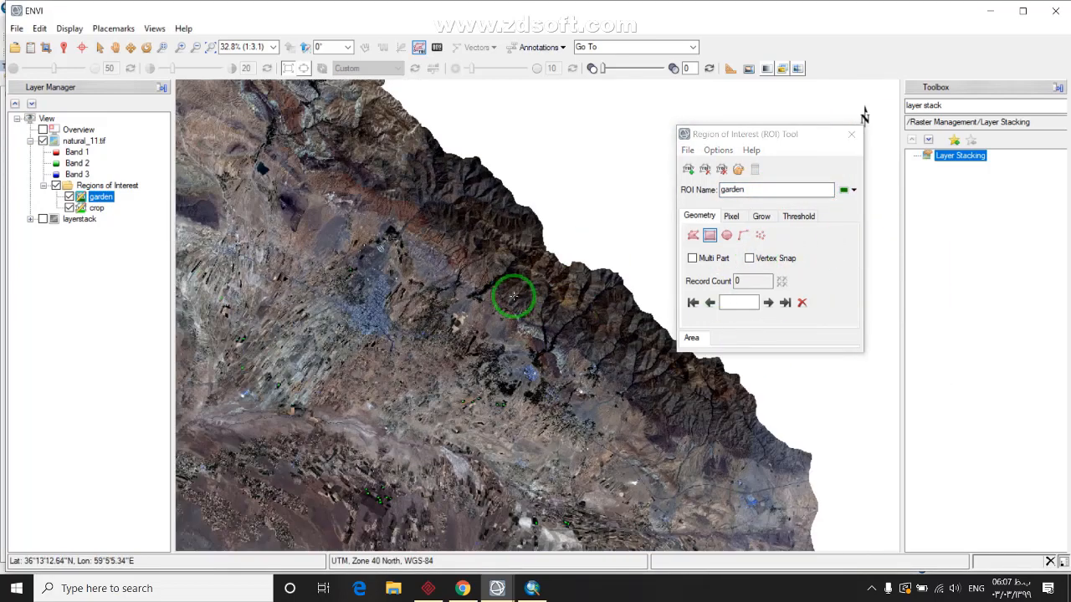
scroll(410, 291, up, 6)
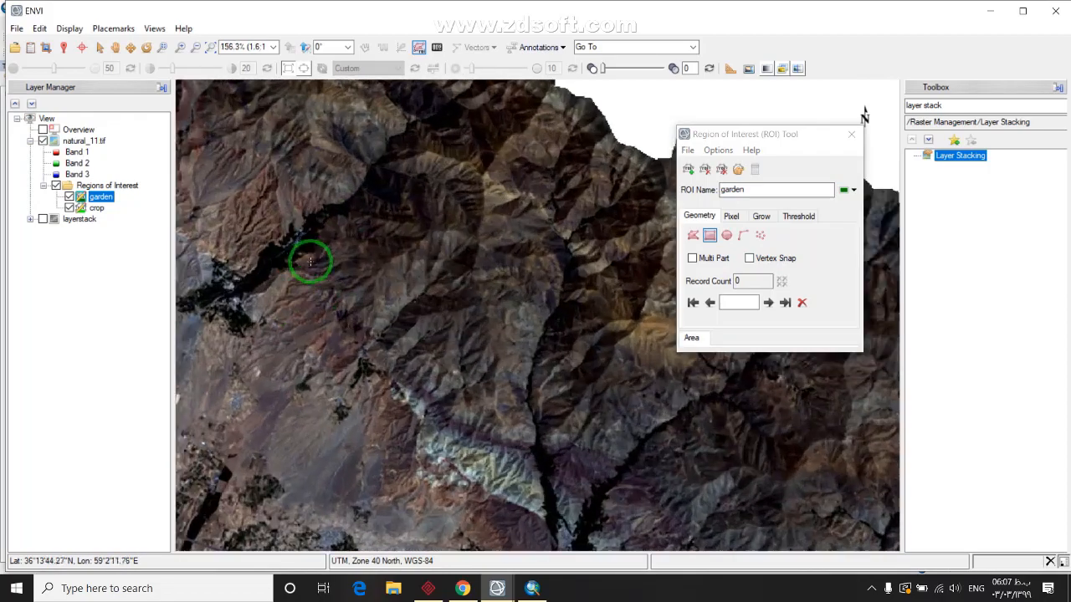
scroll(364, 256, up, 1)
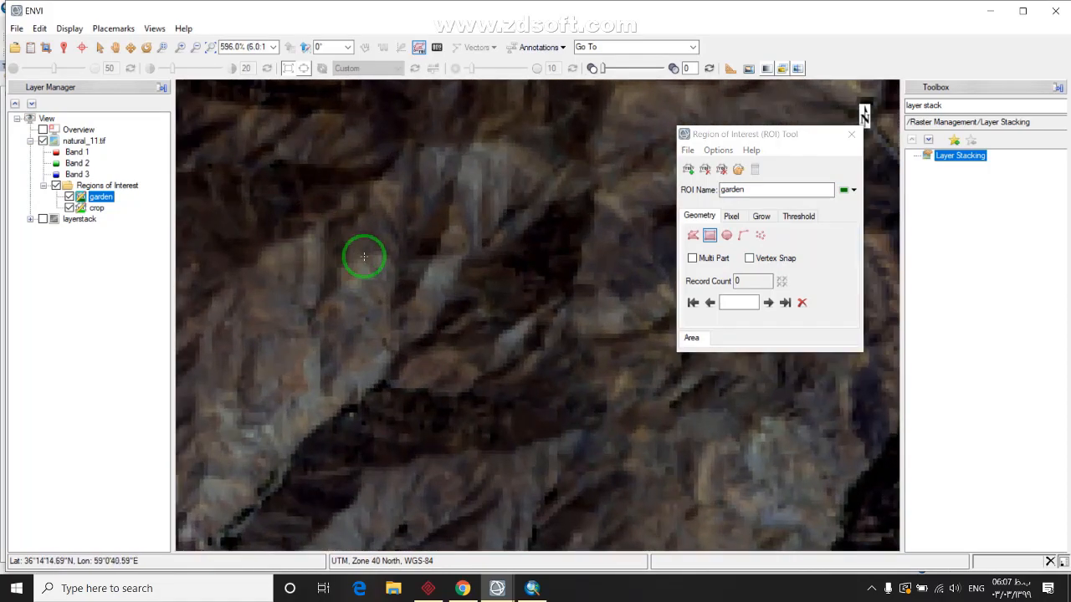
scroll(365, 279, down, 11)
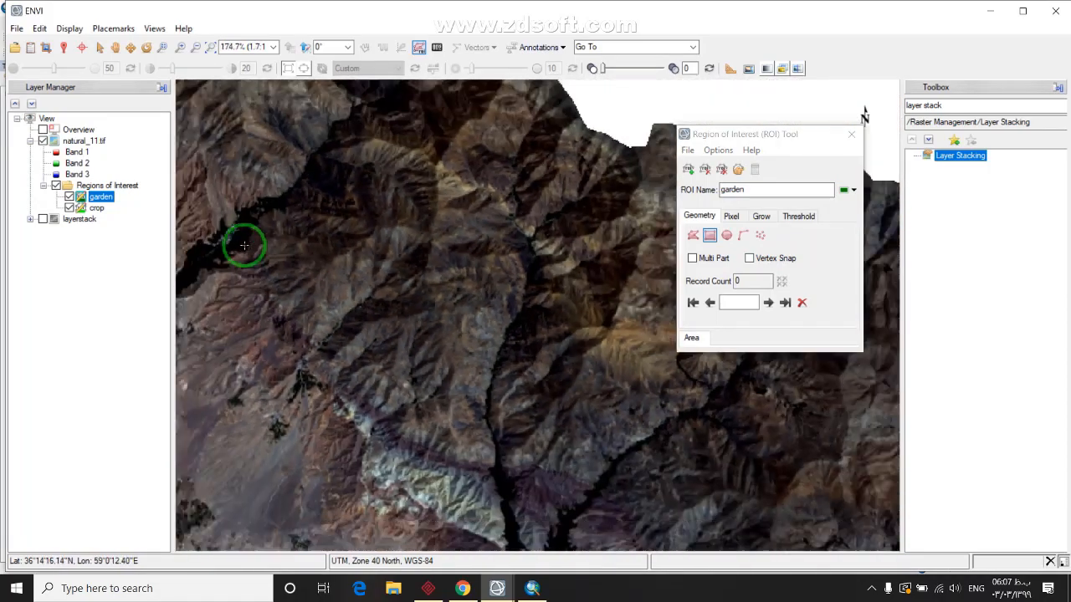
scroll(299, 279, up, 4)
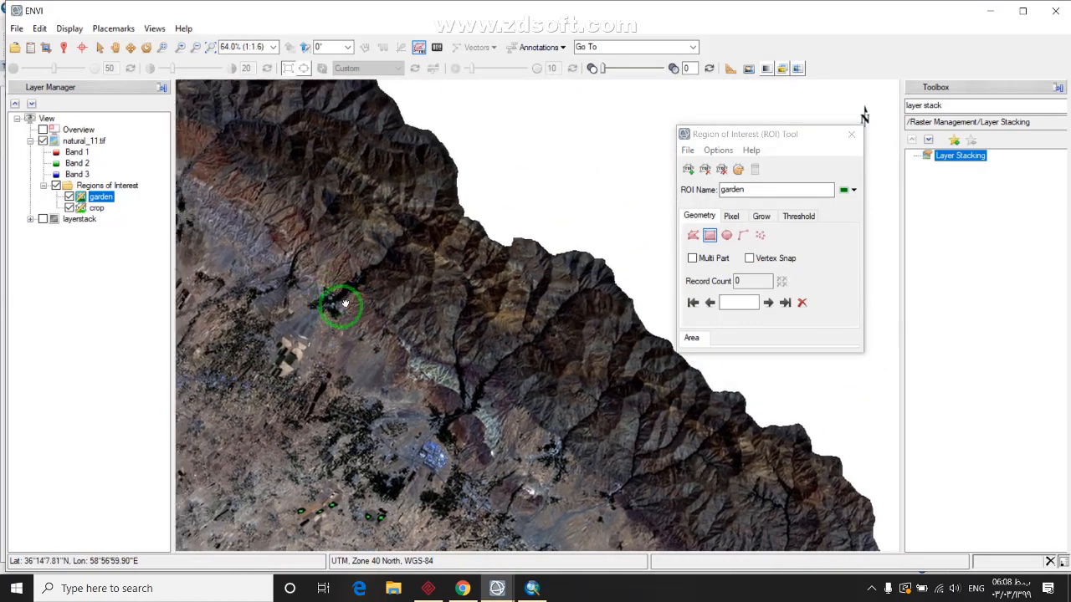
scroll(370, 335, up, 6)
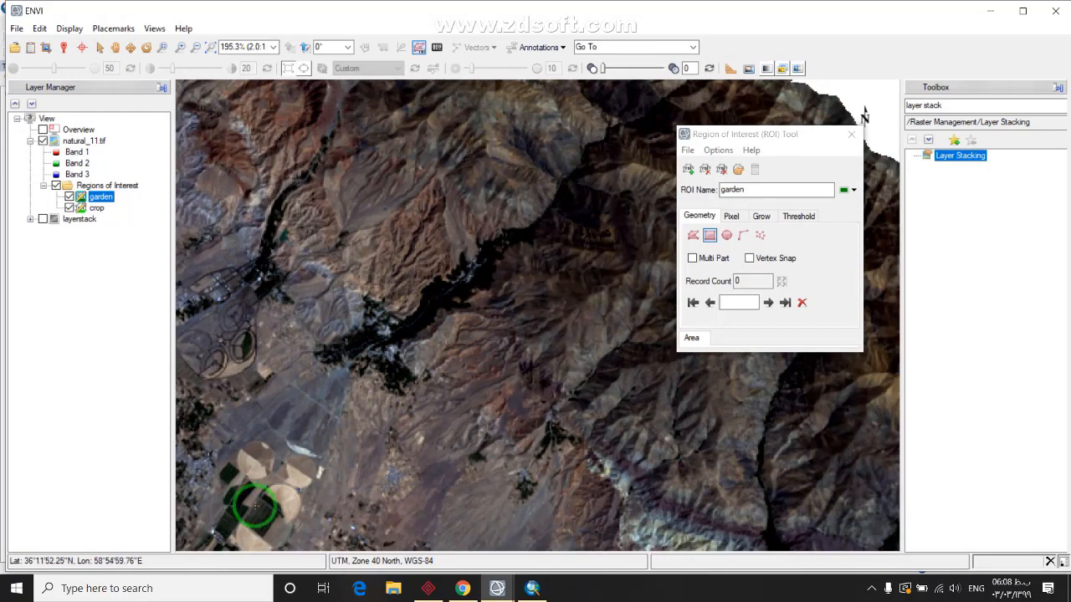
scroll(437, 365, up, 7)
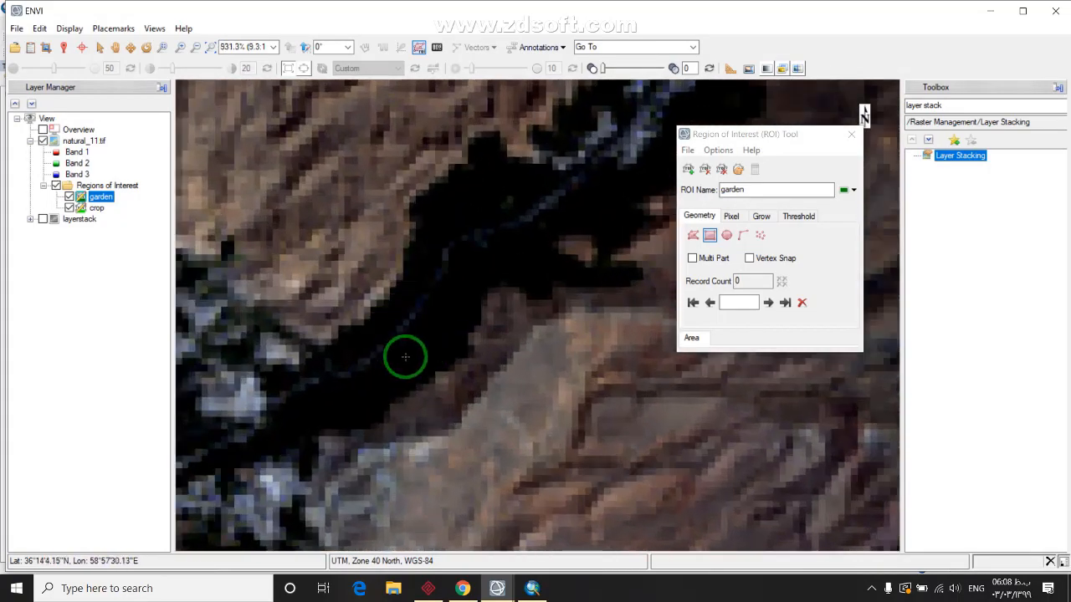
scroll(404, 358, down, 2)
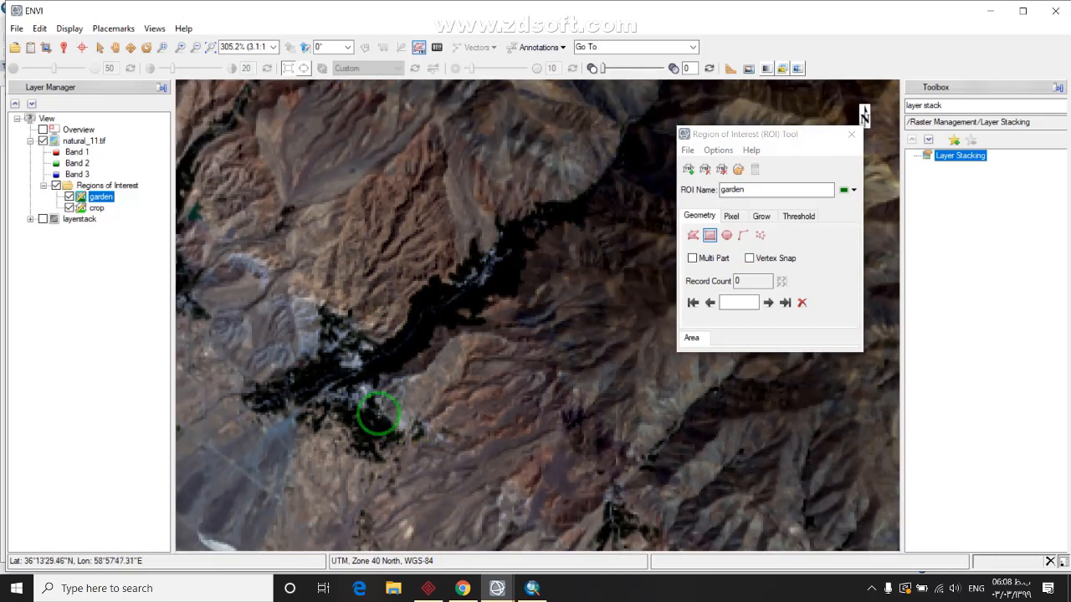
scroll(316, 295, down, 6)
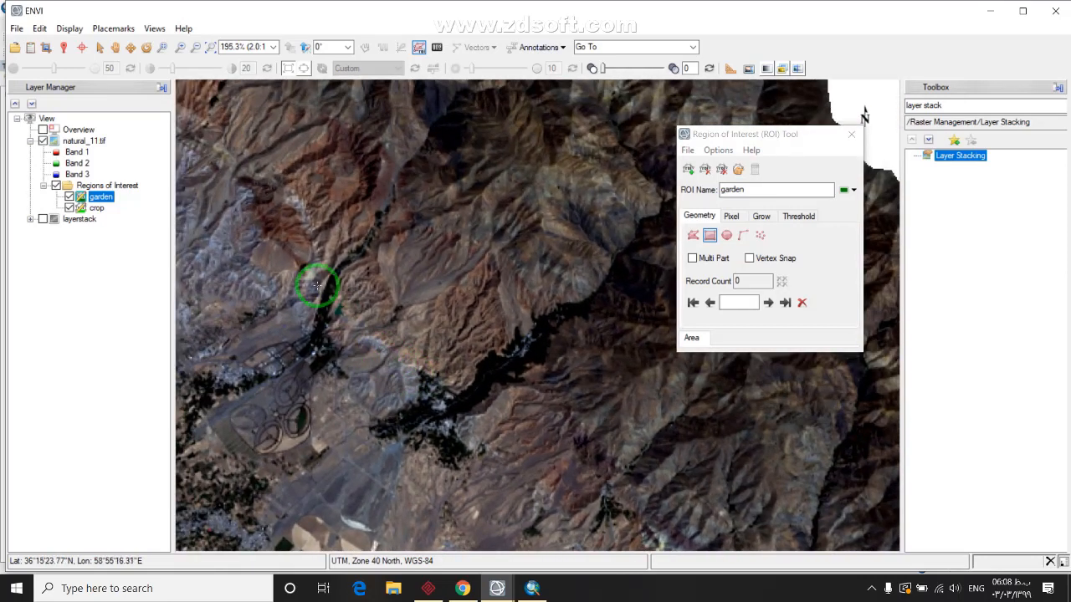
scroll(452, 384, up, 14)
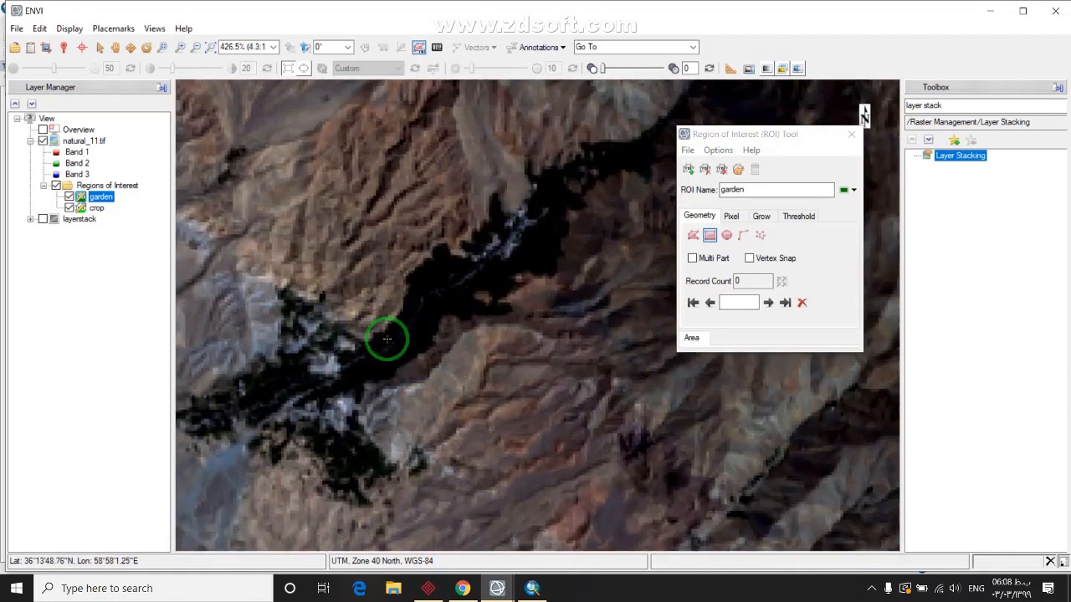
scroll(398, 346, up, 1)
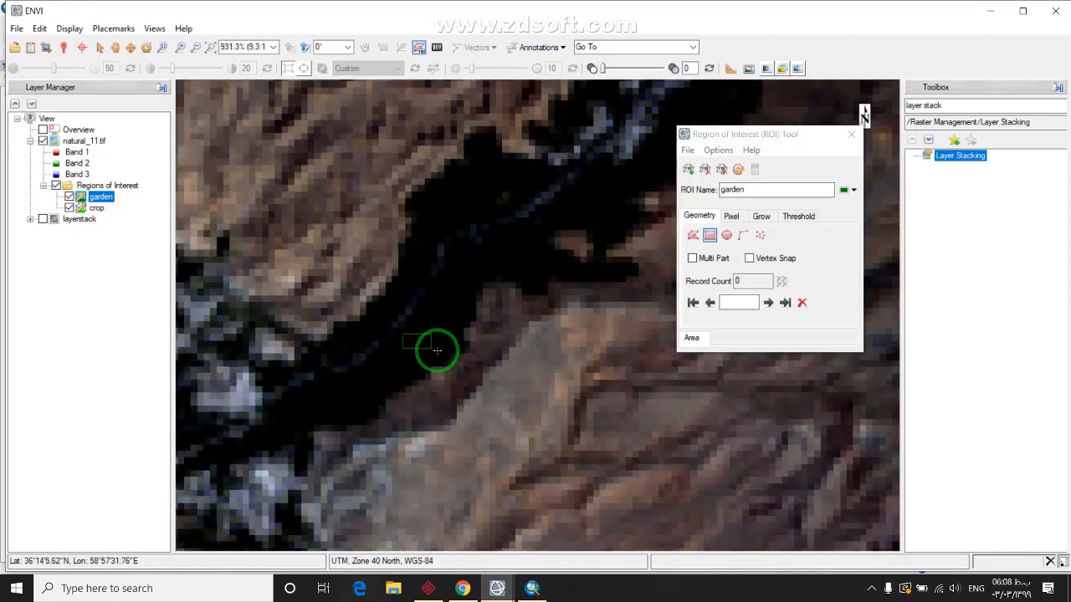
Finish the first garden rectangle and accept it, plus another over dark vegetation
double_click(435, 353)
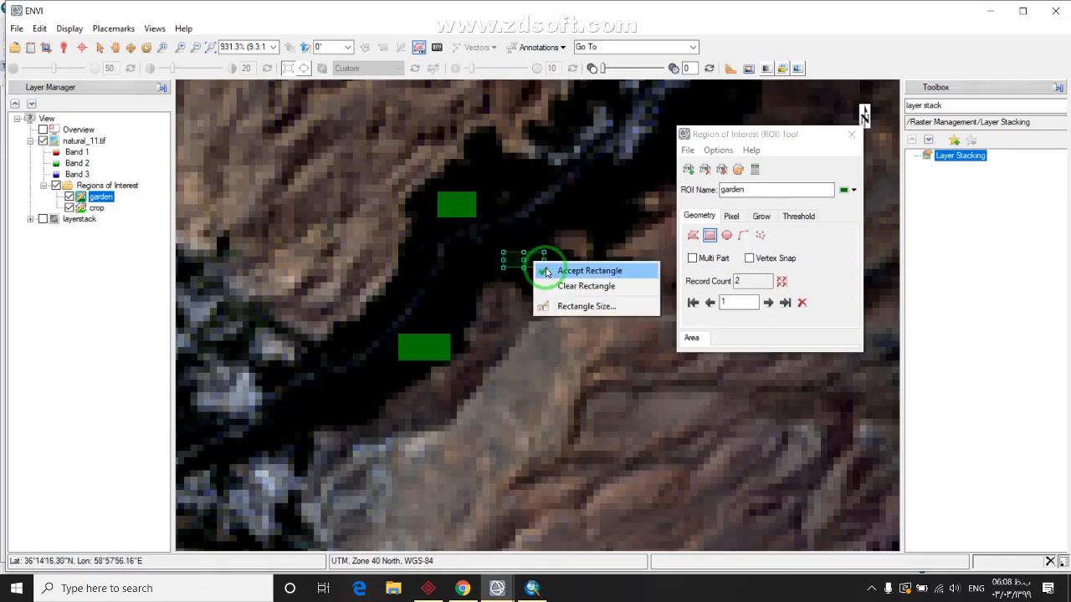
drag(334, 428, 423, 338)
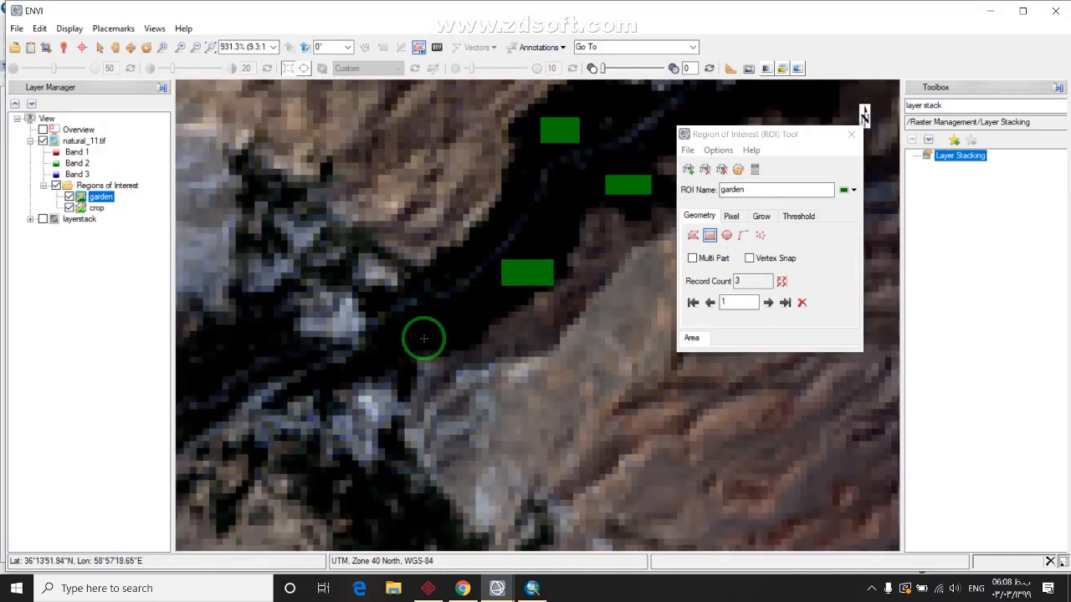
right_click(477, 337)
click(506, 338)
scroll(430, 426, down, 5)
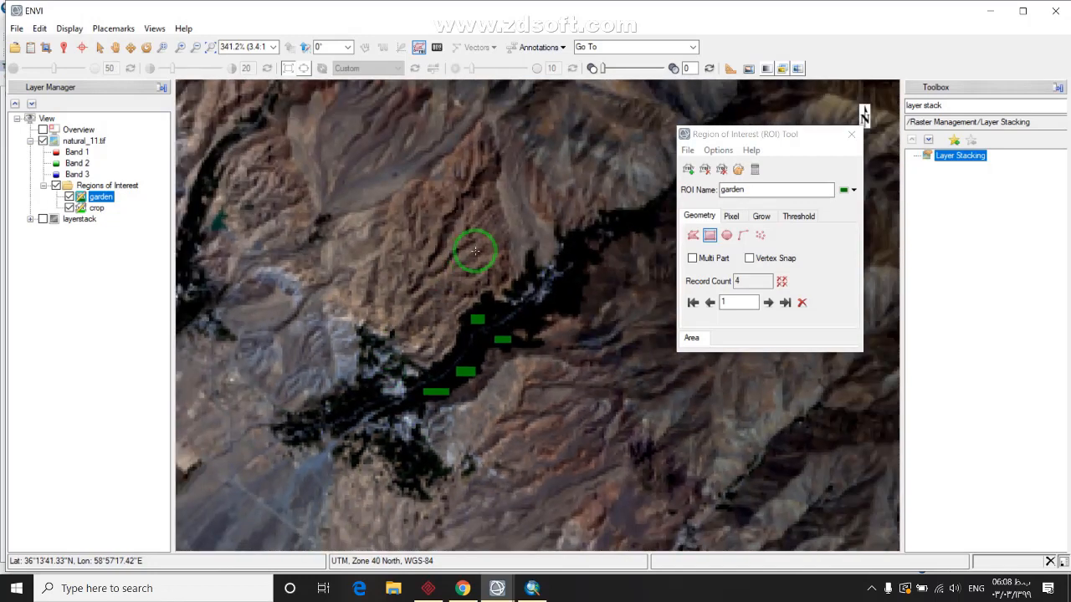
scroll(437, 297, up, 4)
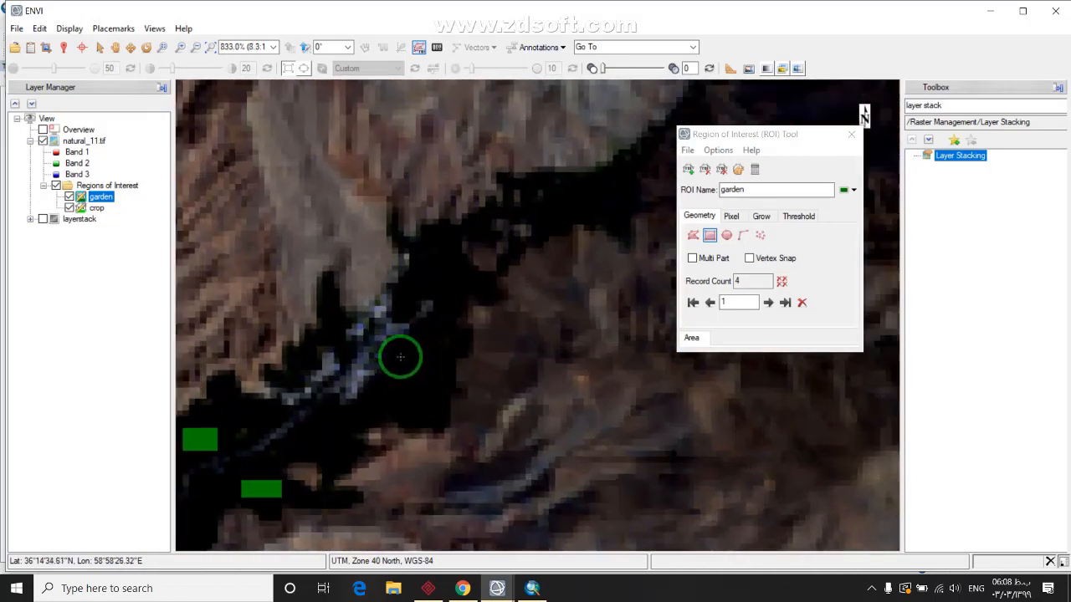
scroll(402, 359, up, 3)
drag(405, 375, 456, 436)
right_click(437, 413)
click(443, 416)
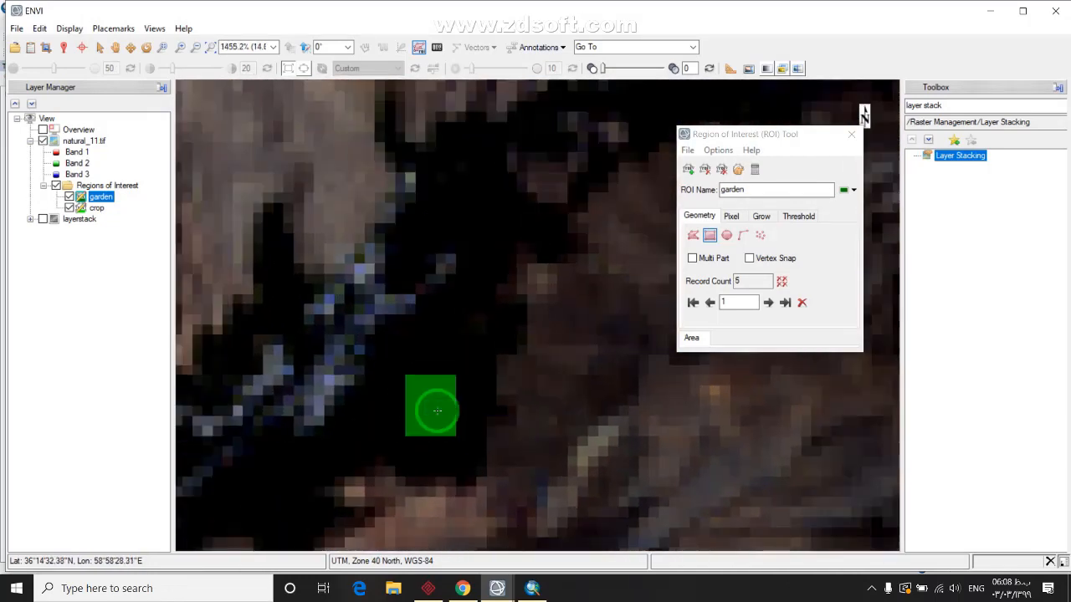
Outline a garden sample inside the dark valley and accept it into the ROI
scroll(437, 411, down, 10)
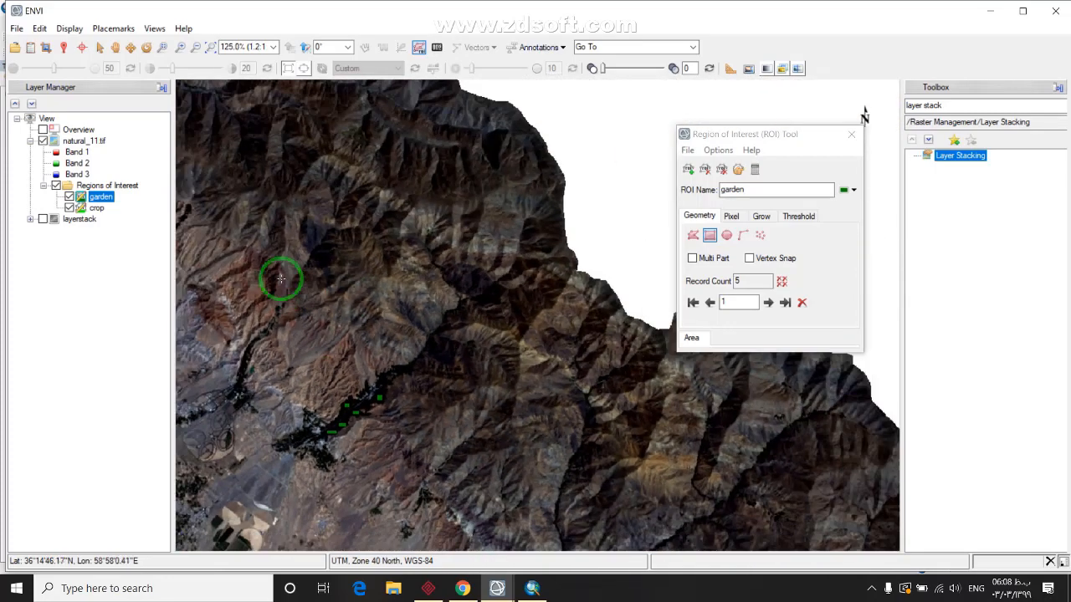
scroll(281, 279, down, 1)
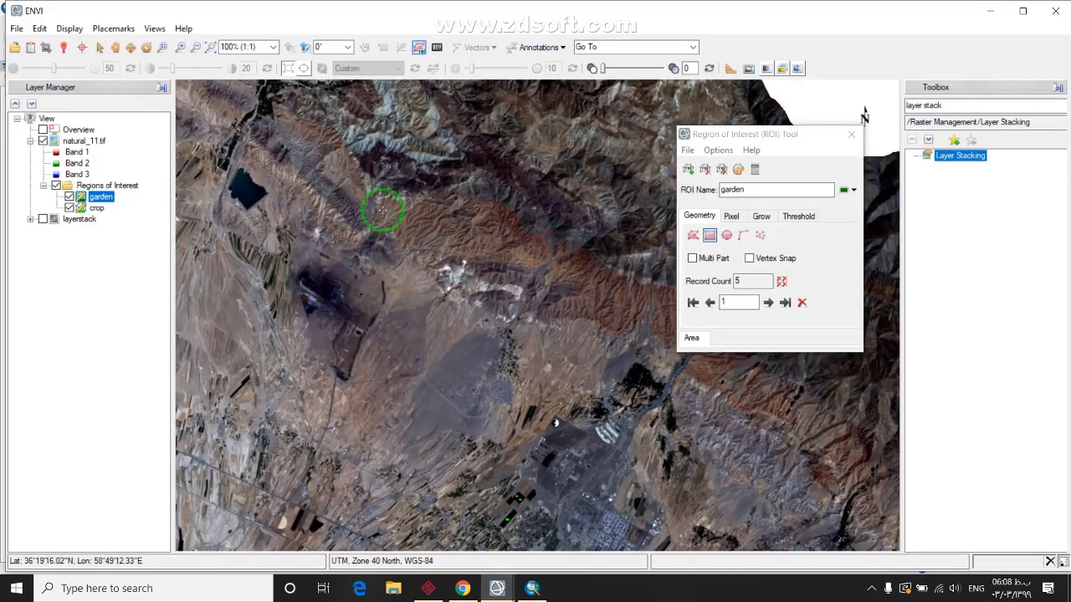
scroll(383, 210, down, 2)
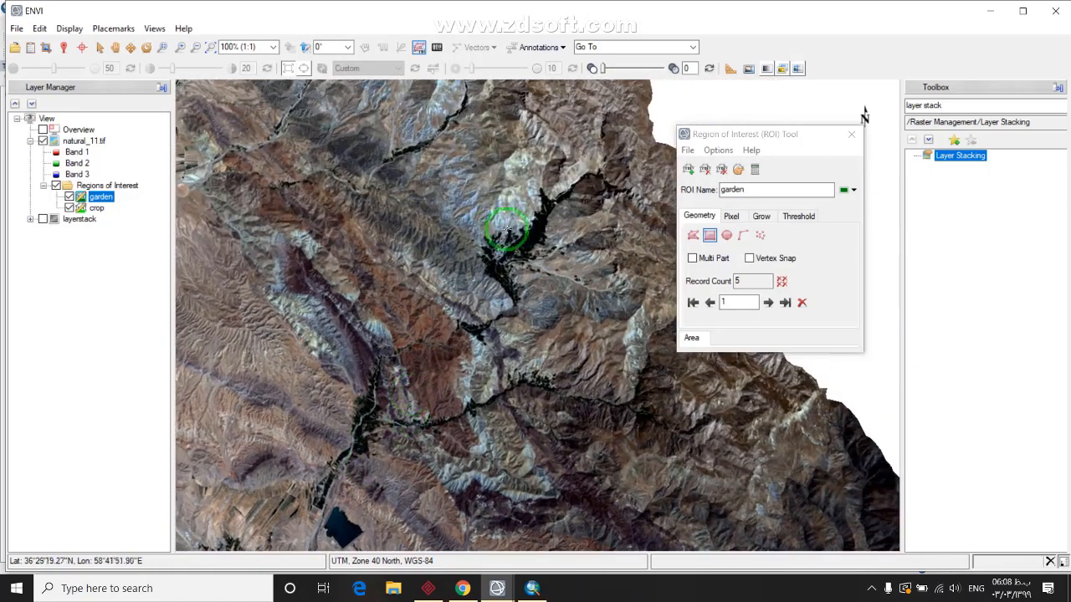
scroll(505, 230, up, 8)
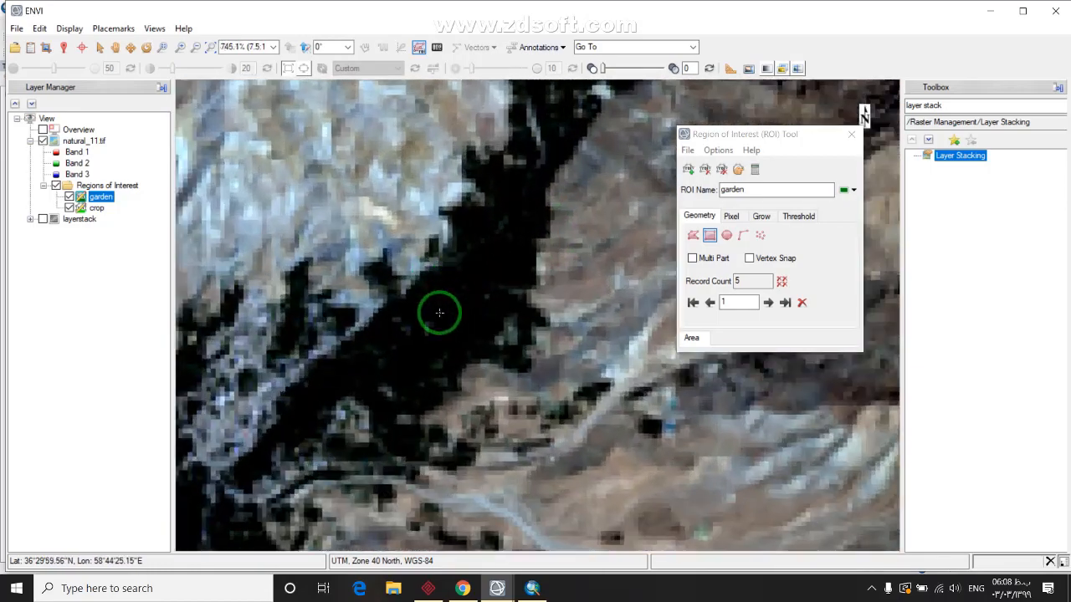
scroll(440, 312, up, 6)
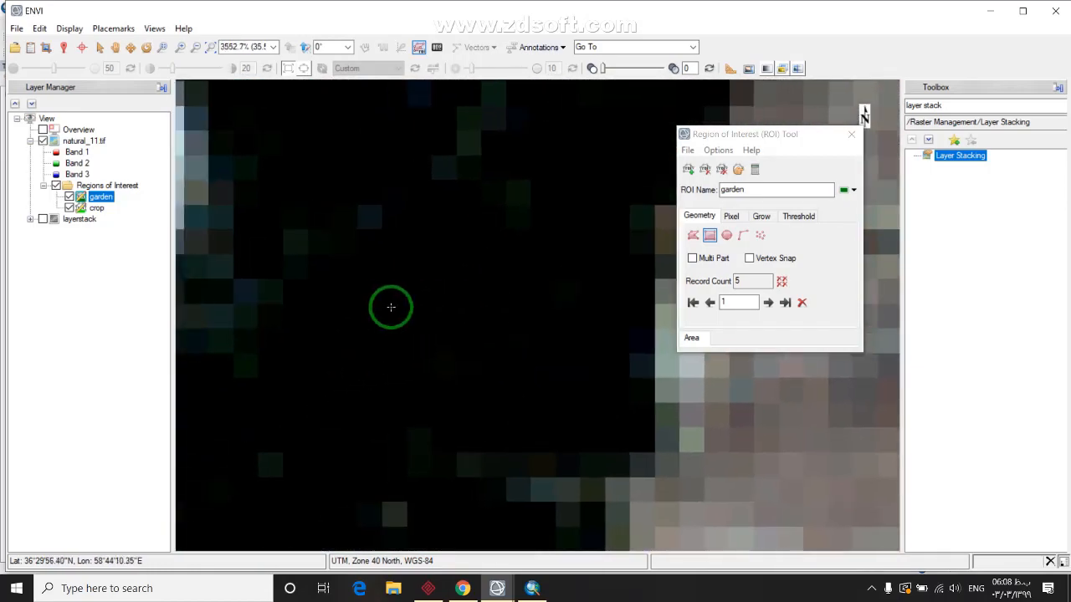
drag(546, 379, 566, 380)
right_click(524, 339)
drag(374, 452, 511, 222)
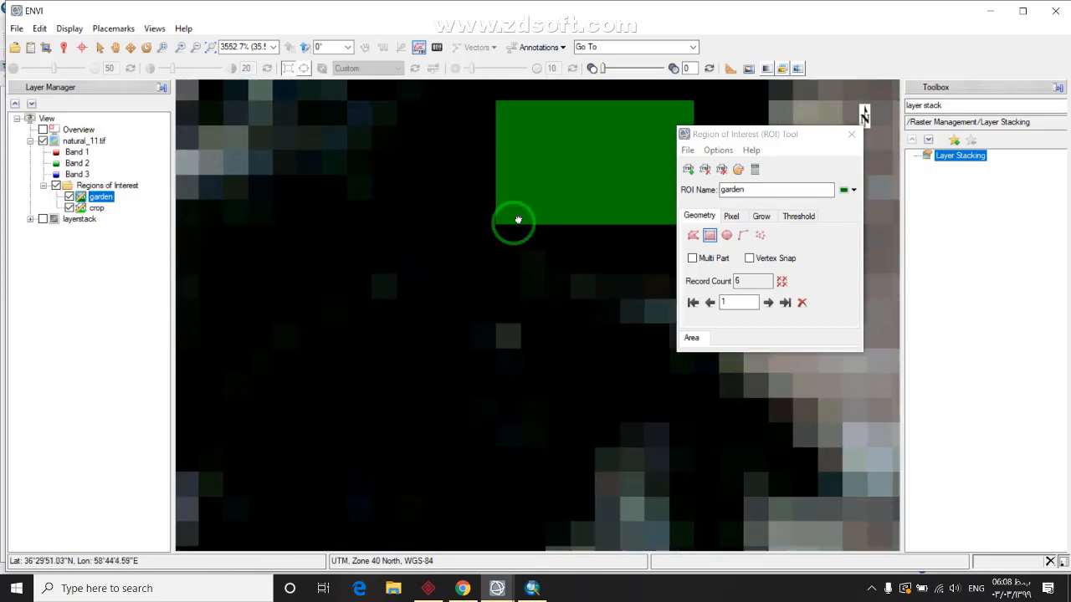
right_click(395, 385)
click(423, 383)
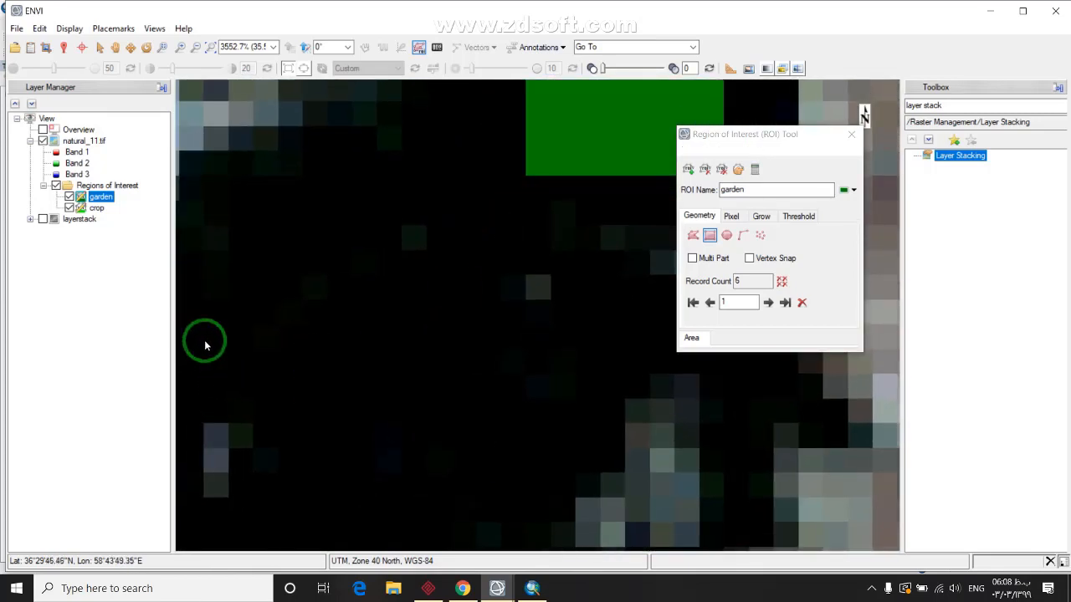
Pan down across the dark area and accept two more garden rectangles
drag(449, 94, 486, 408)
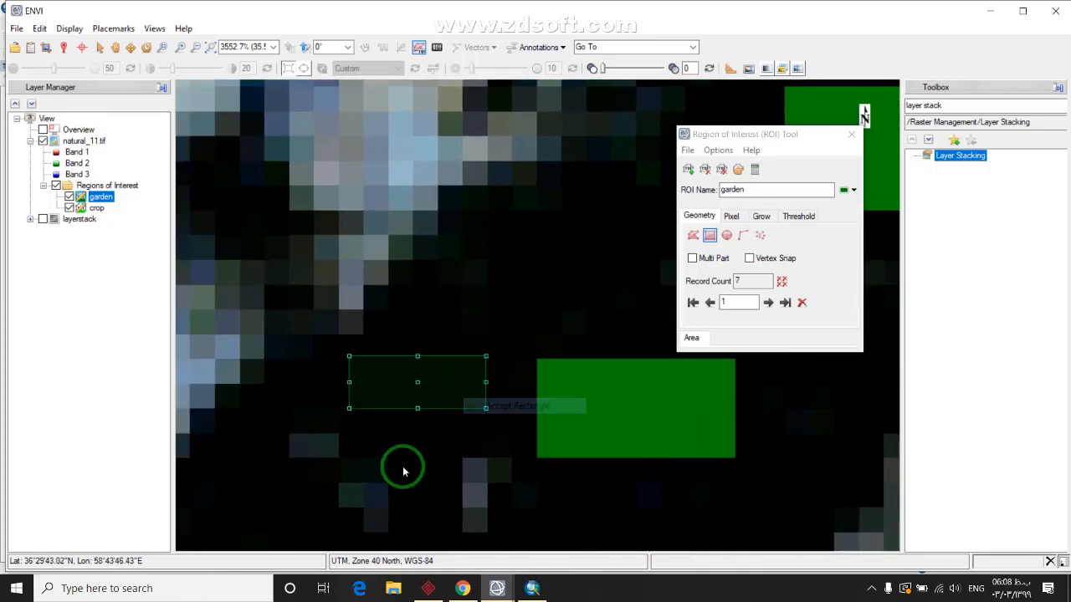
drag(402, 473, 494, 231)
right_click(492, 455)
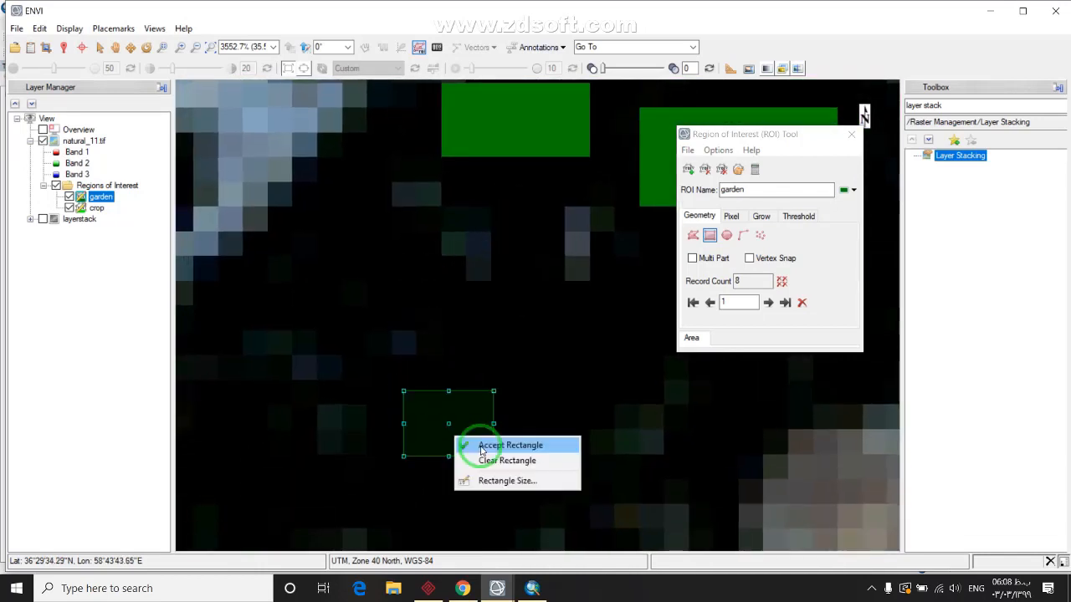
click(502, 443)
drag(510, 449, 482, 263)
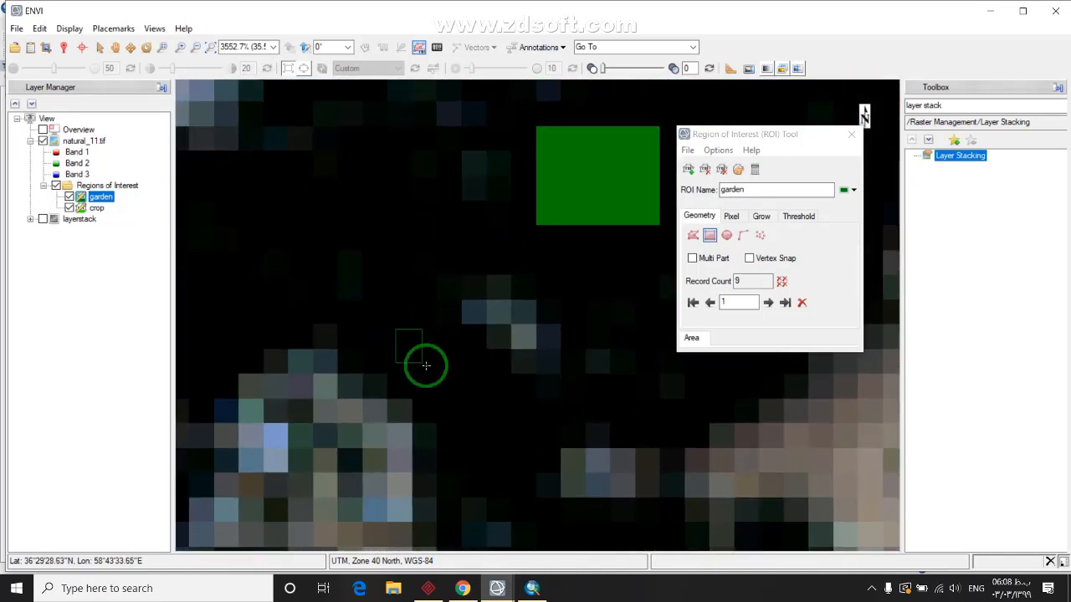
click(432, 356)
Add two more rectangles over nearby vegetation patches, bringing garden to 13 records
drag(222, 231, 521, 293)
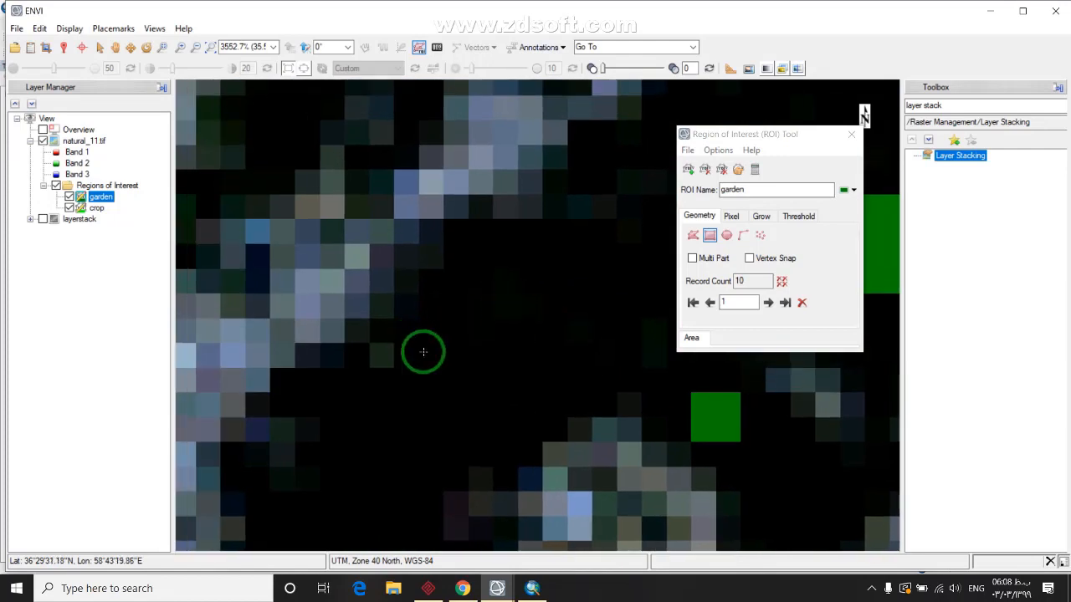
drag(445, 398, 510, 128)
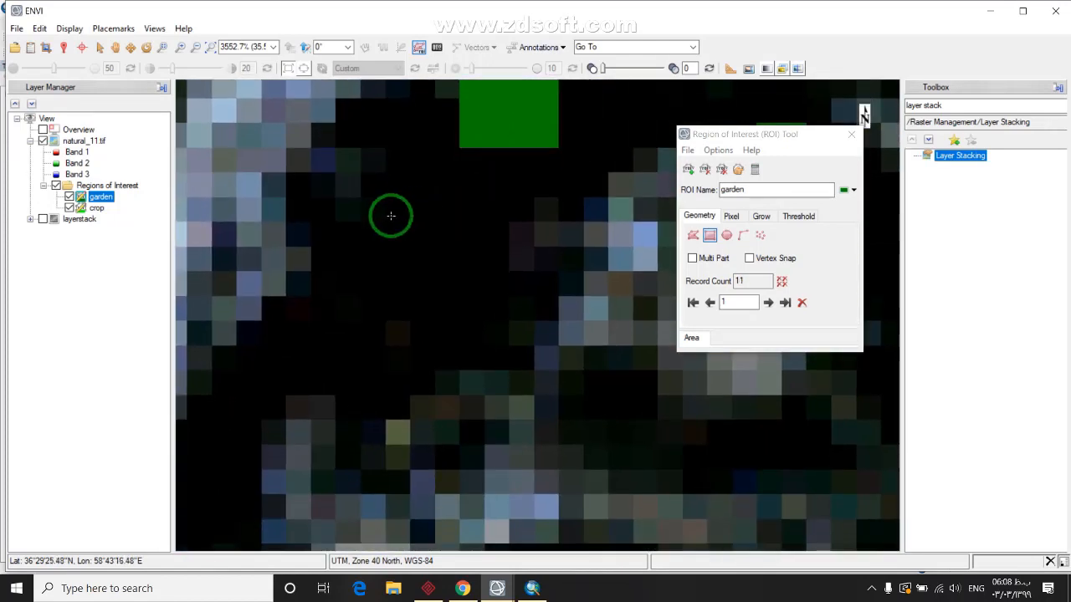
drag(390, 215, 454, 293)
right_click(405, 260)
click(426, 273)
mouse_move(303, 354)
mouse_down()
mouse_move(337, 313)
mouse_move(358, 373)
mouse_move(384, 381)
mouse_up()
right_click(365, 372)
click(389, 378)
scroll(311, 385, down, 6)
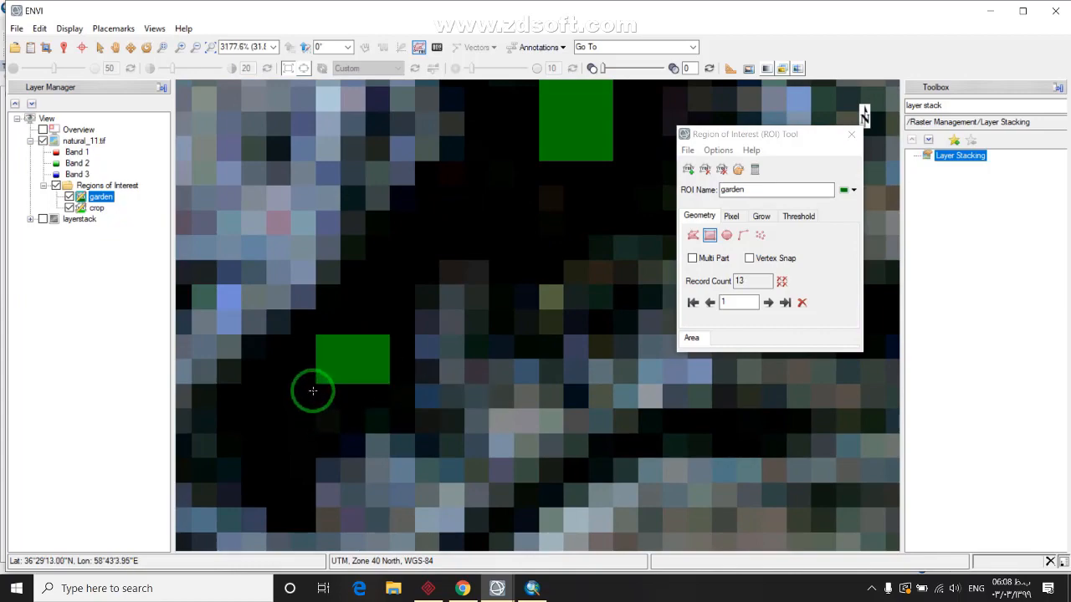
Move to the mountain ridge valleys and accept a garden rectangle there
scroll(309, 375, down, 8)
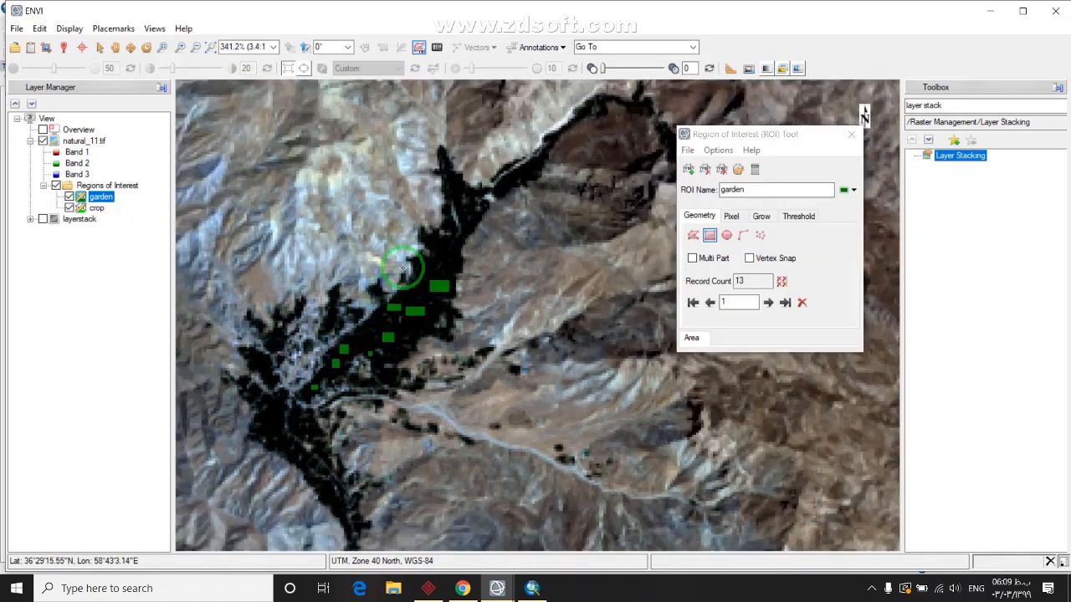
scroll(428, 268, down, 5)
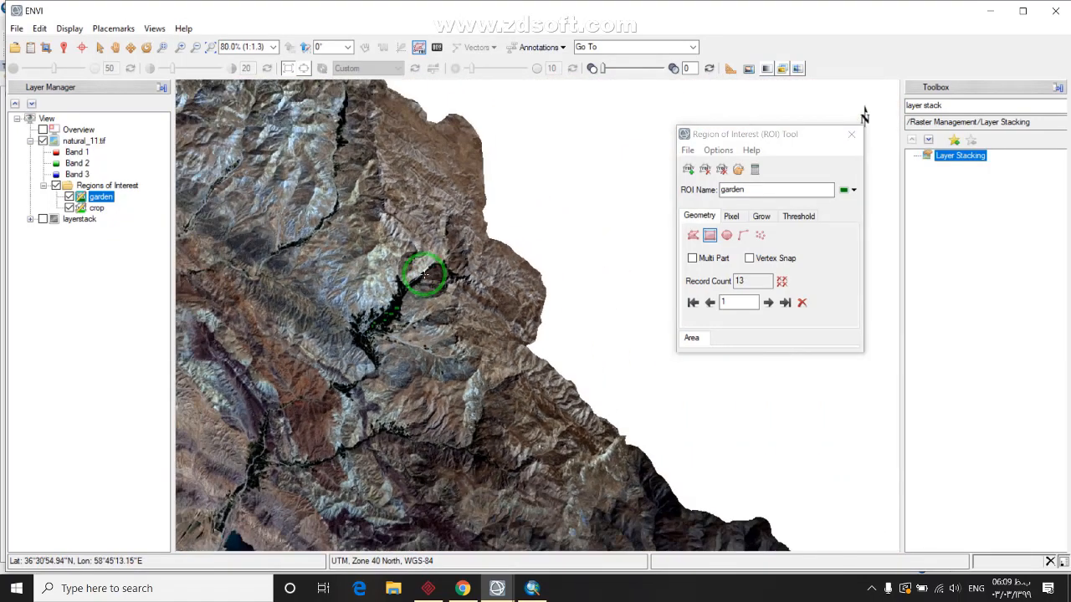
scroll(380, 288, down, 1)
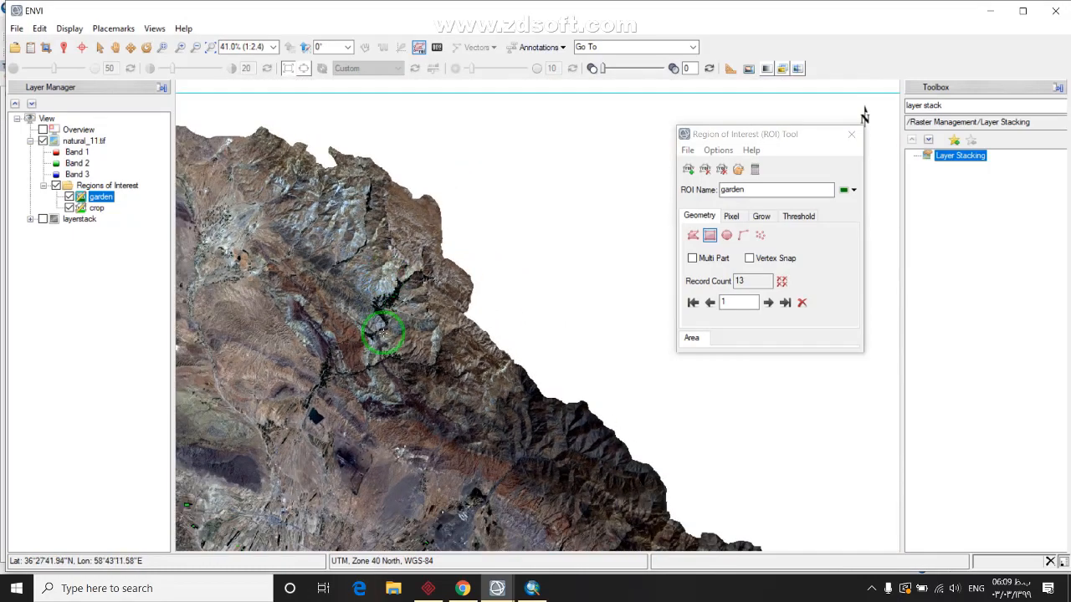
drag(404, 448, 451, 335)
drag(614, 387, 636, 441)
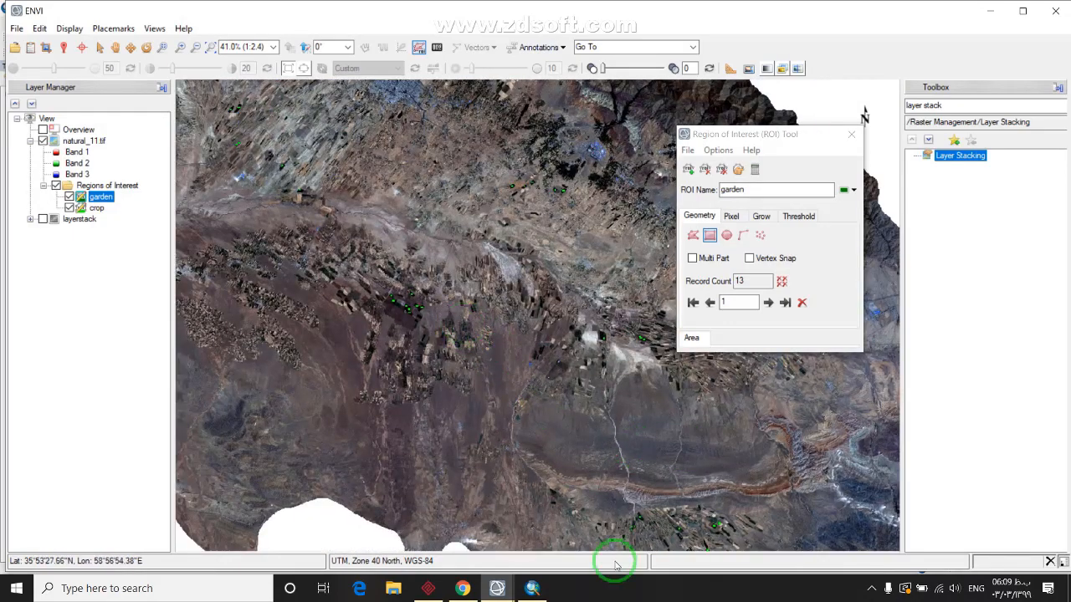
drag(520, 428, 432, 313)
scroll(435, 328, up, 1)
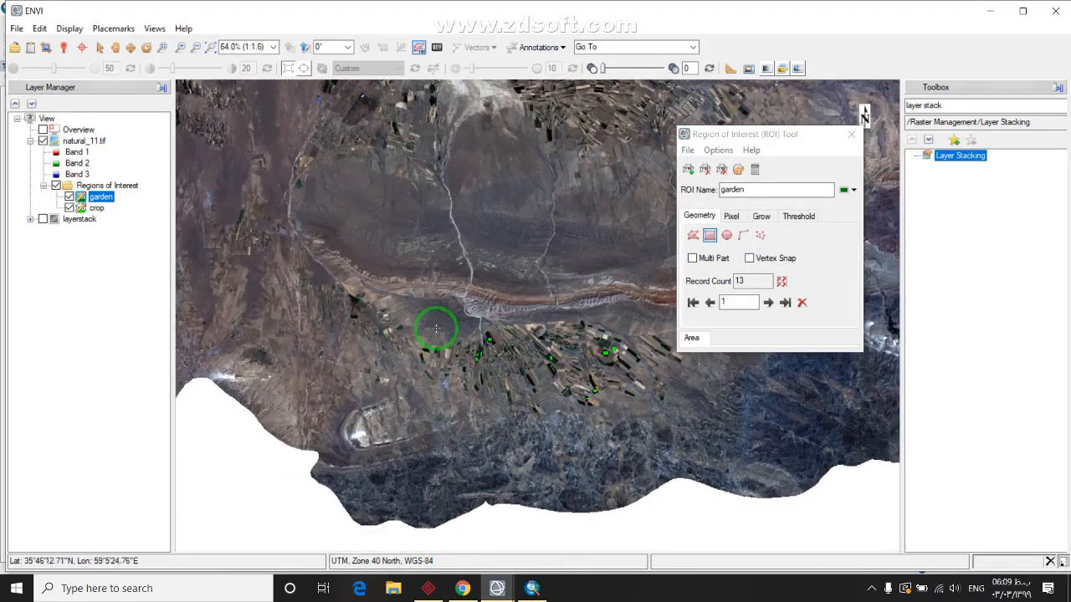
scroll(577, 369, down, 1)
drag(597, 371, 400, 289)
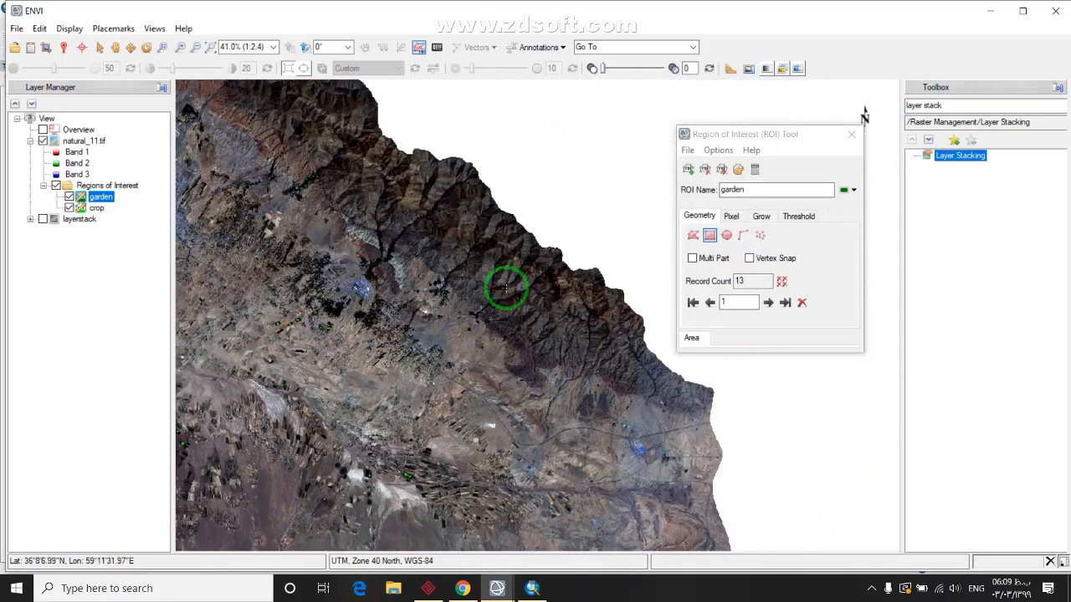
scroll(502, 290, up, 6)
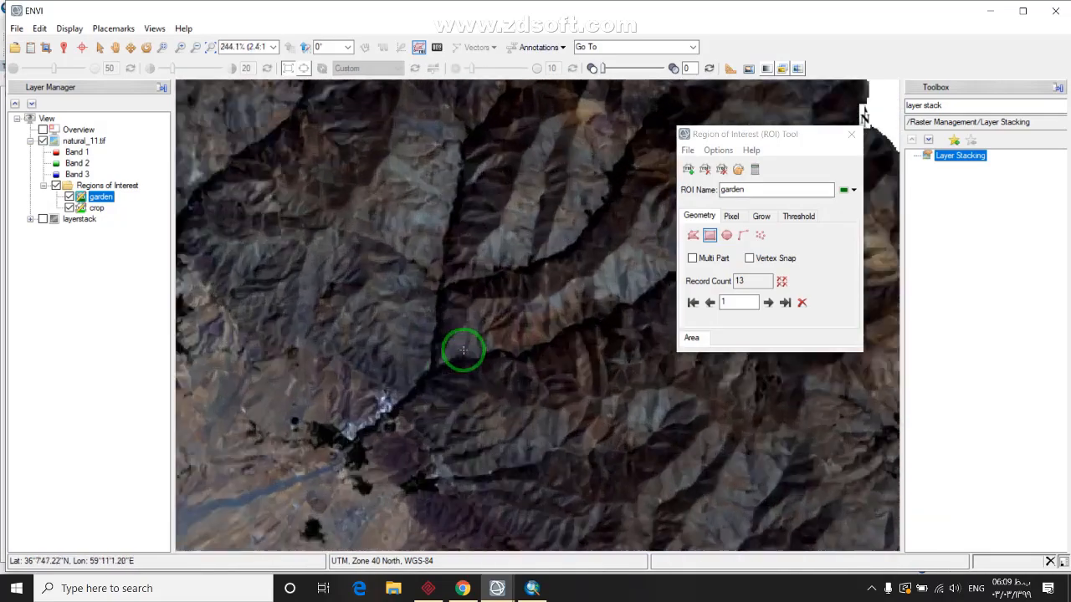
scroll(462, 349, up, 5)
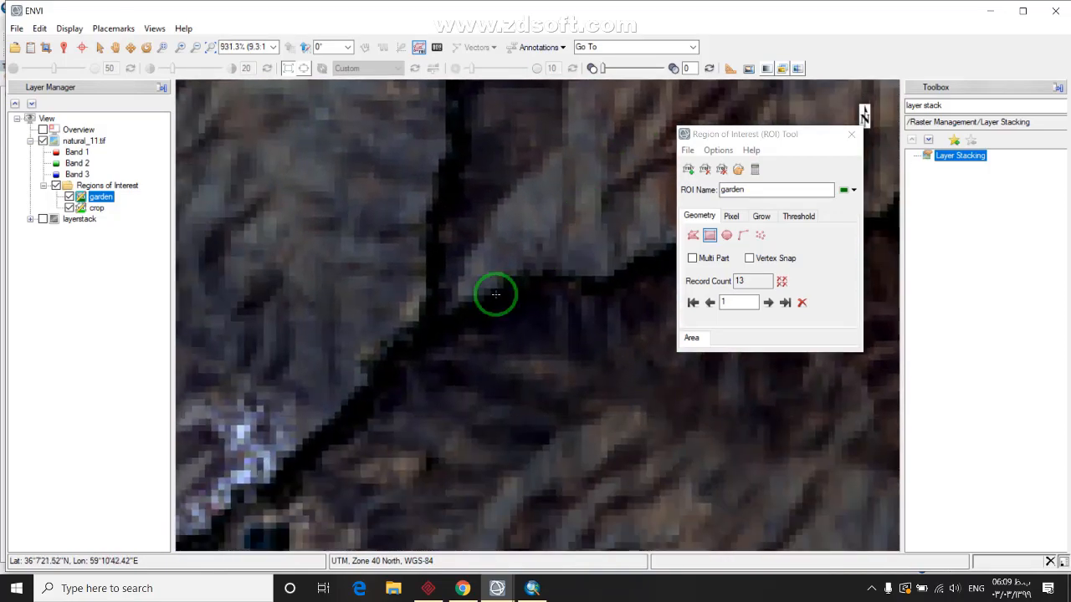
scroll(495, 294, up, 5)
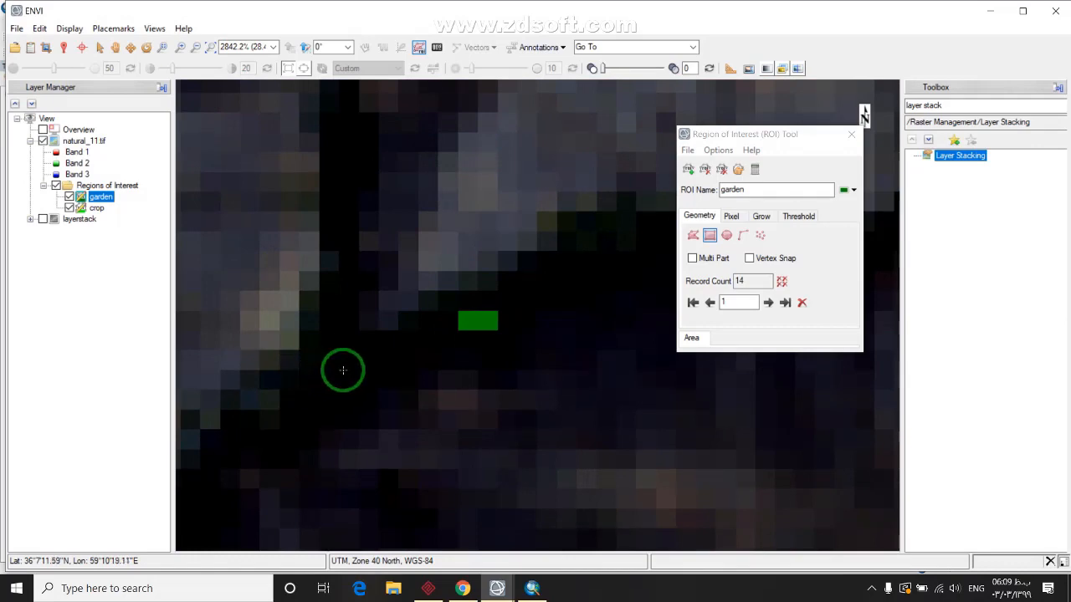
click(361, 385)
Zoom in and accept two more garden rectangles, including a small one
scroll(335, 413, down, 5)
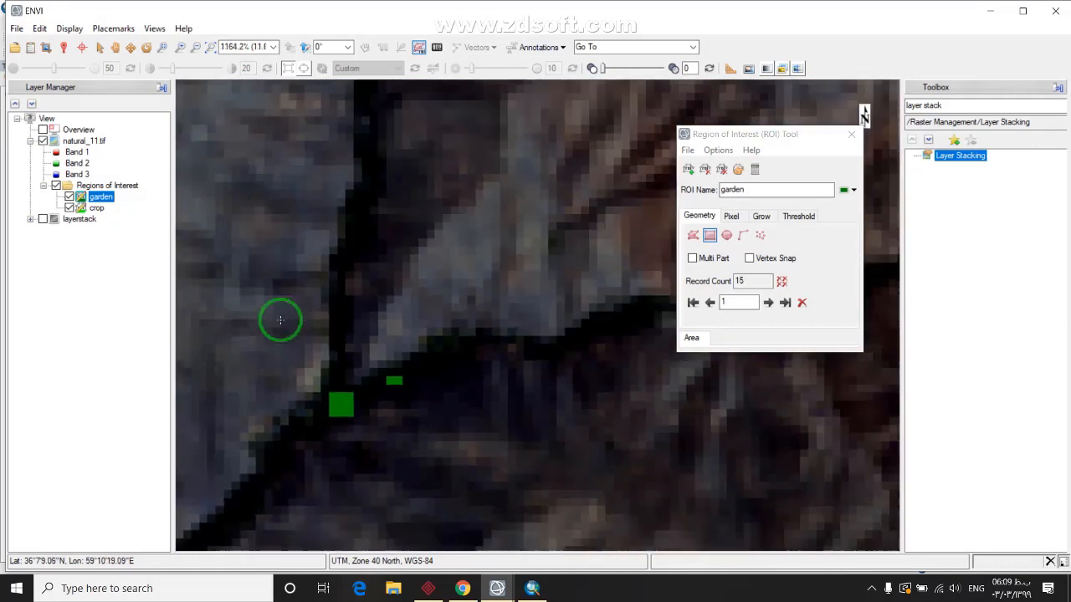
scroll(435, 410, down, 4)
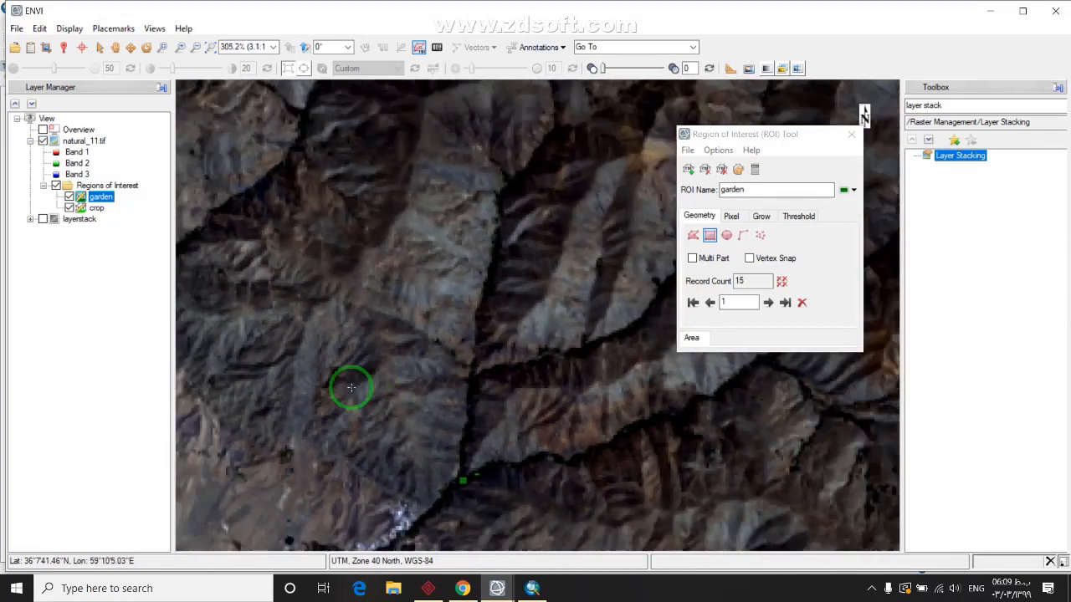
scroll(332, 261, up, 9)
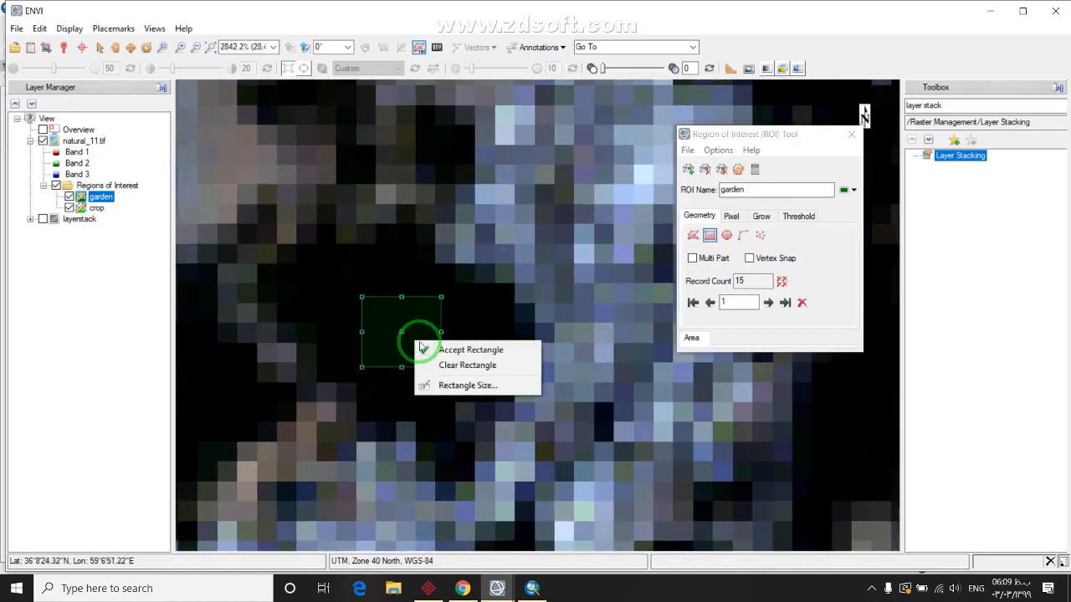
scroll(426, 310, down, 1)
scroll(319, 322, up, 1)
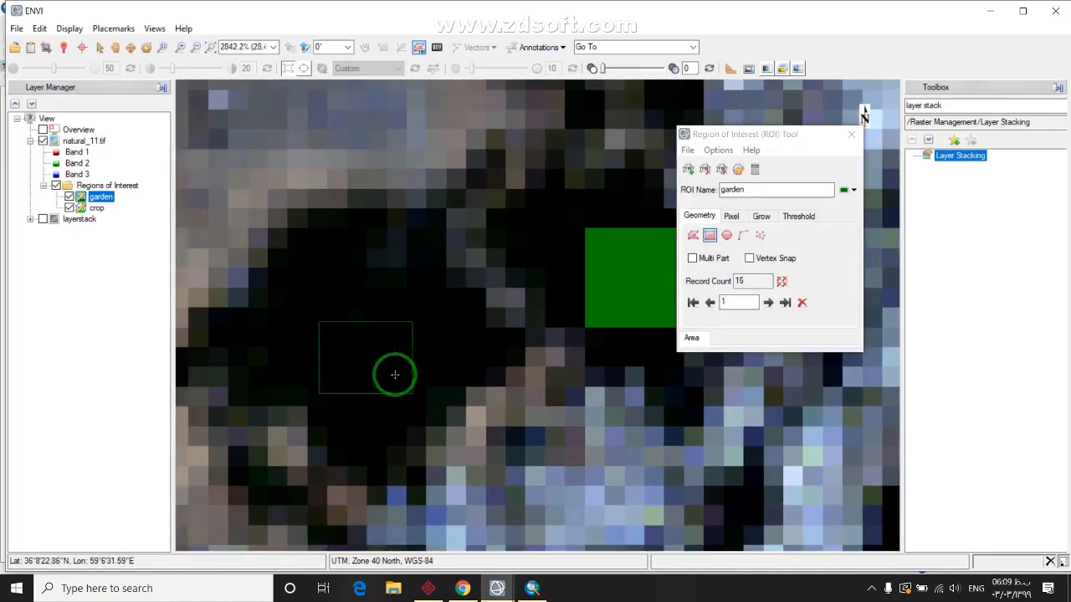
scroll(385, 362, down, 9)
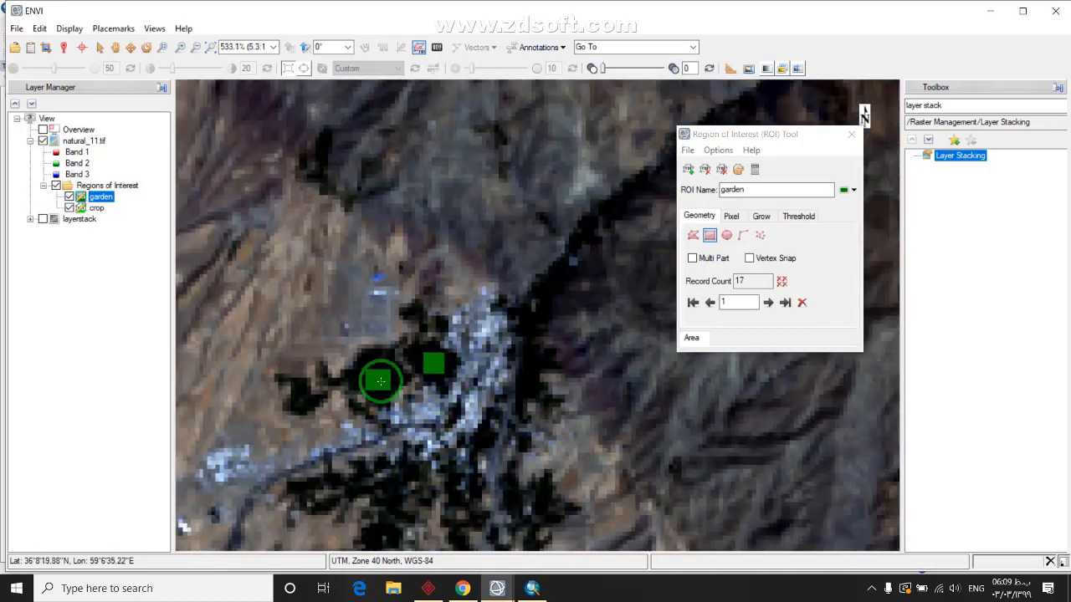
scroll(379, 382, down, 1)
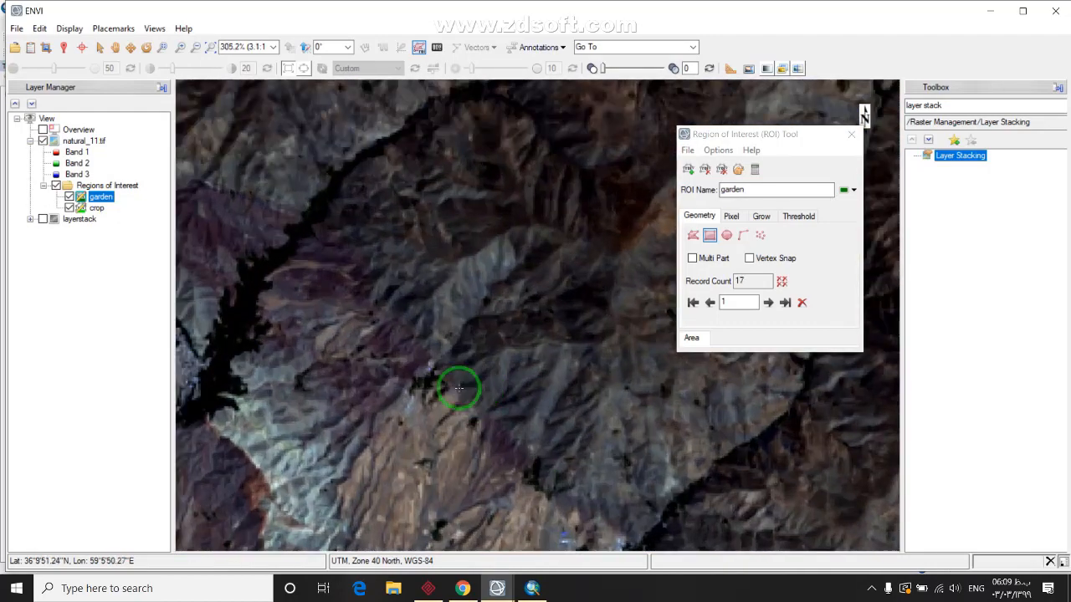
scroll(418, 357, up, 6)
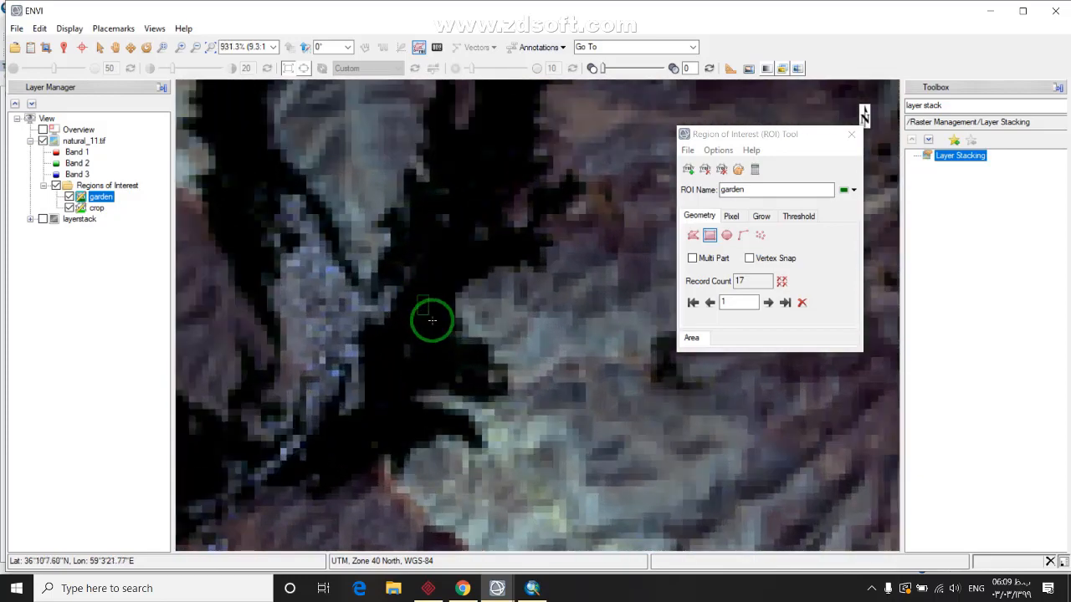
right_click(432, 320)
click(469, 326)
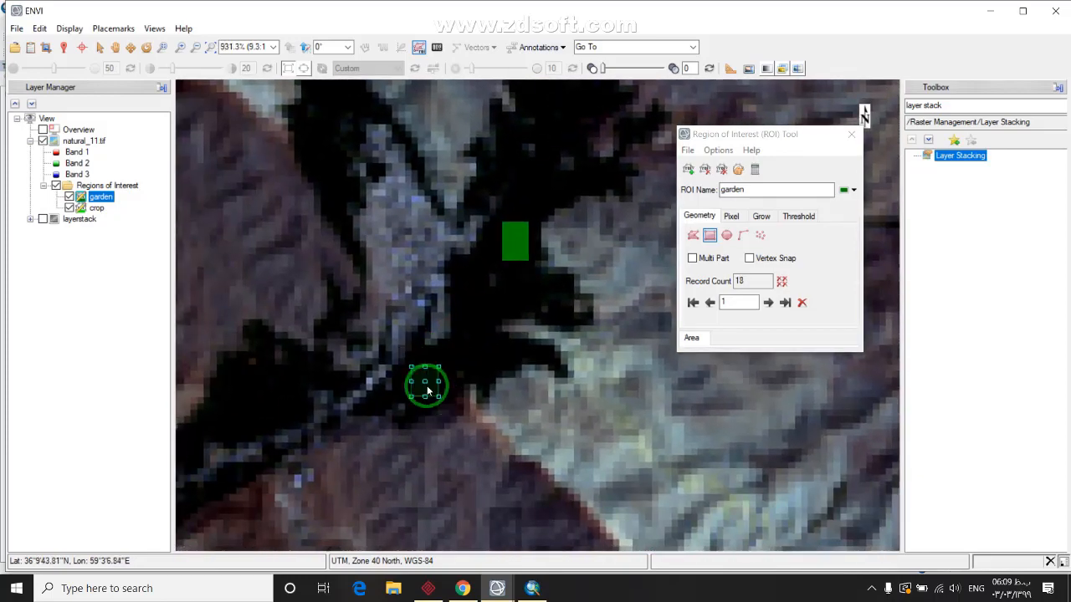
right_click(427, 389)
click(464, 395)
Pan across the valleys, accepting three more rectangles over dark vegetation
drag(256, 430, 448, 363)
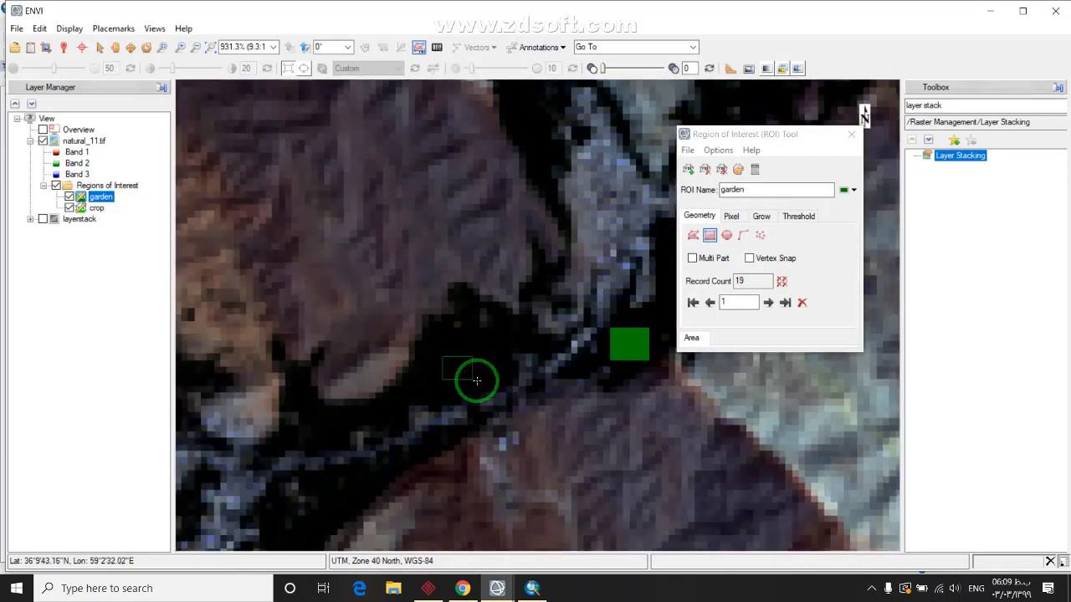
right_click(476, 381)
click(512, 385)
drag(377, 440, 467, 349)
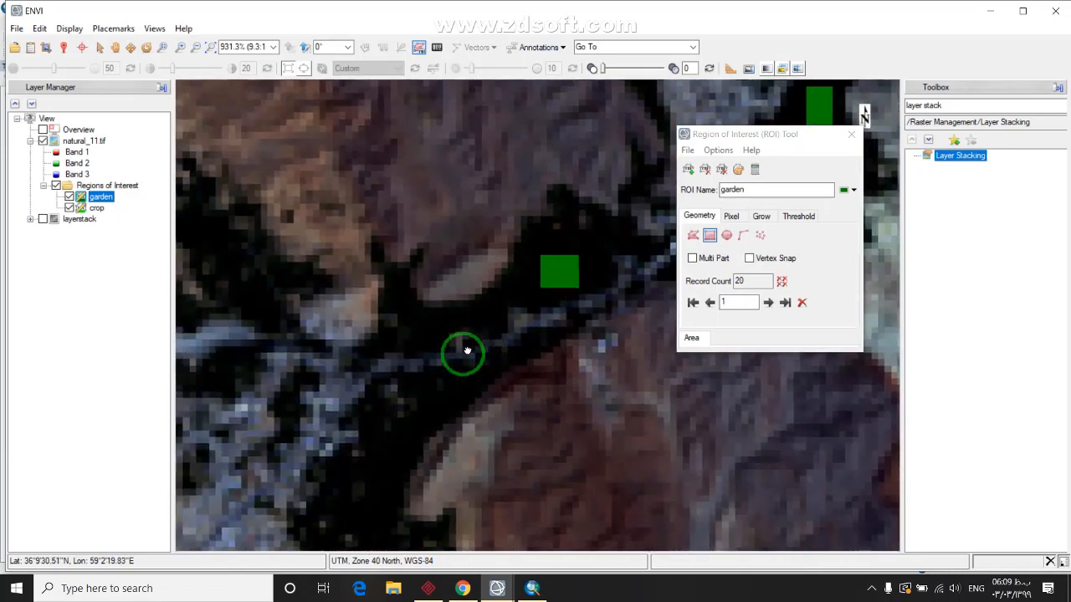
drag(392, 451, 404, 459)
right_click(399, 454)
click(435, 460)
mouse_move(377, 494)
mouse_down()
mouse_move(399, 310)
mouse_move(471, 356)
mouse_up()
mouse_move(401, 179)
mouse_down()
mouse_move(306, 295)
mouse_move(362, 343)
mouse_up()
right_click(347, 336)
click(393, 339)
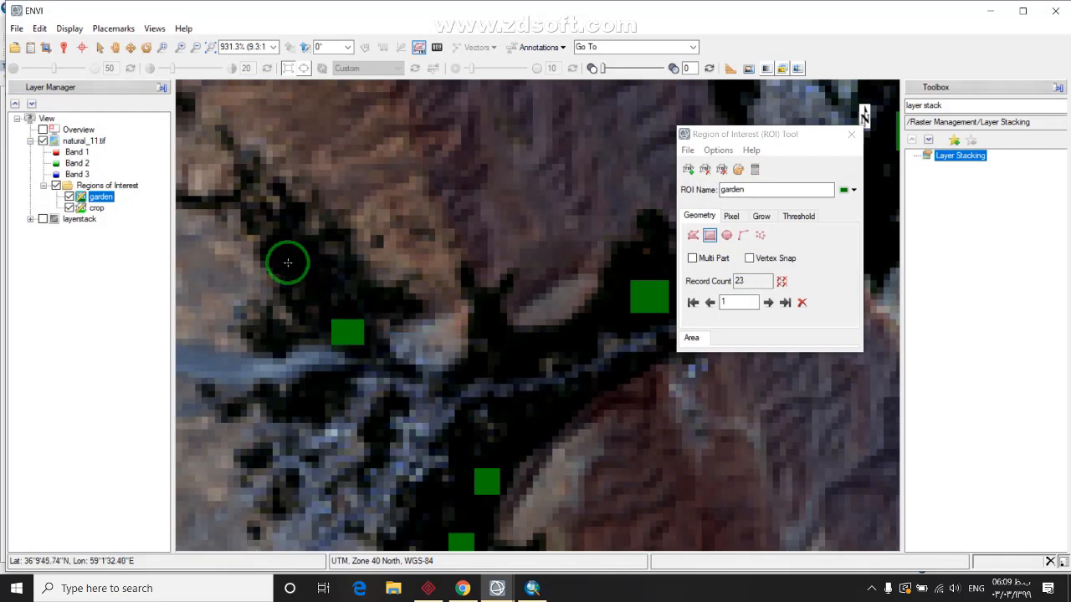
Add three small rectangles on the left vegetation, reaching 26 garden records
drag(279, 255, 309, 266)
right_click(306, 264)
click(368, 273)
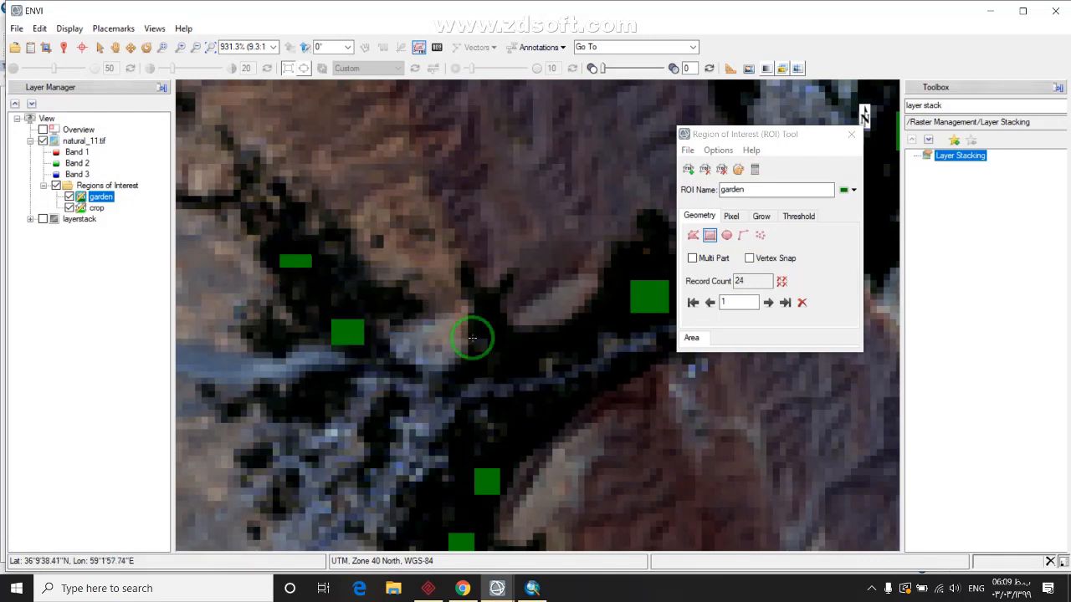
right_click(493, 333)
click(523, 338)
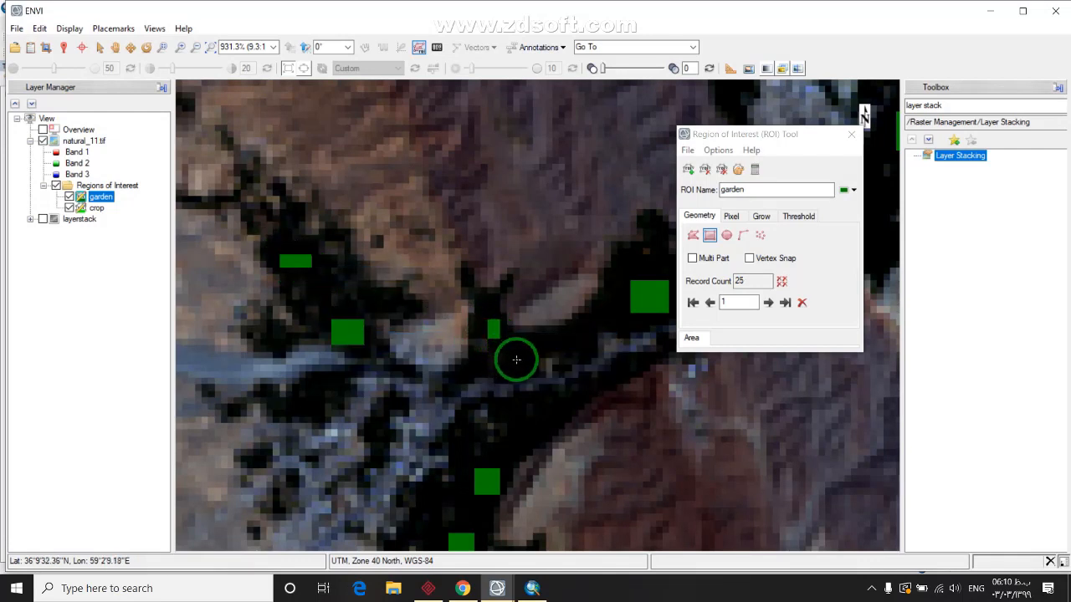
right_click(532, 367)
click(548, 371)
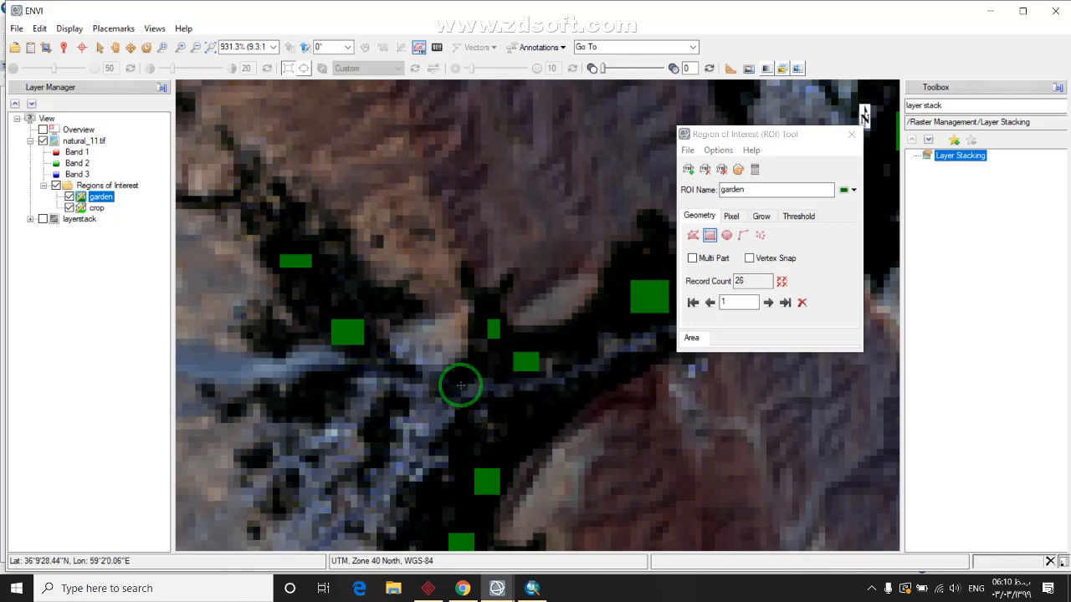
scroll(452, 373, down, 4)
Accept two garden rectangles and draw another over the dark valley
scroll(543, 292, up, 4)
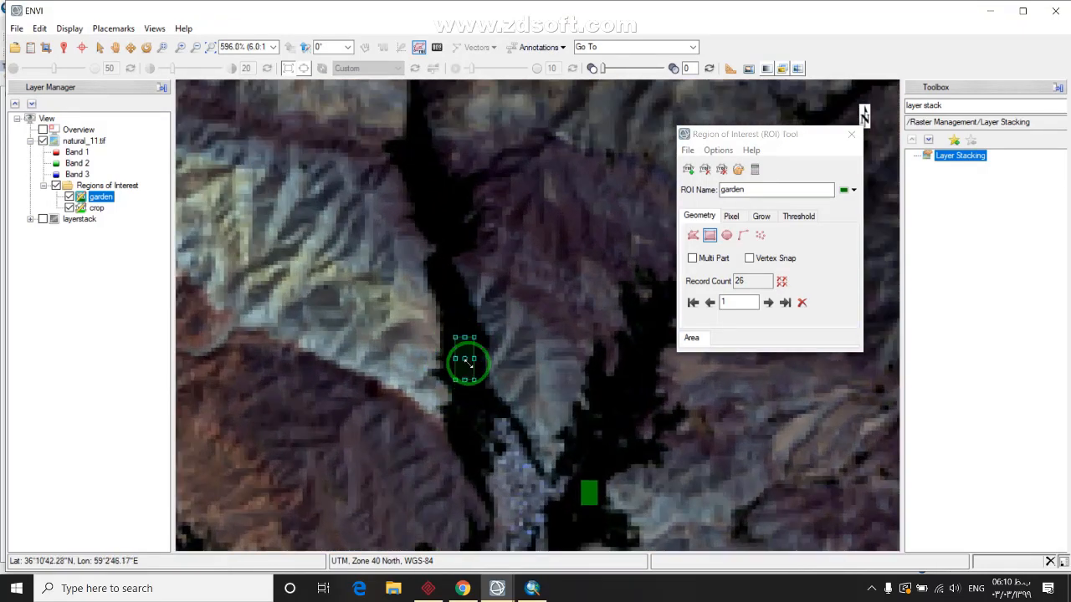
right_click(466, 361)
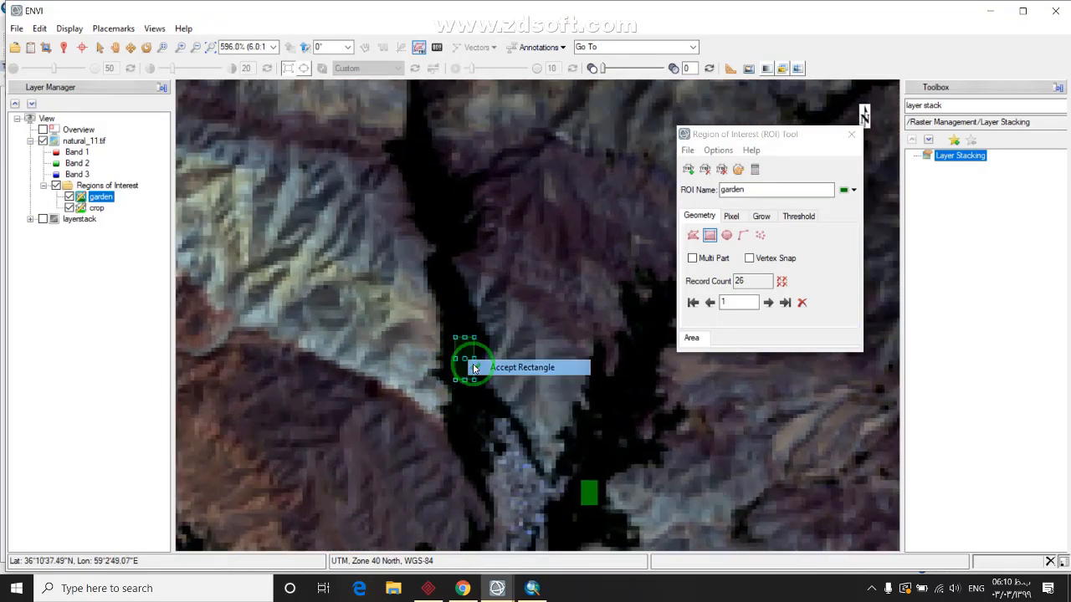
click(493, 369)
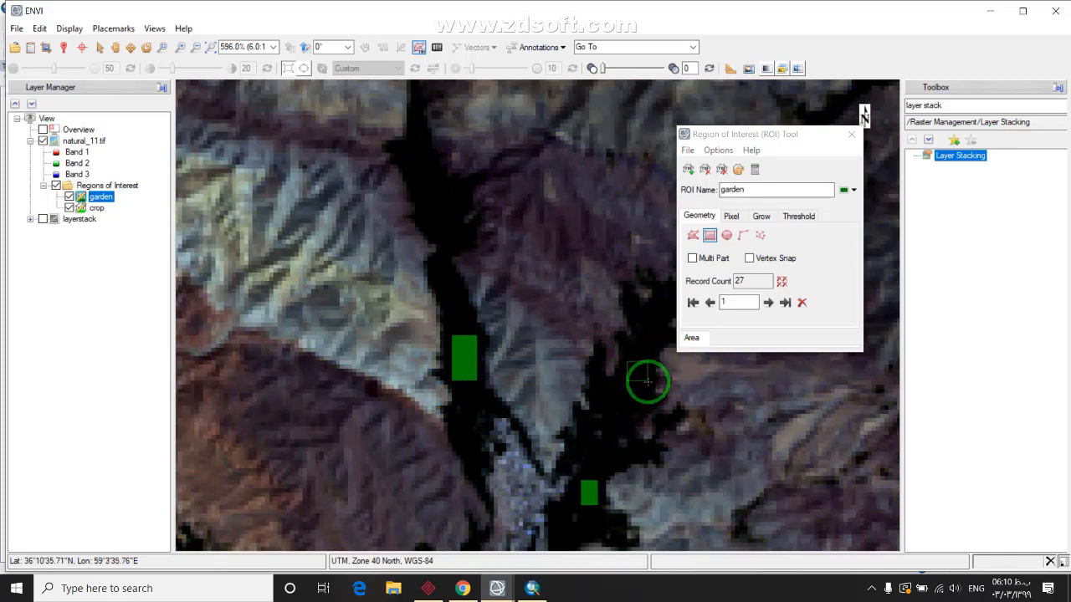
right_click(647, 381)
click(673, 385)
drag(449, 235, 456, 375)
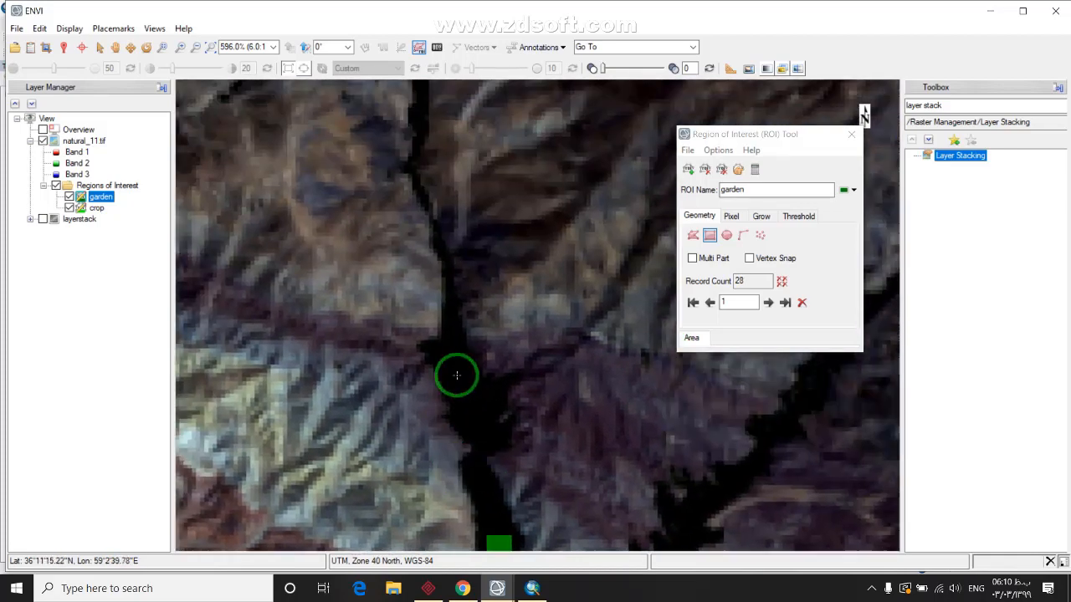
Pan and zoom across the scene to find more dark garden areas
scroll(465, 376, down, 8)
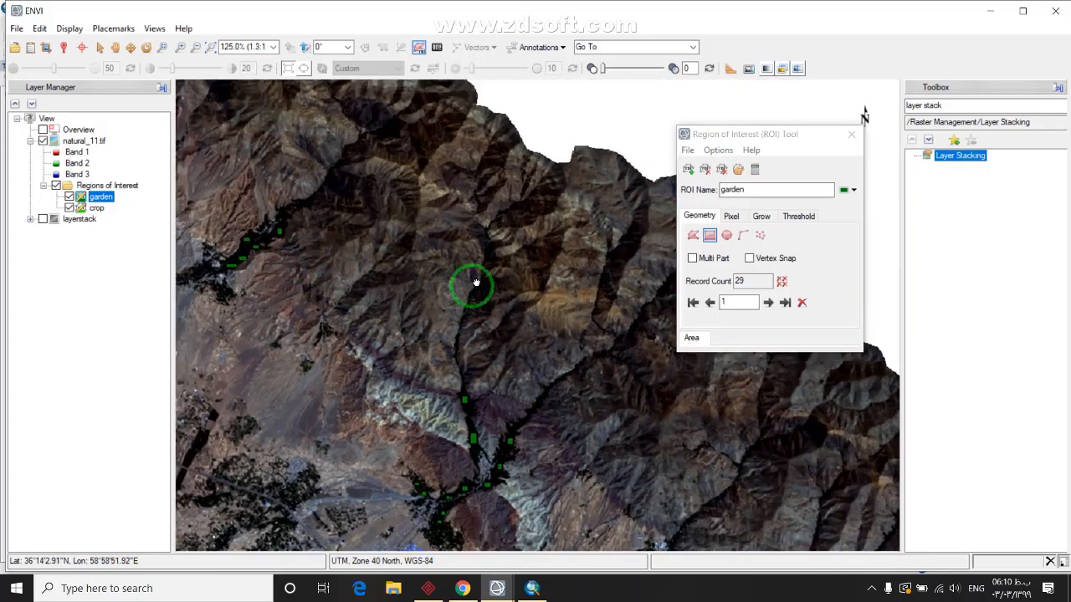
drag(474, 283, 346, 275)
scroll(415, 308, up, 1)
scroll(416, 308, up, 10)
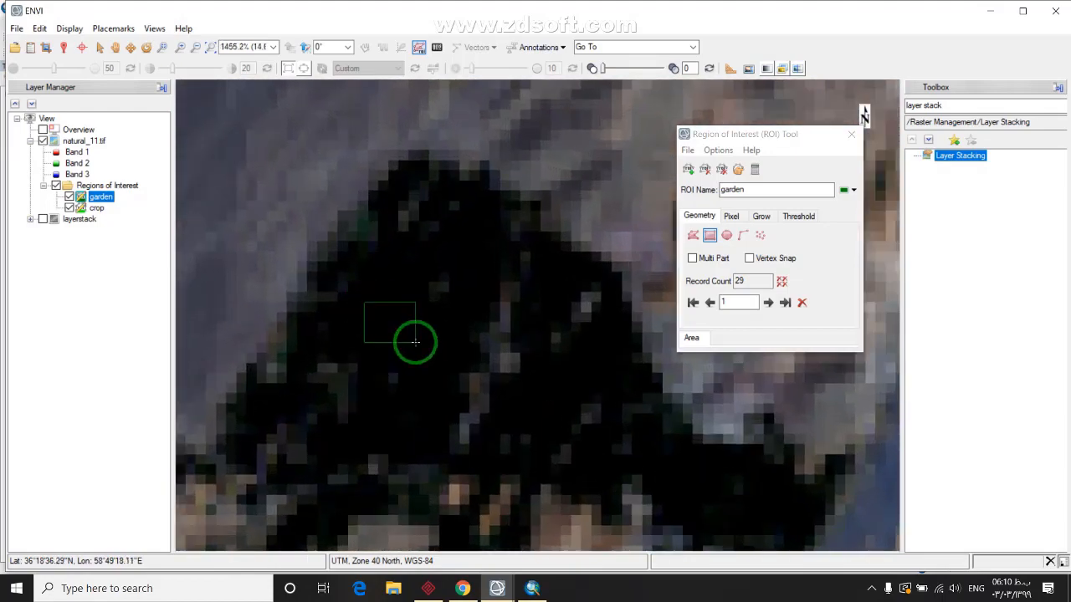
scroll(407, 329, down, 10)
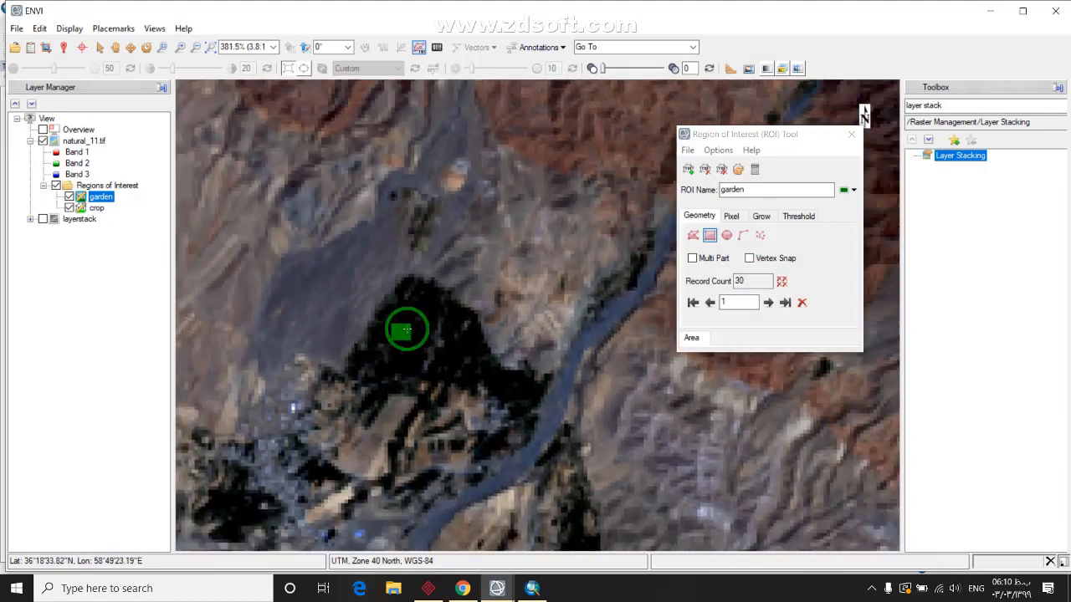
scroll(293, 232, down, 1)
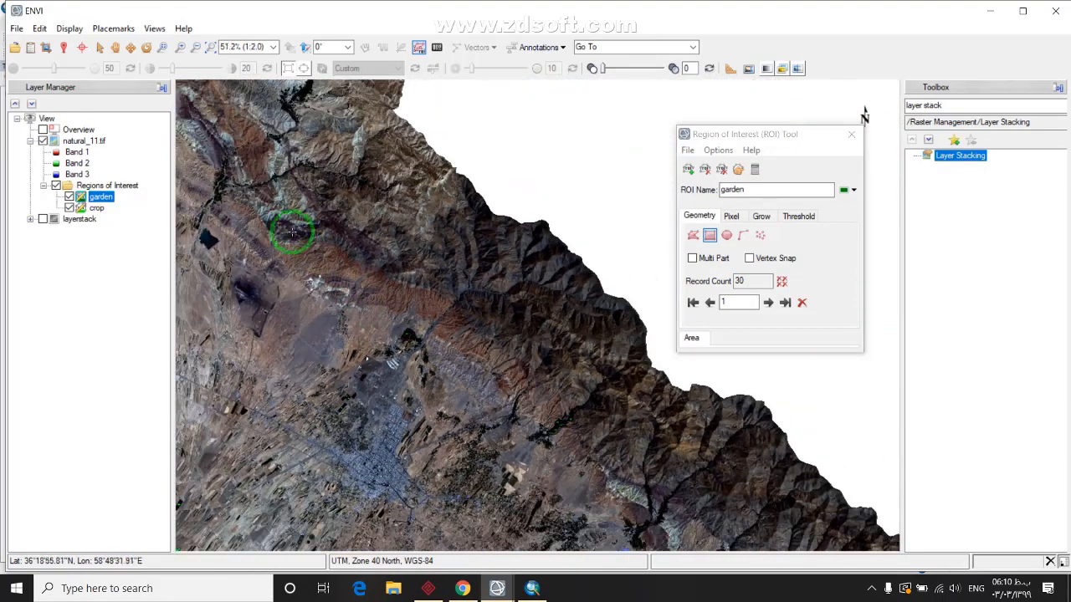
drag(499, 401, 516, 271)
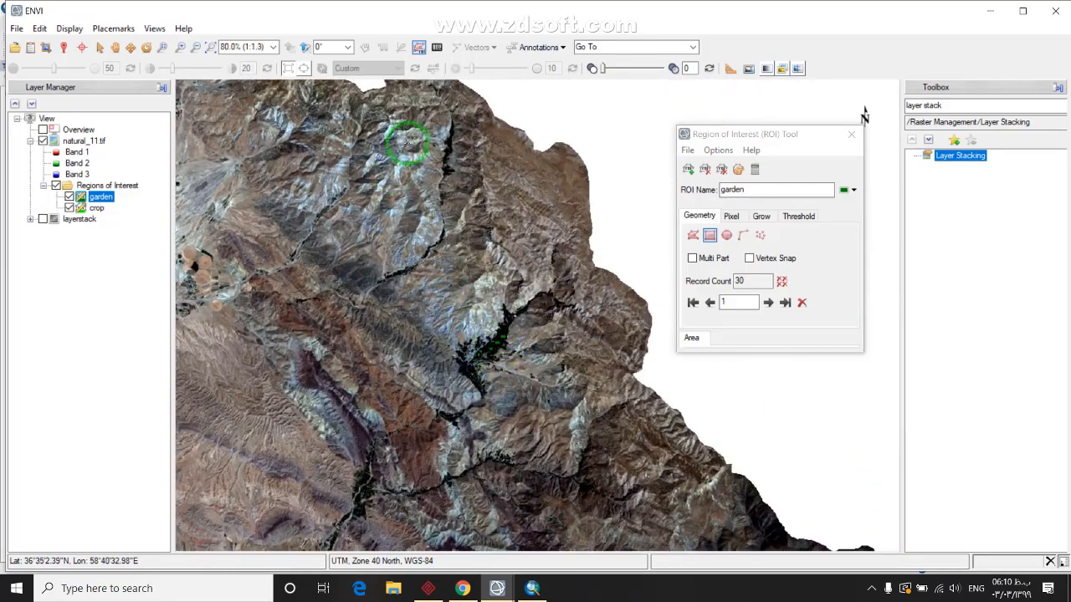
scroll(451, 144, up, 3)
scroll(451, 144, up, 9)
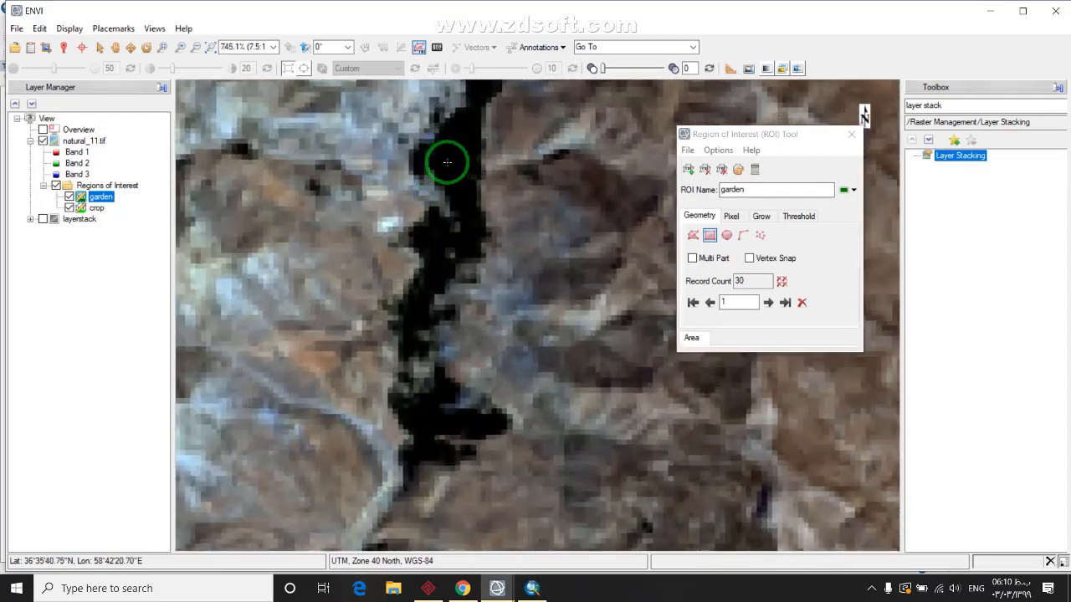
scroll(447, 161, up, 3)
Draw a garden rectangle on a dark valley strip, bringing the ROI to 31 records
drag(448, 117, 499, 186)
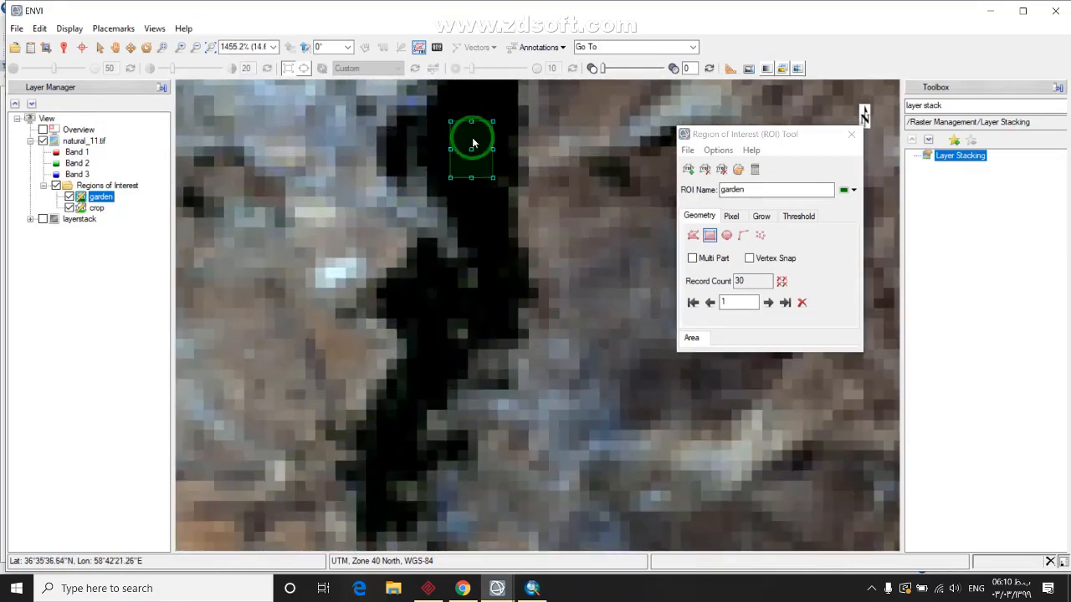
scroll(527, 314, down, 7)
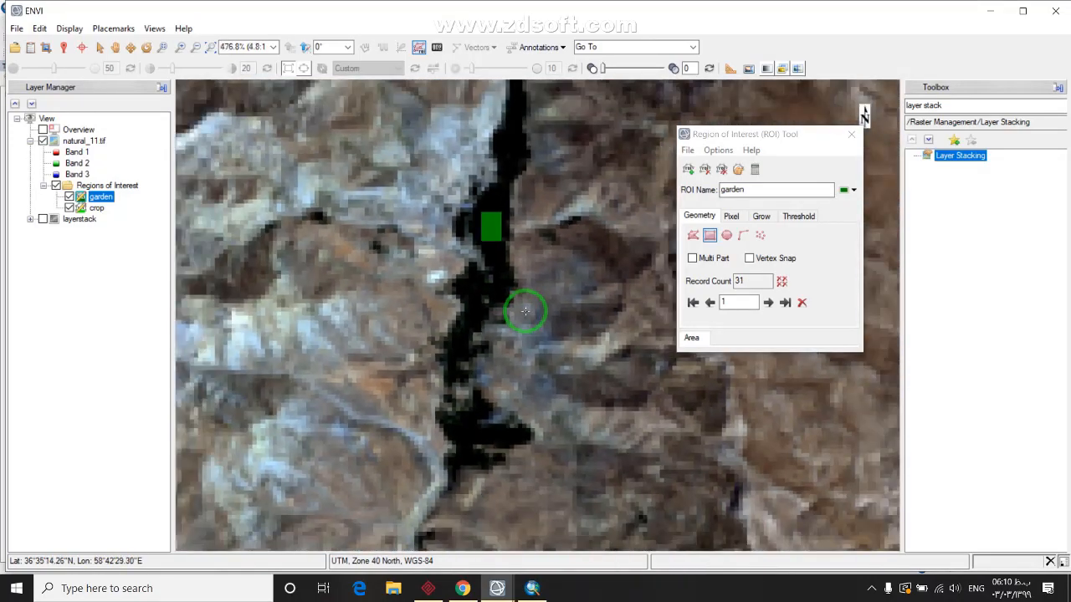
scroll(544, 318, down, 8)
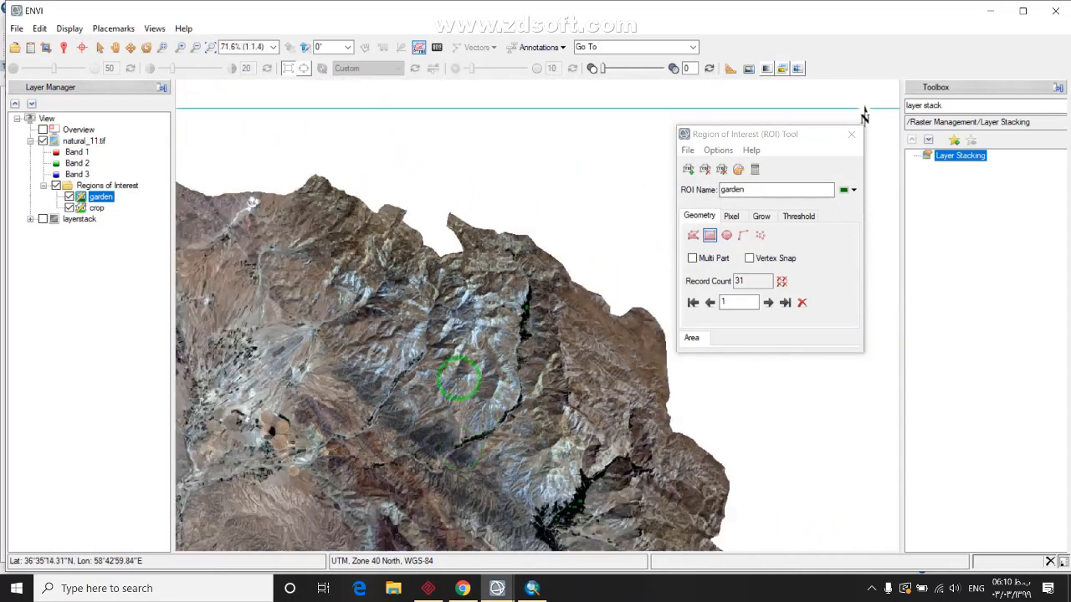
scroll(428, 339, down, 5)
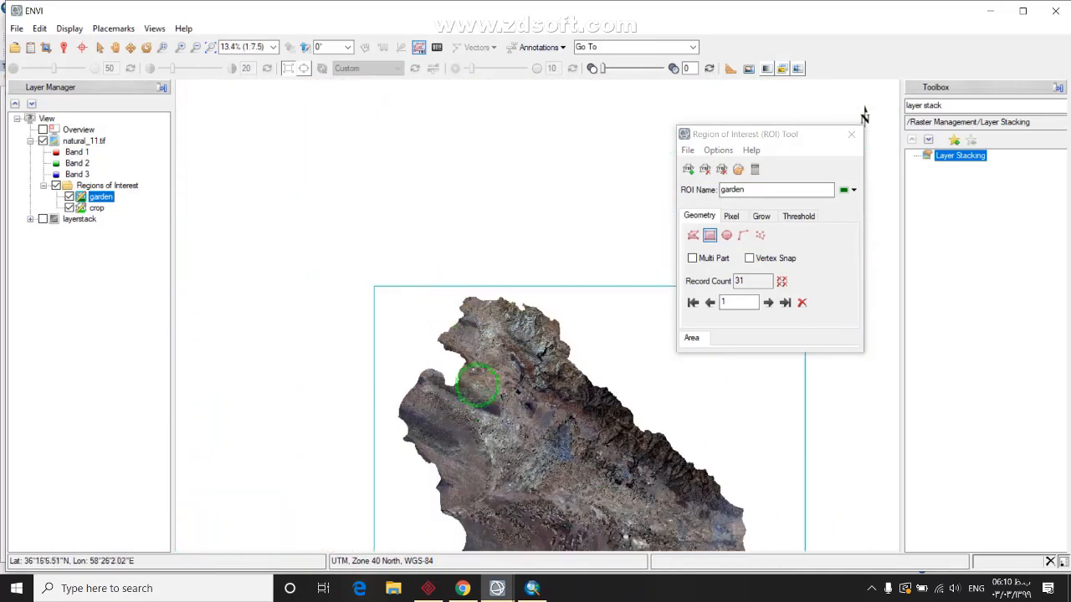
scroll(462, 373, up, 1)
scroll(578, 334, up, 1)
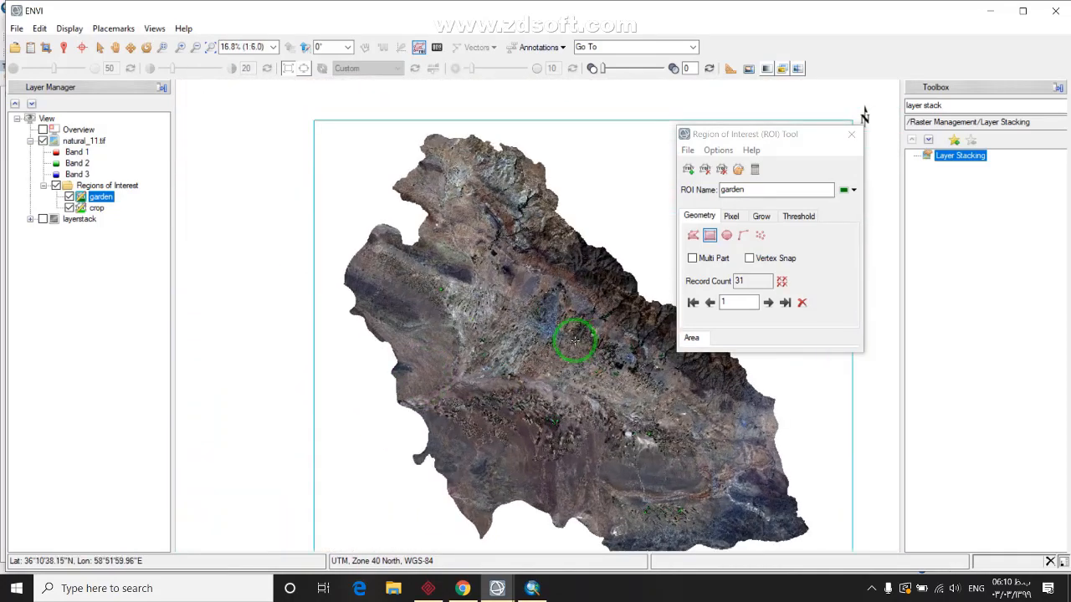
Add a new ROI, rename ROI #1 to water, and colour it cyan
click(691, 169)
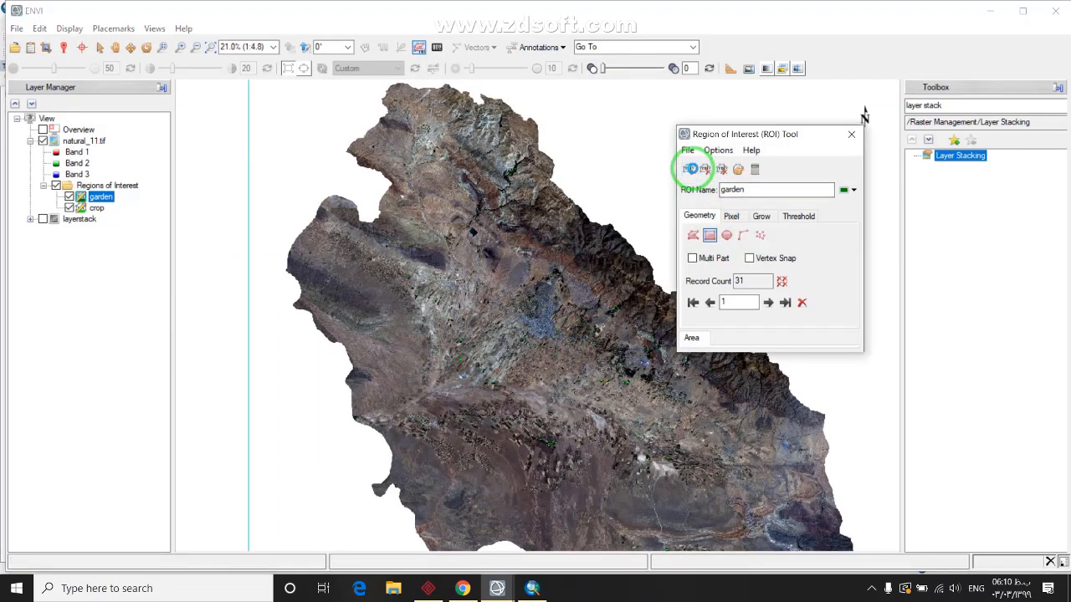
click(773, 192)
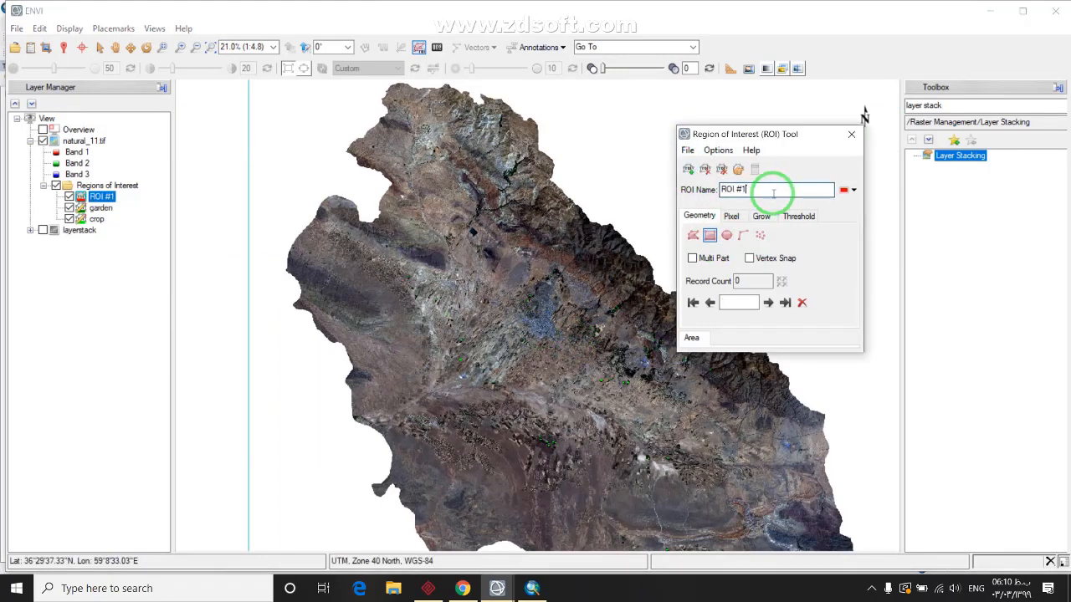
key(BackSpace)
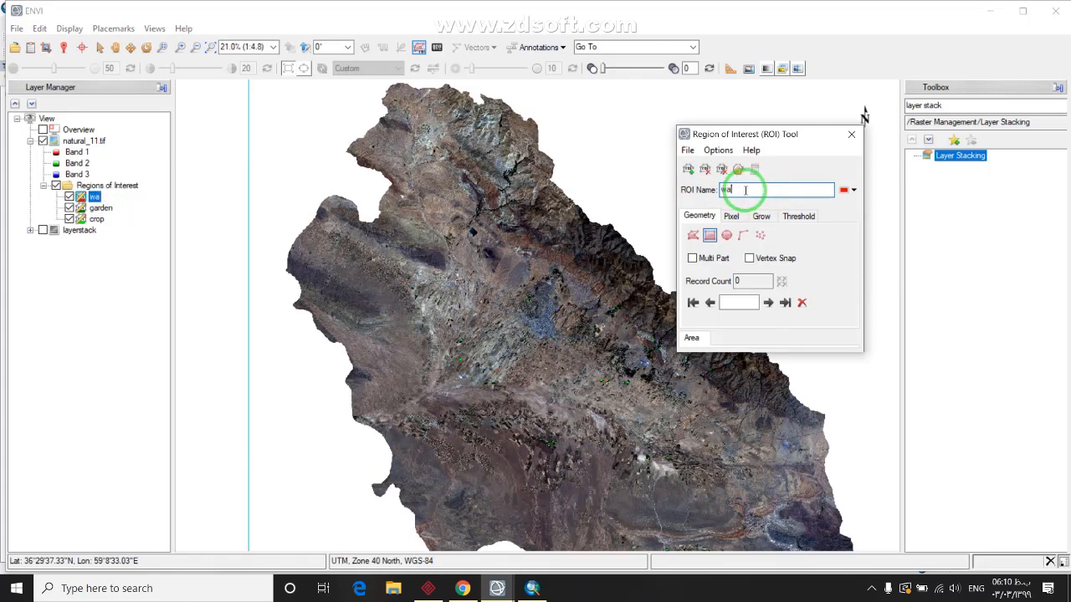
click(849, 190)
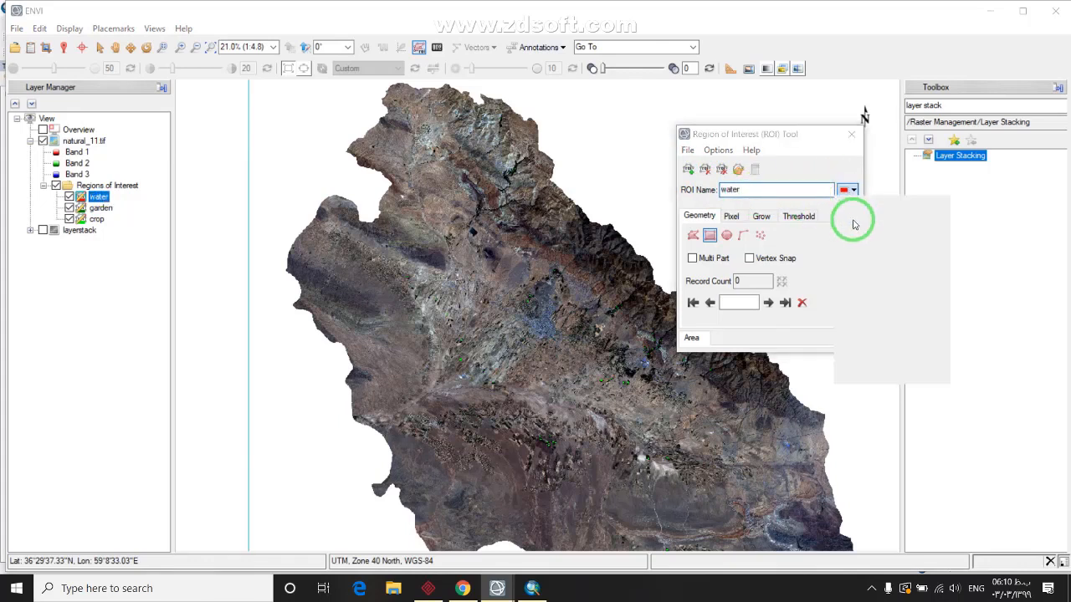
click(913, 229)
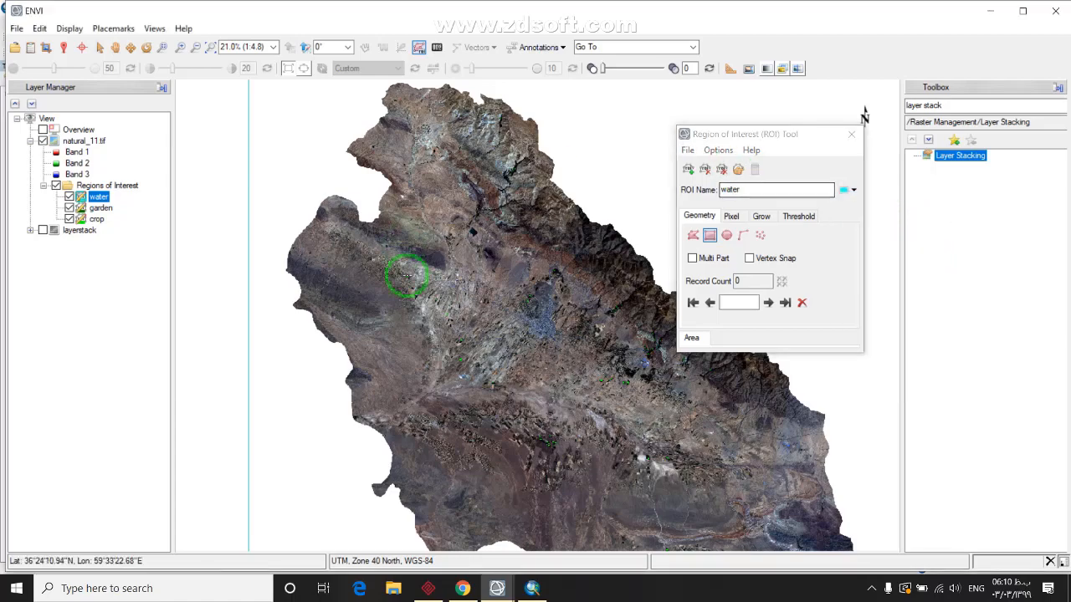
Zoom in and add rectangles over the central reservoir to the water ROI
scroll(509, 205, up, 4)
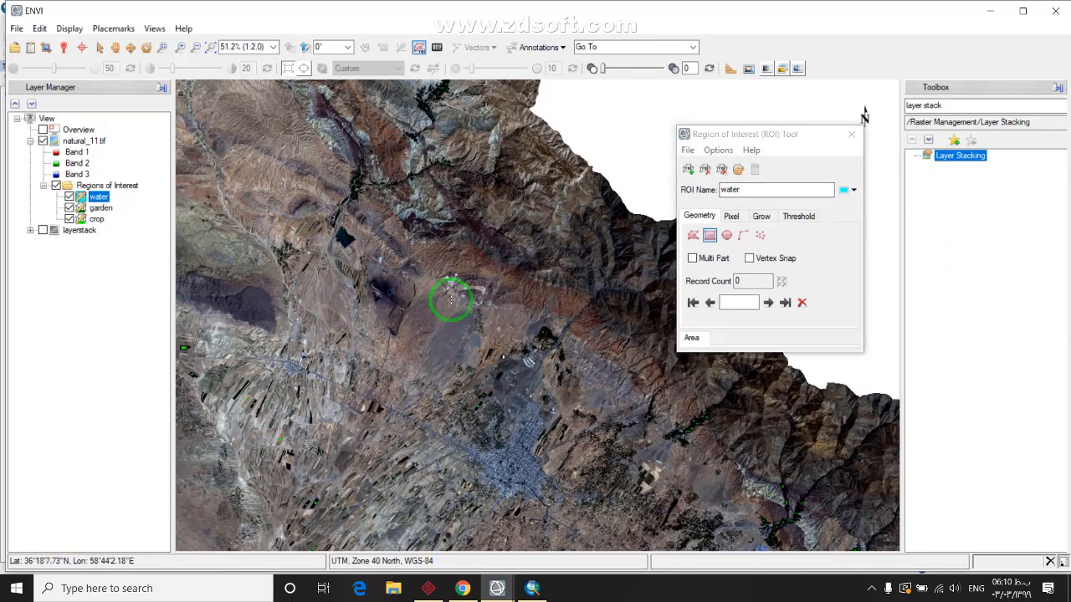
scroll(334, 234, up, 8)
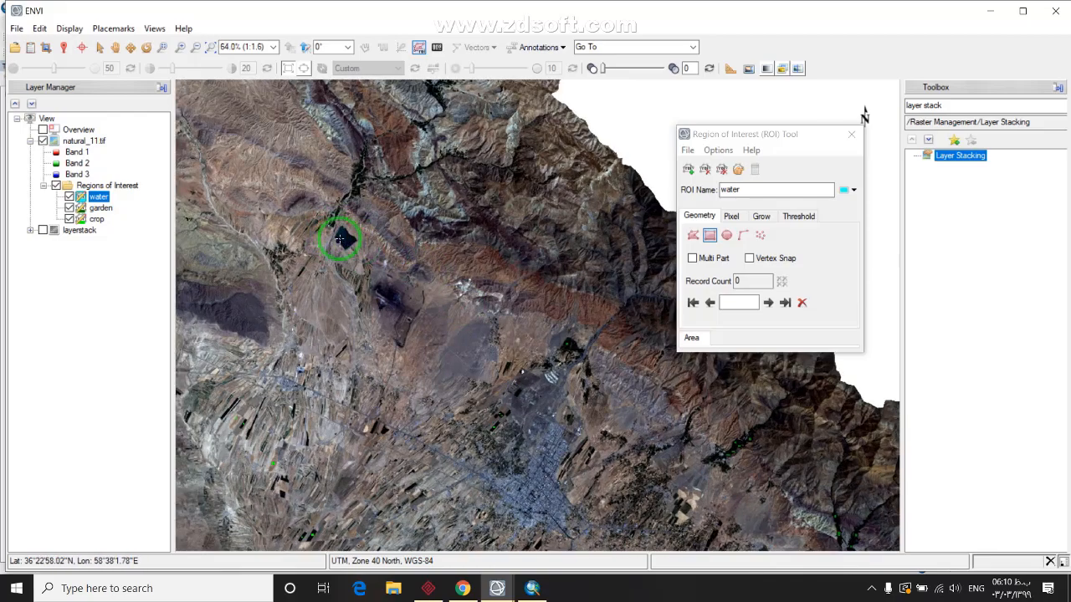
scroll(334, 237, up, 5)
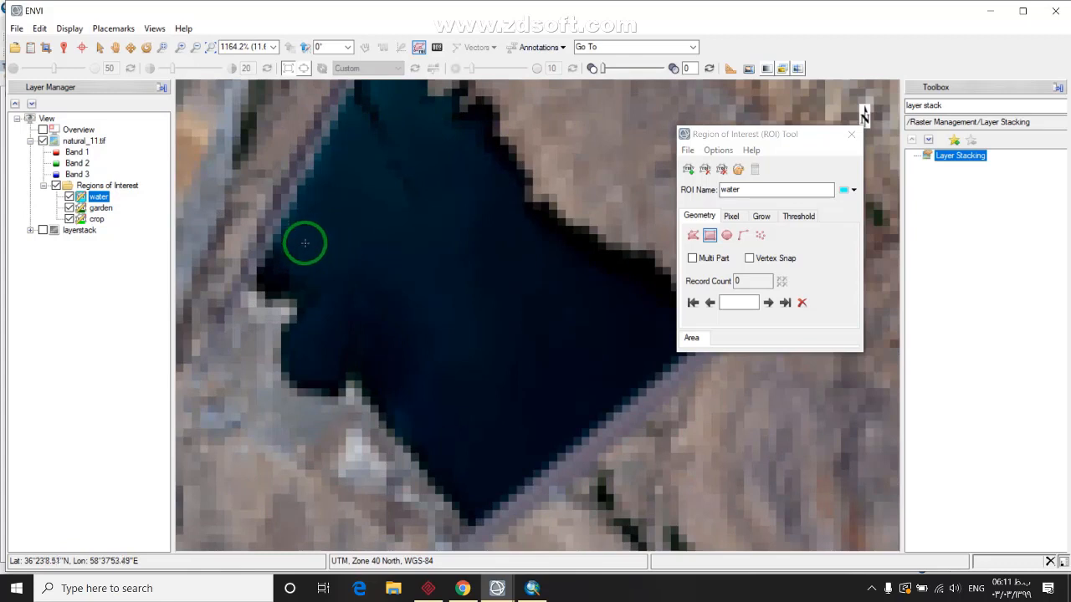
mouse_move(297, 234)
mouse_down()
mouse_move(378, 266)
mouse_move(516, 364)
mouse_up()
double_click(341, 246)
right_click(485, 342)
click(511, 337)
drag(545, 303, 604, 341)
double_click(583, 325)
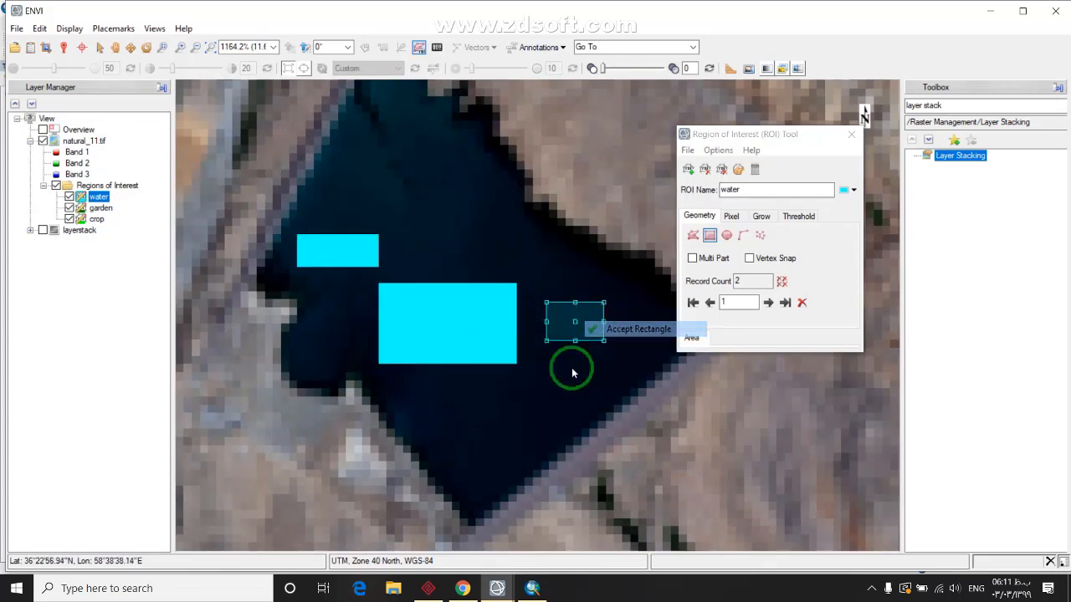
drag(461, 393, 559, 449)
double_click(492, 416)
right_click(432, 372)
click(473, 376)
right_click(529, 431)
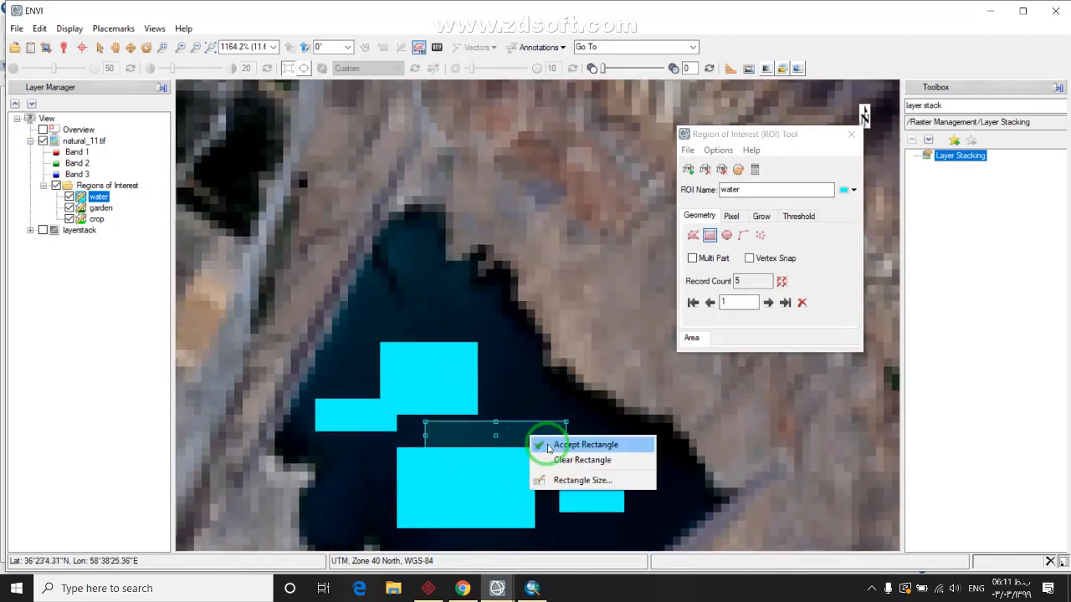
click(569, 442)
Add more water rectangles over the reservoir's right side, upper right water and lower tip
drag(402, 497, 575, 325)
right_click(492, 311)
click(525, 320)
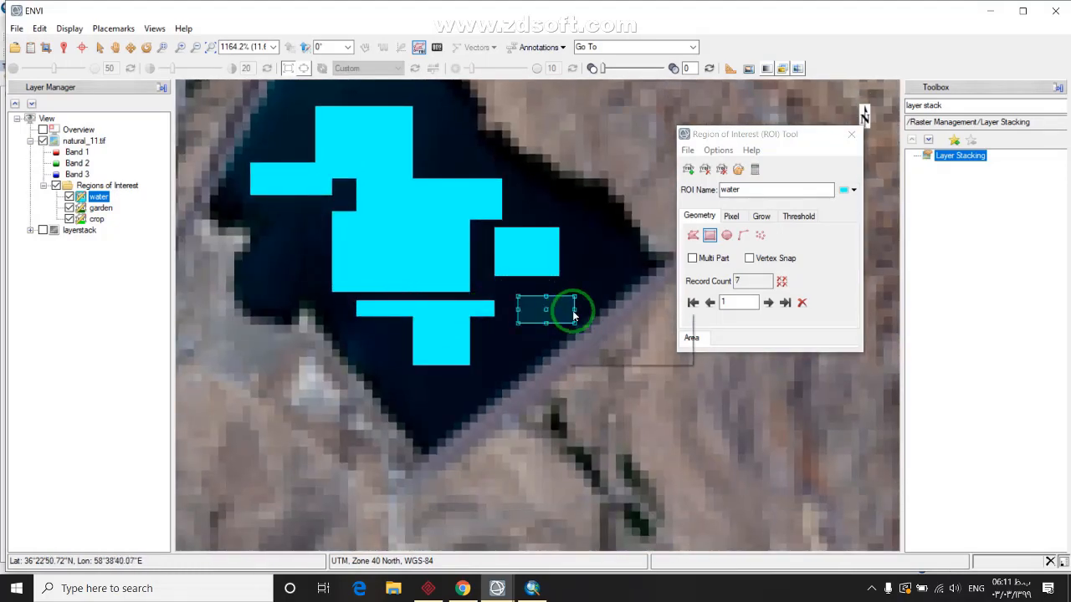
right_click(559, 303)
click(592, 312)
drag(567, 220, 605, 289)
right_click(575, 242)
click(537, 221)
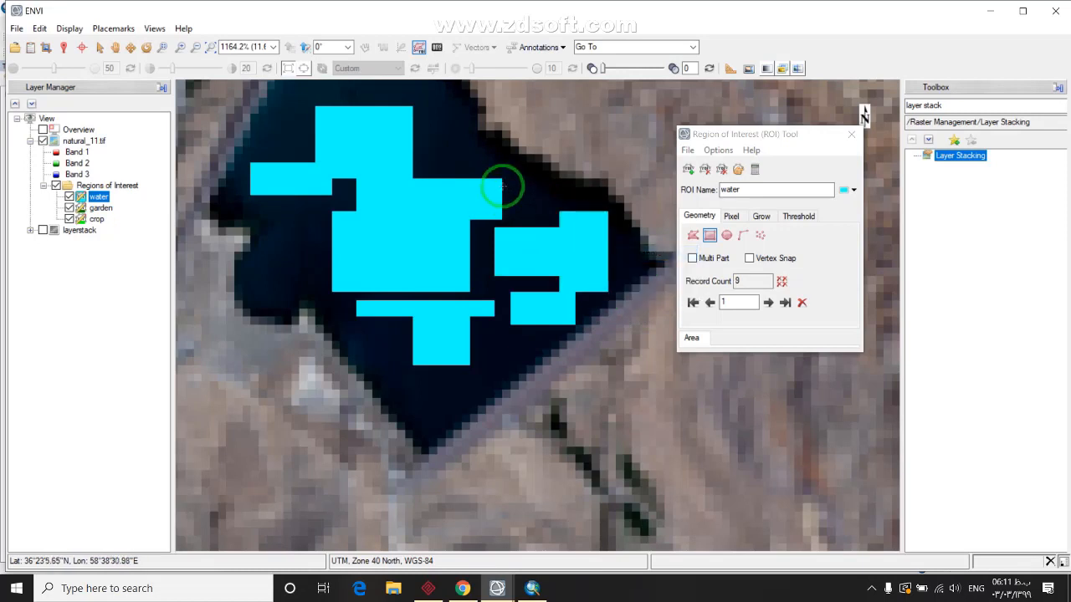
drag(502, 179, 548, 224)
right_click(546, 217)
click(594, 220)
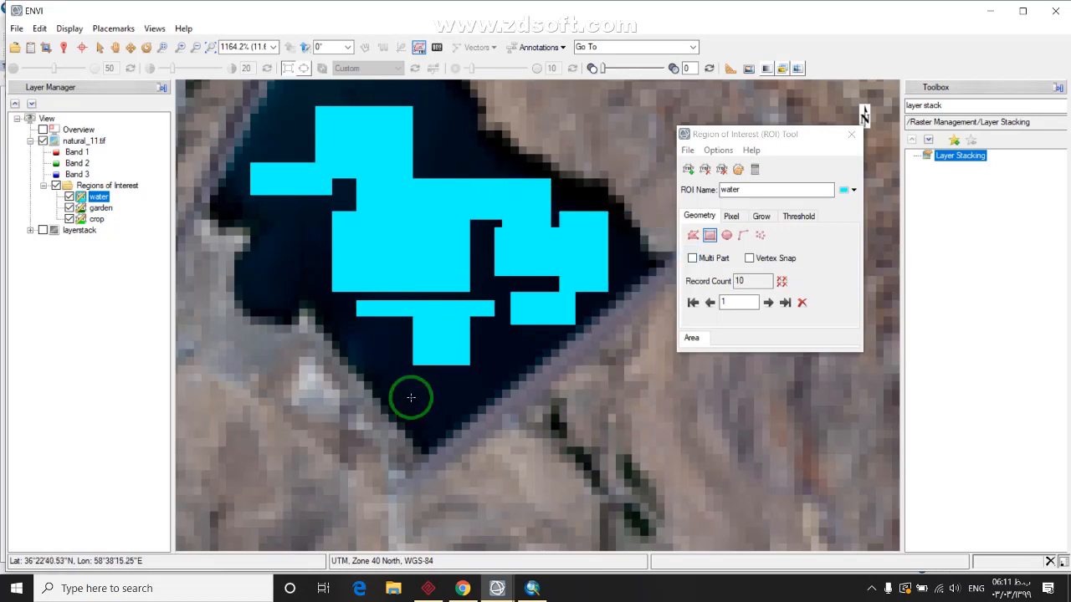
drag(417, 382, 456, 408)
right_click(451, 402)
click(498, 405)
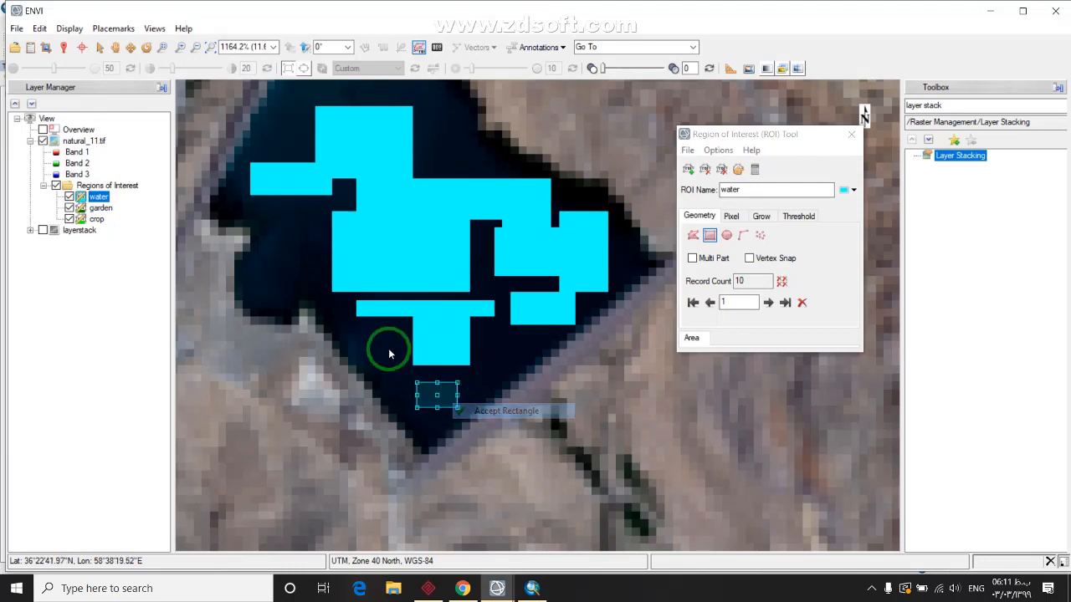
drag(364, 318, 412, 363)
right_click(408, 349)
click(439, 352)
Add water rectangles along the reservoir's upper edge and left side, reaching 19 records
mouse_move(403, 118)
mouse_down()
mouse_move(372, 285)
mouse_move(420, 309)
mouse_move(432, 337)
mouse_up()
right_click(410, 304)
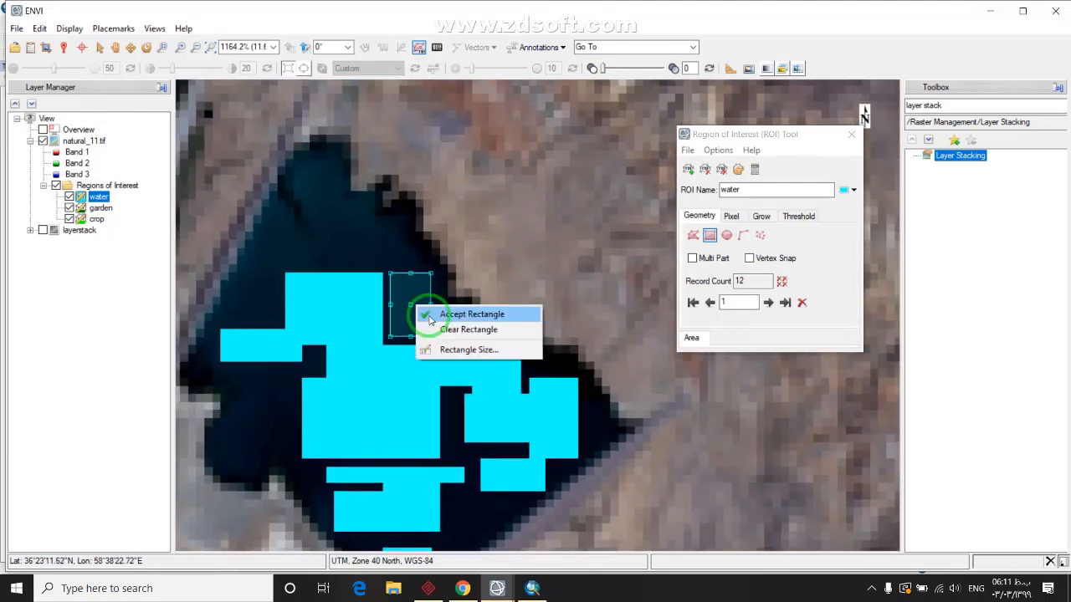
click(425, 311)
drag(319, 217, 371, 259)
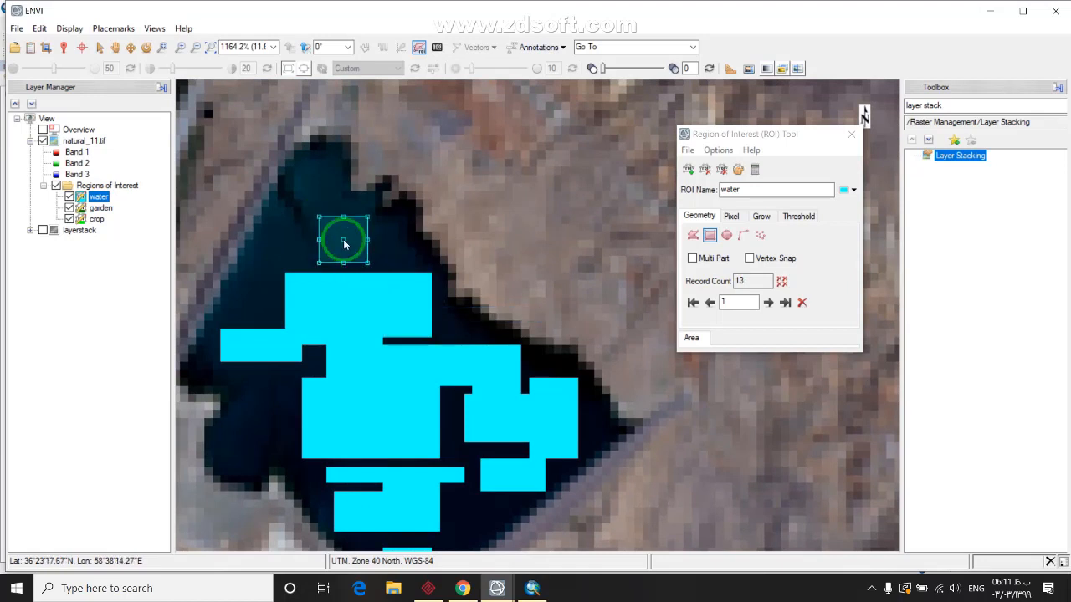
right_click(346, 244)
click(354, 249)
mouse_move(262, 240)
mouse_down()
mouse_move(302, 279)
mouse_move(284, 328)
mouse_up()
right_click(287, 251)
click(294, 251)
right_click(256, 308)
click(283, 315)
drag(248, 384, 287, 438)
right_click(275, 411)
click(291, 418)
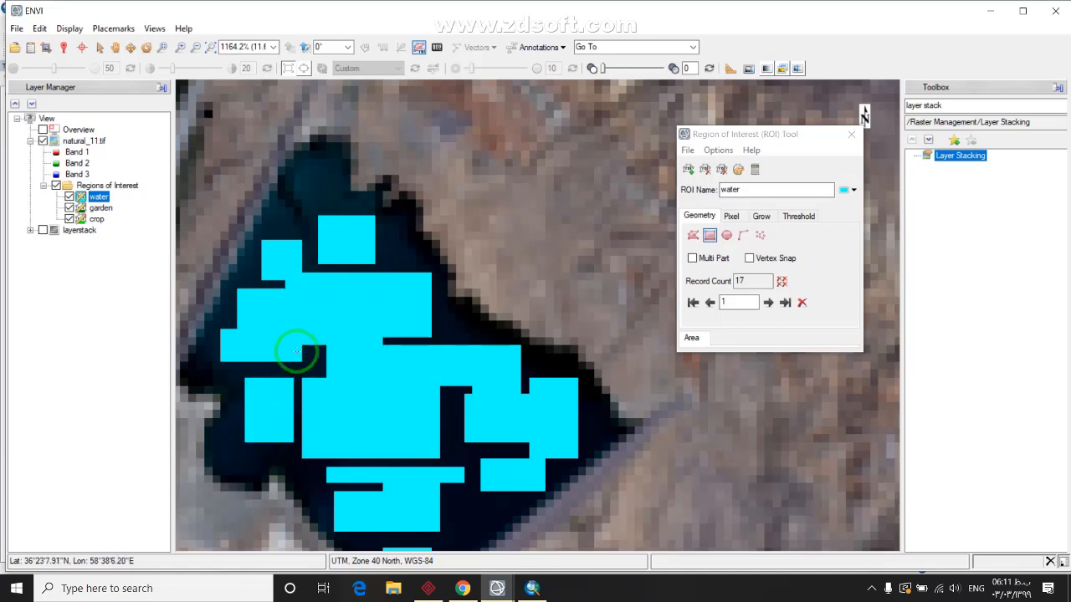
right_click(316, 365)
click(368, 371)
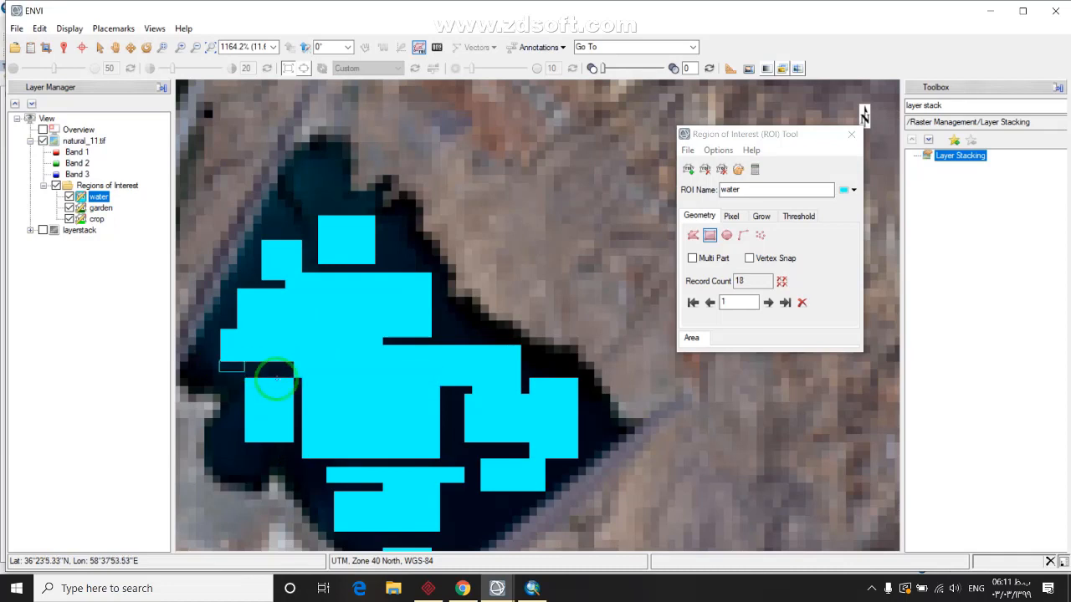
right_click(293, 381)
click(322, 376)
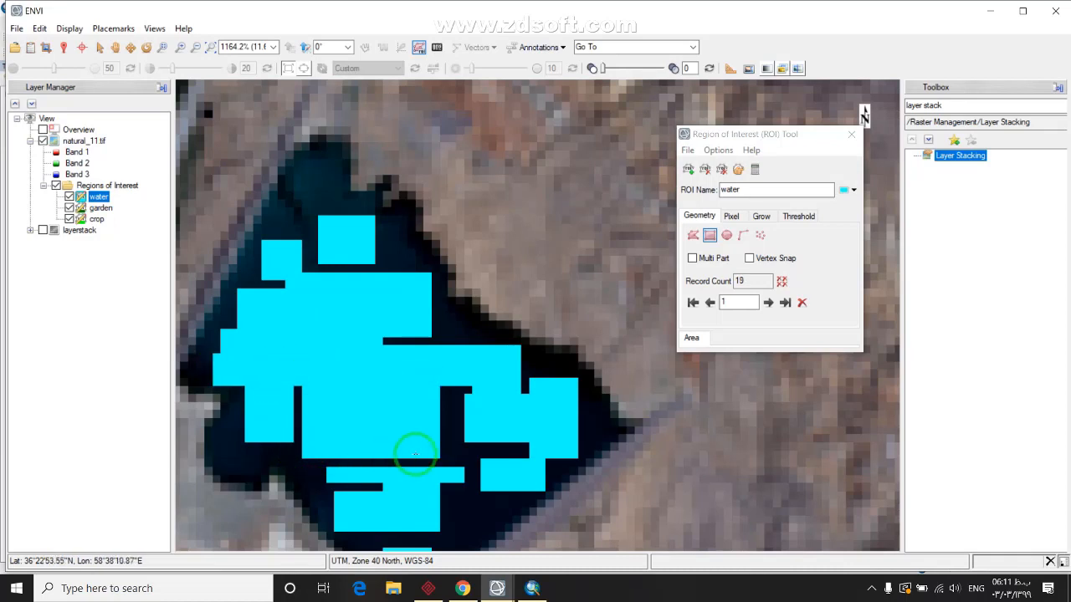
right_click(443, 418)
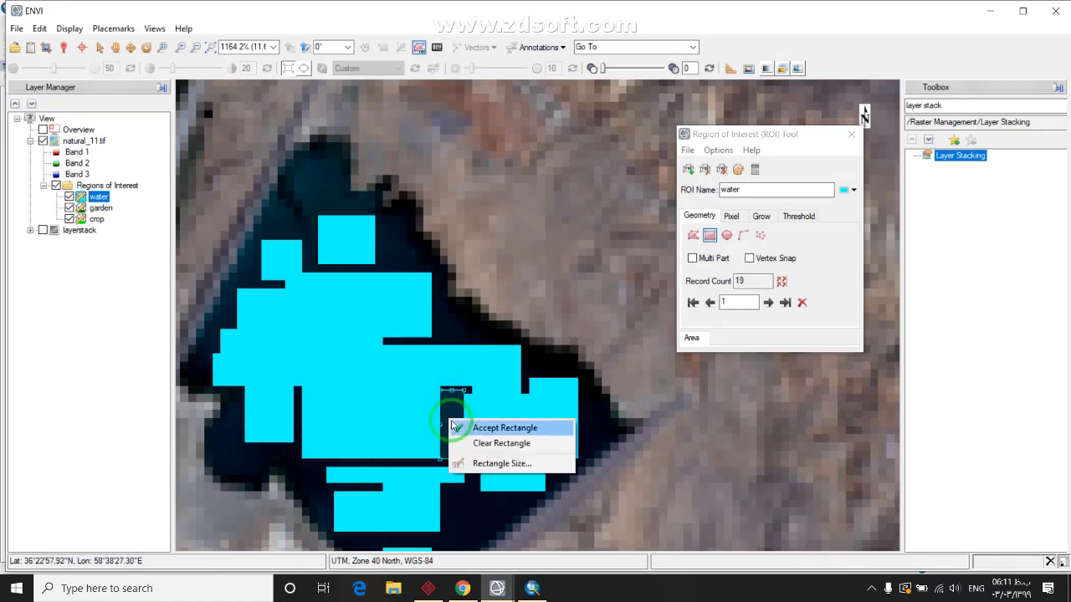
Accept the pending reservoir rectangle, then zoom and pan over to the river valley
click(480, 426)
scroll(452, 423, down, 4)
drag(715, 405, 363, 316)
scroll(426, 401, down, 2)
drag(426, 402, 698, 387)
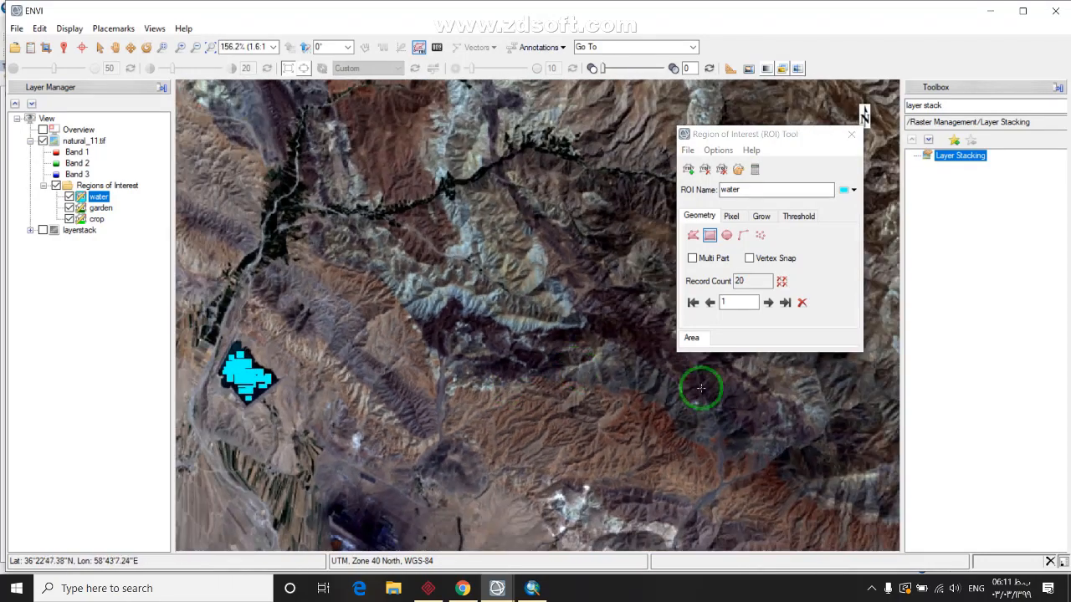
drag(787, 412, 588, 359)
scroll(414, 199, down, 1)
drag(413, 198, 590, 490)
scroll(590, 490, down, 1)
drag(459, 460, 542, 386)
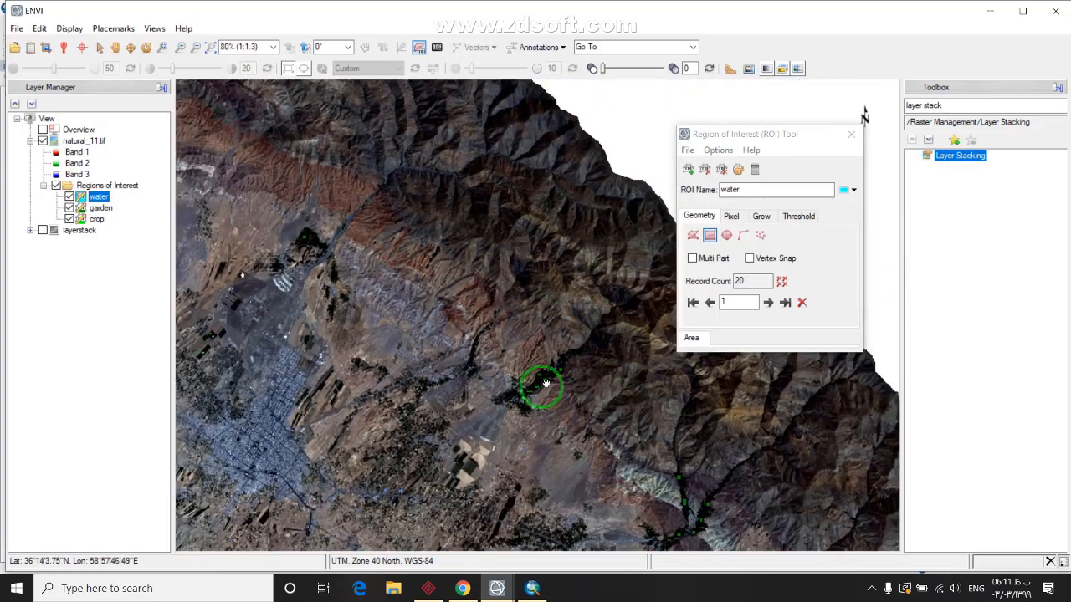
scroll(483, 341, up, 2)
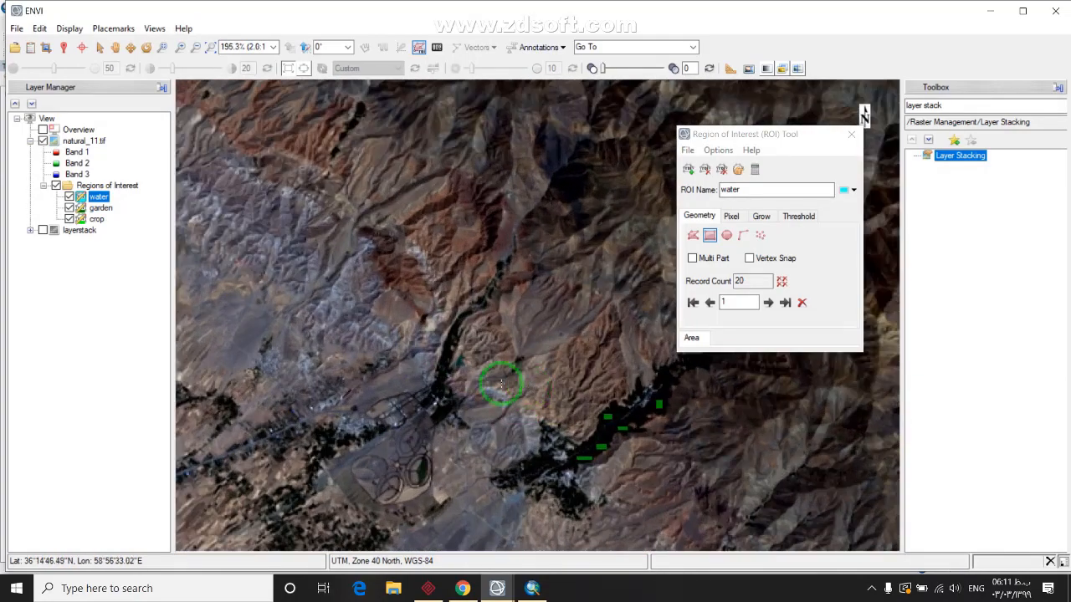
scroll(501, 384, up, 3)
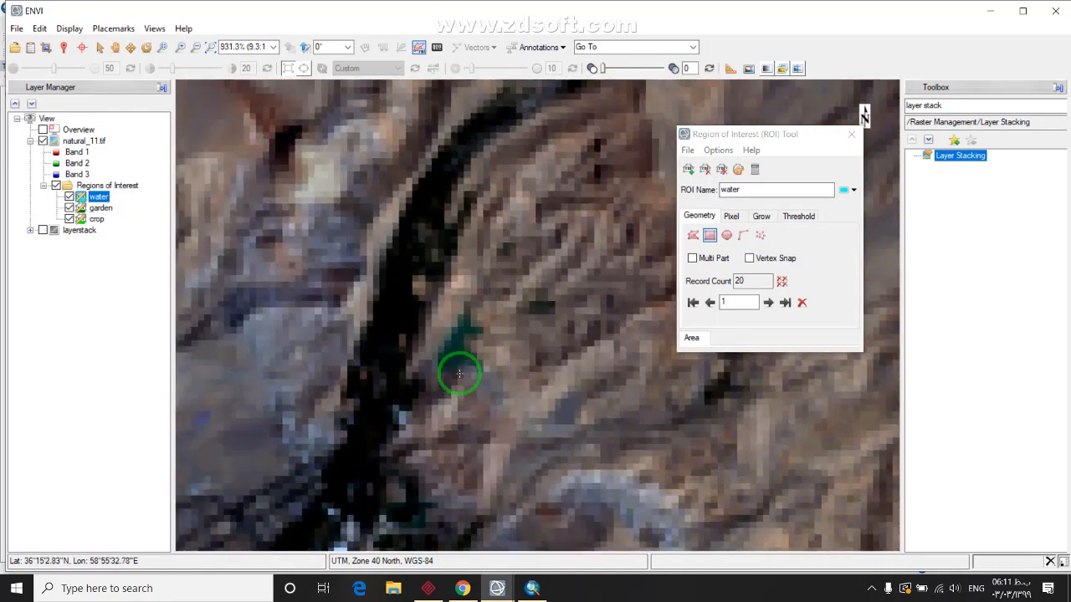
scroll(460, 374, up, 8)
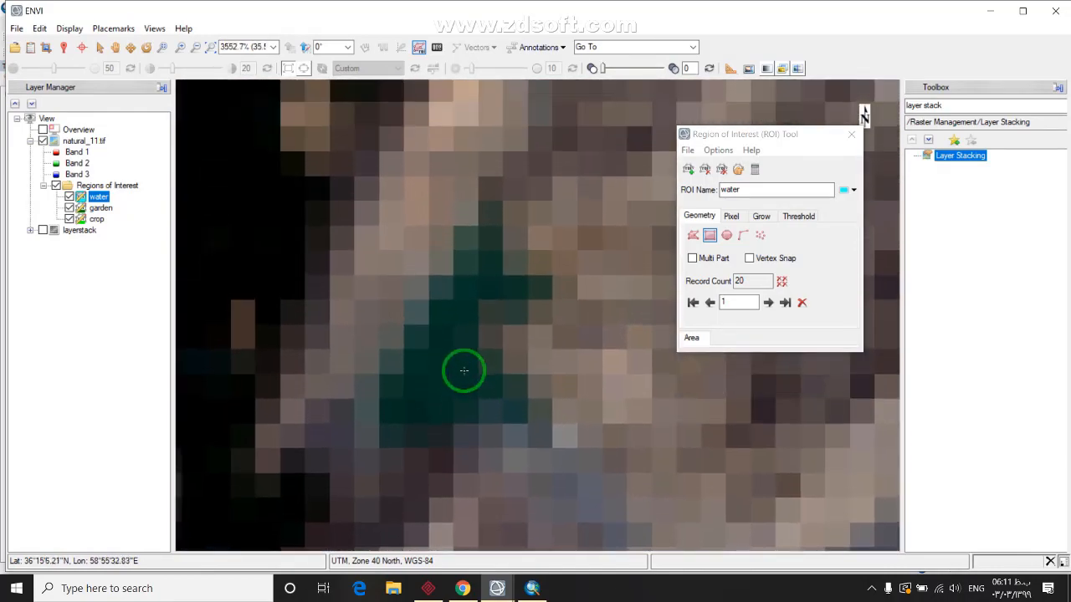
Add small rectangles on the dark river channel to the water ROI, totalling 25 records
drag(408, 381, 469, 395)
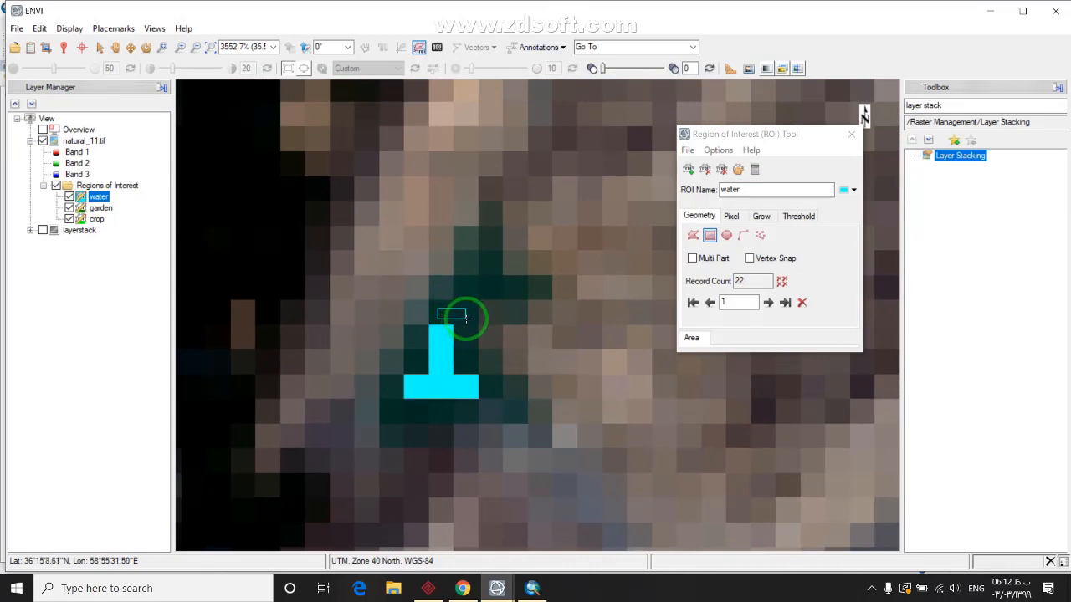
right_click(466, 317)
click(493, 327)
drag(485, 266, 495, 291)
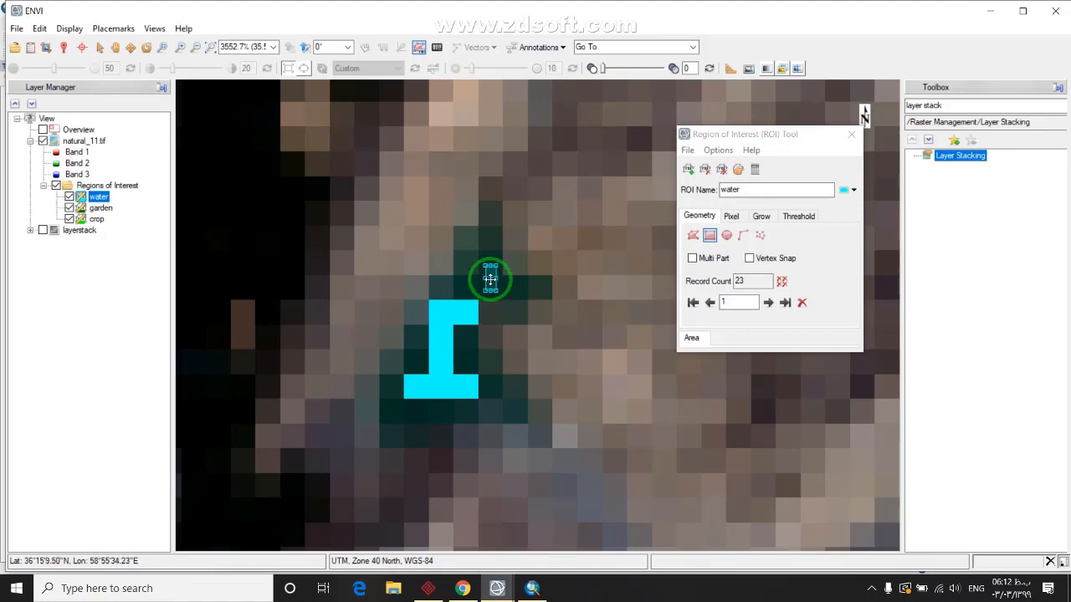
click(408, 402)
right_click(422, 416)
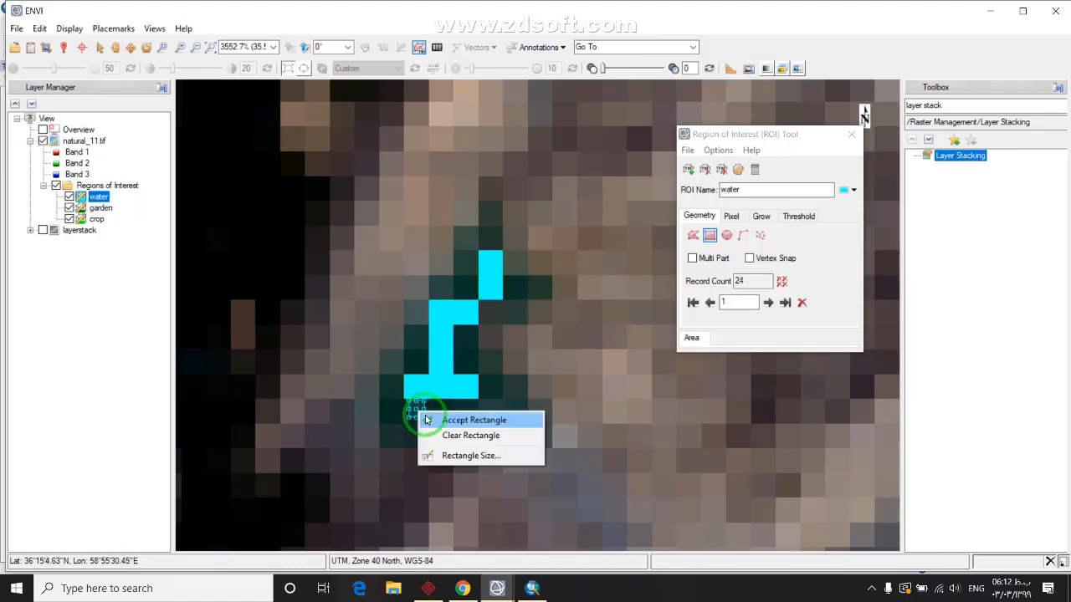
click(469, 421)
scroll(414, 413, down, 4)
scroll(414, 413, down, 5)
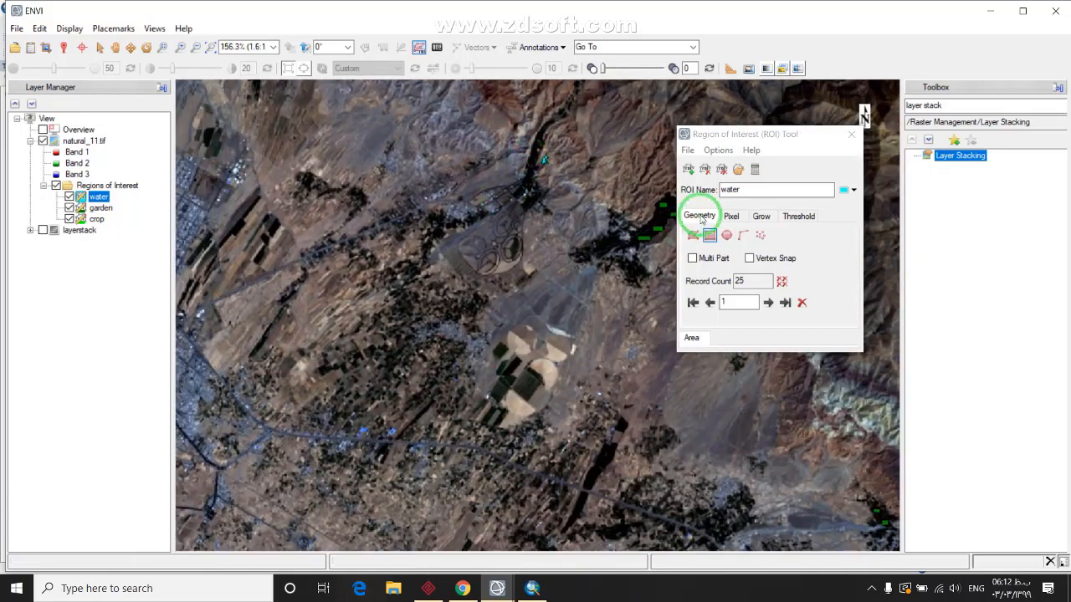
Create a new ROI named 'urban' coloured magenta, zoom to the city, and choose Polygon geometry
click(784, 187)
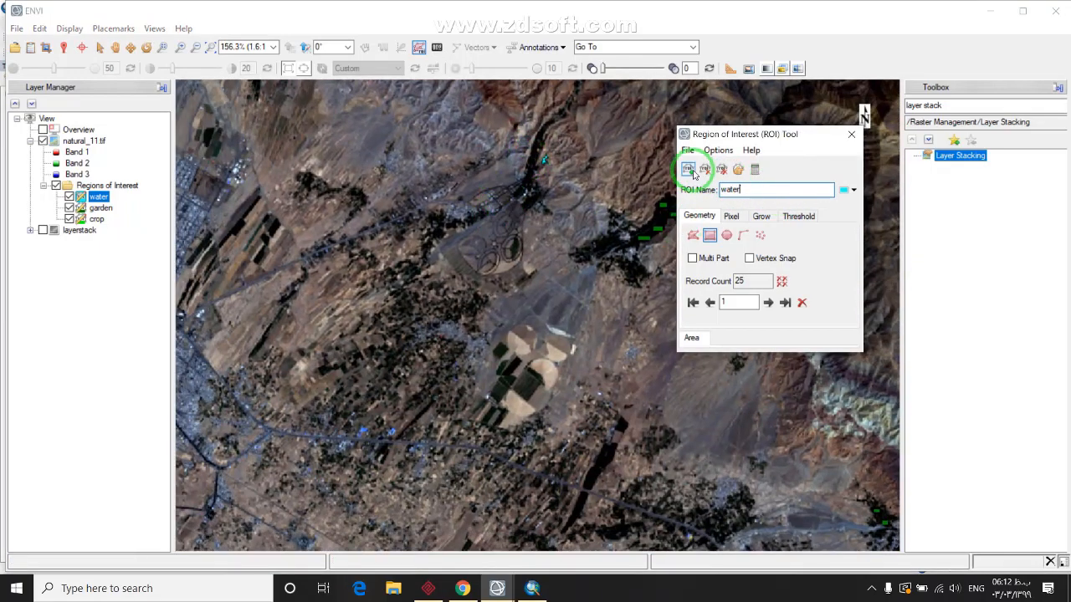
click(736, 173)
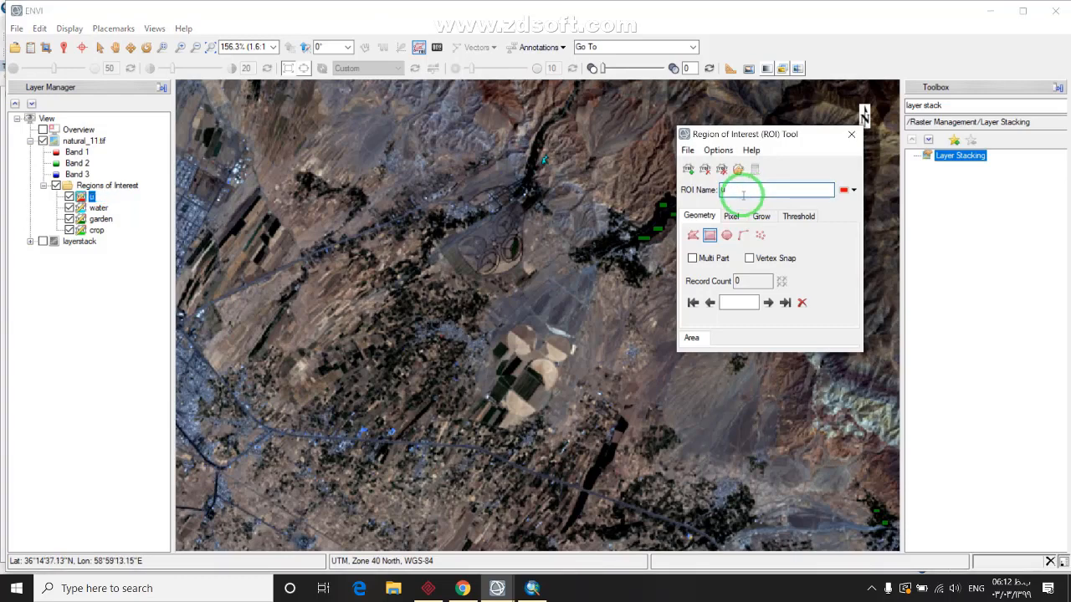
text(urban)
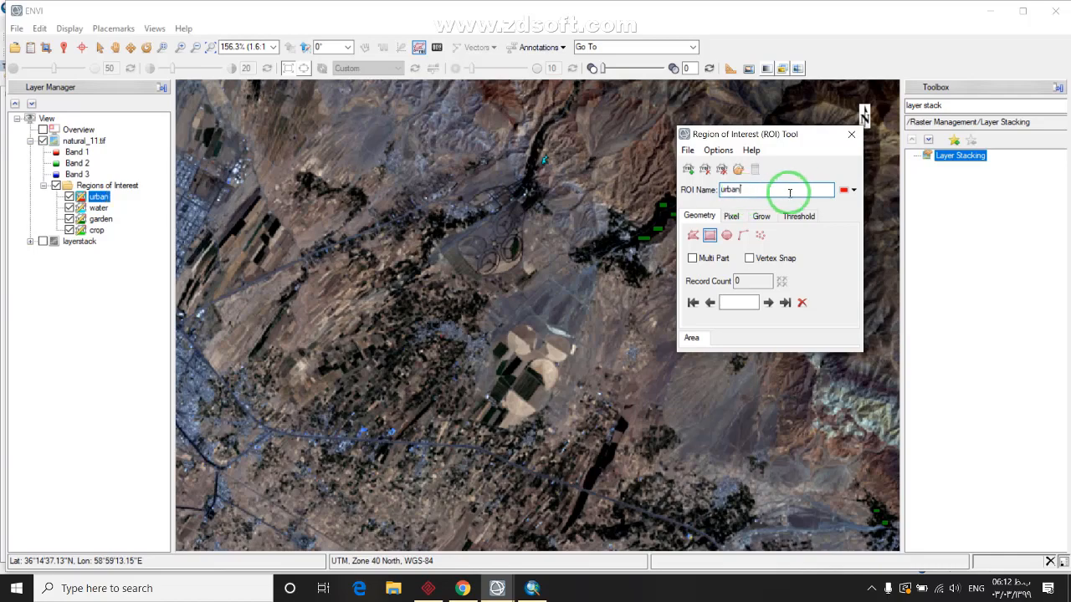
click(847, 190)
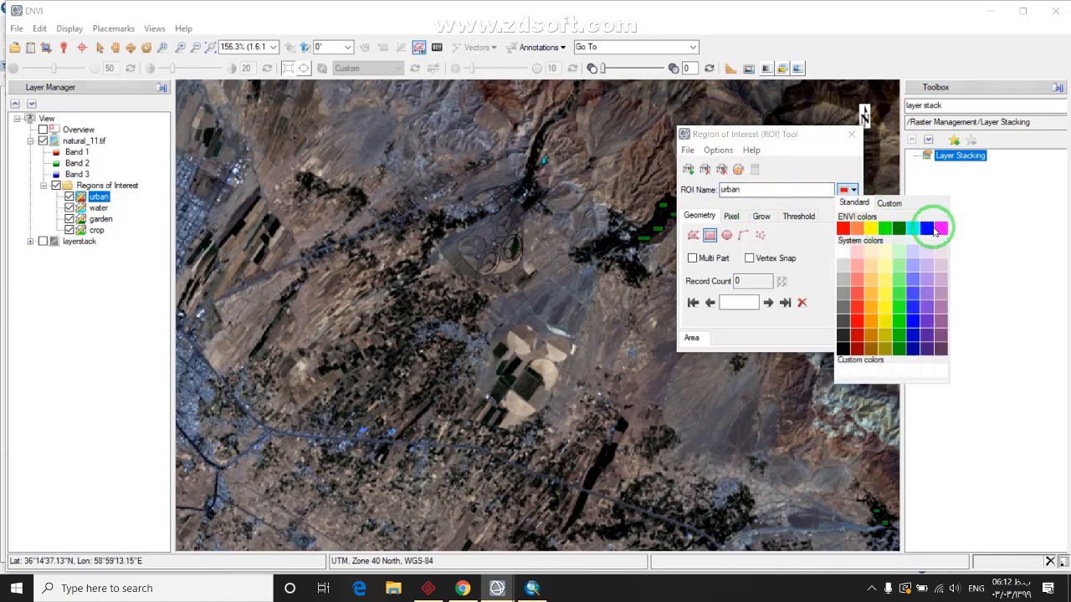
click(935, 229)
scroll(460, 406, down, 2)
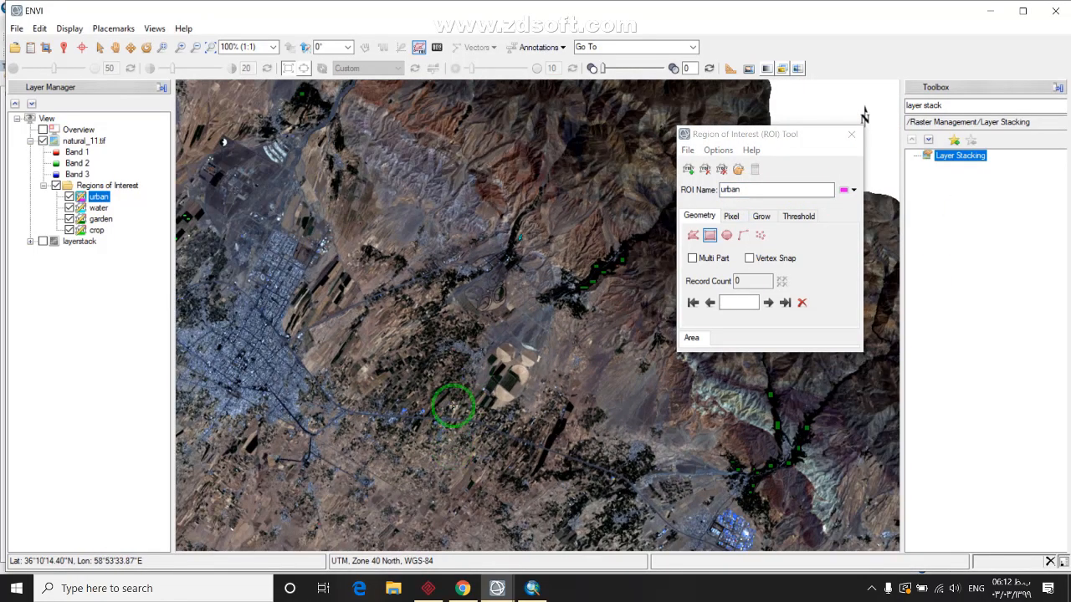
scroll(453, 407, up, 2)
scroll(498, 361, up, 2)
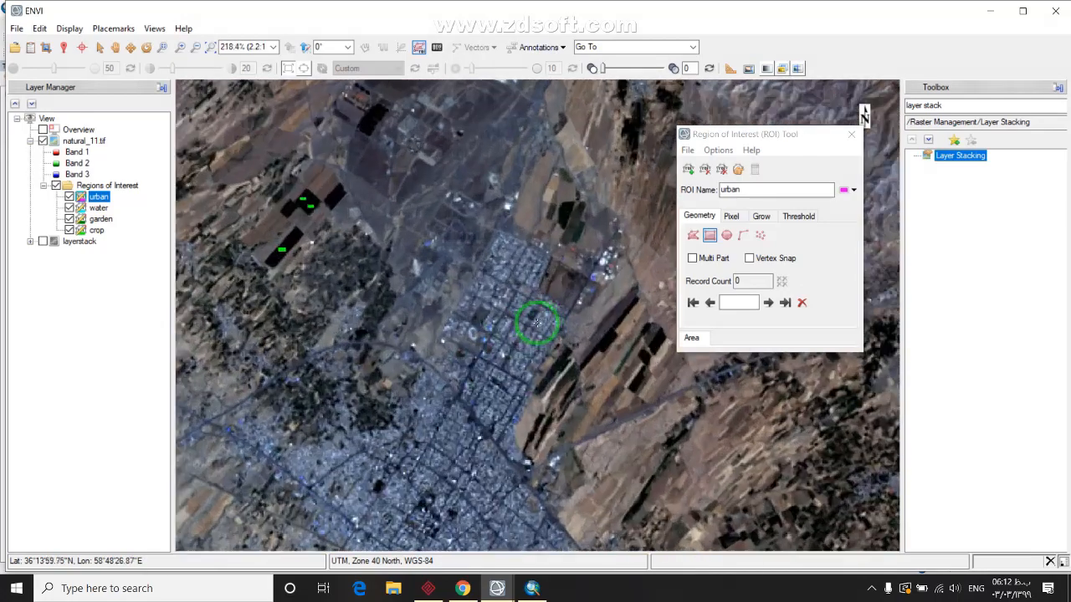
scroll(555, 242, up, 3)
click(693, 235)
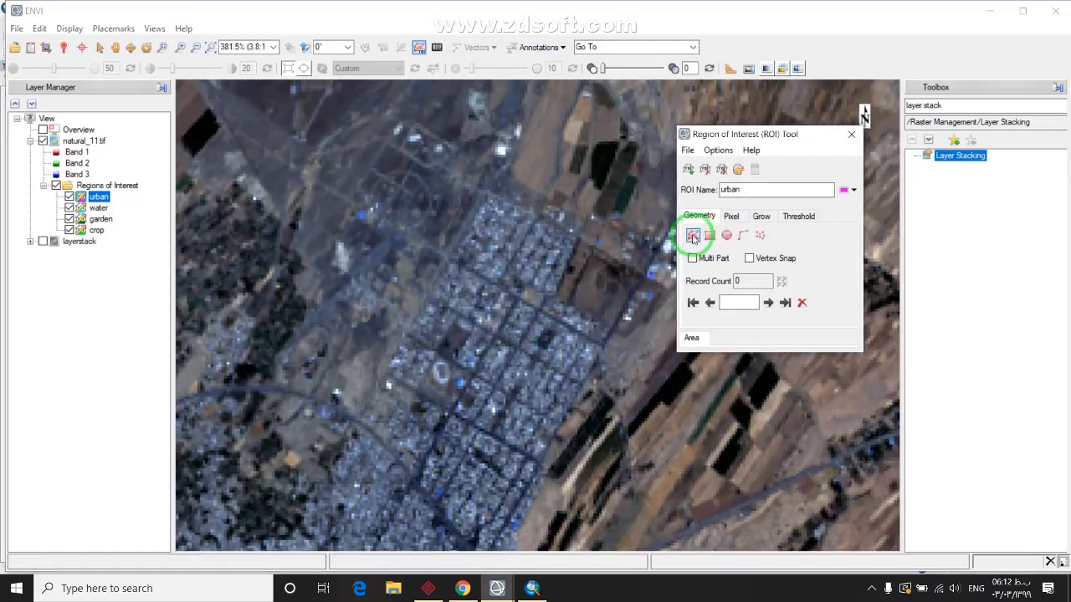
Zoom in and outline the first eight urban polygons over city blocks
scroll(490, 304, up, 2)
scroll(585, 256, up, 3)
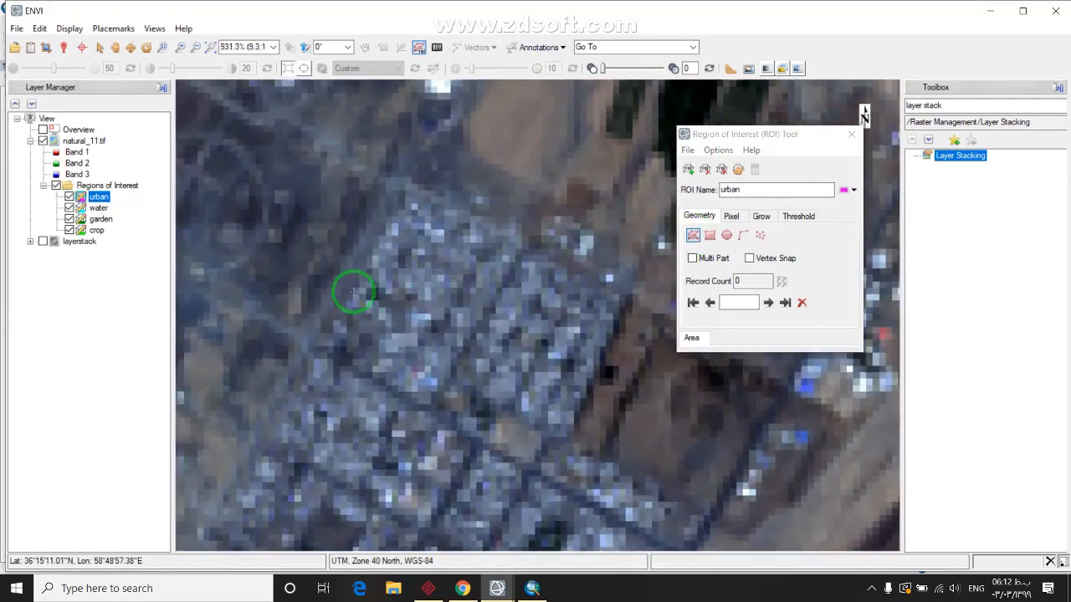
scroll(376, 256, up, 1)
scroll(454, 327, up, 2)
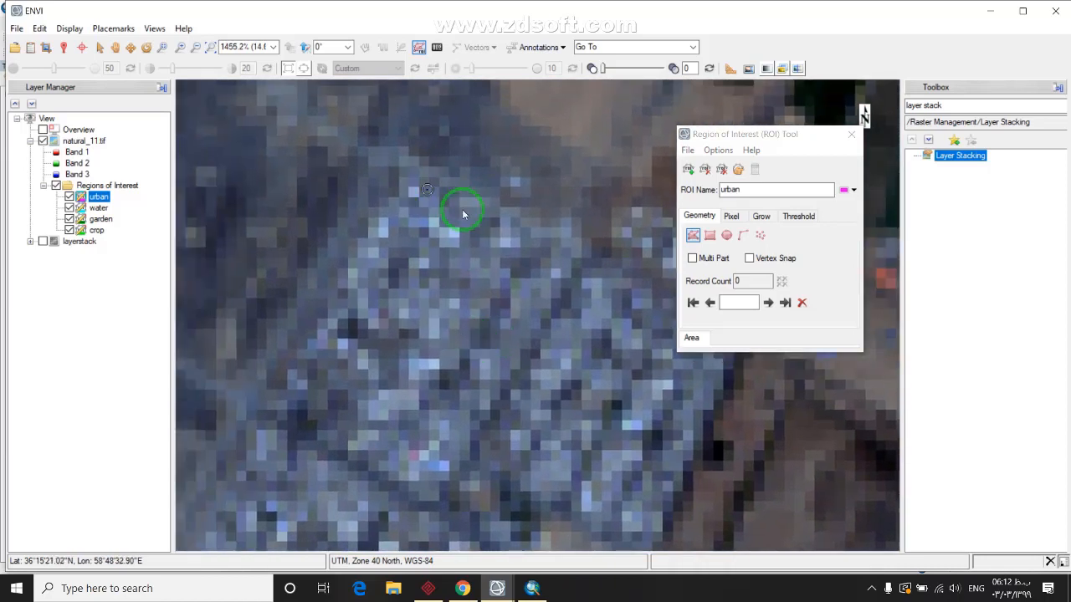
click(569, 261)
right_click(427, 191)
click(460, 194)
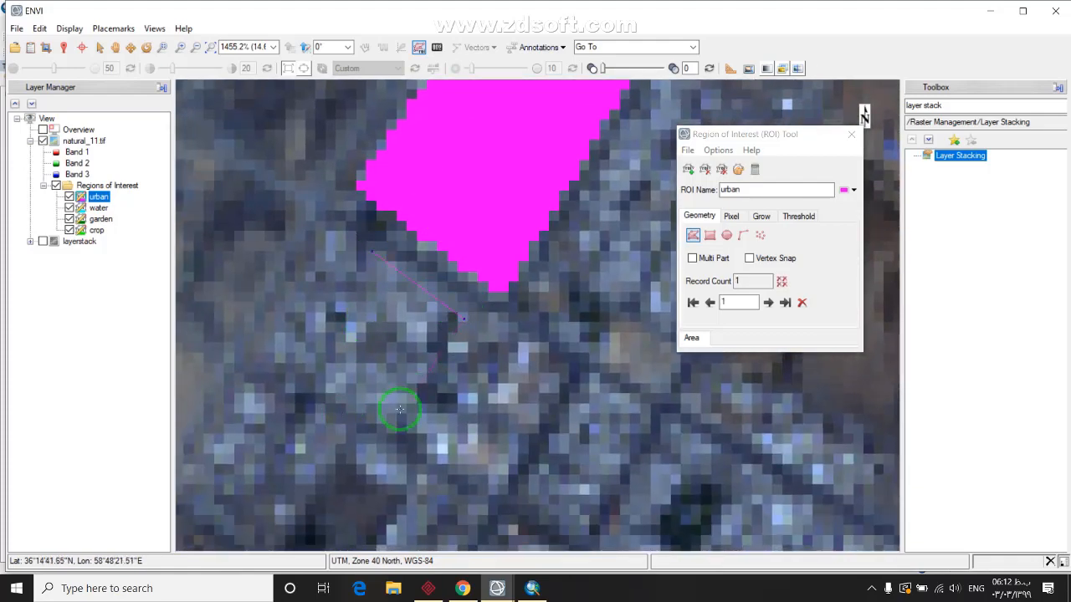
right_click(369, 249)
click(409, 252)
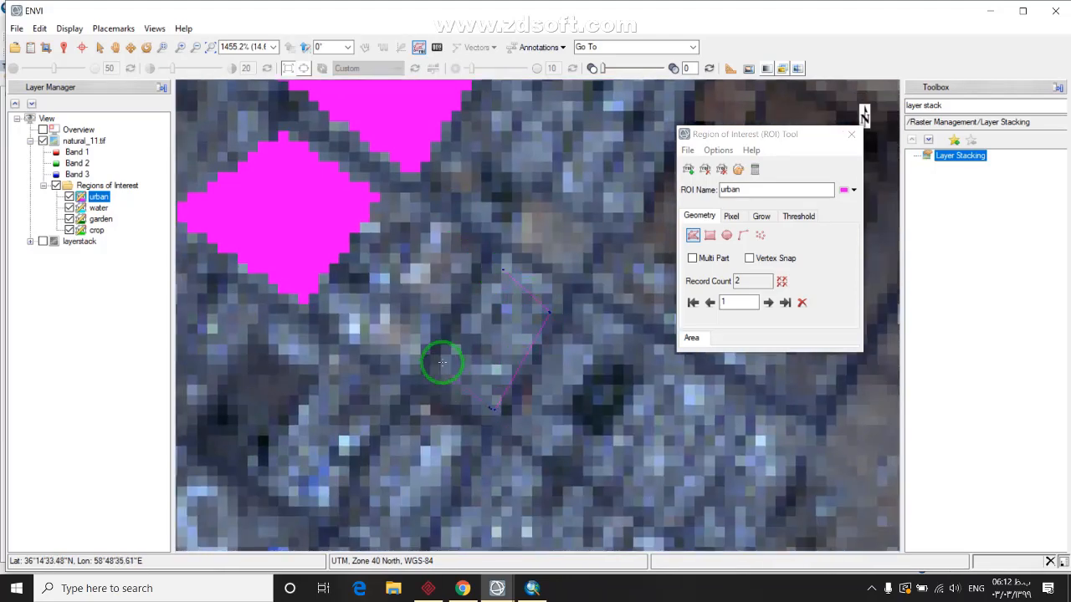
right_click(502, 274)
click(552, 280)
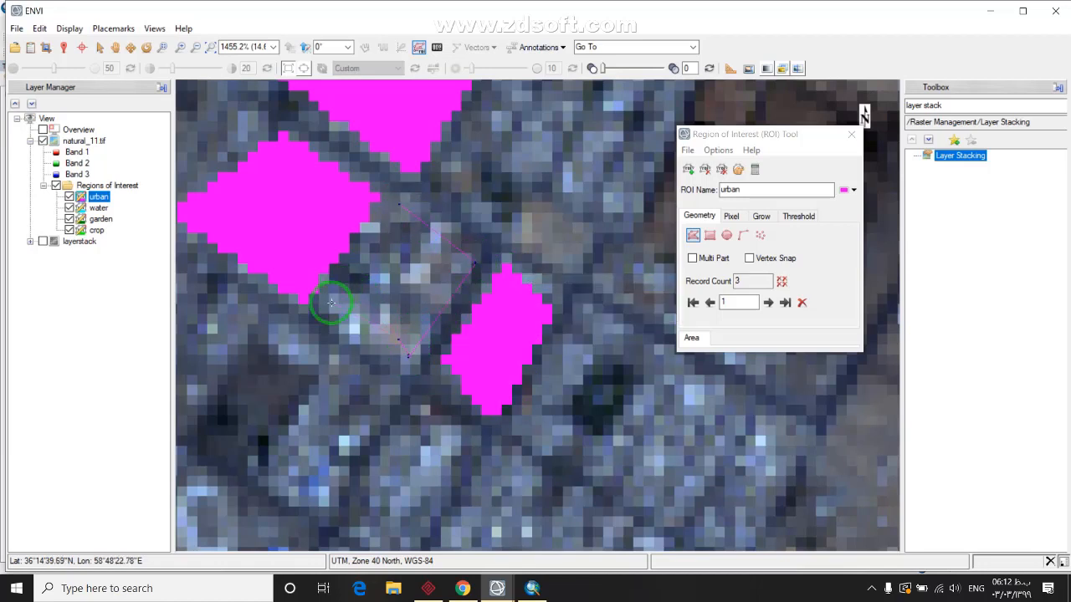
right_click(396, 218)
click(439, 221)
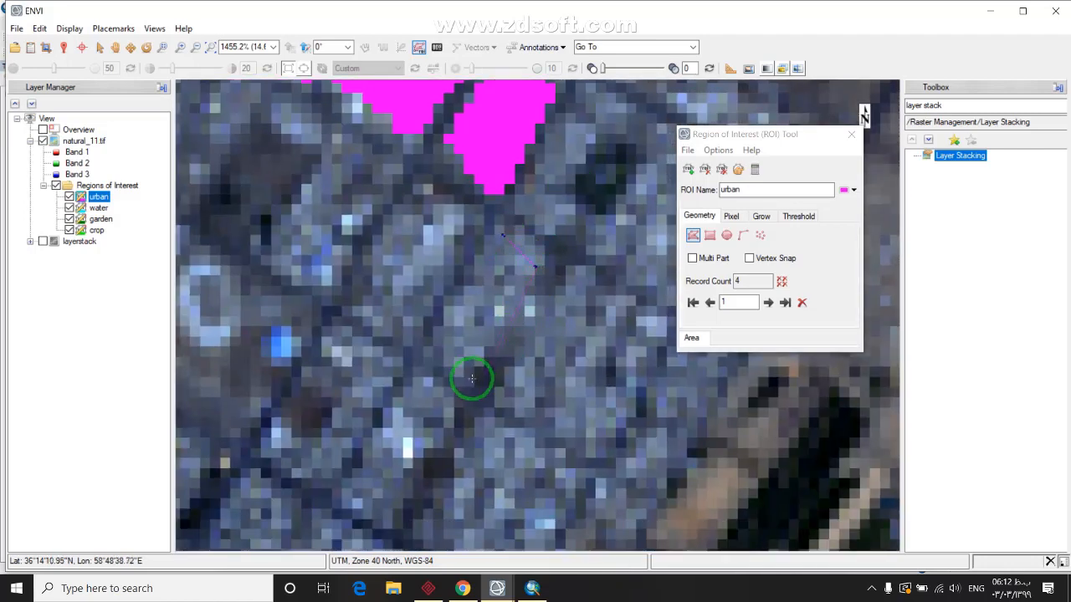
right_click(498, 231)
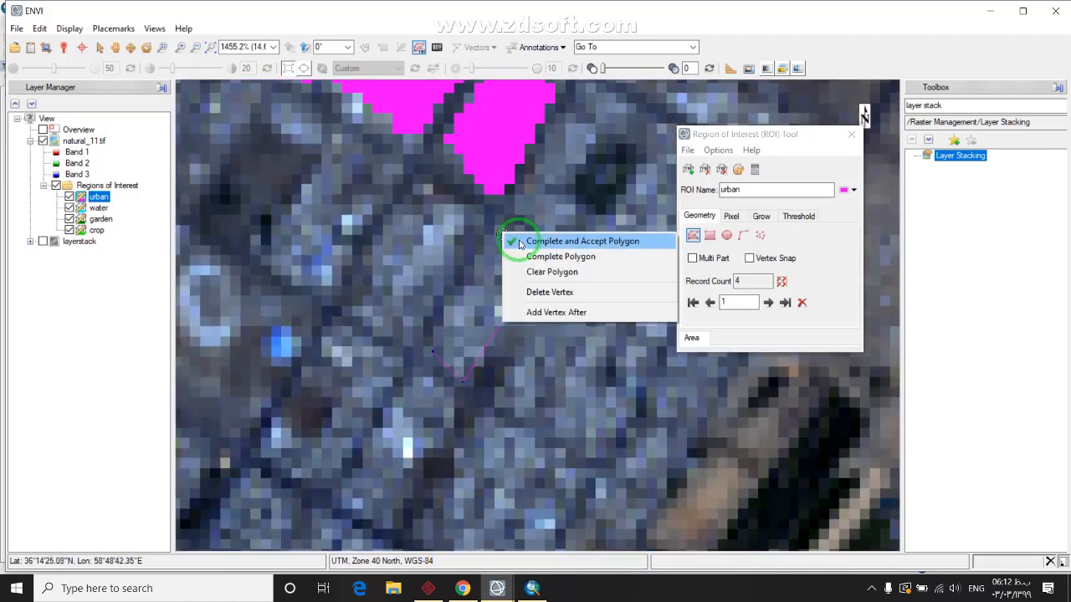
click(548, 242)
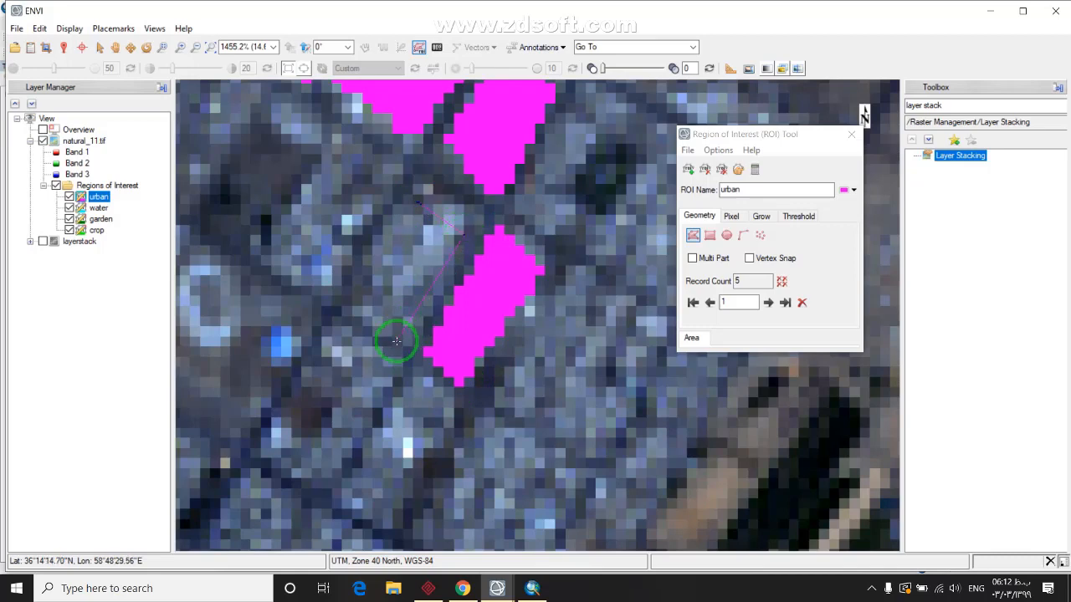
right_click(421, 205)
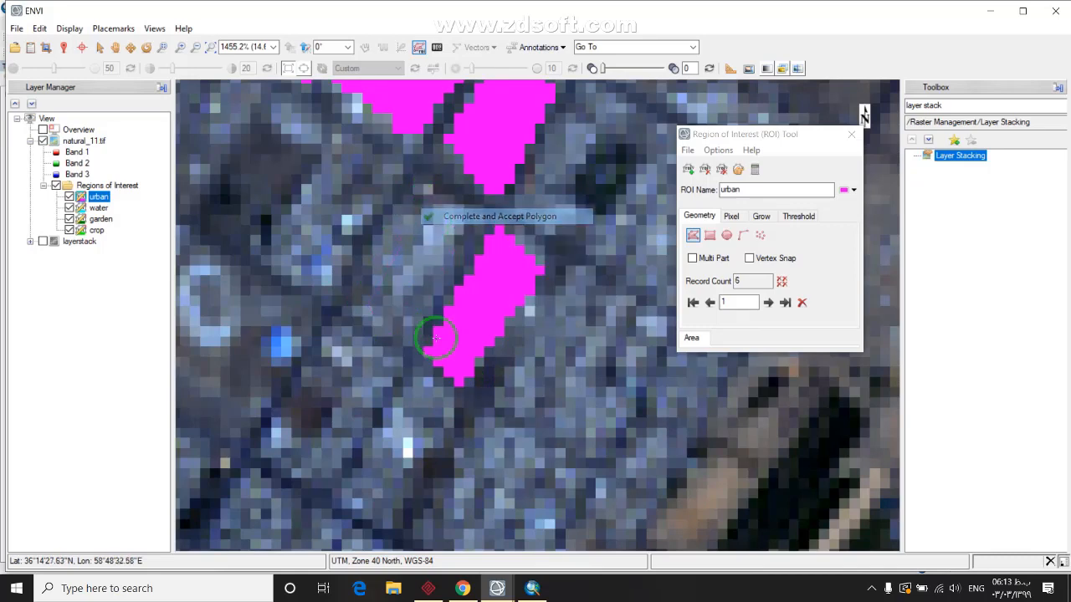
click(468, 214)
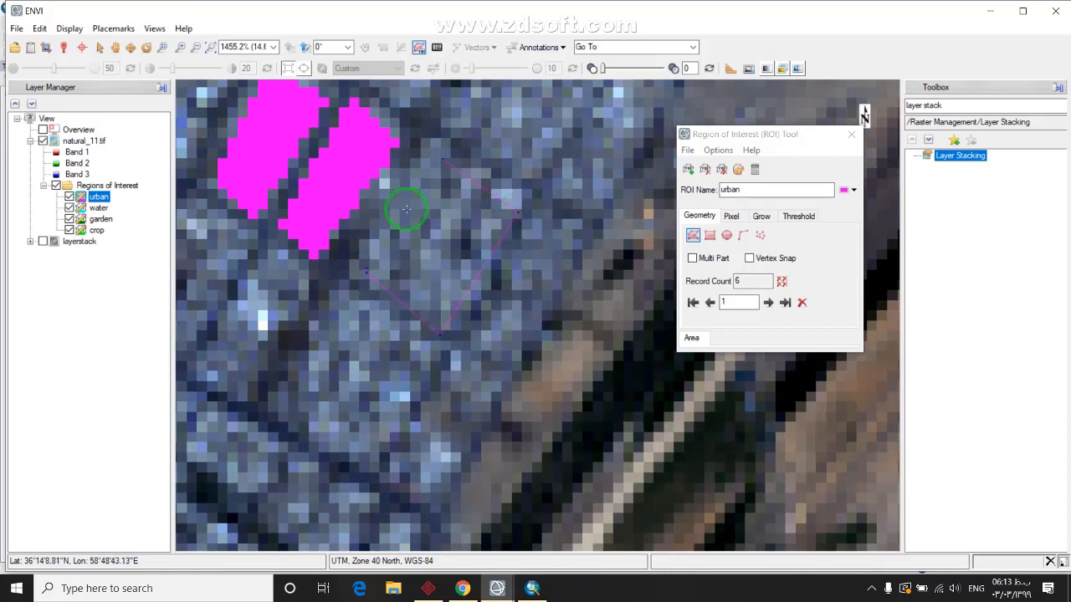
right_click(441, 159)
click(485, 168)
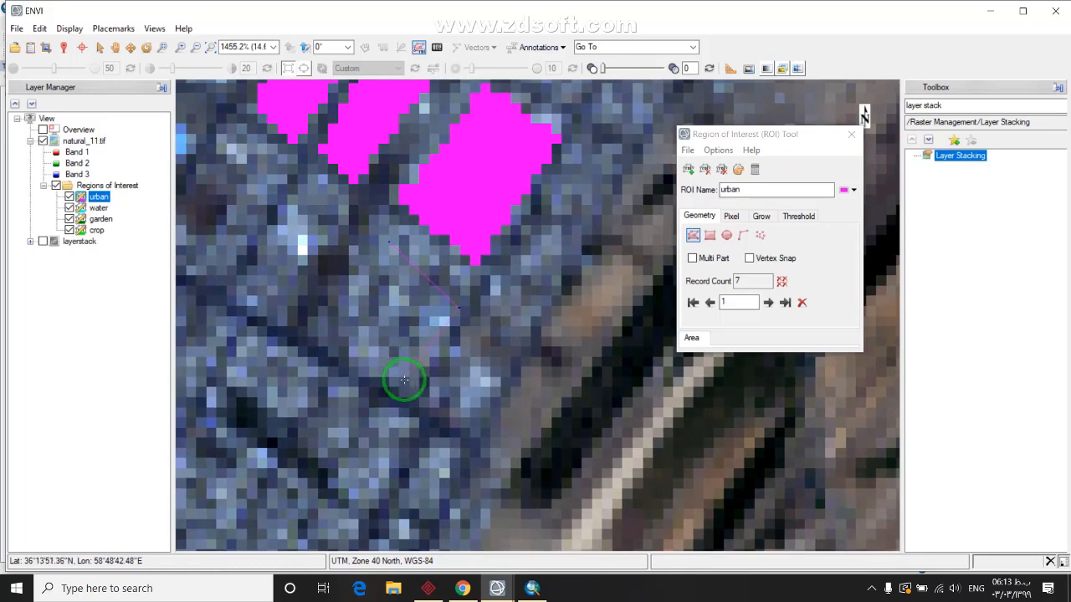
right_click(391, 241)
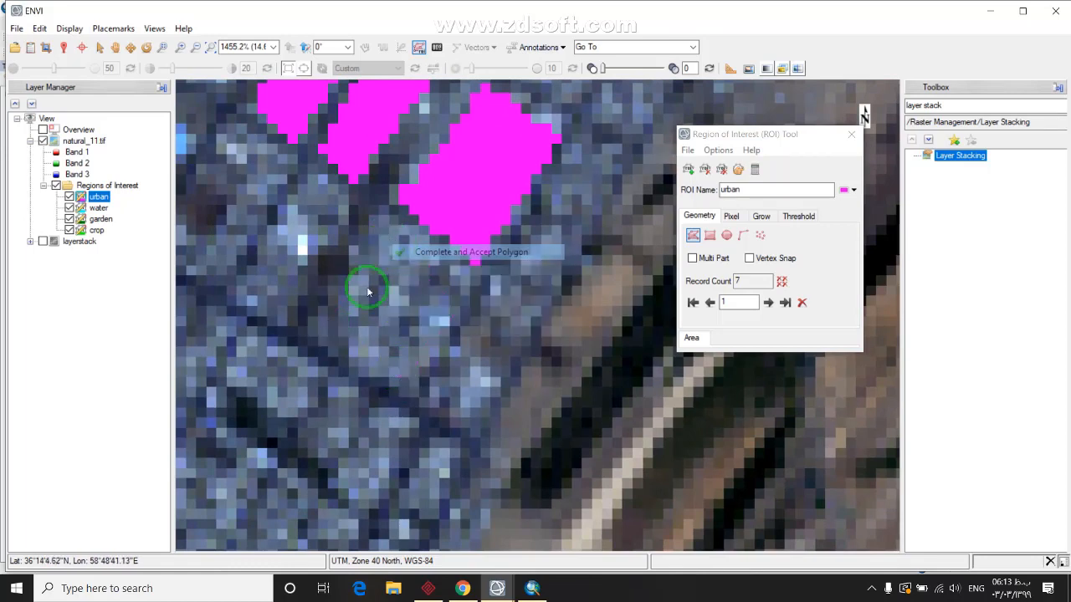
click(430, 245)
scroll(396, 387, down, 2)
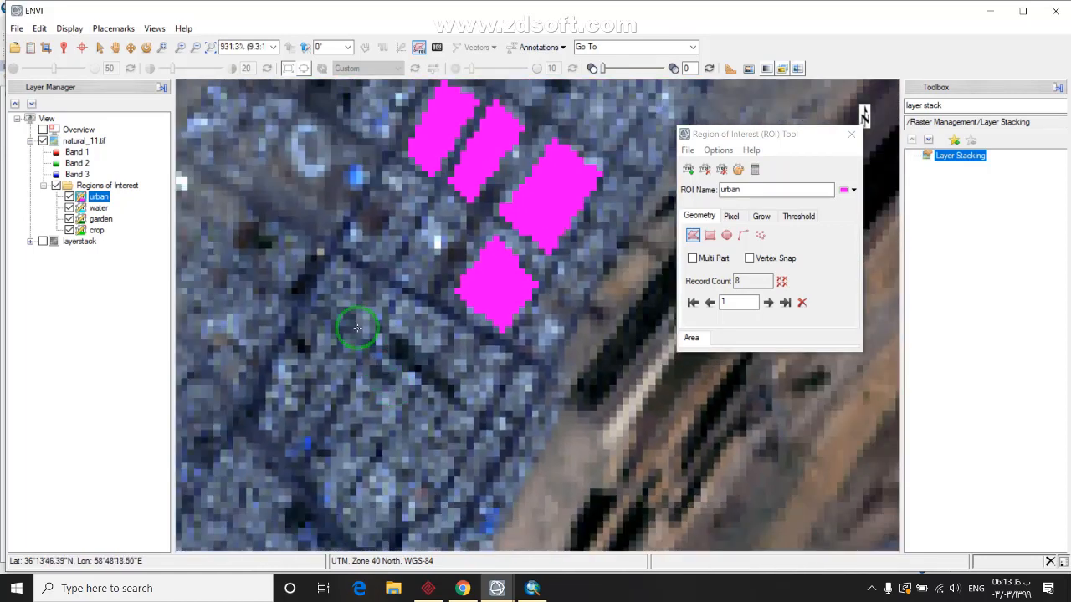
scroll(461, 359, up, 2)
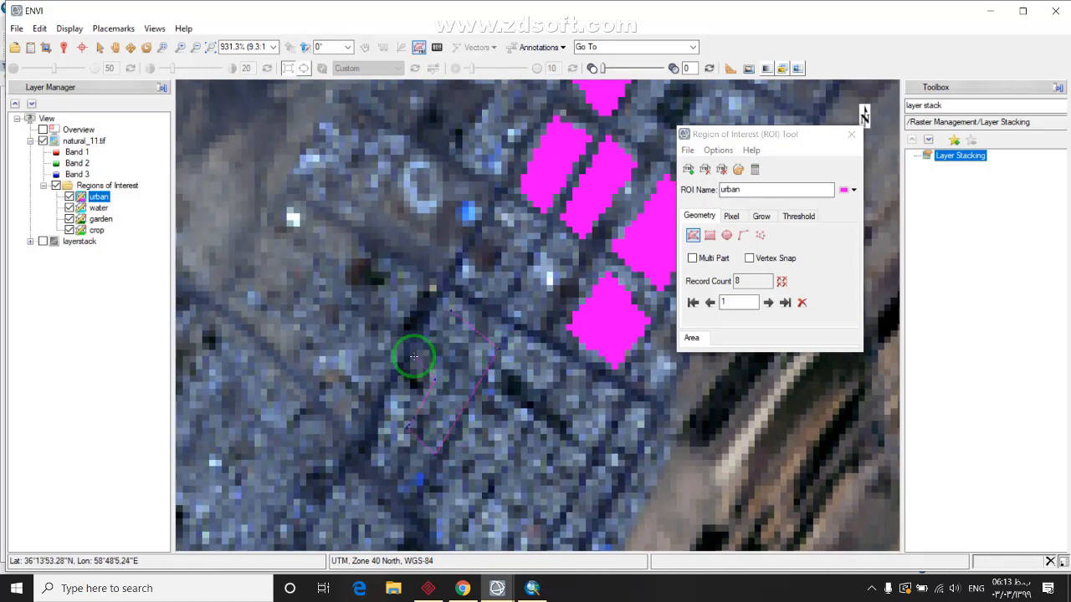
Add seven more urban polygons over nearby built-up blocks
right_click(449, 313)
click(476, 318)
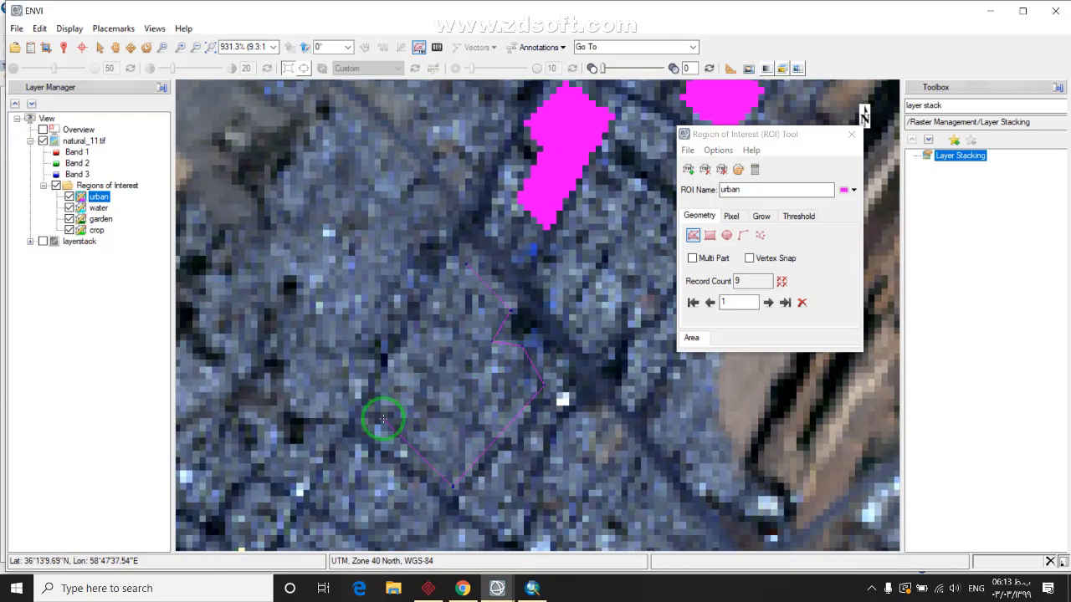
right_click(461, 266)
click(502, 273)
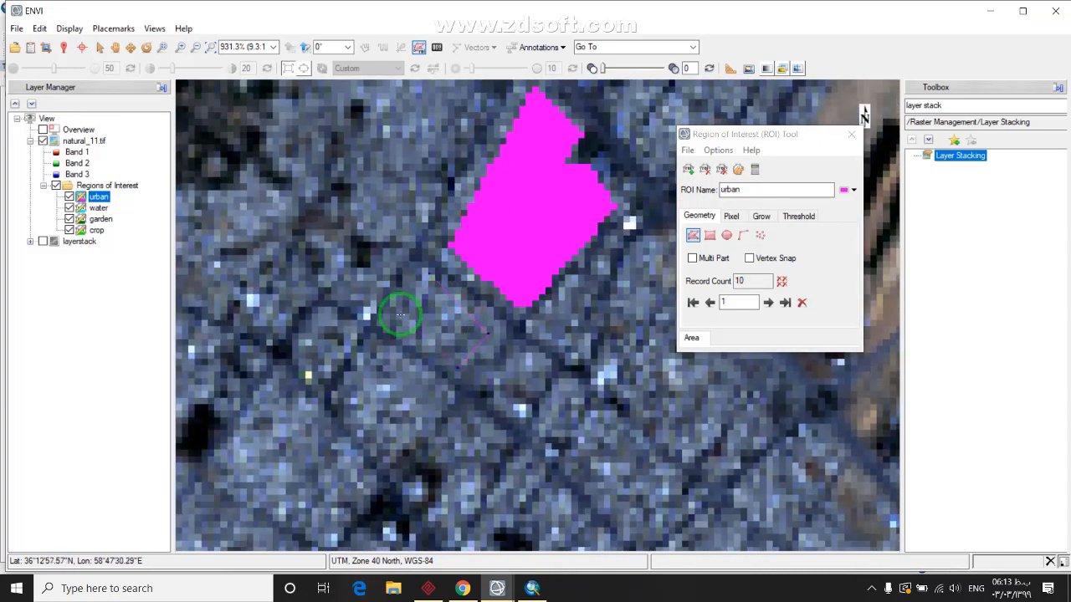
right_click(419, 289)
click(468, 282)
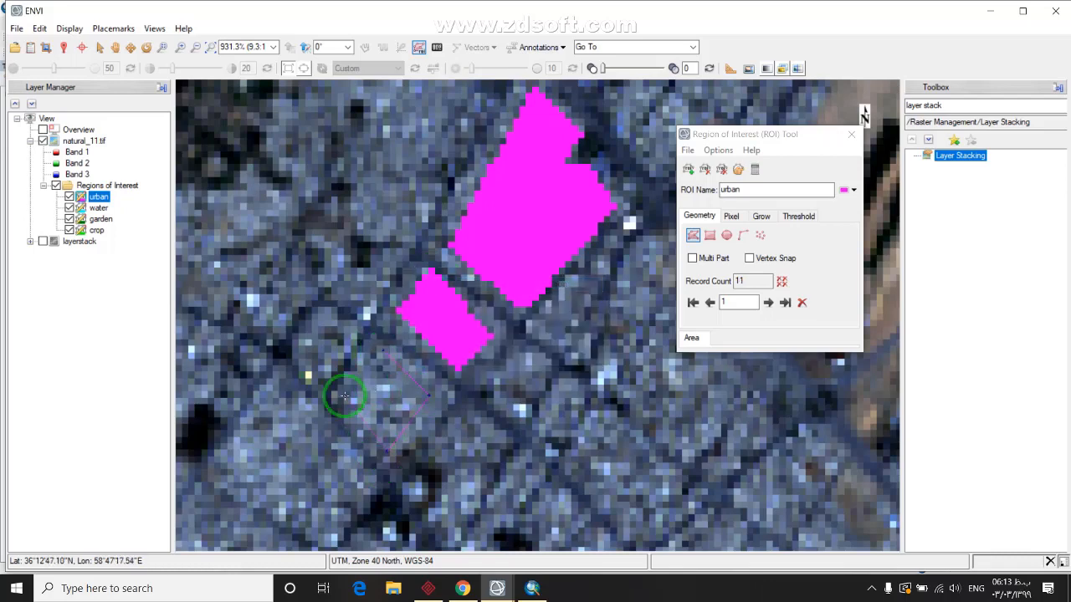
right_click(385, 356)
click(403, 361)
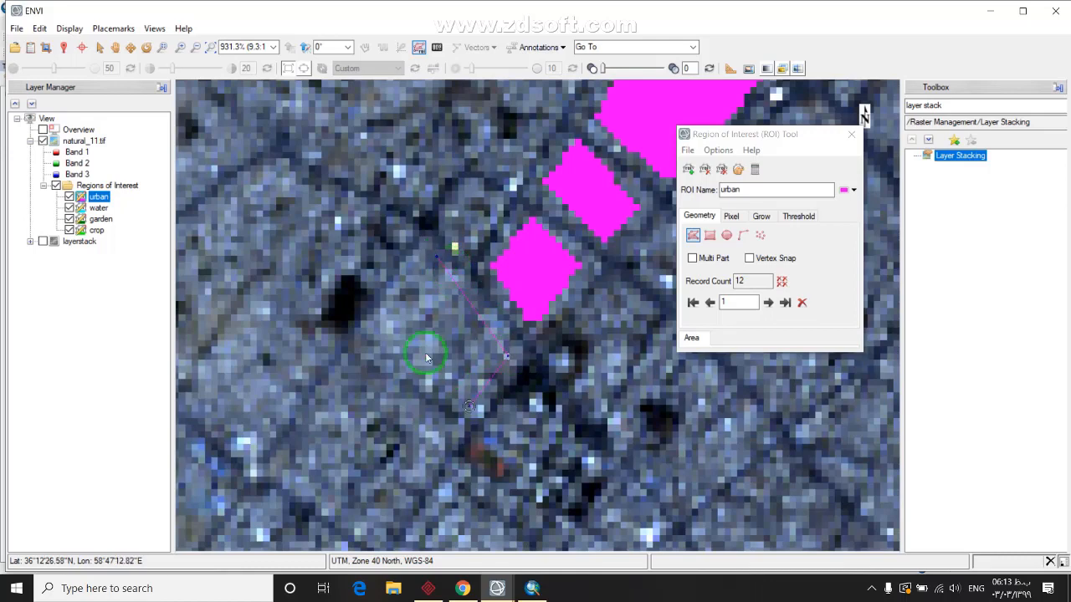
right_click(423, 300)
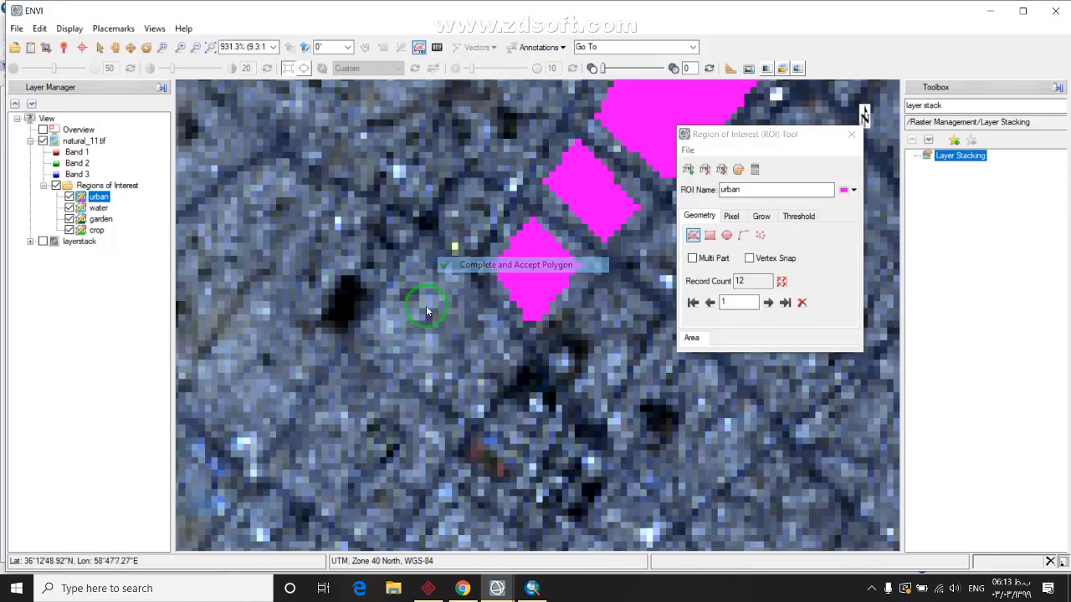
click(468, 263)
drag(434, 374, 414, 326)
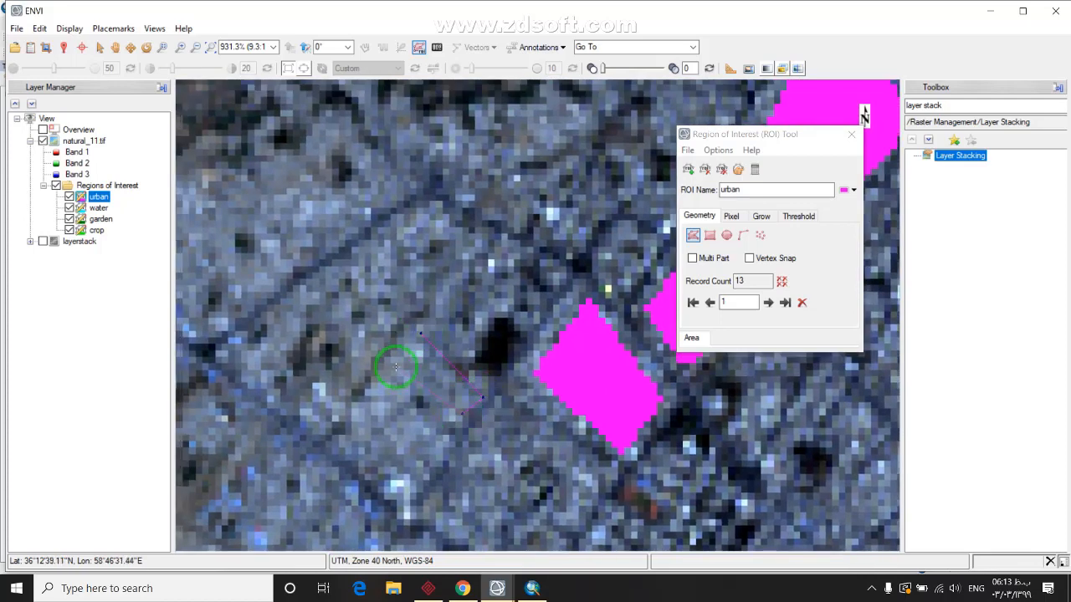
right_click(420, 337)
click(452, 343)
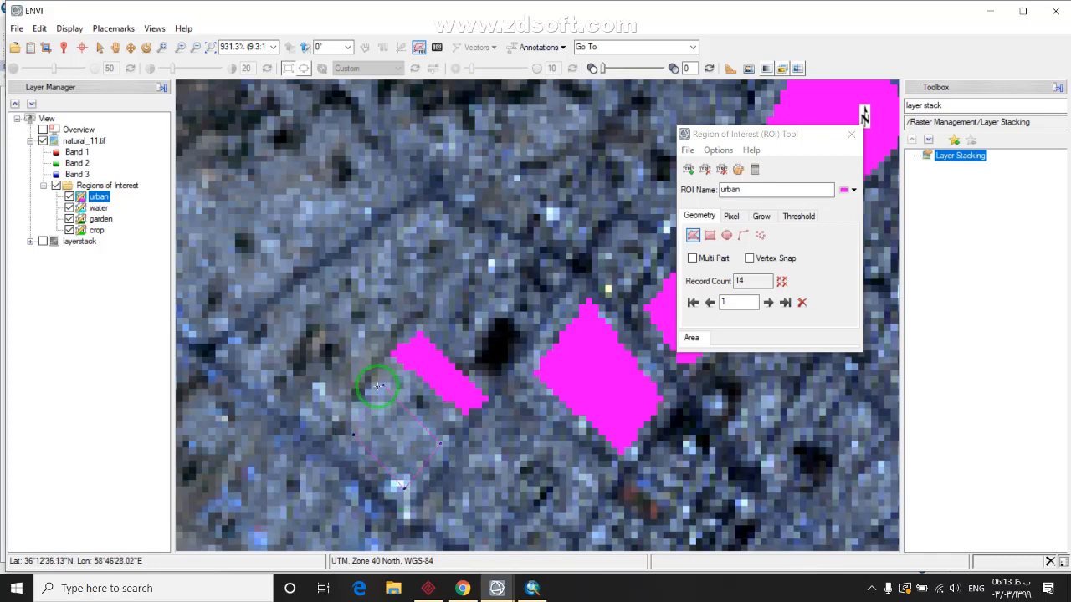
double_click(383, 387)
Add three final urban polygons in other city areas, reaching 18, and dismiss the tray popup
drag(407, 270, 509, 426)
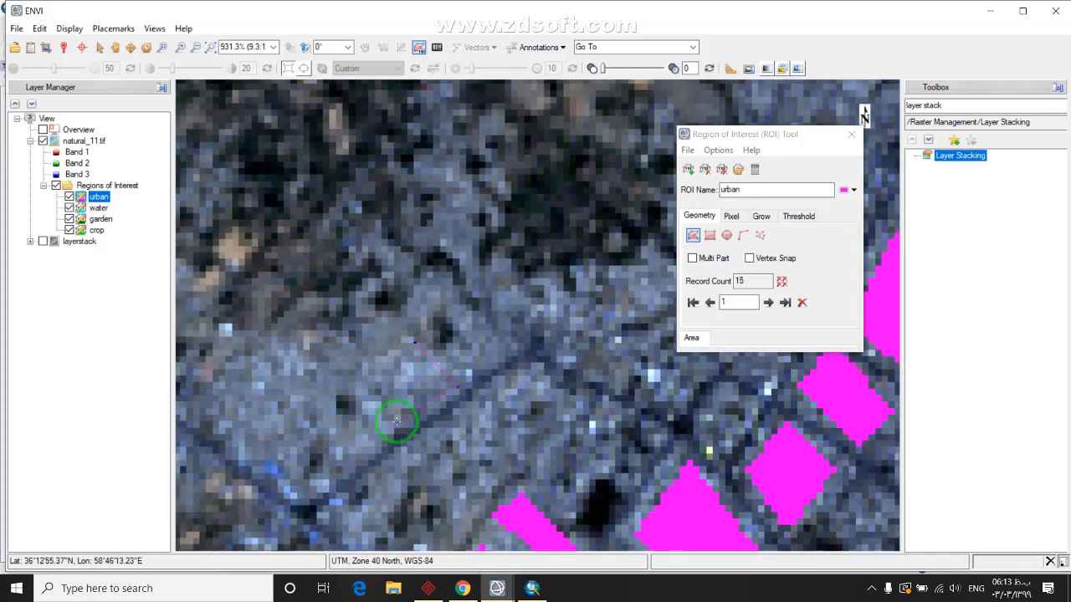
right_click(414, 343)
click(443, 350)
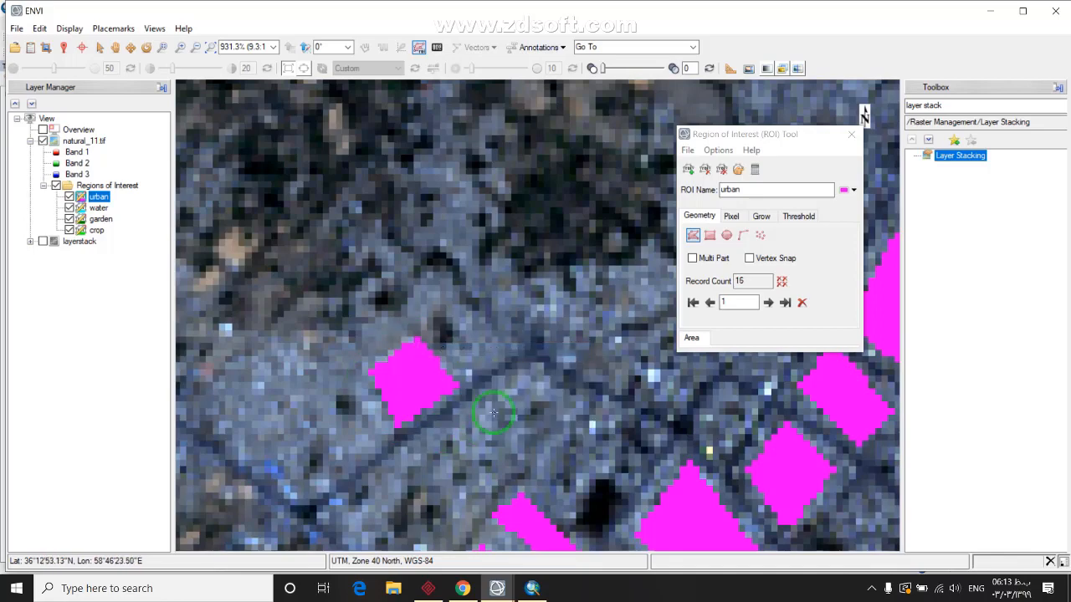
scroll(490, 411, down, 5)
drag(559, 427, 425, 306)
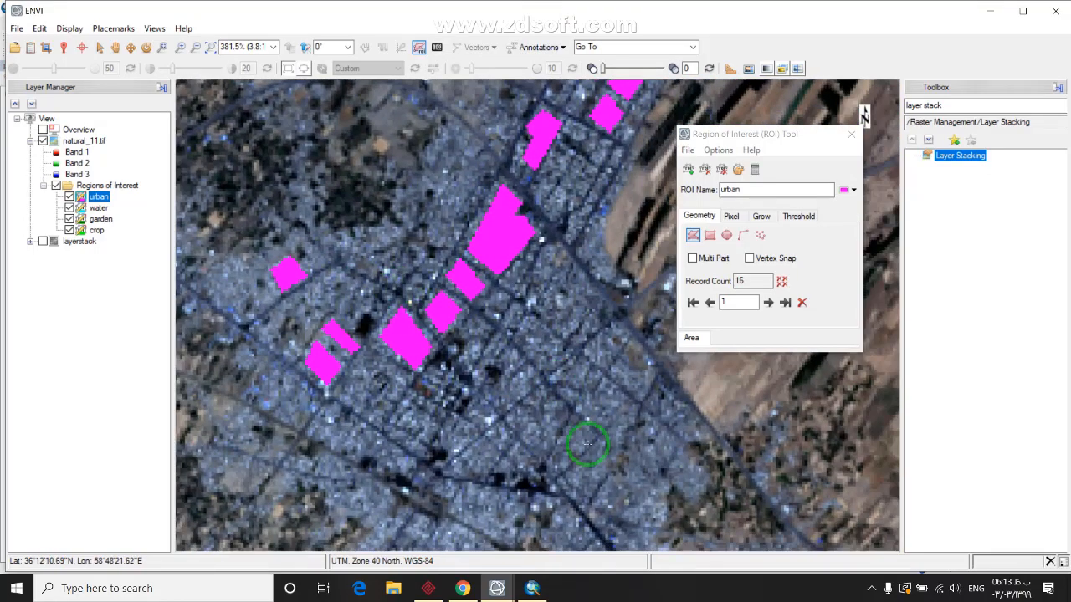
drag(593, 444, 530, 339)
scroll(445, 359, up, 2)
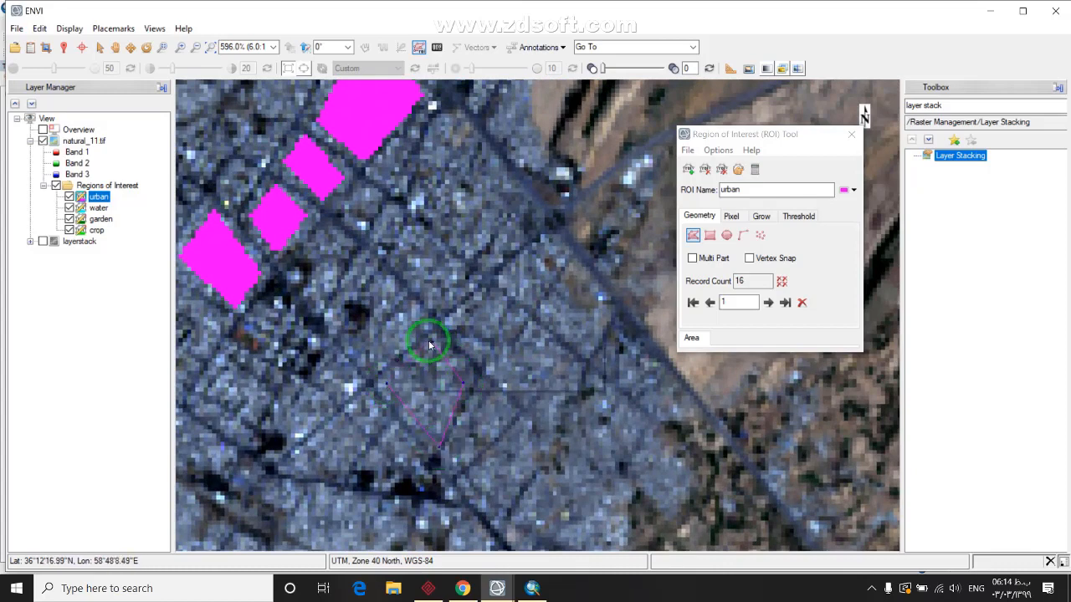
right_click(429, 343)
click(443, 350)
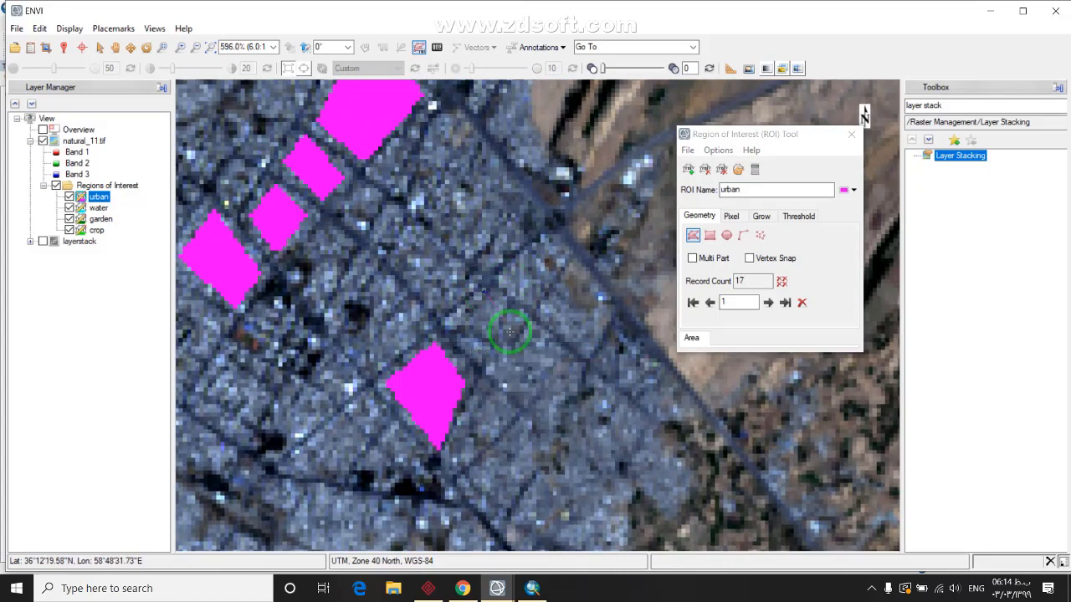
right_click(479, 295)
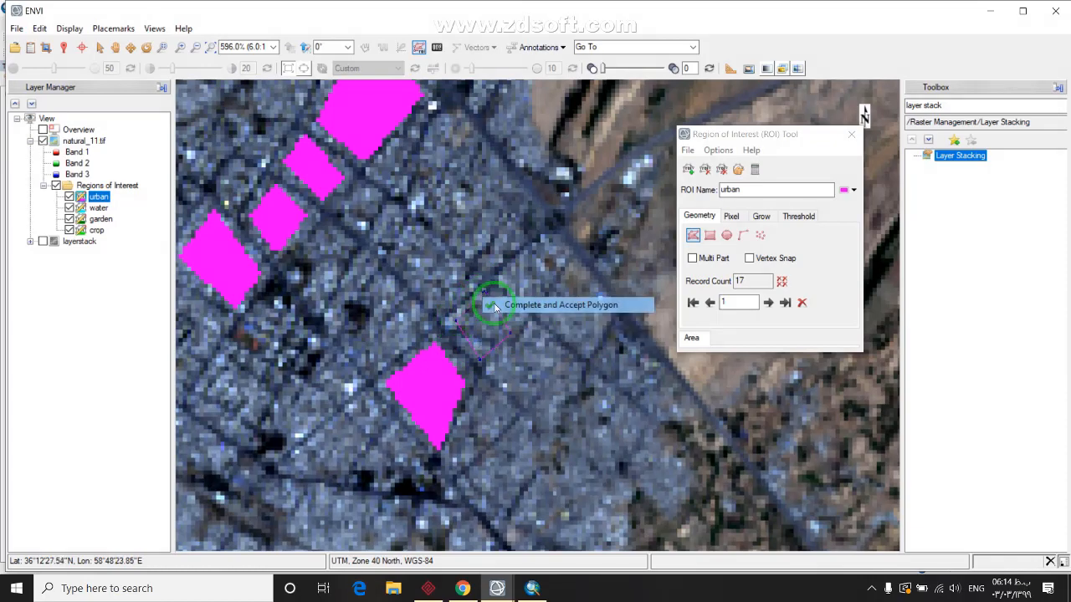
click(498, 303)
click(871, 588)
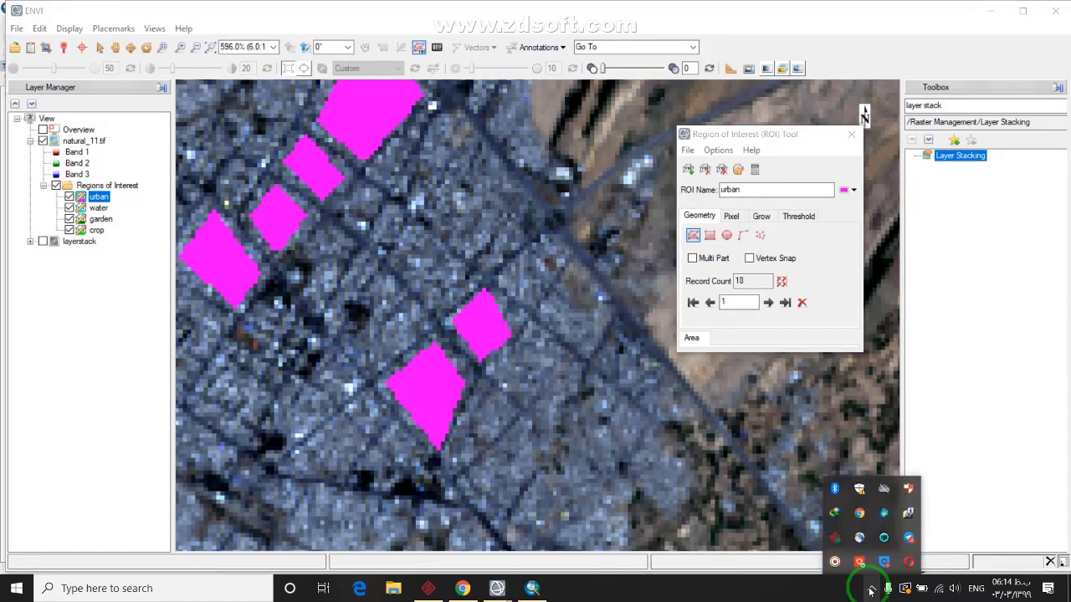
click(870, 588)
scroll(424, 449, down, 3)
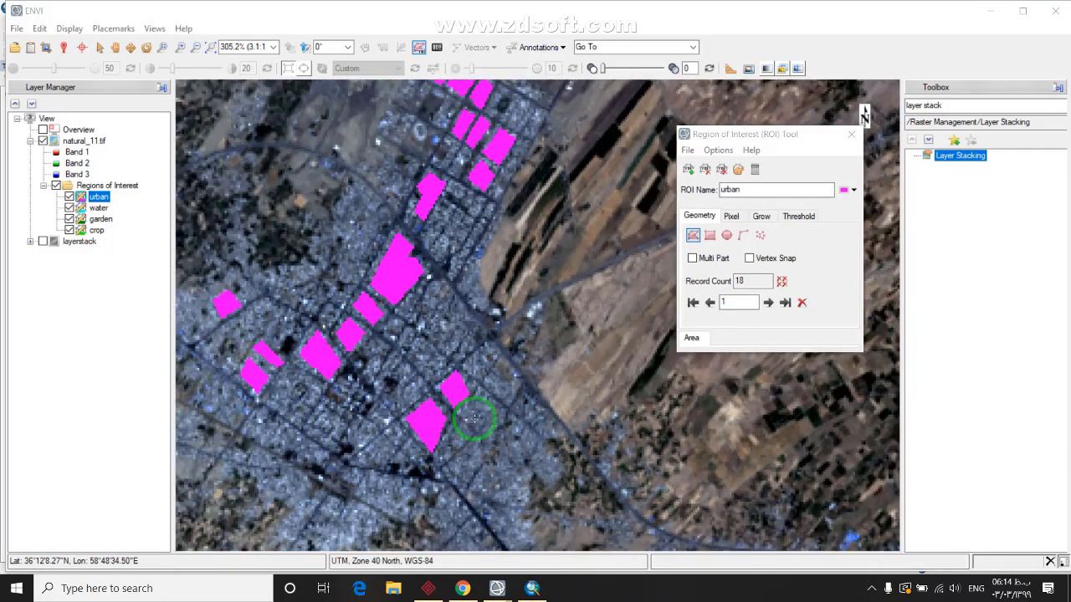
scroll(473, 418, down, 1)
Create a new ROI named soil and give it a dark orange colour
click(687, 171)
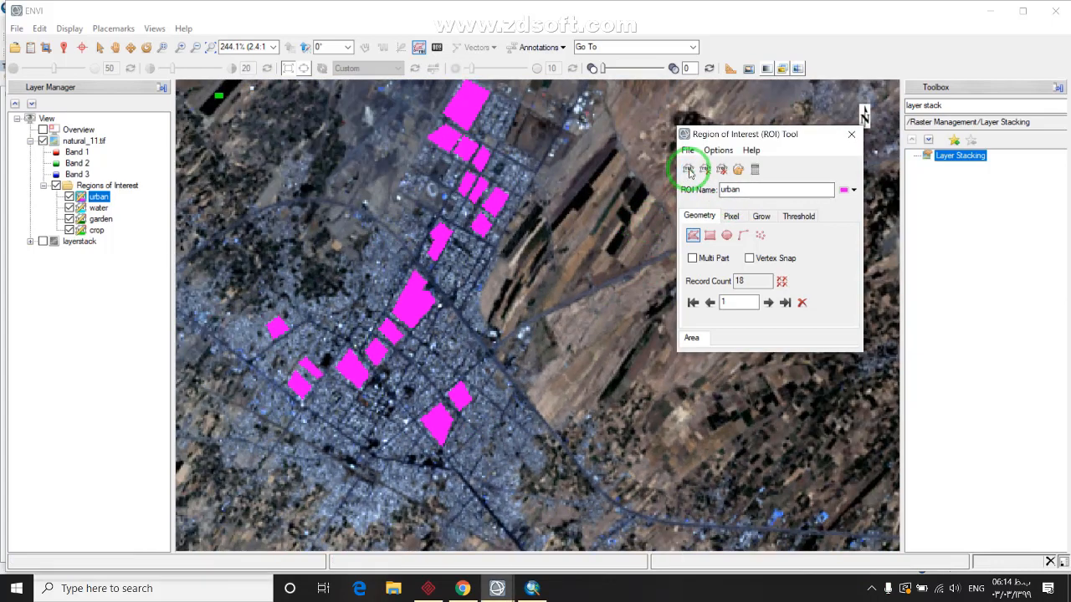
click(752, 191)
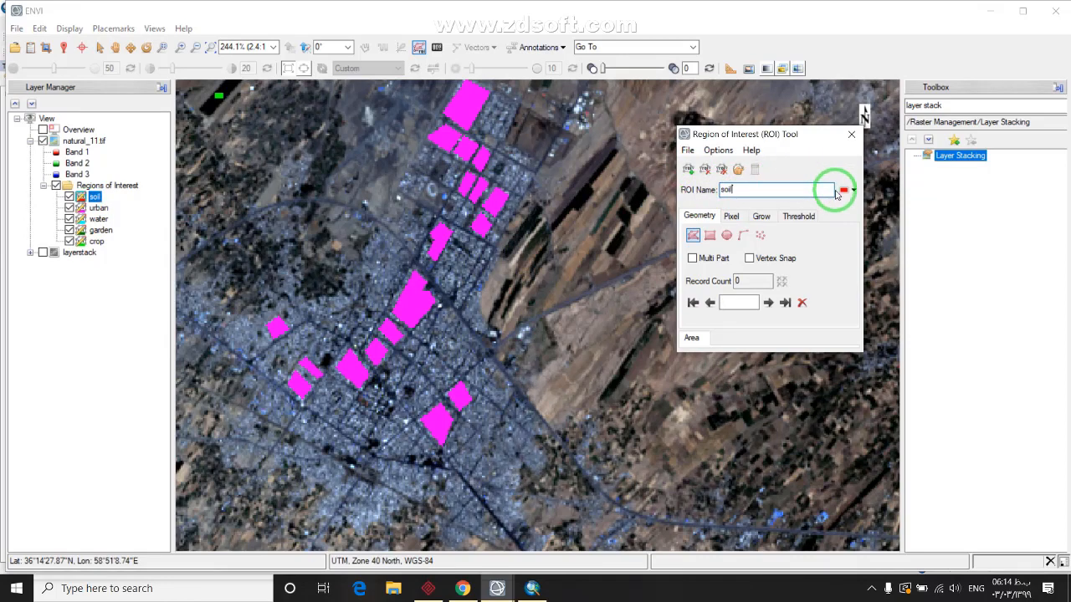
click(847, 191)
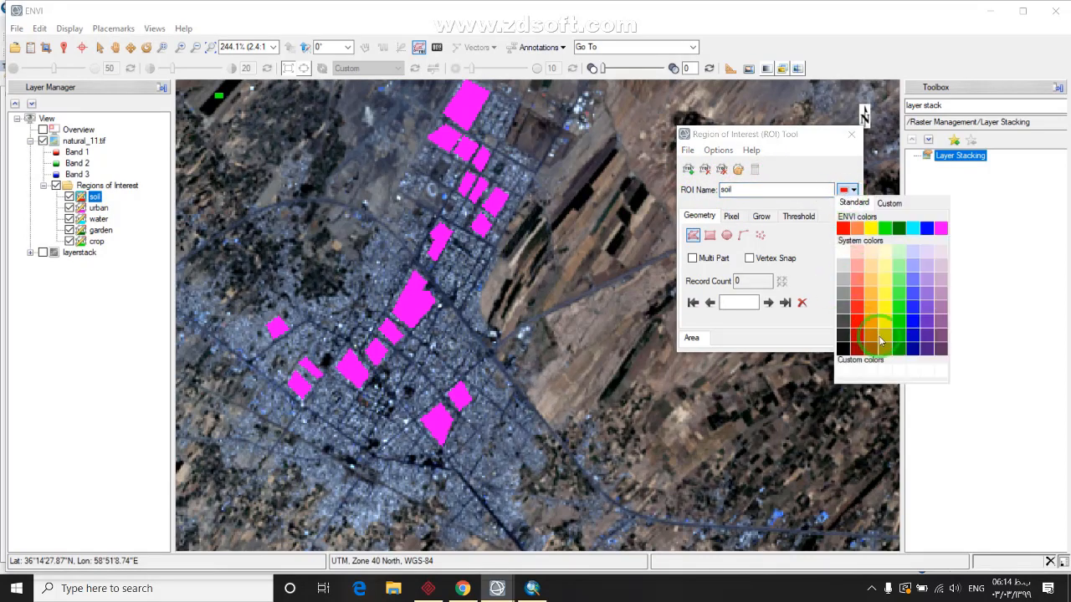
click(872, 343)
Move to the bare mountainous terrain and outline the first soil rectangle over it
scroll(569, 422, down, 3)
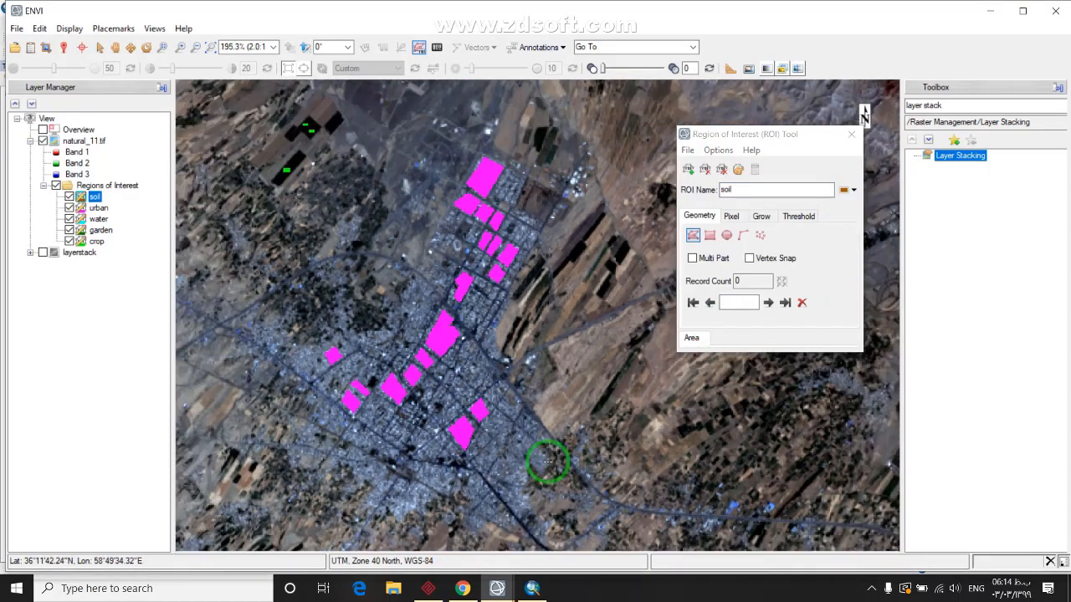
scroll(489, 309, down, 2)
scroll(499, 290, down, 3)
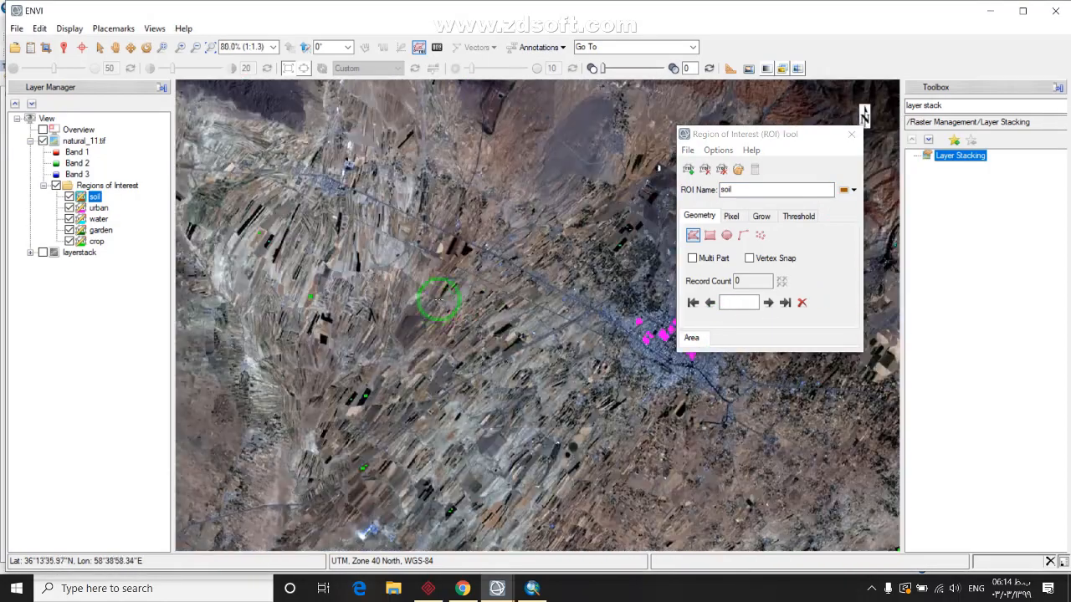
scroll(426, 425, down, 1)
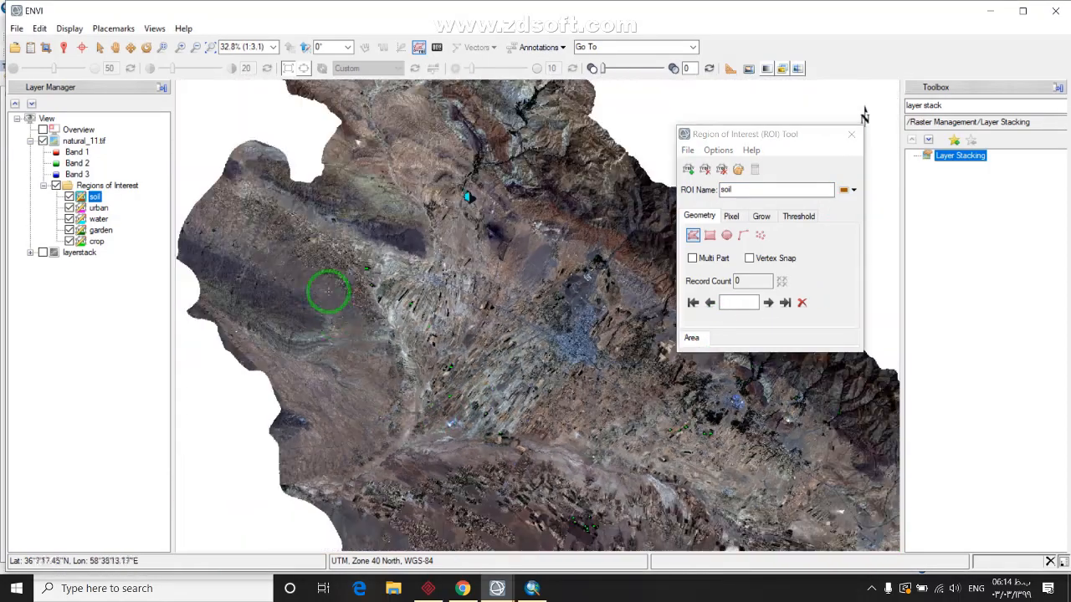
drag(572, 430, 405, 320)
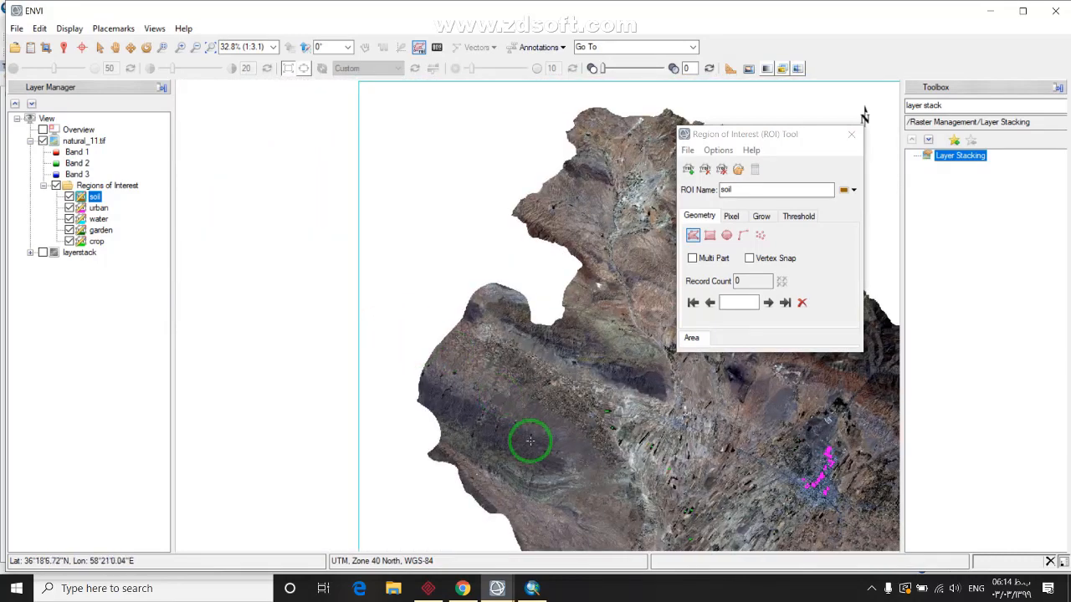
scroll(494, 439, up, 5)
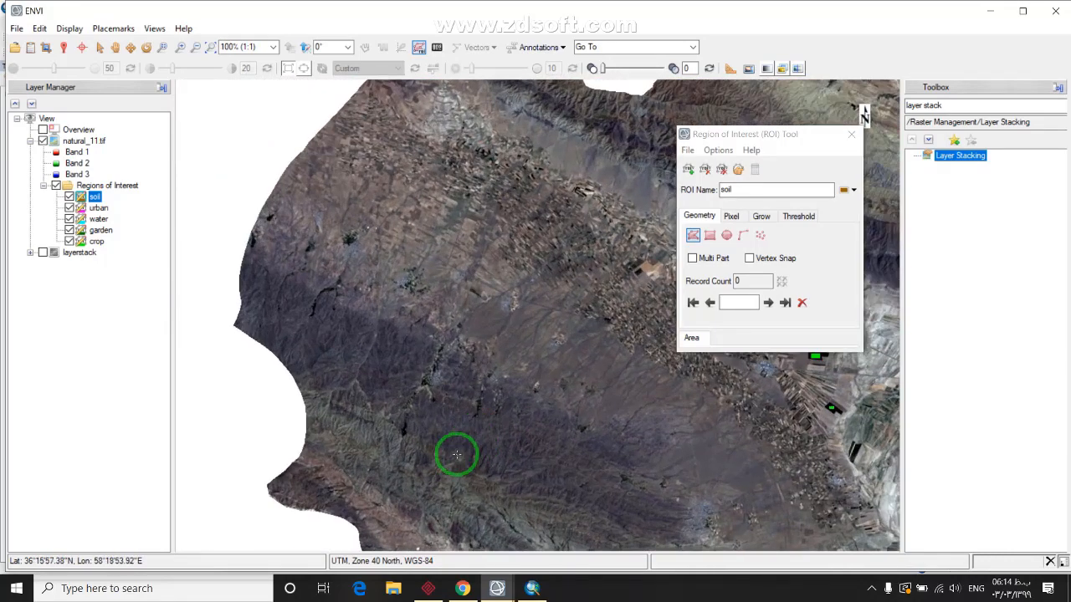
drag(456, 454, 437, 318)
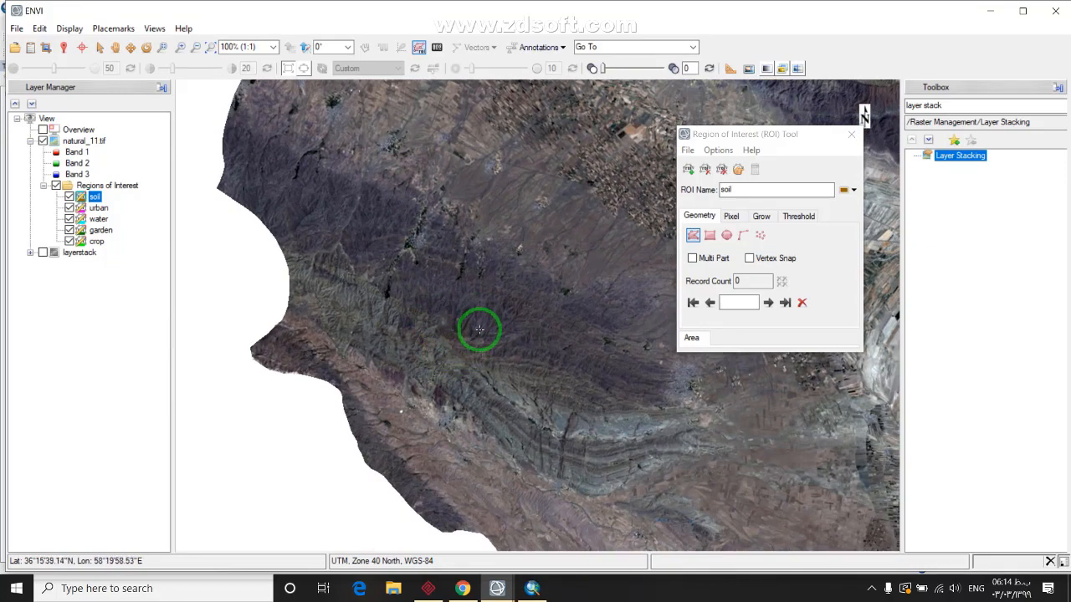
scroll(310, 304, up, 2)
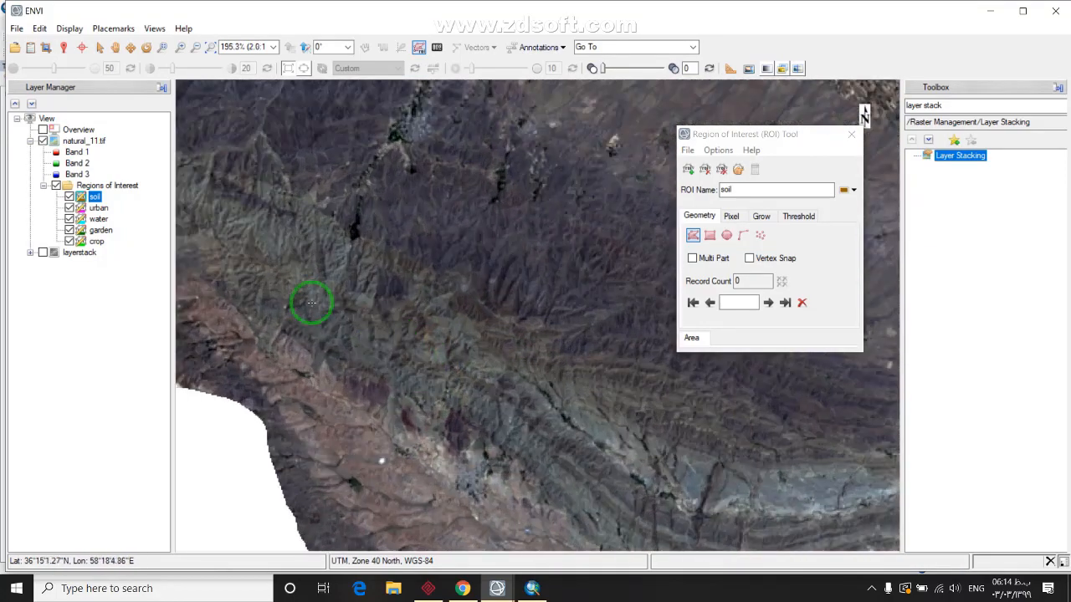
drag(311, 304, 495, 411)
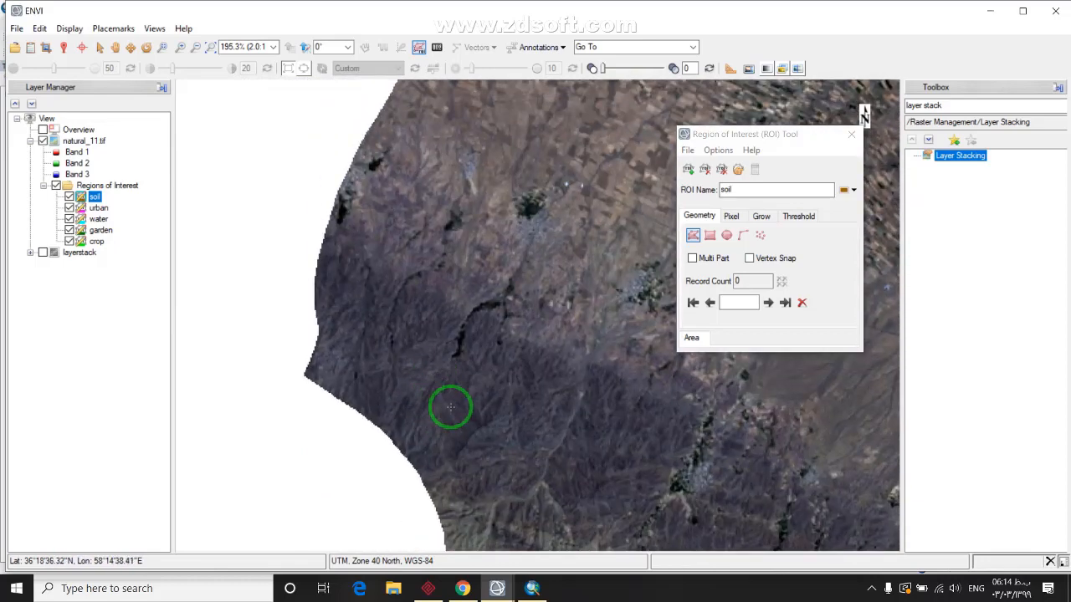
drag(514, 445, 389, 203)
Accept the first soil rectangle and add more over nearby bare ground
drag(483, 333, 410, 390)
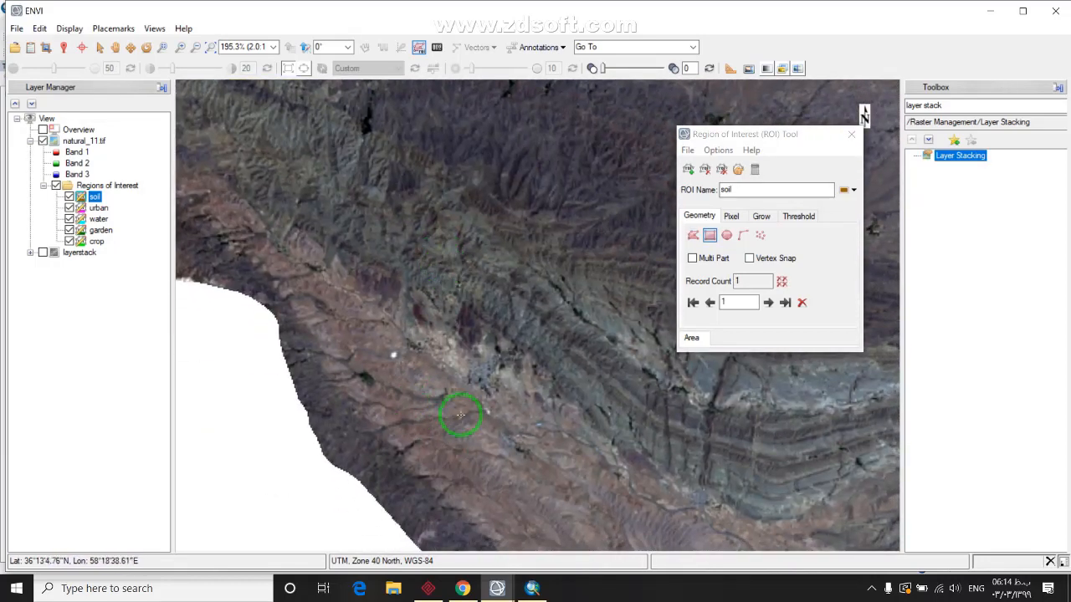
drag(460, 414, 422, 391)
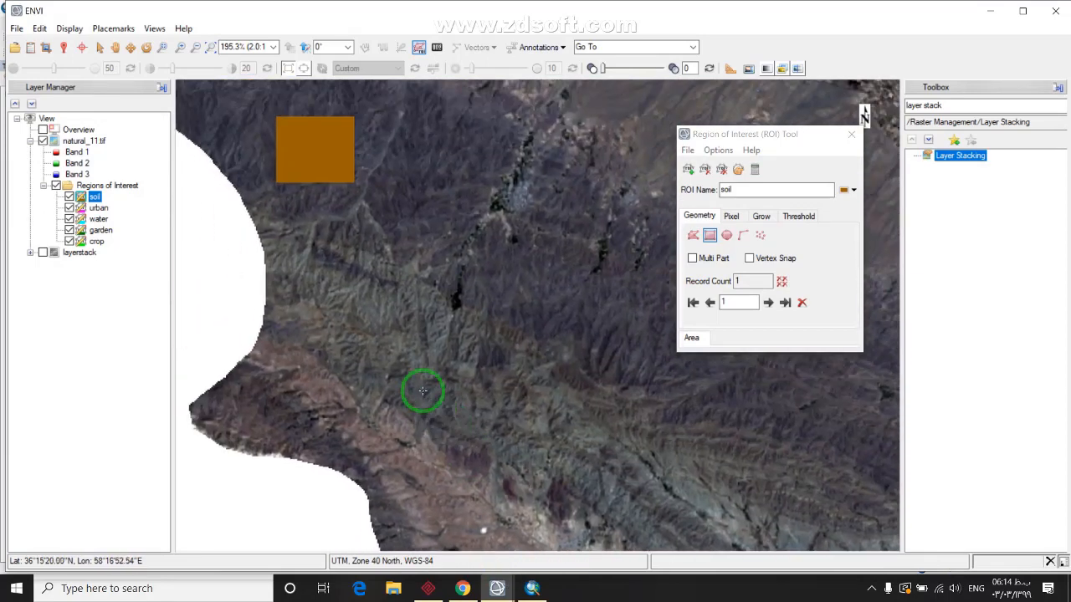
right_click(474, 426)
click(502, 404)
drag(566, 371, 444, 417)
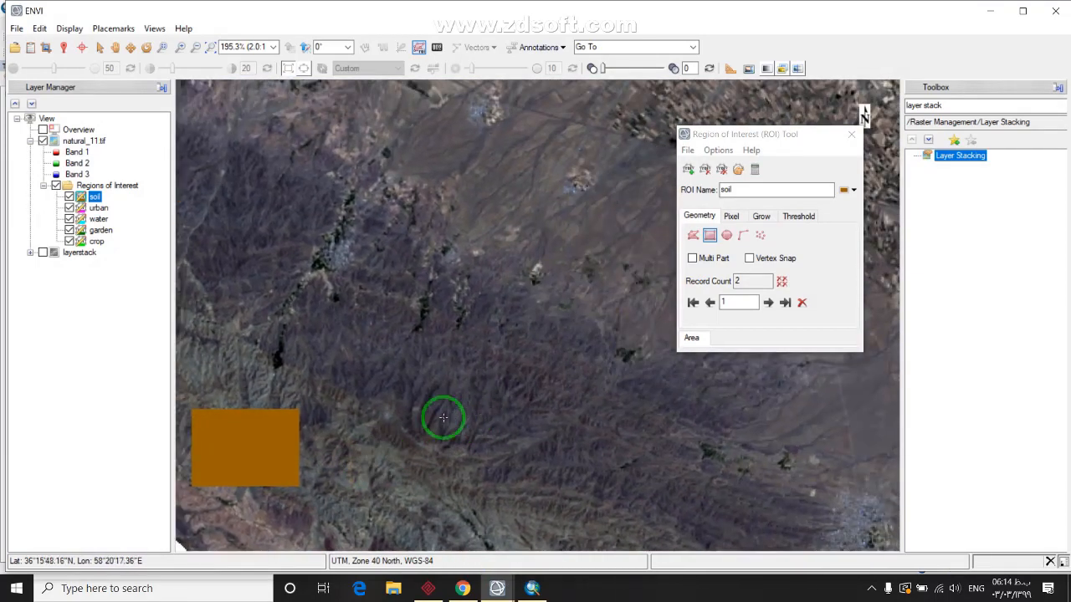
right_click(473, 458)
click(578, 462)
drag(619, 450, 500, 295)
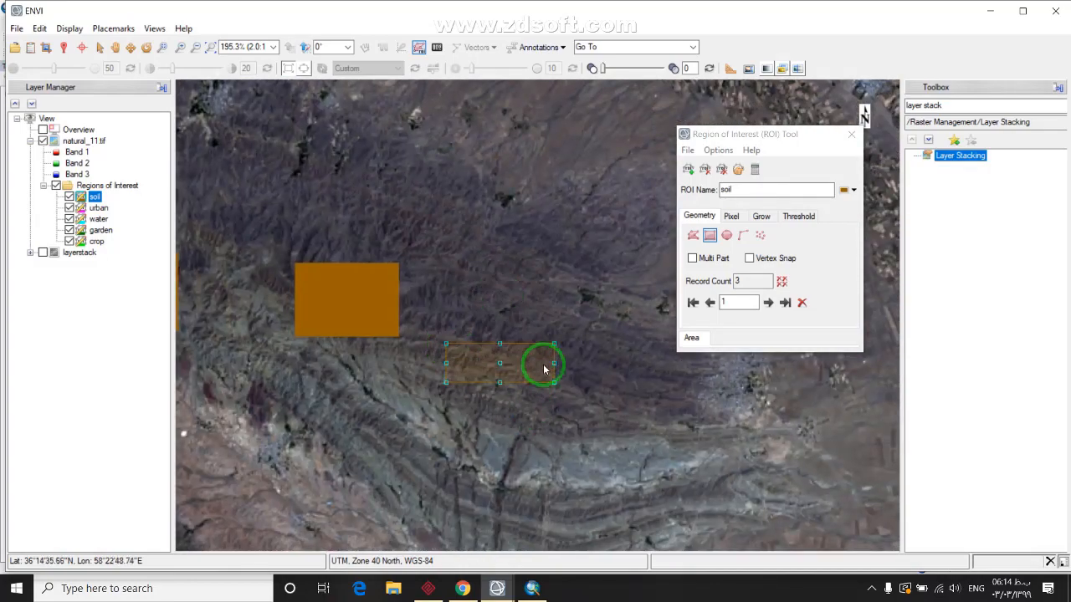
right_click(543, 369)
click(585, 378)
Pan to further bare terrain and add four more soil rectangles
drag(419, 449, 471, 287)
scroll(513, 402, down, 3)
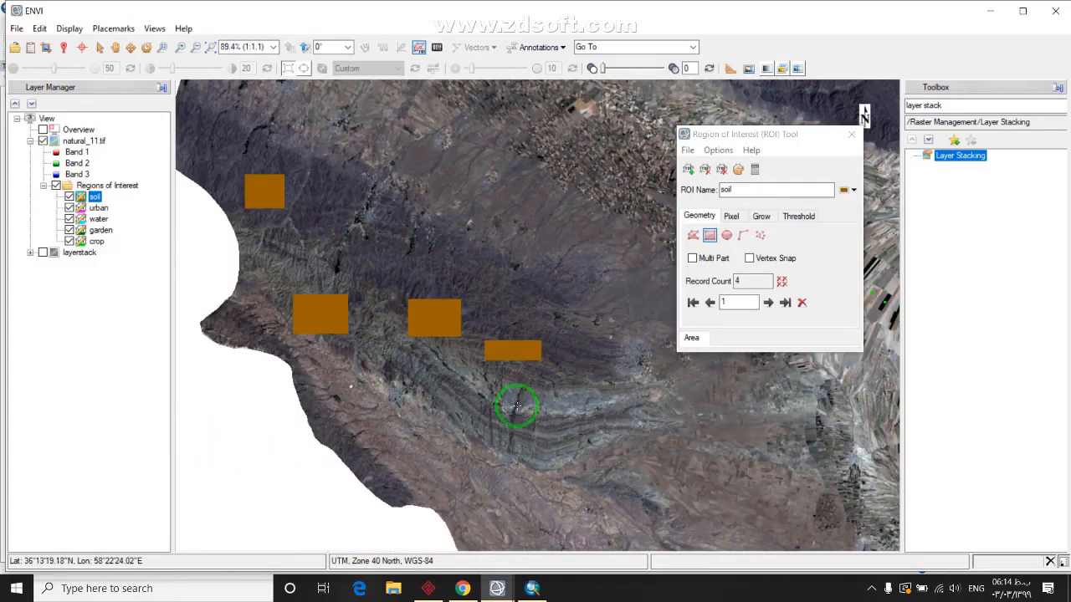
scroll(517, 405, down, 1)
drag(530, 354, 461, 270)
drag(563, 411, 405, 244)
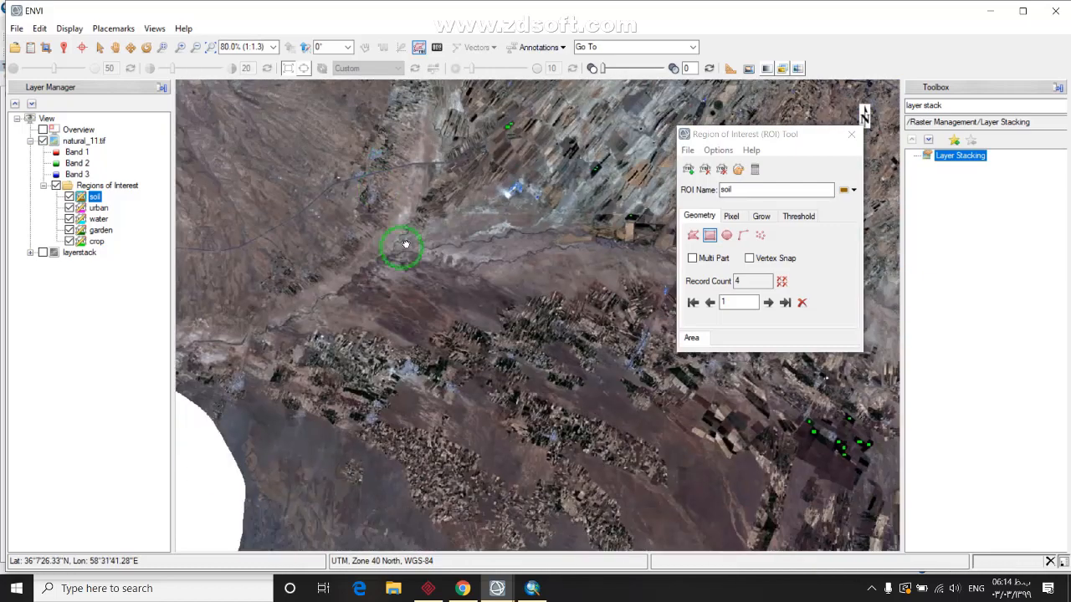
drag(410, 393, 421, 229)
drag(342, 402, 426, 292)
scroll(470, 258, up, 4)
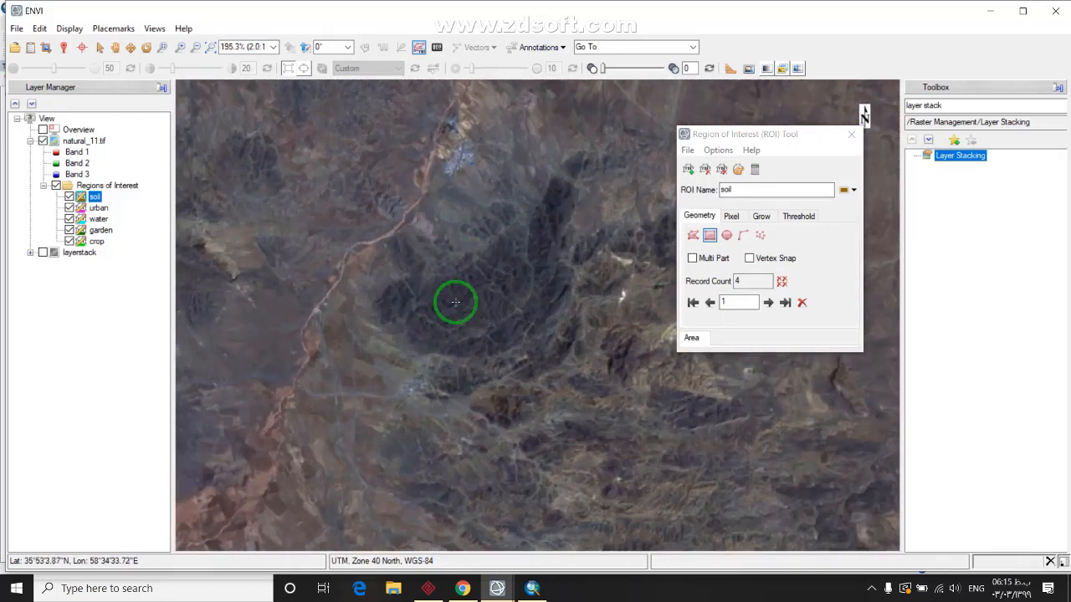
right_click(487, 318)
click(535, 325)
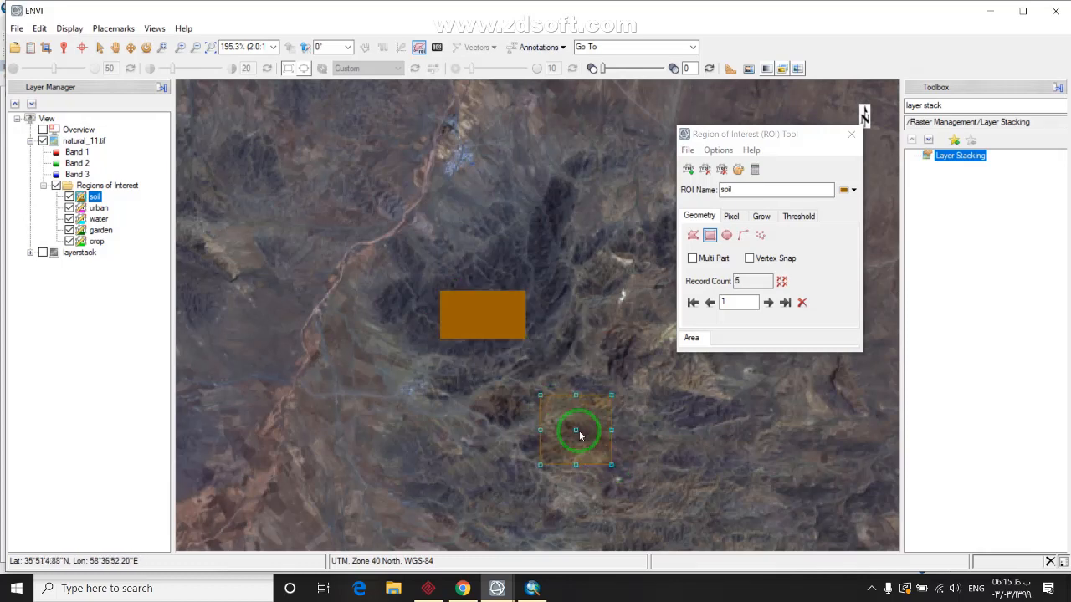
right_click(579, 430)
click(619, 443)
drag(600, 551, 636, 400)
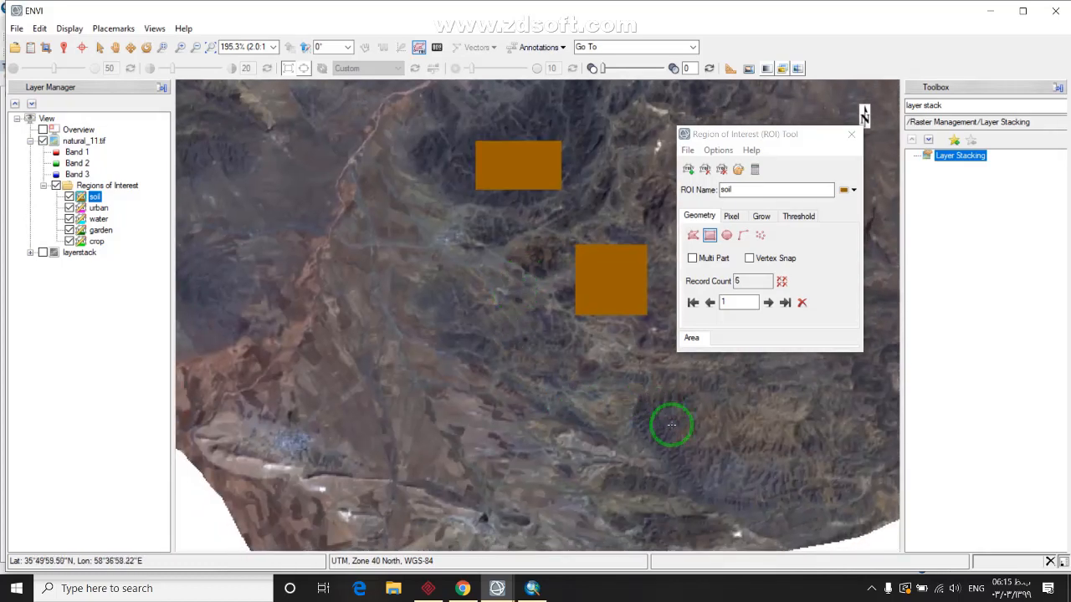
right_click(704, 425)
click(744, 436)
drag(781, 375, 485, 437)
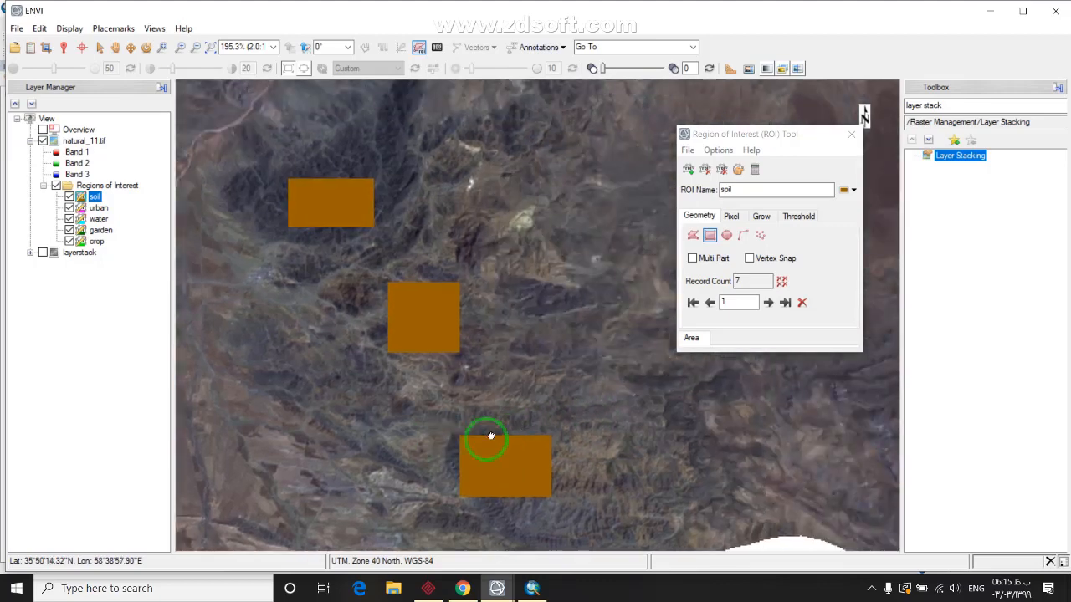
right_click(532, 430)
click(572, 438)
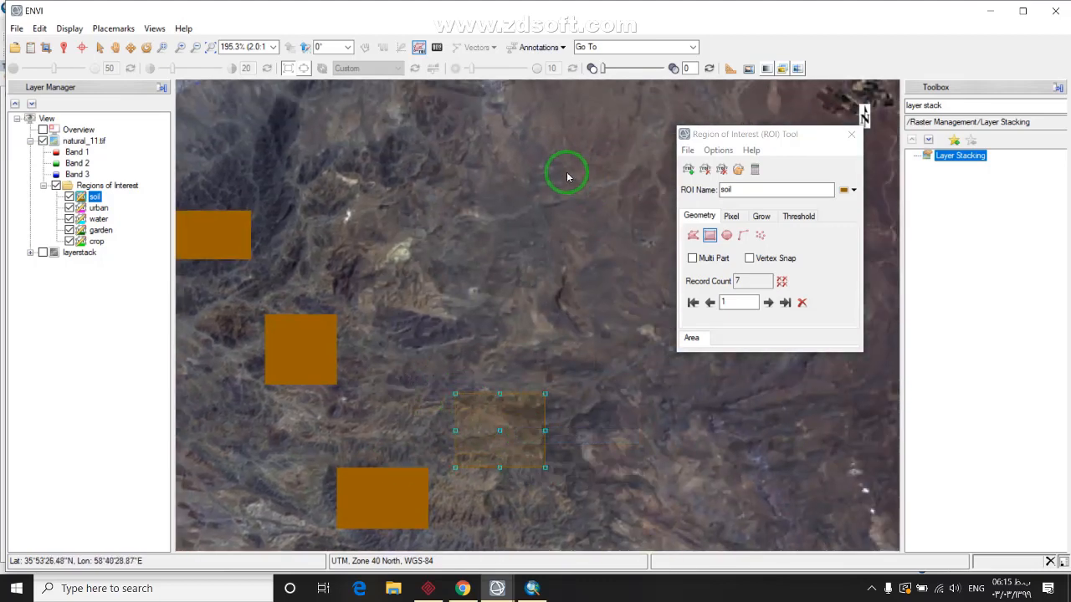
Add and commit more soil rectangles over bare ground around the fields area
drag(567, 172, 594, 446)
drag(410, 233, 470, 368)
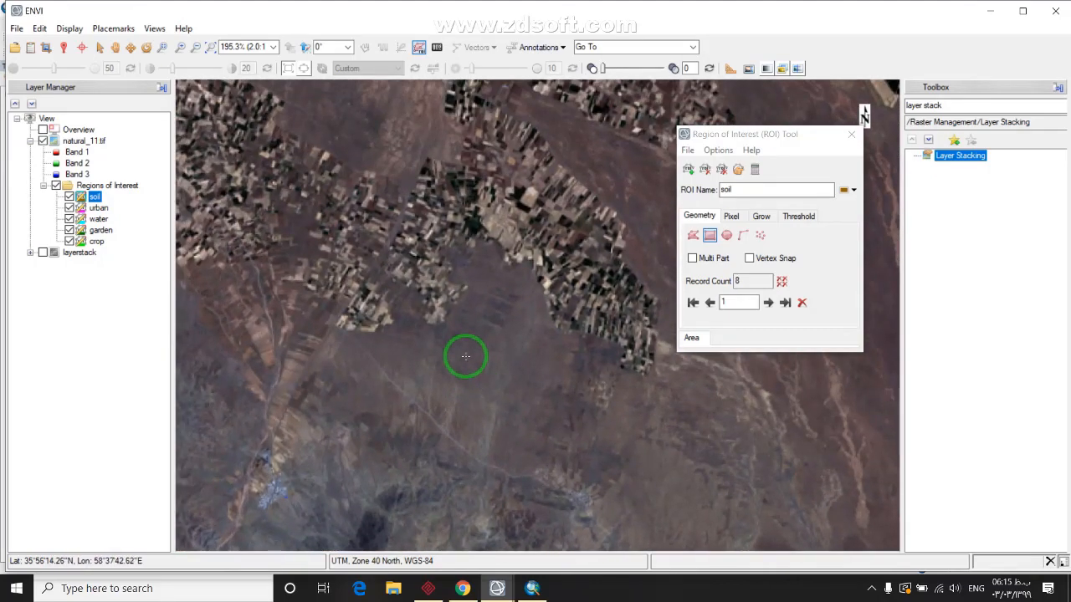
right_click(515, 391)
click(562, 388)
drag(421, 326, 472, 439)
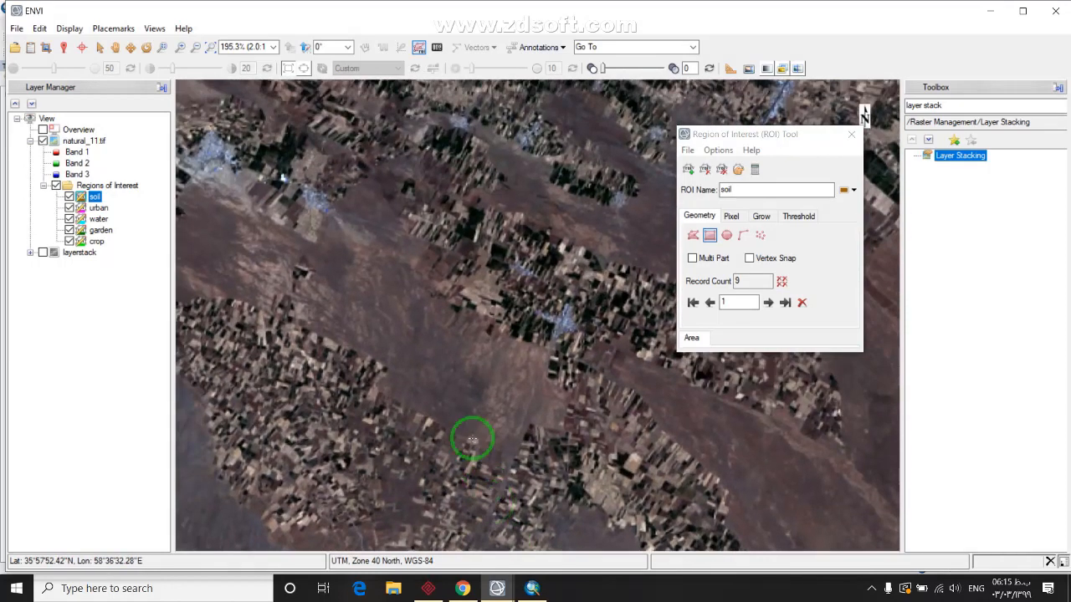
right_click(451, 380)
click(493, 383)
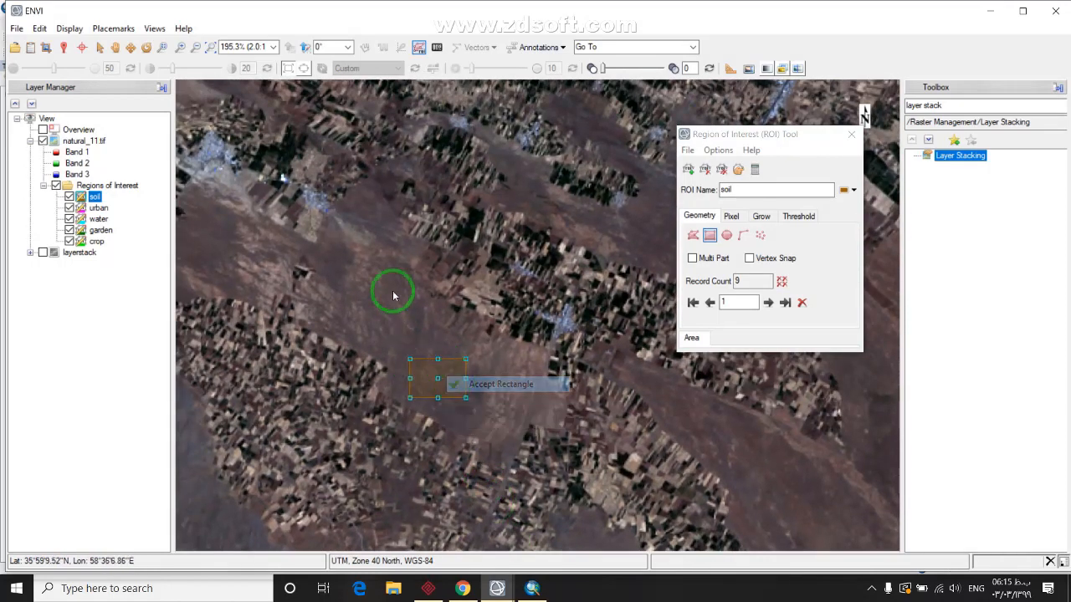
drag(335, 258, 501, 347)
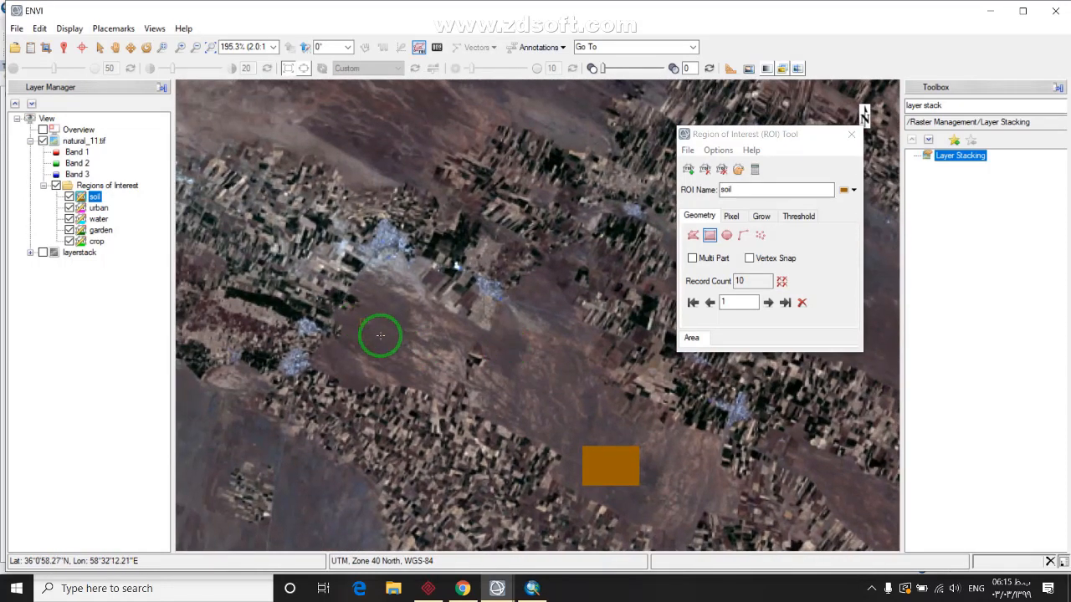
right_click(379, 351)
click(430, 354)
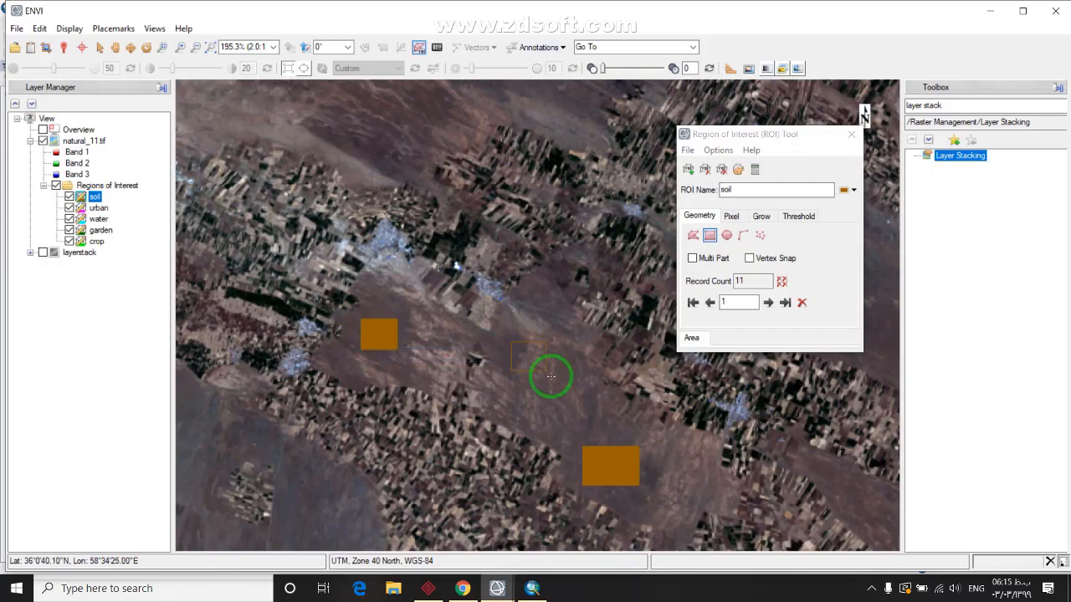
double_click(549, 363)
scroll(550, 363, down, 2)
drag(443, 354, 398, 327)
scroll(521, 425, down, 3)
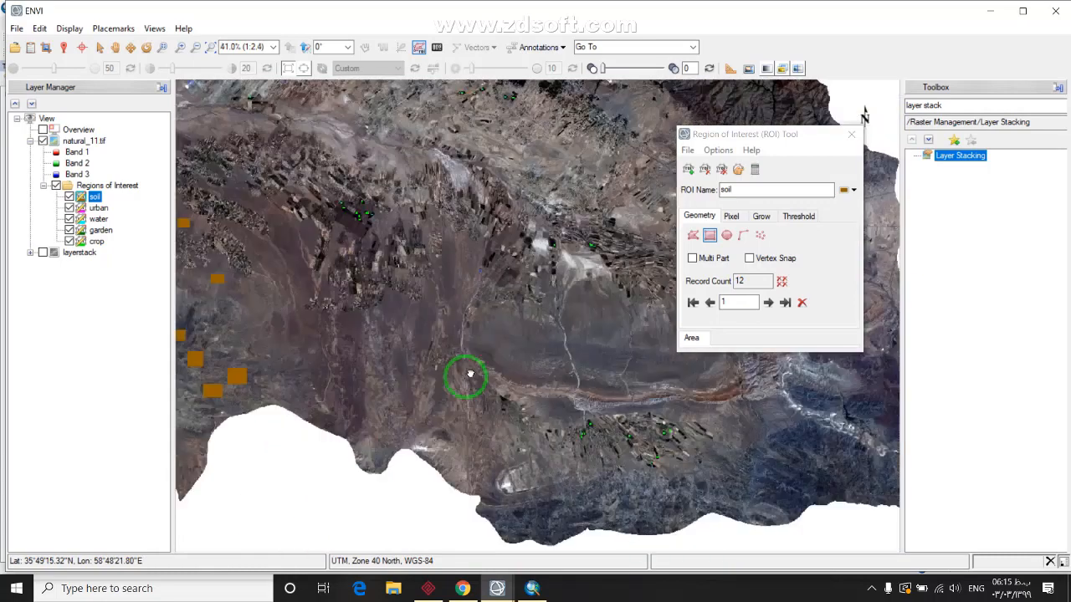
drag(470, 374, 446, 377)
scroll(389, 400, up, 4)
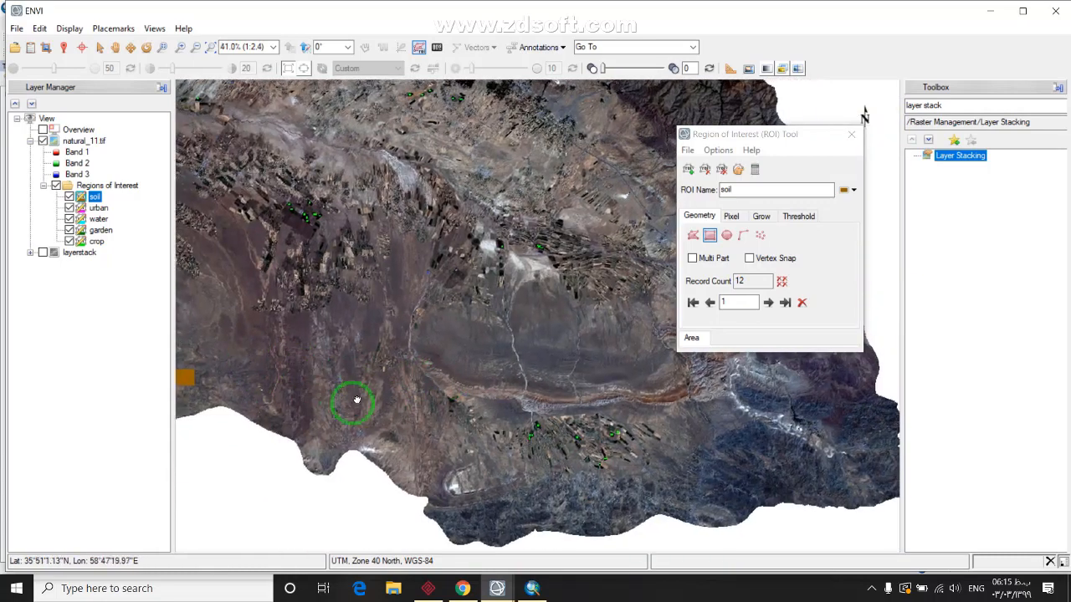
scroll(271, 307, up, 1)
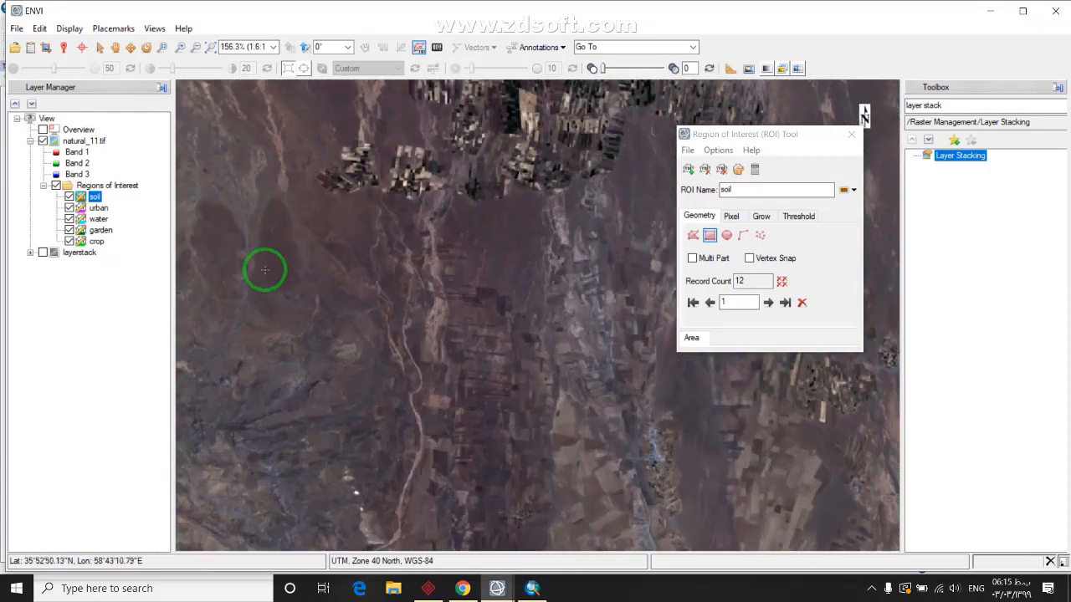
double_click(280, 326)
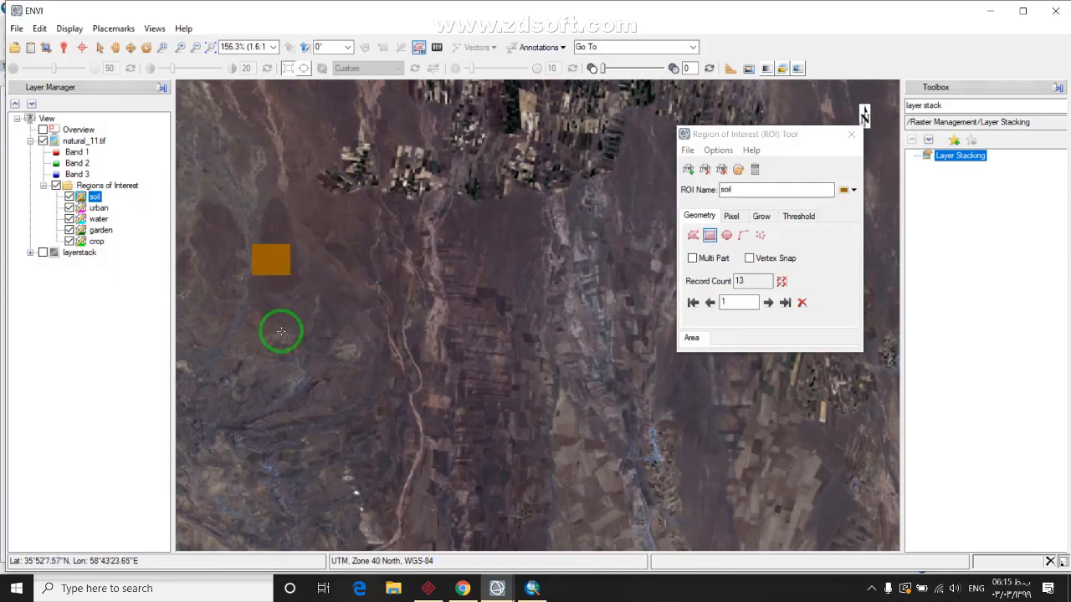
Add three rectangles on eastern bare mountain slopes, bringing soil to 16 records
scroll(279, 327, down, 6)
scroll(544, 206, down, 1)
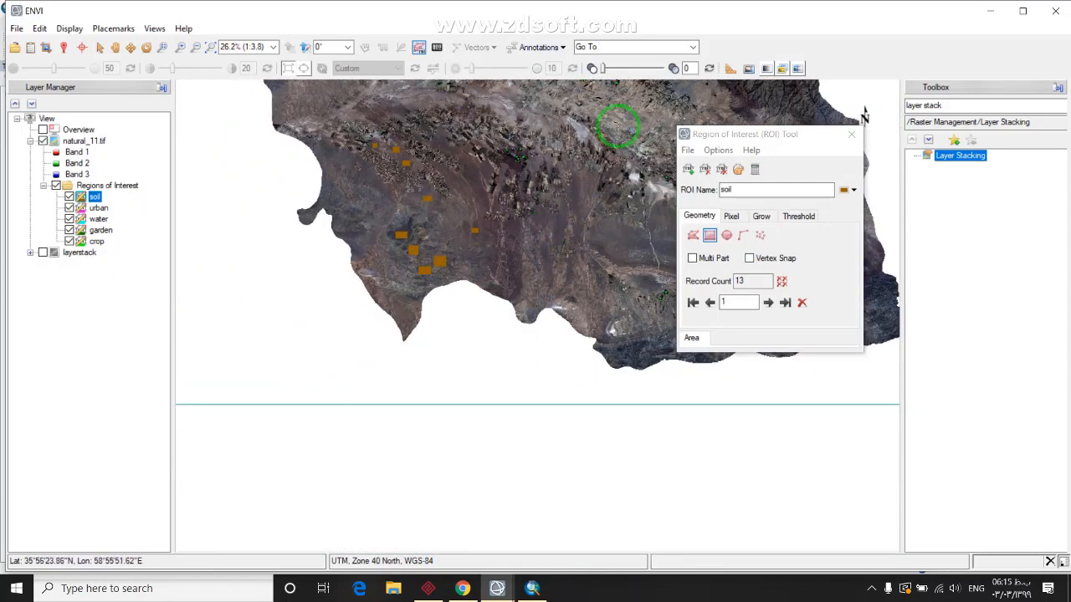
scroll(574, 251, up, 1)
drag(566, 175, 659, 274)
scroll(653, 273, up, 7)
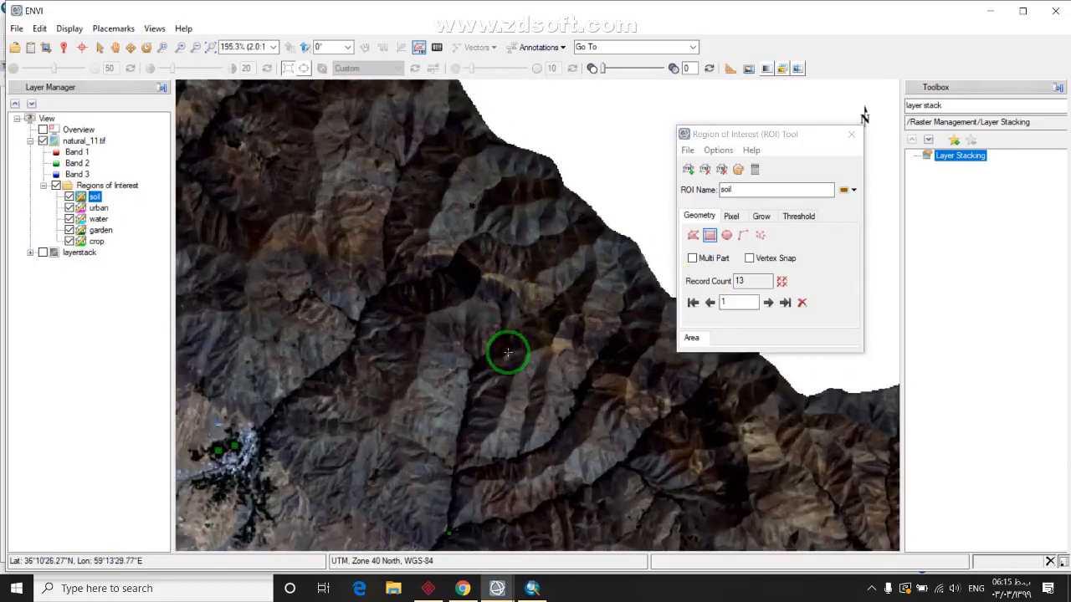
drag(542, 287, 475, 339)
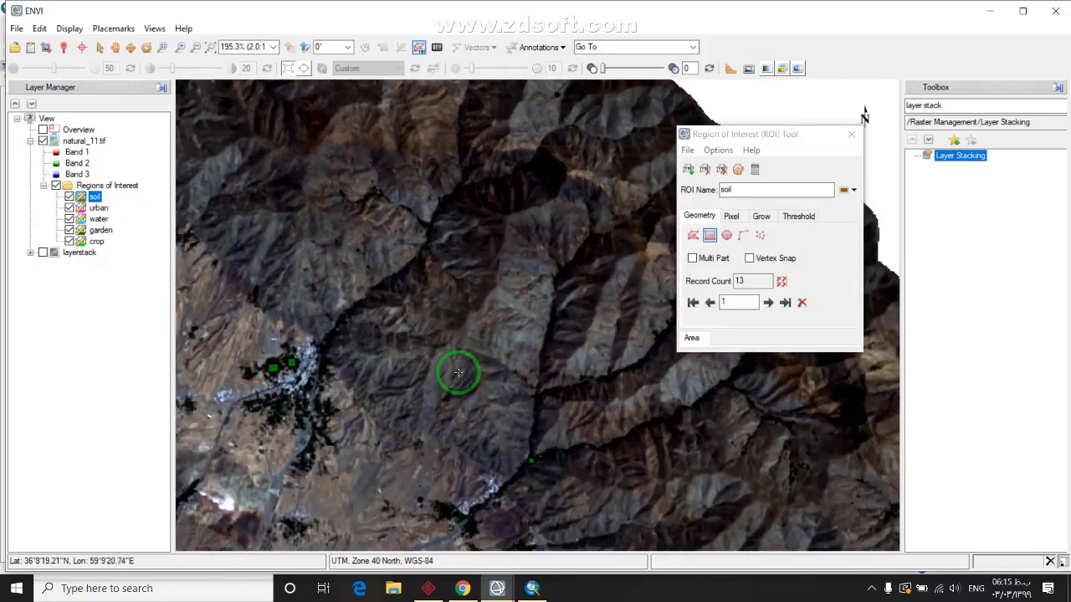
scroll(421, 357, up, 3)
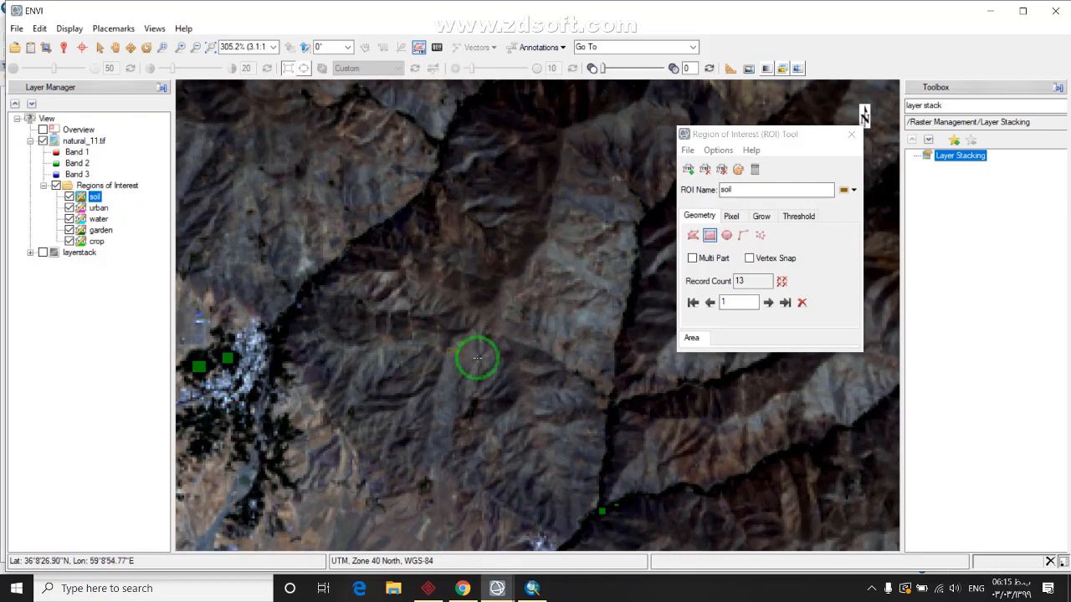
right_click(524, 376)
click(548, 374)
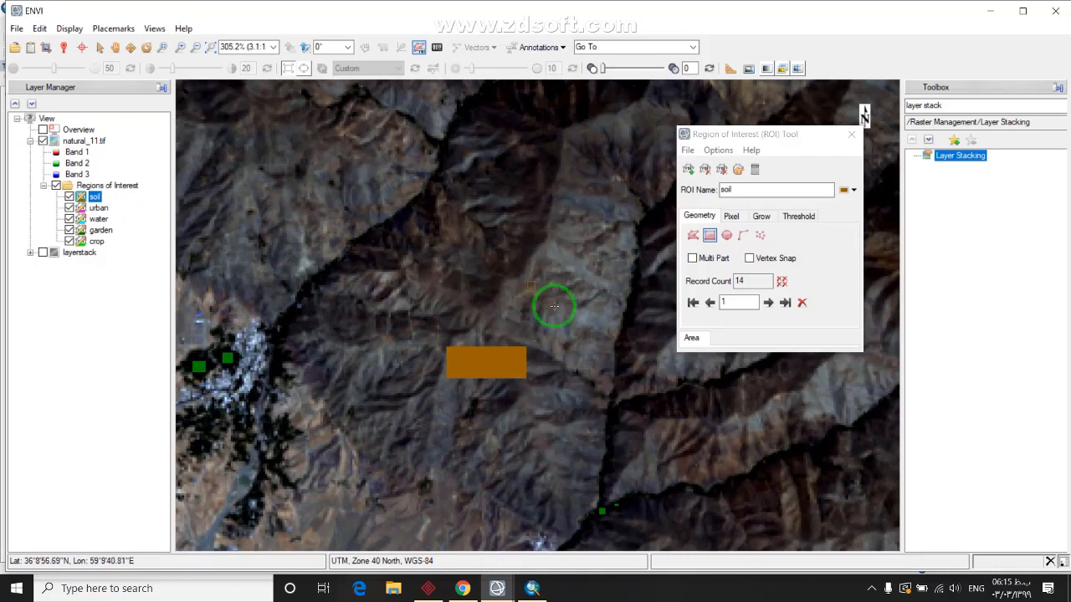
right_click(575, 318)
click(644, 322)
drag(496, 360, 477, 327)
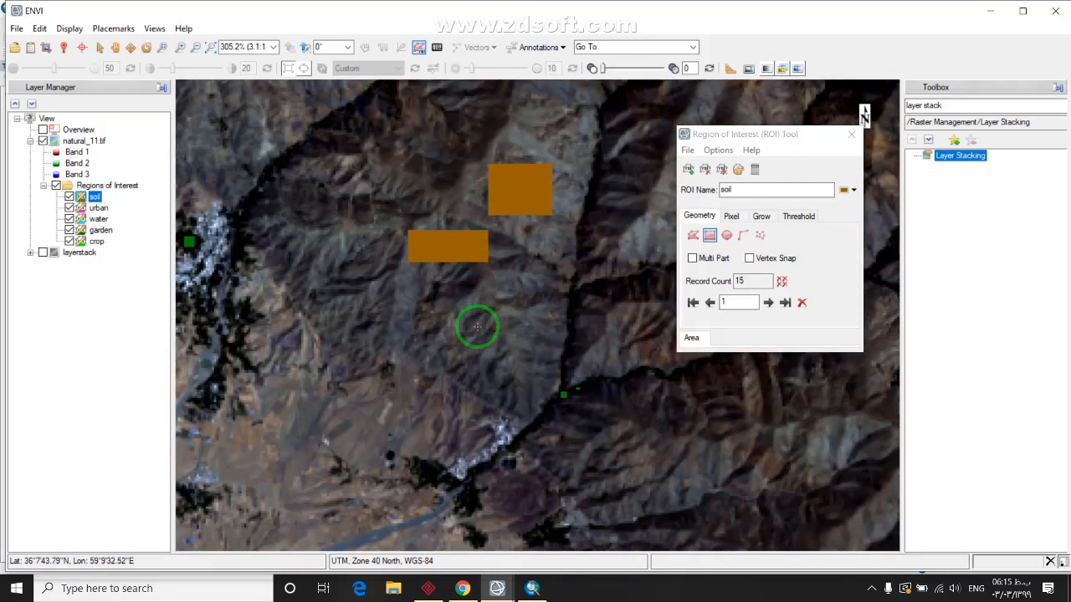
right_click(512, 365)
click(544, 355)
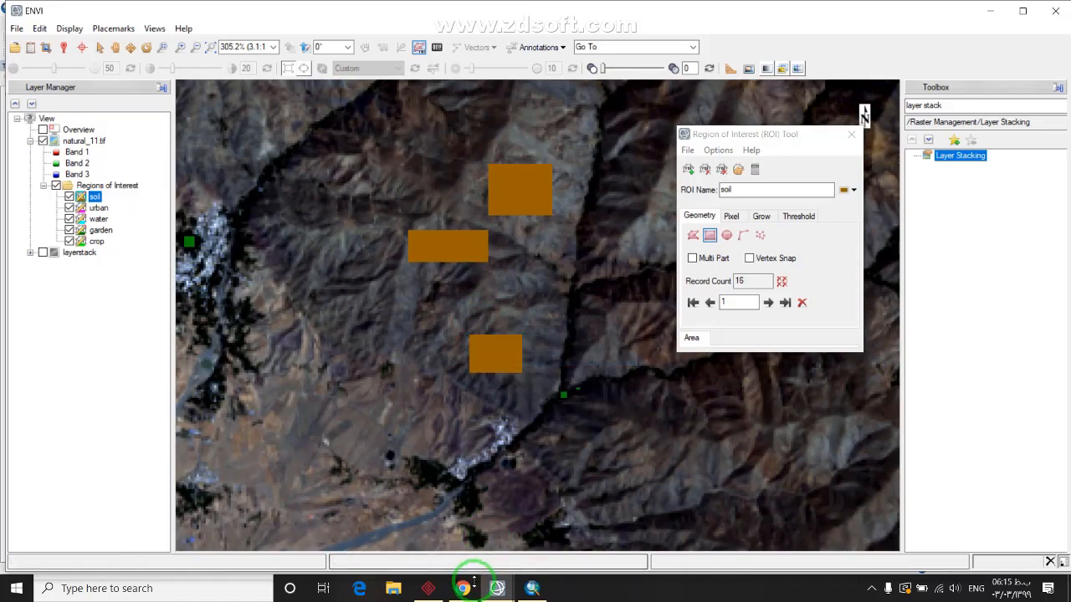
click(462, 588)
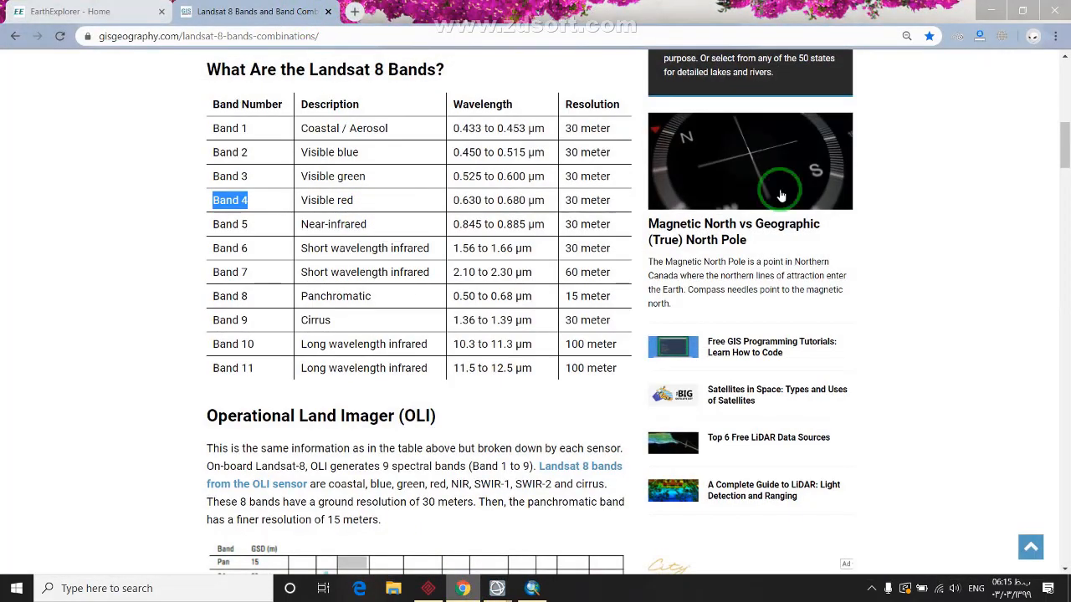
Search the web for 'landsat8' in a new tab
drag(1066, 148, 1067, 243)
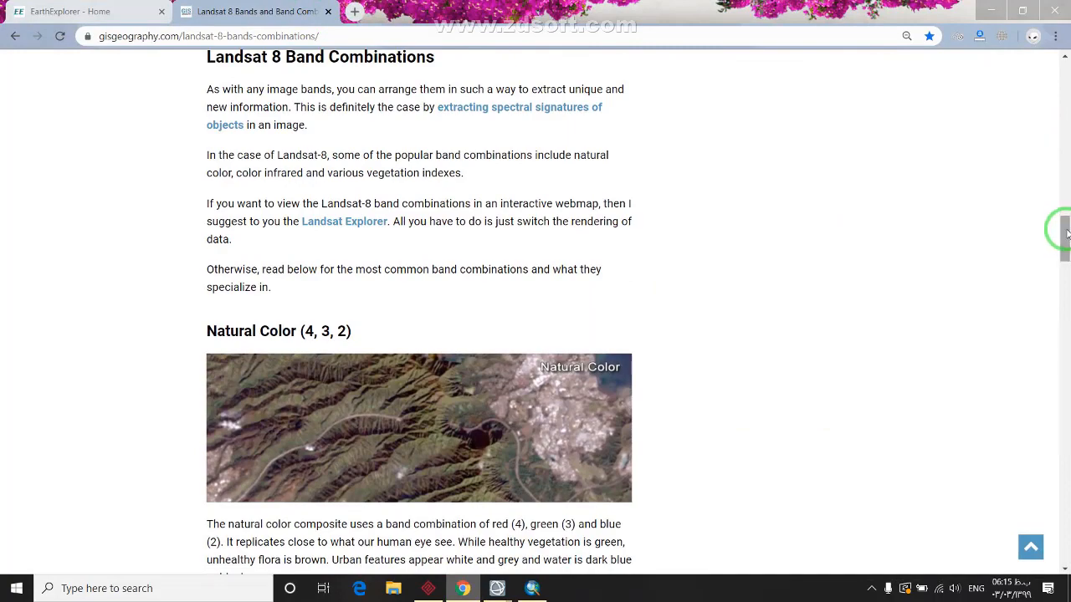
mouse_move(1066, 233)
mouse_down()
mouse_move(1063, 263)
mouse_move(1067, 233)
mouse_up()
key(ctrl+t)
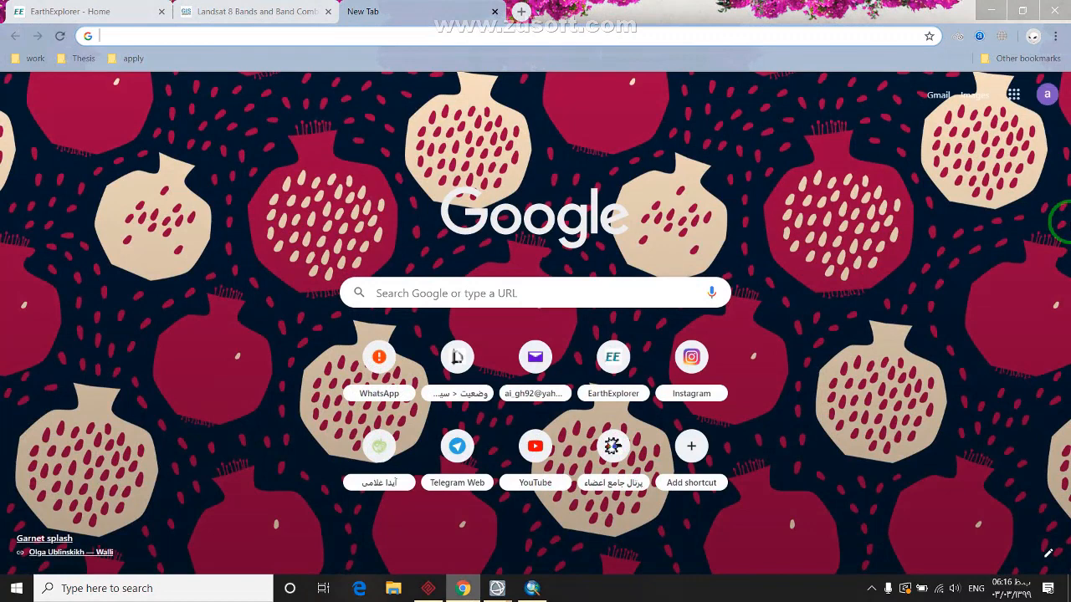
text(landsat)
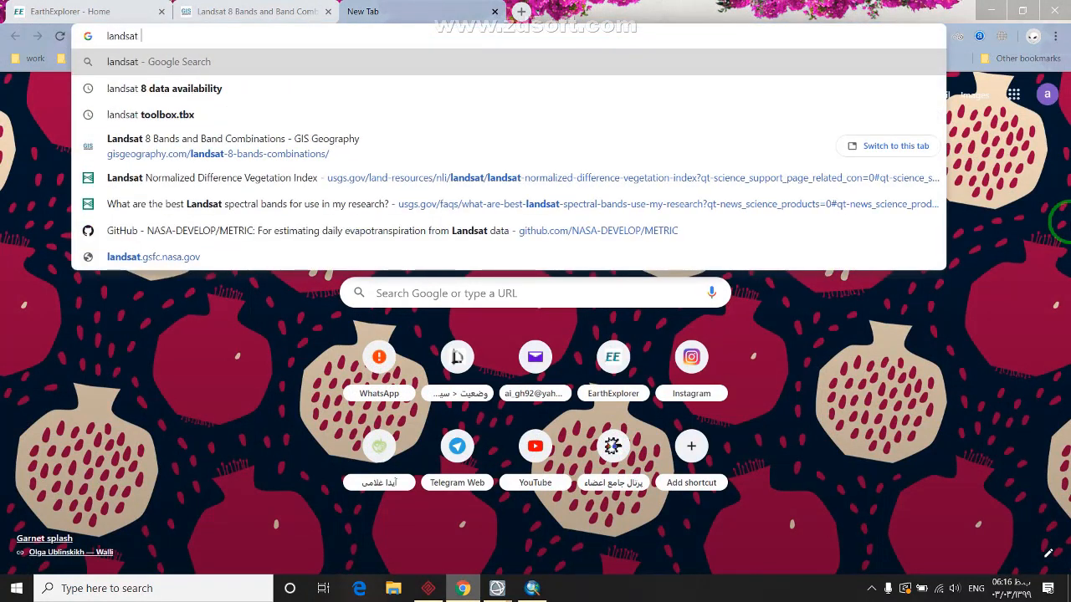
text(8)
key(Return)
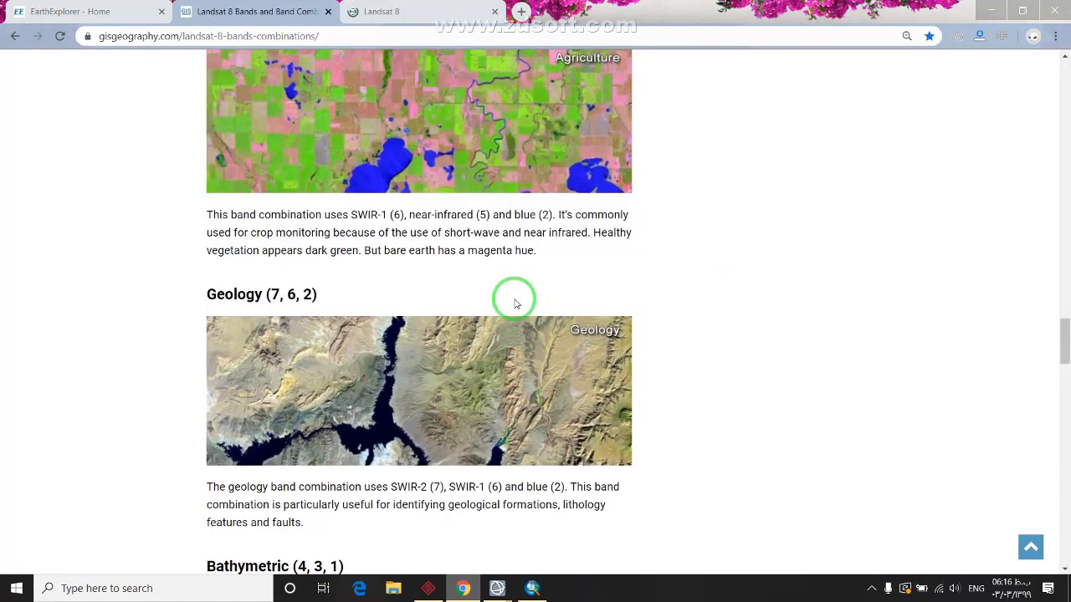
Close the USGS Landsat 8 page and start a fresh blank tab
click(481, 8)
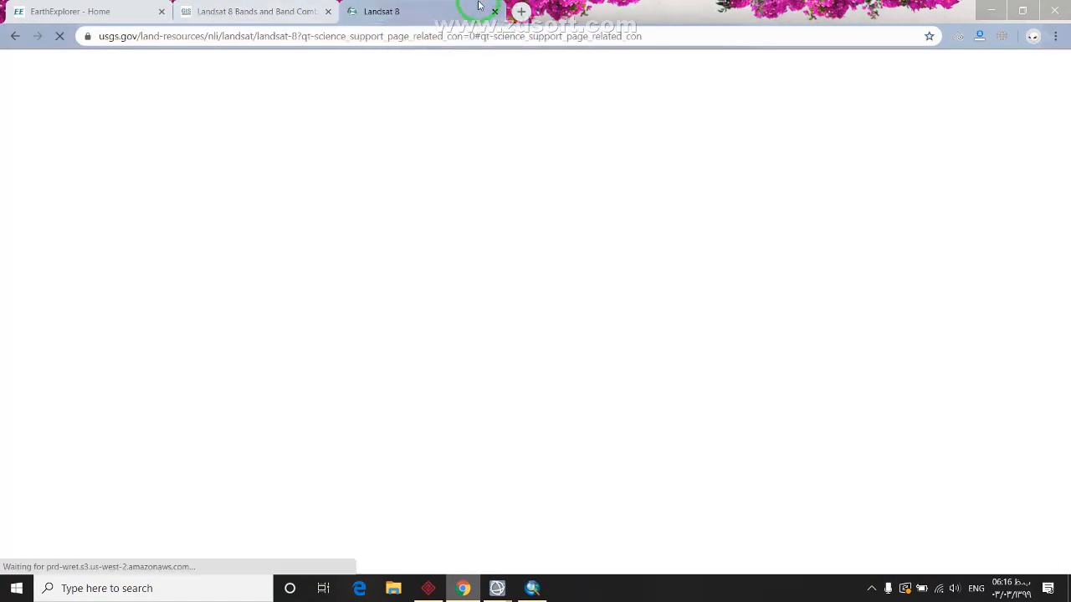
scroll(535, 270, down, 8)
scroll(537, 278, down, 15)
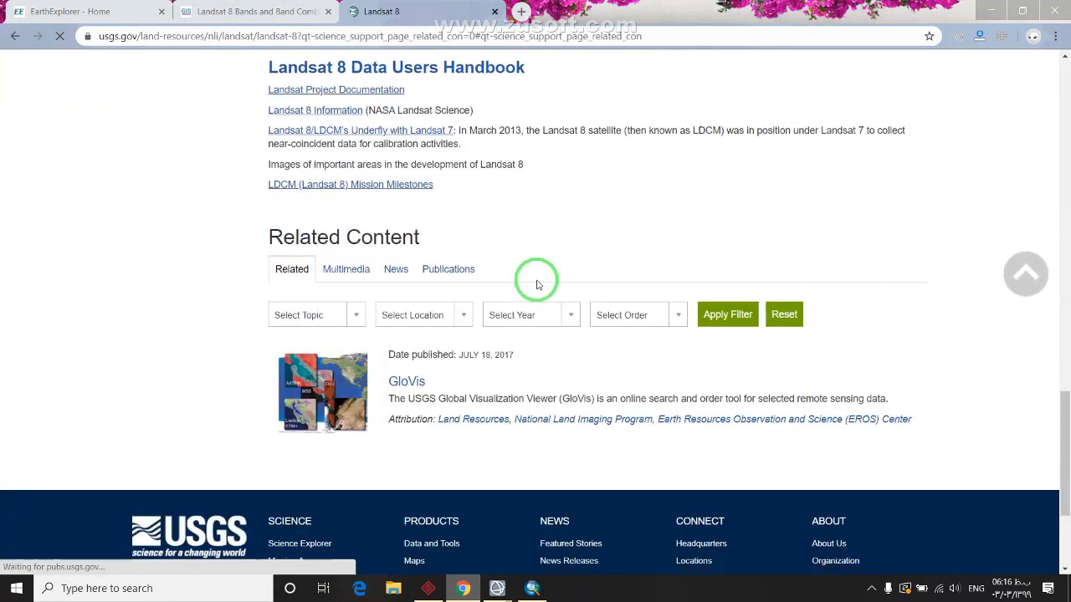
scroll(538, 282, up, 13)
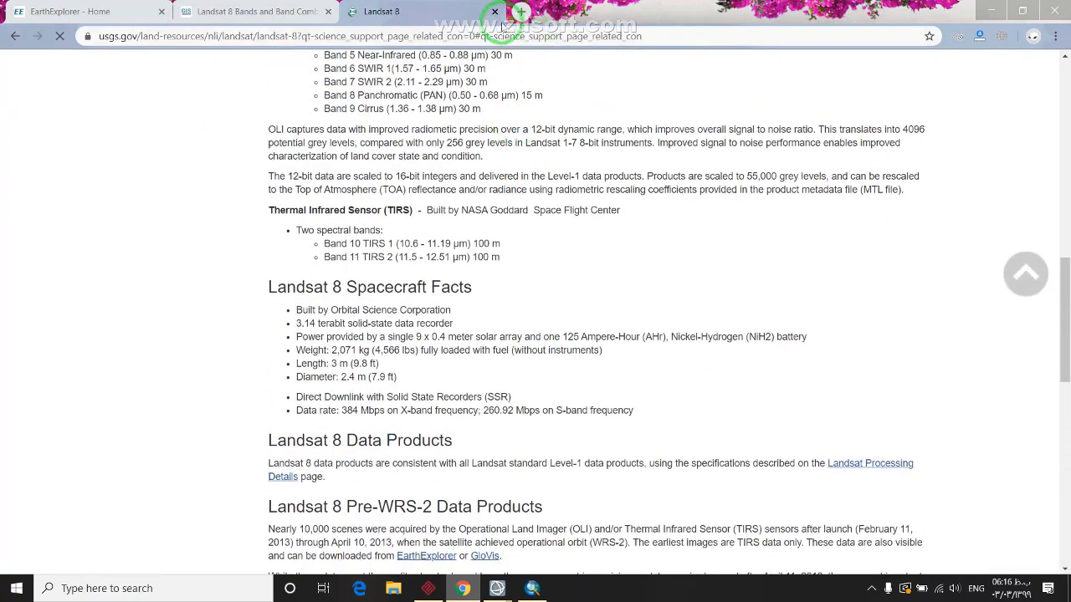
click(494, 11)
click(345, 13)
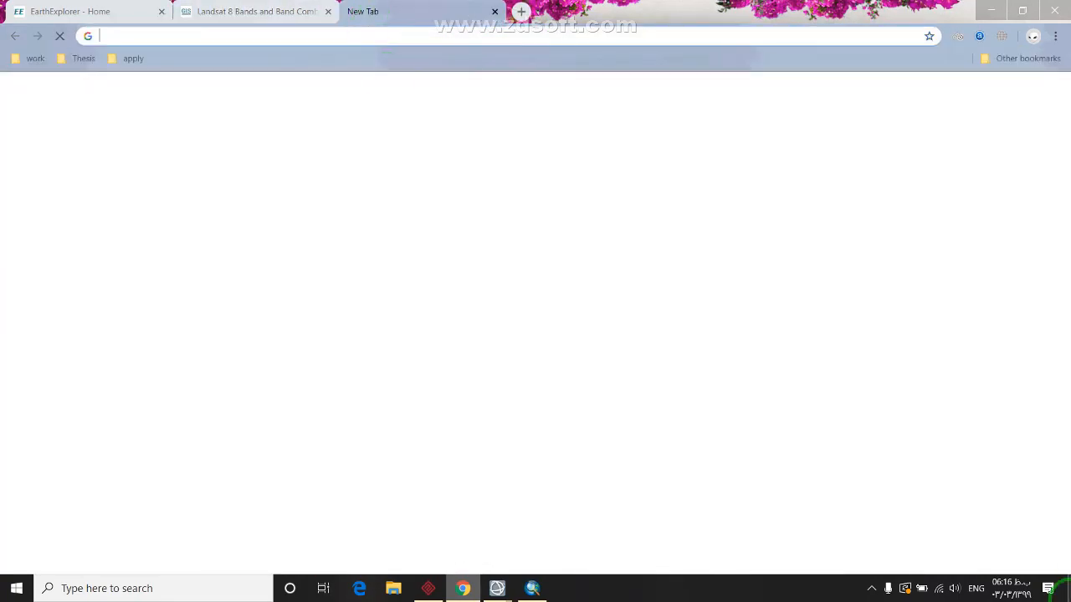
Search Google for 'landsat 8 band combinations'
text(land)
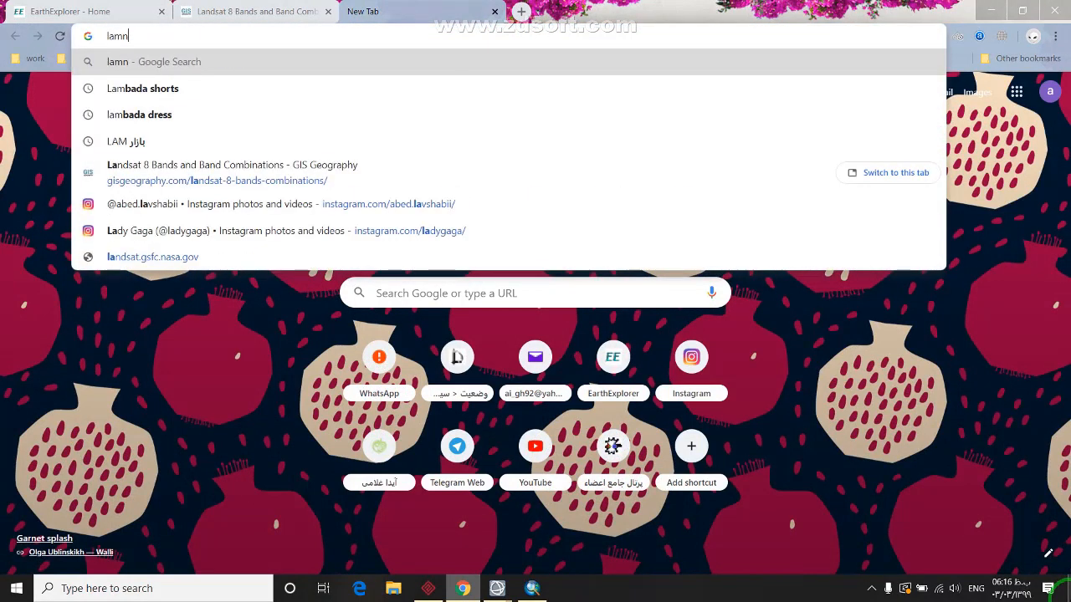
key(BackSpace)
key(BackSpace)
text(ndsat 8)
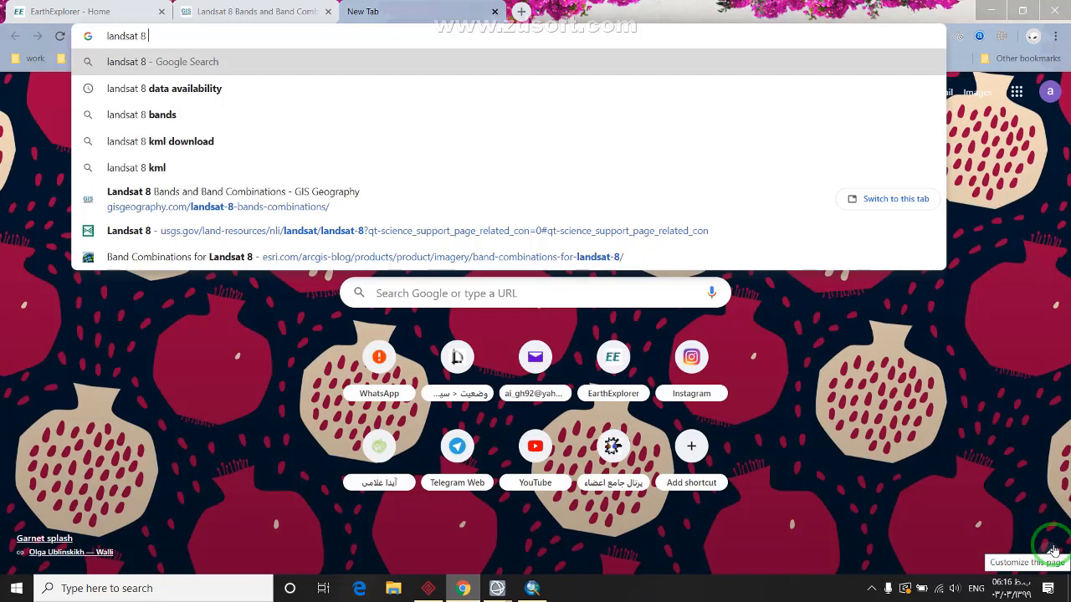
text(band comb)
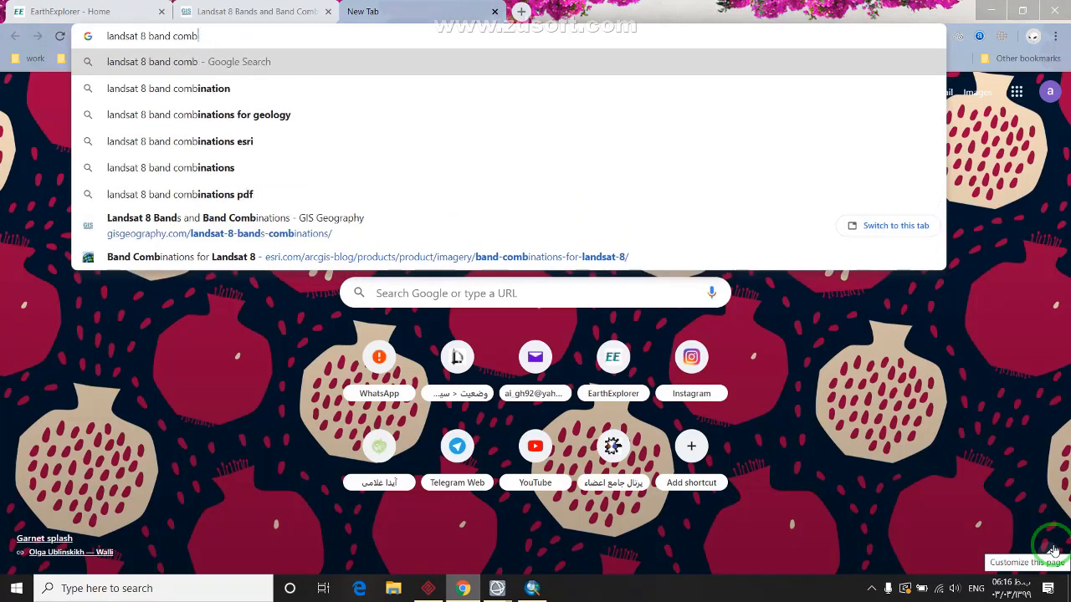
text(inations)
key(Return)
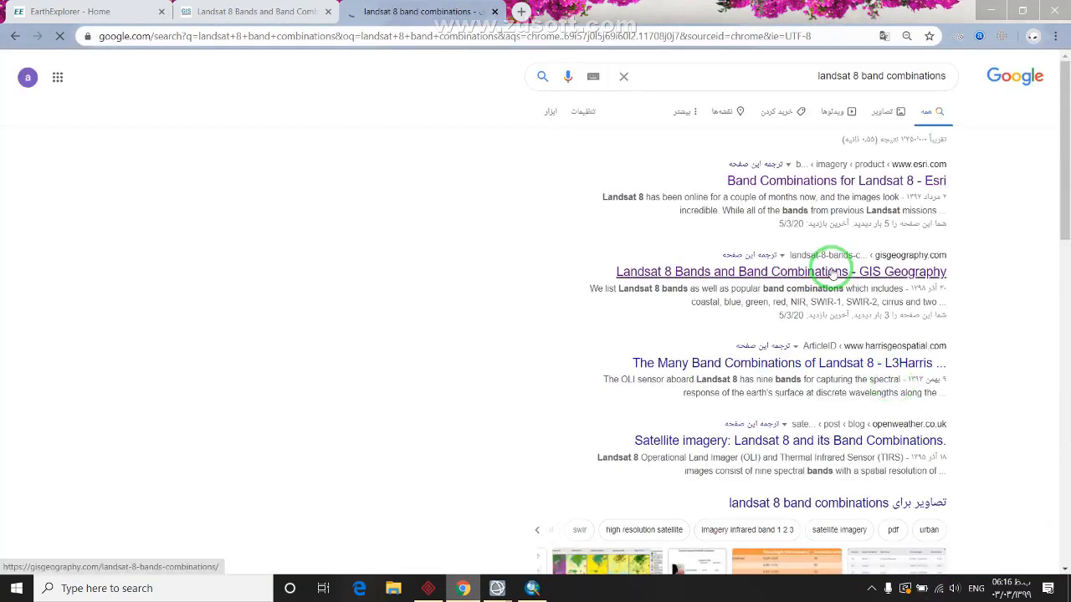
Open the GIS Geography, L3Harris and OpenWeather results in new tabs
right_click(831, 273)
click(836, 281)
right_click(818, 366)
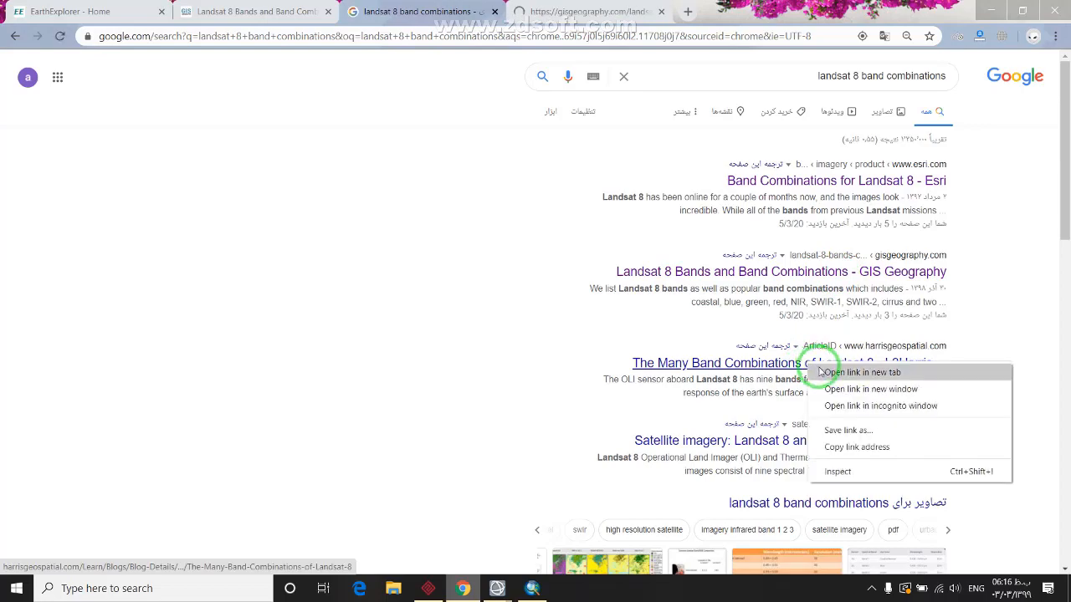
click(821, 372)
right_click(811, 434)
click(828, 445)
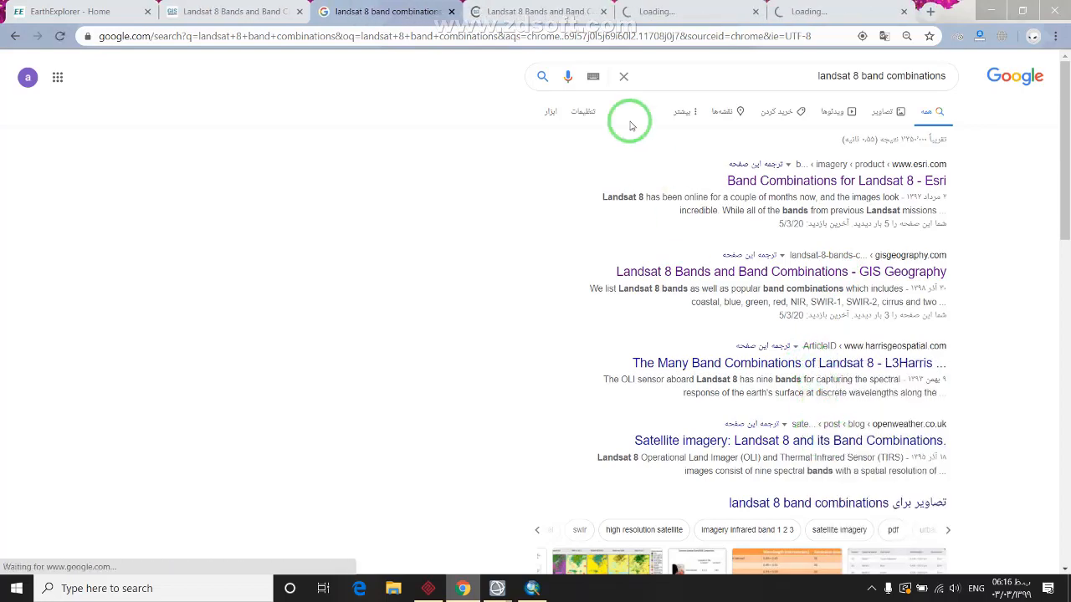
click(588, 10)
Skim the GIS Geography and OpenWeather articles, then switch to the L3Harris article
scroll(566, 275, down, 10)
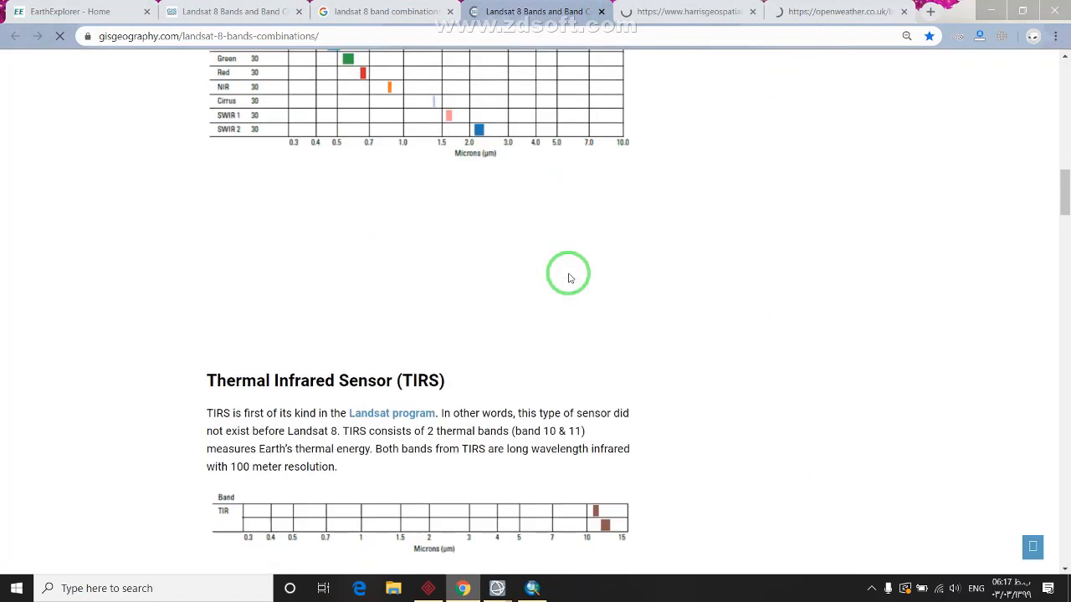
scroll(567, 275, down, 5)
click(836, 11)
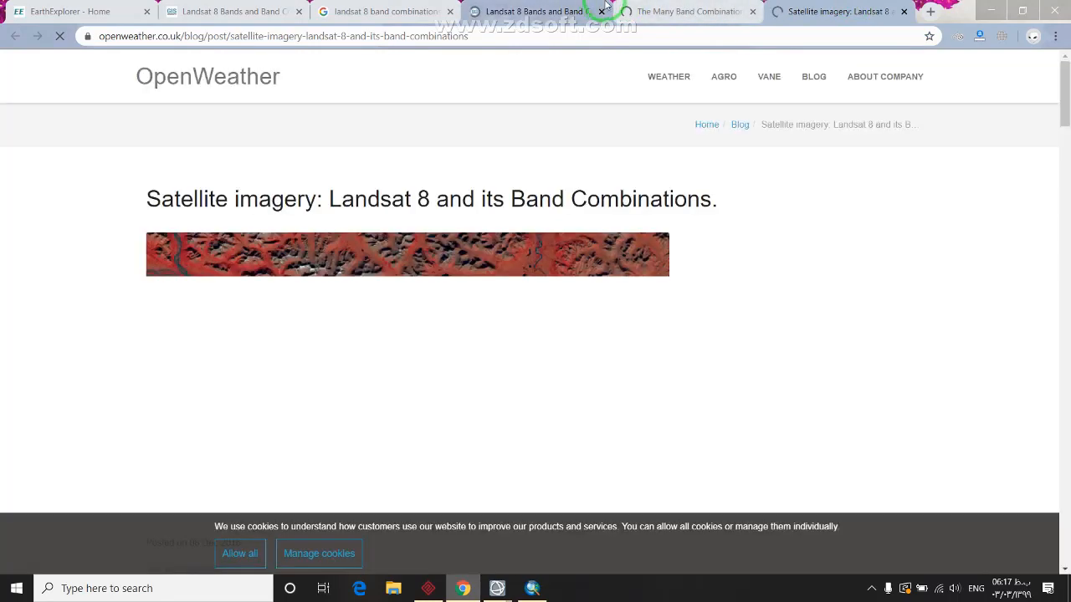
scroll(619, 176, down, 10)
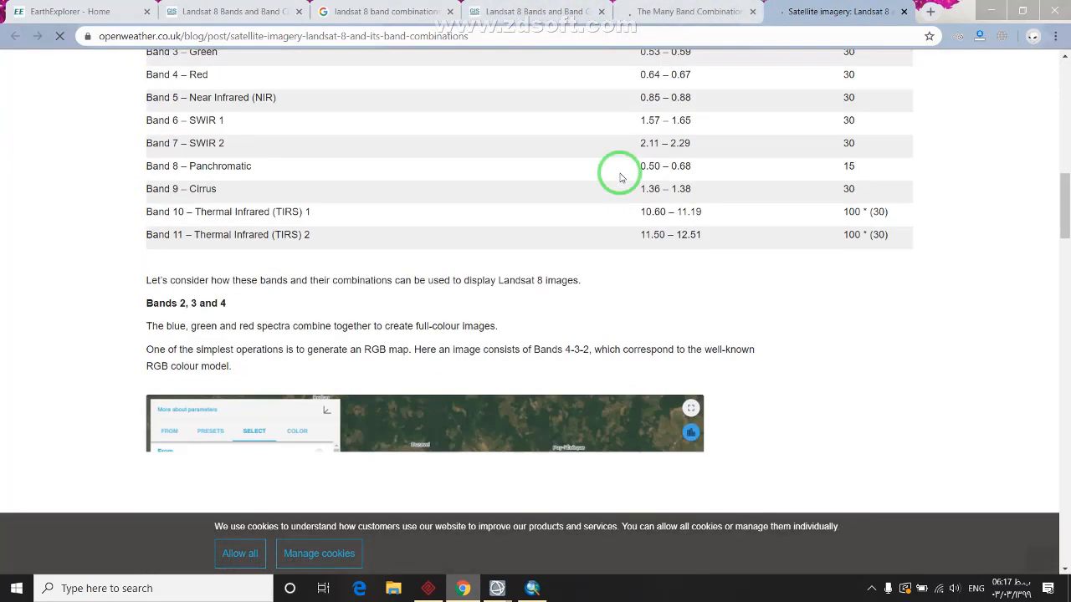
scroll(619, 176, down, 5)
scroll(616, 172, up, 5)
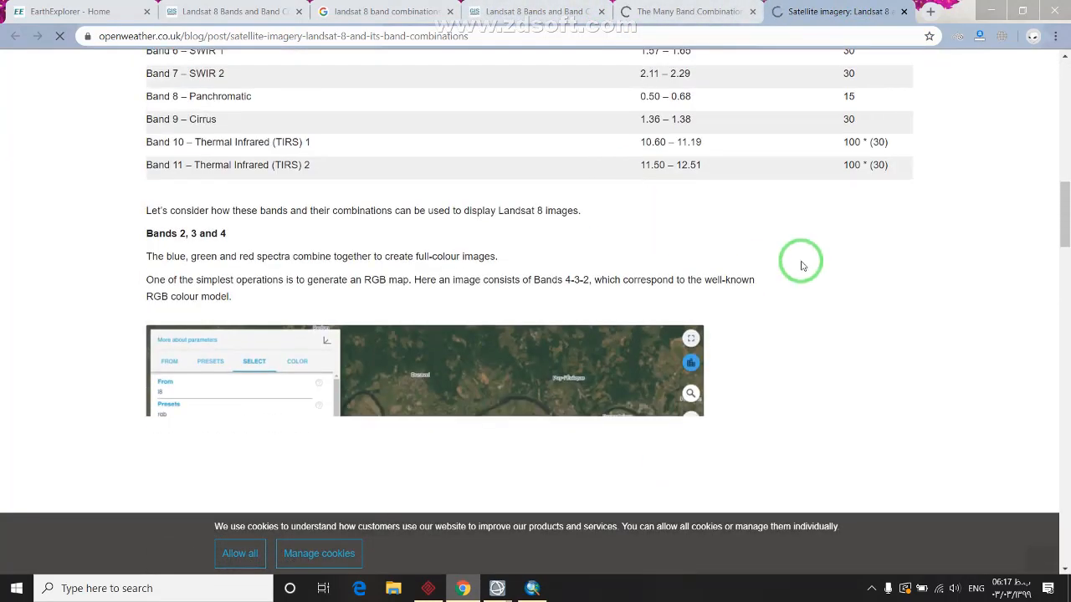
drag(1068, 175, 1065, 389)
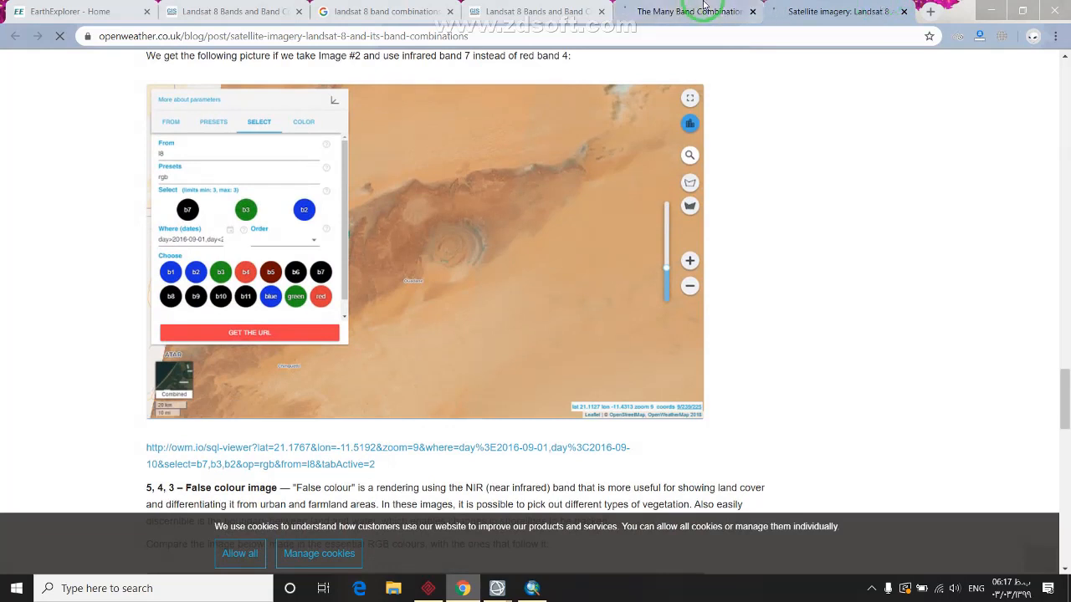
click(694, 11)
click(569, 8)
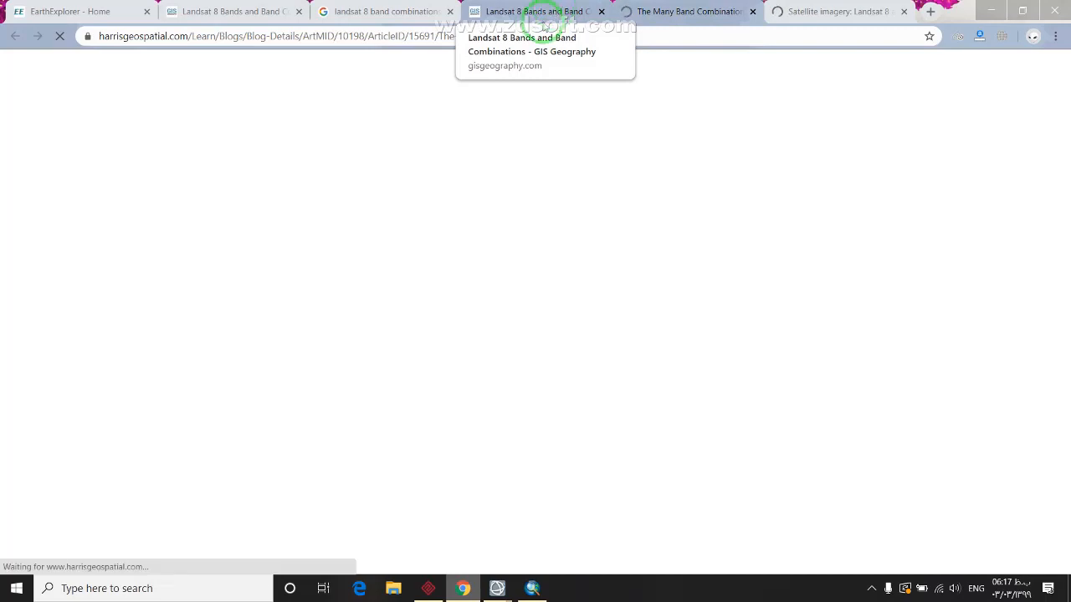
Read through the L3Harris Landsat 8 band-combination images, then minimise Chrome back to ENVI
scroll(499, 402, down, 4)
scroll(496, 368, down, 7)
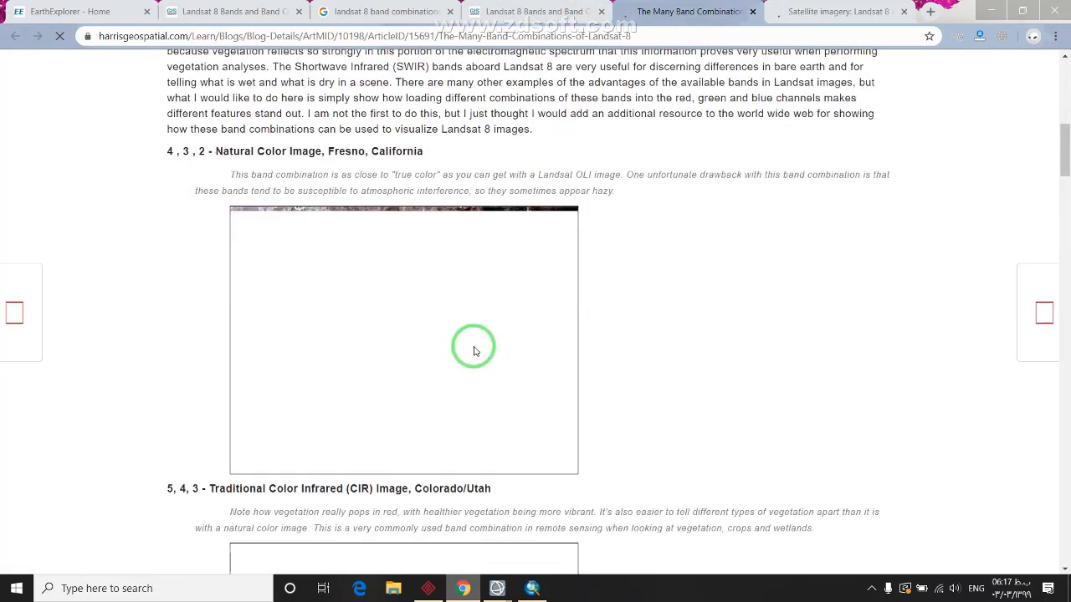
scroll(355, 248, down, 12)
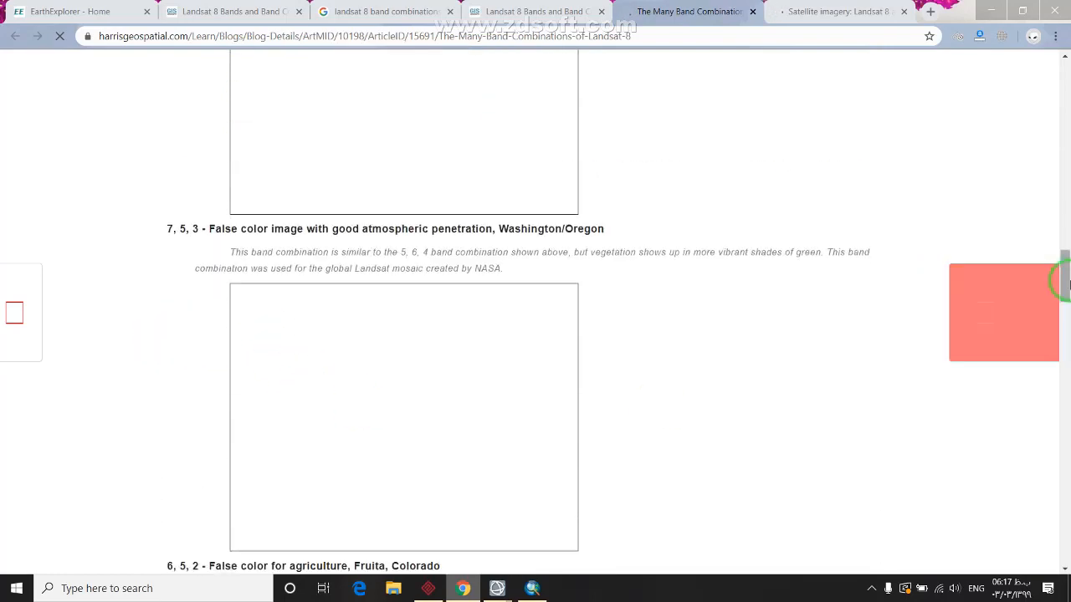
scroll(1054, 393, down, 15)
scroll(1044, 401, up, 3)
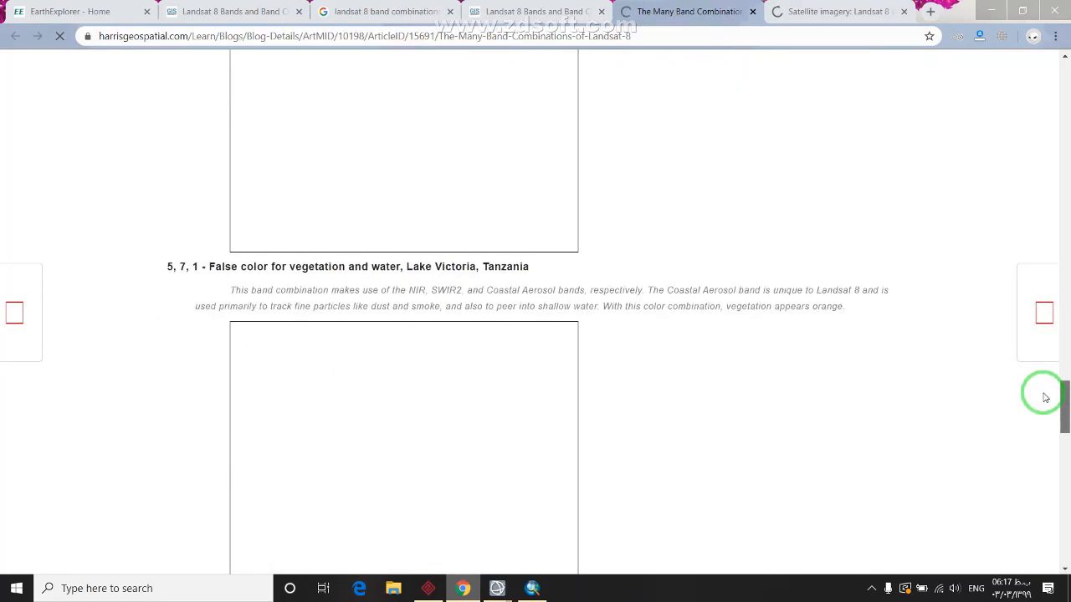
scroll(1037, 393, up, 1)
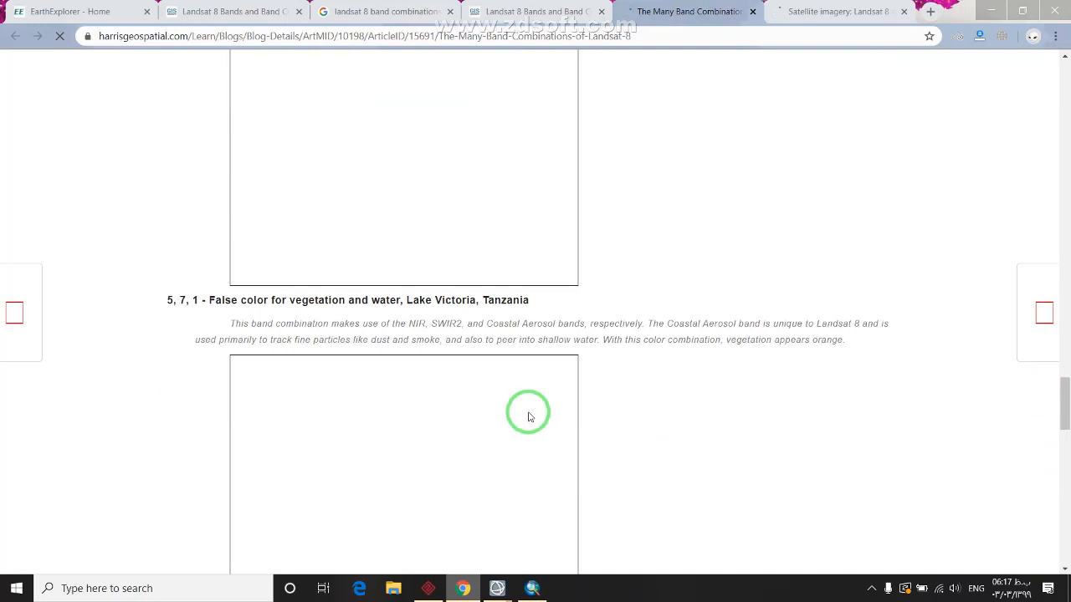
scroll(529, 417, up, 3)
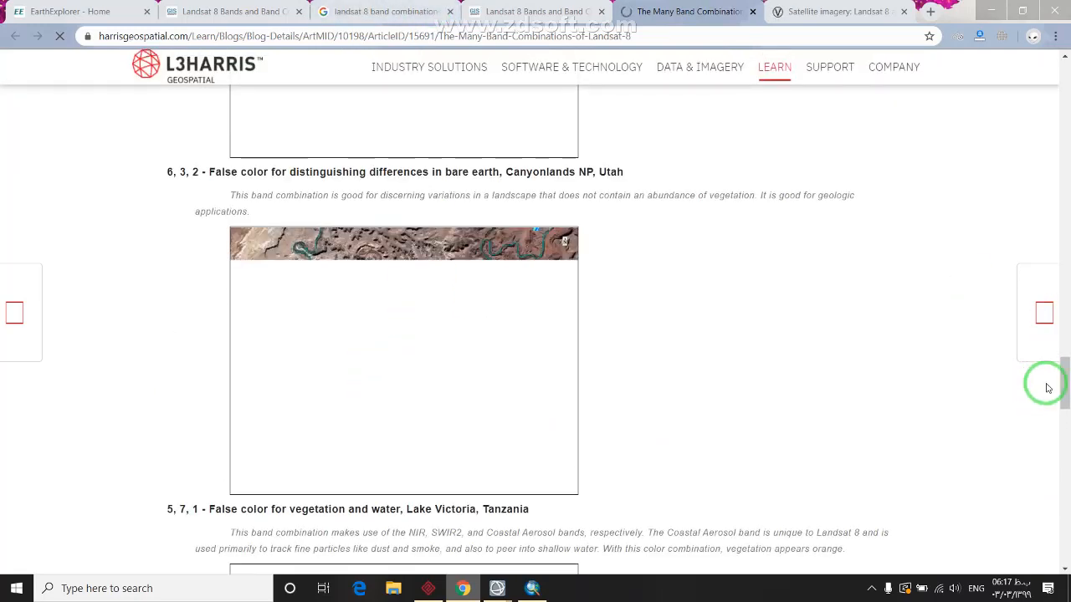
scroll(1059, 371, down, 7)
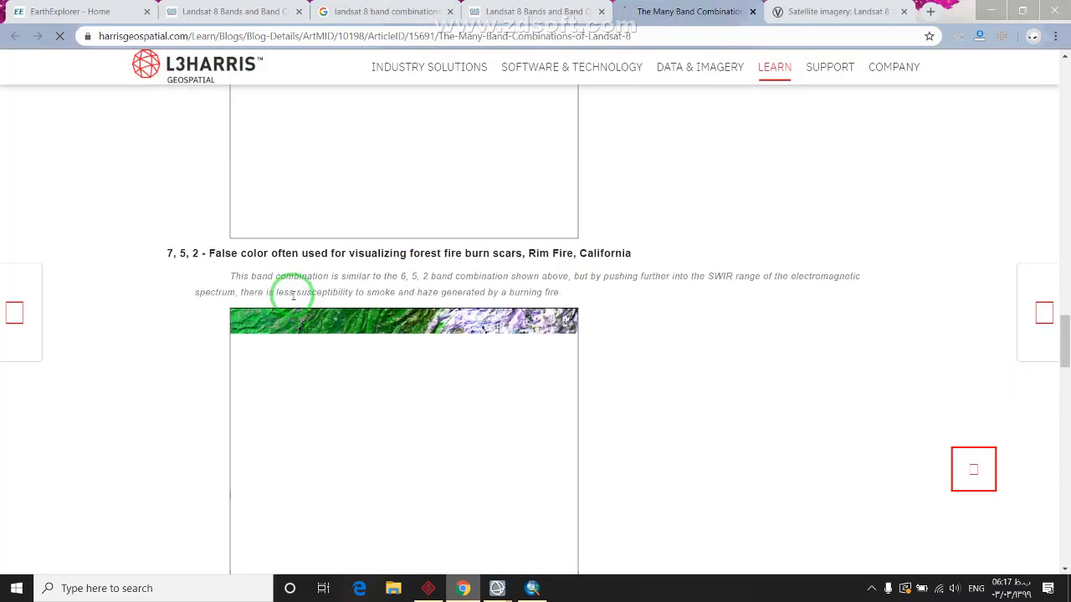
scroll(694, 332, up, 5)
drag(1063, 309, 1064, 146)
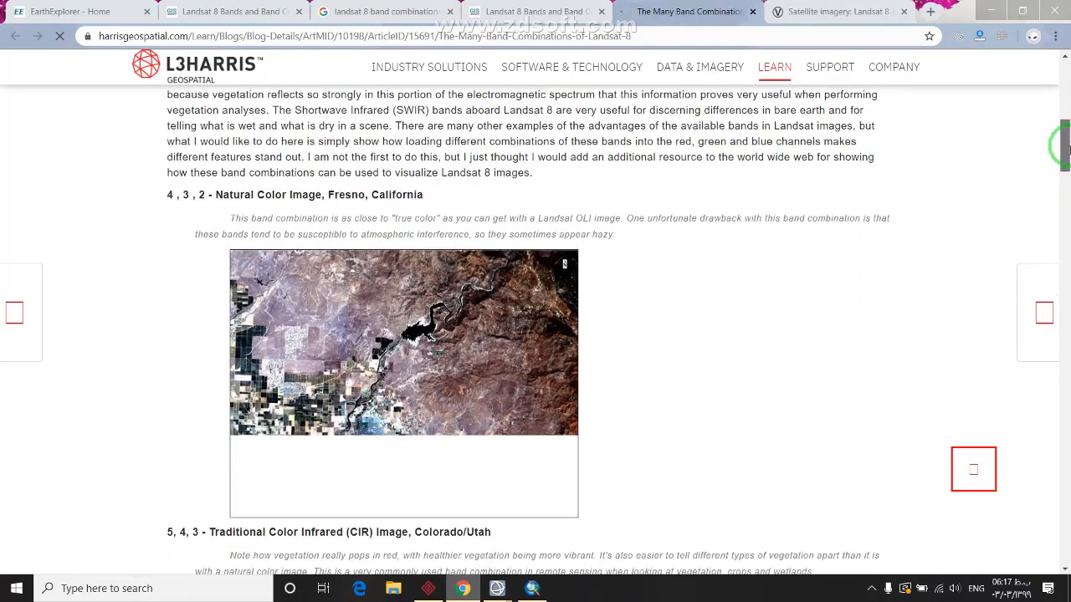
drag(1065, 148, 1043, 348)
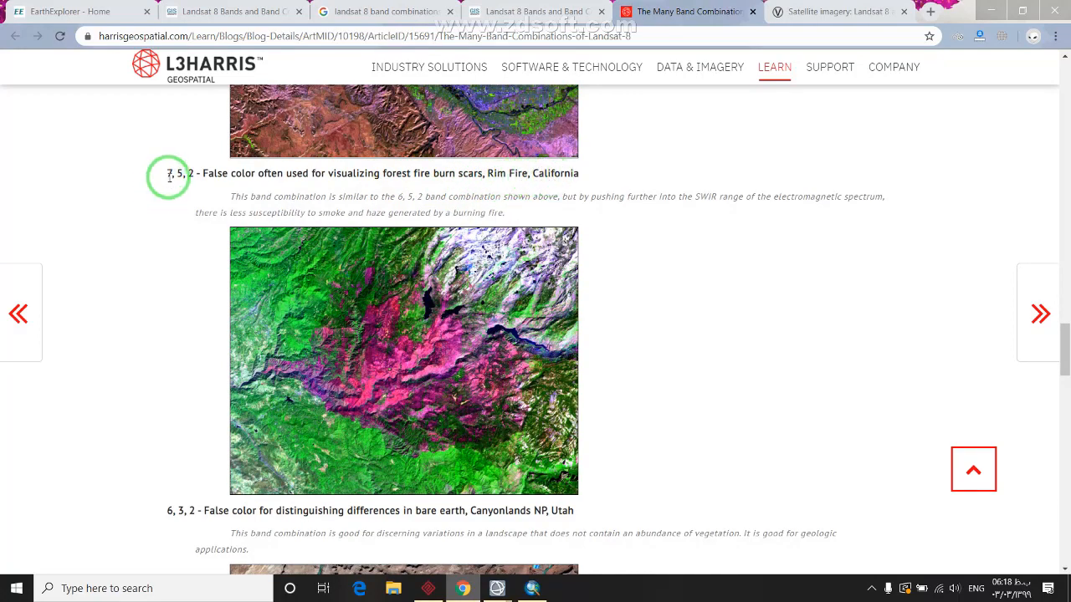
scroll(210, 287, down, 9)
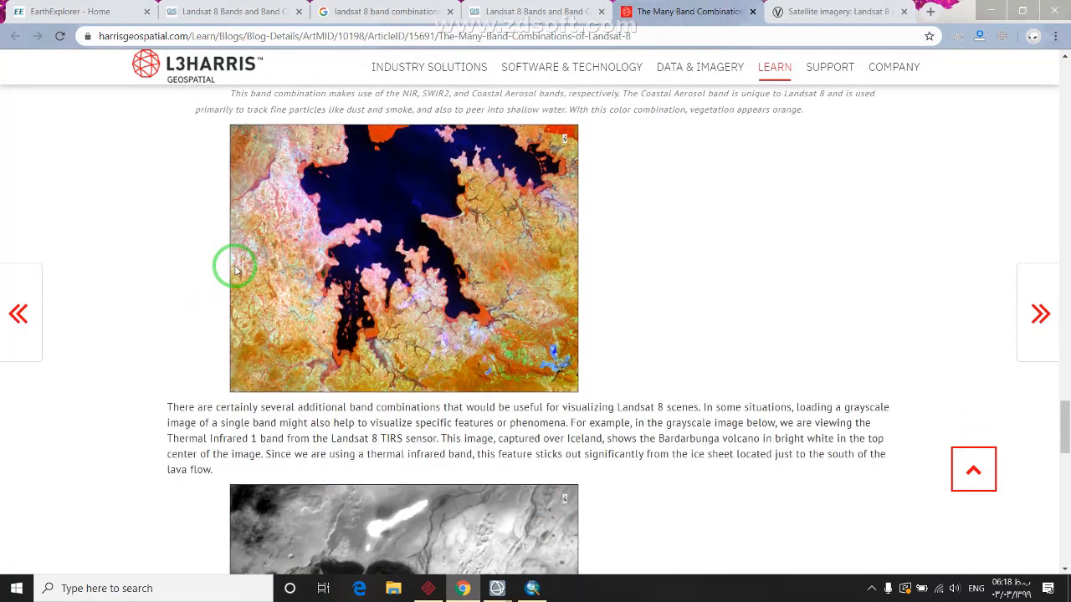
scroll(243, 269, up, 4)
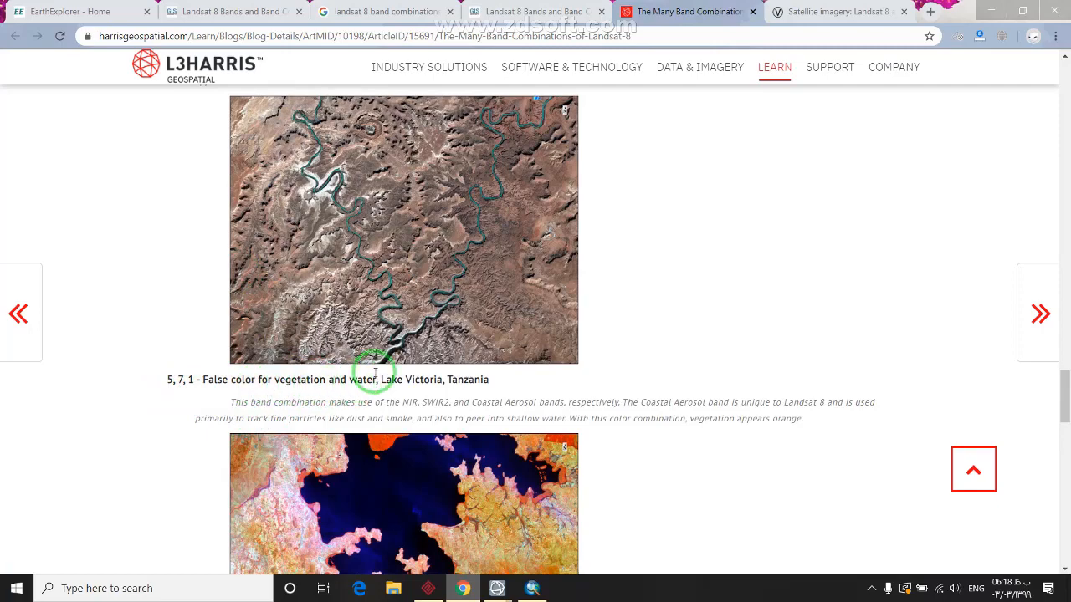
drag(375, 379, 275, 379)
scroll(264, 410, down, 7)
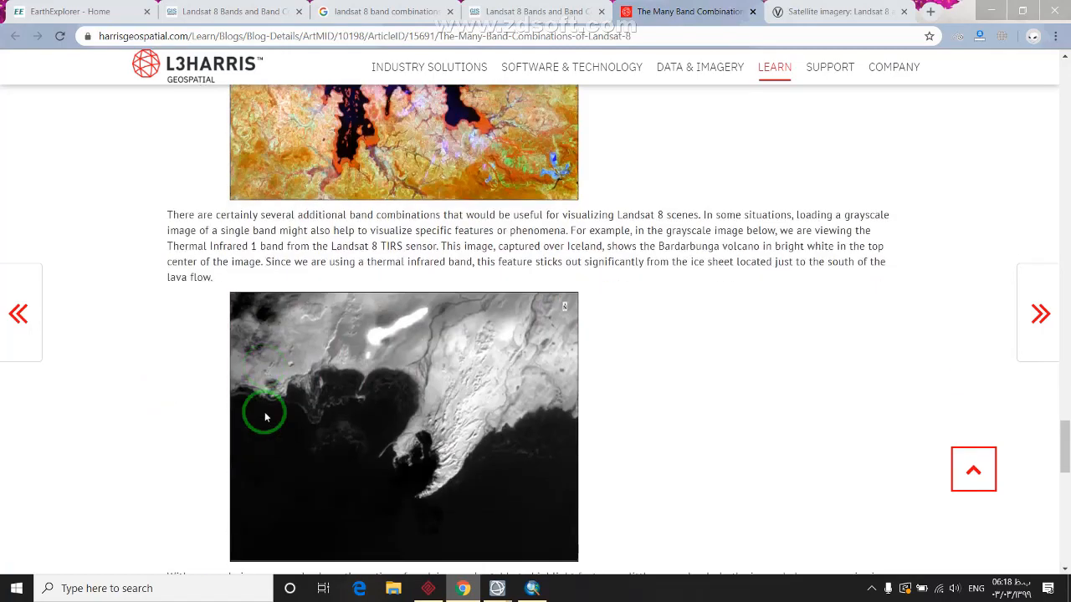
scroll(264, 416, up, 1)
scroll(264, 416, down, 3)
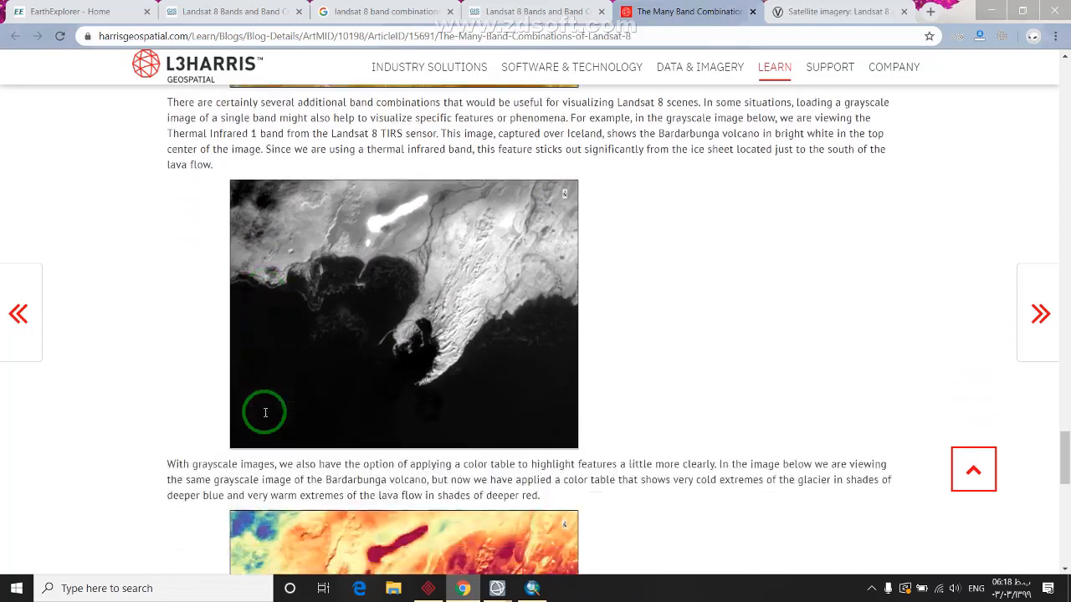
scroll(263, 409, down, 9)
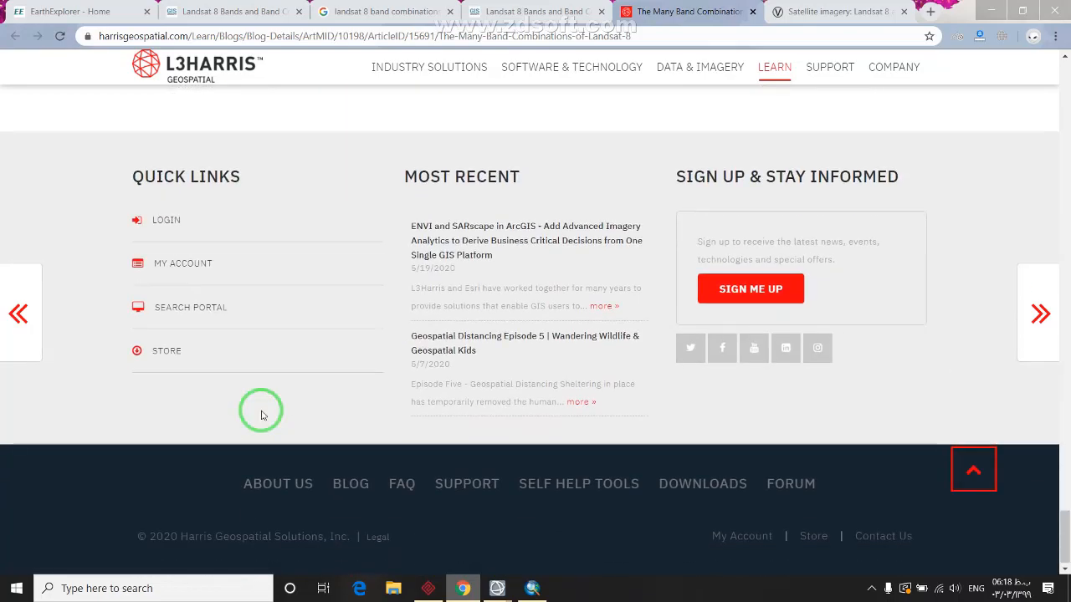
scroll(282, 399, up, 12)
click(988, 10)
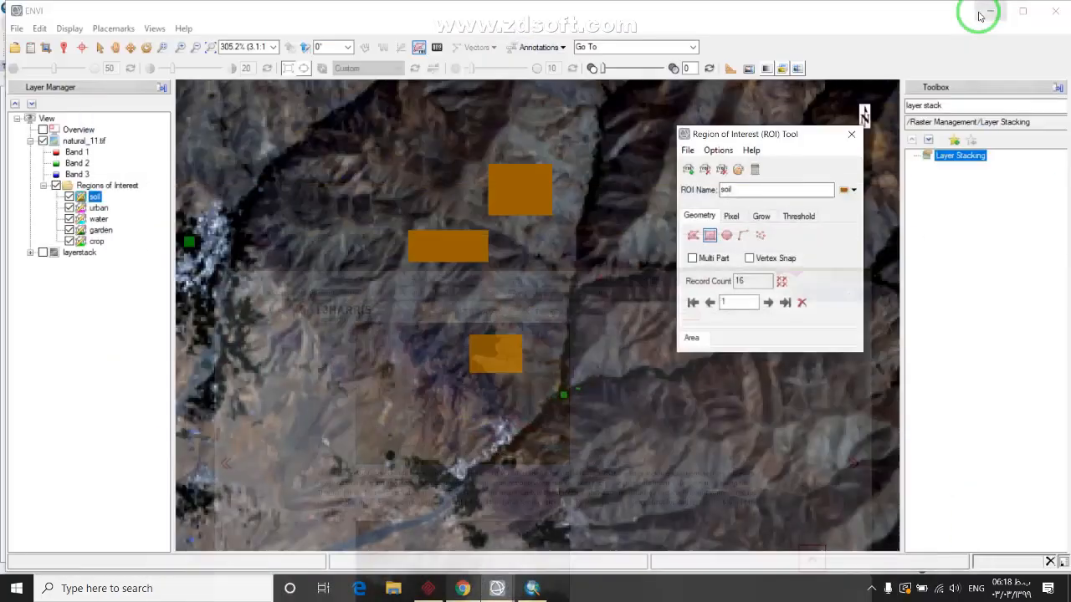
Pan to the reddish soil band and accept a new soil rectangle there
scroll(553, 329, down, 4)
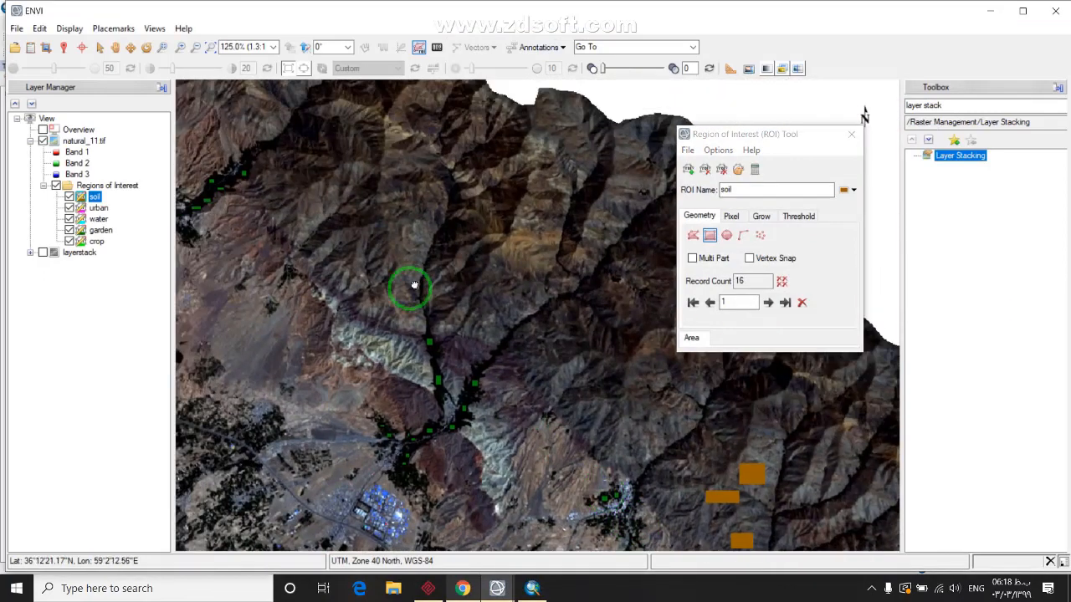
drag(224, 220, 381, 345)
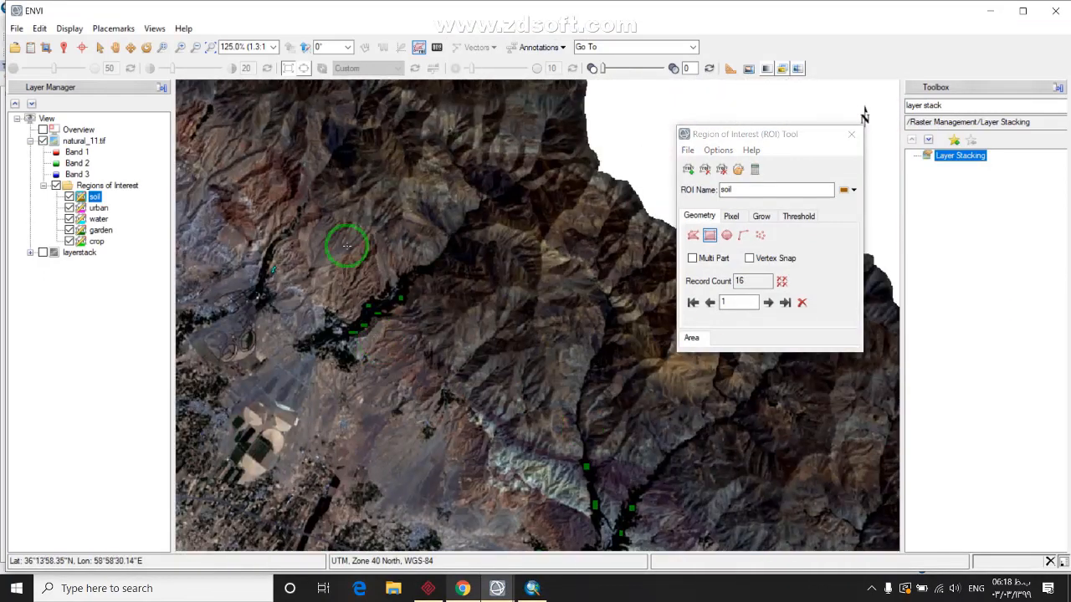
drag(347, 244, 497, 366)
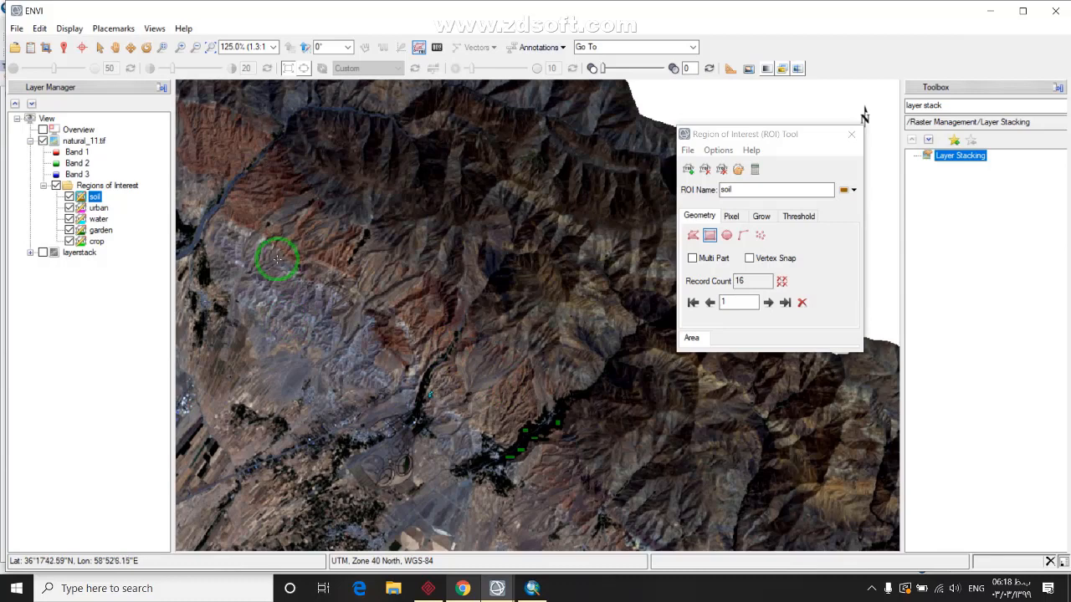
drag(276, 260, 372, 393)
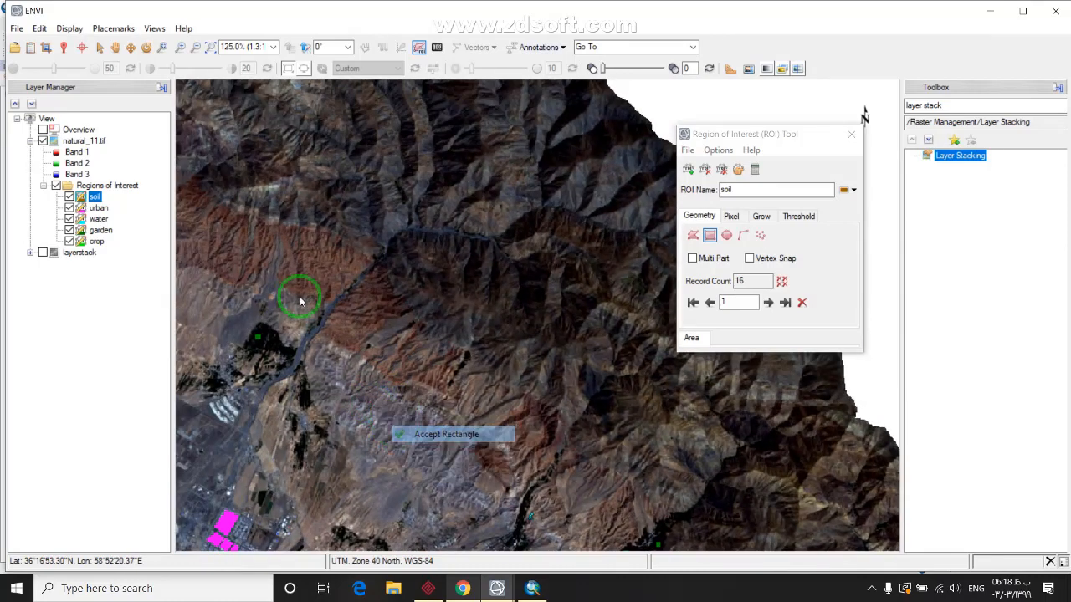
click(385, 421)
drag(159, 186, 320, 307)
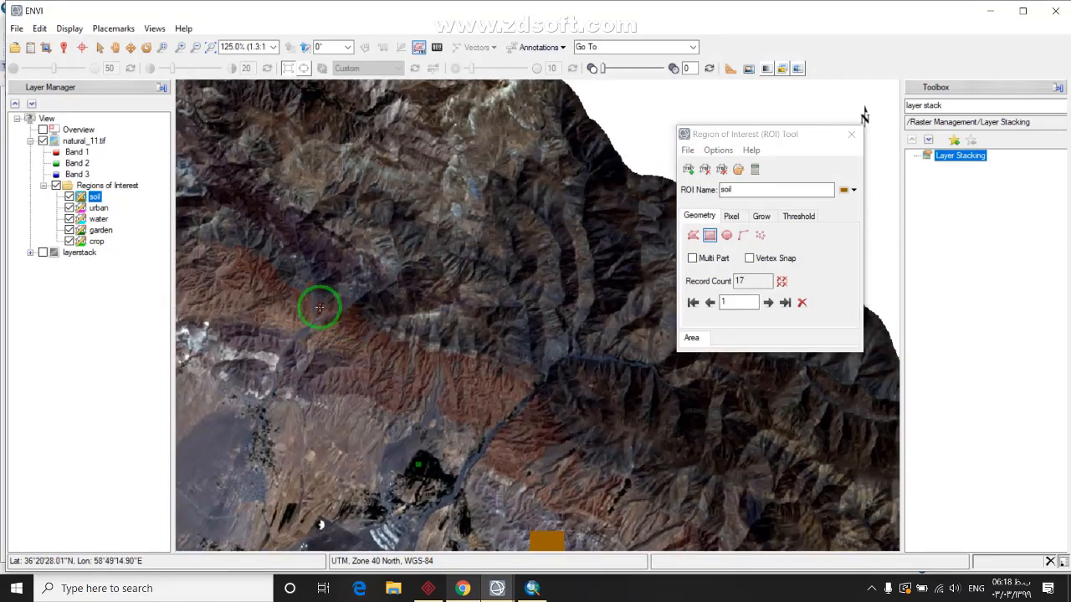
right_click(394, 386)
click(414, 387)
Accept two more soil rectangles on other bare-ground patches, bringing soil to 20 records
drag(347, 259, 507, 375)
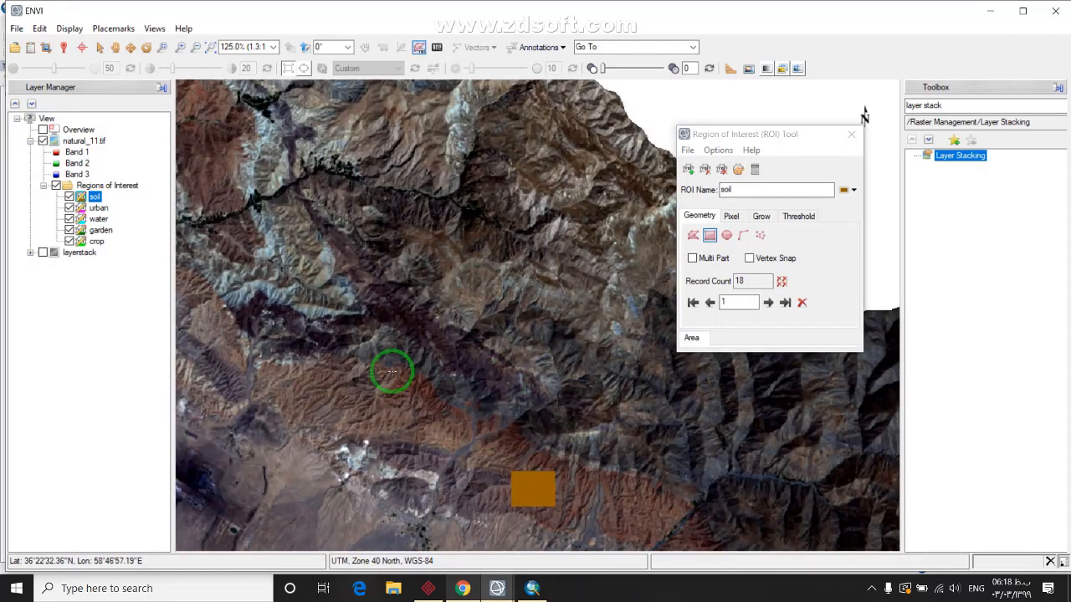
drag(387, 418, 343, 392)
right_click(384, 408)
click(418, 414)
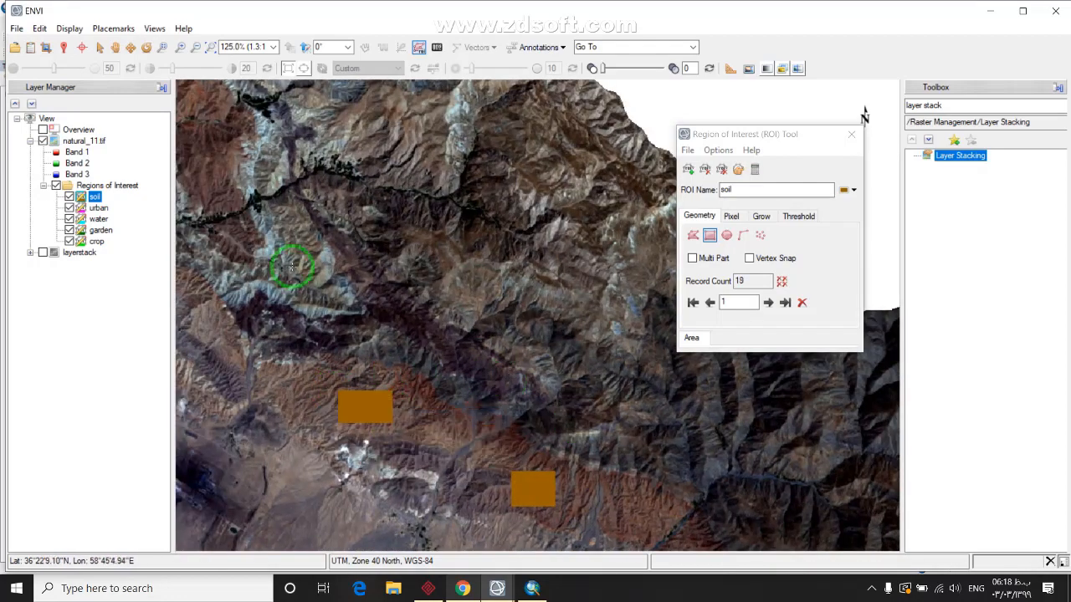
drag(289, 255, 389, 368)
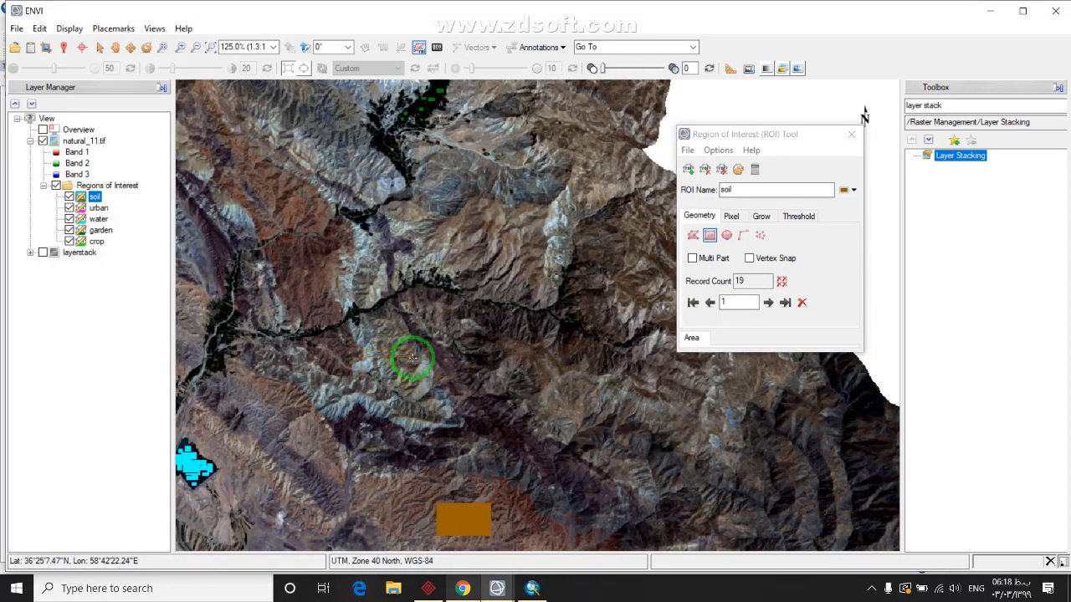
right_click(406, 358)
click(439, 365)
Zoom out and pan the image back to frame the scene
scroll(408, 376, down, 3)
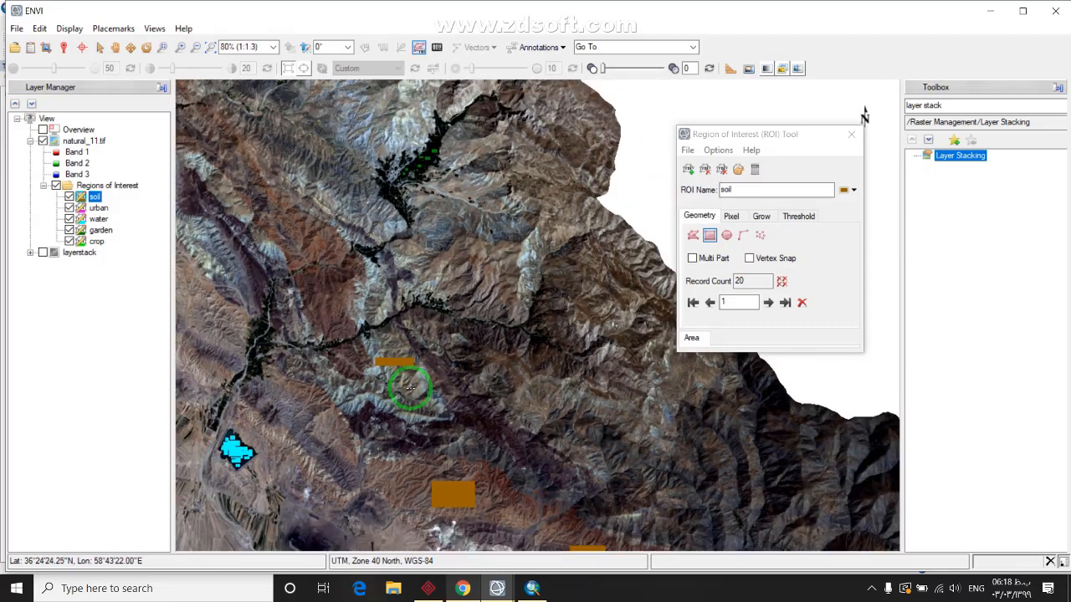
scroll(410, 387, down, 2)
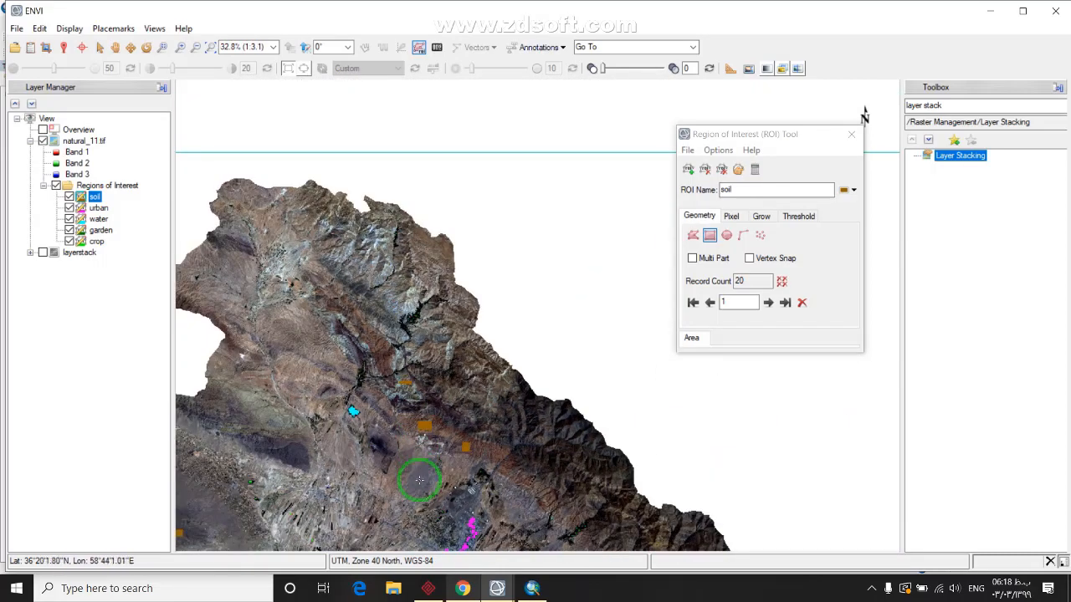
drag(406, 411, 406, 279)
drag(398, 373, 375, 239)
drag(574, 387, 526, 363)
drag(538, 399, 502, 327)
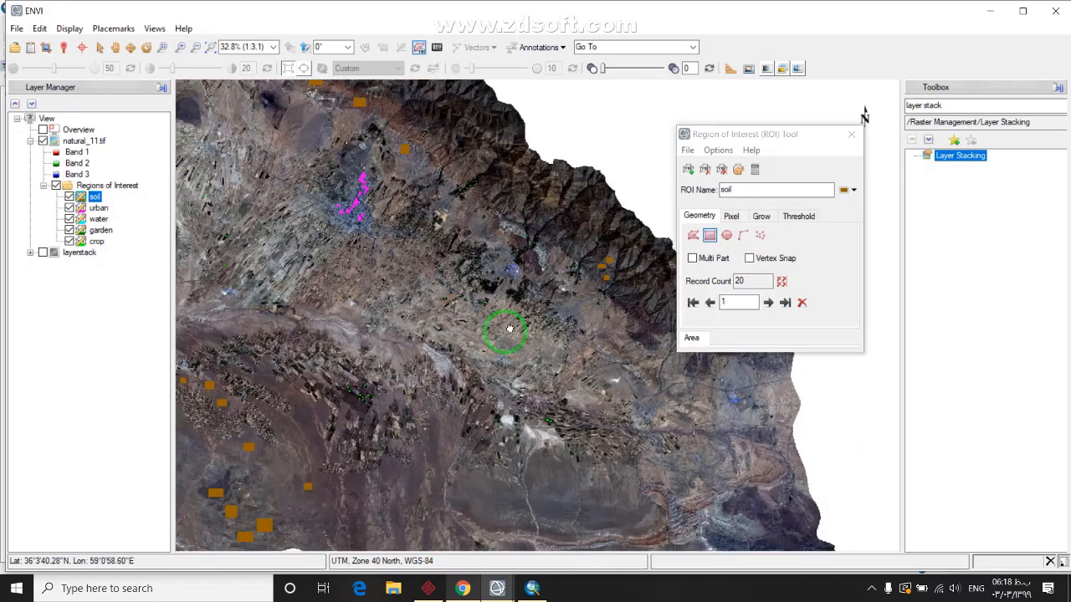
click(743, 208)
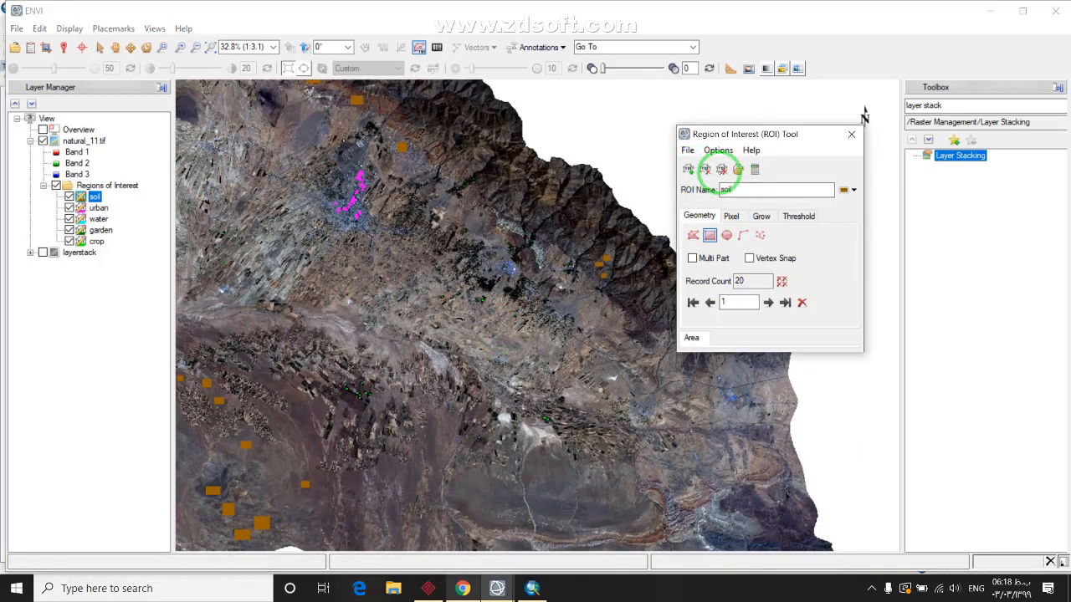
Add a sixth ROI, rename it 'grassland', and set its colour to yellow
click(738, 170)
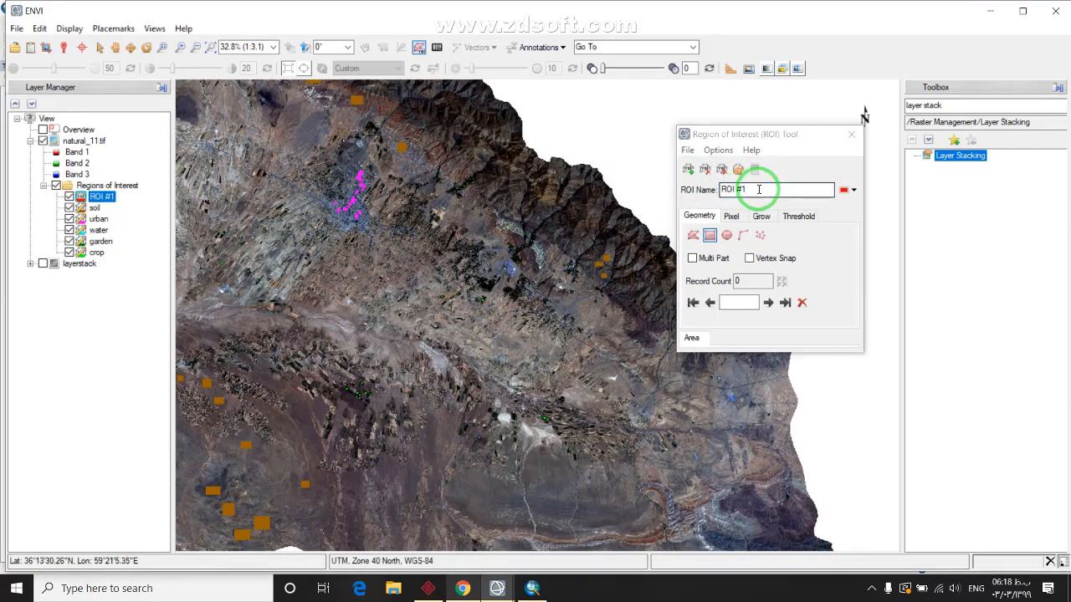
click(759, 189)
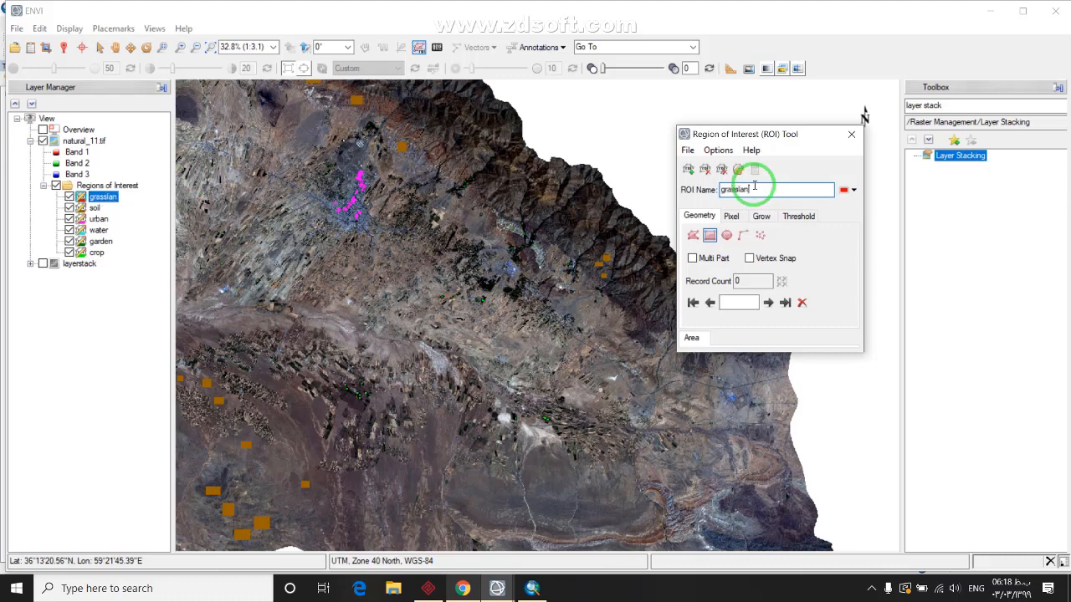
click(850, 189)
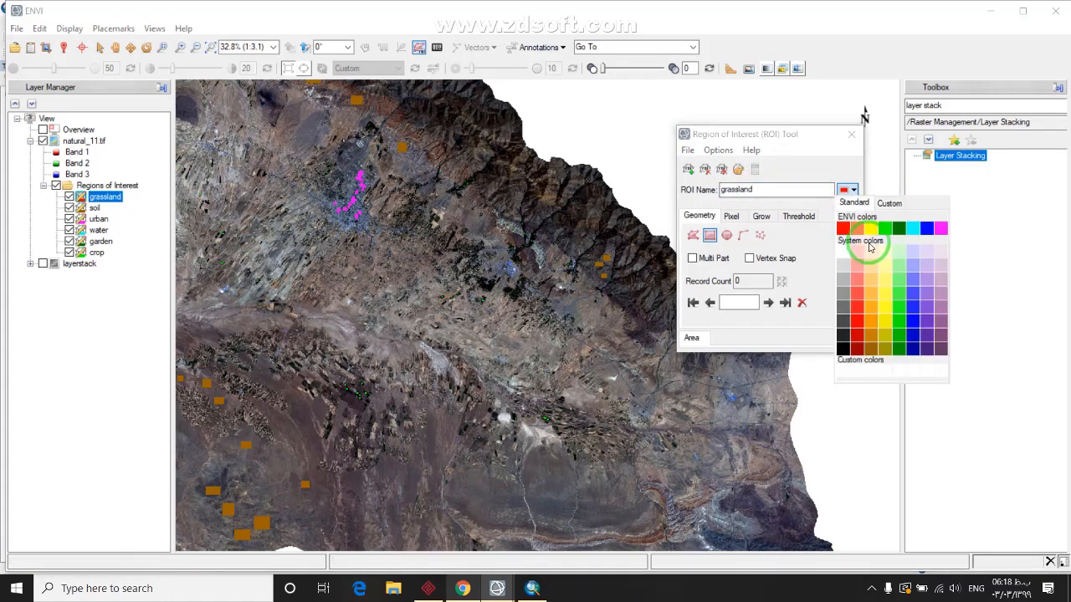
click(871, 227)
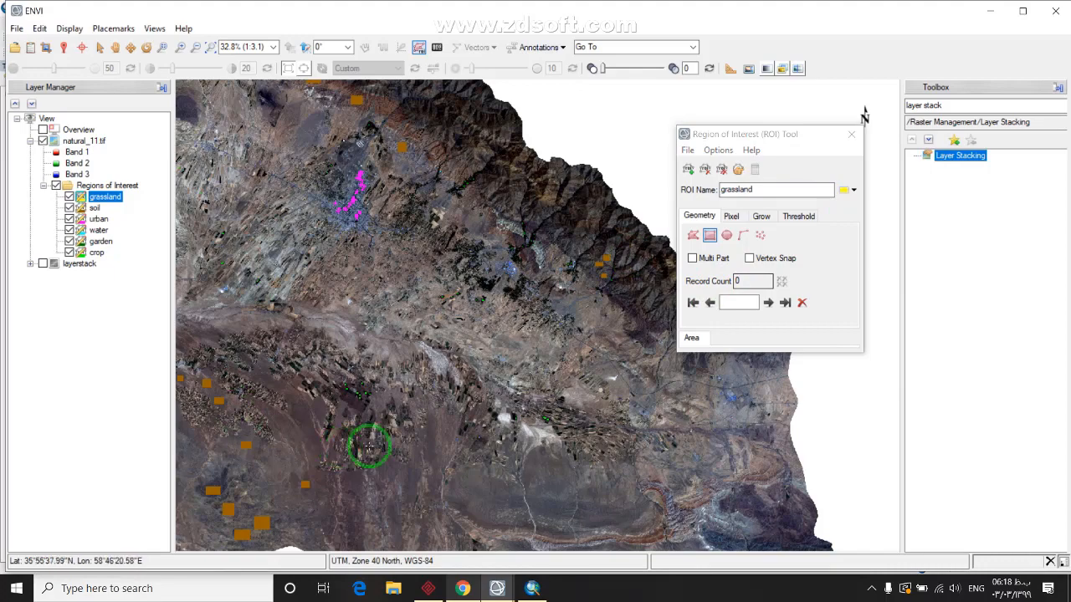
Pan and zoom to 125% over the grey grassland slope below the cultivated fields
drag(365, 444, 428, 325)
drag(693, 387, 554, 370)
scroll(554, 370, up, 1)
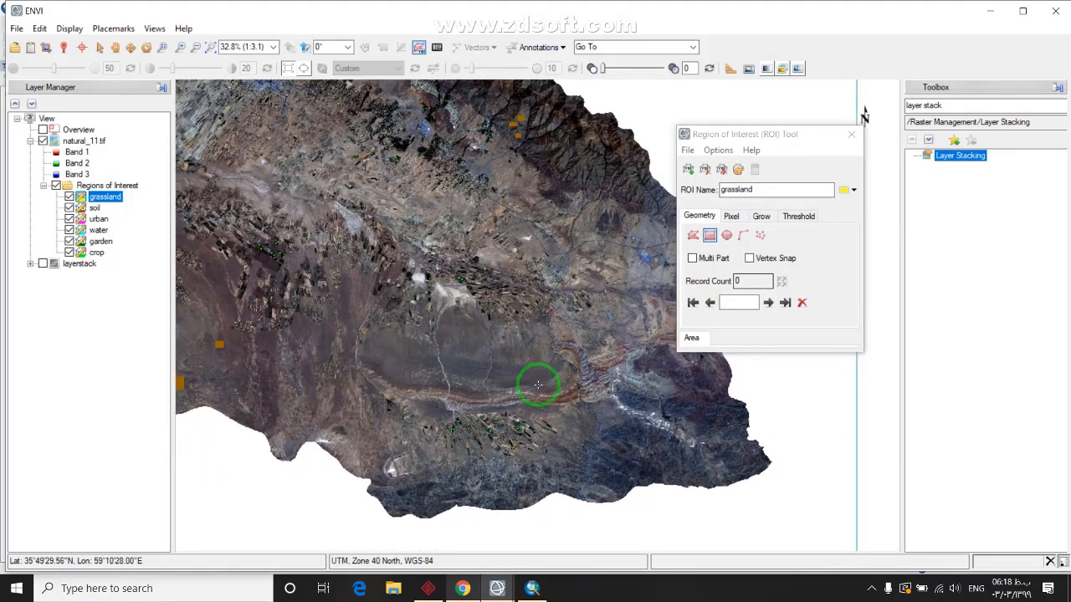
scroll(543, 385, up, 3)
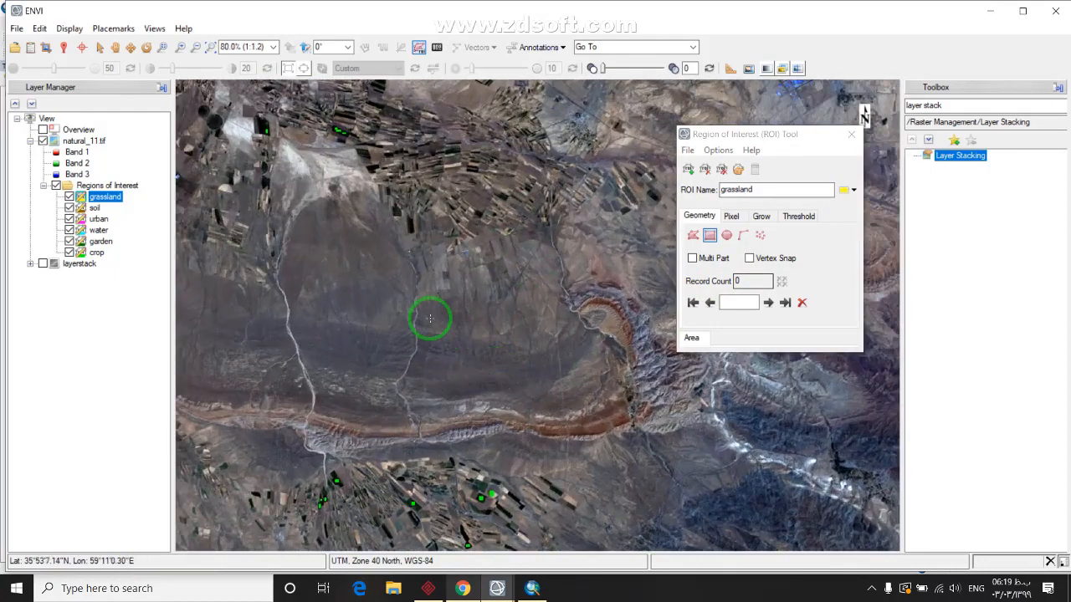
scroll(537, 402, down, 5)
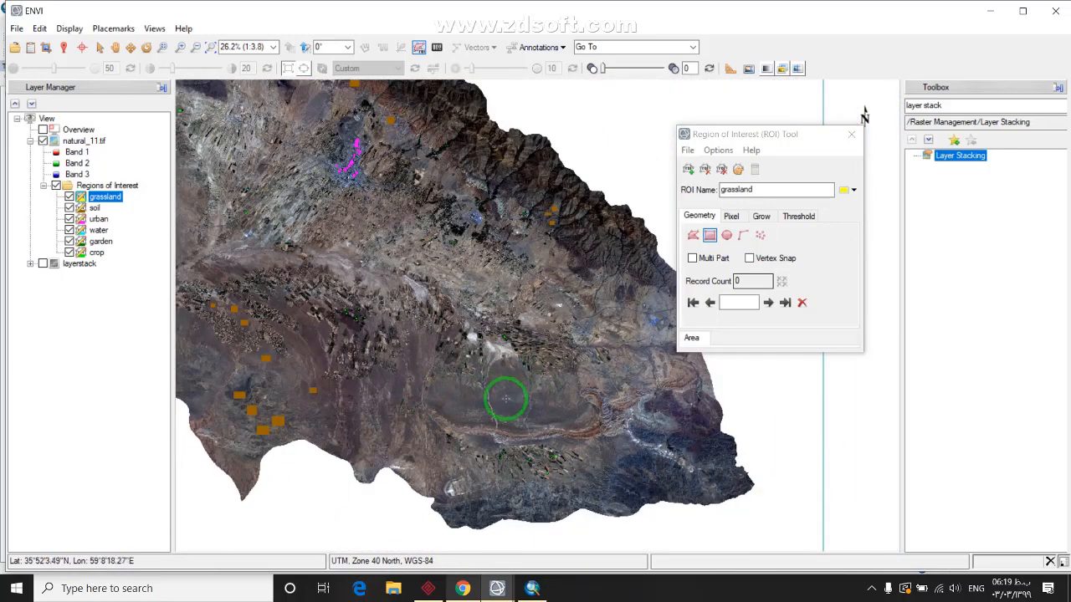
scroll(559, 408, up, 1)
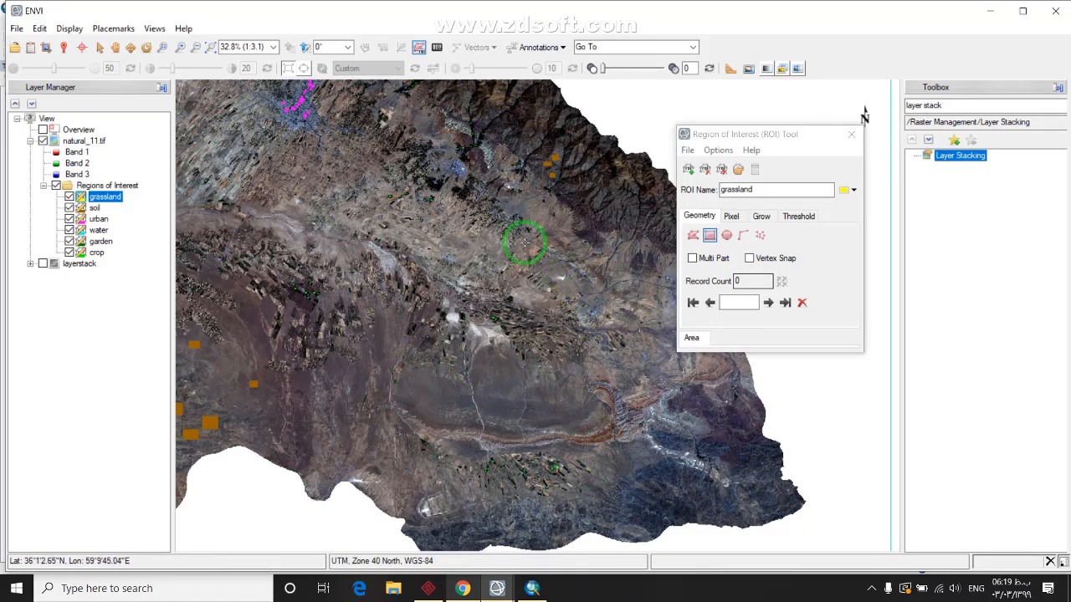
mouse_move(527, 220)
mouse_down()
mouse_move(574, 394)
mouse_move(626, 435)
mouse_up()
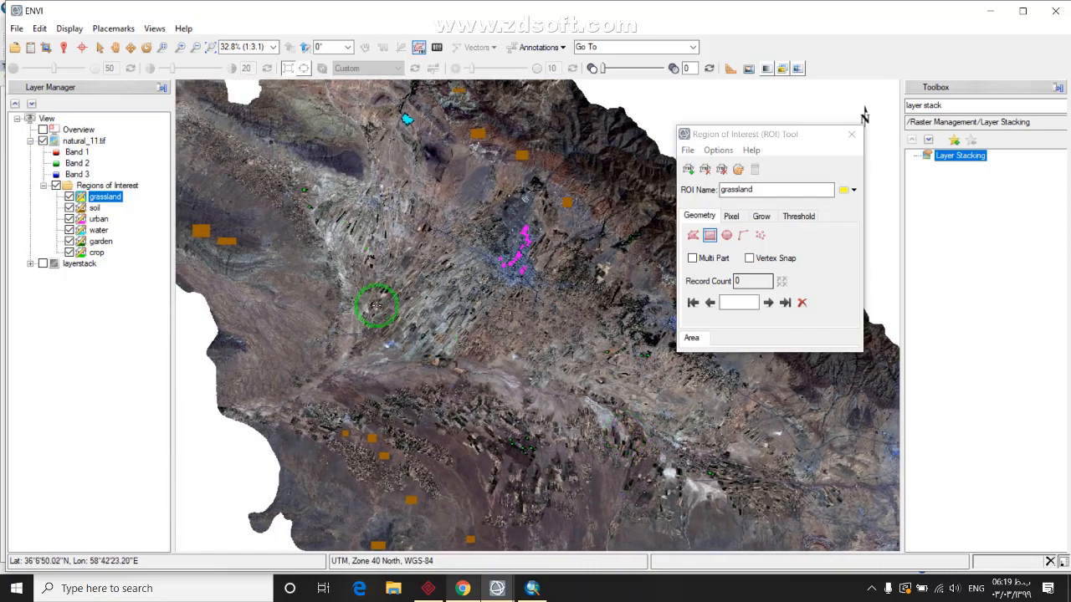
drag(377, 306, 452, 374)
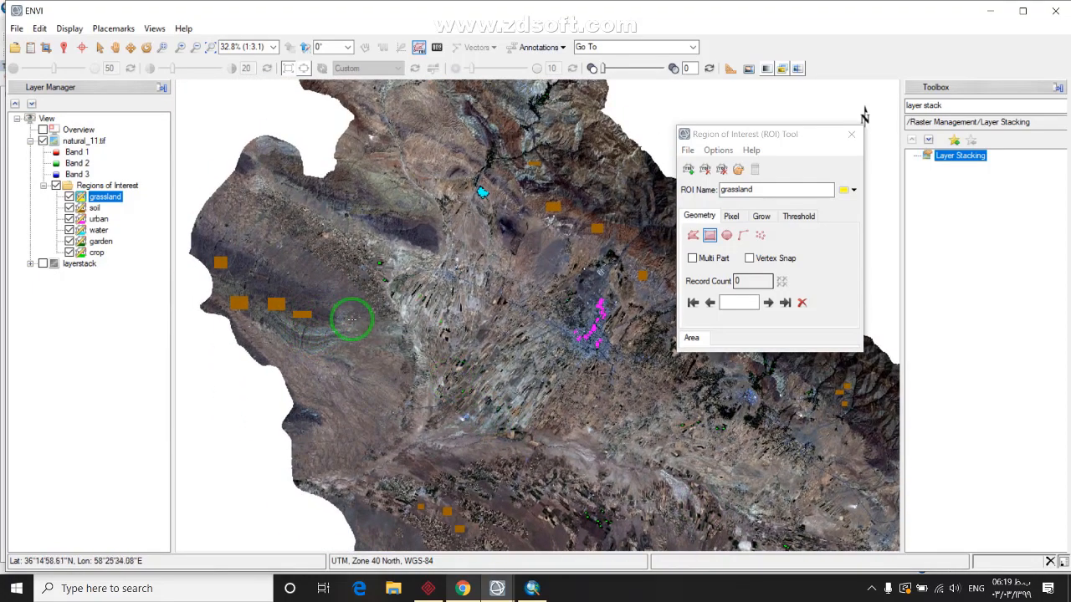
drag(628, 363, 525, 344)
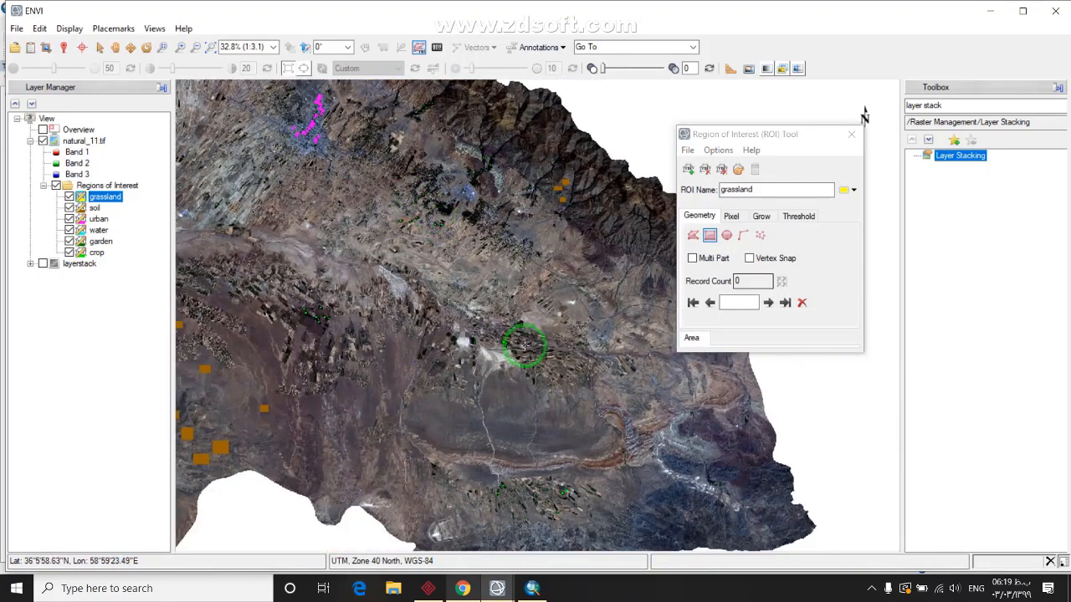
scroll(495, 405, up, 5)
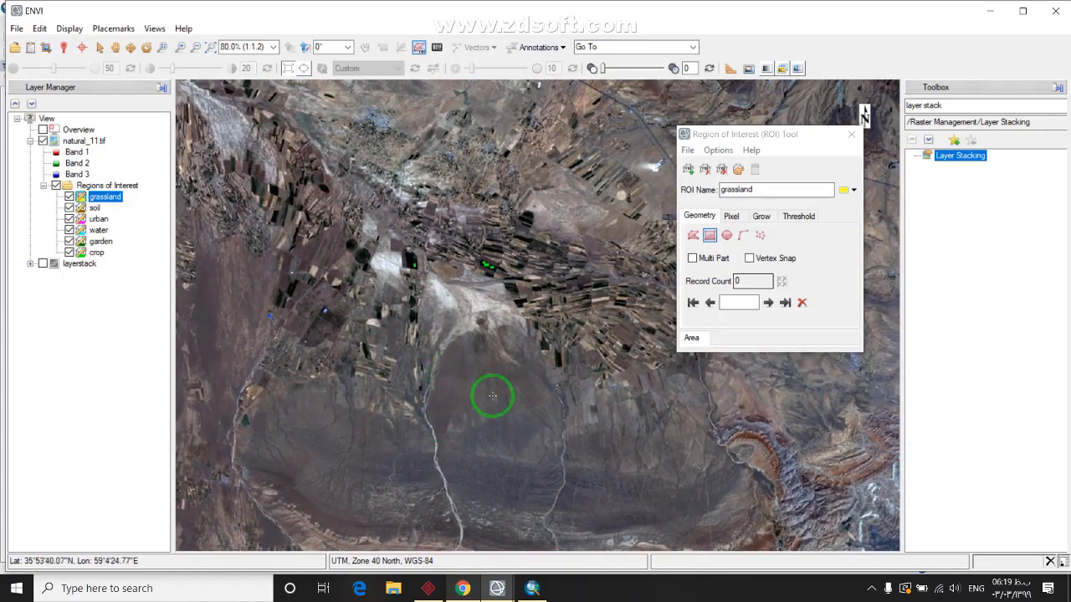
scroll(492, 396, up, 2)
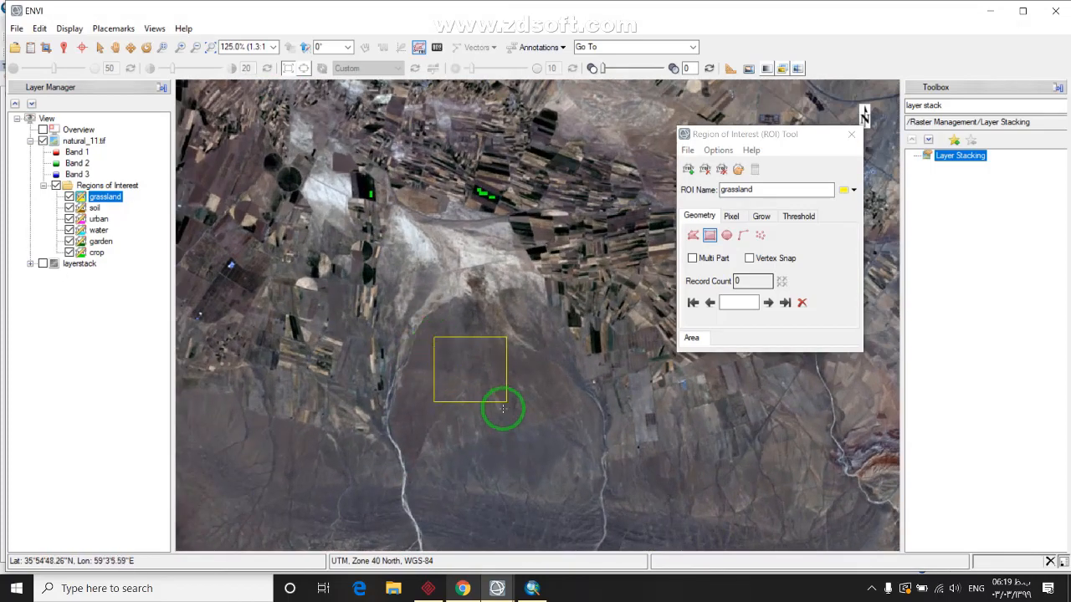
Accept the first three grassland rectangles drawn on the grey slope
right_click(467, 409)
click(502, 396)
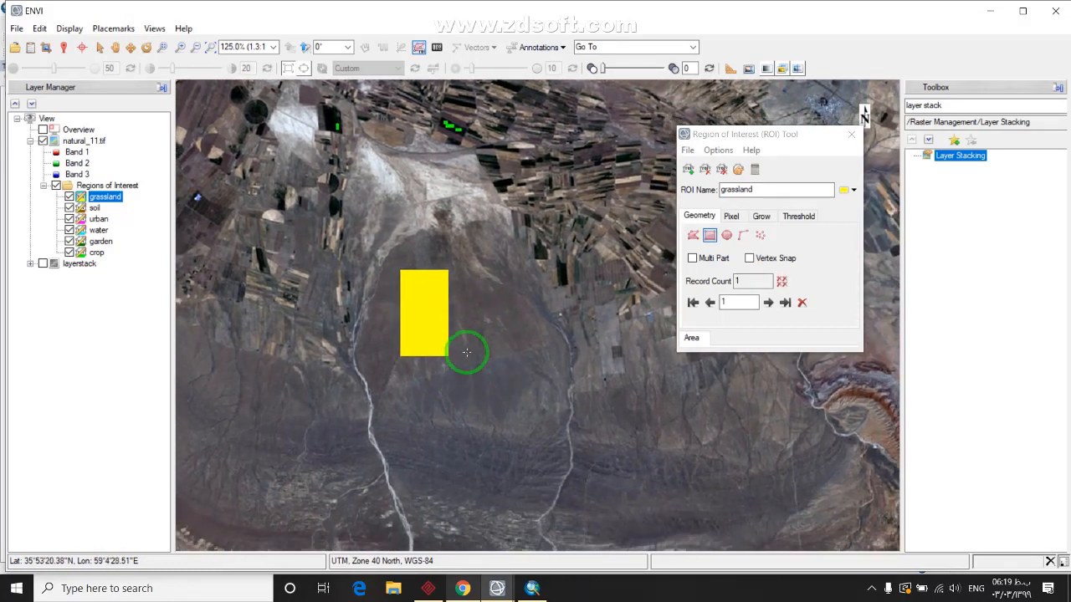
right_click(519, 410)
click(544, 385)
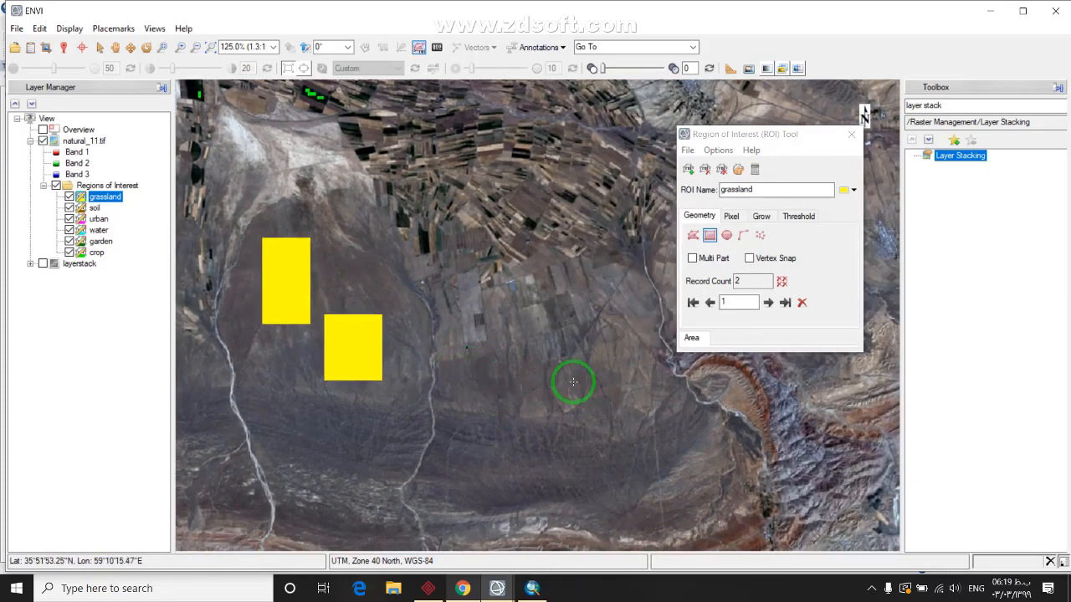
drag(590, 391, 627, 407)
right_click(599, 395)
click(648, 404)
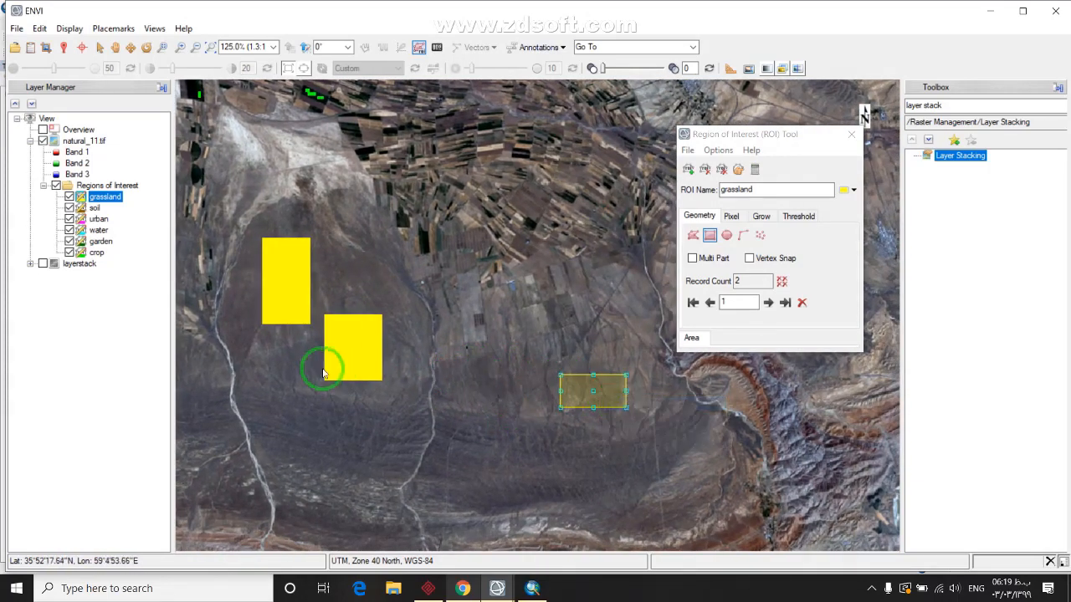
Add three more grassland rectangles on nearby hillside patches, reaching 7 records
key(Left)
key(Left)
key(Left)
key(Left)
key(Left)
key(Left)
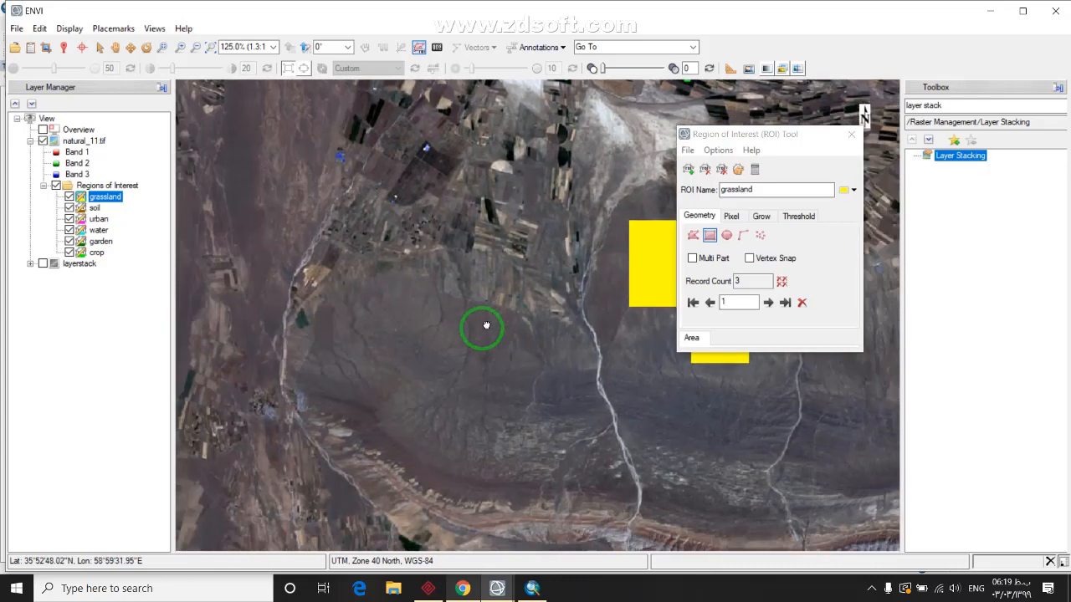
right_click(453, 351)
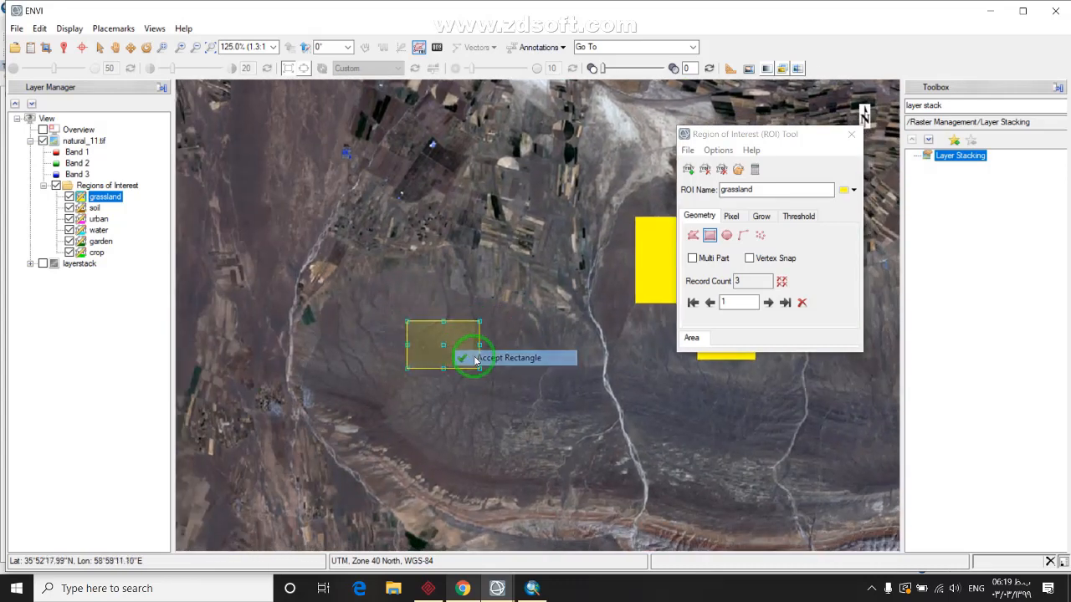
click(478, 358)
drag(431, 392, 435, 396)
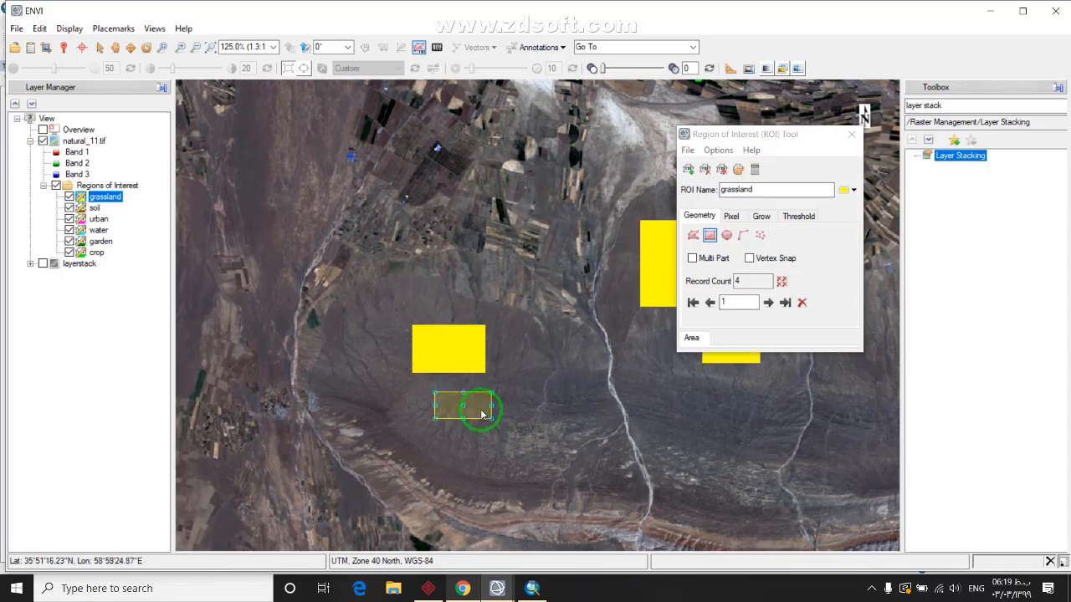
right_click(482, 413)
click(518, 418)
drag(704, 418, 479, 400)
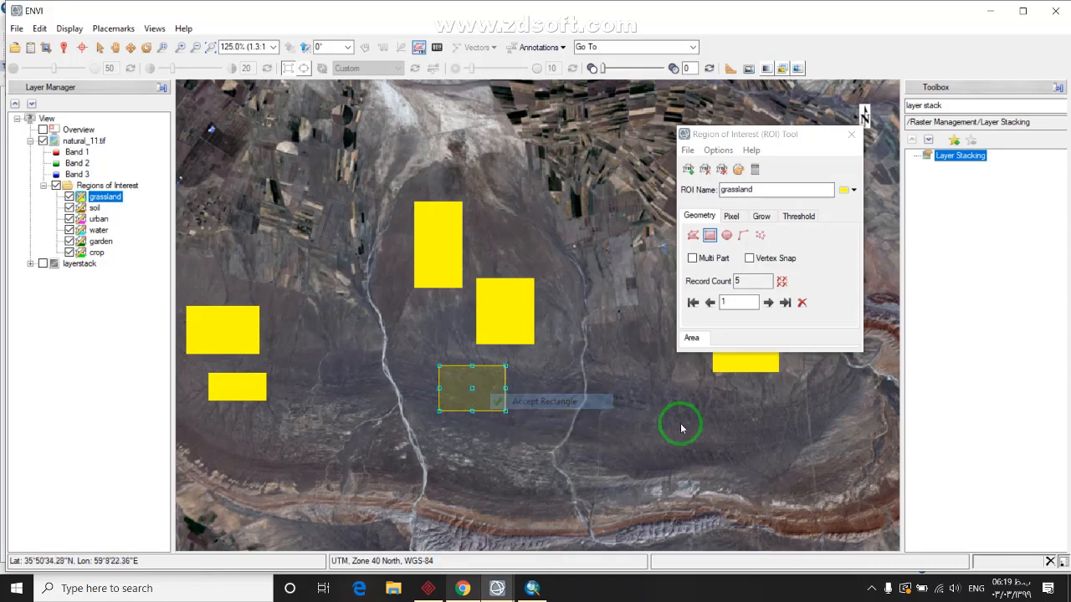
drag(669, 401, 574, 426)
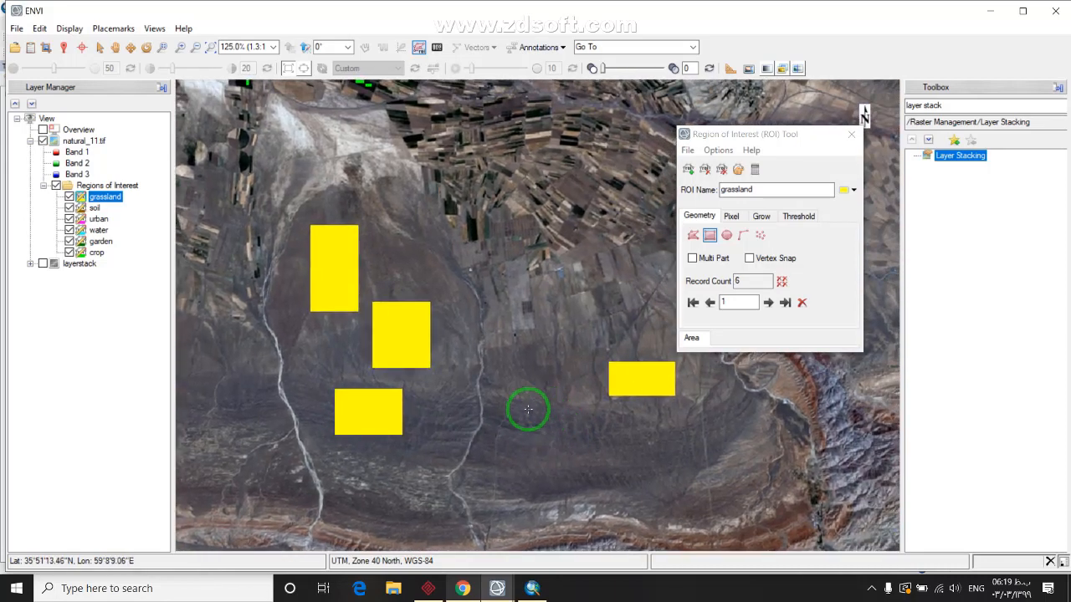
right_click(573, 426)
click(585, 430)
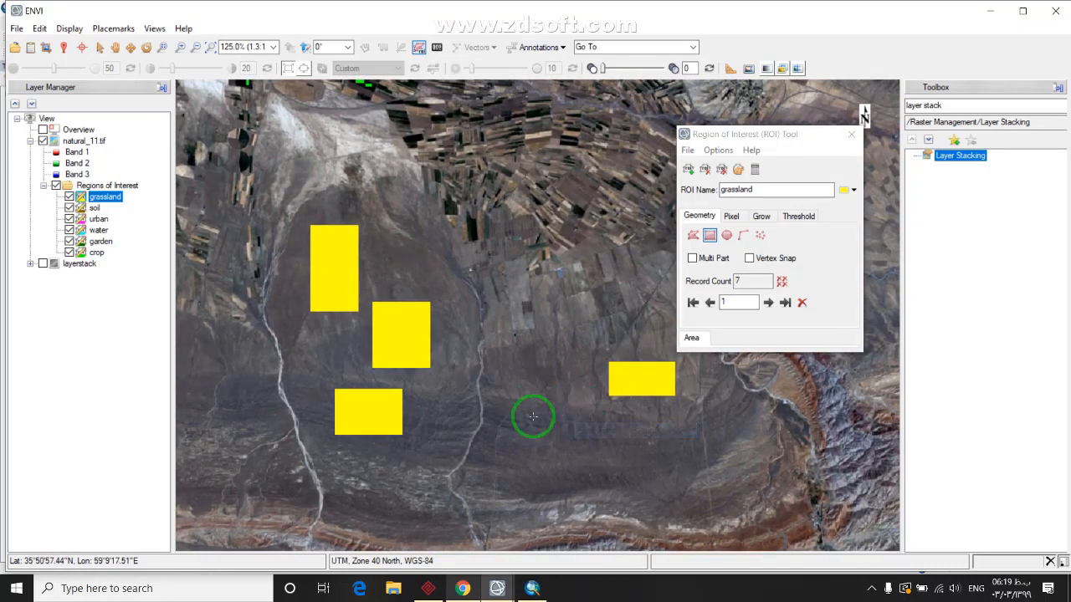
scroll(502, 376, down, 5)
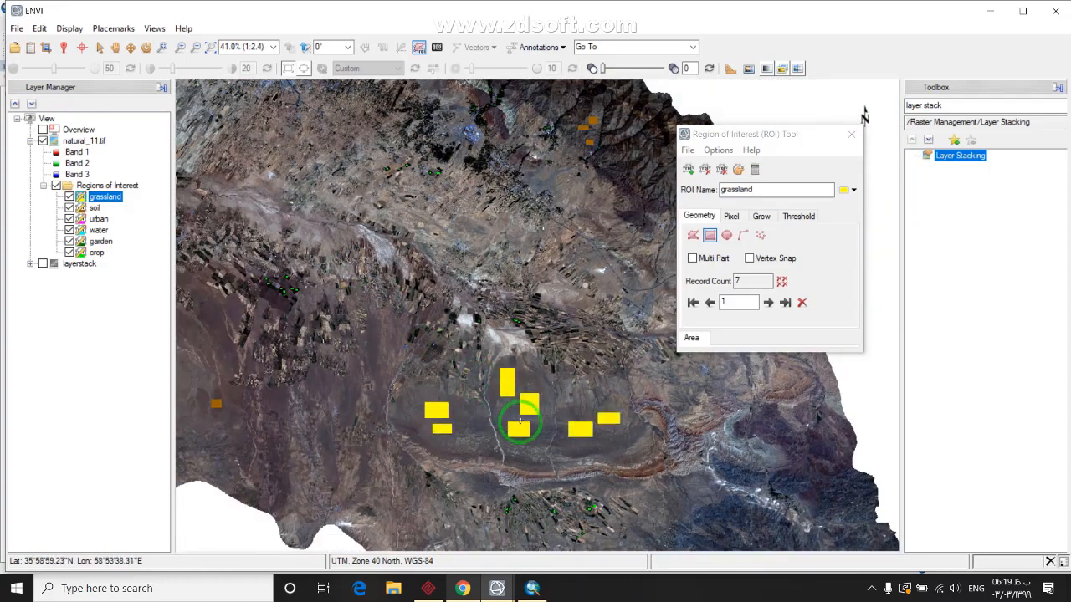
drag(520, 425, 729, 432)
drag(478, 251, 496, 377)
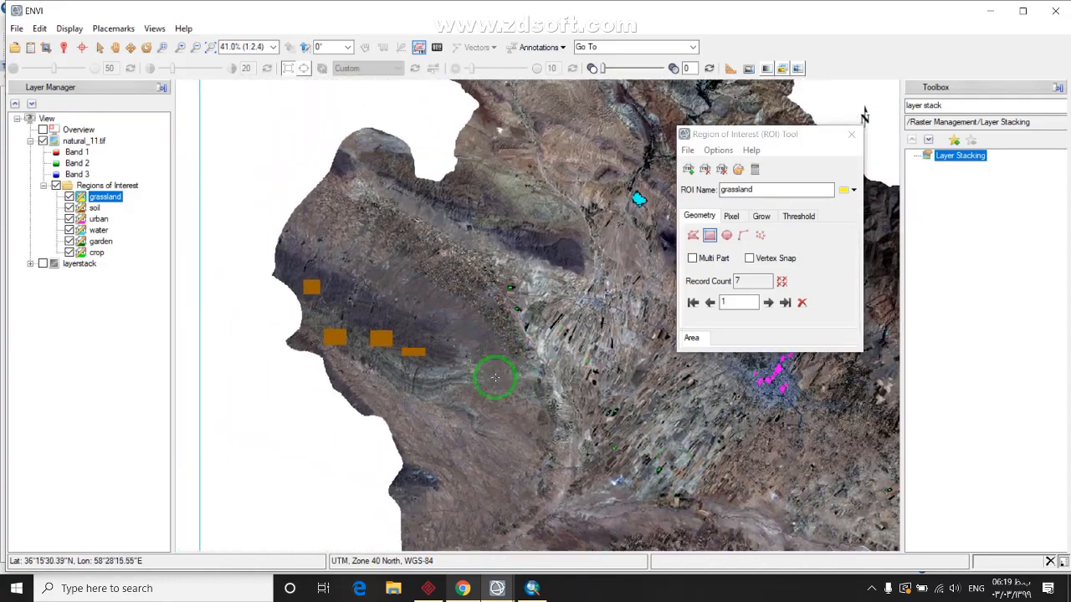
Pan to the pink ROI cluster and accept another grassland rectangle there
scroll(466, 361, up, 4)
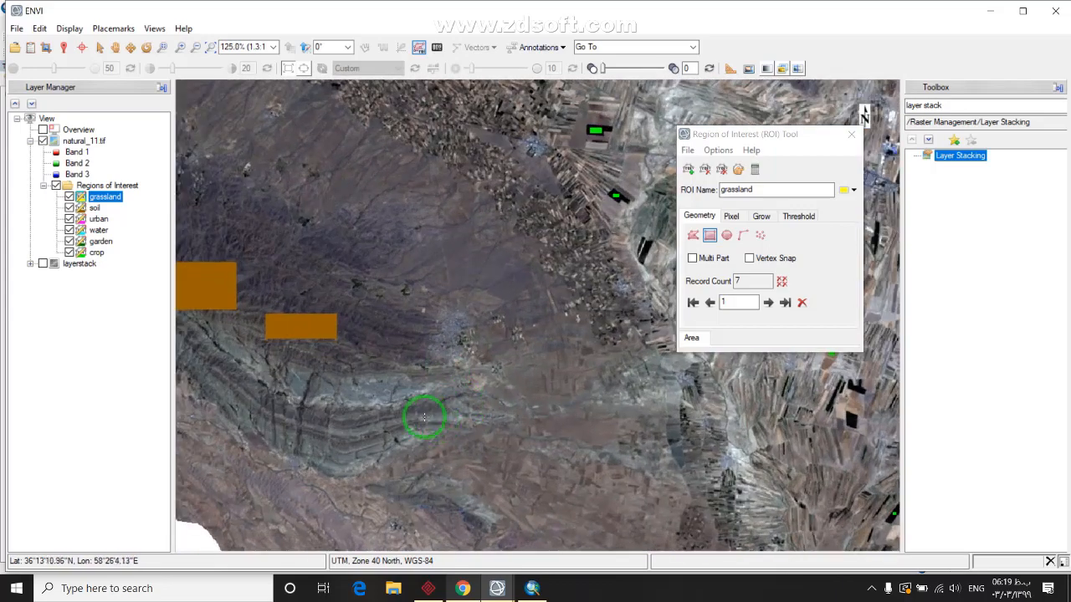
drag(423, 413, 485, 320)
drag(557, 365, 490, 382)
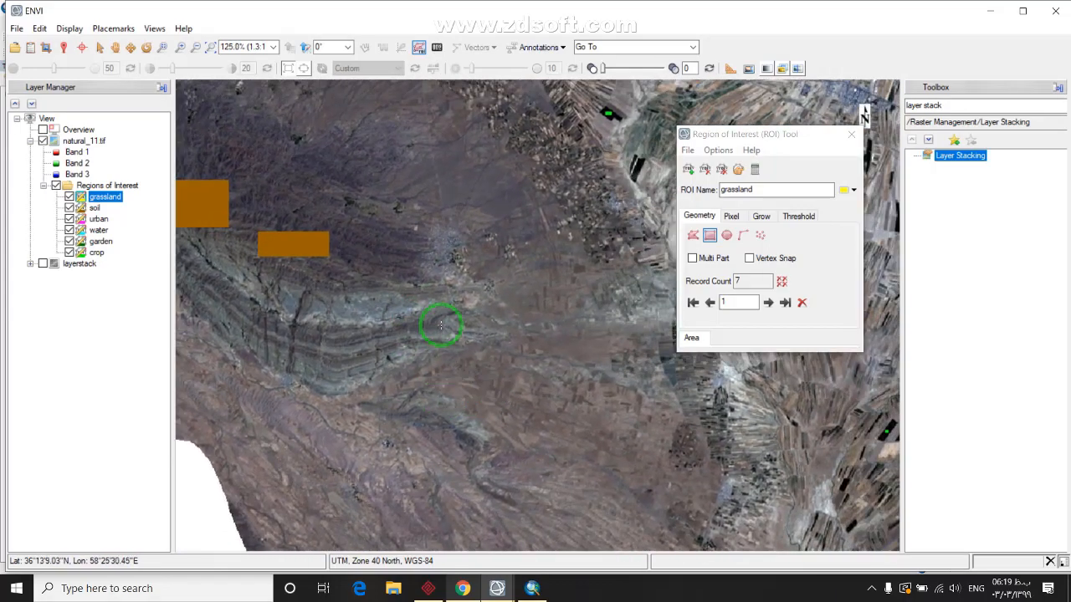
scroll(480, 276, down, 4)
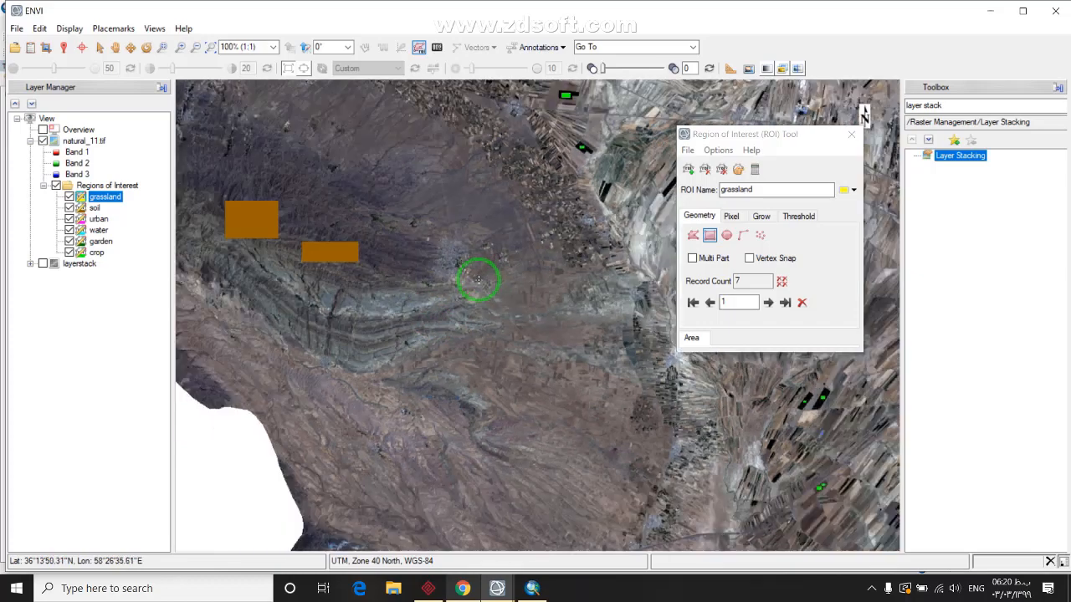
drag(586, 165, 433, 350)
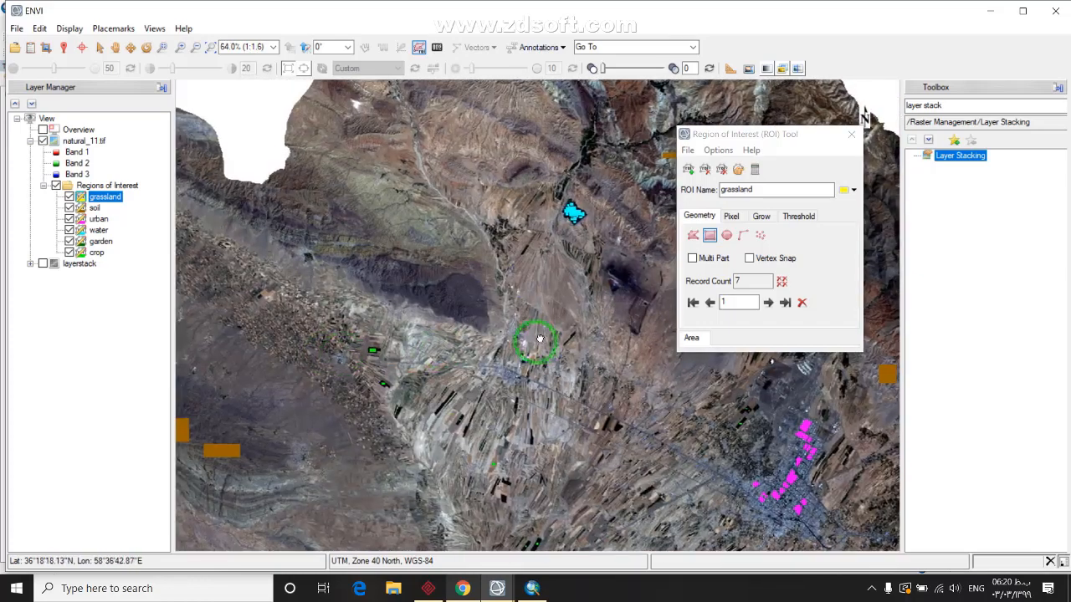
drag(537, 341, 399, 286)
drag(644, 399, 389, 315)
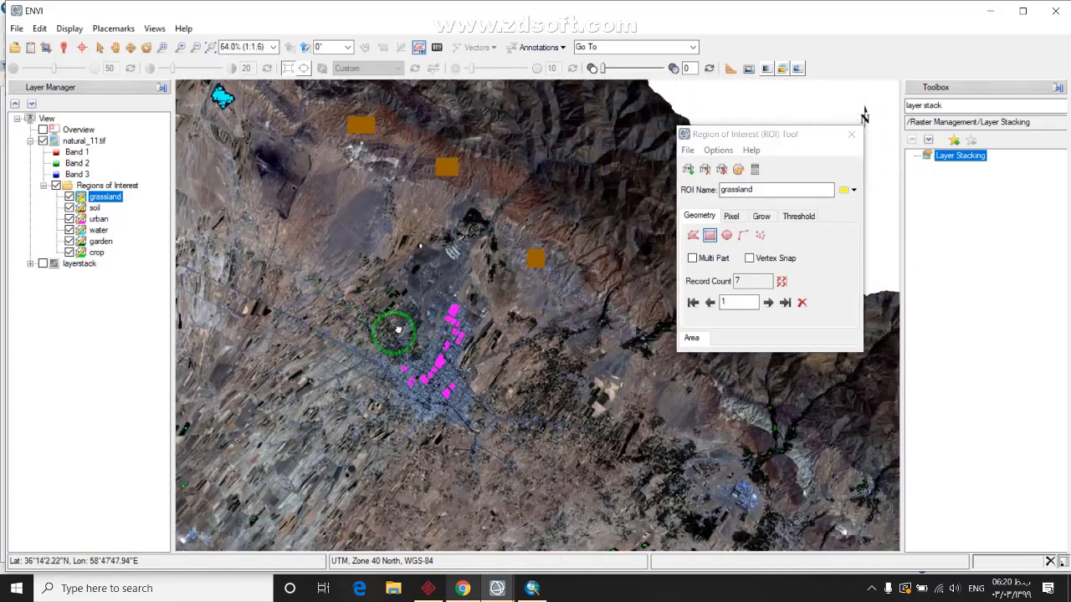
drag(586, 401, 521, 319)
scroll(521, 318, up, 7)
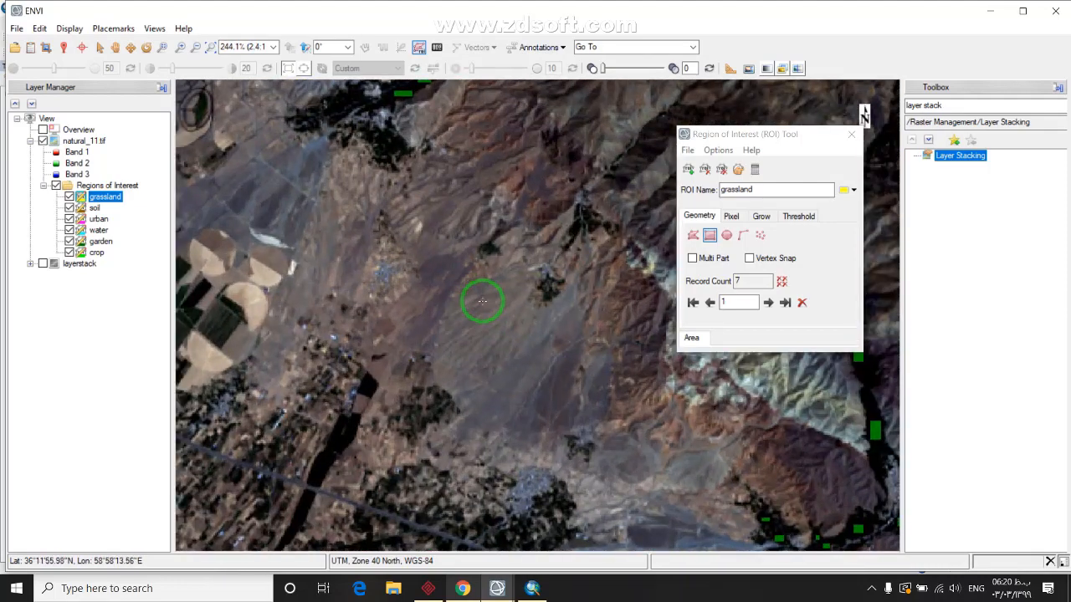
click(501, 360)
Pan across the scene toward the road and built-up area, bringing the yellow grassland boxes back into view
scroll(505, 407, down, 2)
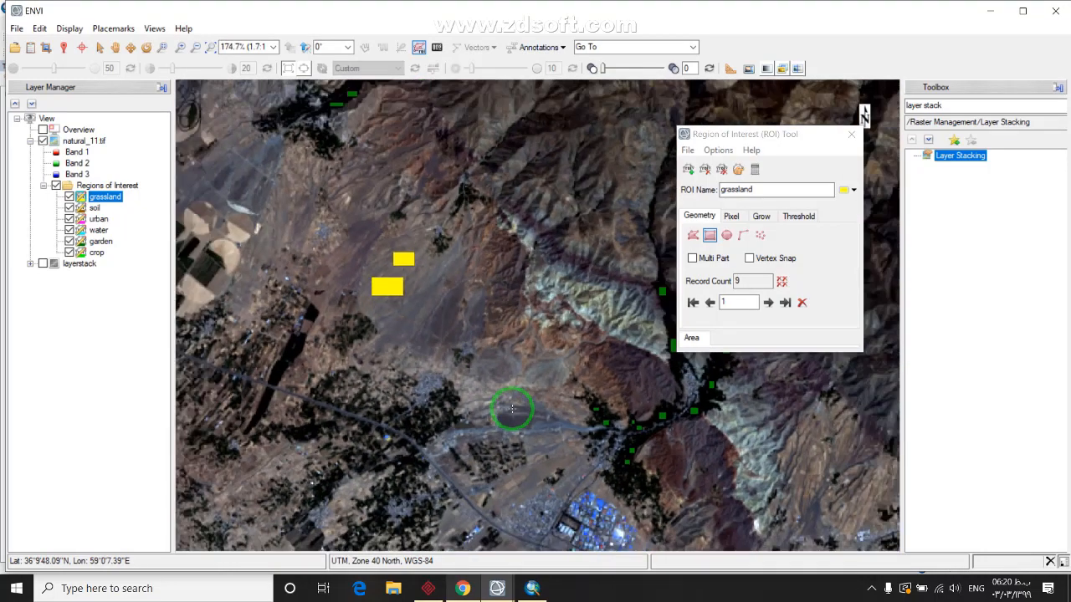
scroll(512, 409, down, 2)
drag(555, 430, 442, 282)
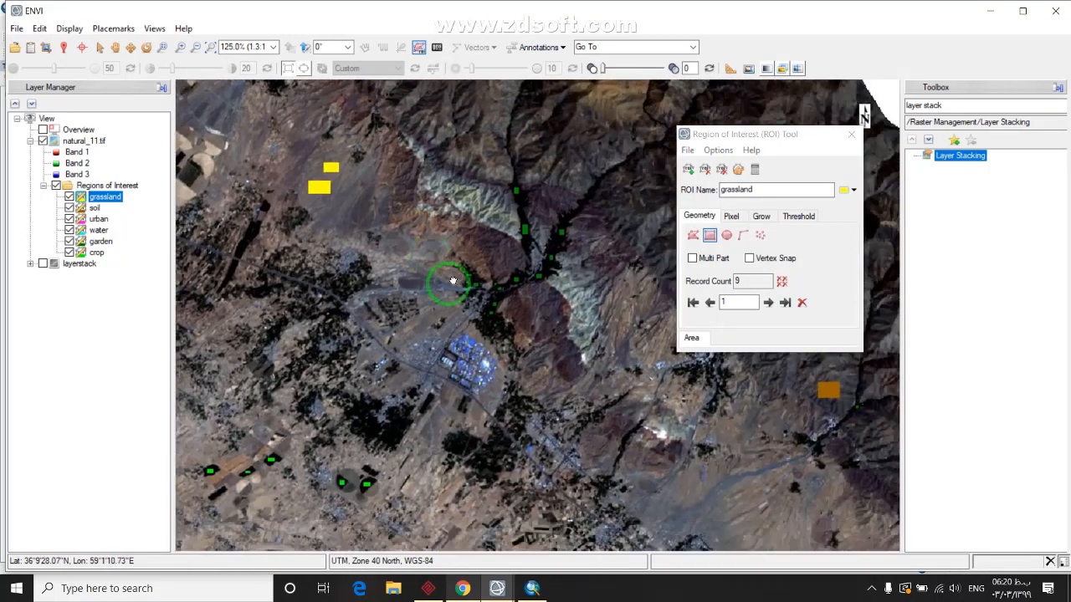
drag(633, 382, 529, 338)
drag(651, 416, 600, 353)
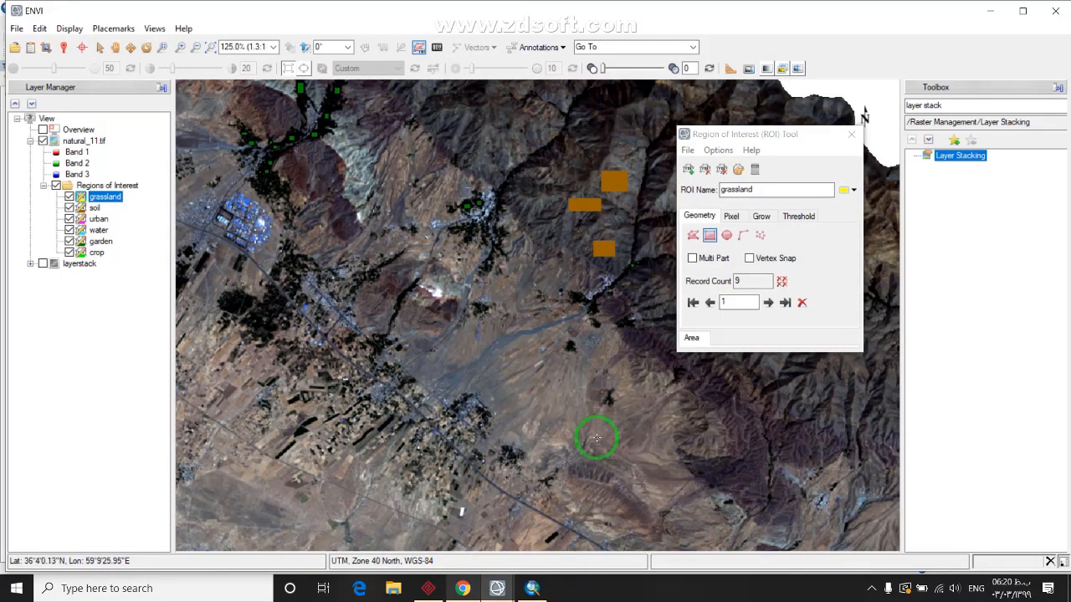
drag(596, 437, 481, 360)
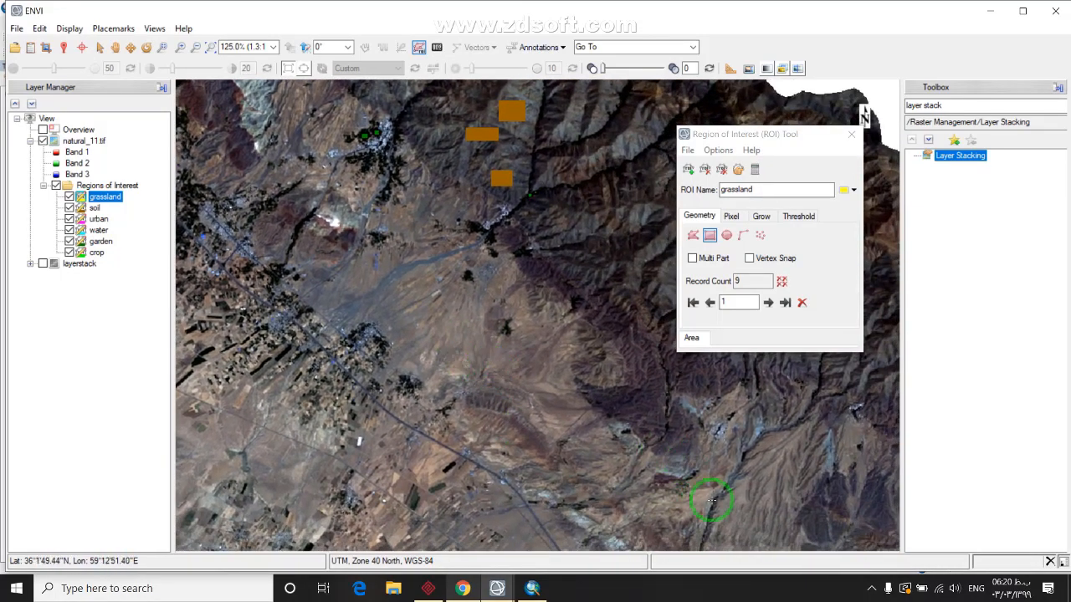
drag(711, 500, 530, 351)
drag(636, 425, 521, 371)
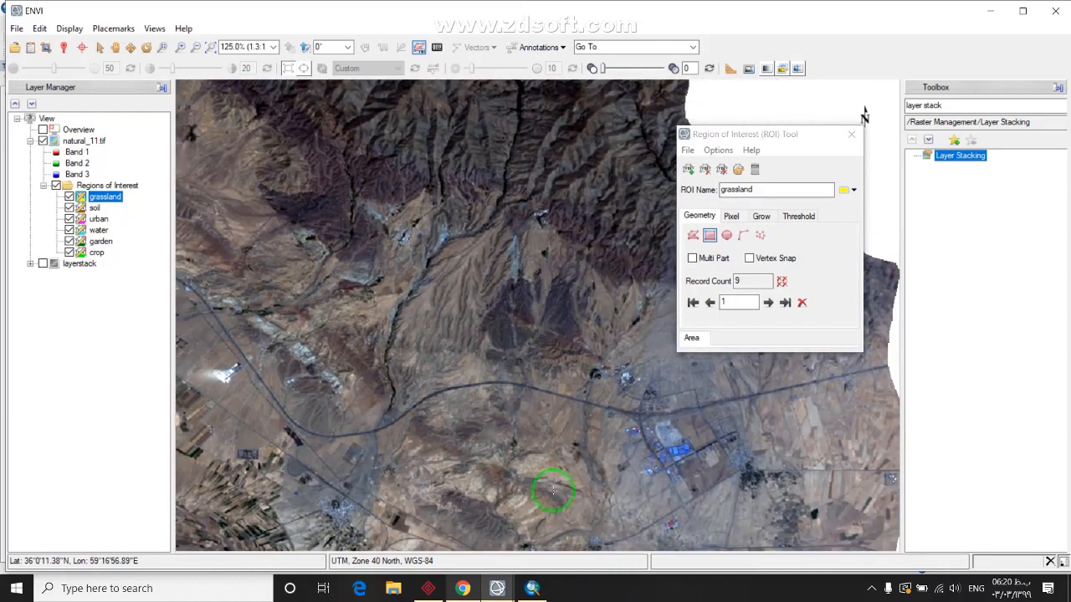
scroll(552, 491, down, 5)
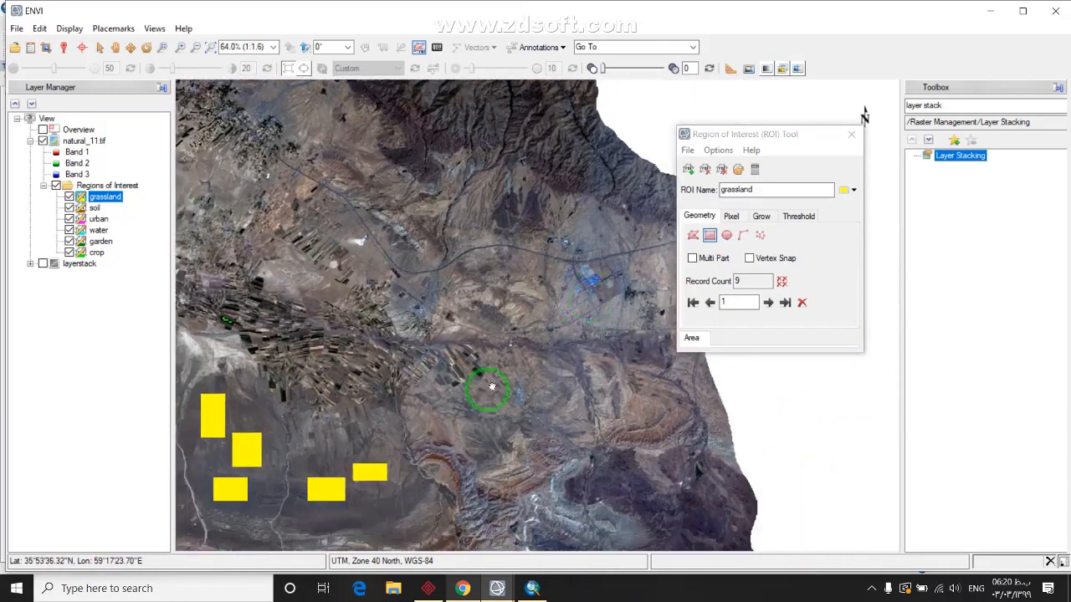
mouse_move(492, 386)
mouse_down()
mouse_move(549, 390)
mouse_move(552, 318)
mouse_move(547, 401)
mouse_move(479, 378)
mouse_up()
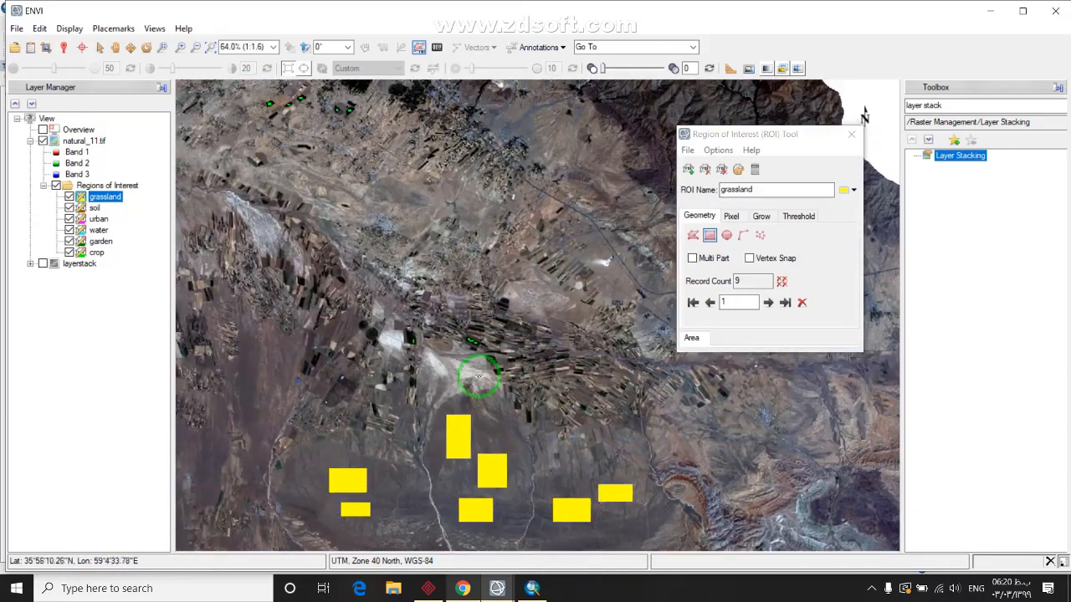
Close the ROI Tool, cancel the Save ROIs to XML dialog, and clear the Toolbox search
scroll(479, 378, down, 2)
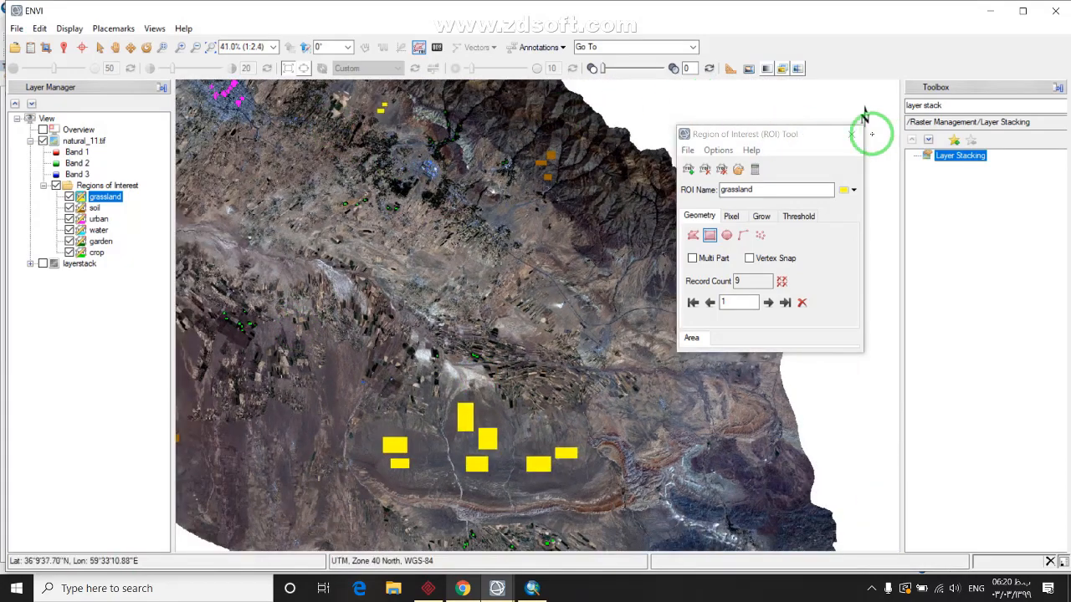
click(852, 133)
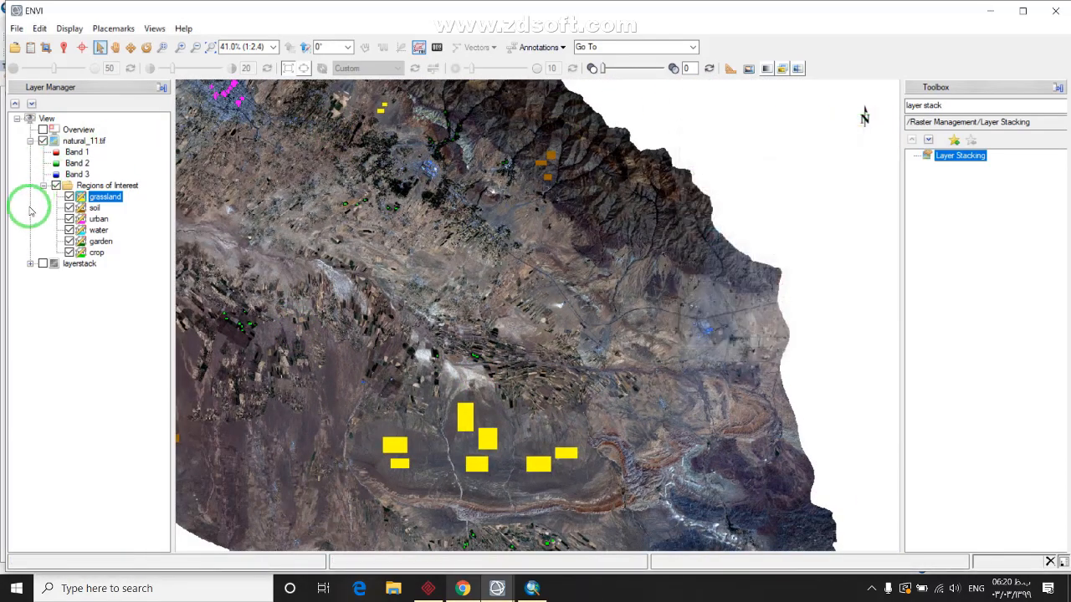
click(94, 185)
right_click(94, 187)
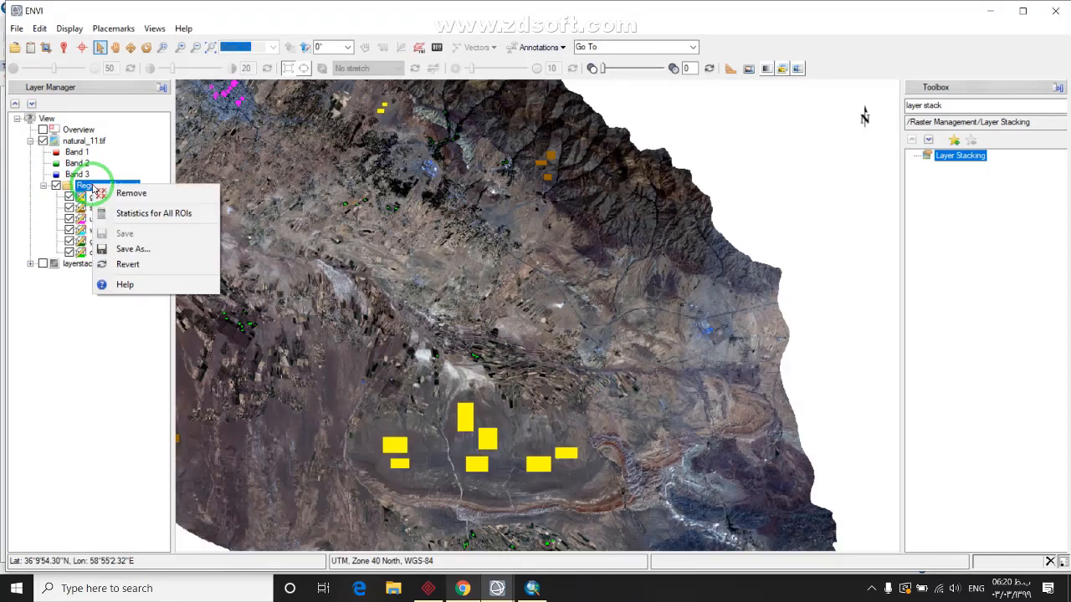
click(133, 249)
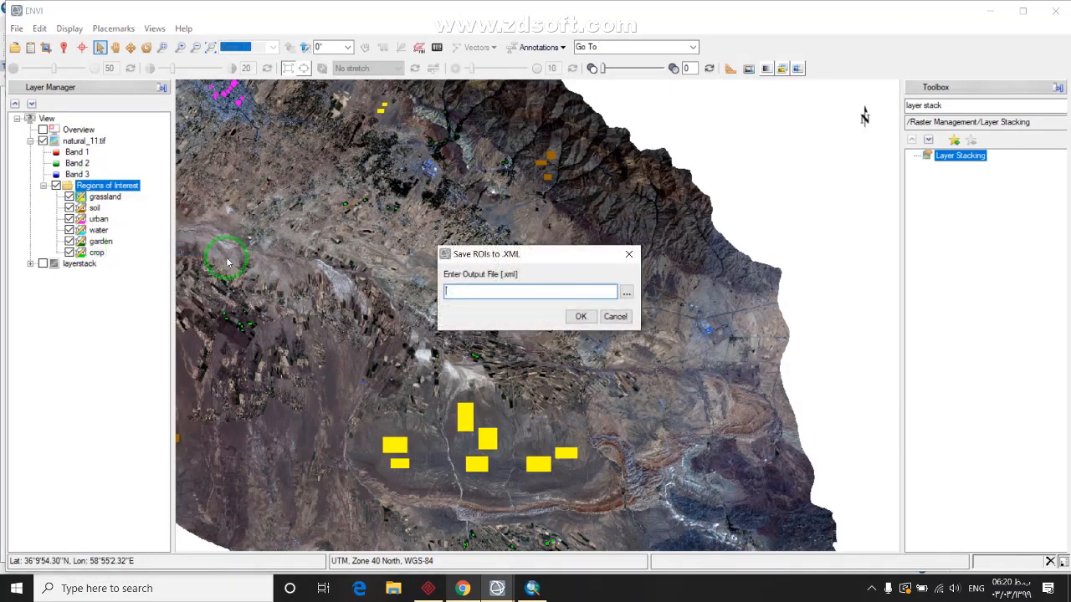
click(629, 254)
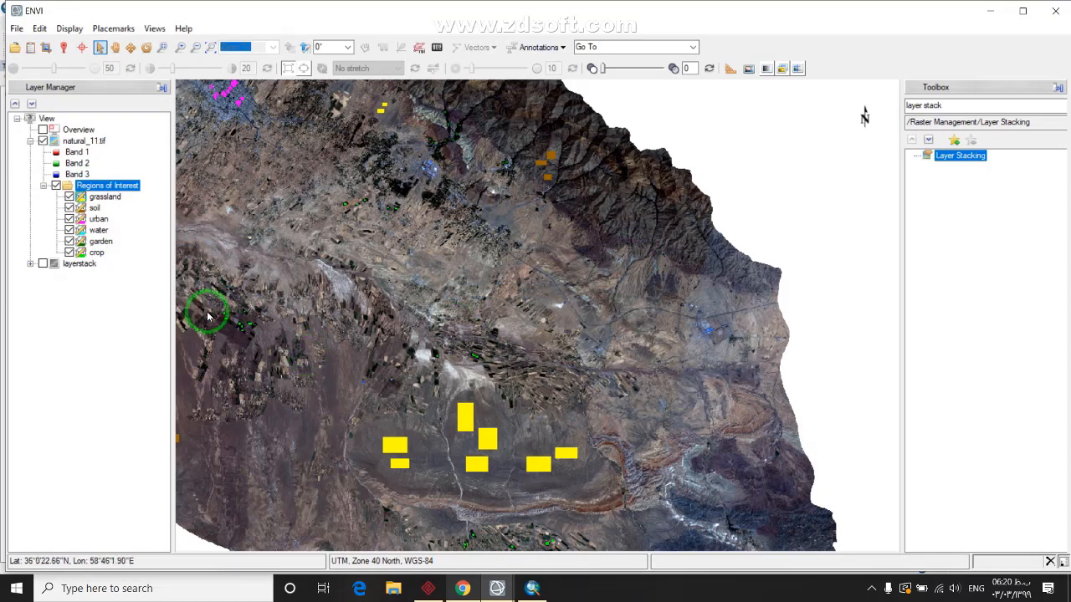
click(962, 105)
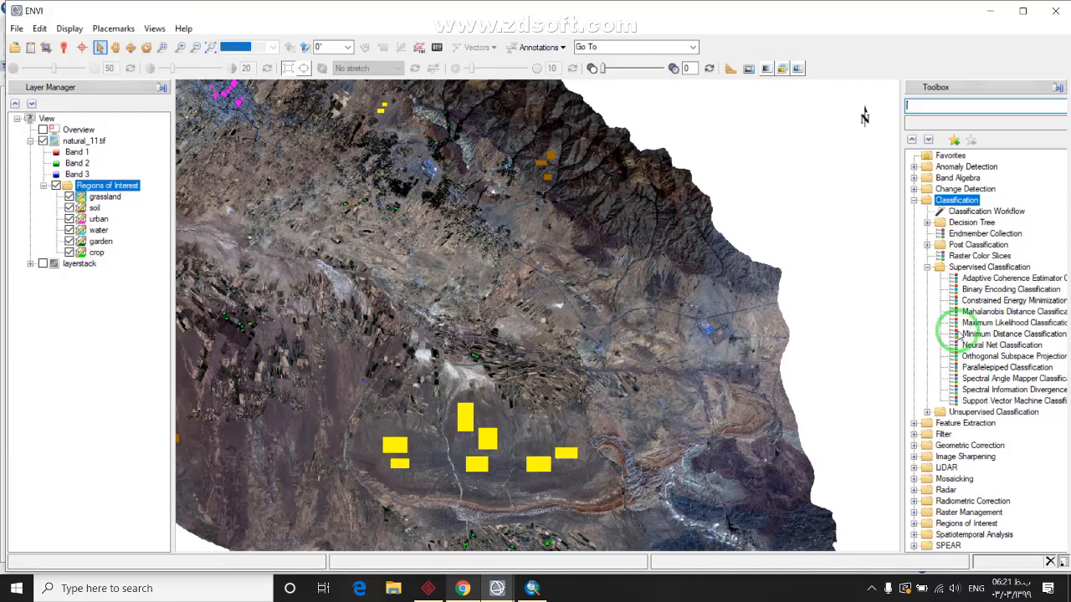
Launch Maximum Likelihood Classification, pick layerstack as input, then close the input file dialog
click(980, 322)
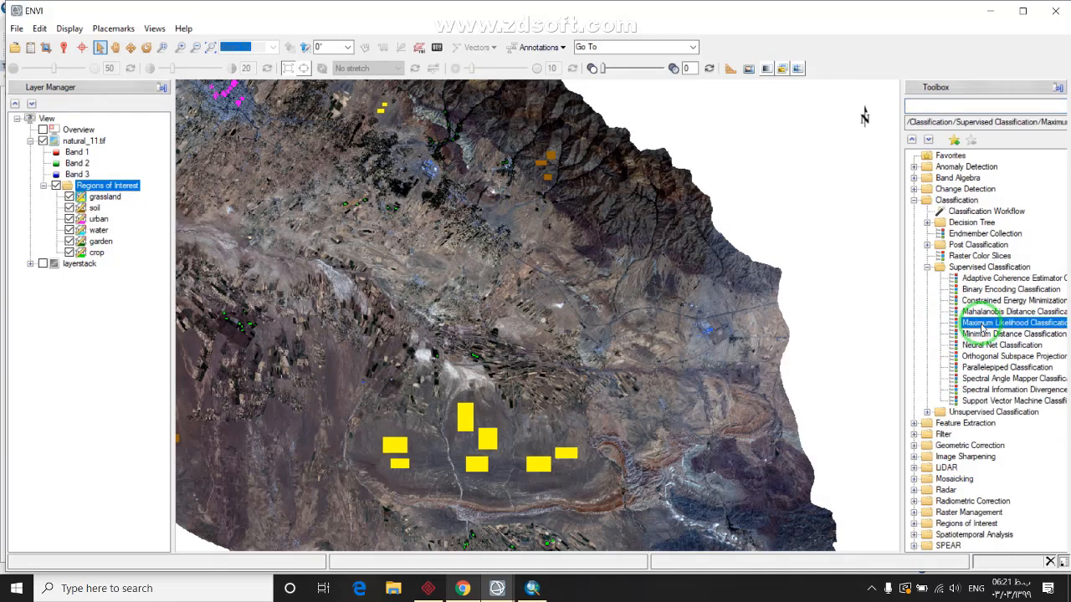
double_click(980, 325)
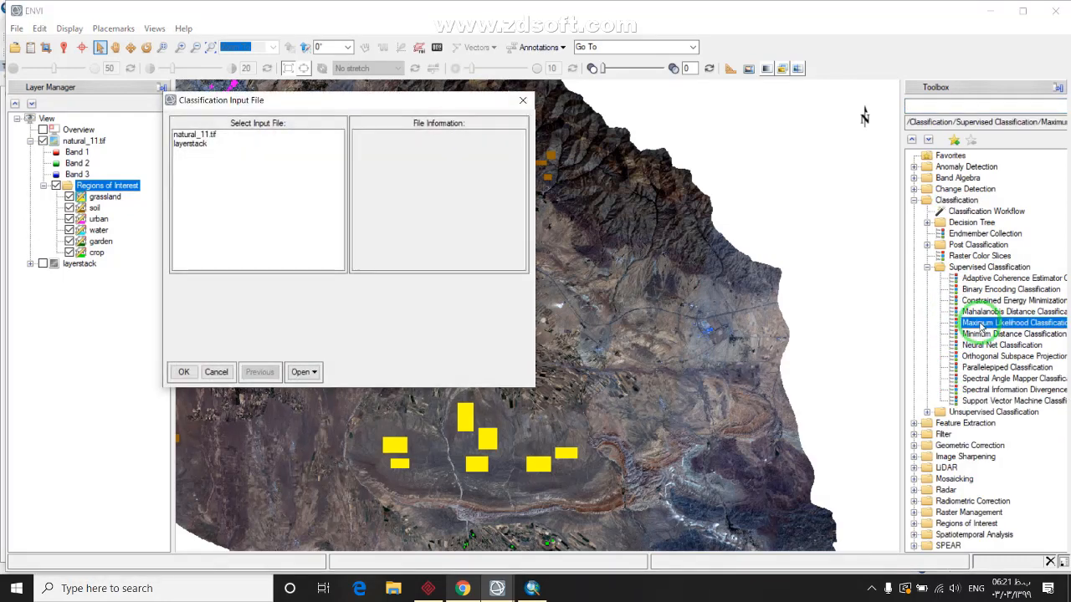
drag(240, 100, 343, 207)
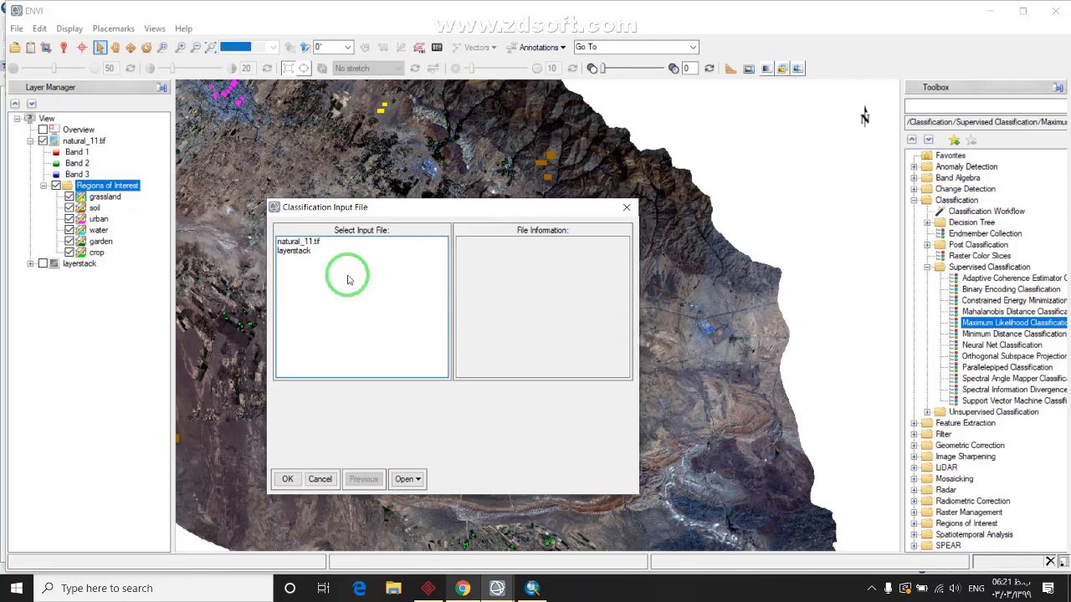
click(291, 252)
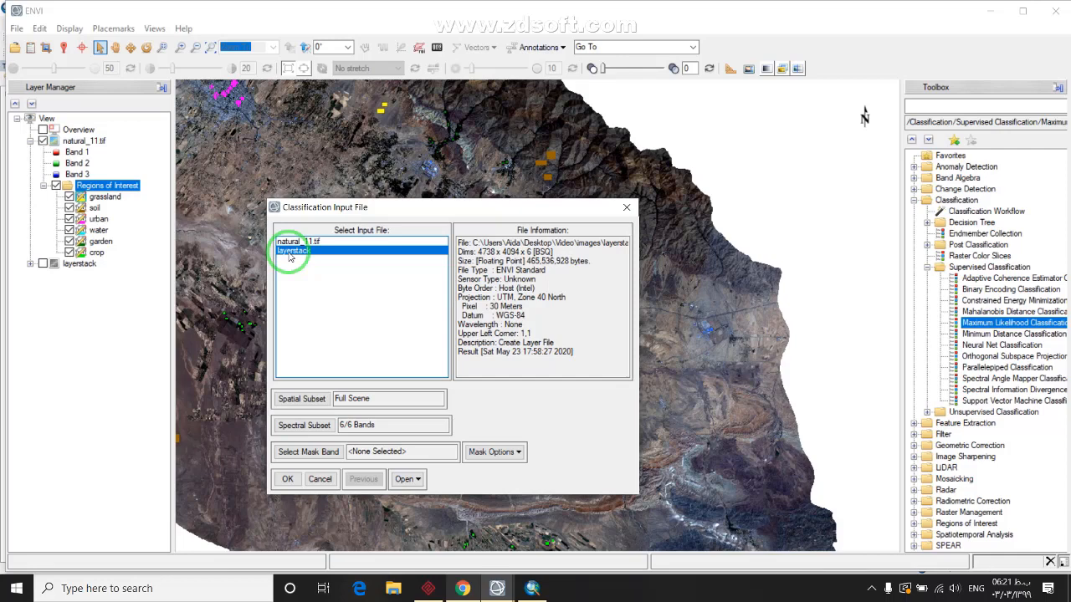
click(430, 213)
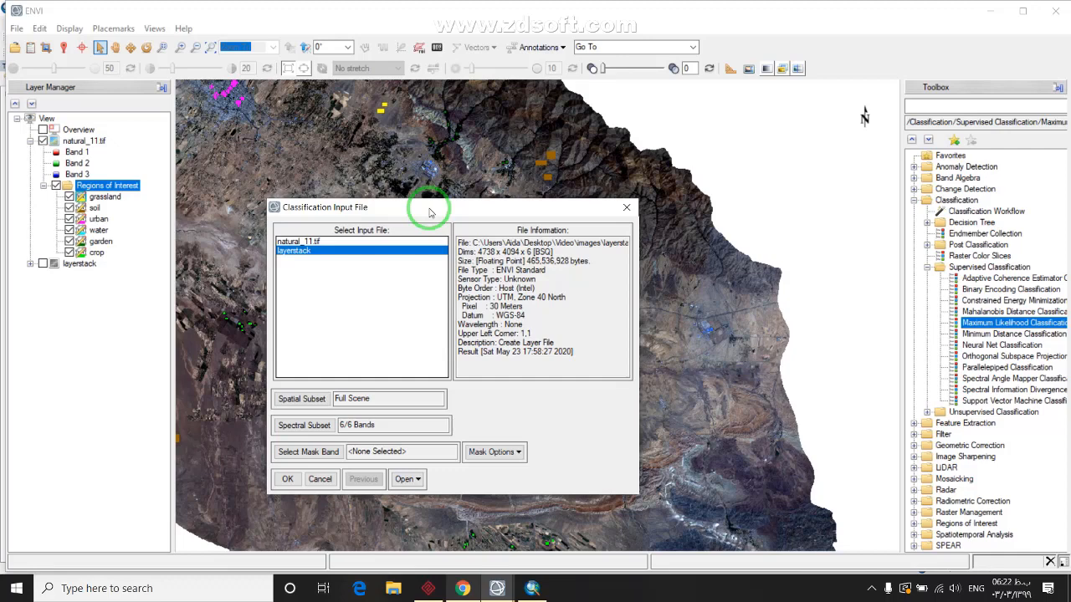
click(626, 208)
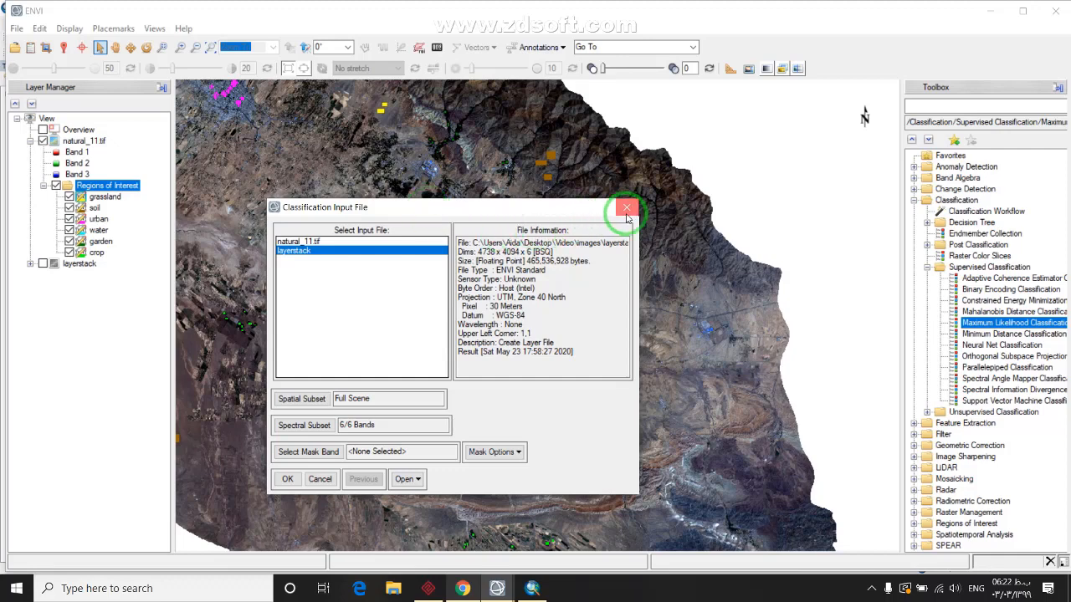
Zoom the view out to 21% and pan to frame the whole scene with all six ROIs
click(438, 238)
scroll(438, 268, down, 2)
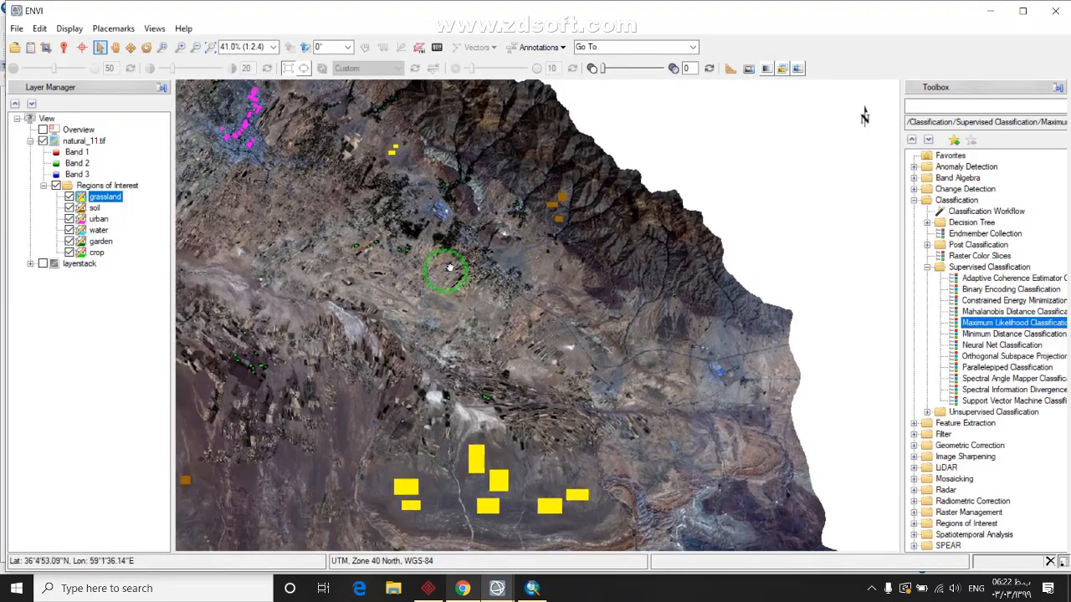
scroll(445, 275, down, 2)
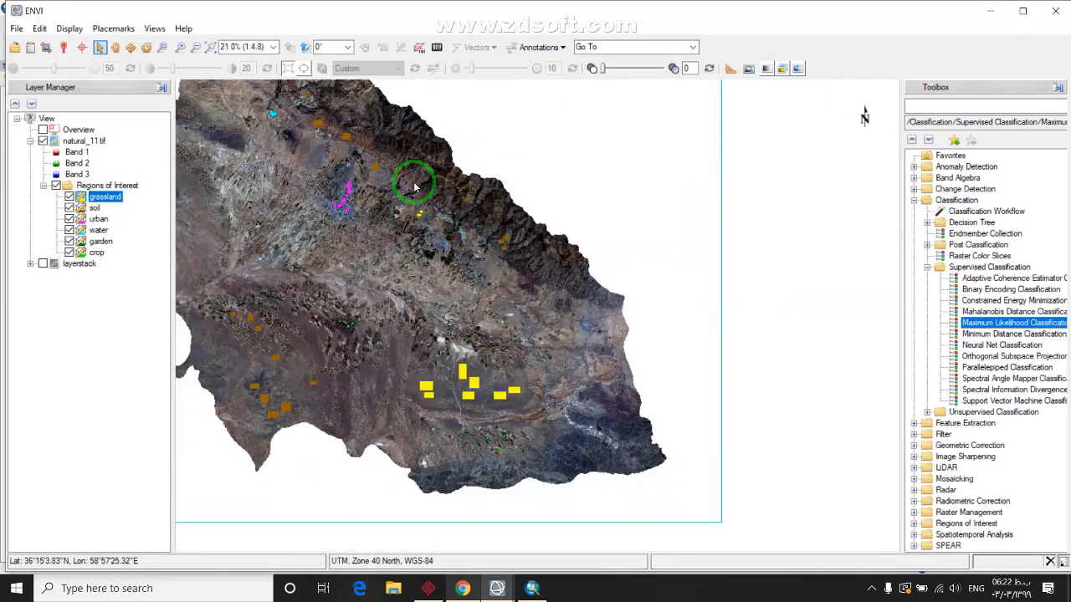
drag(421, 184, 461, 253)
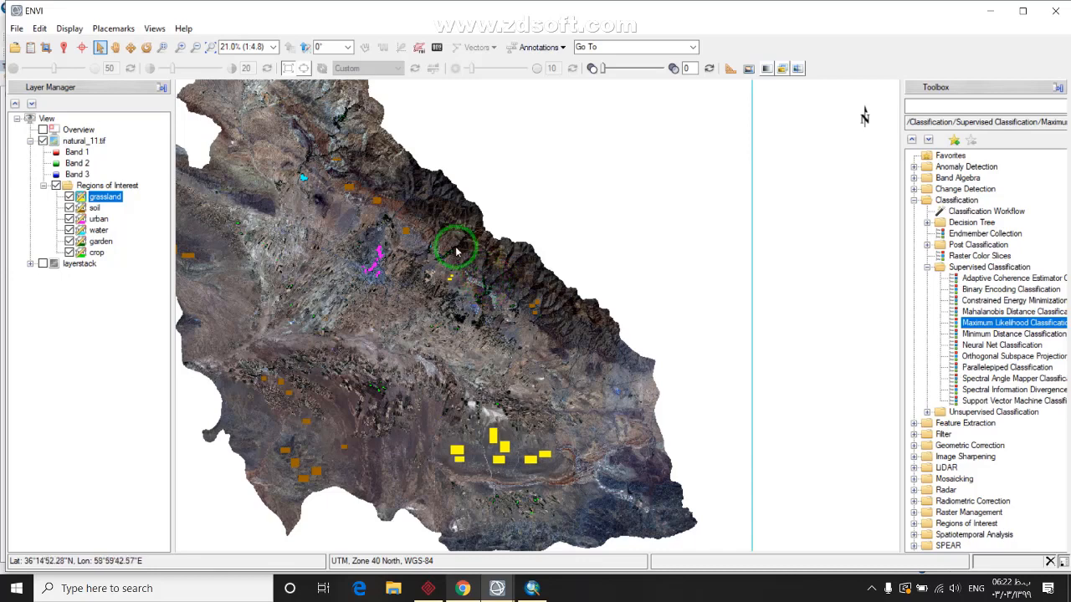
drag(471, 284, 461, 292)
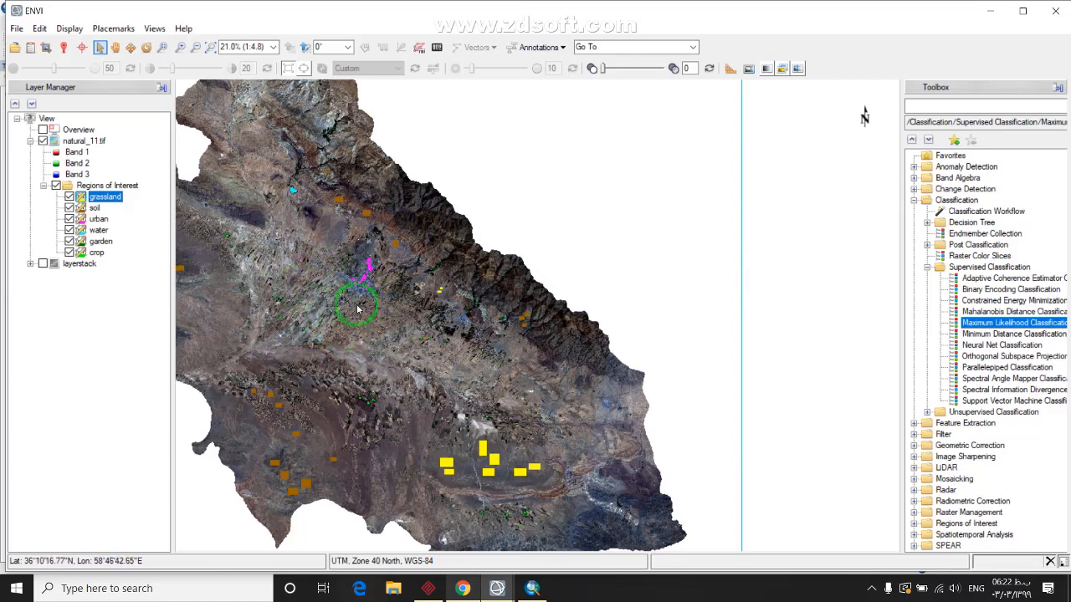
Run Maximum Likelihood on layerstack with all six ROI classes selected and Output Rule Images set to No
double_click(1014, 323)
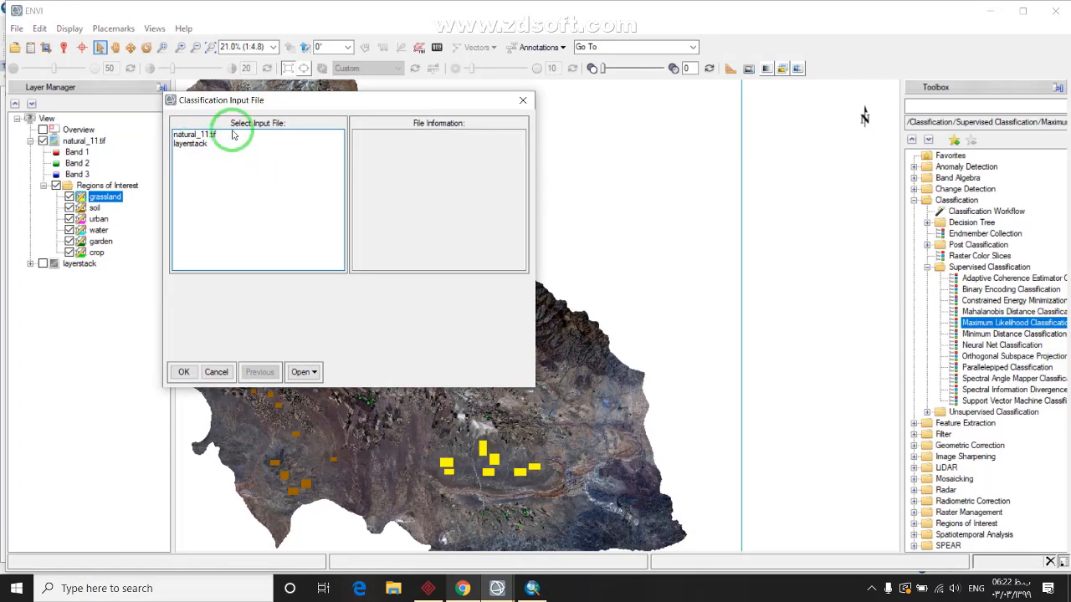
click(191, 143)
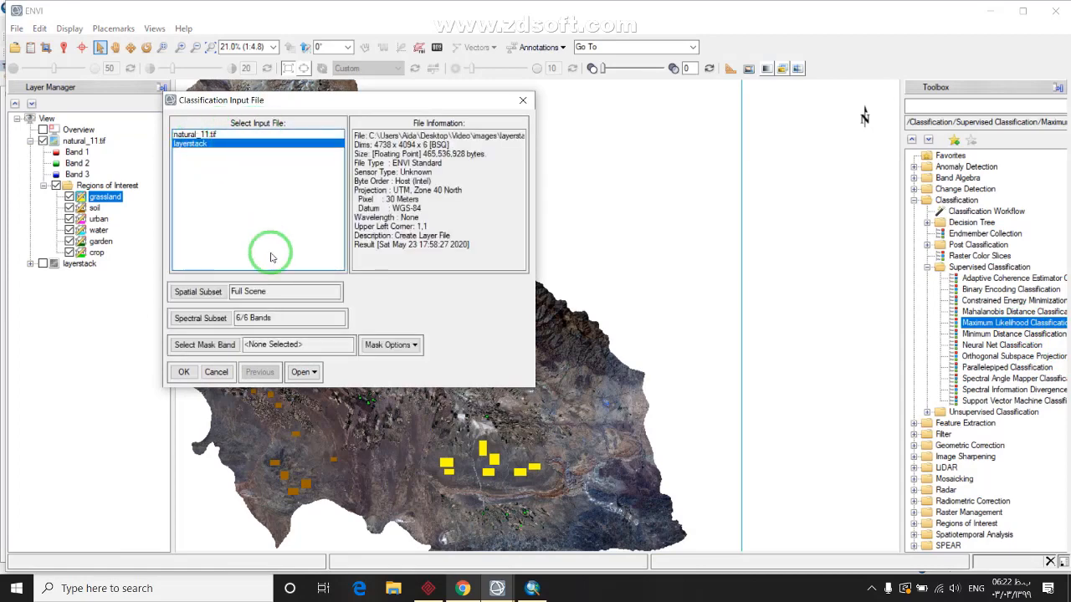
click(184, 372)
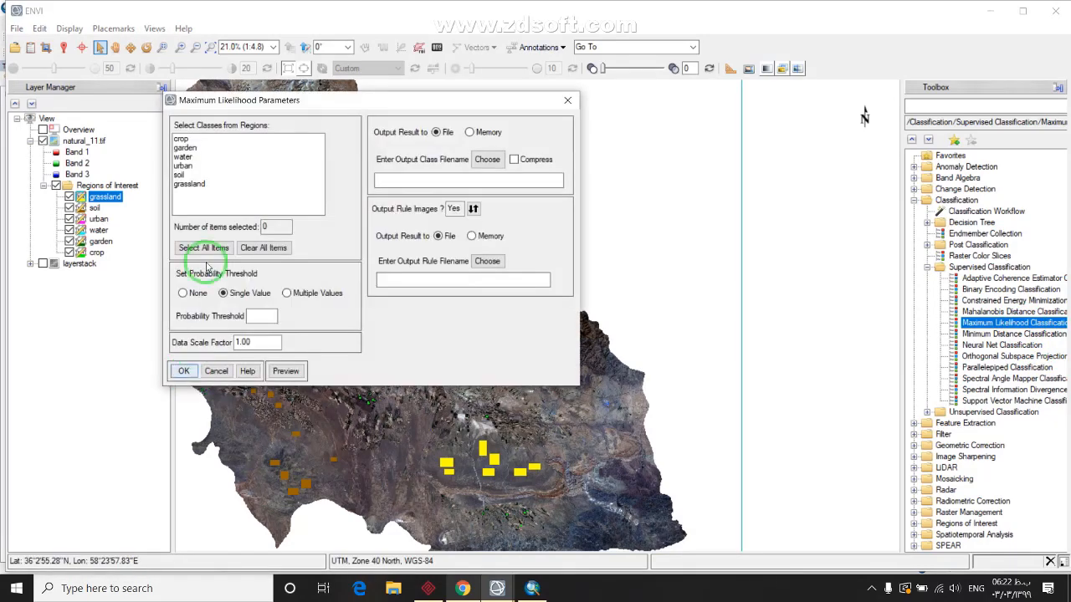
drag(180, 142, 175, 196)
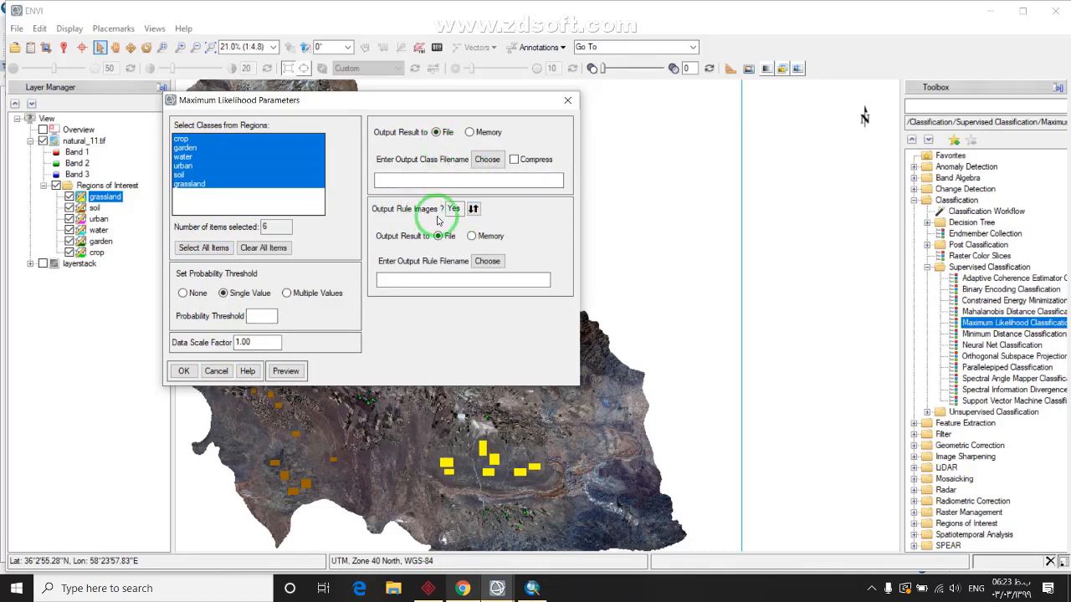
click(472, 209)
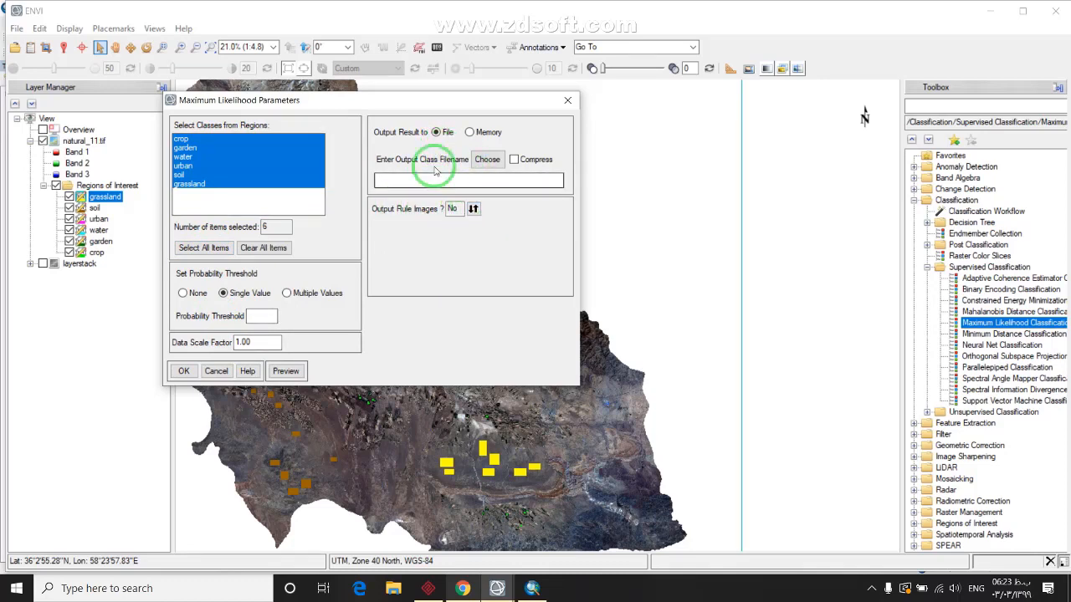
Browse the output location to Desktop\Video\images
click(487, 165)
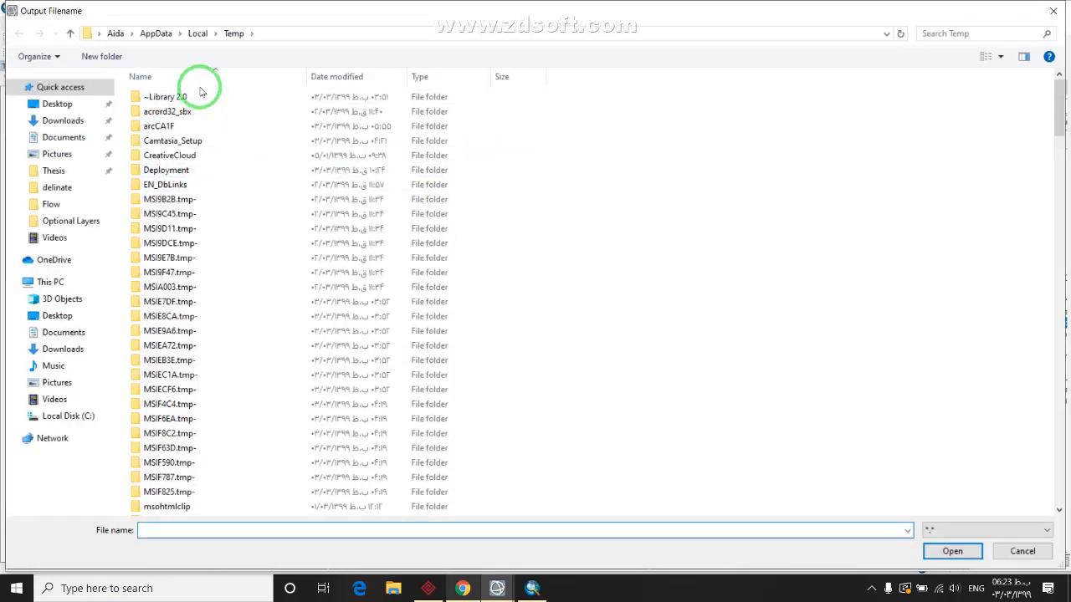
click(198, 33)
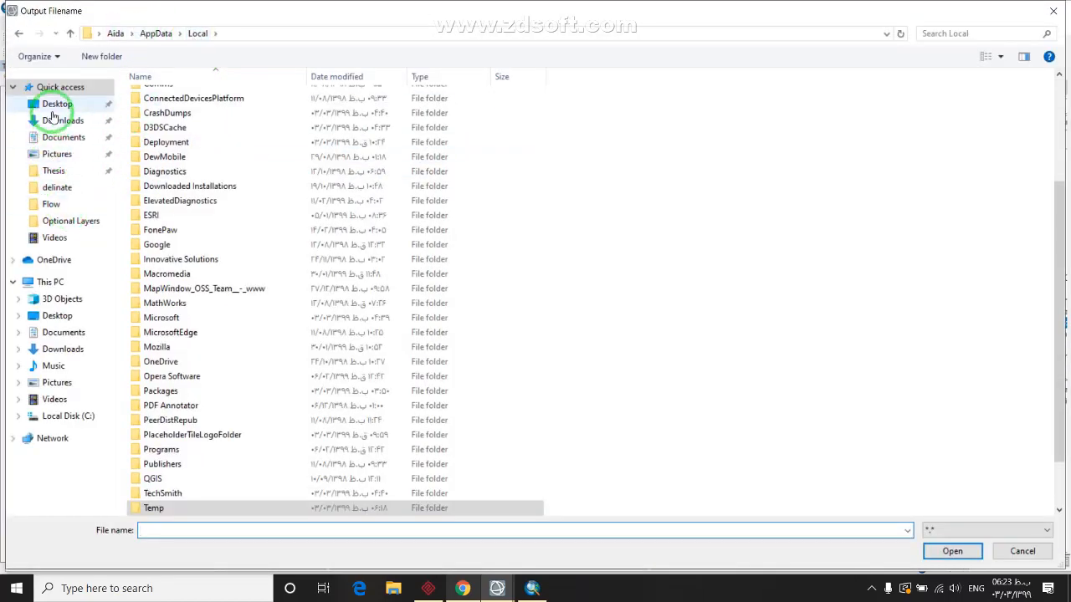
click(57, 104)
double_click(159, 183)
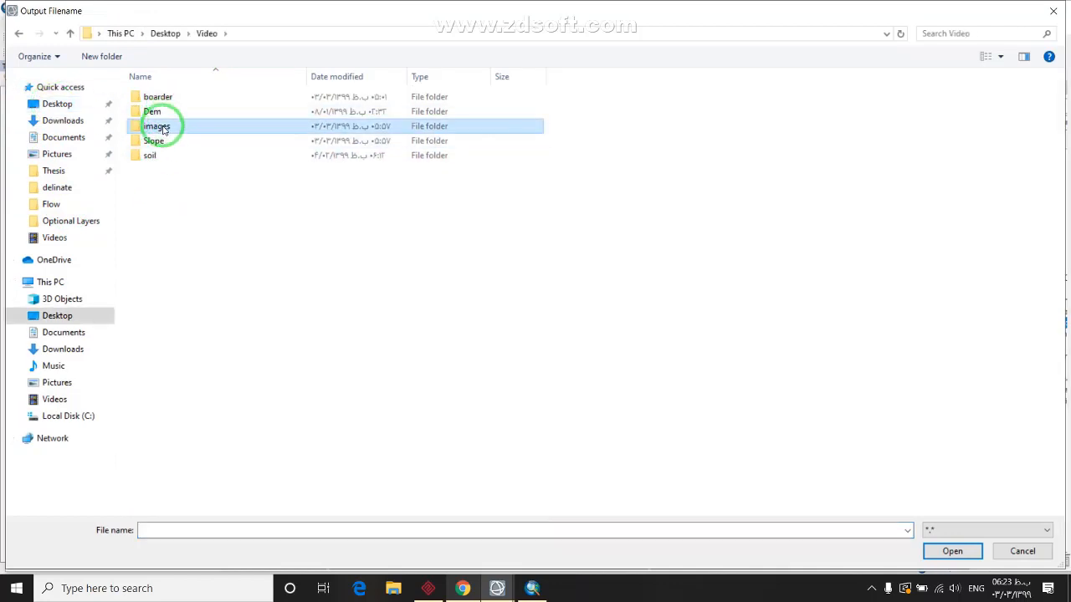
double_click(159, 126)
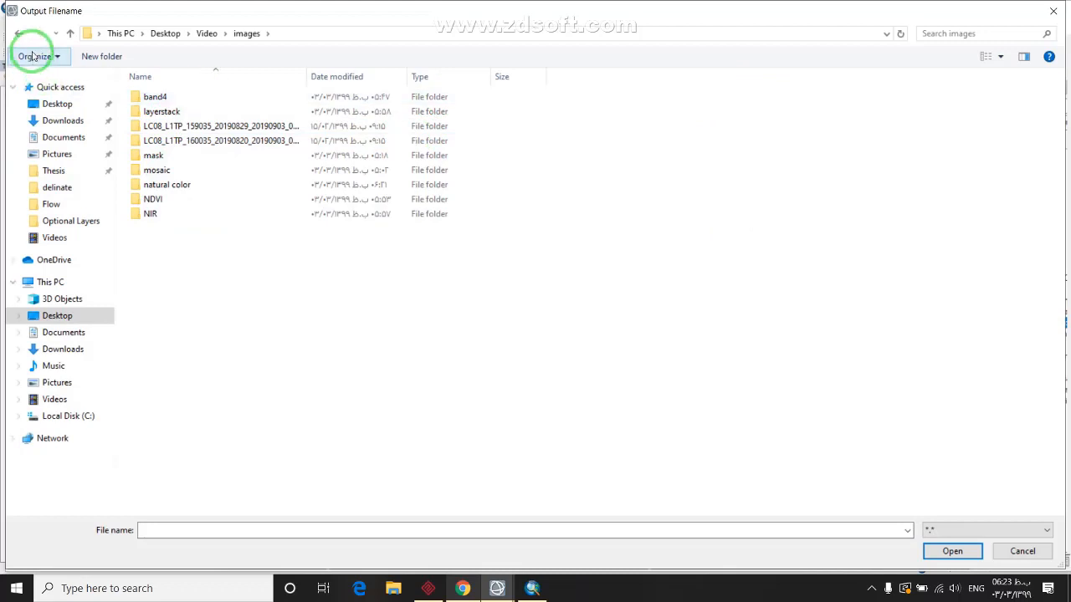
Create a new folder named 'maxLike' inside images and open it
right_click(366, 282)
mouse_move(483, 449)
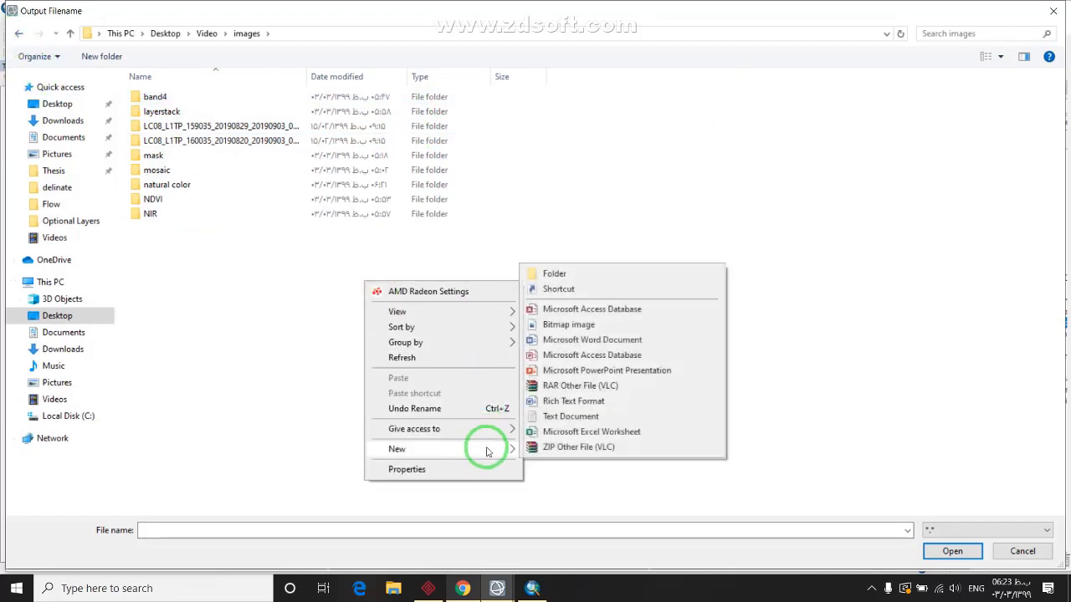
click(588, 268)
text(ma)
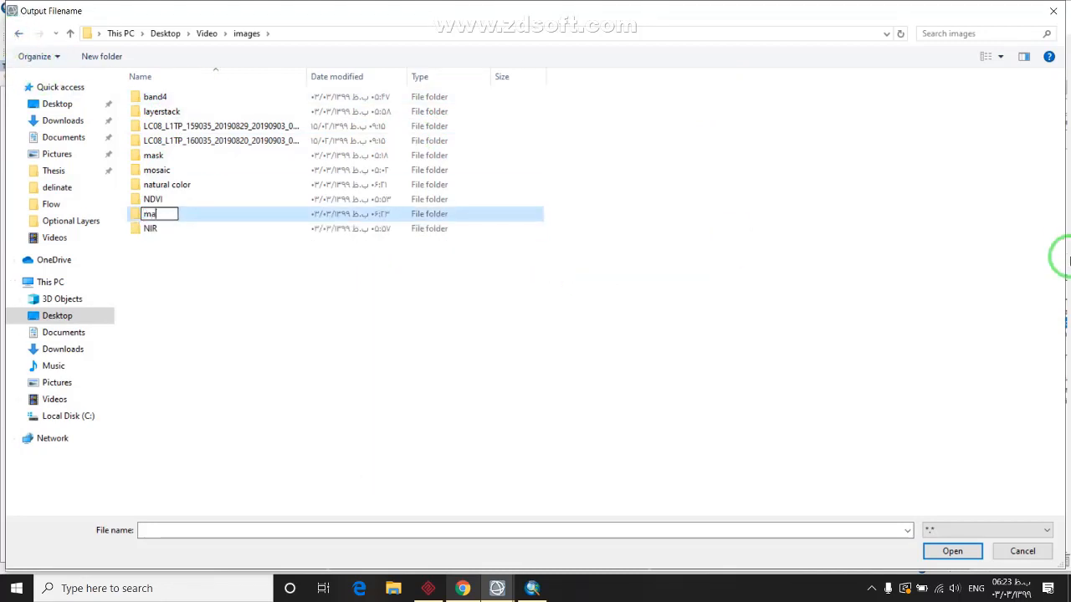
text(xLike)
key(Return)
click(215, 215)
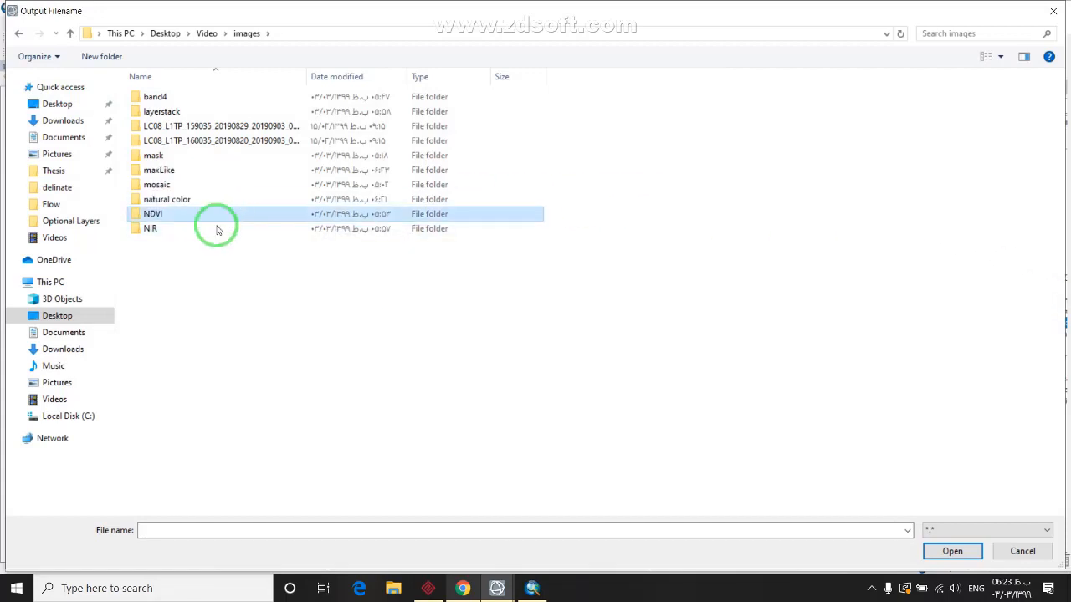
double_click(211, 170)
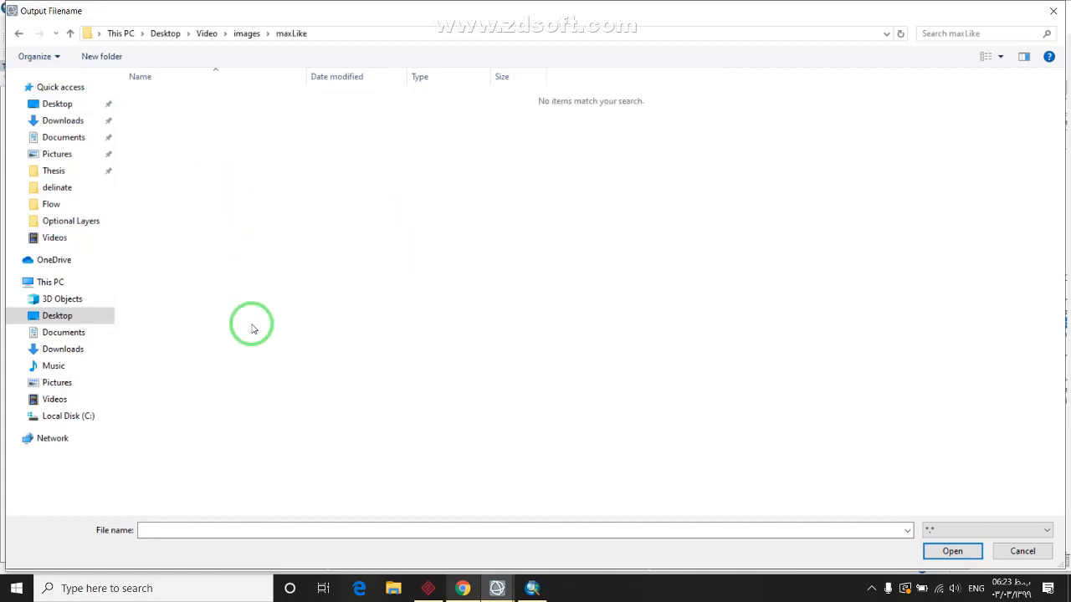
Set the output file name to '1' and start the classification
click(238, 530)
text(1)
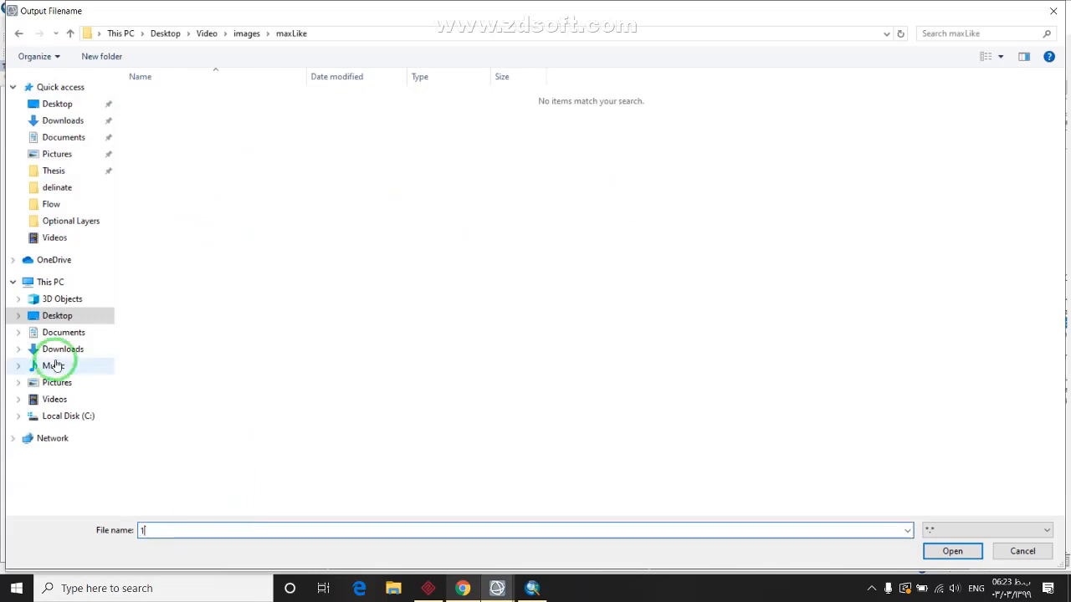
click(947, 552)
click(184, 370)
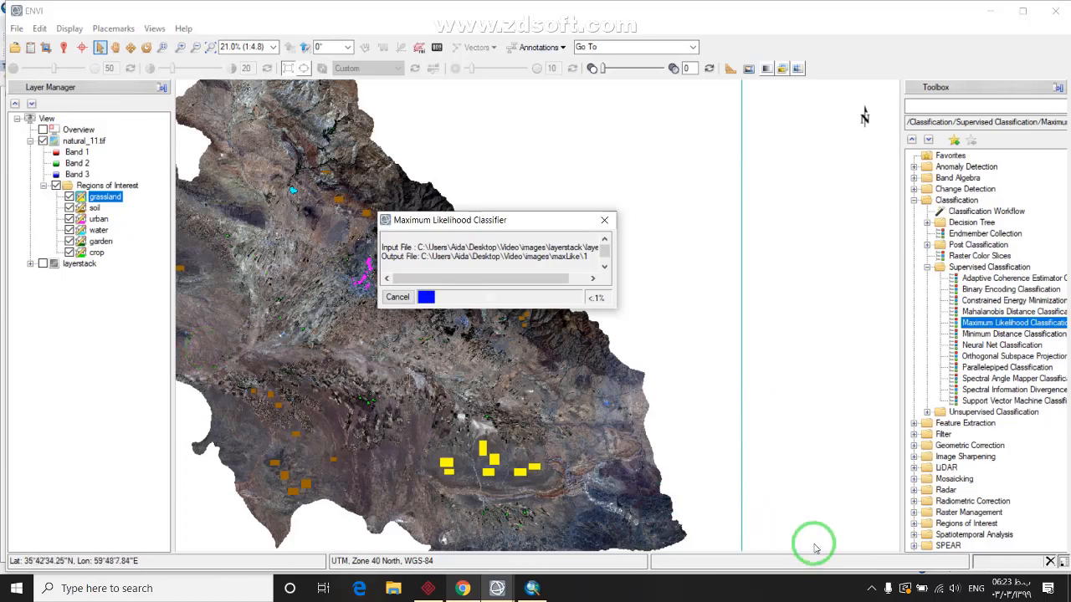
Keep the layerstack's Maximum Likelihood classification processing while its current pass reaches 49%
click(871, 588)
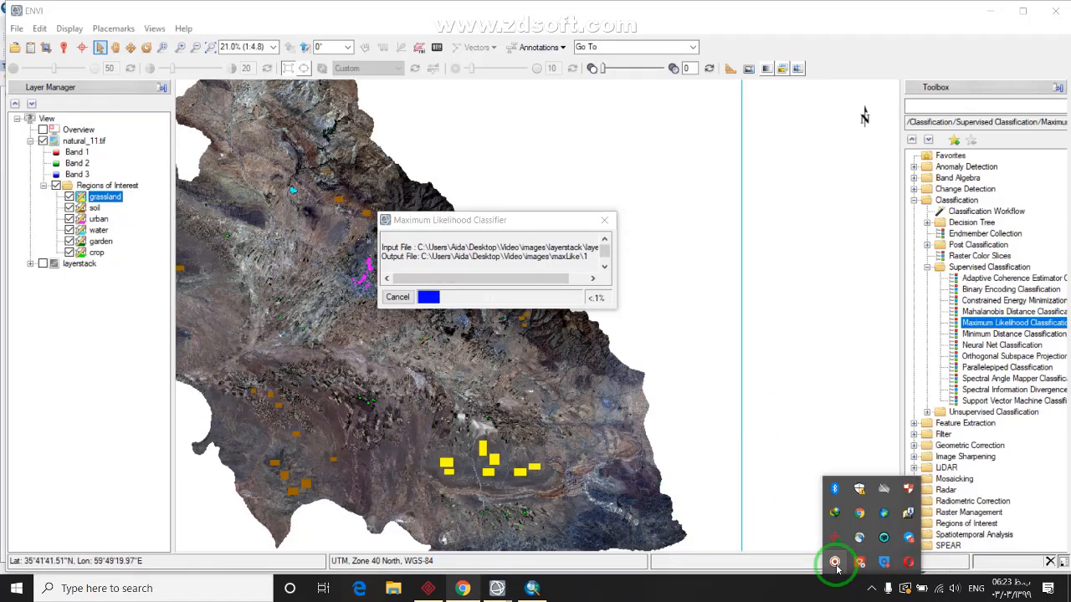
click(834, 564)
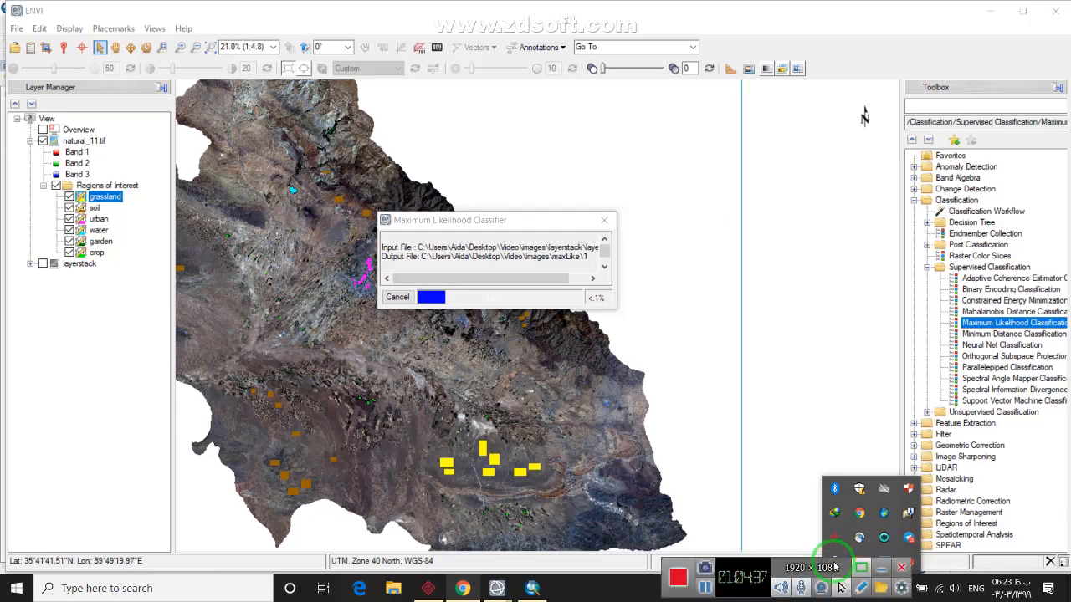
click(881, 568)
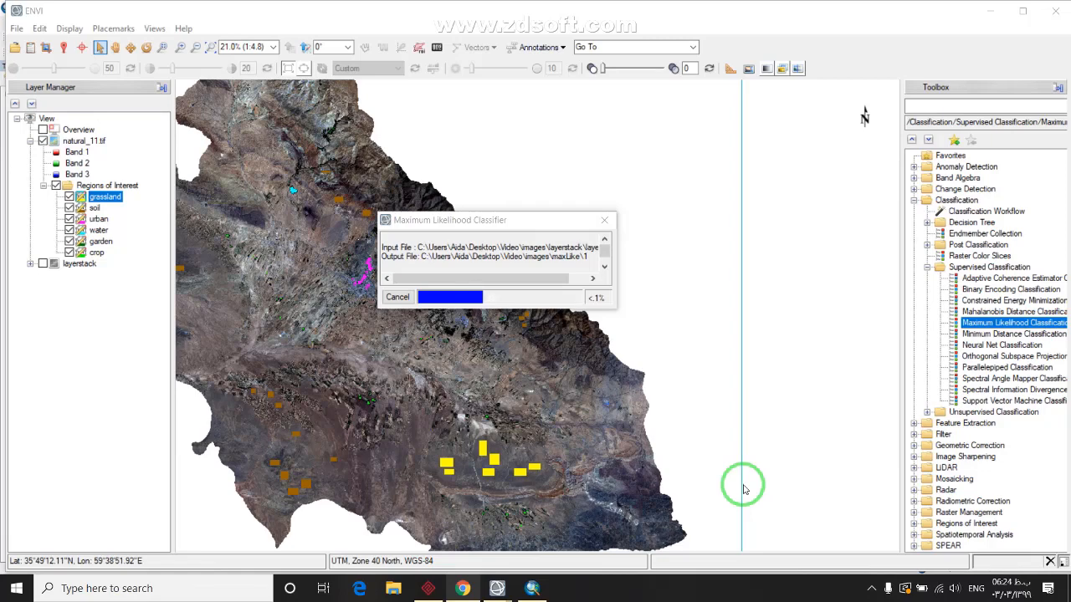
click(871, 588)
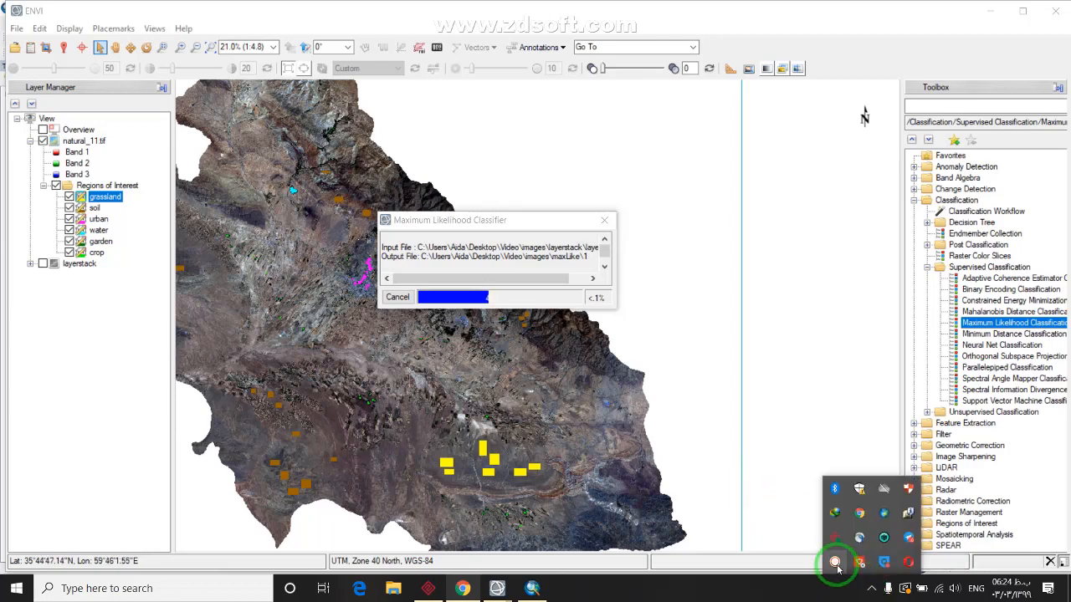
click(837, 565)
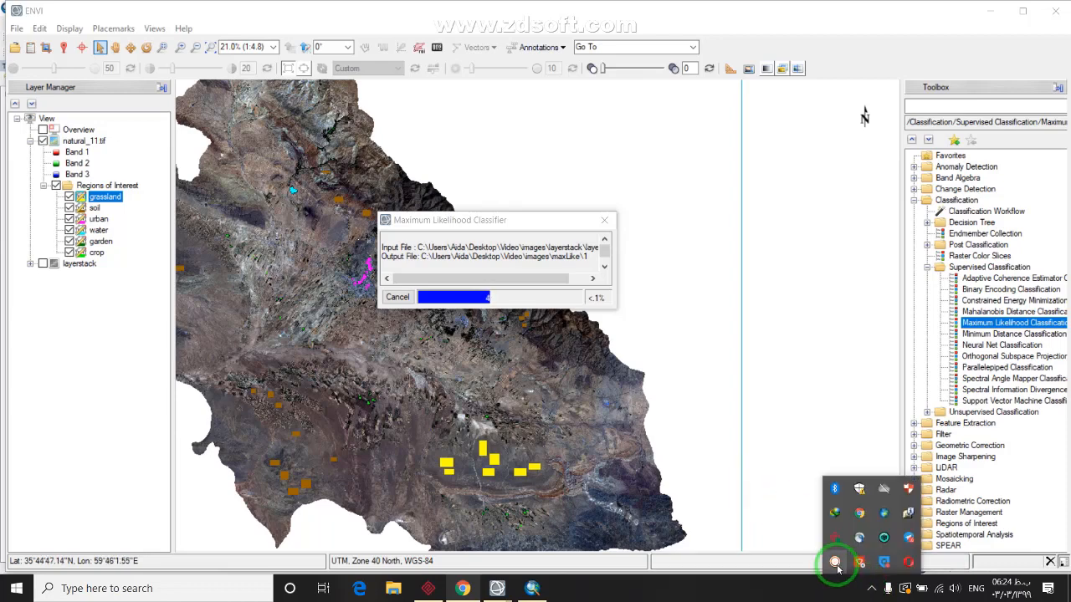
click(875, 588)
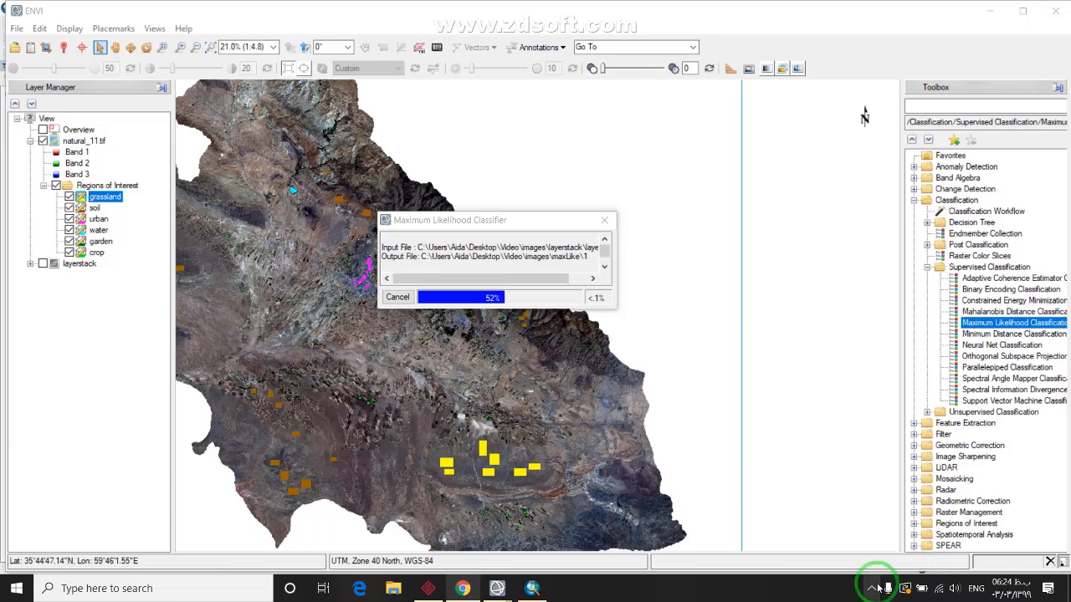
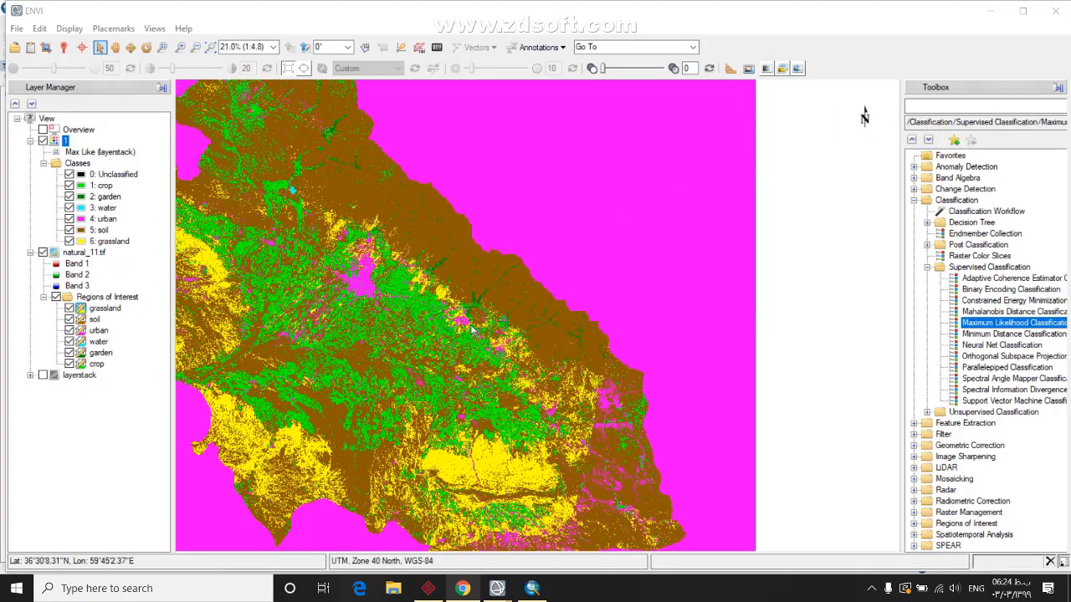
Pan across the classified map, opening and cancelling the Open dialog without loading anything
drag(581, 303, 497, 319)
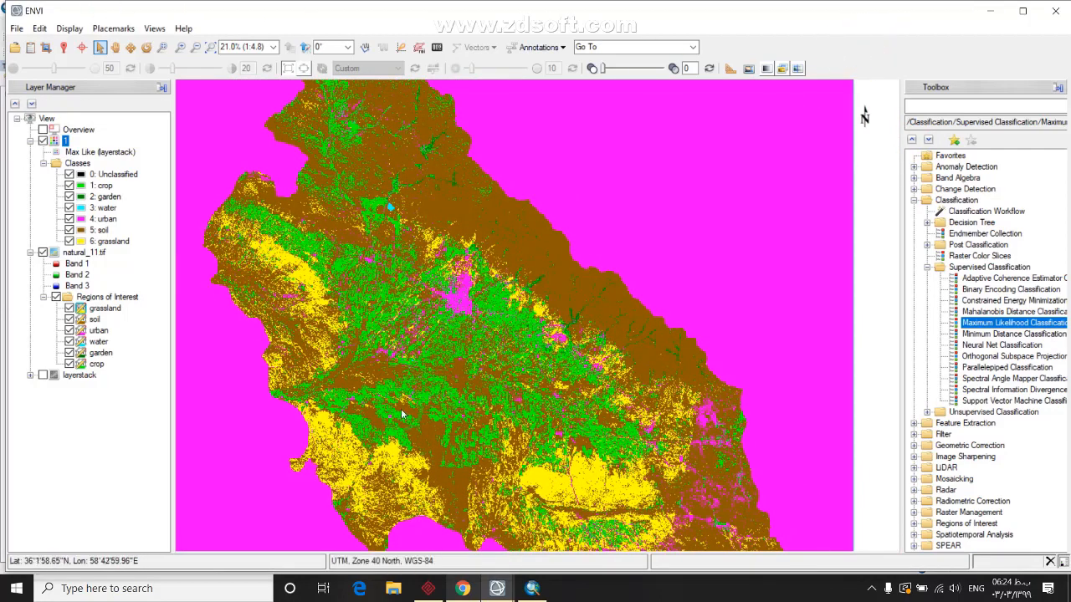
click(17, 49)
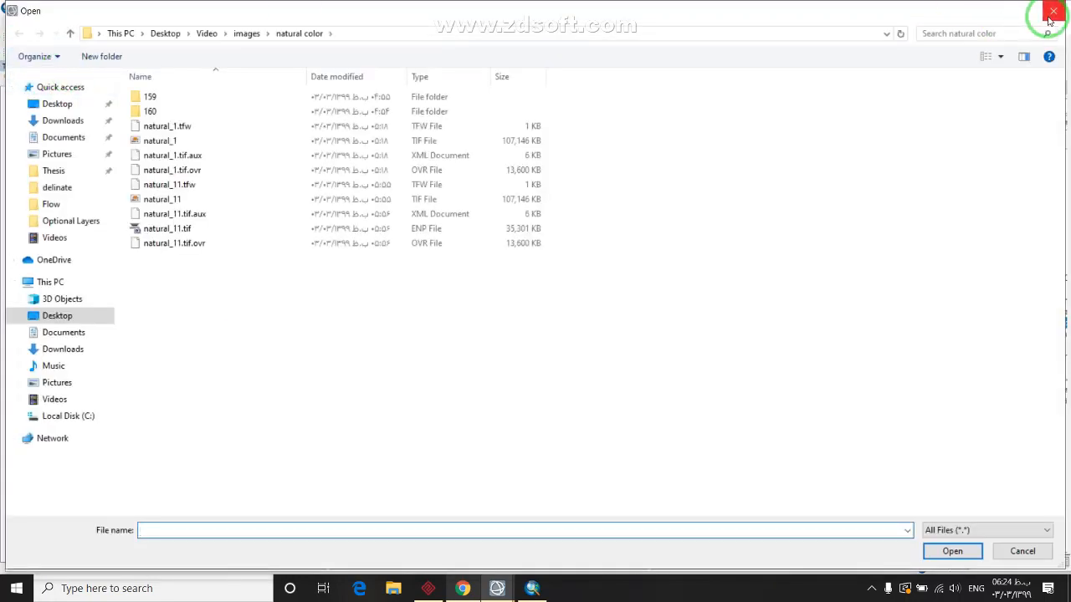
click(1052, 11)
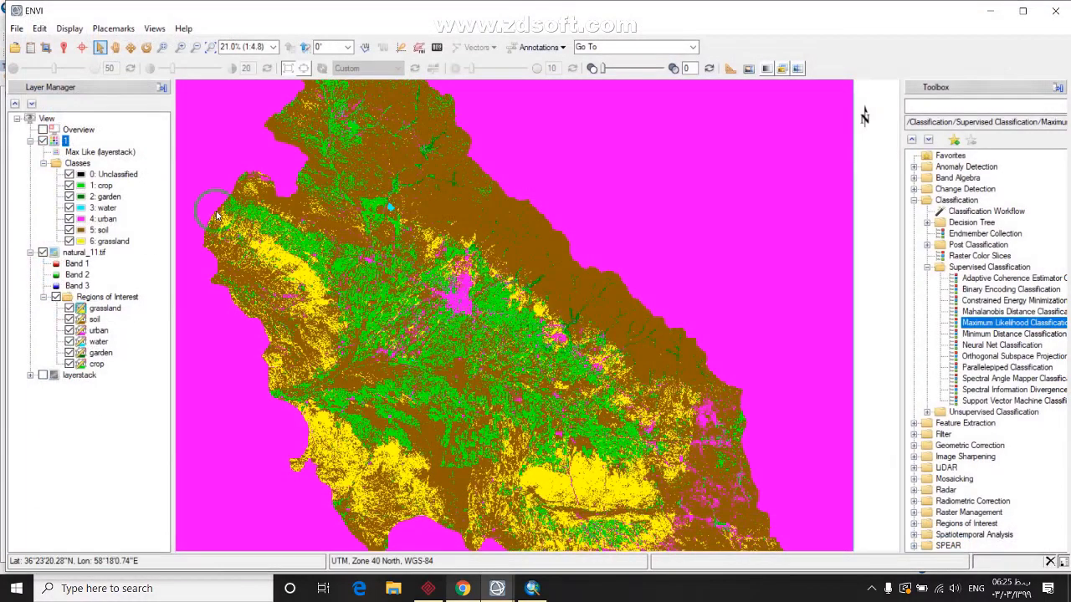
Toggle the Max Like classification against natural_11.tif and hide the Regions of Interest
click(43, 140)
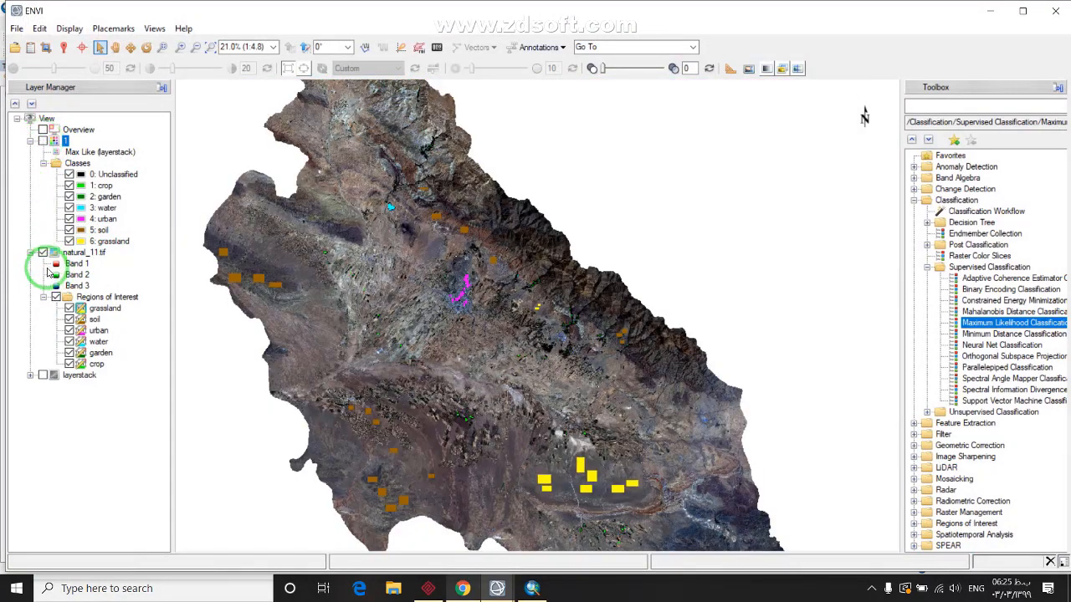
click(56, 297)
click(43, 140)
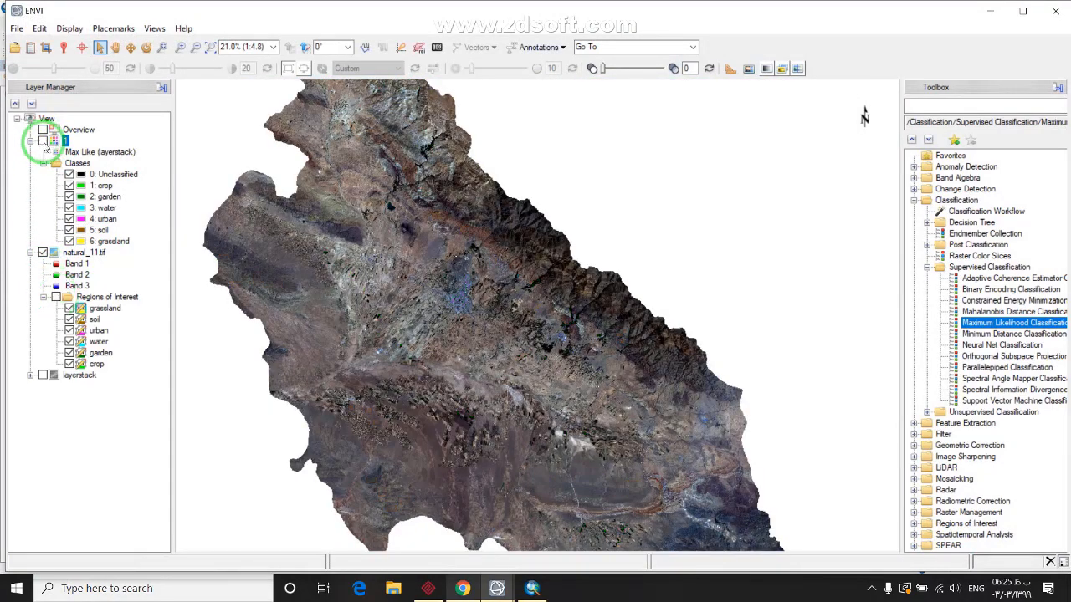
scroll(445, 305, down, 1)
scroll(445, 305, up, 2)
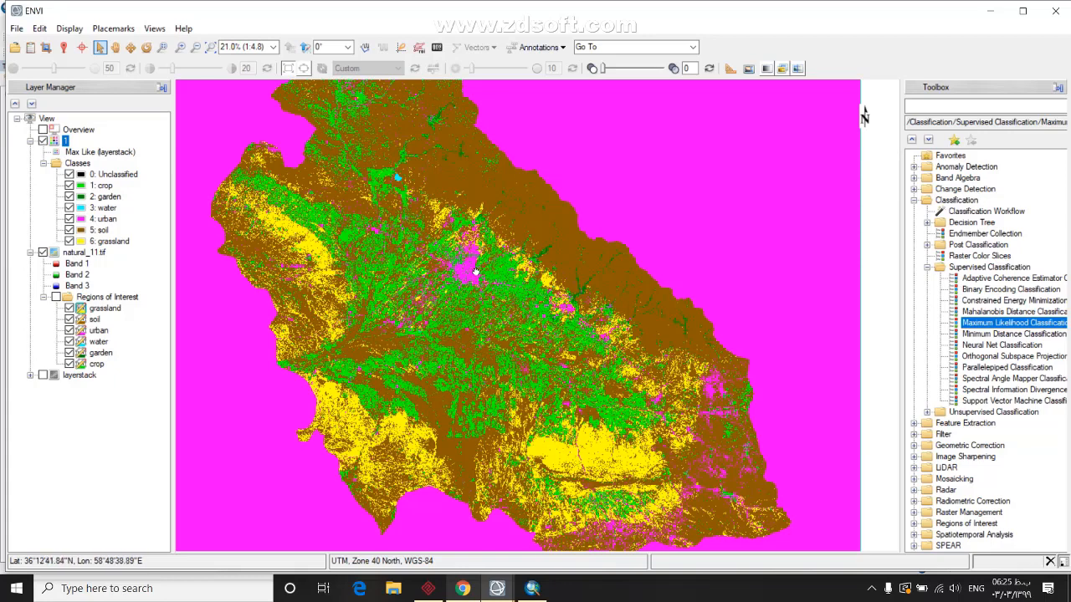
scroll(443, 302, up, 1)
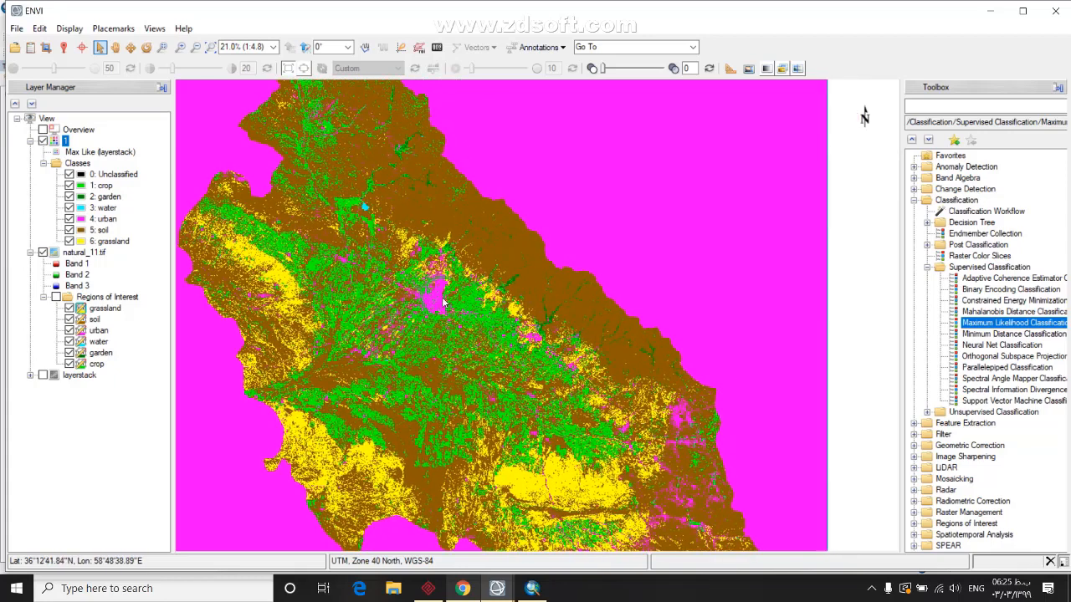
In the Open dialog, browse to Thesis > Data > Land Use > 2018 > maxlike
click(16, 48)
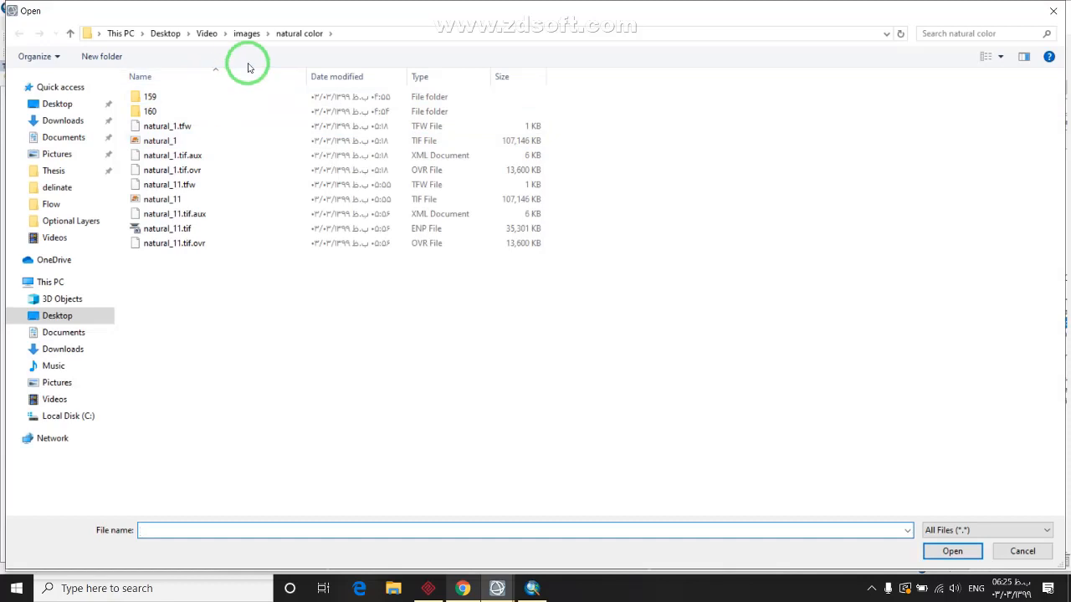
click(74, 174)
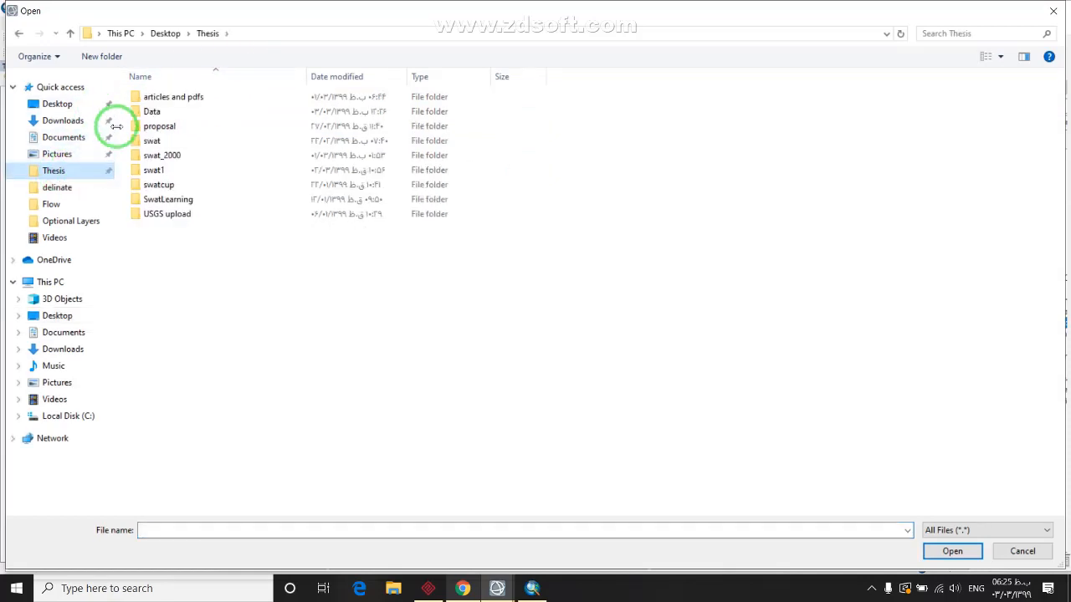
click(153, 140)
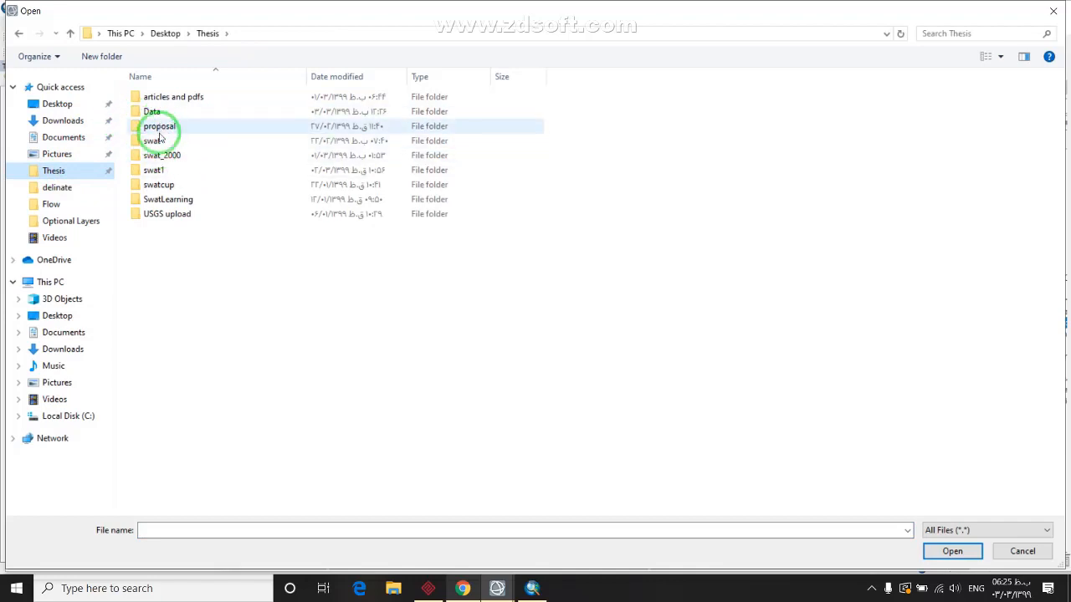
double_click(152, 110)
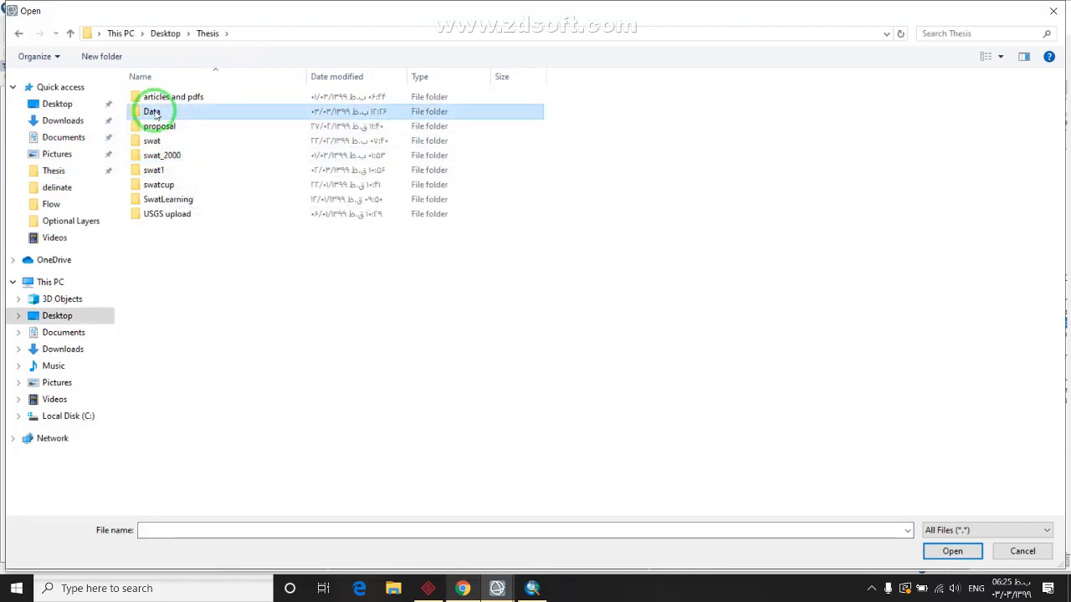
double_click(160, 126)
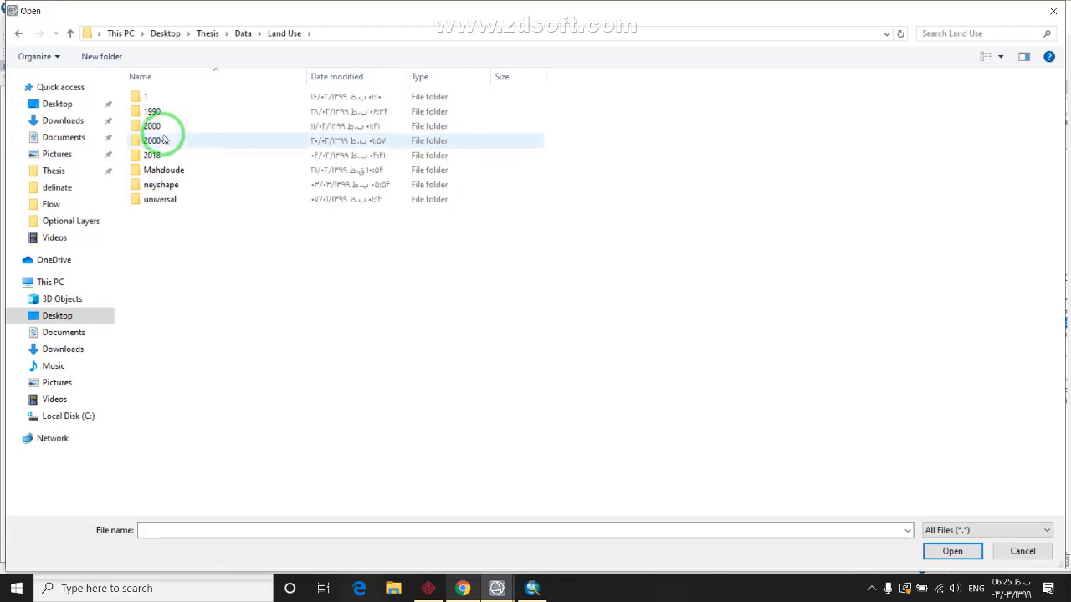
double_click(157, 155)
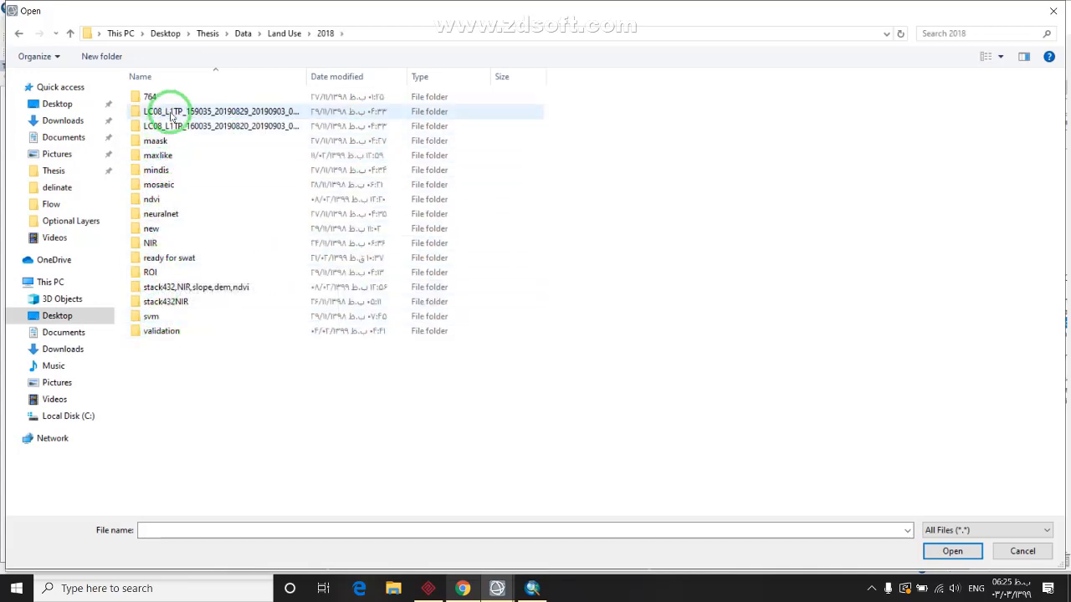
double_click(157, 156)
Select the ENP classification file 13 and load it into the view
scroll(193, 352, down, 5)
scroll(194, 352, down, 9)
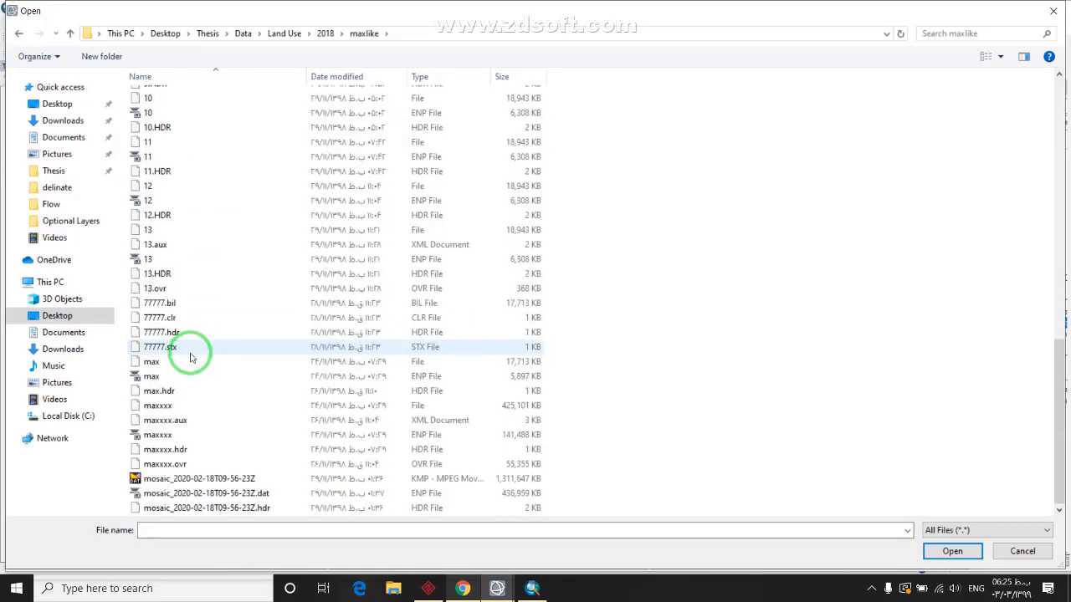
scroll(184, 414, up, 4)
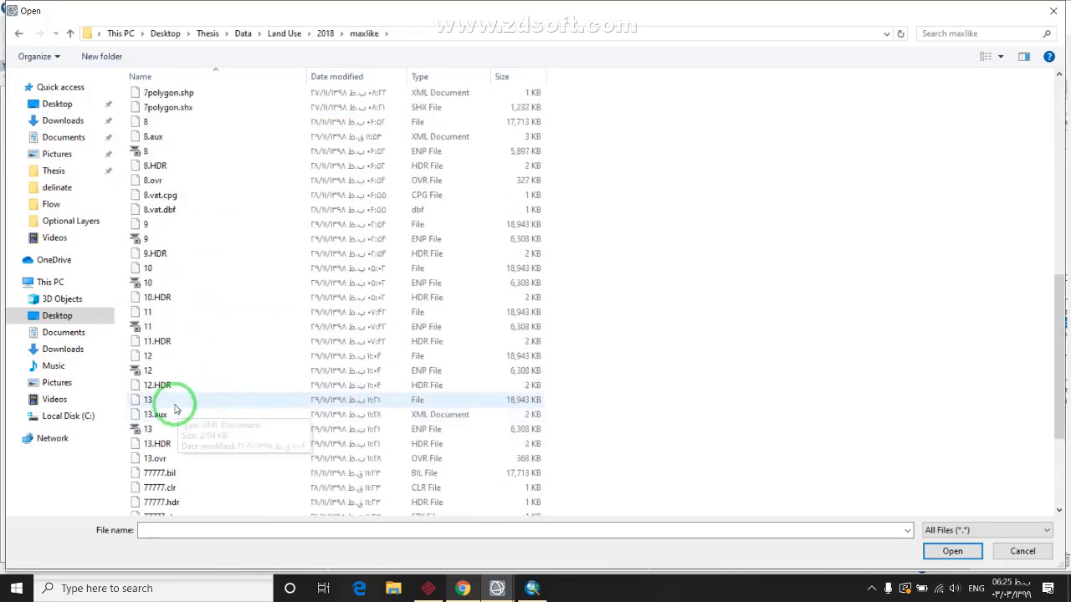
click(159, 429)
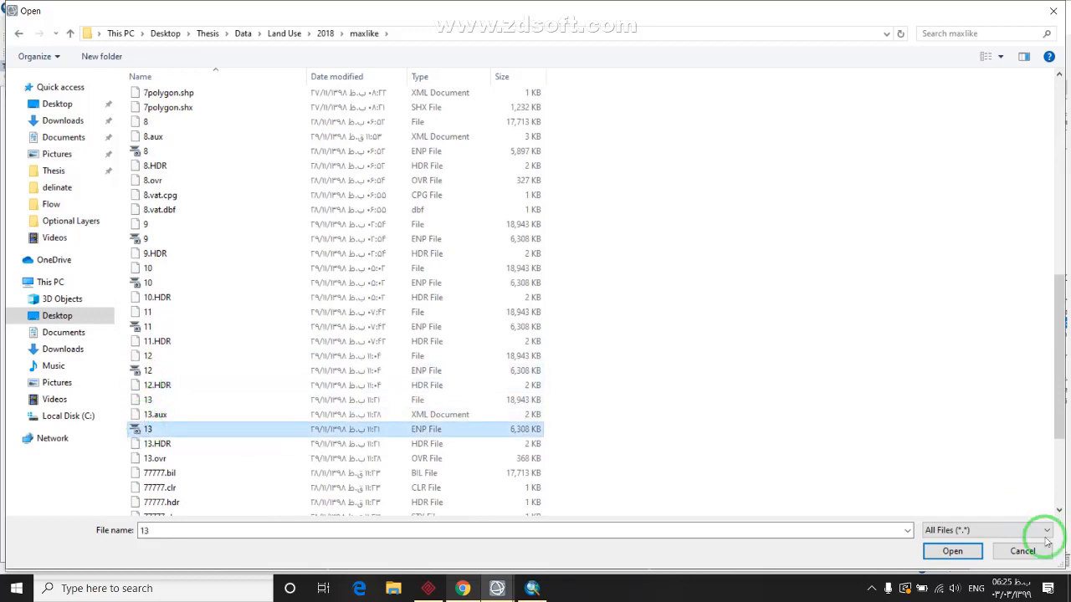
click(951, 551)
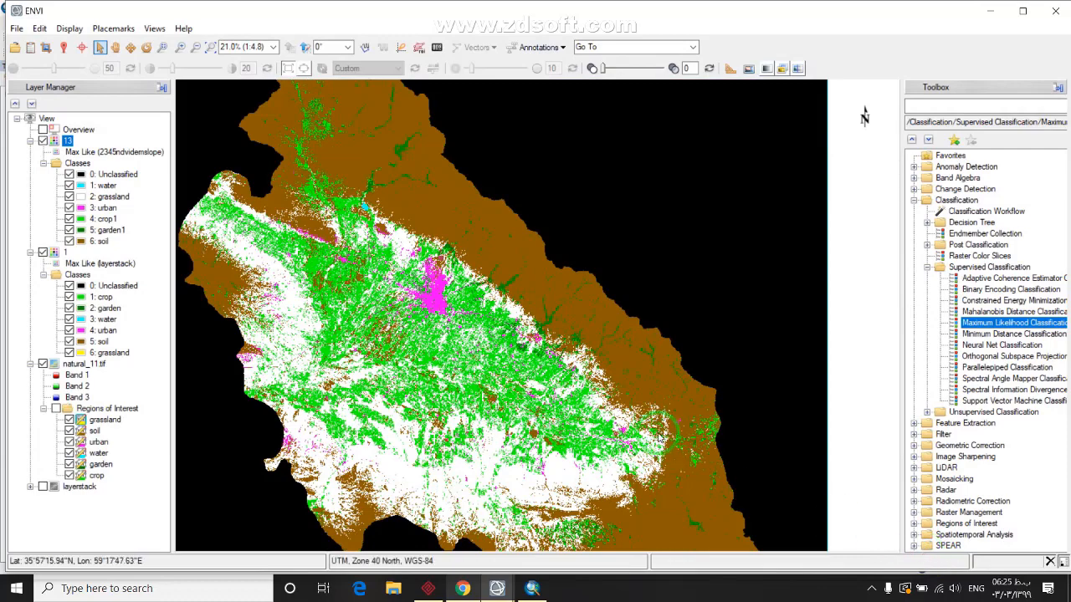
Hide the older classification layer 1 and flick layer 13 off and on against the image
scroll(331, 295, up, 1)
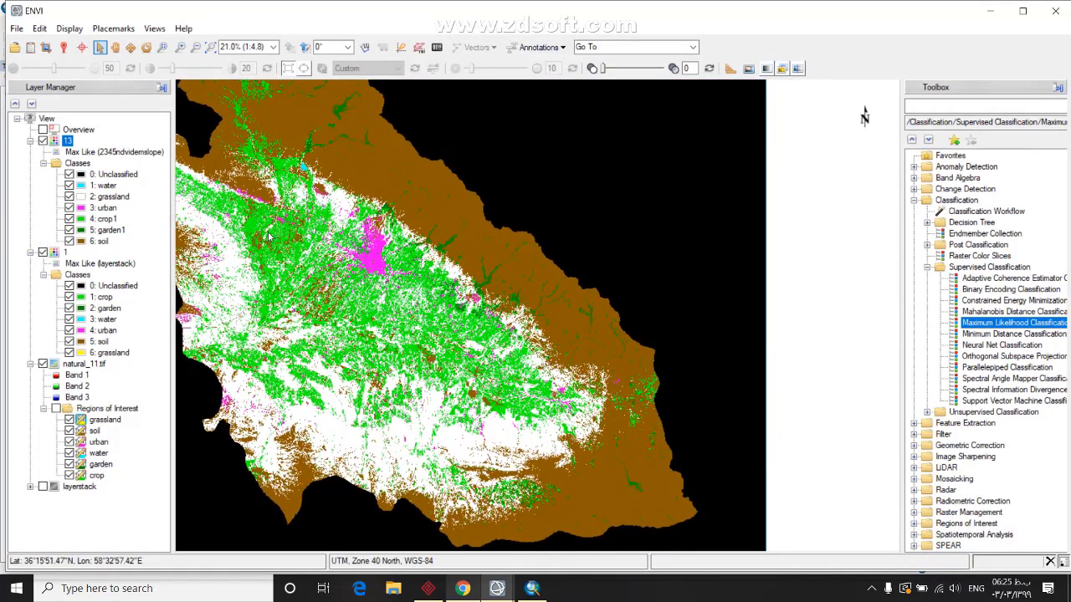
click(42, 252)
click(43, 141)
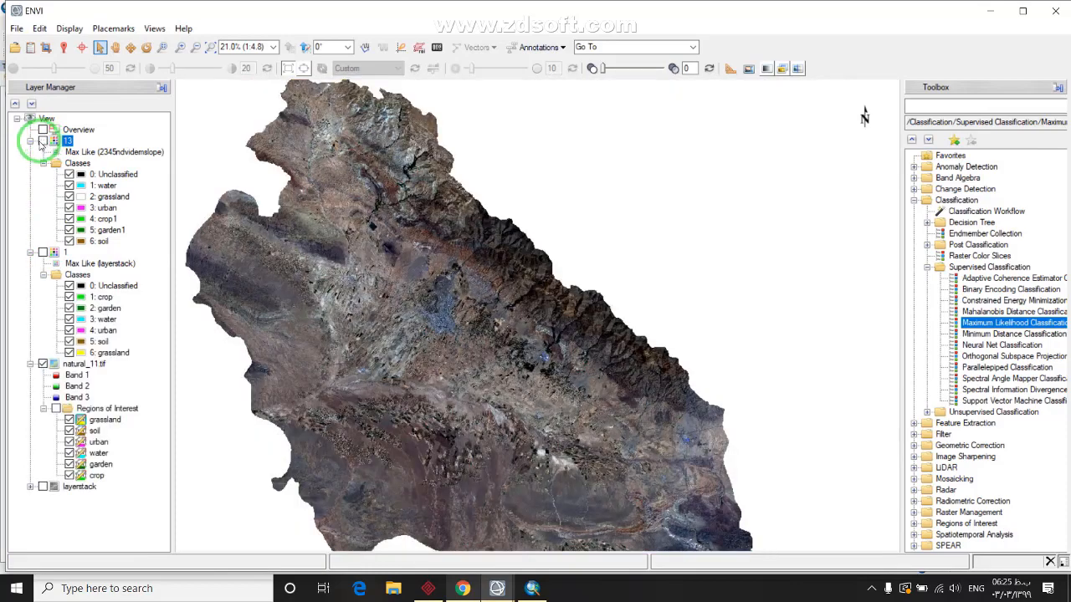
click(42, 141)
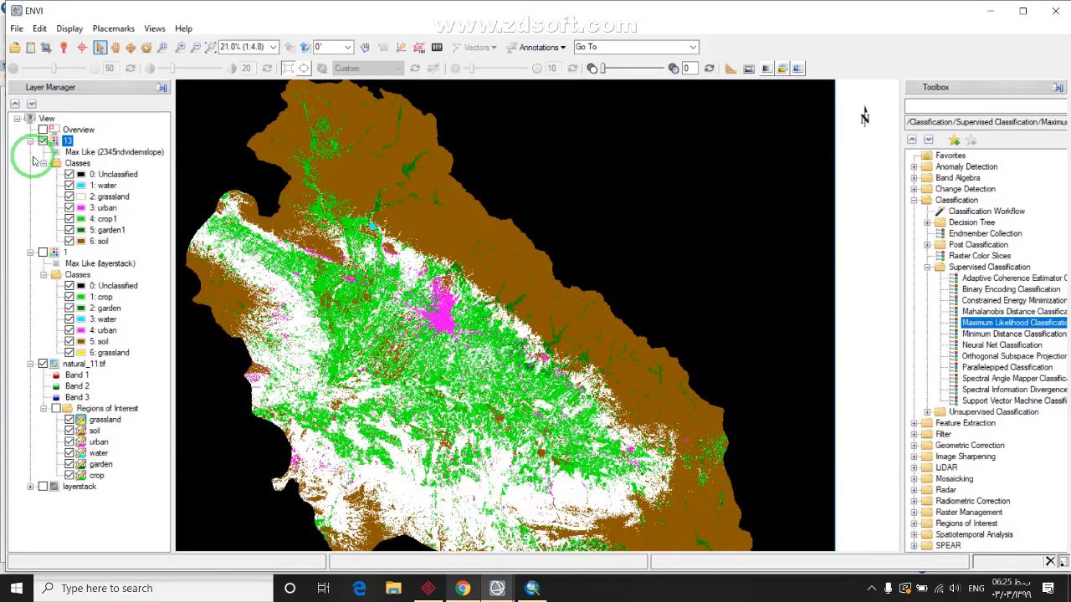
click(43, 140)
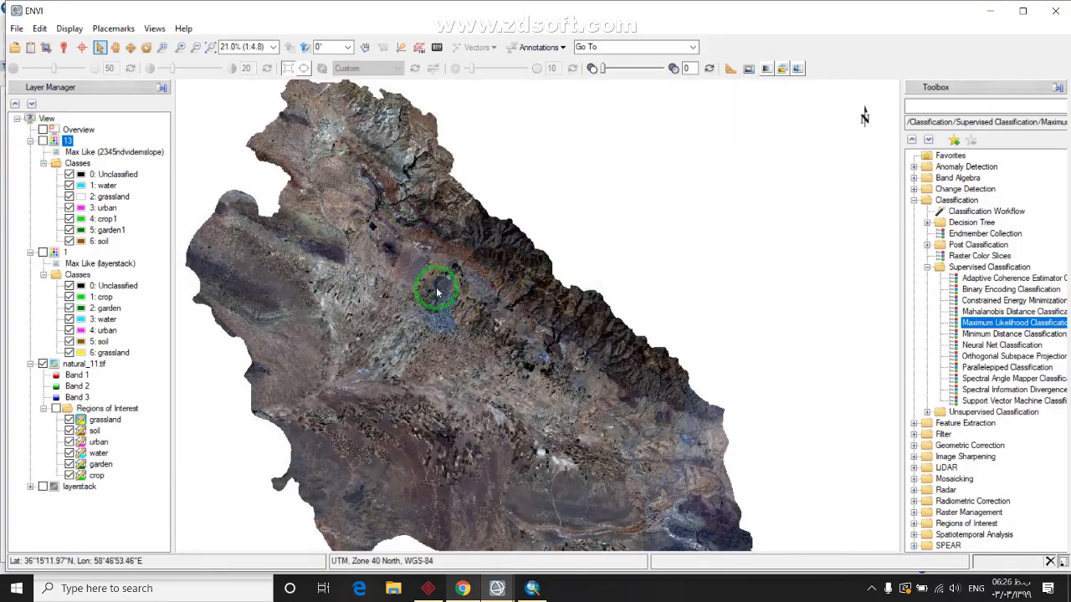
click(43, 140)
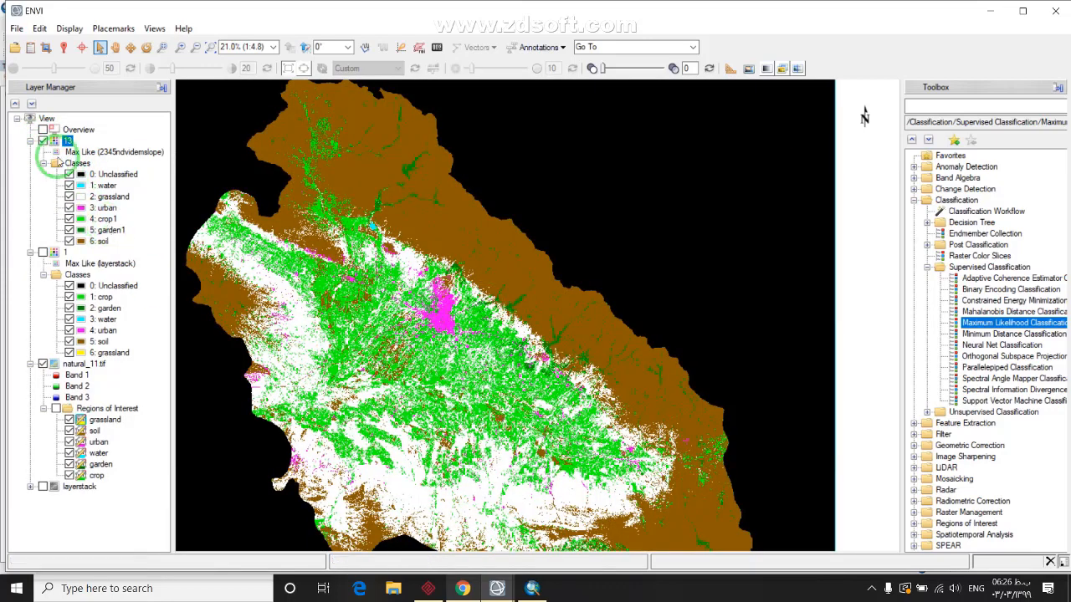
click(42, 140)
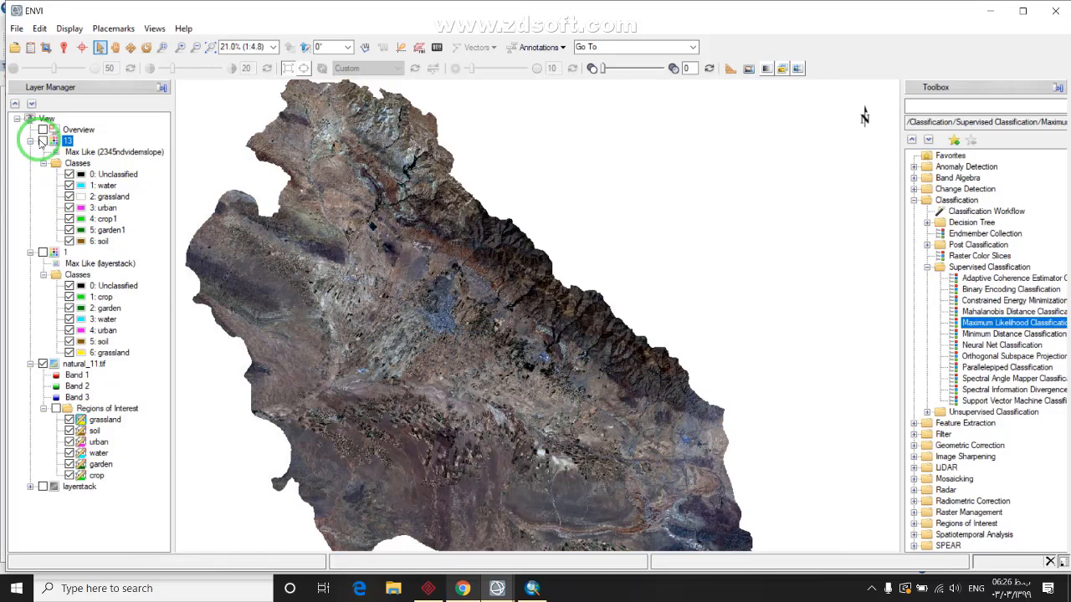
click(43, 141)
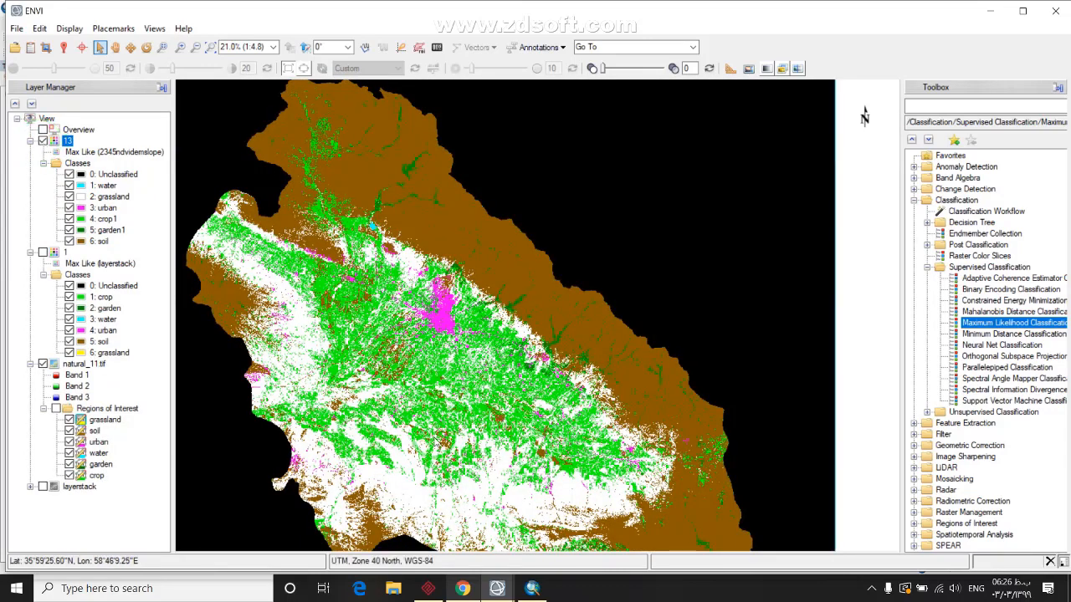
Compare layer 13 with the true-colour image again, leave it shown, and zoom out
click(511, 303)
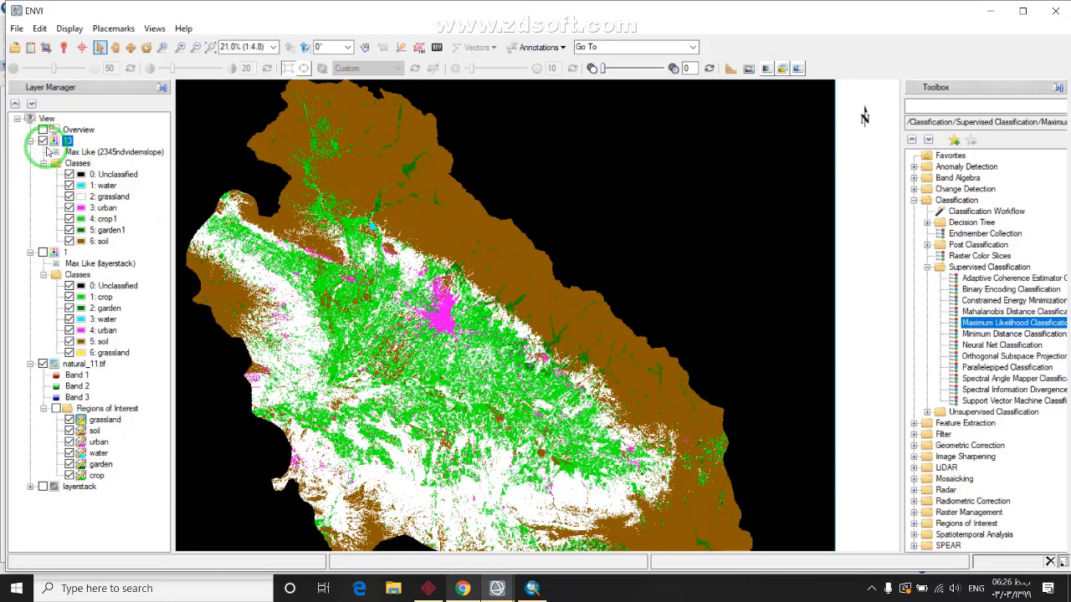
click(42, 140)
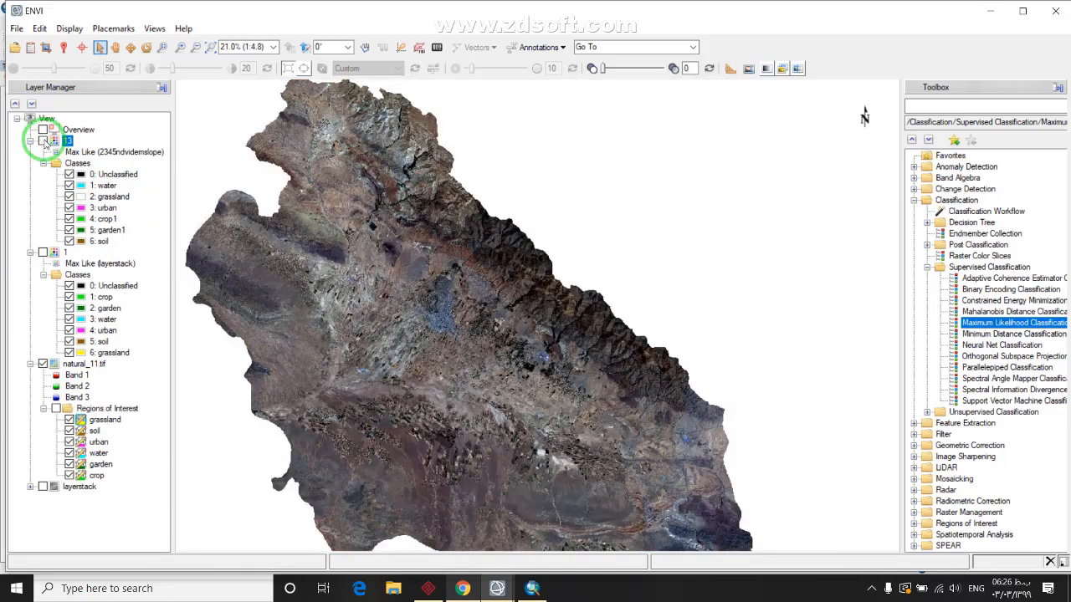
click(43, 140)
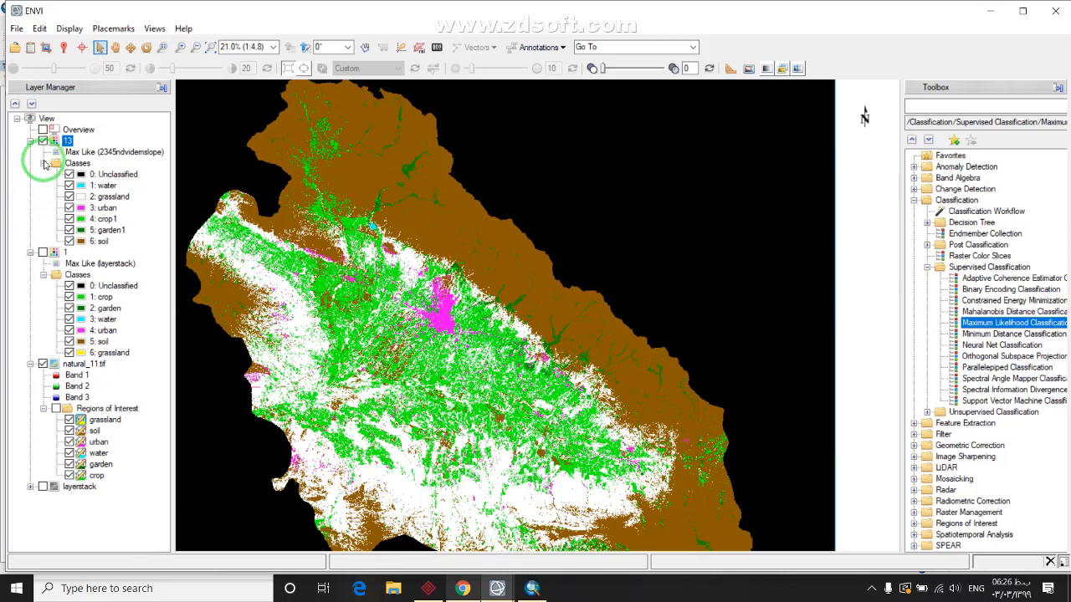
click(43, 141)
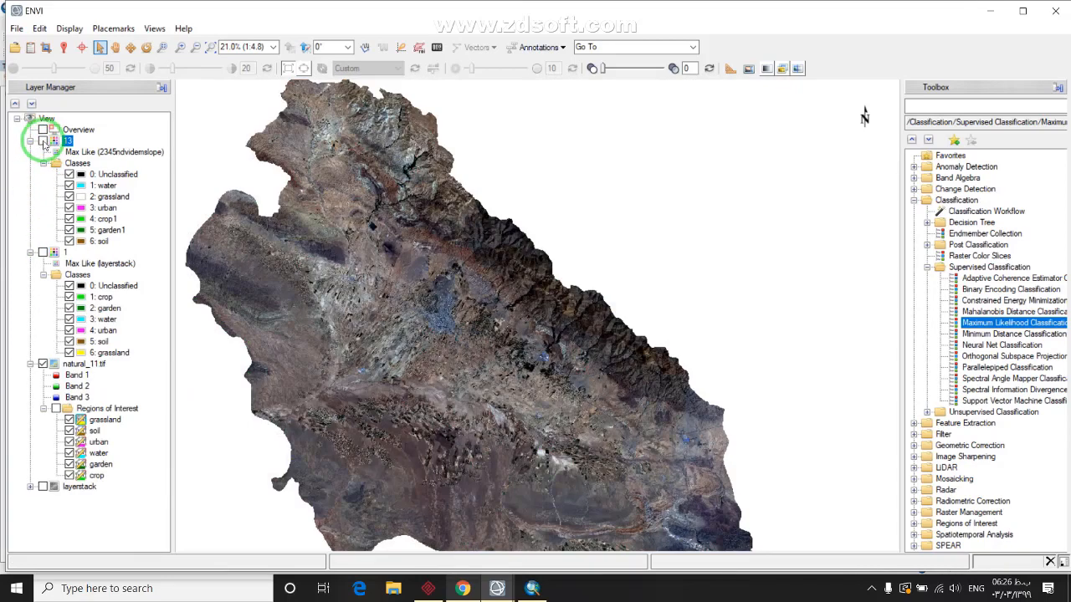
click(43, 140)
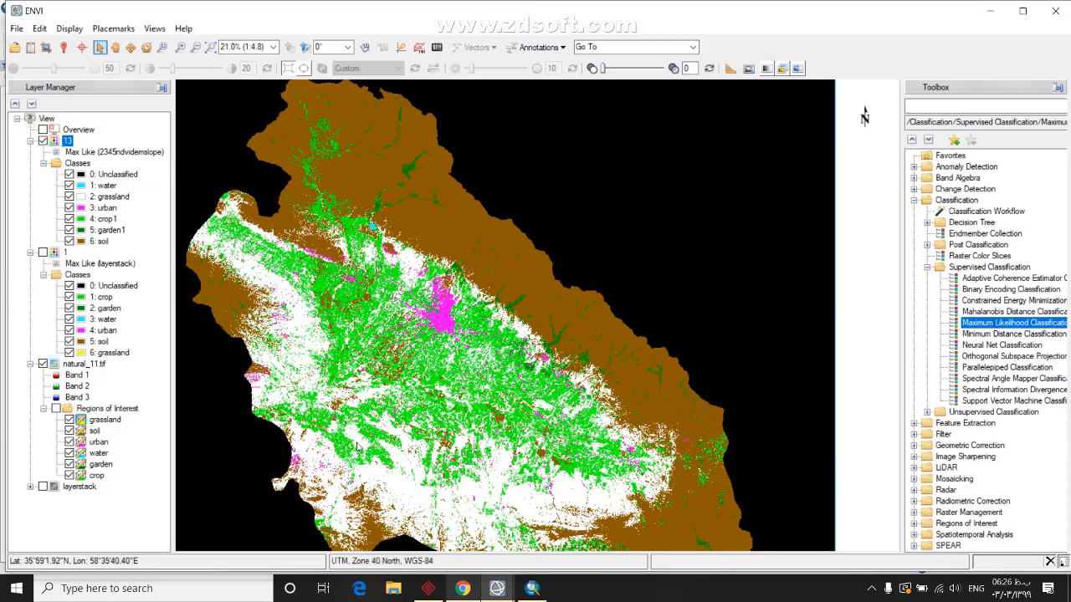
scroll(350, 435, down, 2)
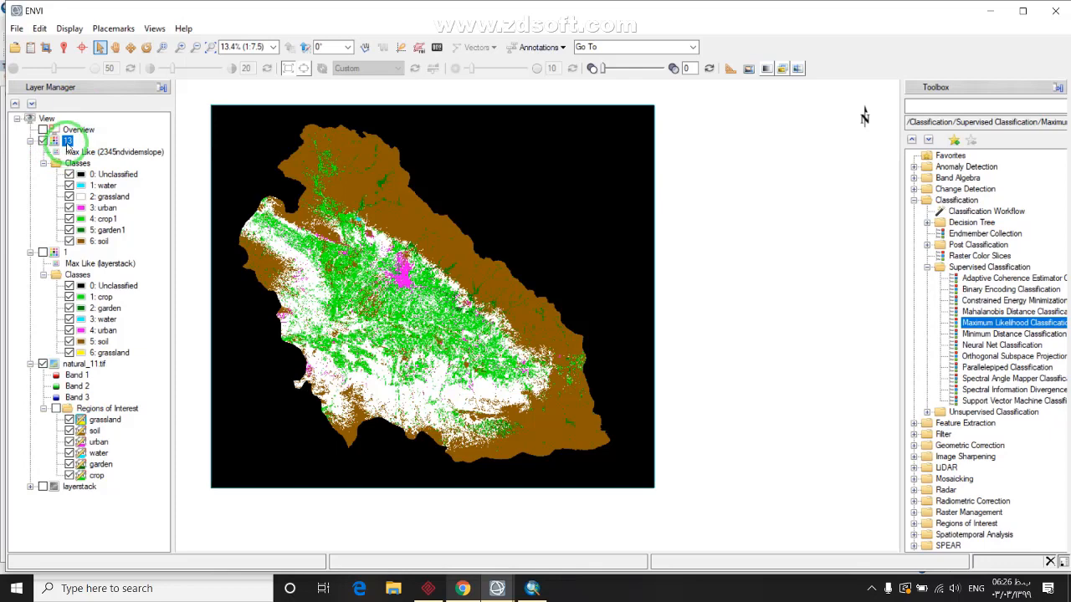
right_click(67, 144)
click(65, 144)
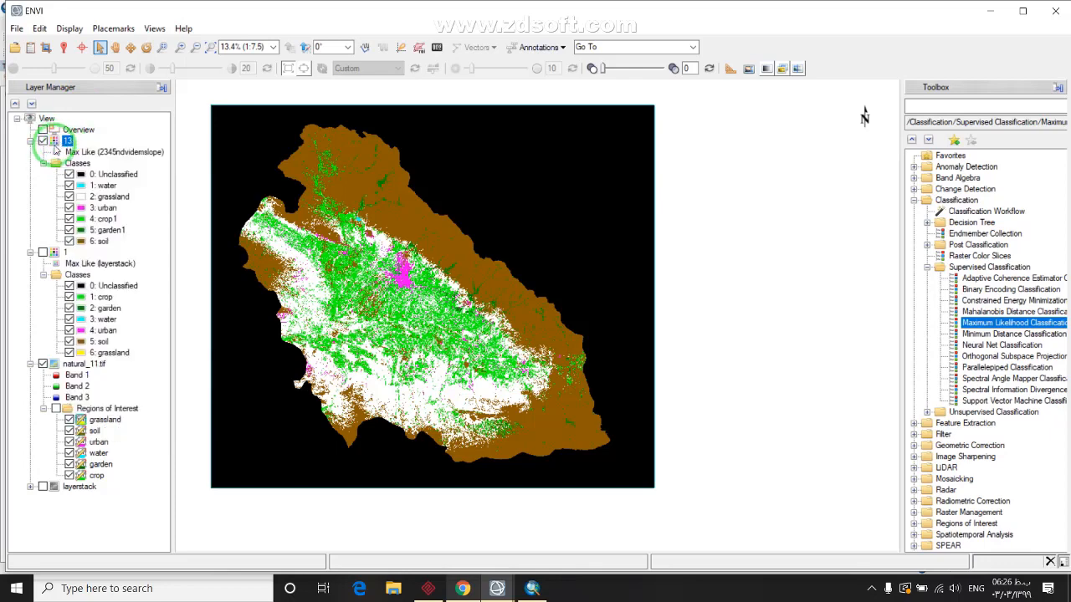
click(34, 49)
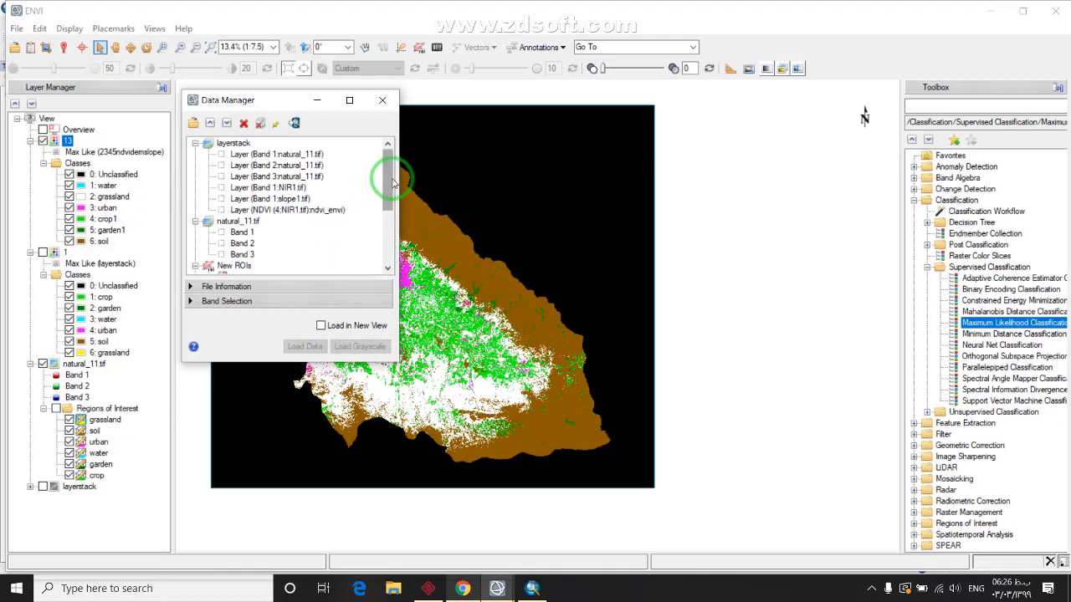
drag(391, 181, 385, 258)
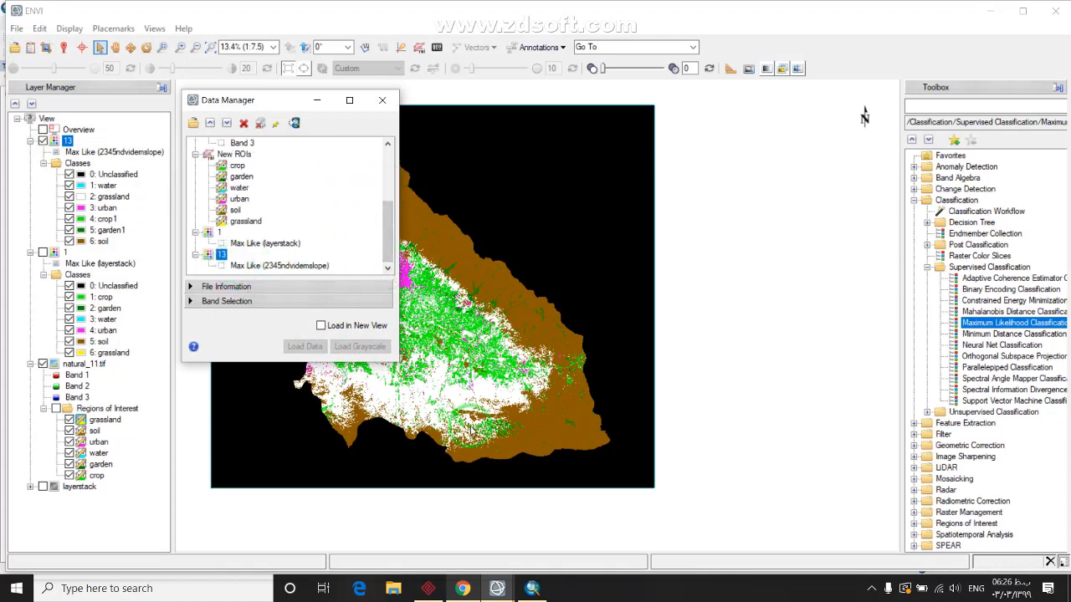
click(533, 590)
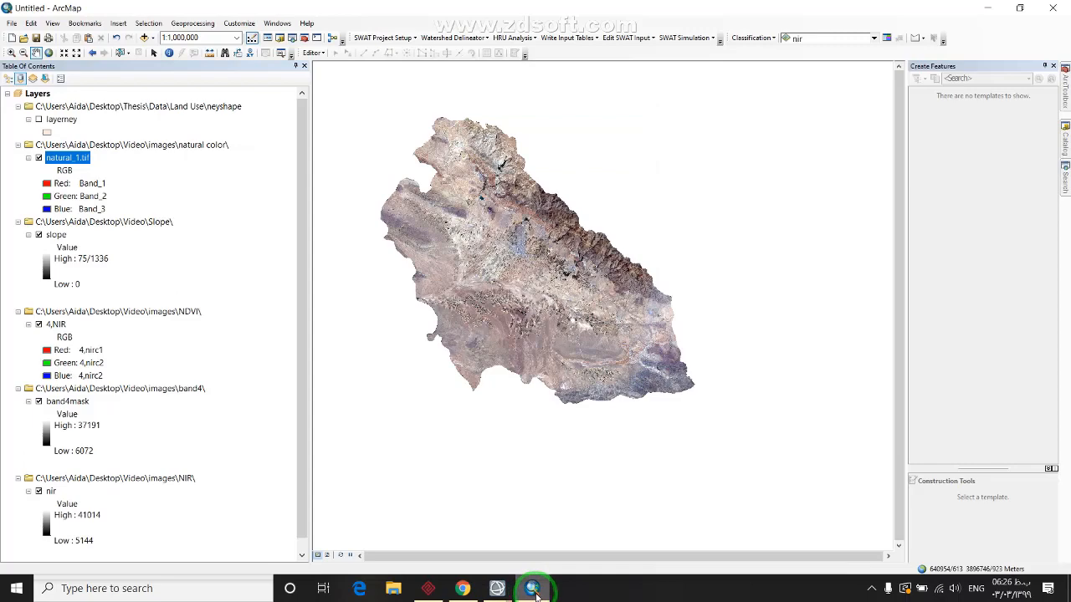
click(533, 590)
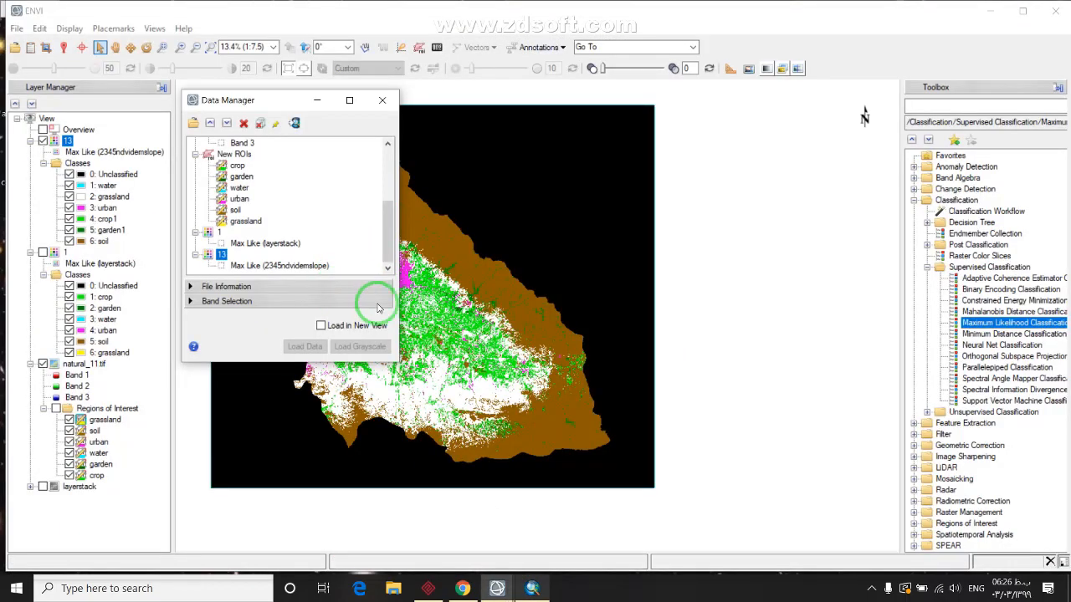
double_click(219, 259)
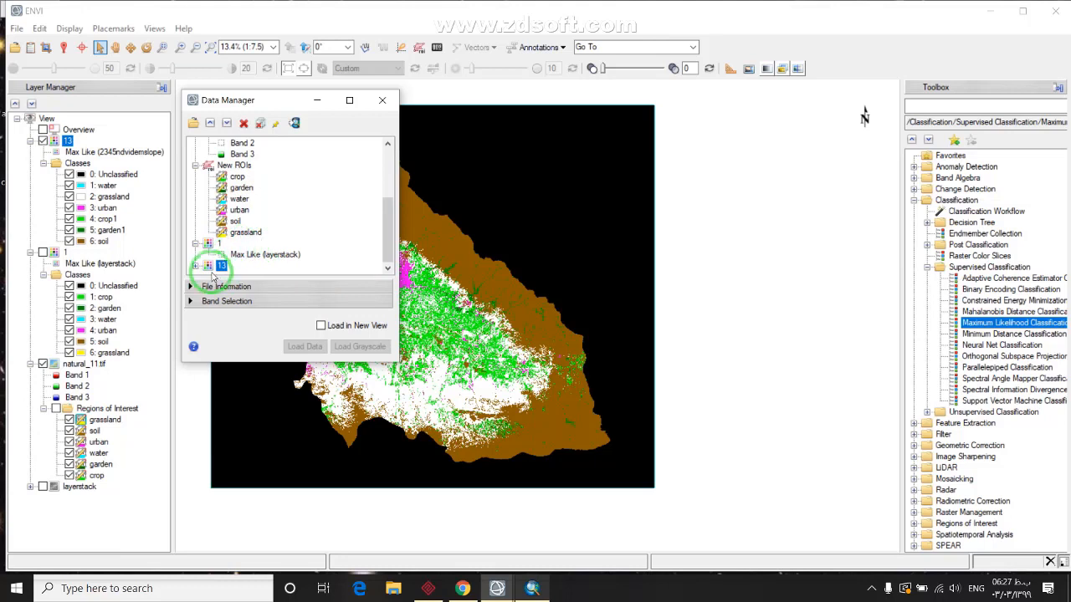
click(294, 123)
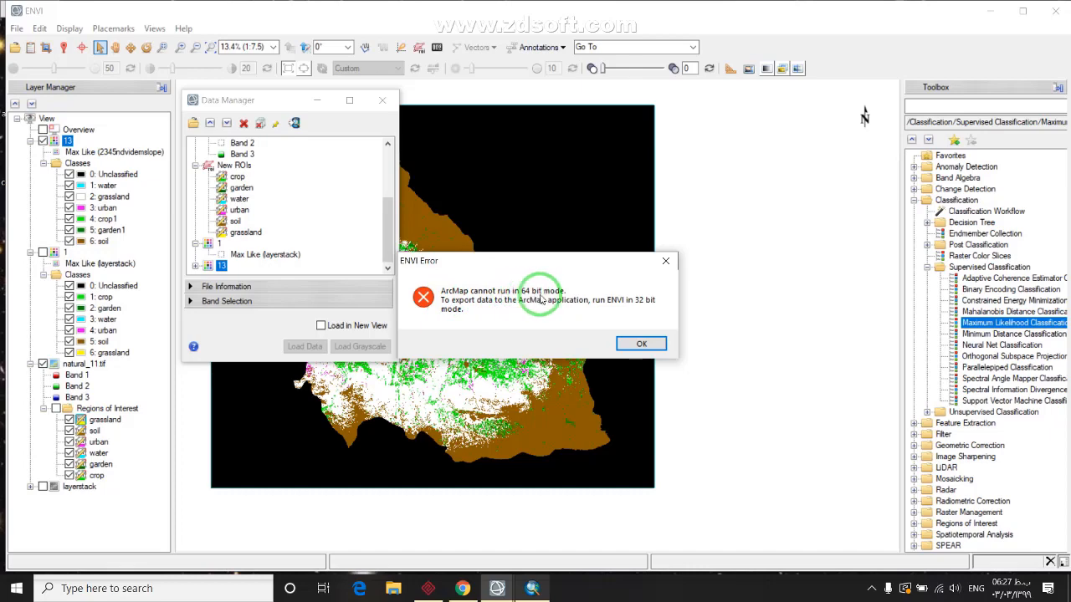
click(641, 344)
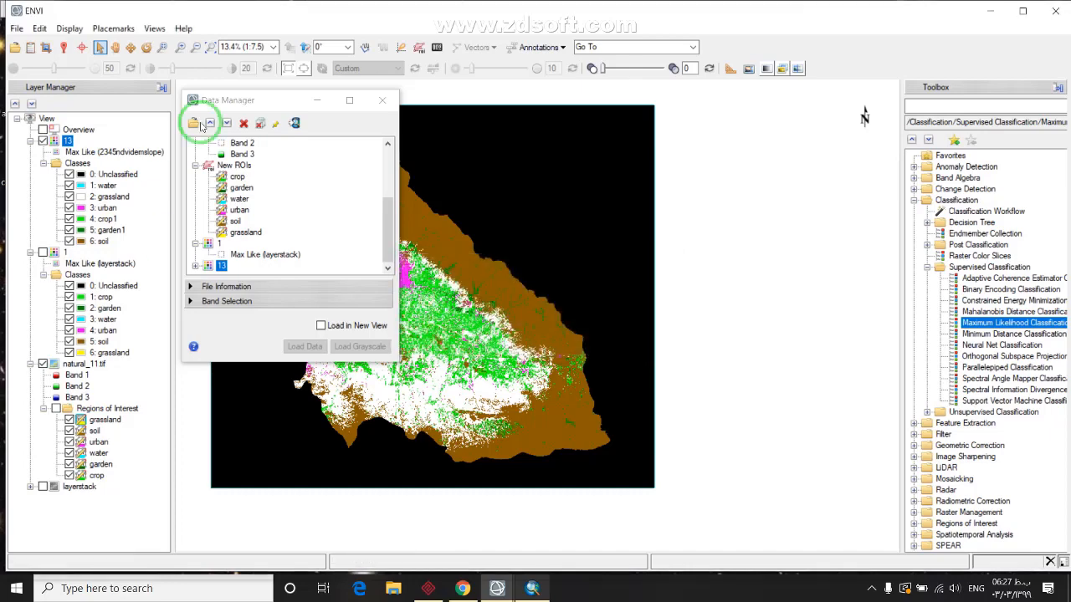
click(382, 99)
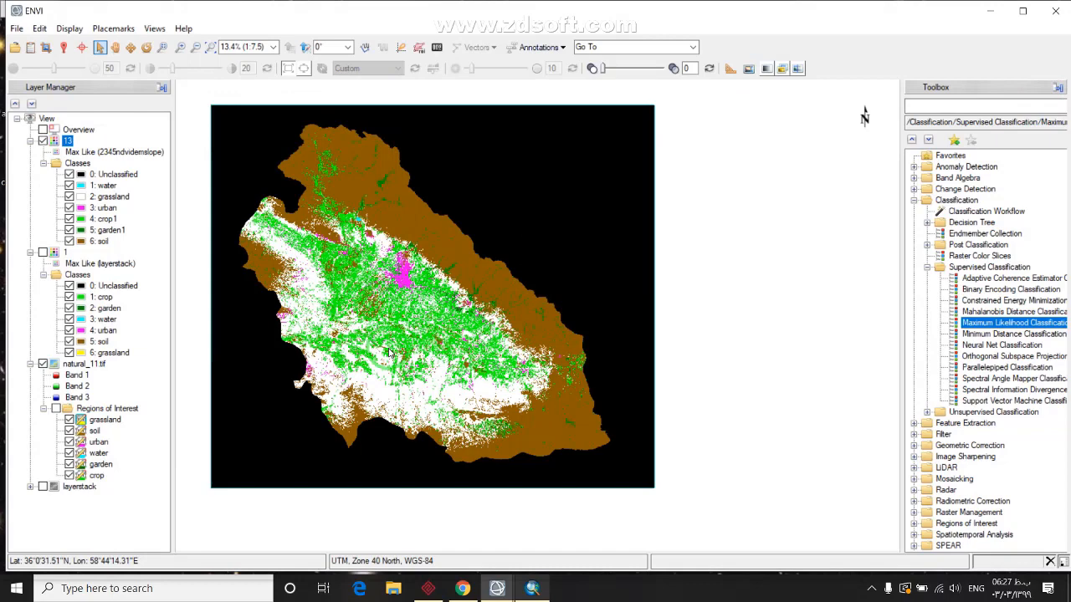
Exit ENVI, declining to save the New ROIs changes
click(1062, 10)
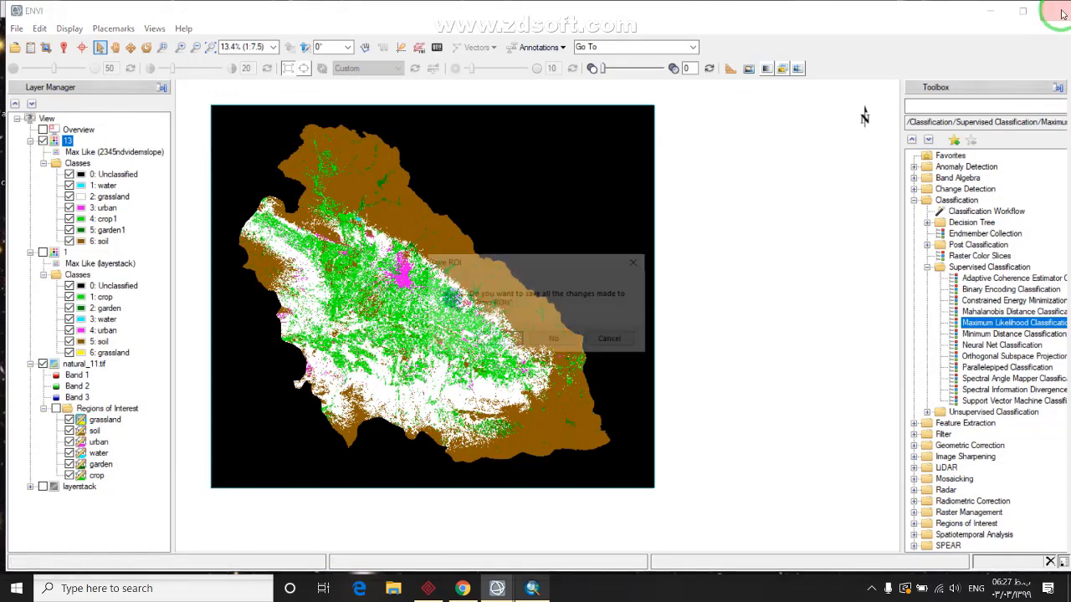
click(565, 341)
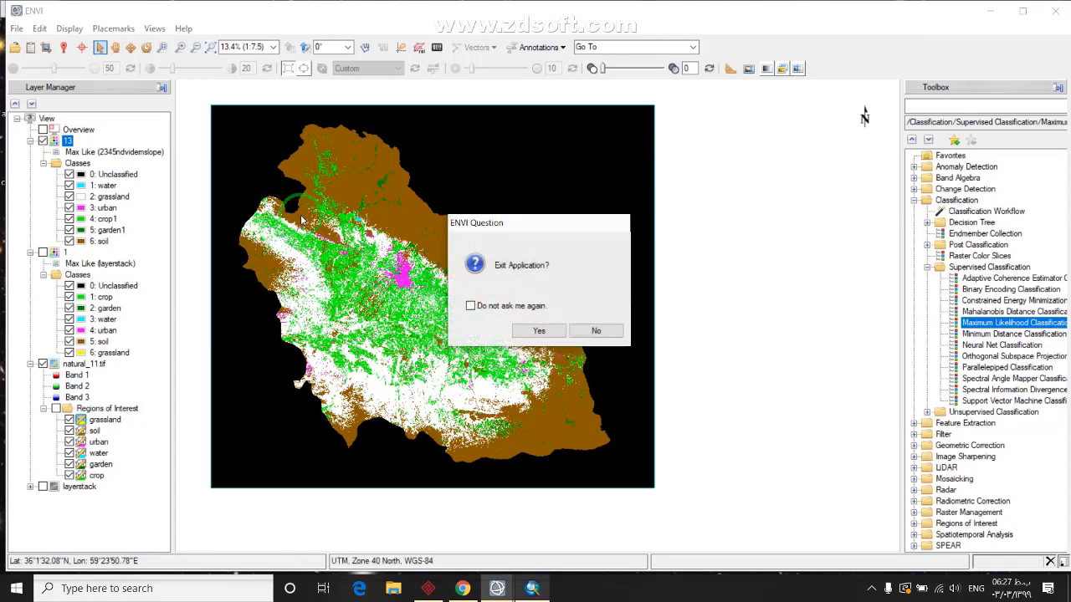
click(535, 331)
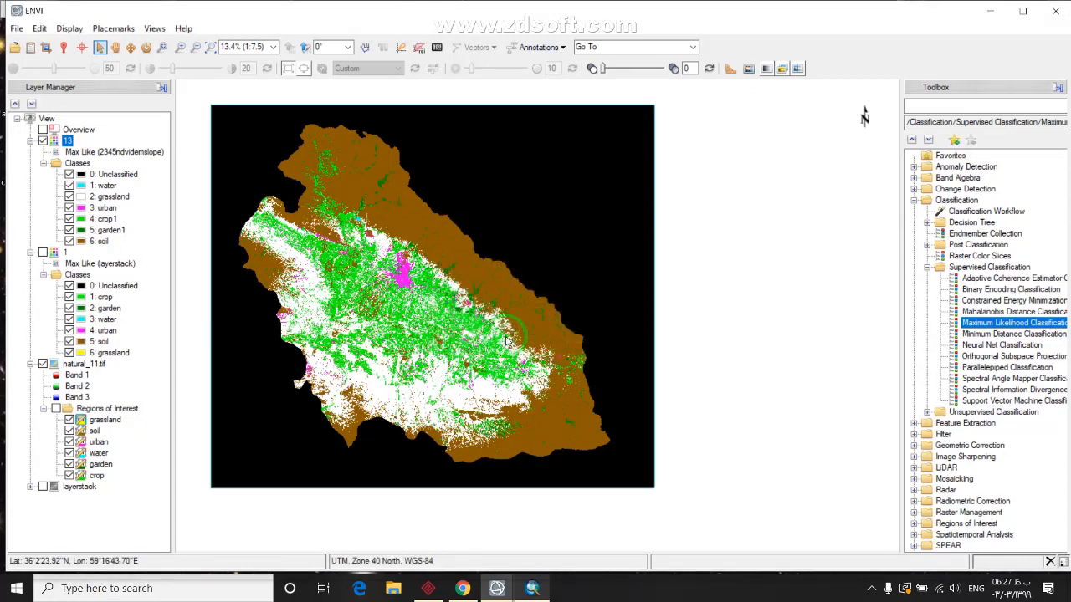
click(592, 206)
Search Windows for 'env' to find ENVI
click(1063, 11)
click(228, 589)
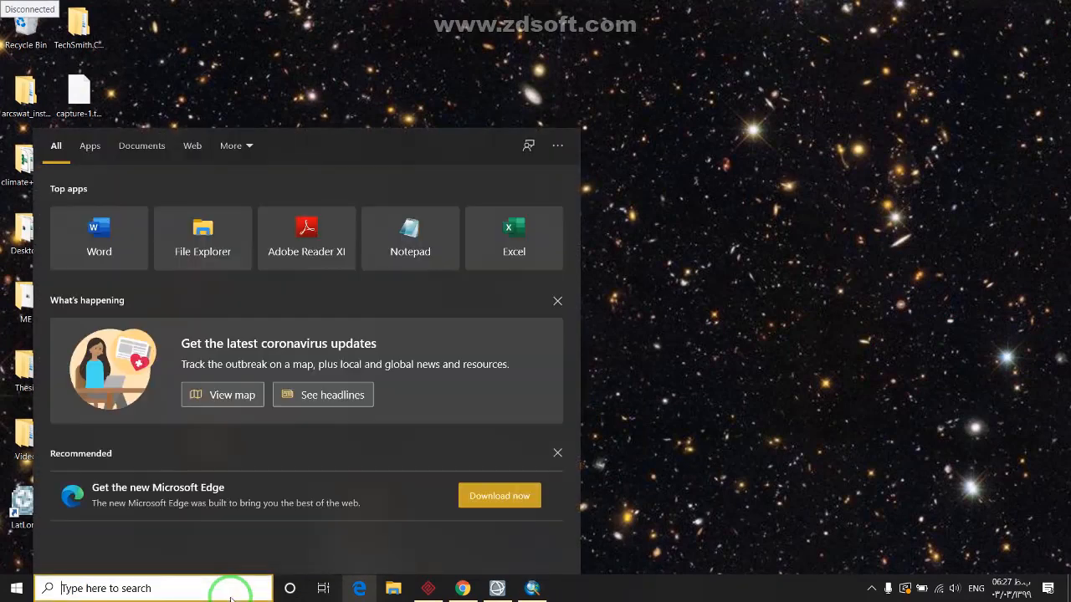
text(env)
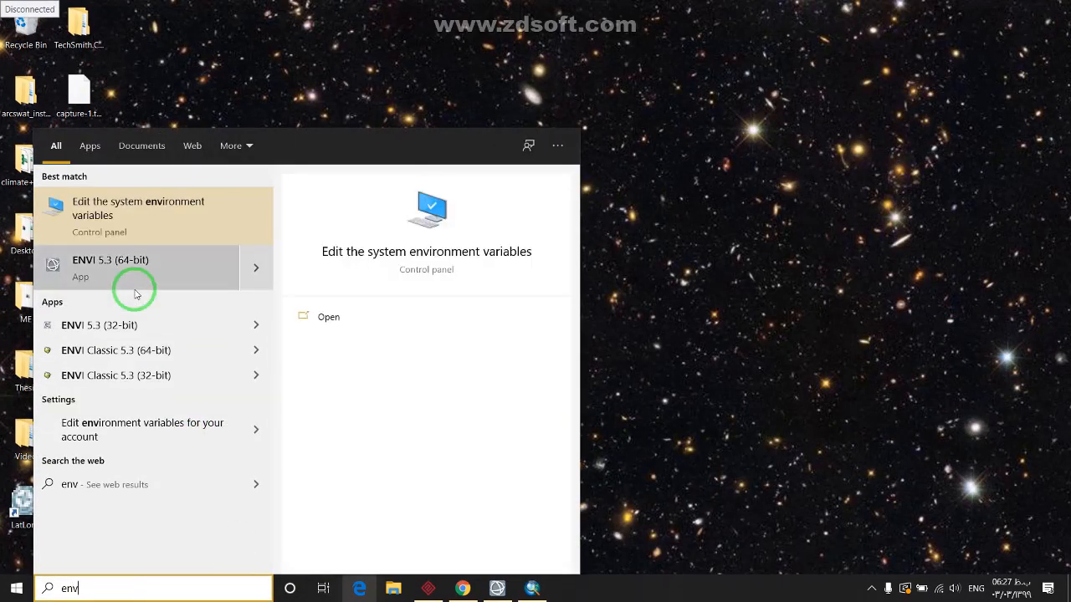
Launch ENVI 5.3 (32-bit) from the search results
click(143, 325)
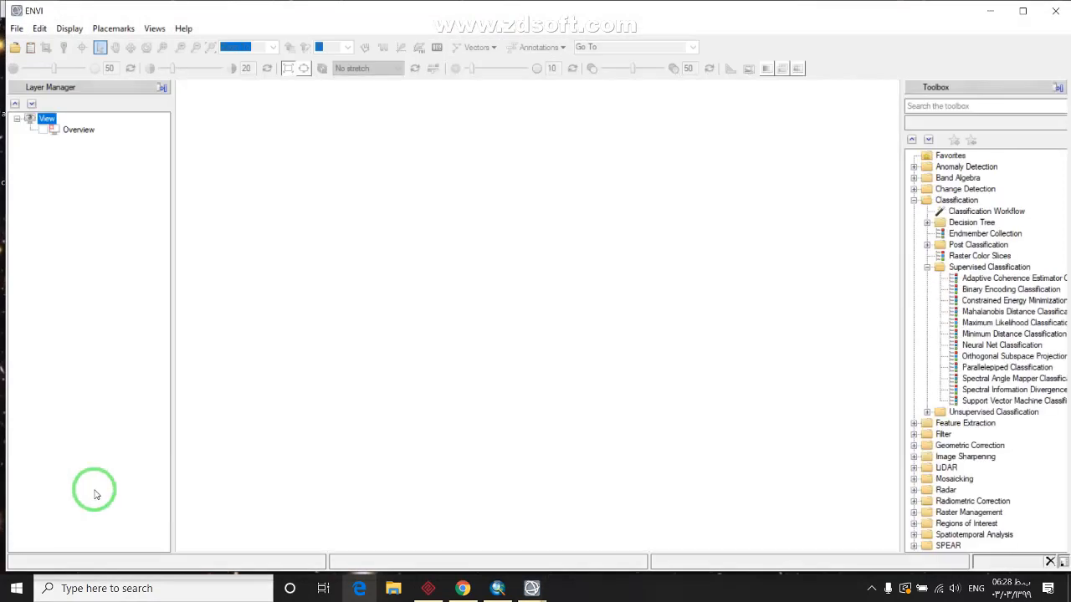
Open classification file 13 from the maxlike folder
click(15, 48)
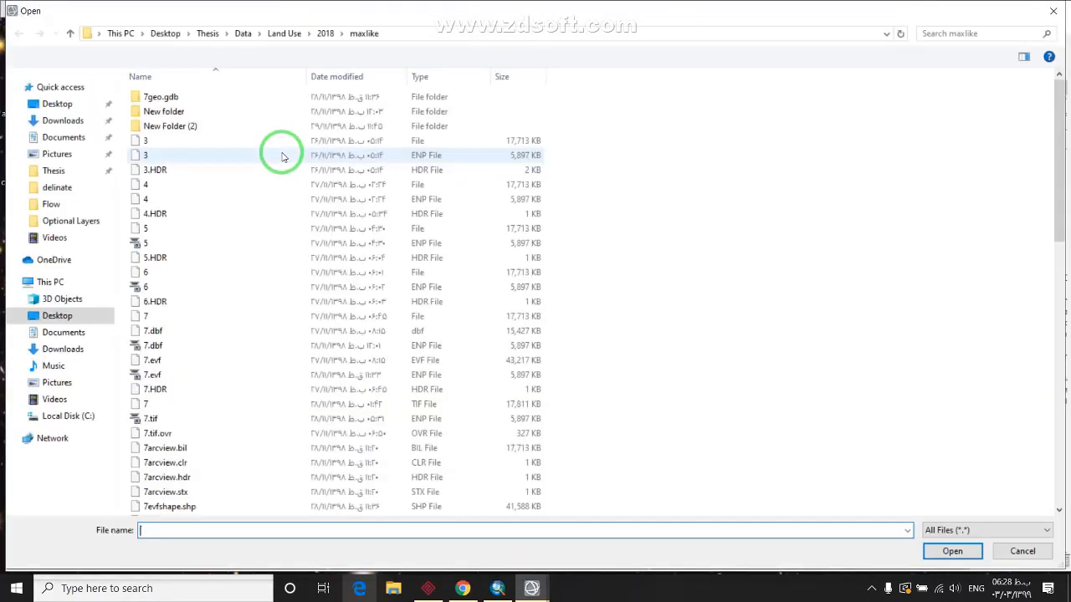
scroll(192, 387, down, 20)
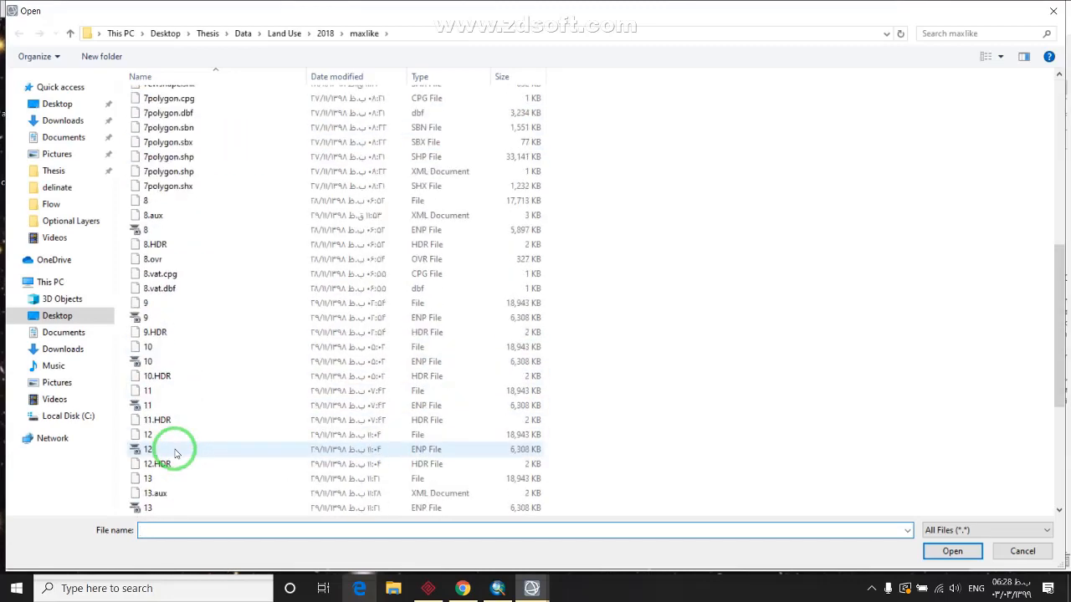
click(155, 259)
click(951, 549)
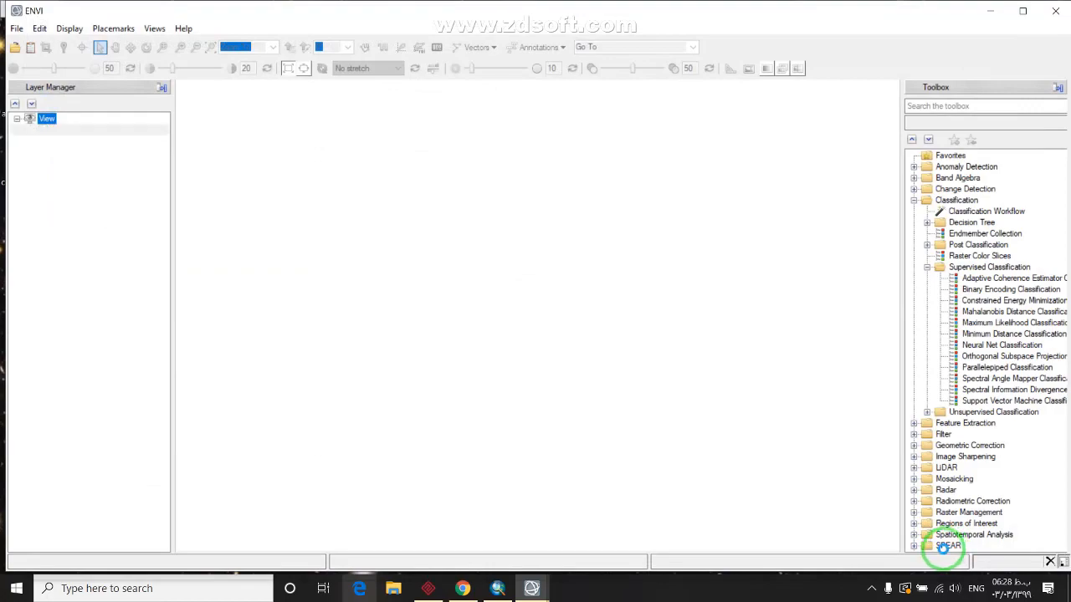
scroll(270, 327, down, 4)
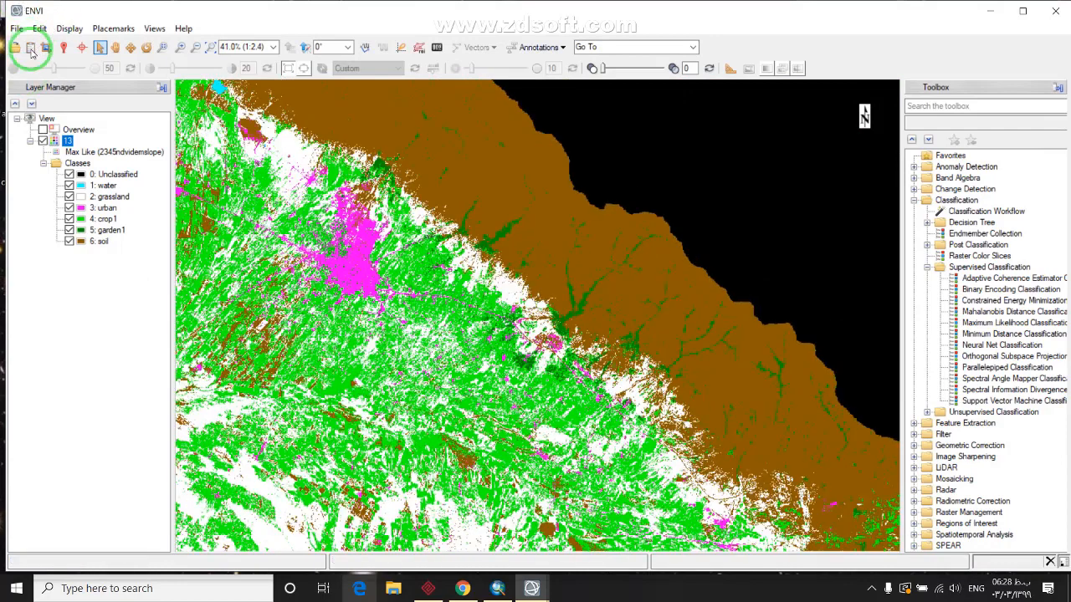
Open the Data Manager and select the 13 dataset
click(30, 49)
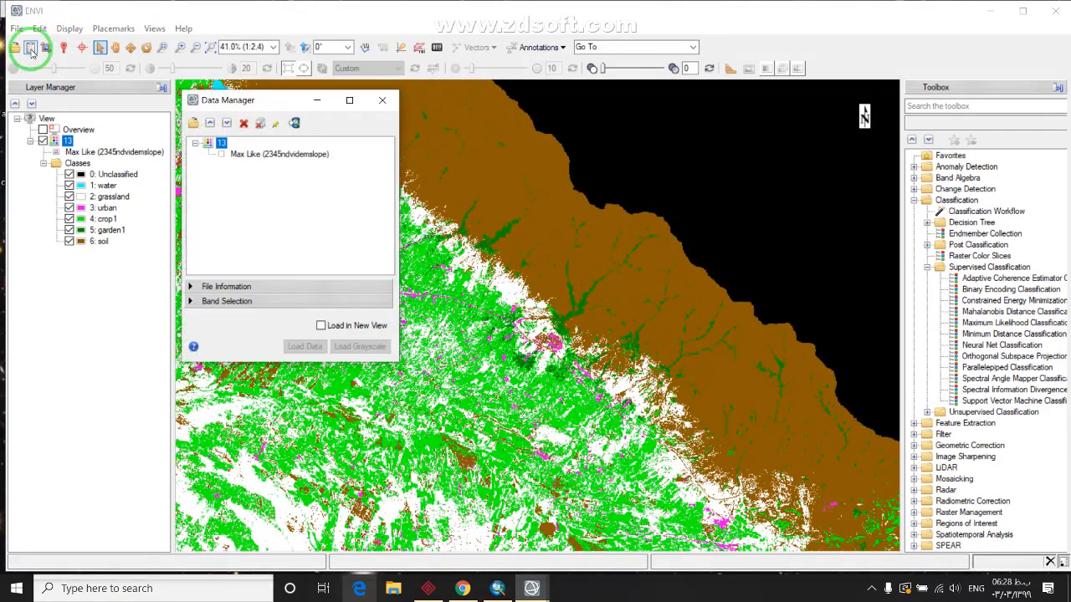
click(249, 157)
click(209, 146)
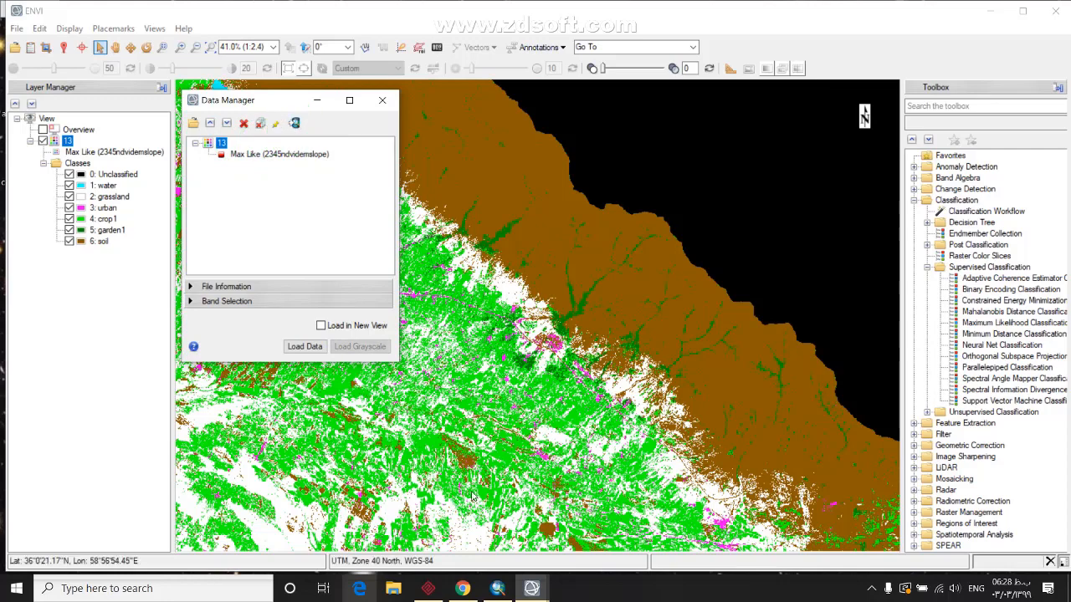
Switch to ArcMap and turn on the classified land-use layer 13
click(495, 585)
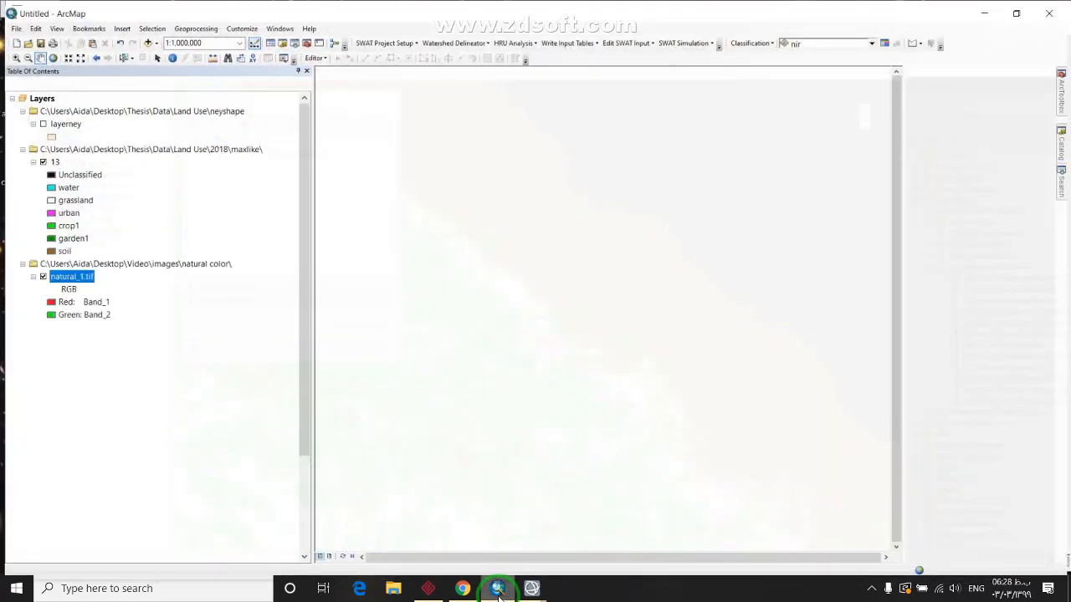
scroll(499, 195, up, 1)
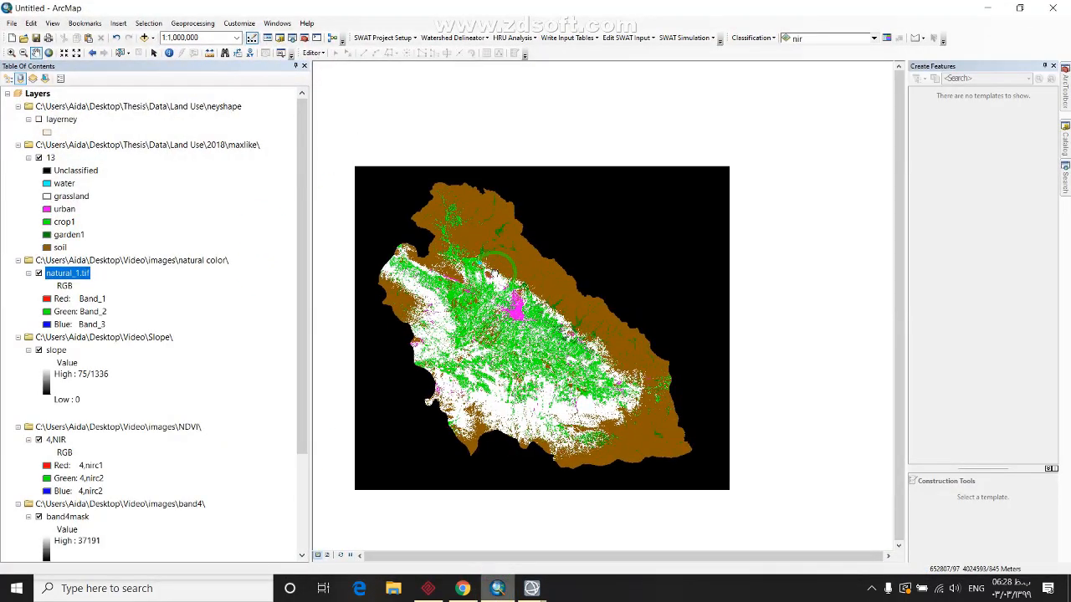
click(38, 157)
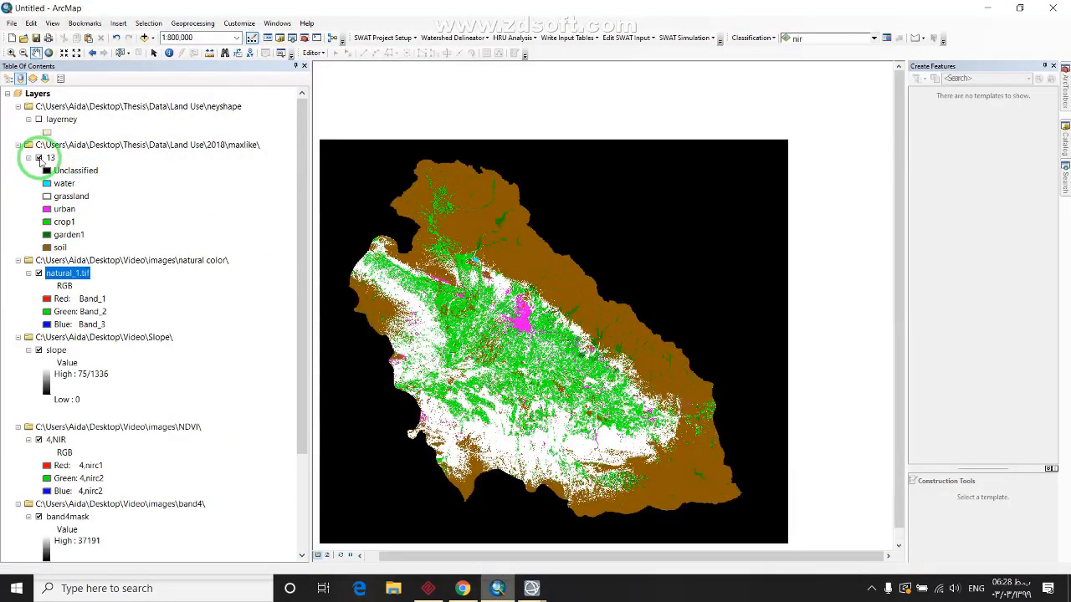
Remove the neyshape, natural color, Slope, NDVI, band4 and NIR group layers, keeping layer 13
click(71, 107)
right_click(70, 107)
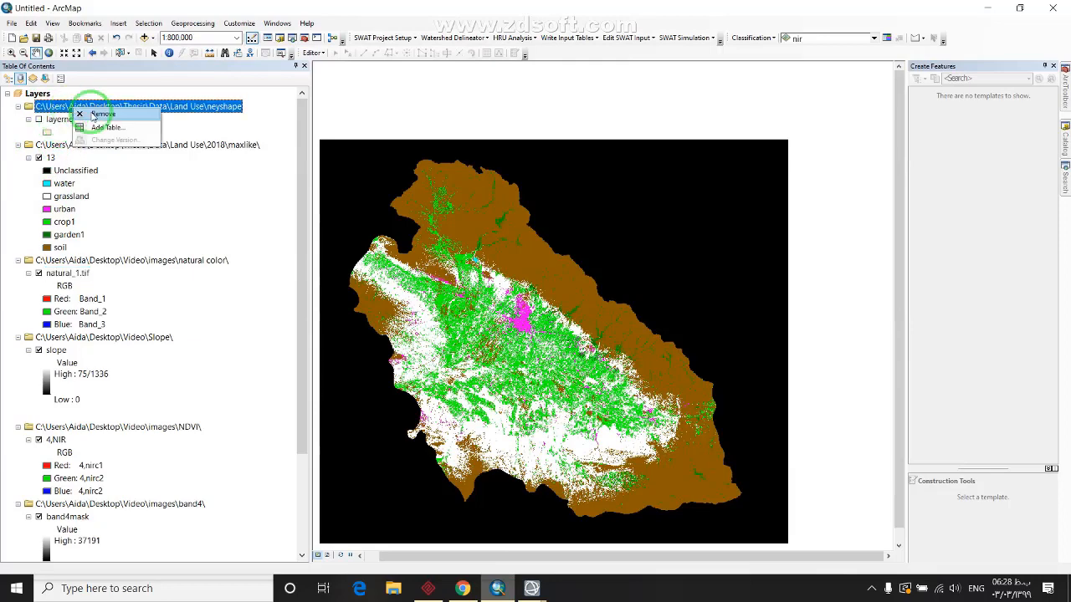
click(87, 112)
right_click(77, 223)
click(87, 228)
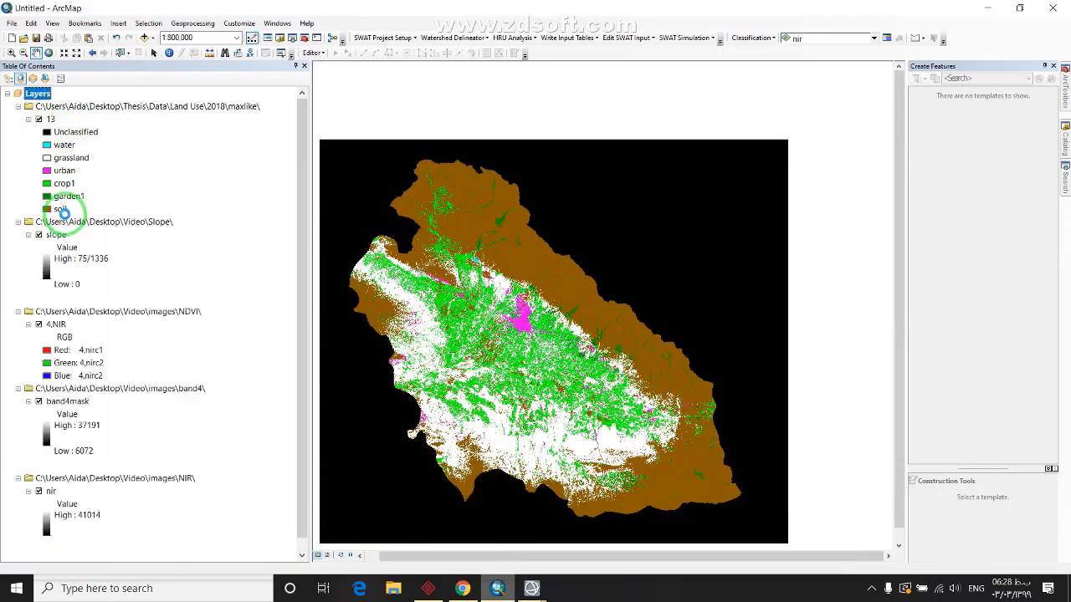
right_click(68, 222)
click(82, 229)
right_click(67, 223)
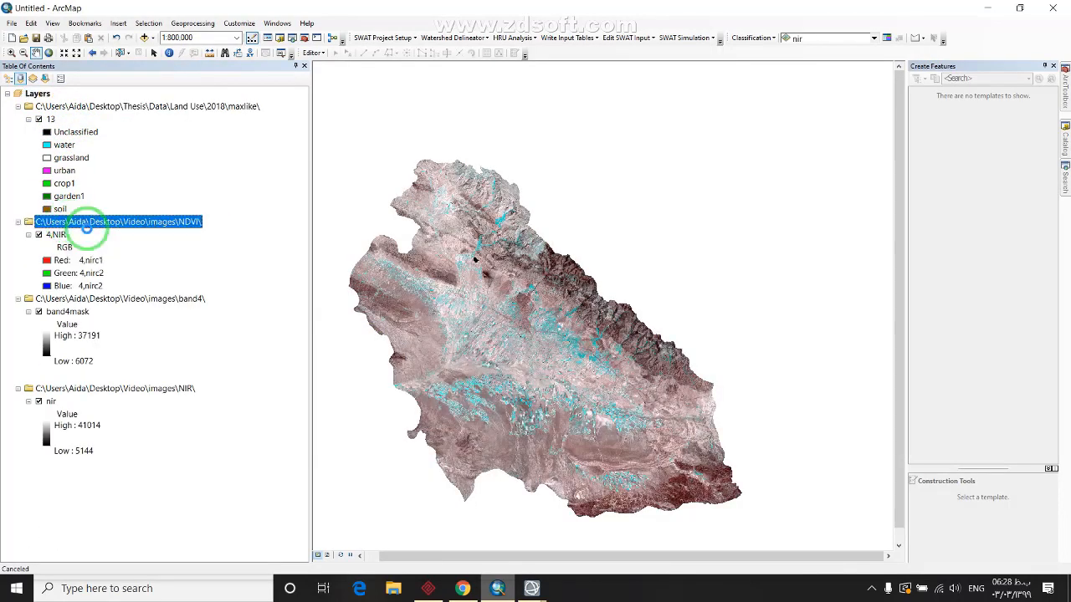
click(82, 228)
right_click(68, 222)
click(82, 229)
right_click(64, 222)
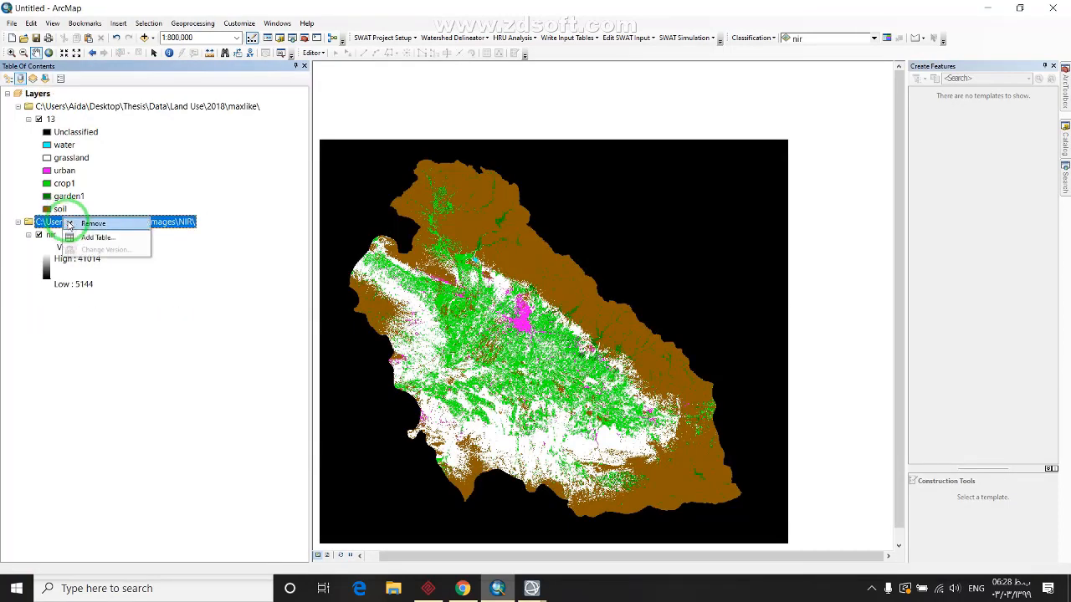
click(82, 228)
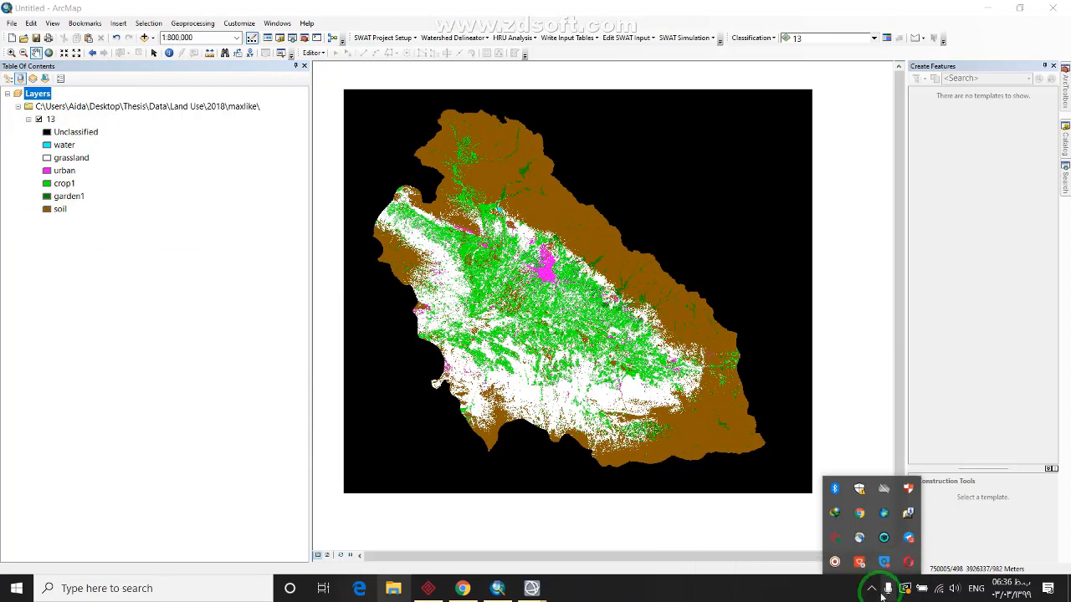
Check layer 13's options for an attribute table, then bring up the Search window
click(871, 590)
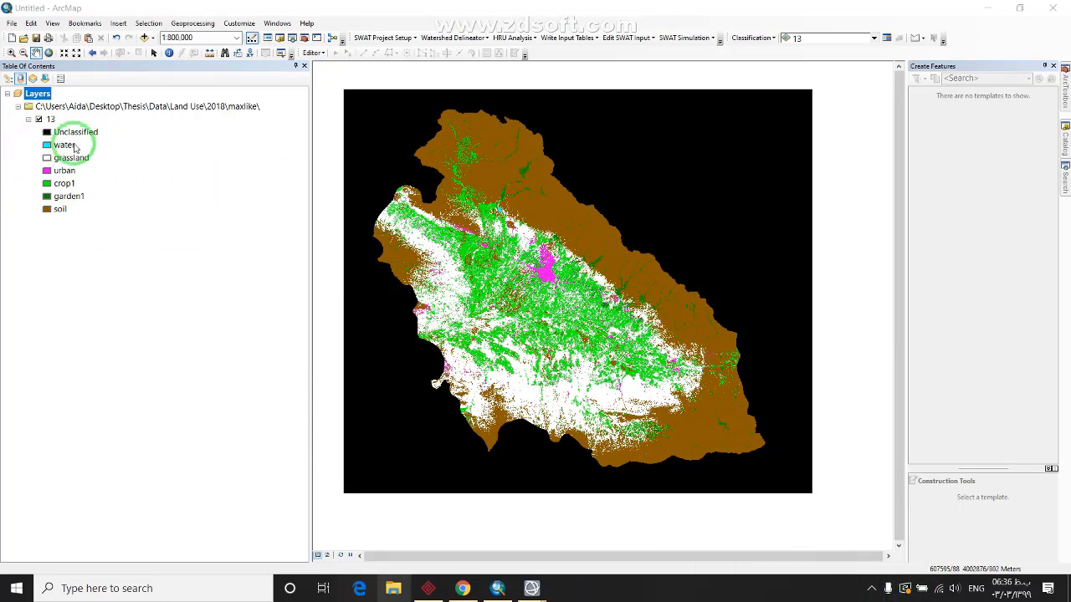
right_click(50, 120)
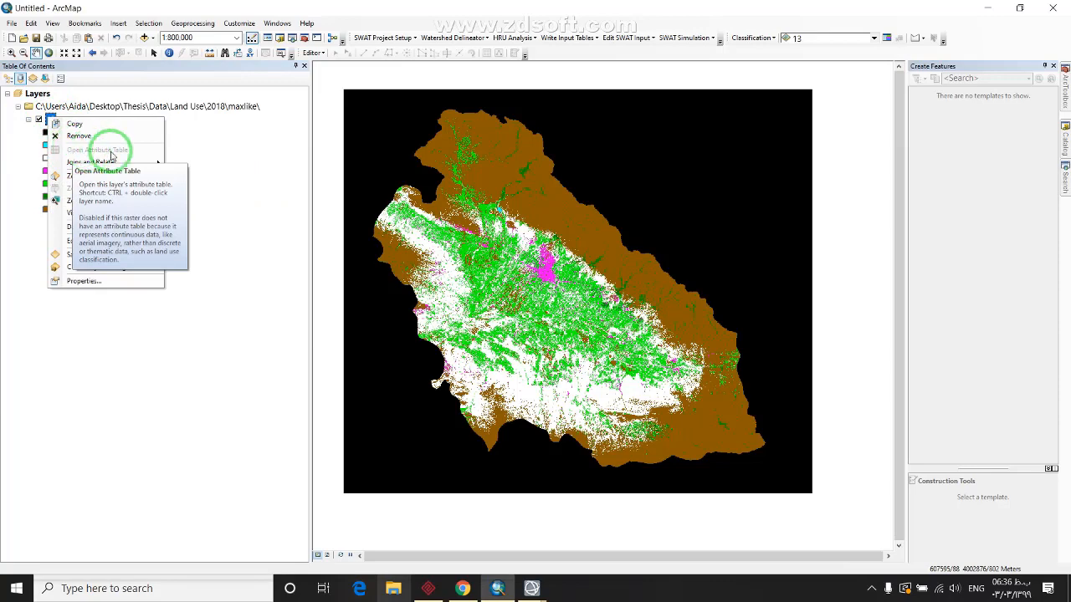
click(270, 148)
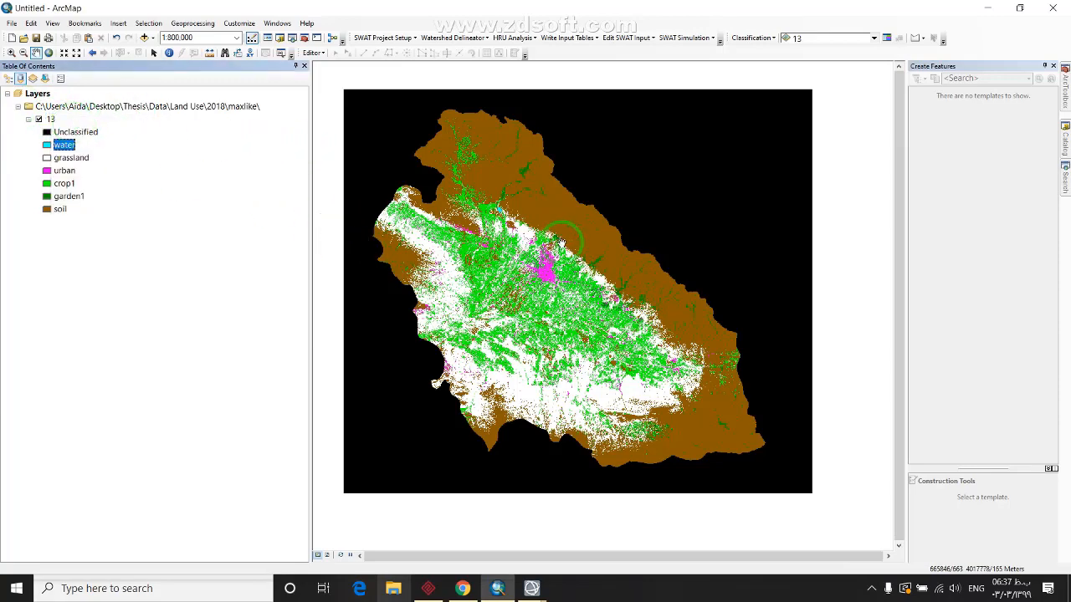
scroll(558, 243, up, 1)
click(1052, 124)
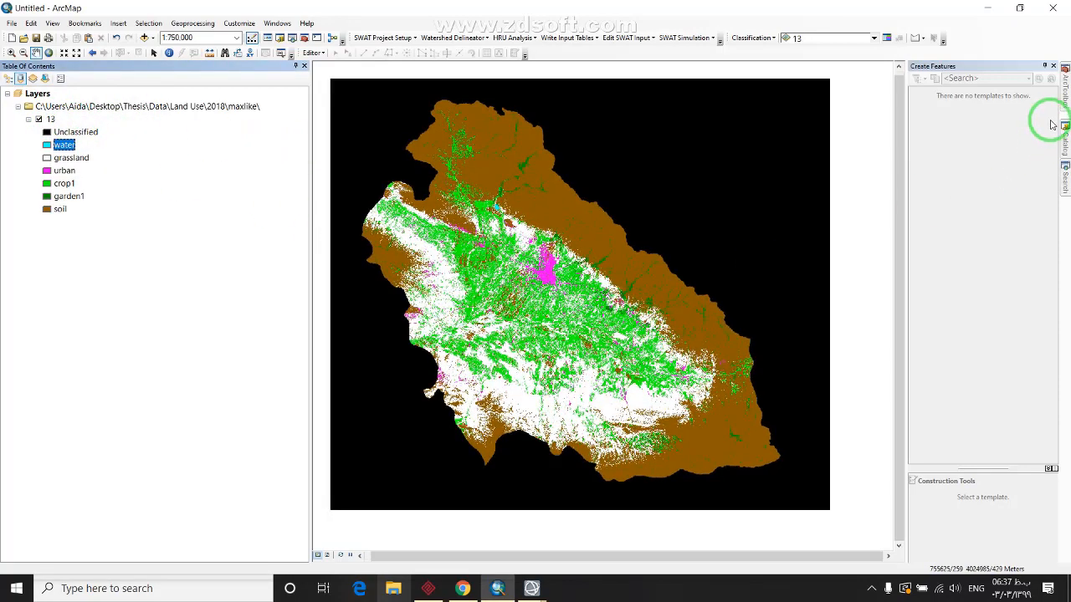
click(1065, 179)
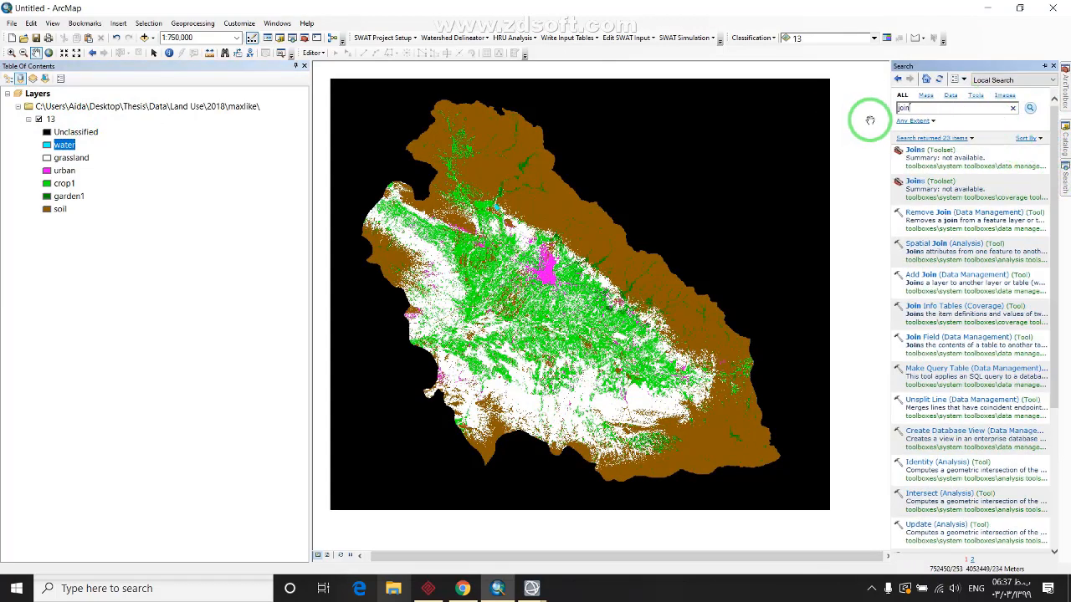
Search 'raster to polygon', open the Raster to Polygon tool and set input raster 13
click(930, 110)
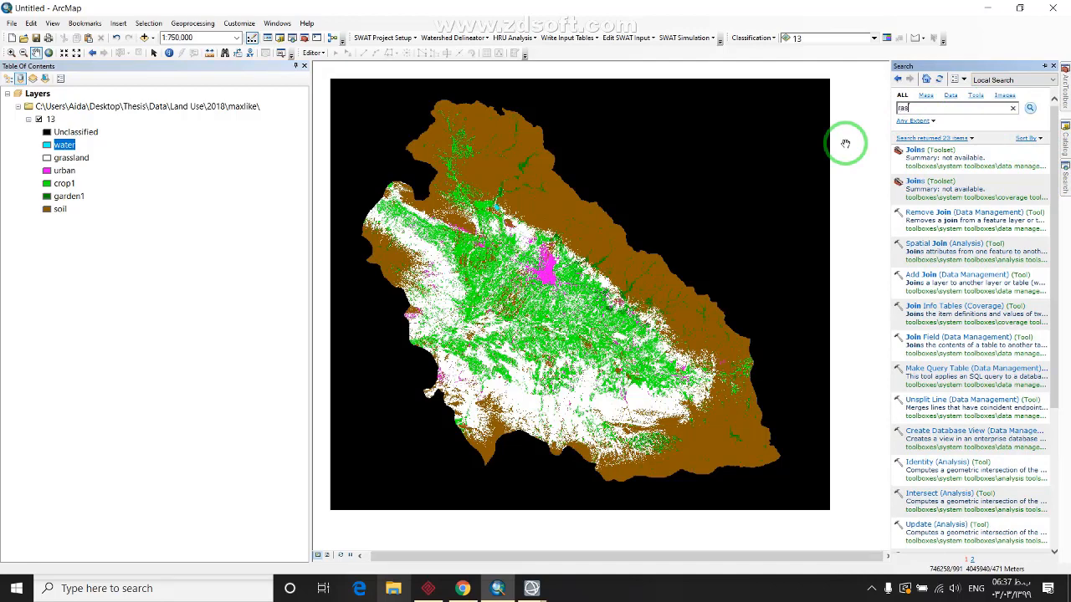
text(raster to )
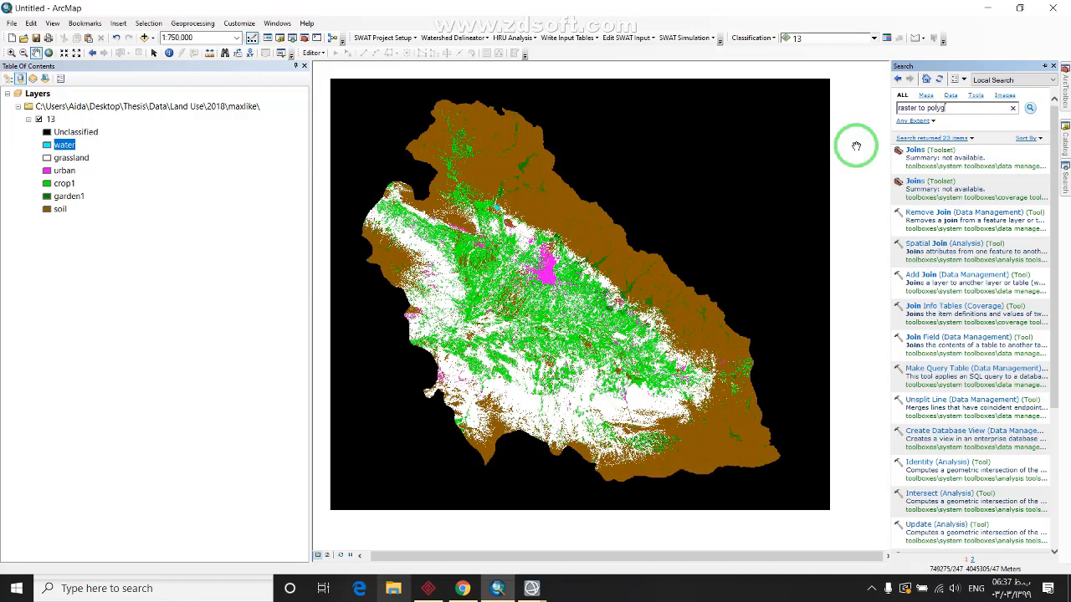
text(polygone)
key(Return)
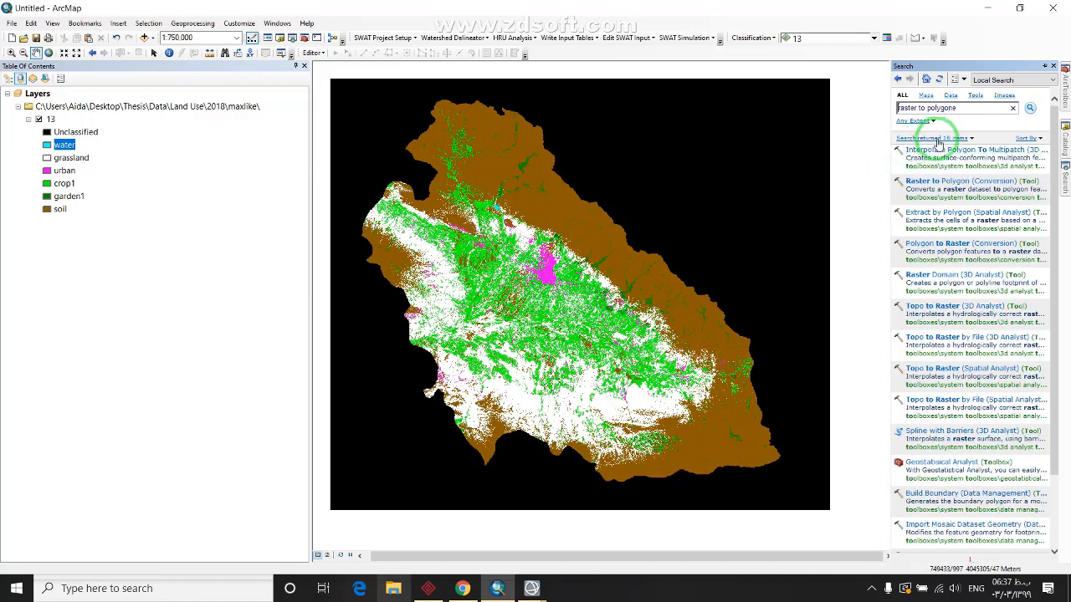
click(953, 192)
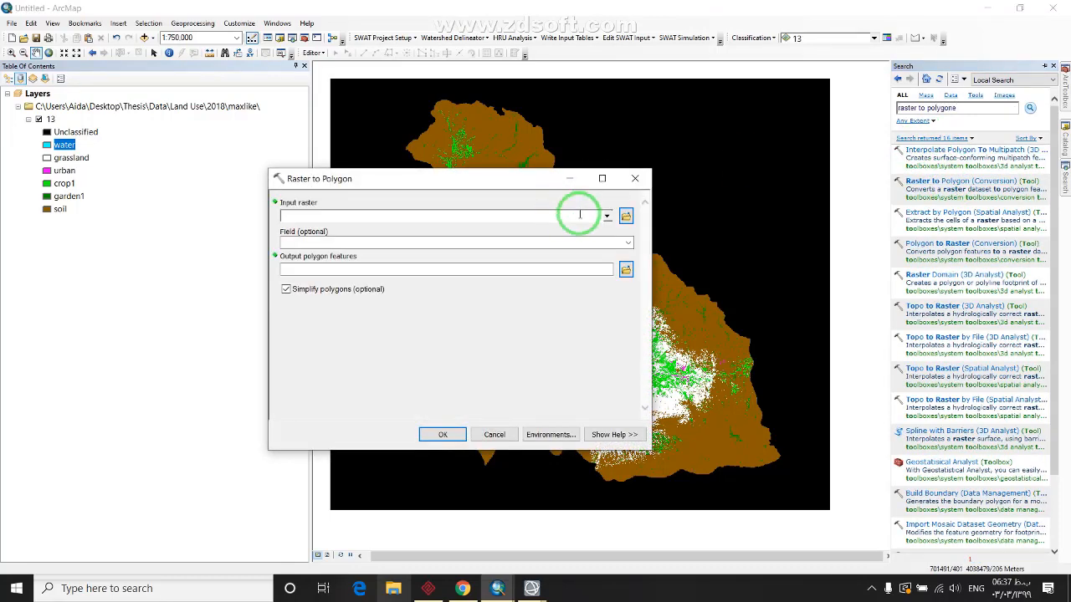
click(607, 217)
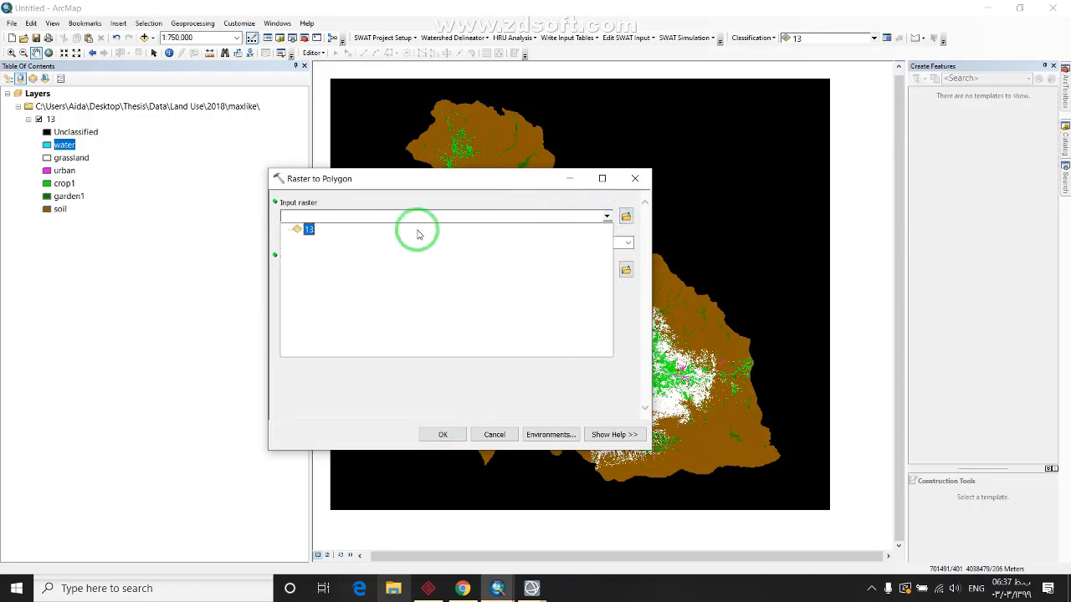
click(310, 226)
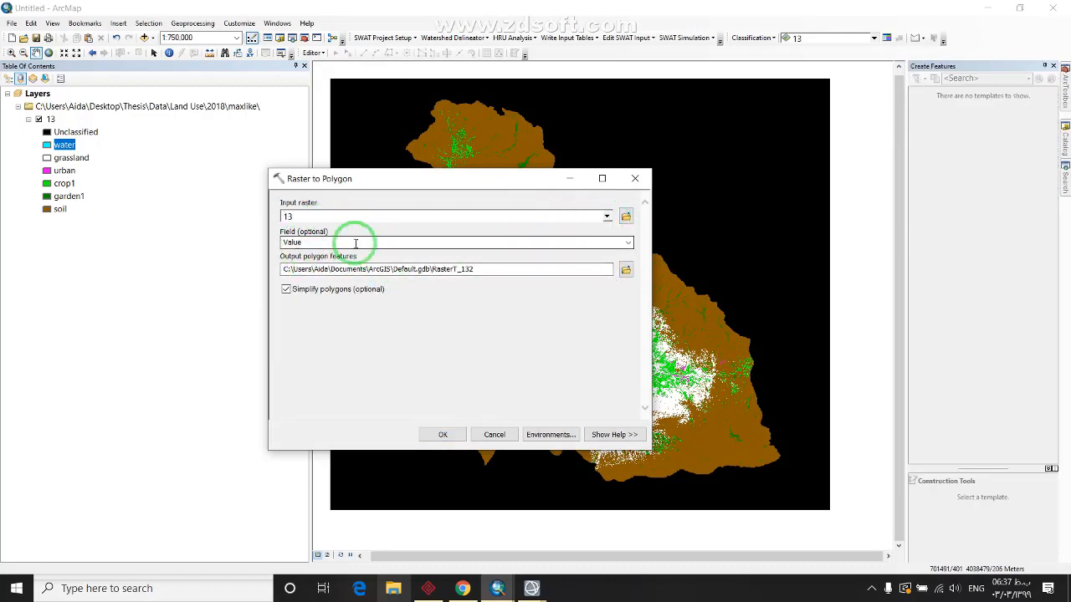
Save the output as 13 in a new images\polytoraster folder and run the conversion
click(623, 271)
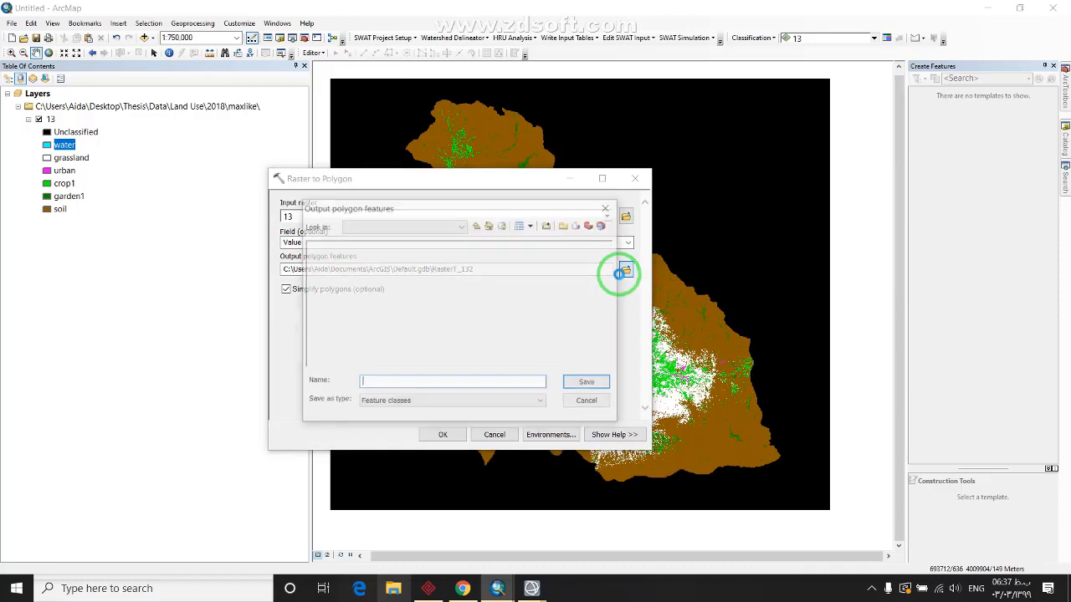
click(475, 225)
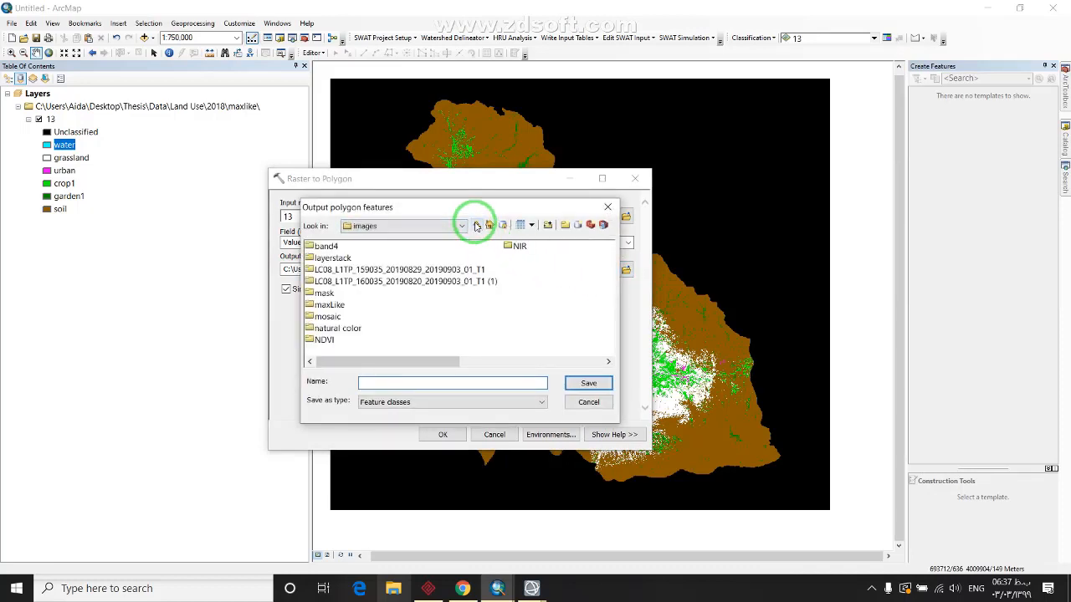
click(475, 225)
double_click(328, 270)
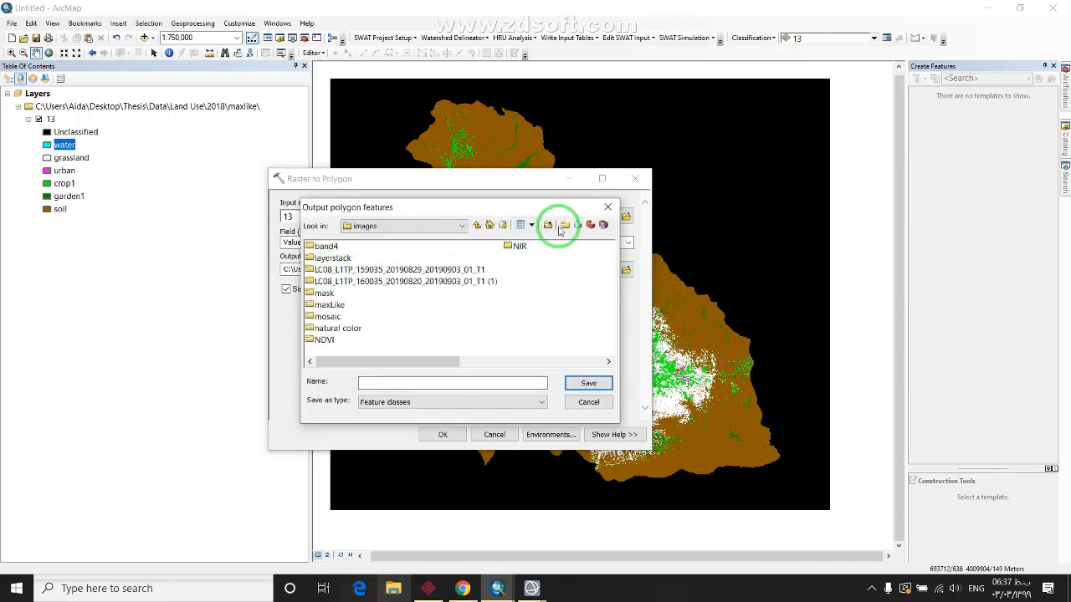
click(548, 225)
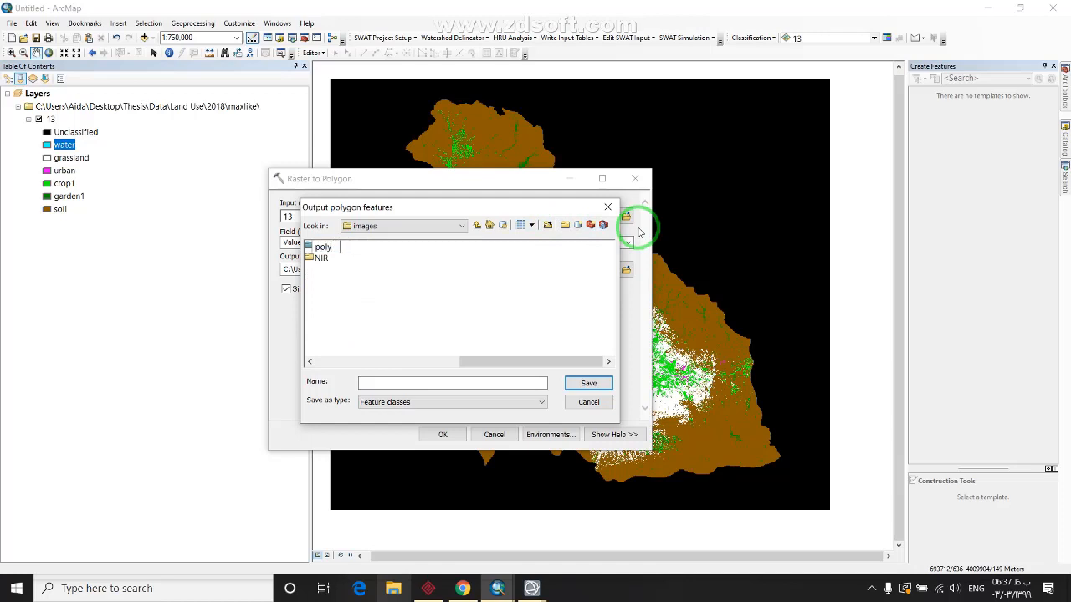
key(Return)
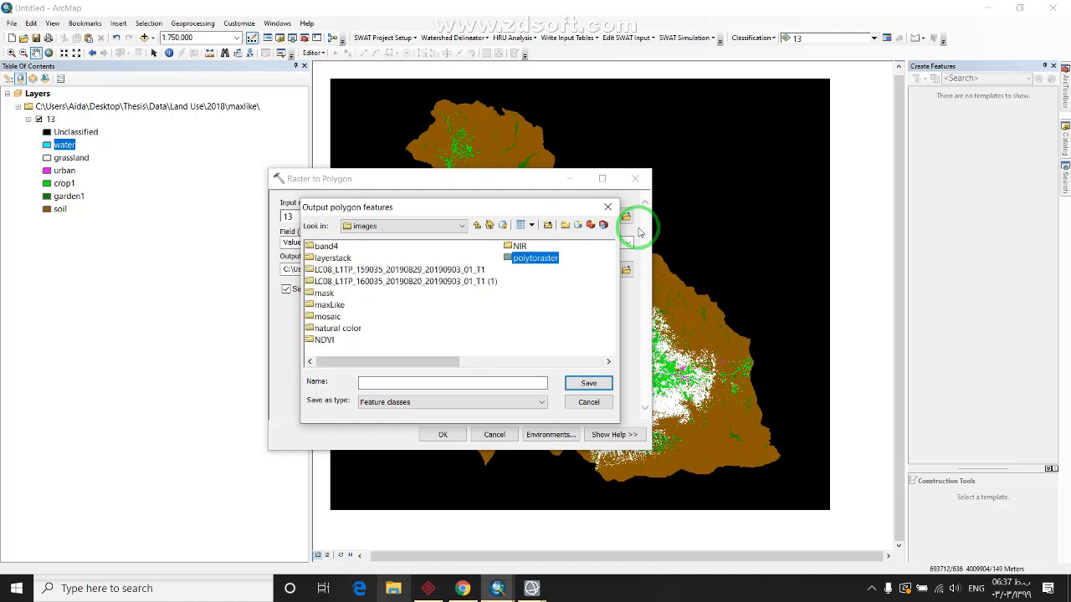
double_click(536, 258)
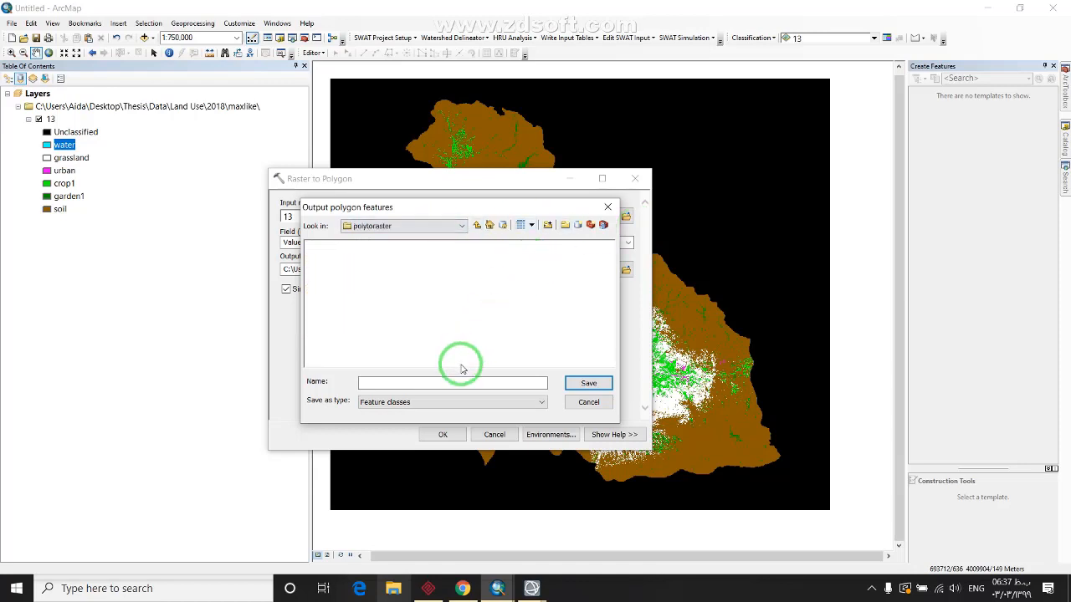
click(433, 383)
text(13)
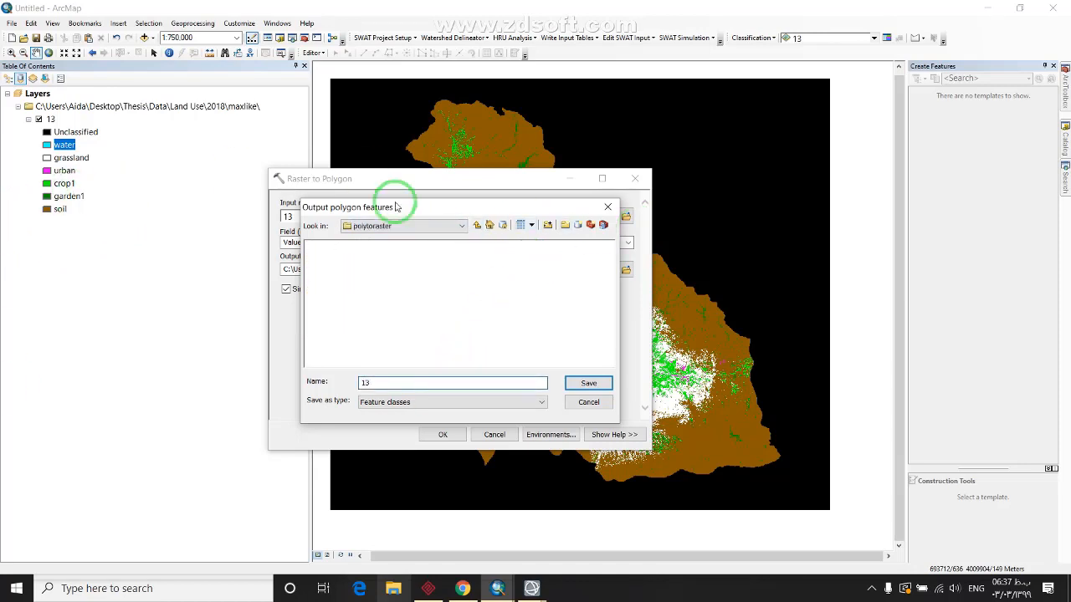
click(588, 383)
click(444, 434)
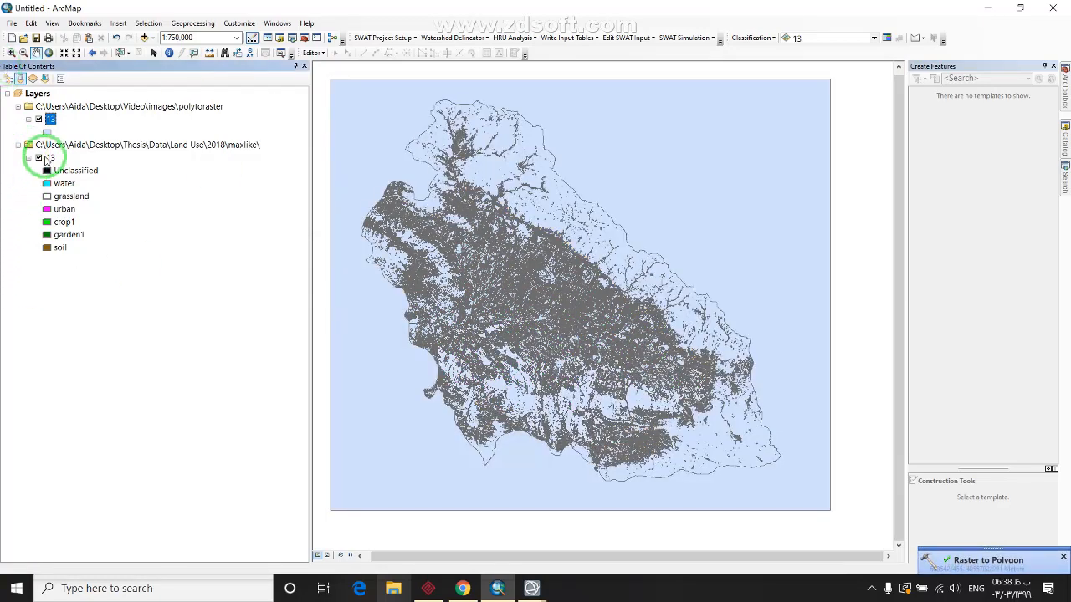
Hide the land-use raster and open polygon layer 13's attribute table, repositioning the window
click(38, 158)
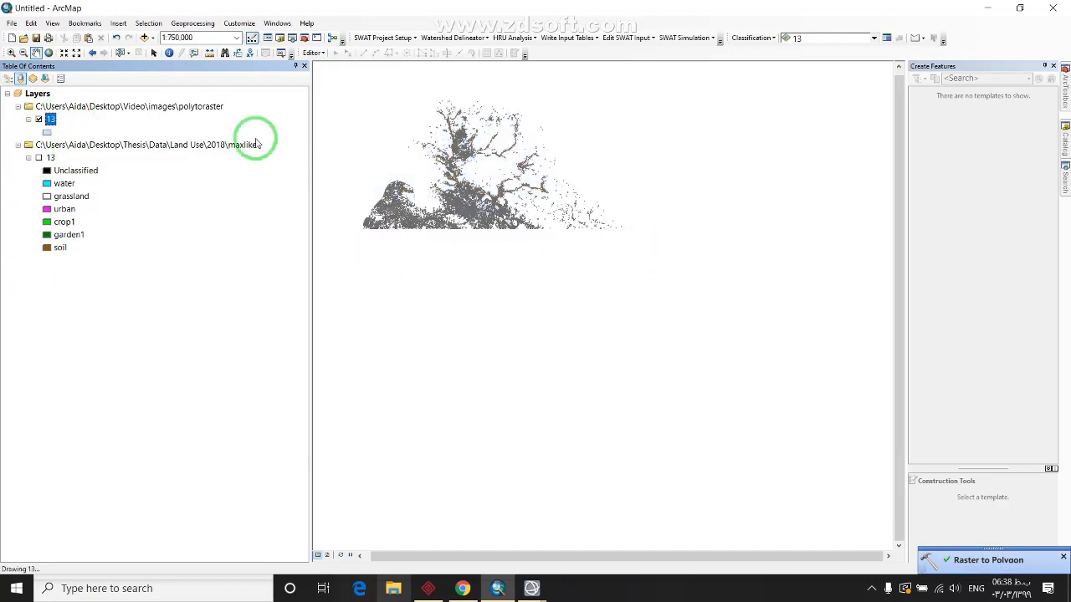
right_click(55, 121)
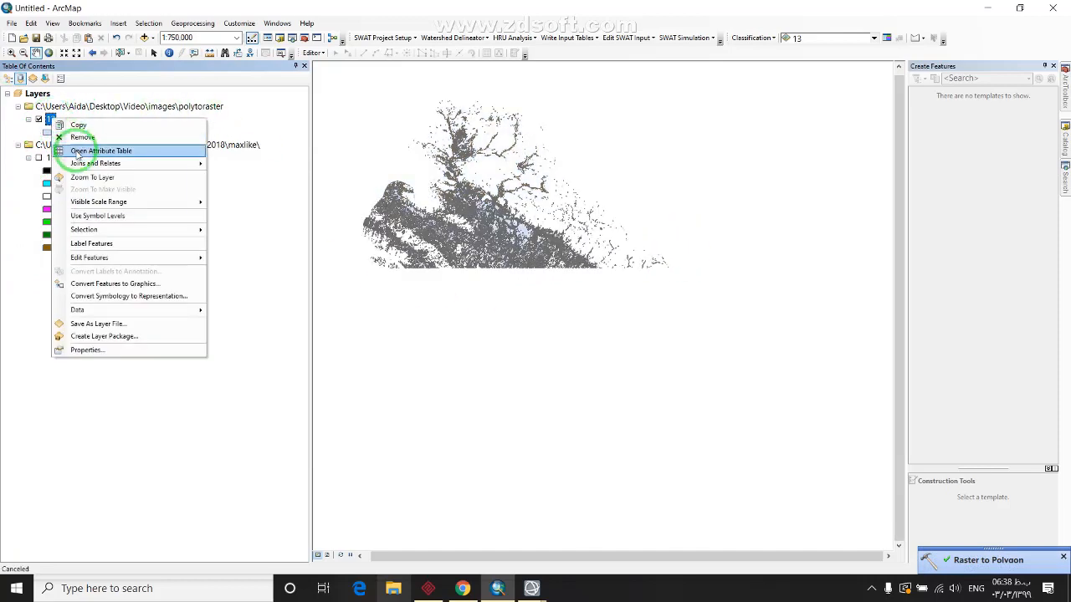
click(75, 148)
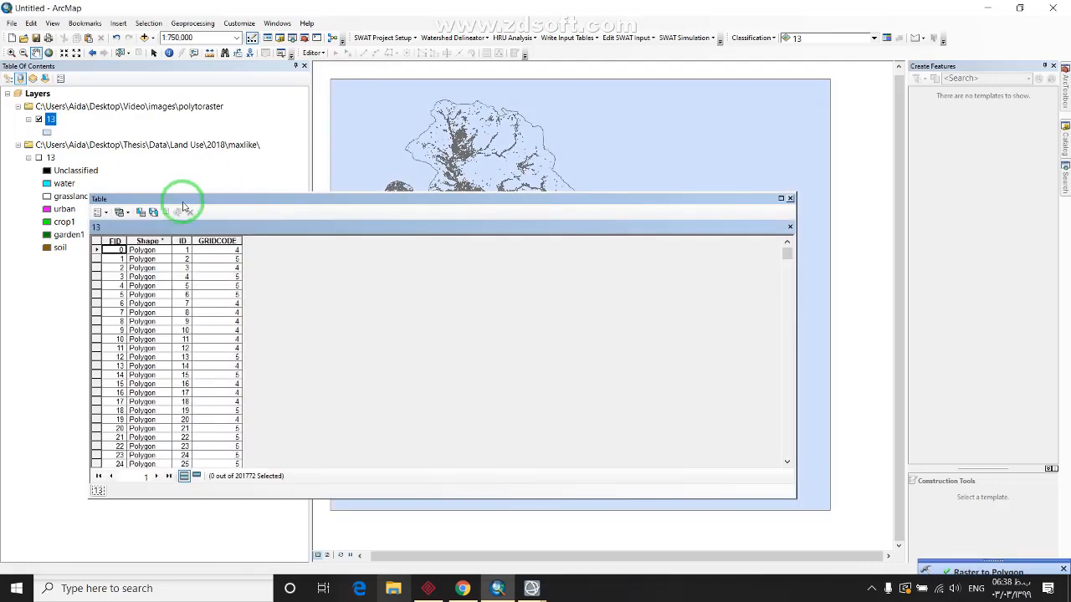
scroll(210, 270, down, 4)
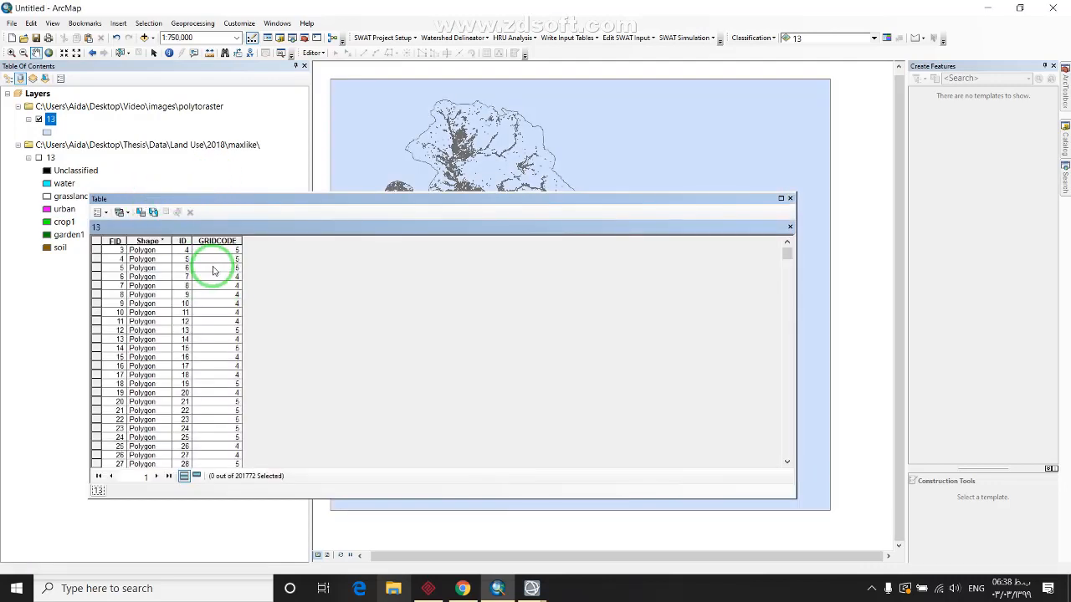
scroll(197, 312, down, 6)
mouse_move(787, 255)
mouse_down()
mouse_move(776, 466)
mouse_move(783, 241)
mouse_up()
click(212, 261)
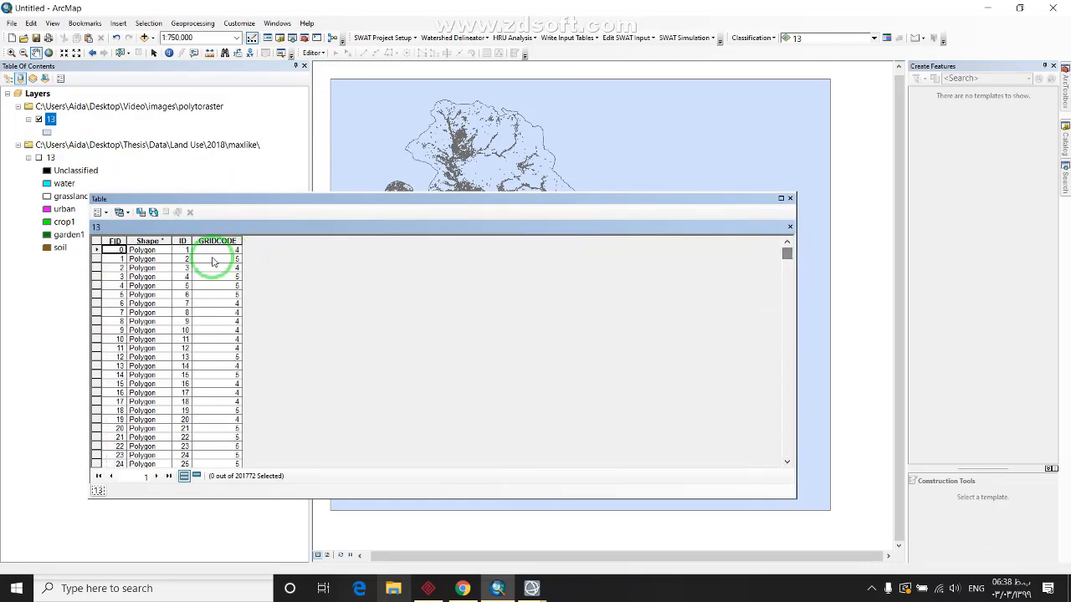
drag(363, 200, 360, 228)
click(181, 286)
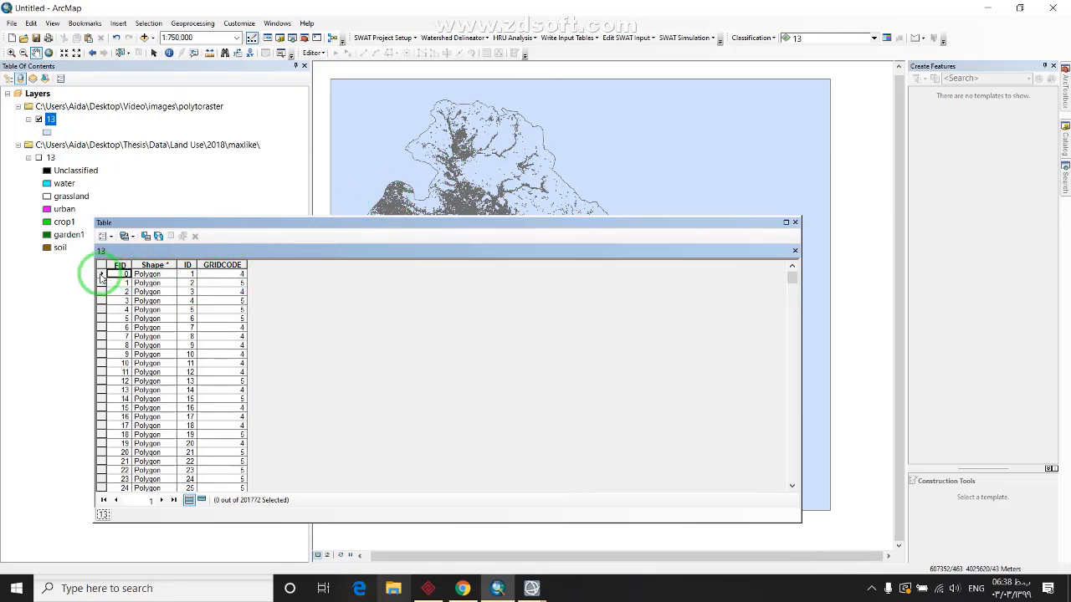
Inspect GRIDCODE values for records FID 0 through 9, then close the table
click(101, 276)
click(101, 285)
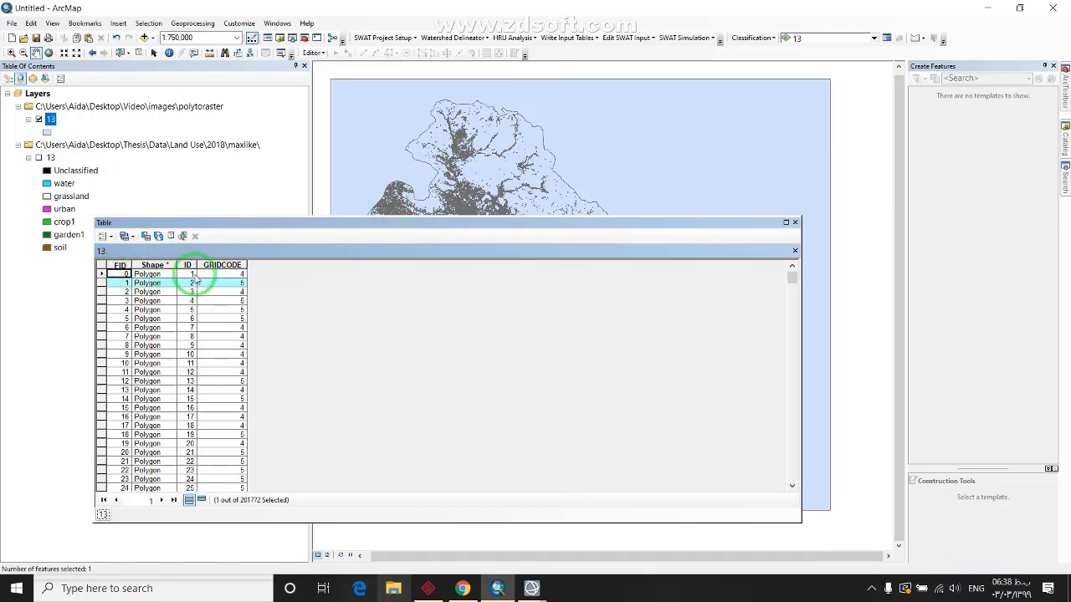
click(237, 275)
click(238, 292)
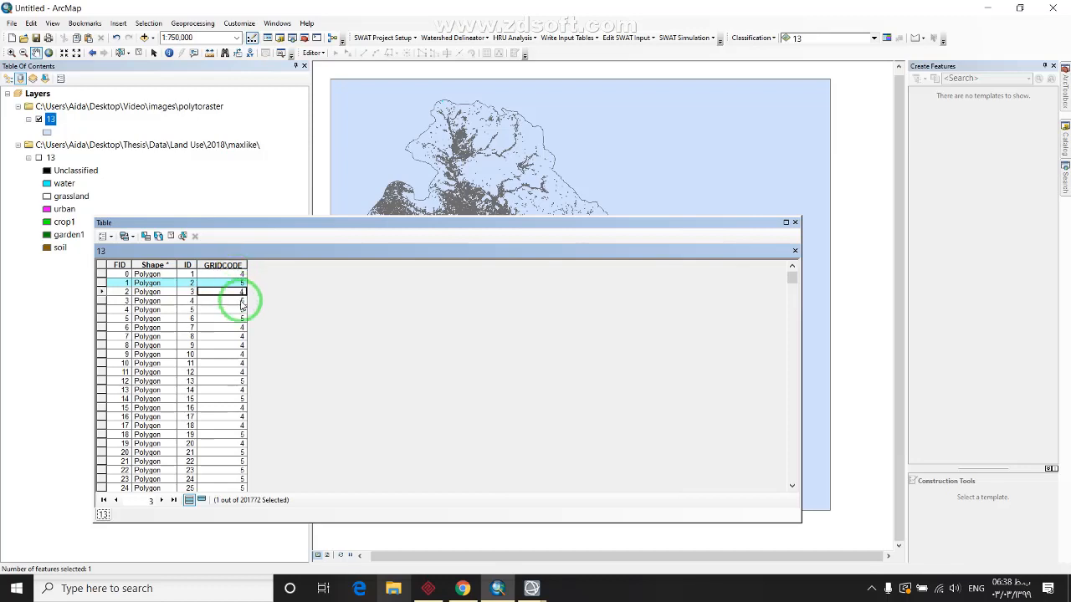
click(232, 328)
click(236, 354)
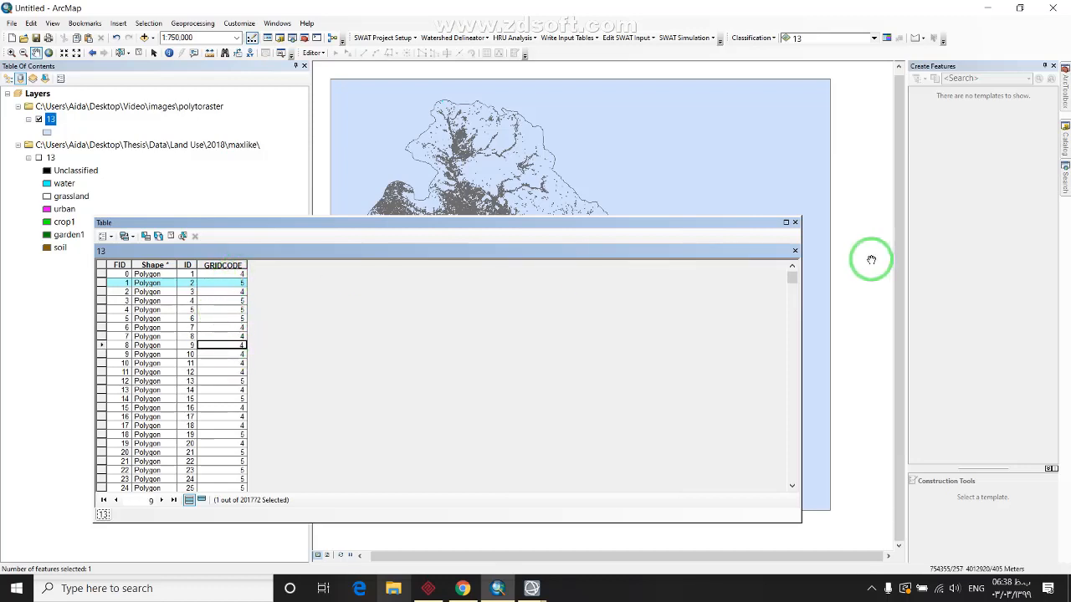
click(794, 223)
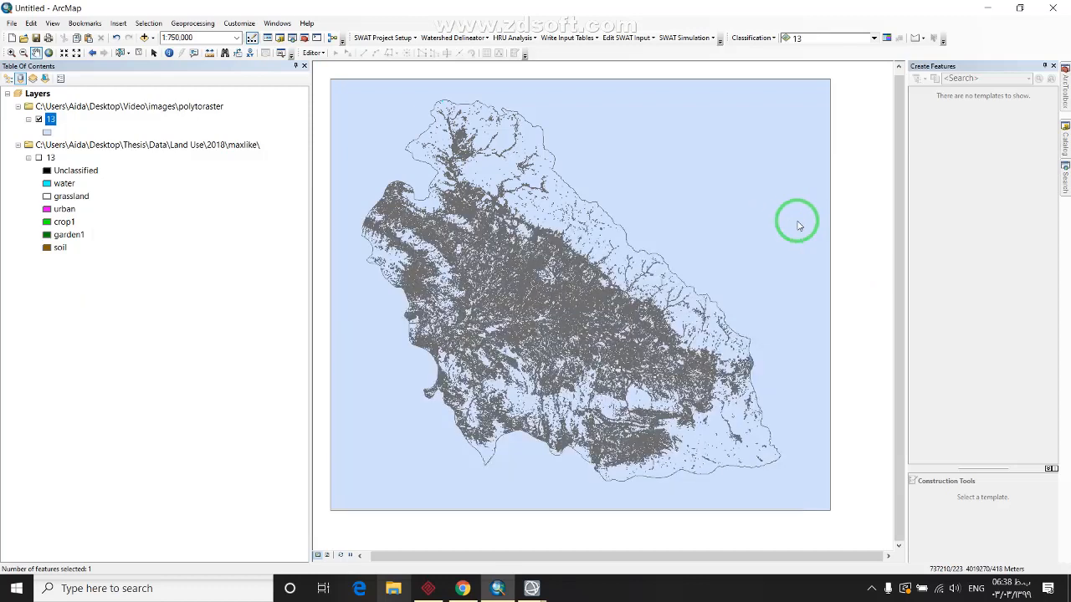
Open Geoprocessing > Dissolve with input layer 13 and output dissolve in polytoraster
click(269, 25)
mouse_move(256, 28)
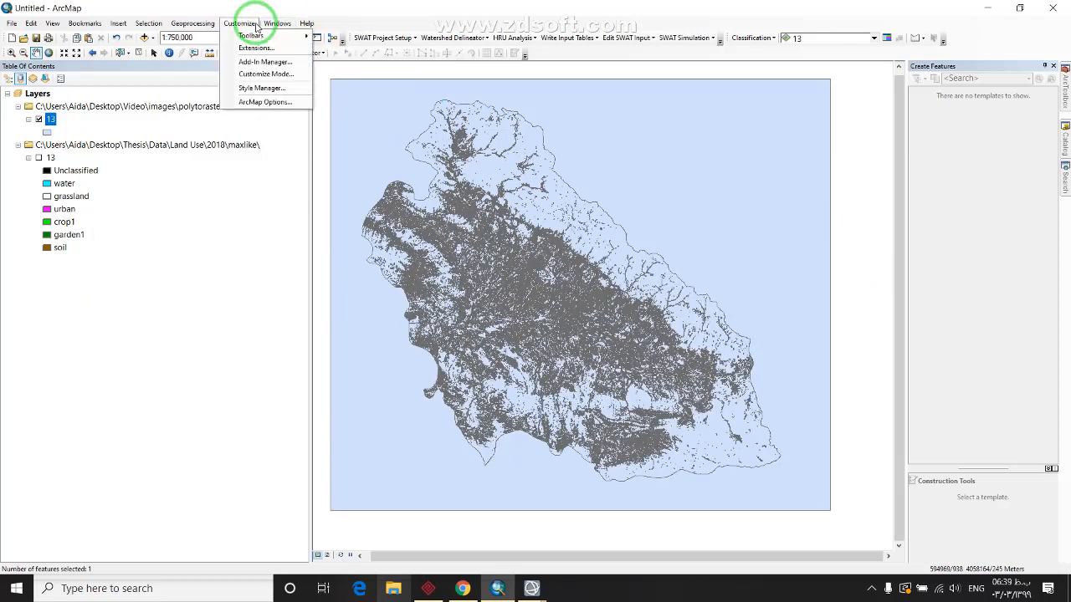
mouse_move(207, 28)
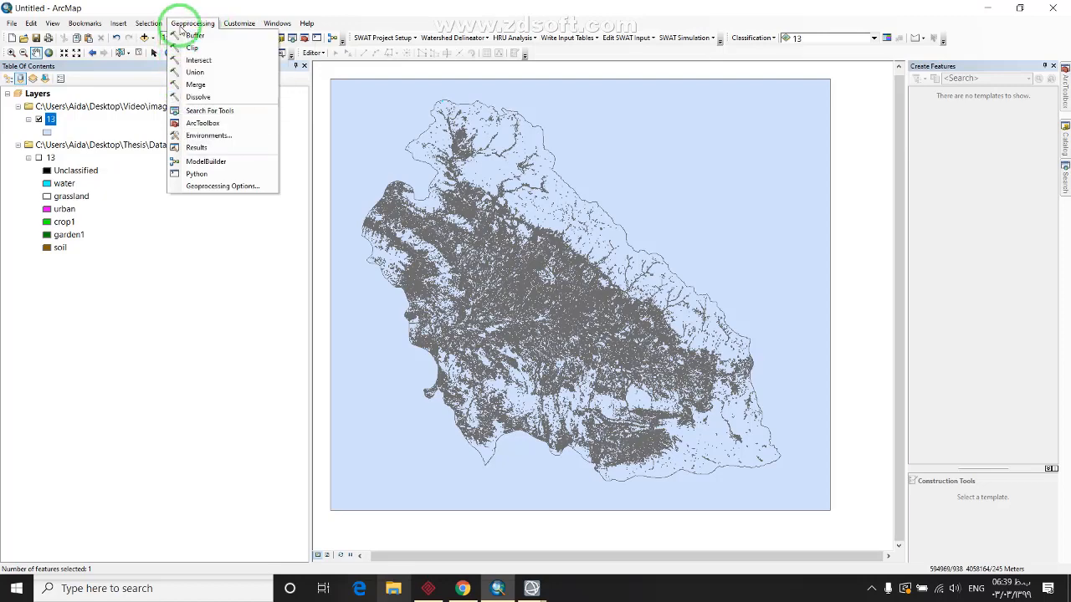
click(198, 97)
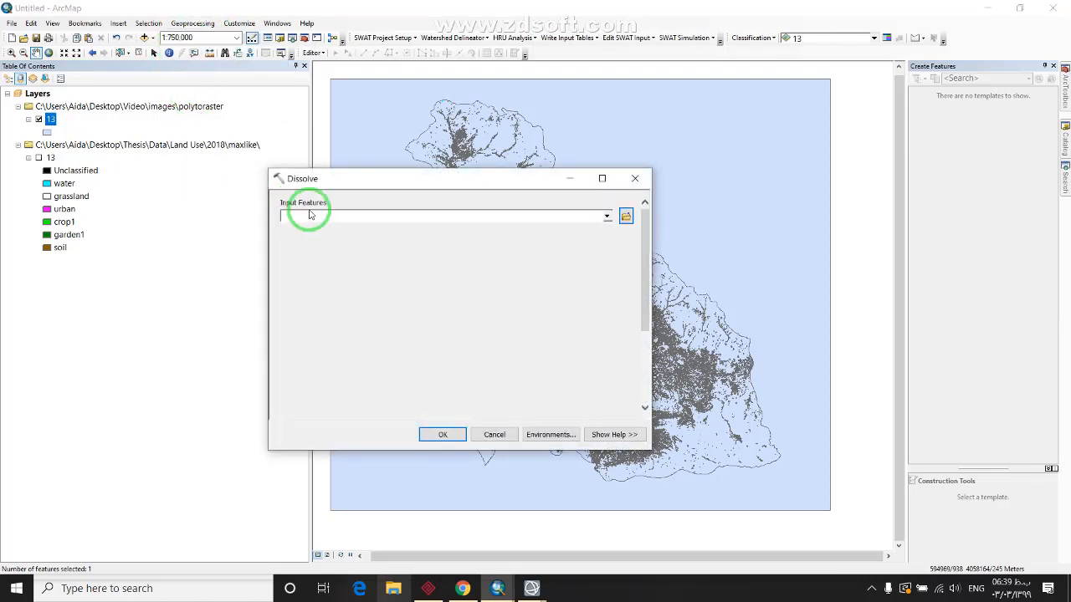
click(606, 218)
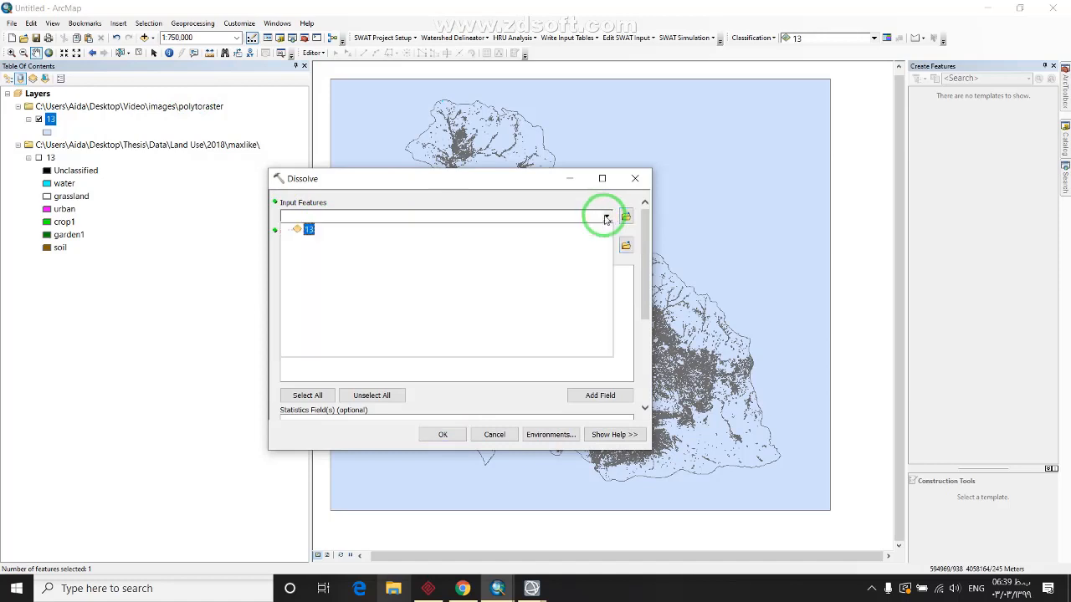
click(310, 227)
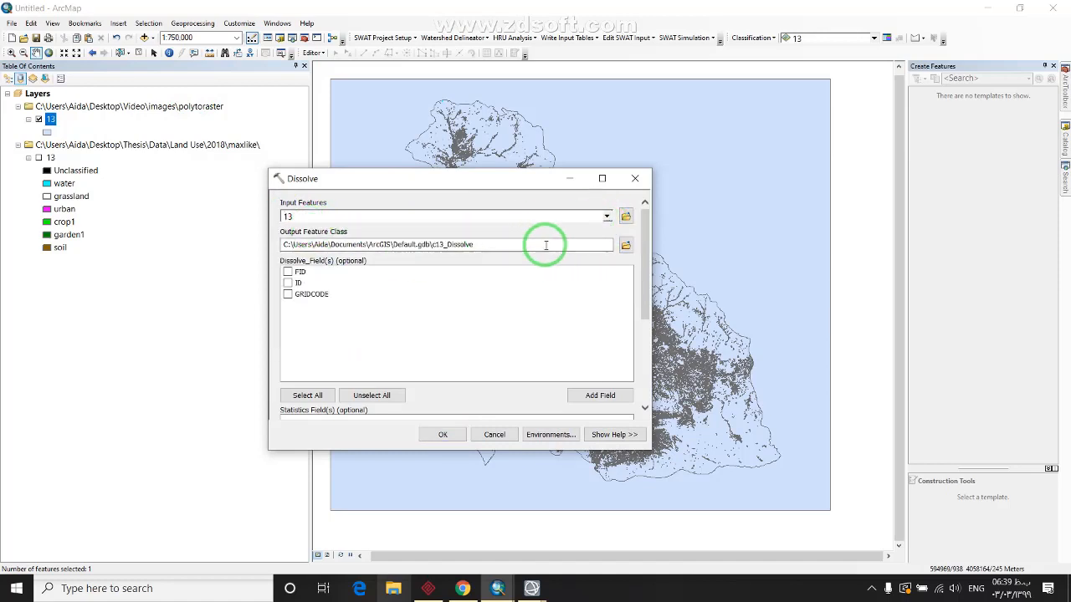
click(626, 244)
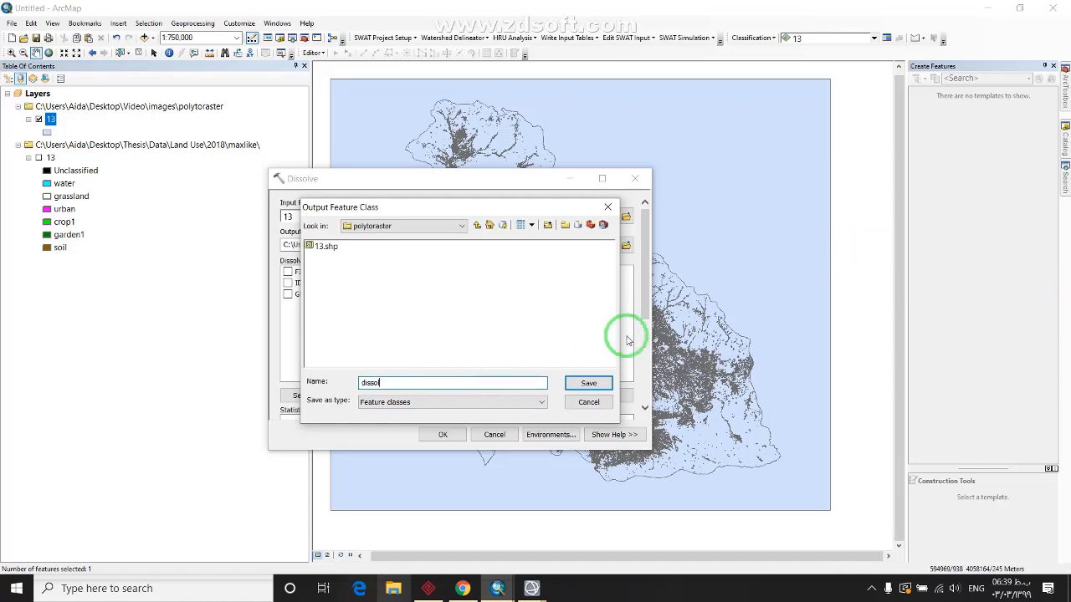
text(ve)
click(587, 383)
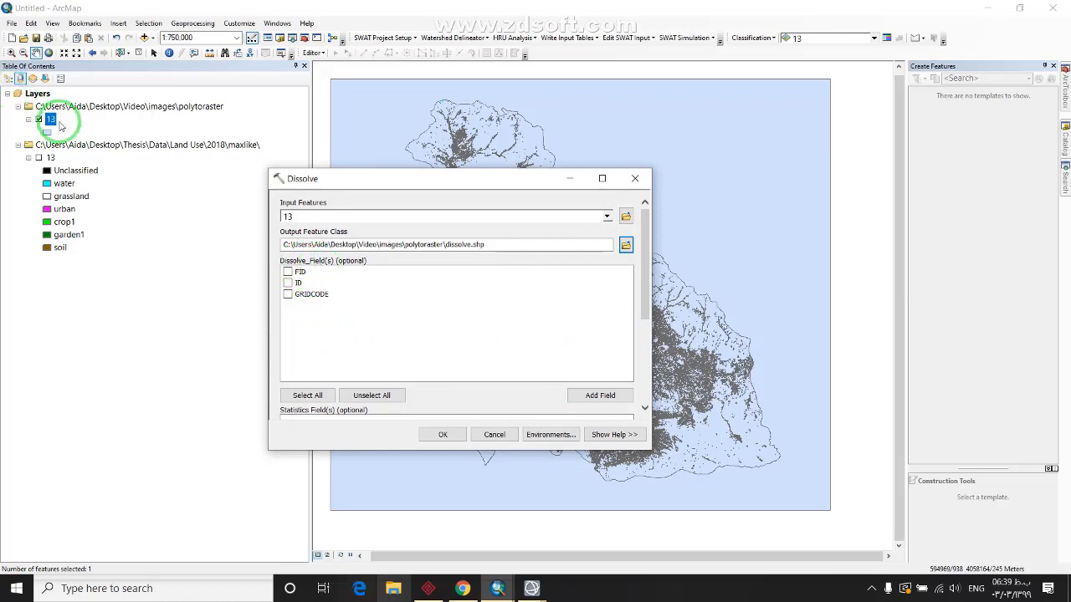
Confirm the GRIDCODE field in layer 13's table, set GRIDCODE as dissolve field, and run
right_click(52, 120)
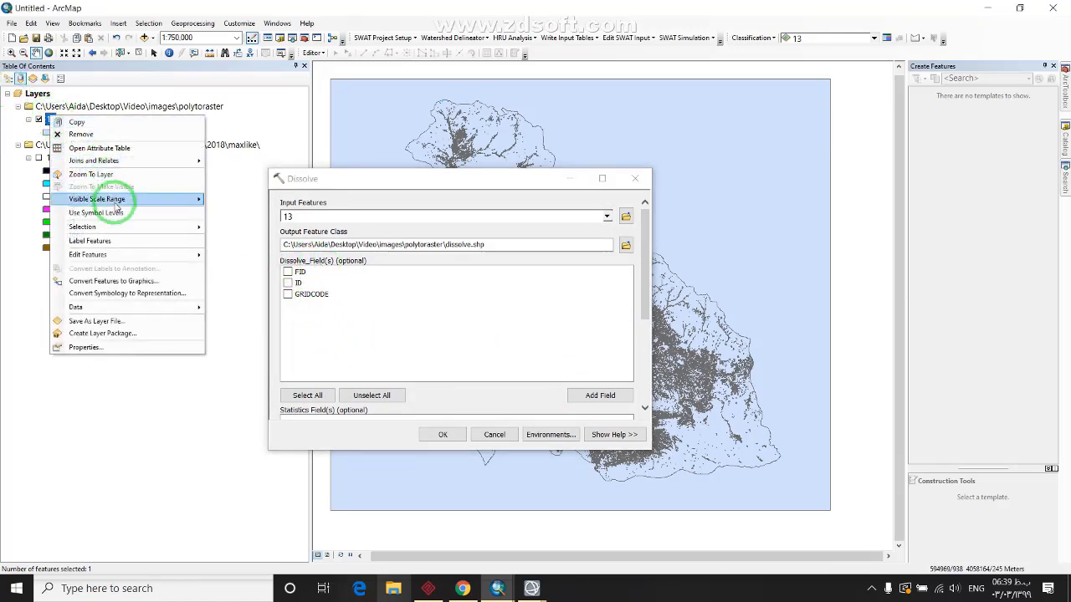
click(113, 149)
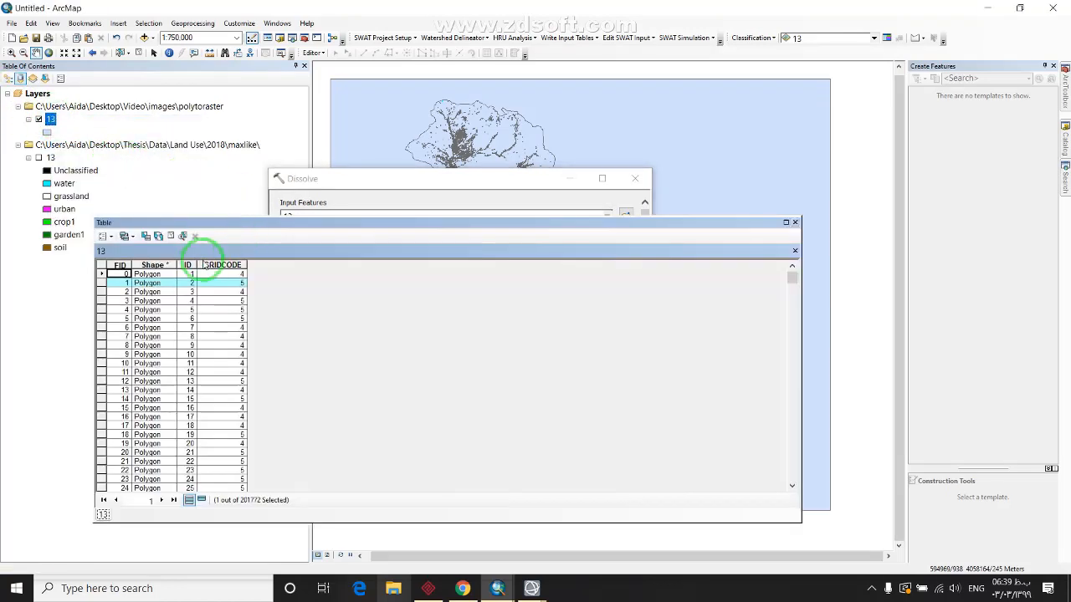
click(221, 265)
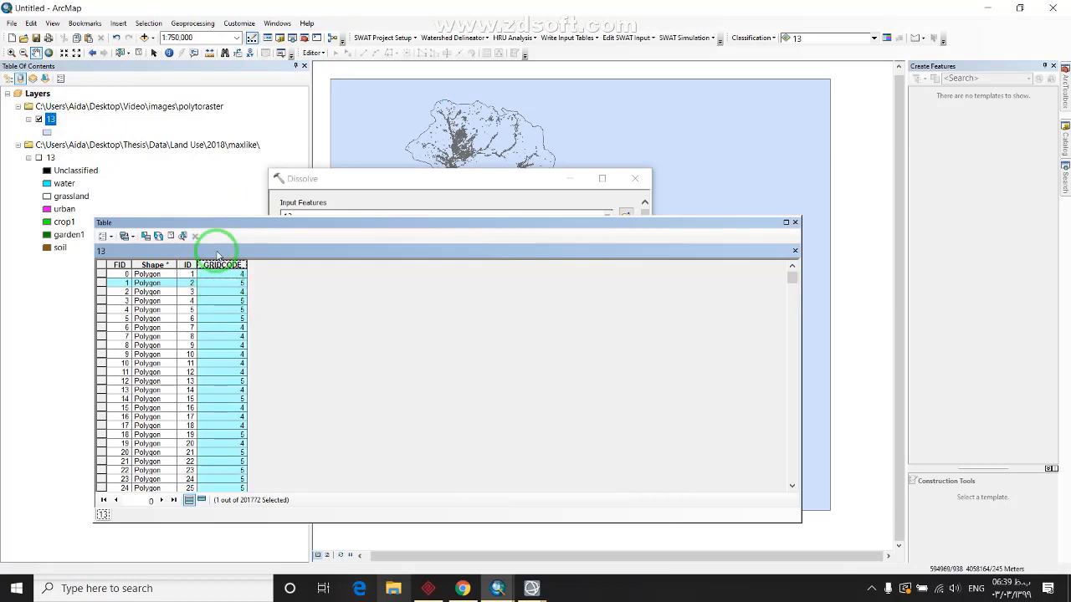
click(795, 222)
click(300, 294)
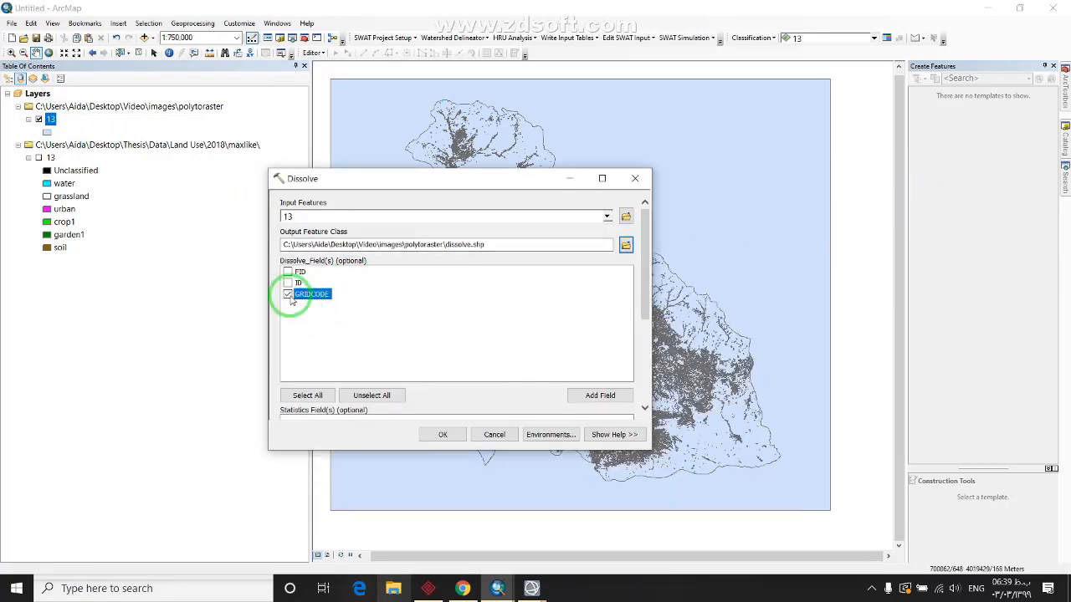
scroll(636, 354, down, 3)
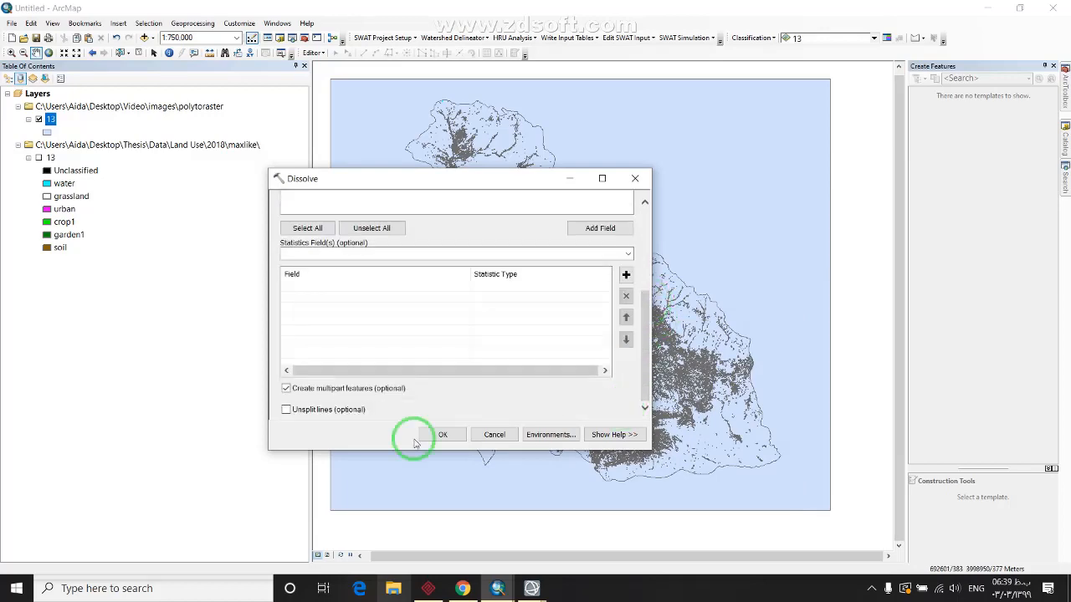
click(428, 435)
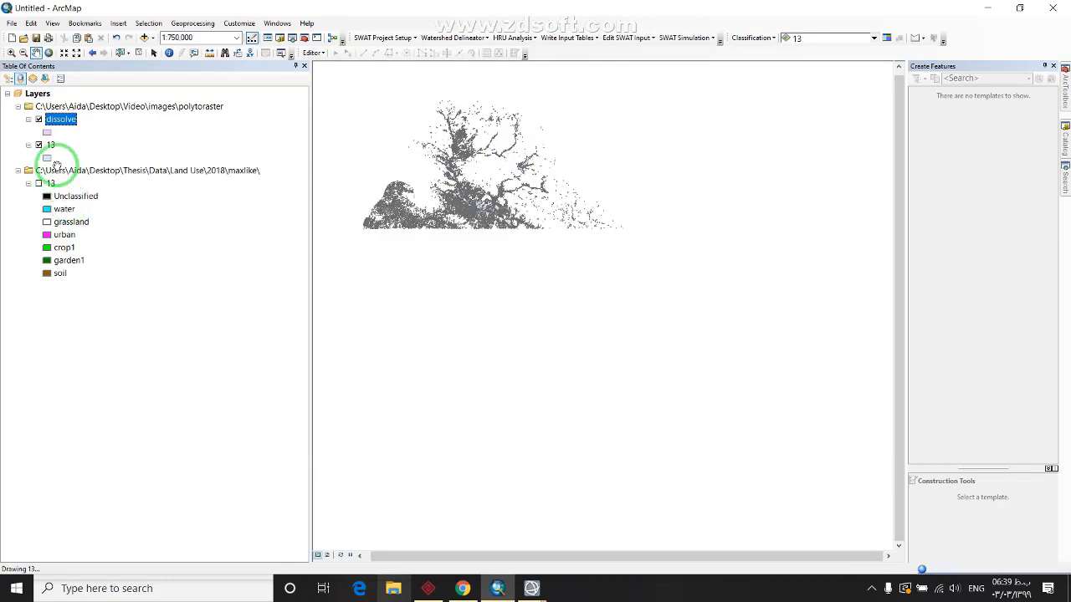
Hide the original 13-polygon layer and open RasterT_133_Dissolve's attribute table
click(39, 144)
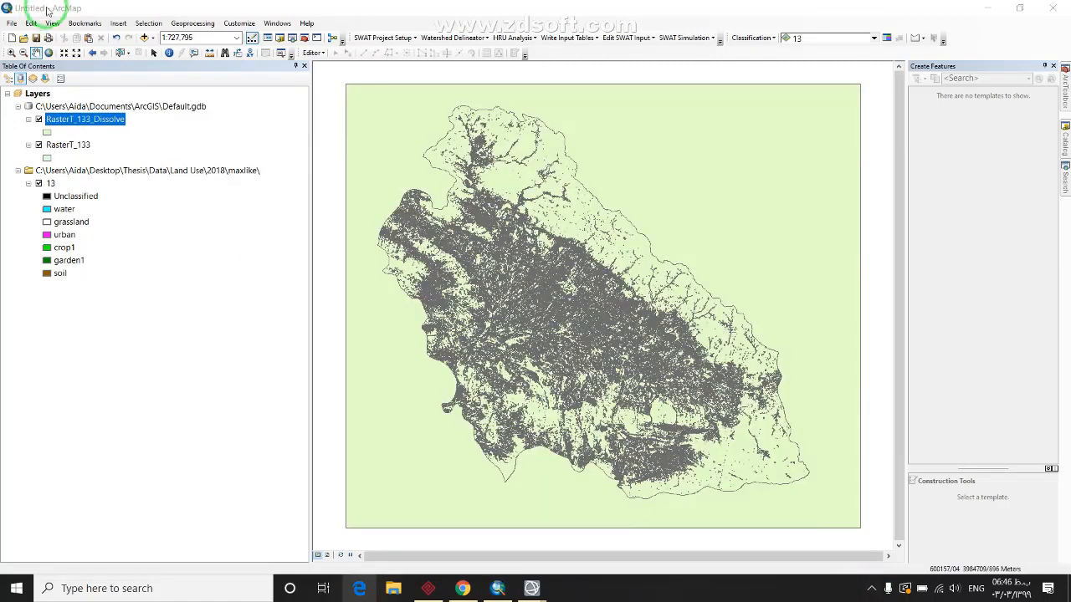
right_click(88, 119)
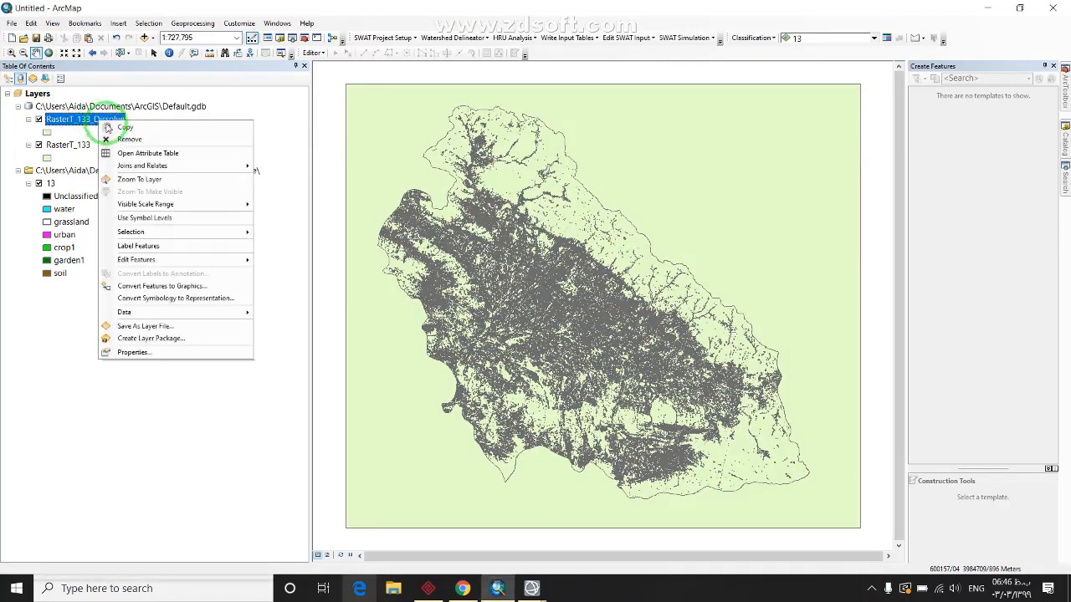
click(138, 156)
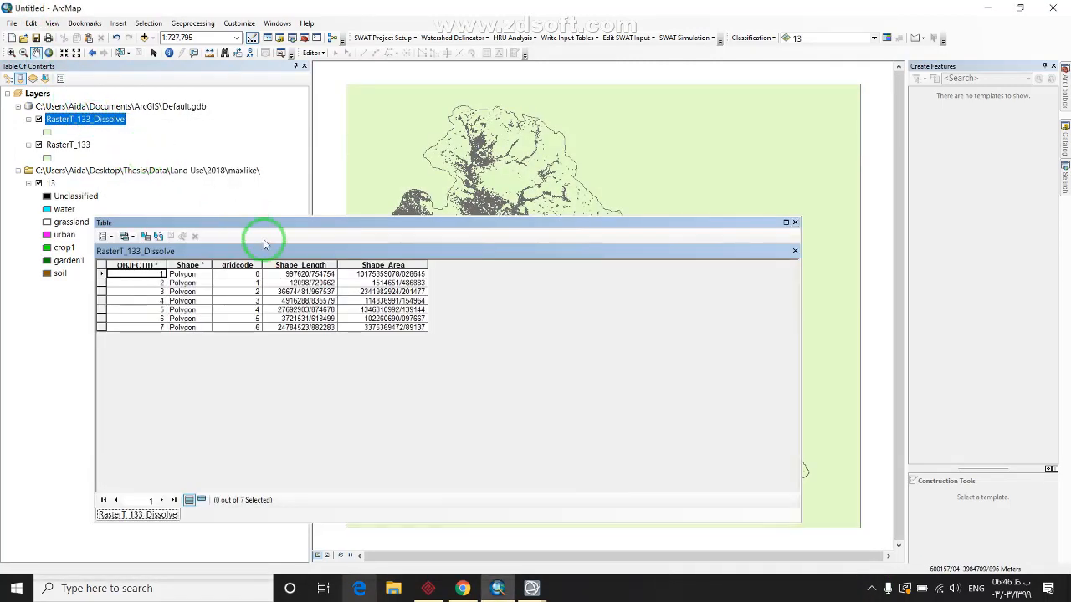
Review the seven records' gridcode values 0–6 and their Shape_Area, then close the table
click(159, 309)
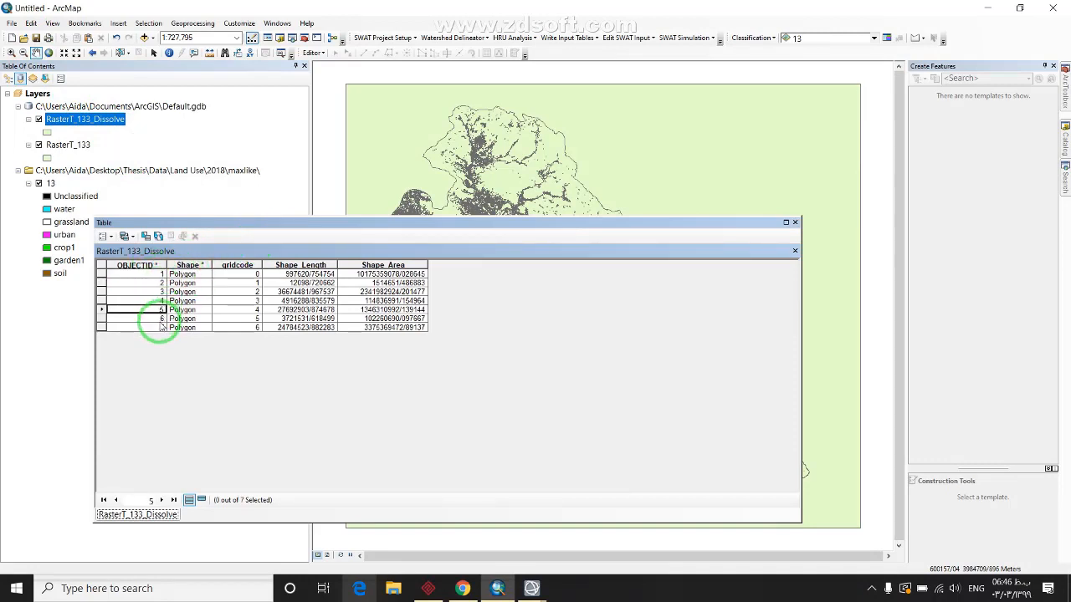
click(207, 276)
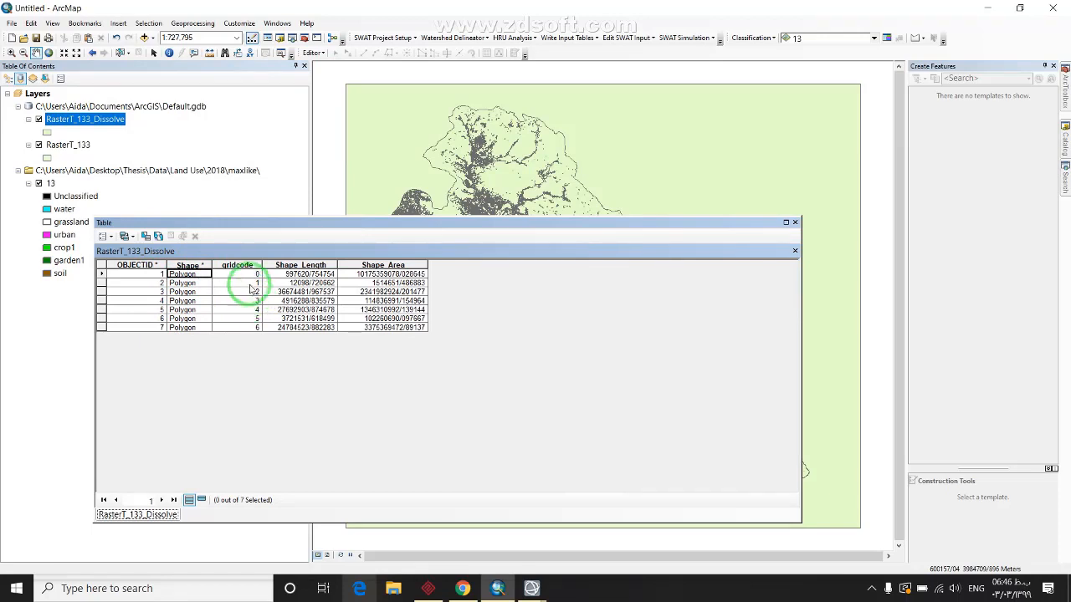
click(253, 275)
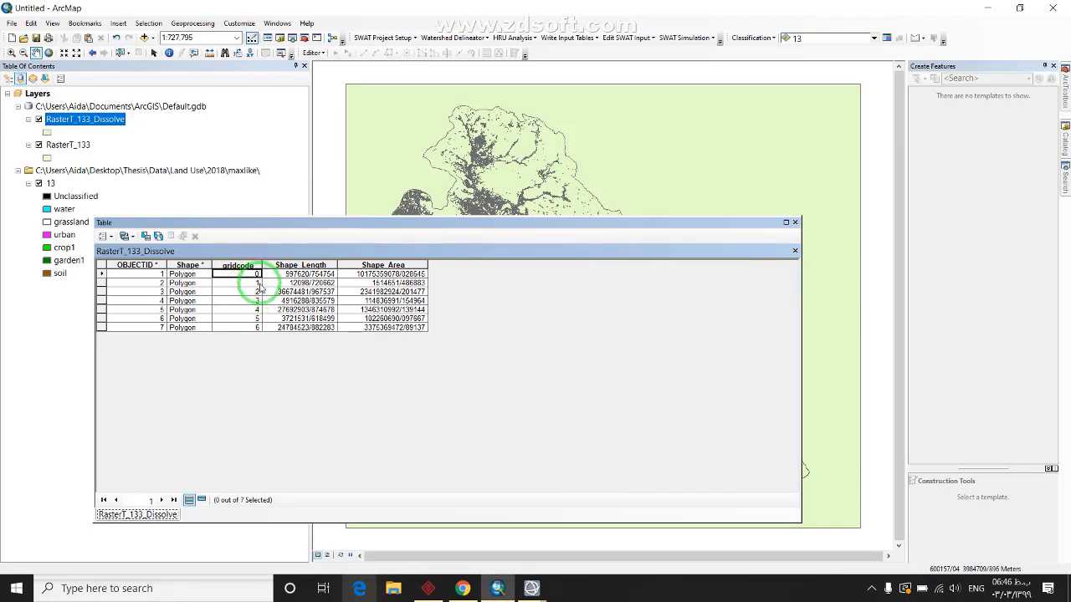
click(255, 283)
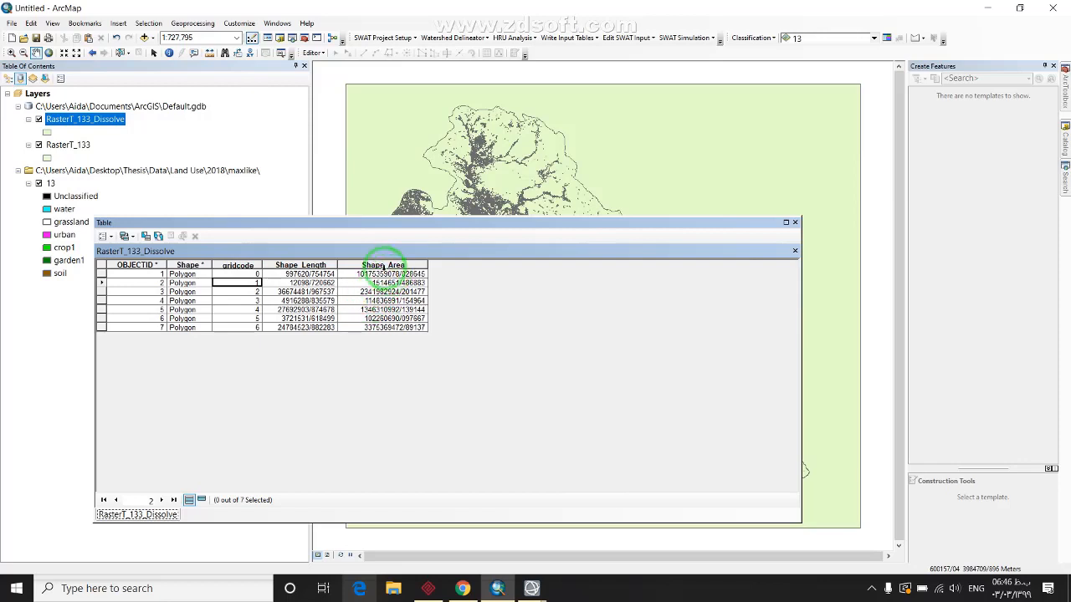
click(380, 265)
click(301, 309)
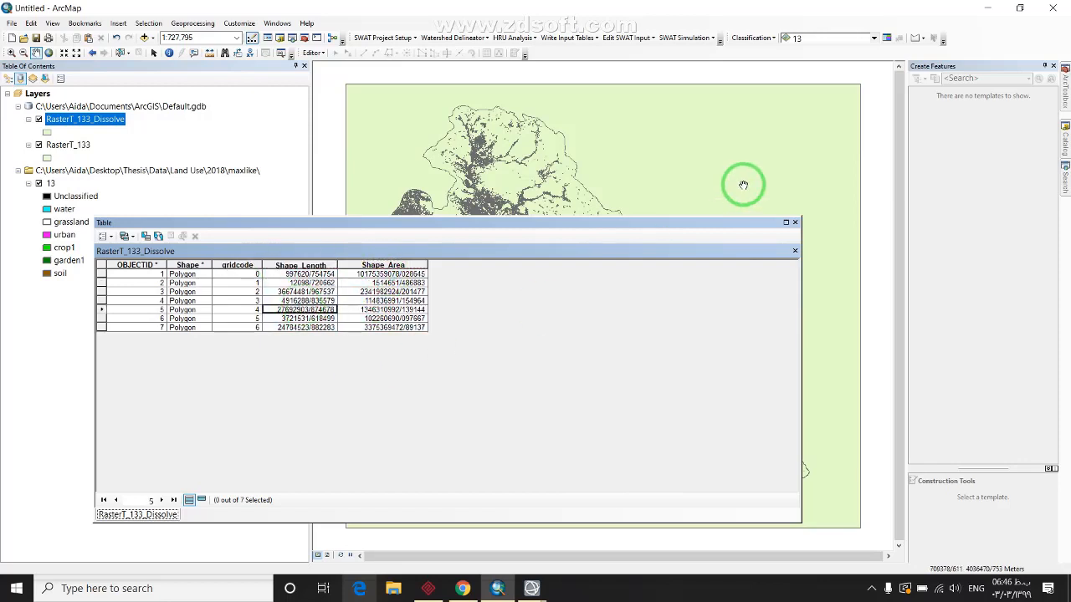
click(796, 222)
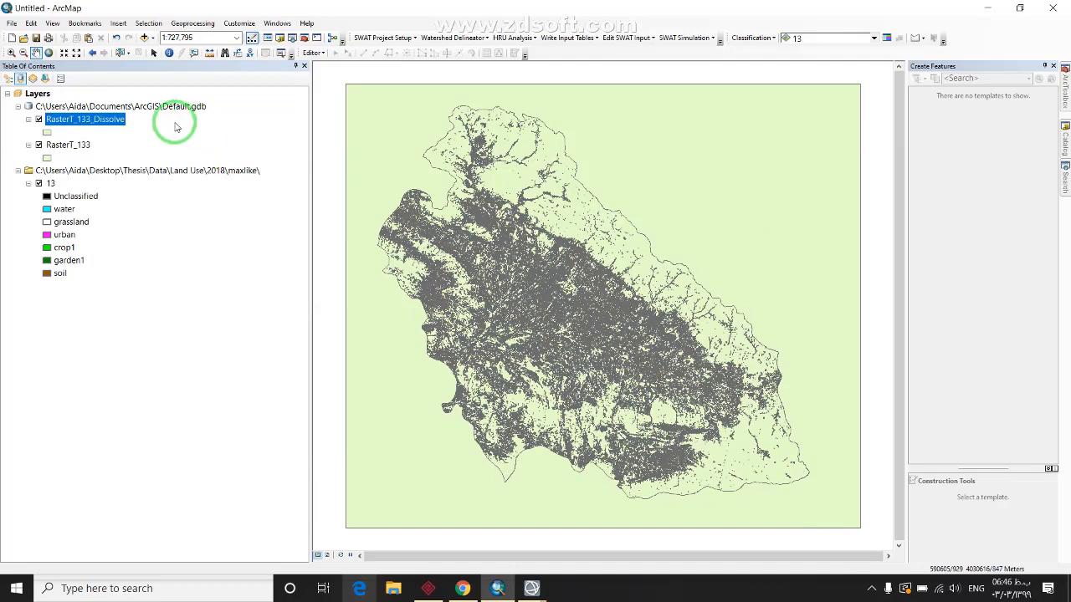
Search for 'polygon to raster' and launch the Polygon to Raster tool
click(1064, 177)
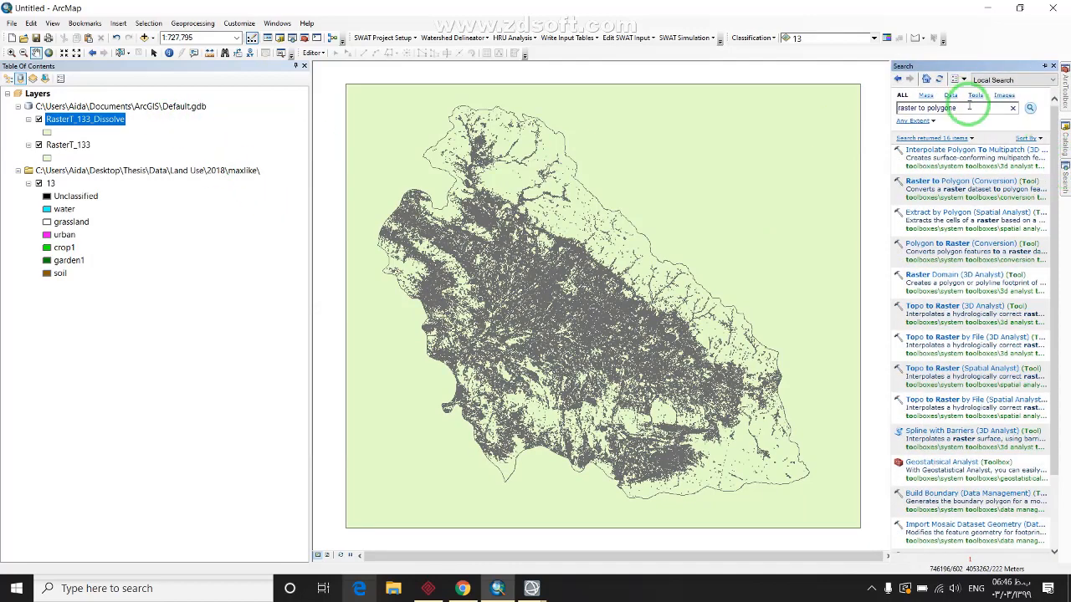
drag(957, 108, 853, 107)
text(polygon to raster)
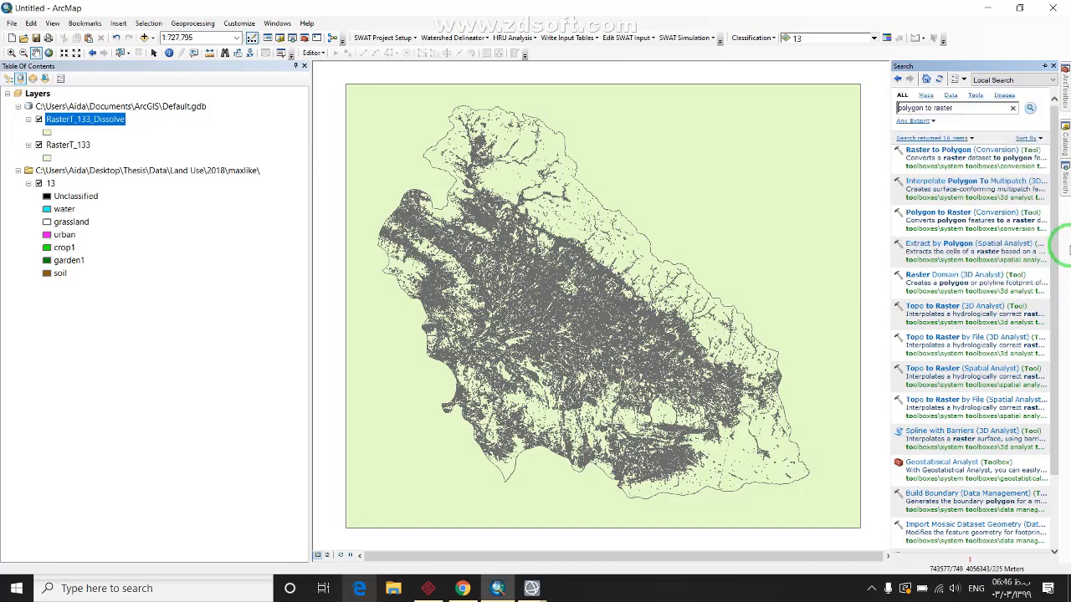
click(954, 214)
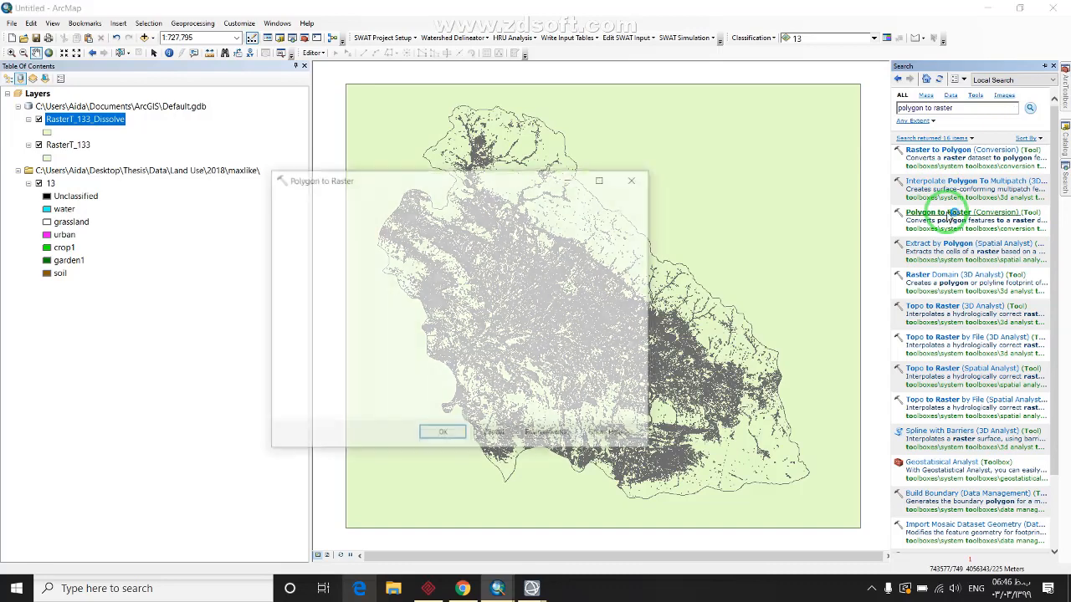
Rasterize RasterT_133_Dissolve by OBJECTID at cell size 490 into RasterT_133_Dissolve_Polygon
click(606, 217)
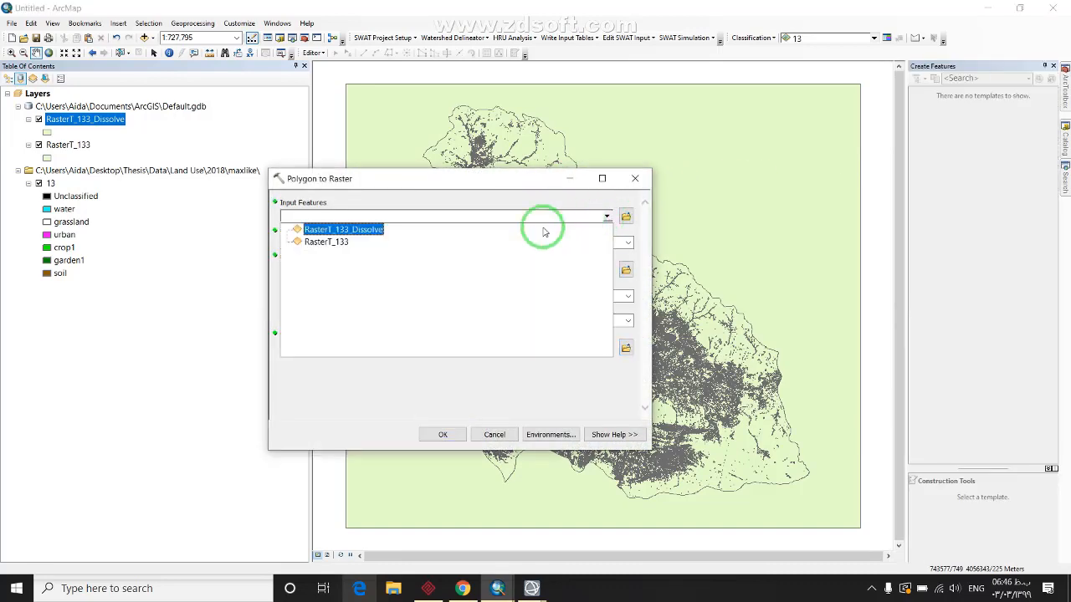
click(361, 233)
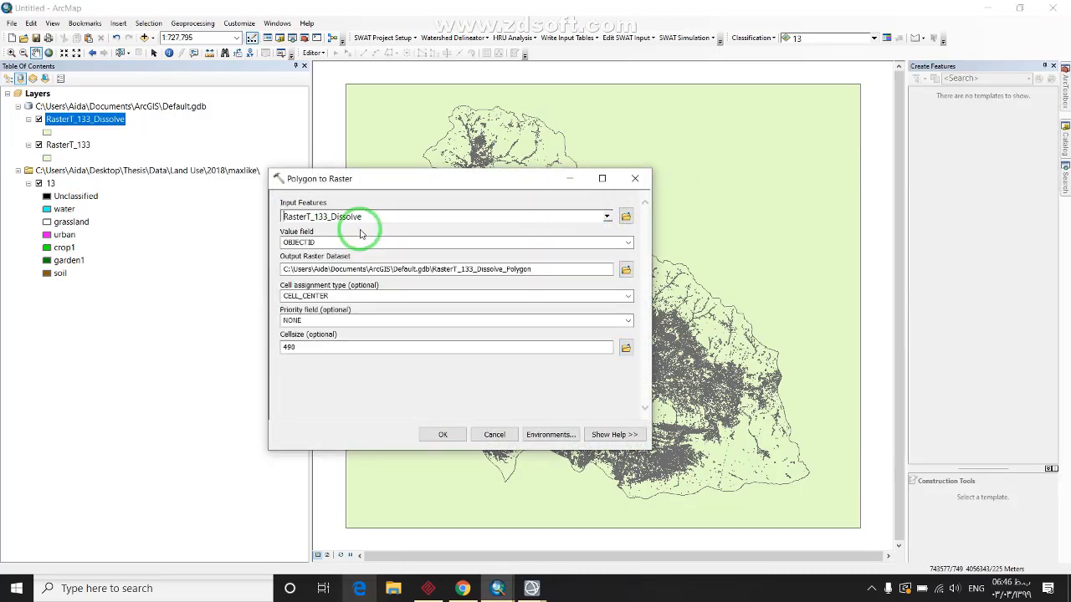
click(628, 242)
click(628, 243)
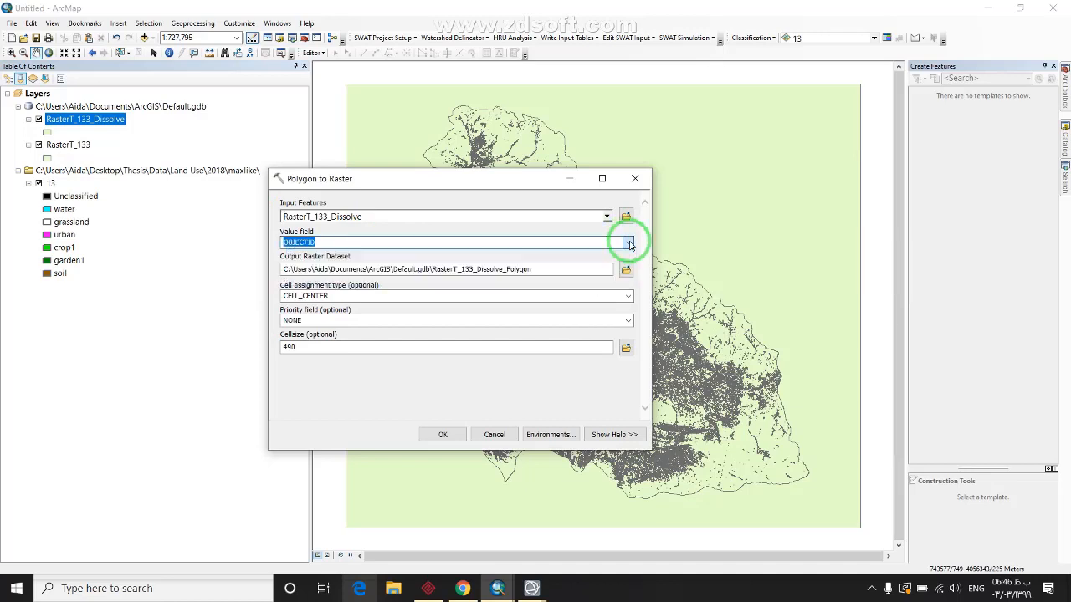
right_click(69, 119)
click(87, 154)
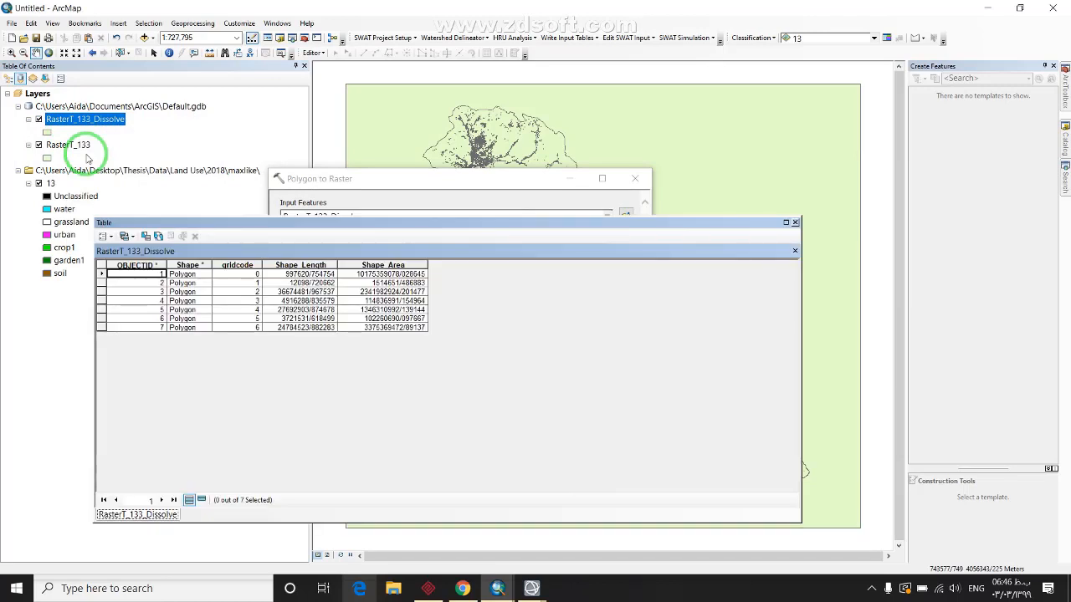
click(794, 222)
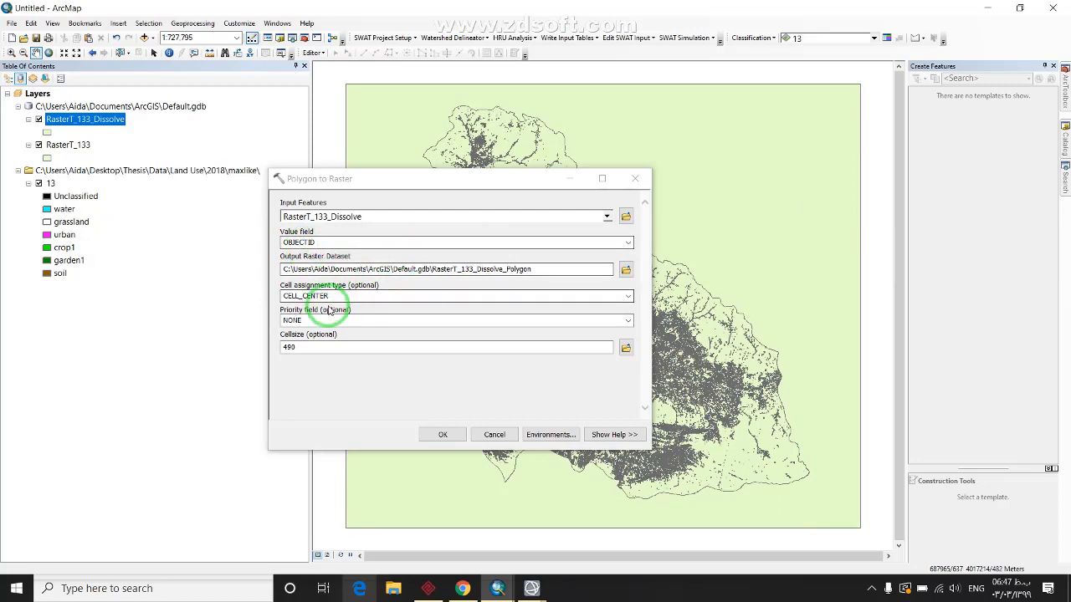
click(306, 348)
click(441, 424)
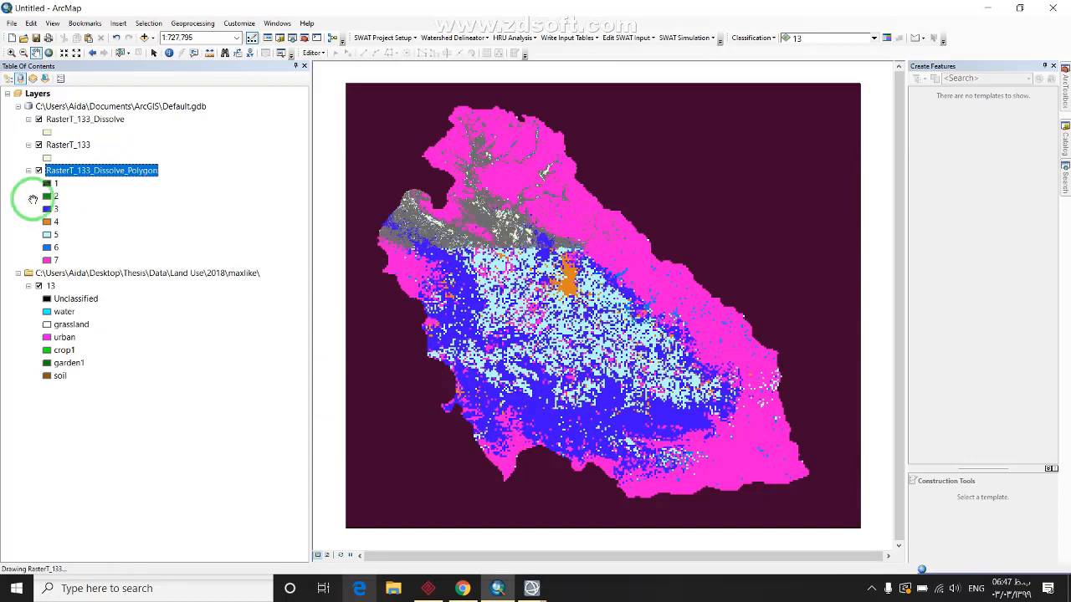
Hide RasterT_133_Dissolve, RasterT_133 and land-use layer 13, then open the new raster's attribute table
click(39, 119)
click(39, 145)
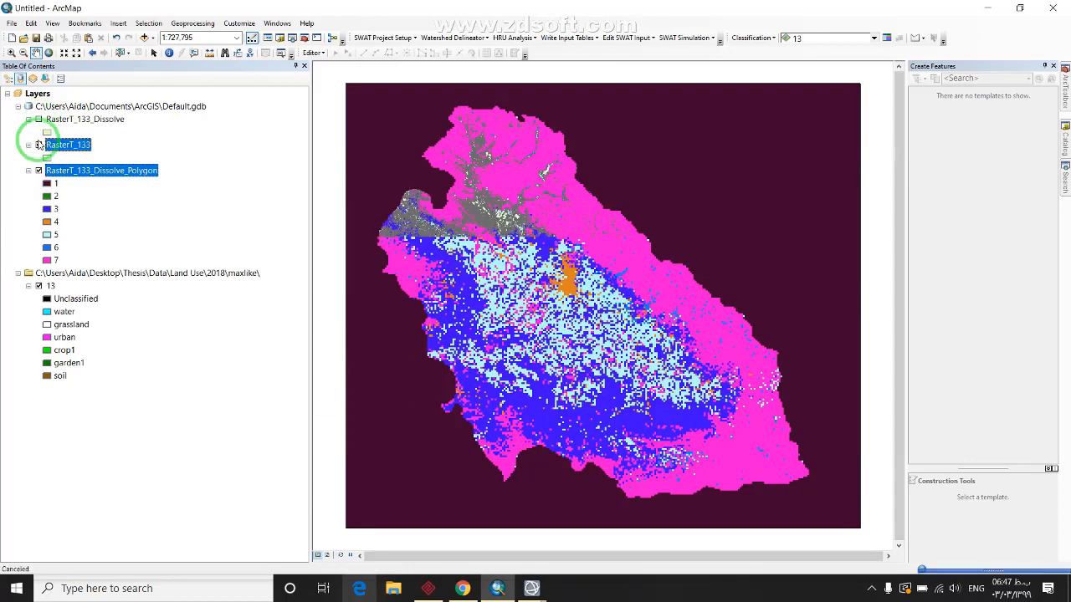
click(38, 286)
click(80, 180)
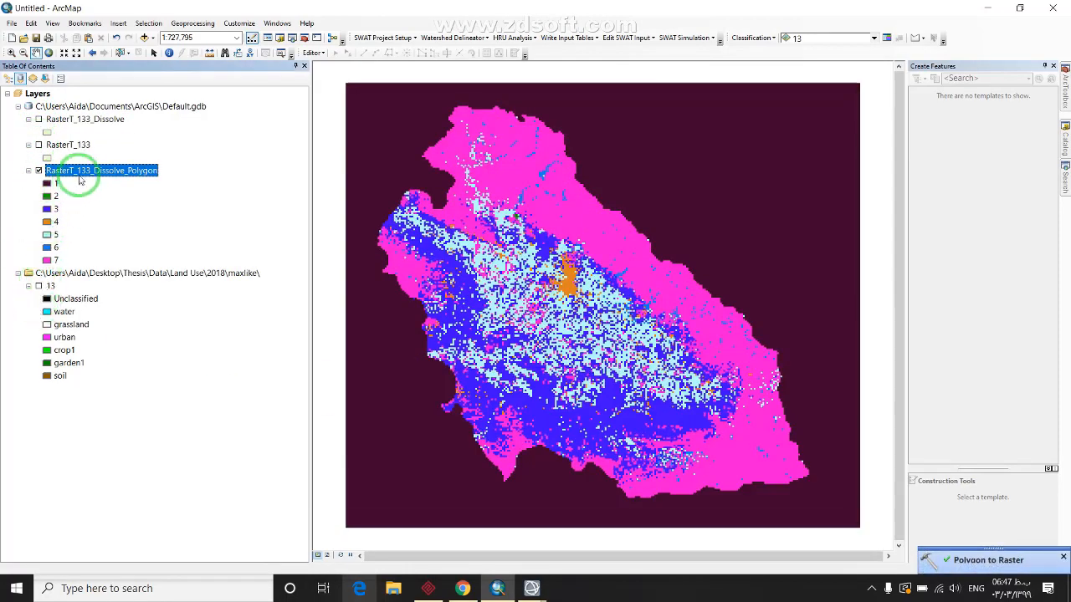
right_click(87, 171)
click(102, 201)
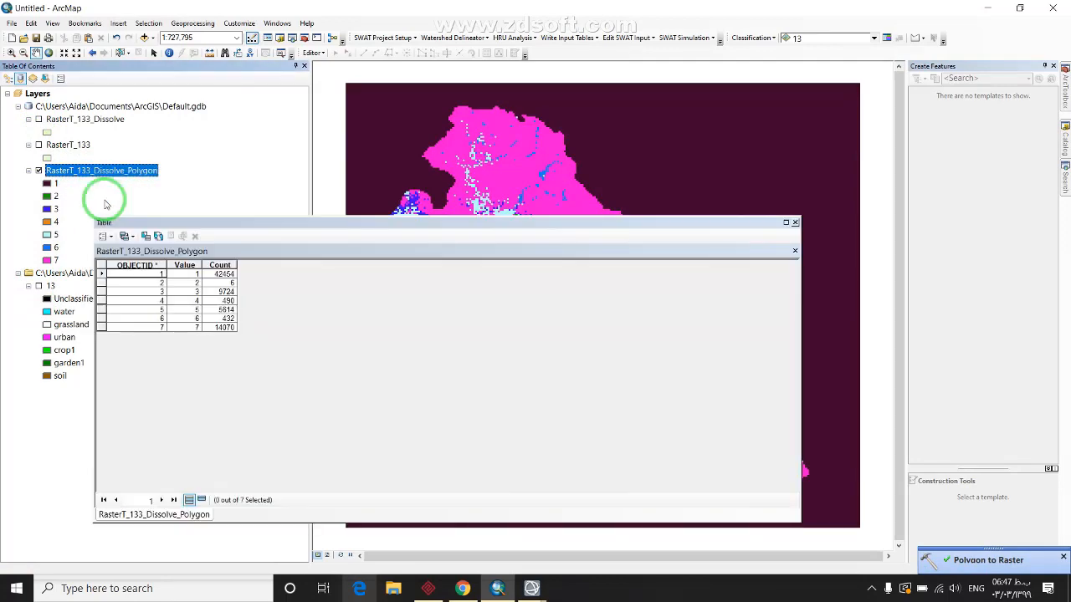
Check pixel counts for values 1–7 (row 2 has 6), close the table, and nudge the map
click(179, 277)
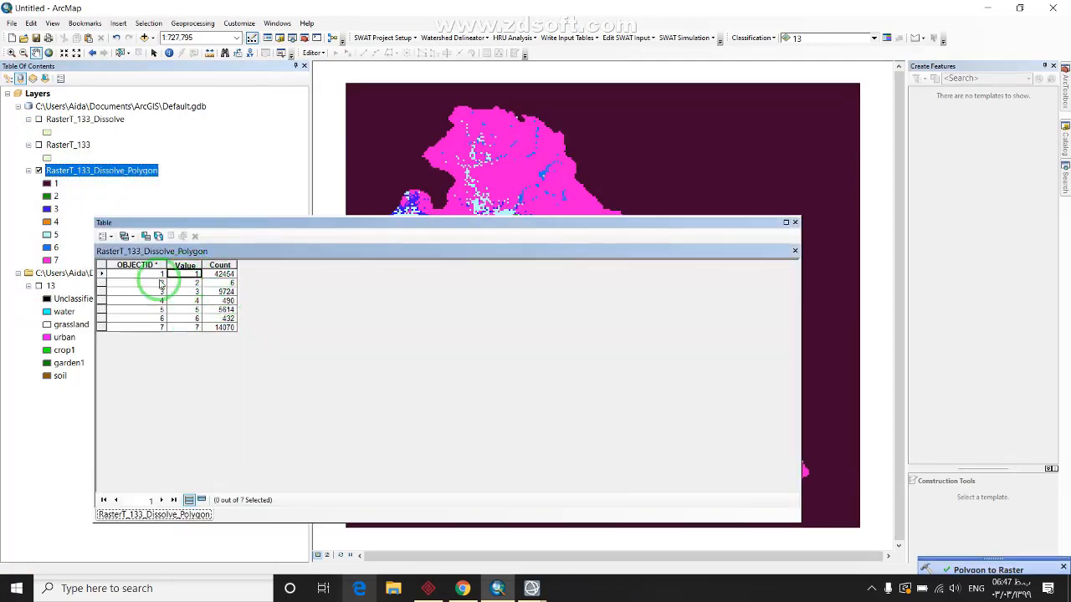
click(219, 266)
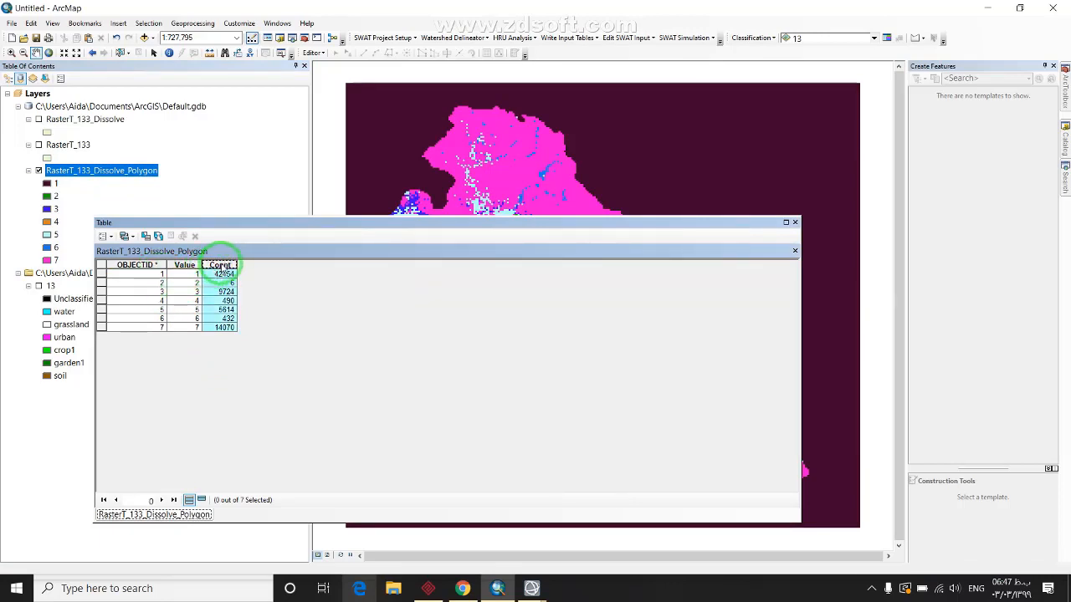
click(217, 275)
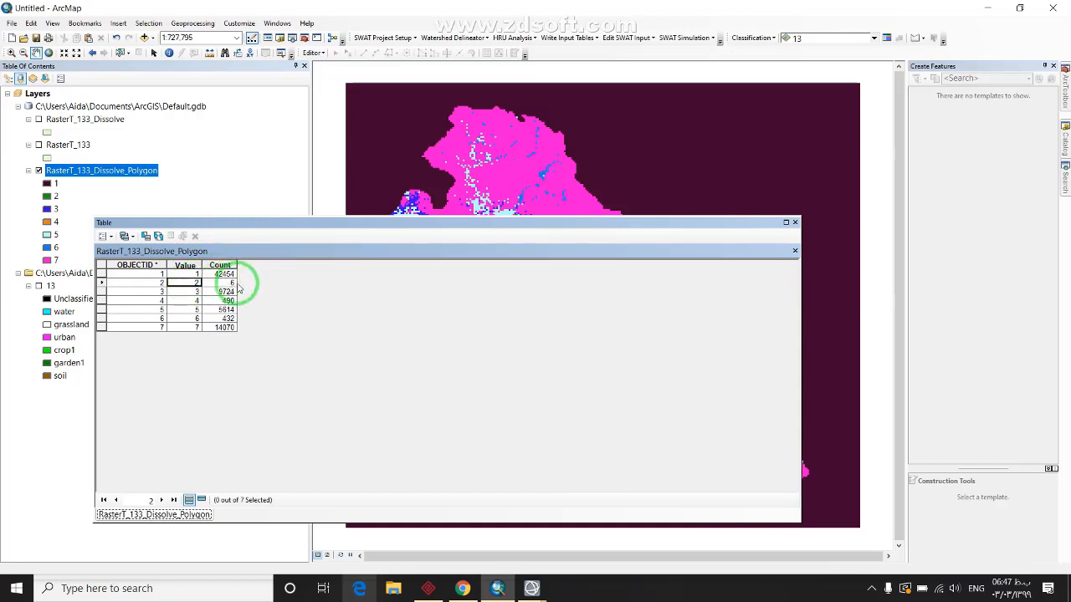
click(226, 283)
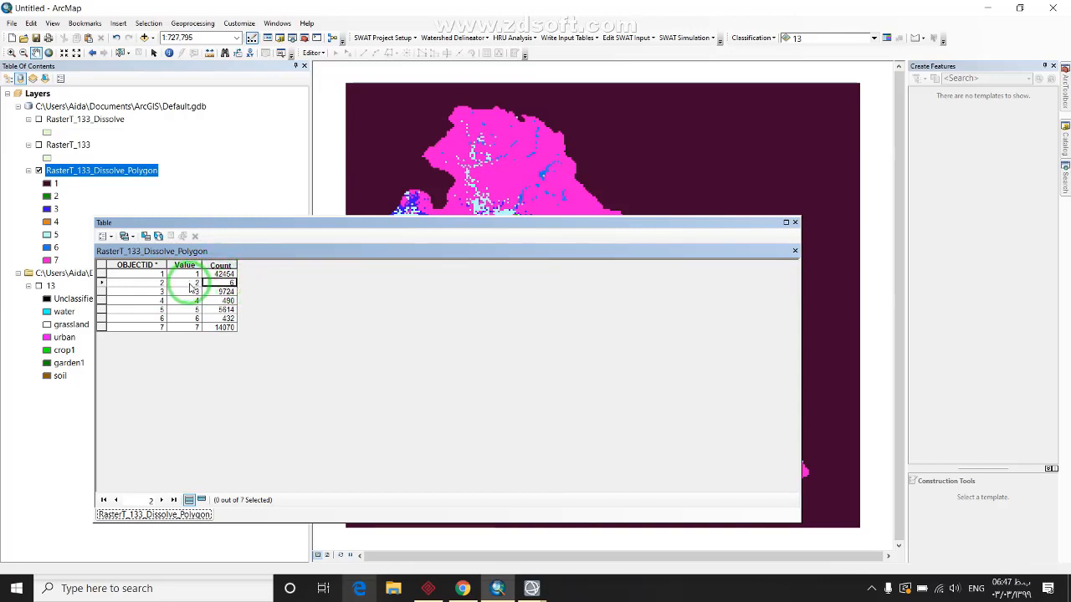
click(191, 284)
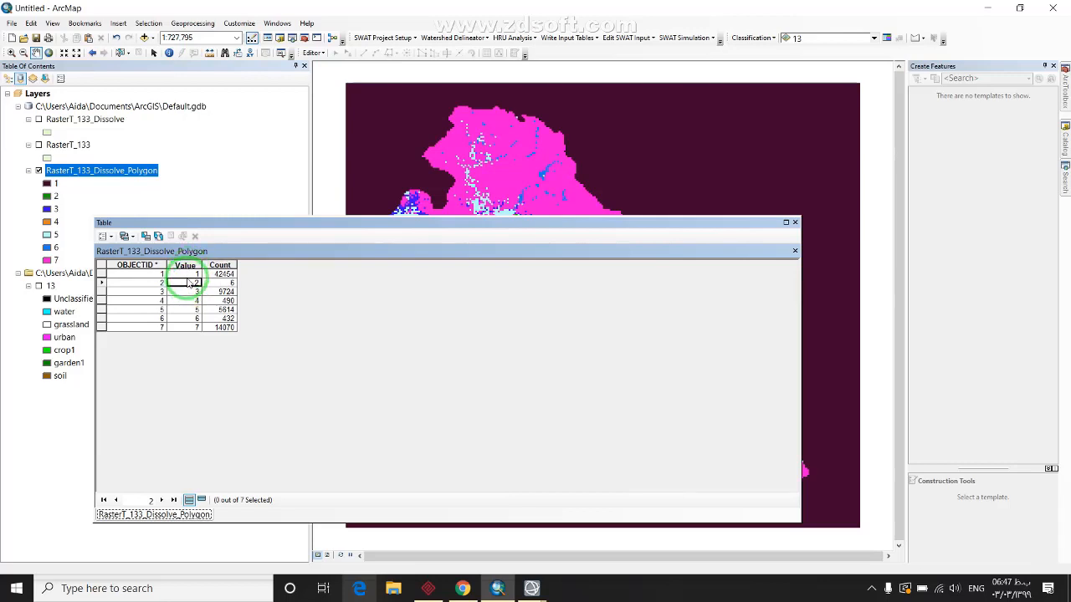
click(228, 283)
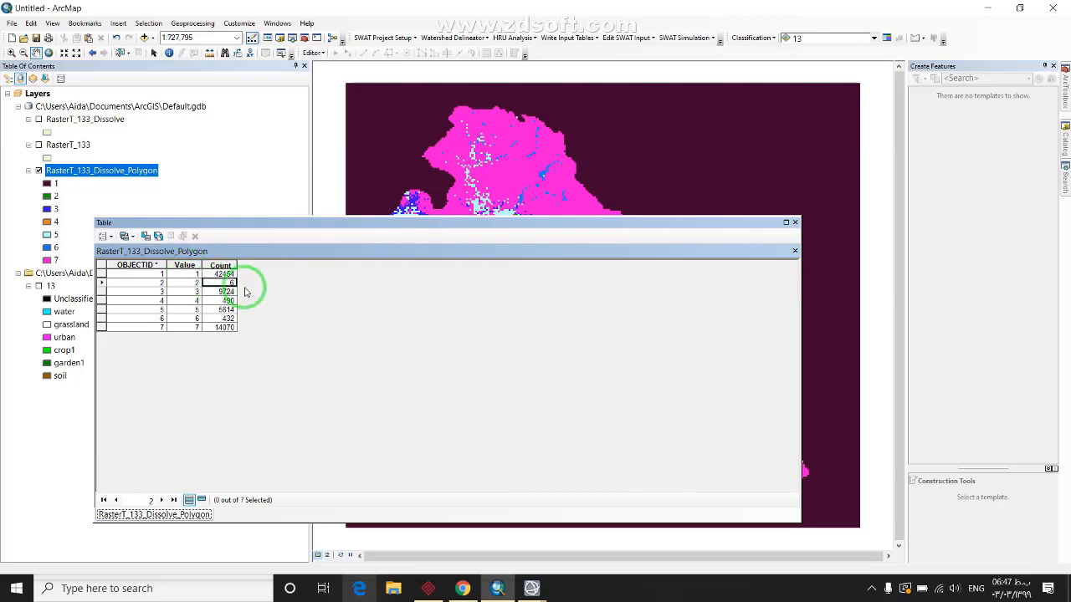
click(795, 222)
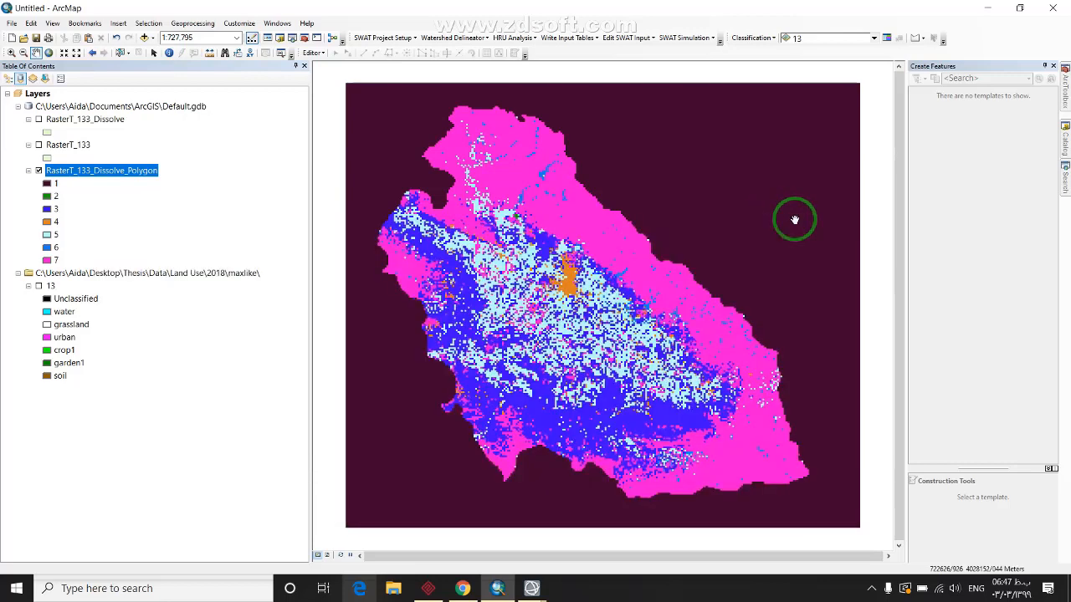
drag(726, 369, 703, 360)
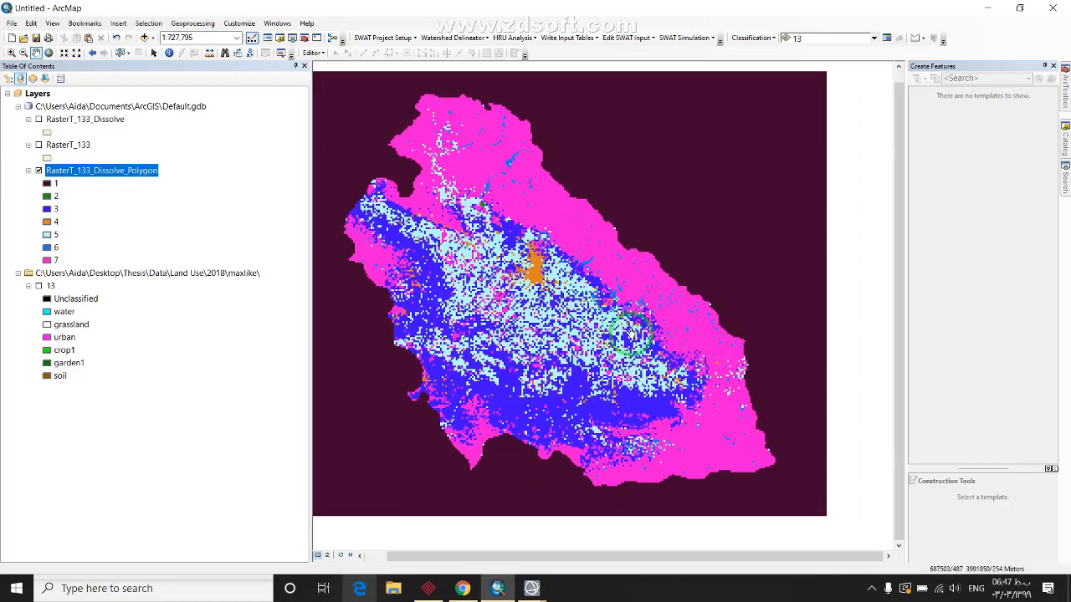